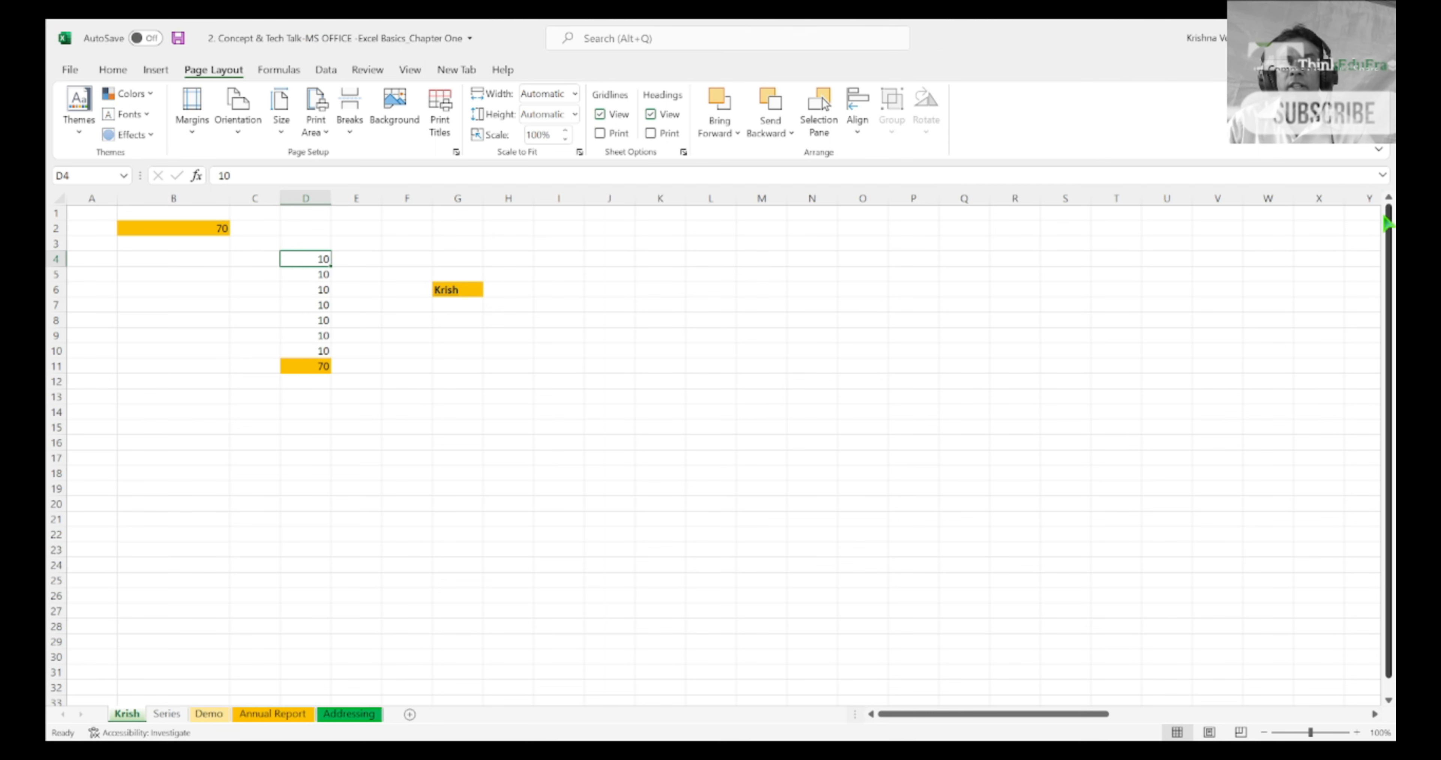
{"action": "scroll", "coordinate": [1388, 358], "scroll_direction": "down", "scroll_amount": 1}
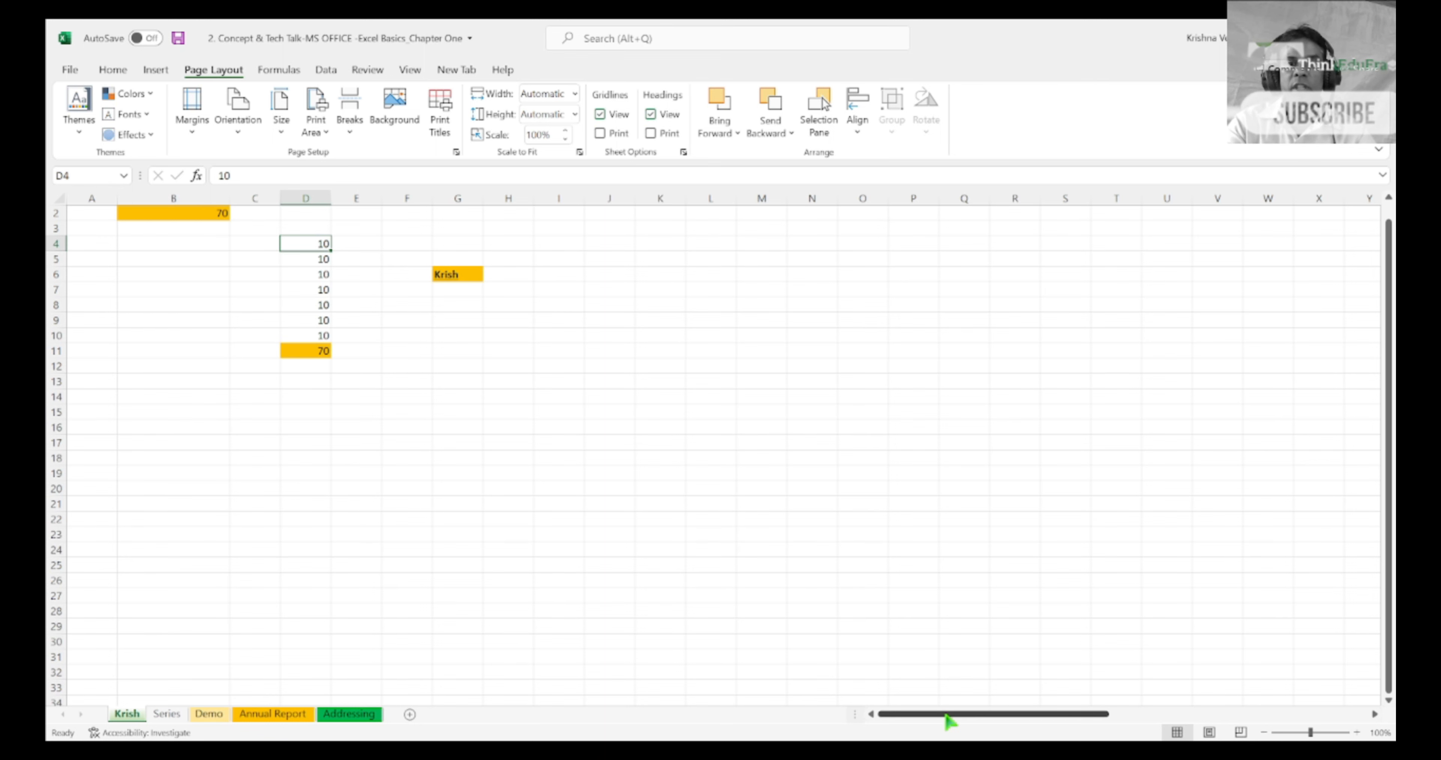
{"action": "left_click_drag", "start_coordinate": [945, 715], "coordinate": [890, 715]}
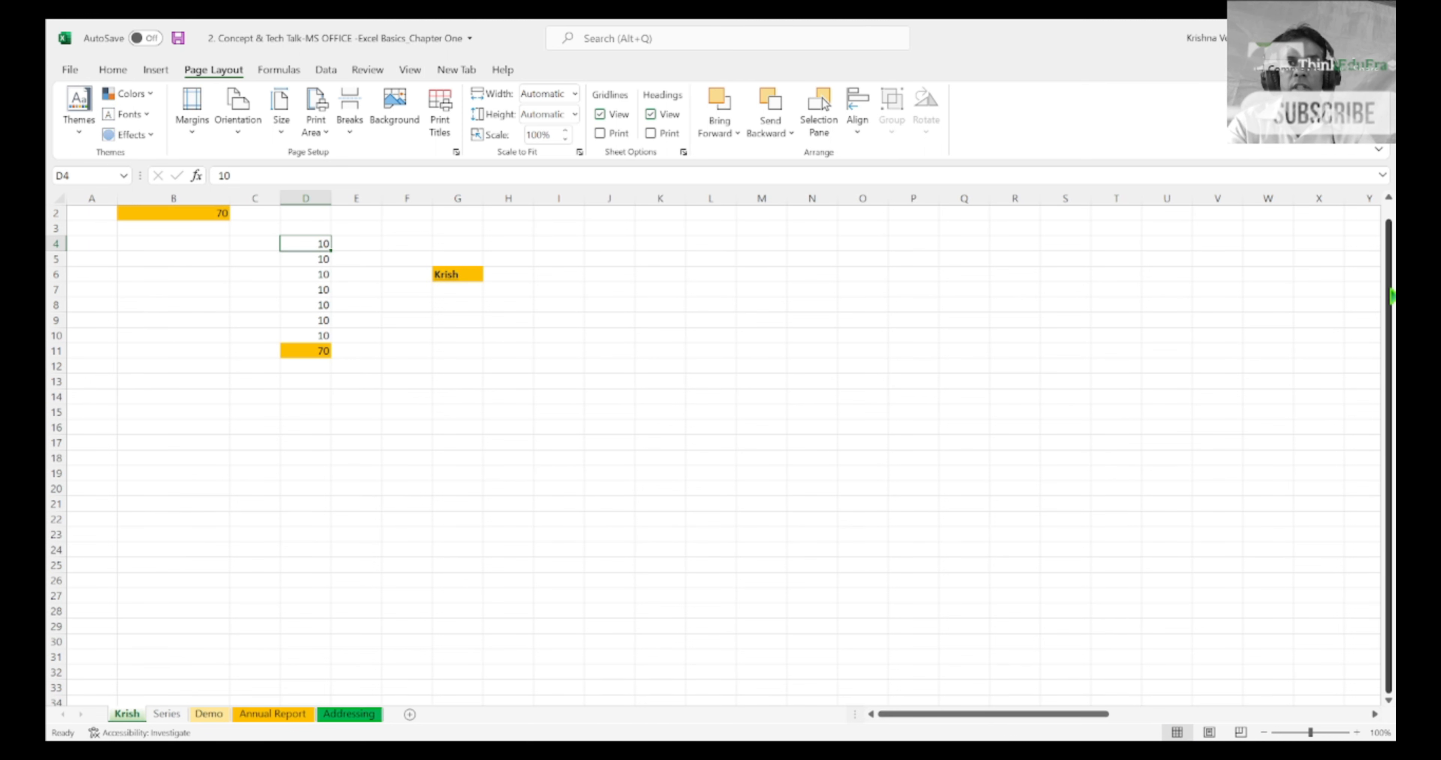
{"action": "left_click_drag", "start_coordinate": [1391, 296], "coordinate": [1392, 252]}
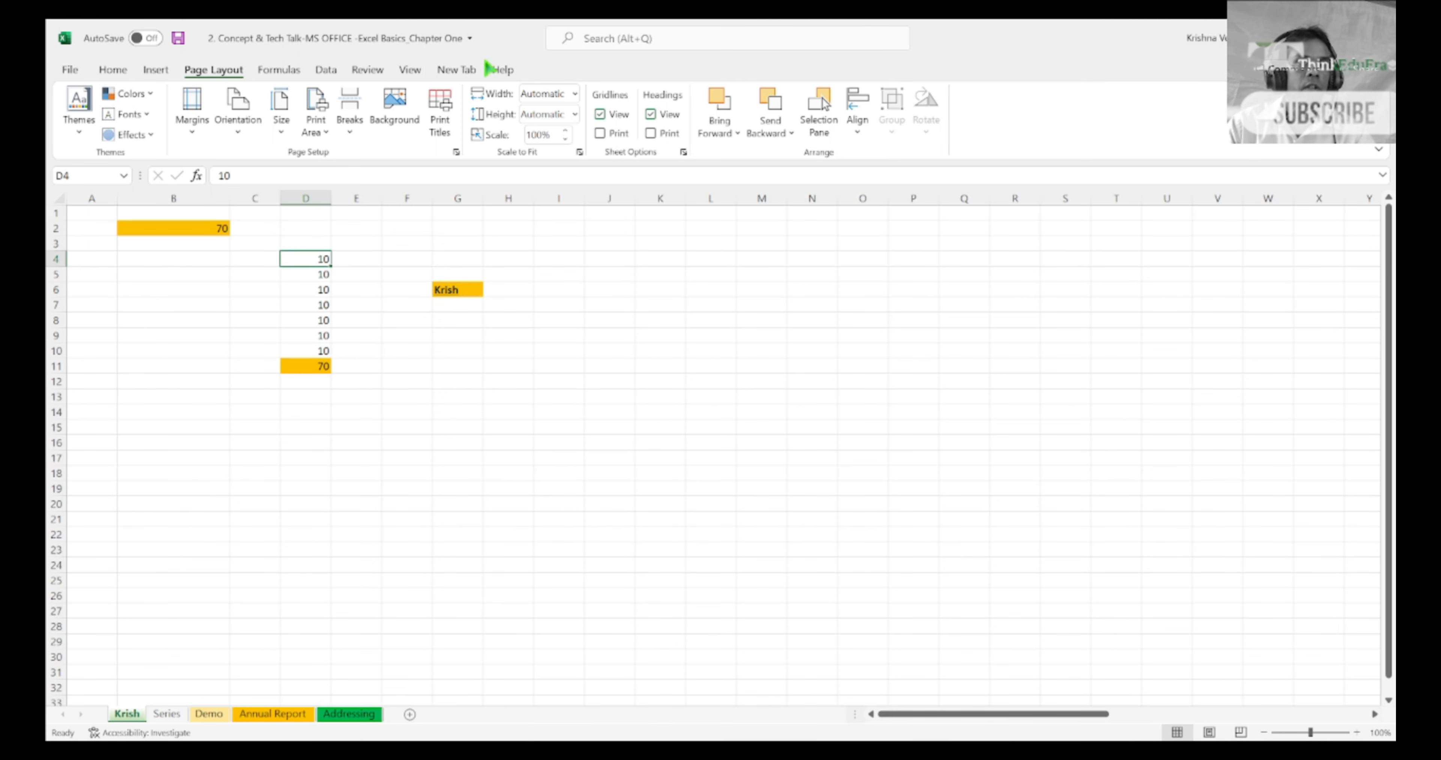
Step: Review the command groups for home, insert, page layout, formulas, data, review and view, returning to the home commands
{"action": "left_click", "coordinate": [115, 71]}
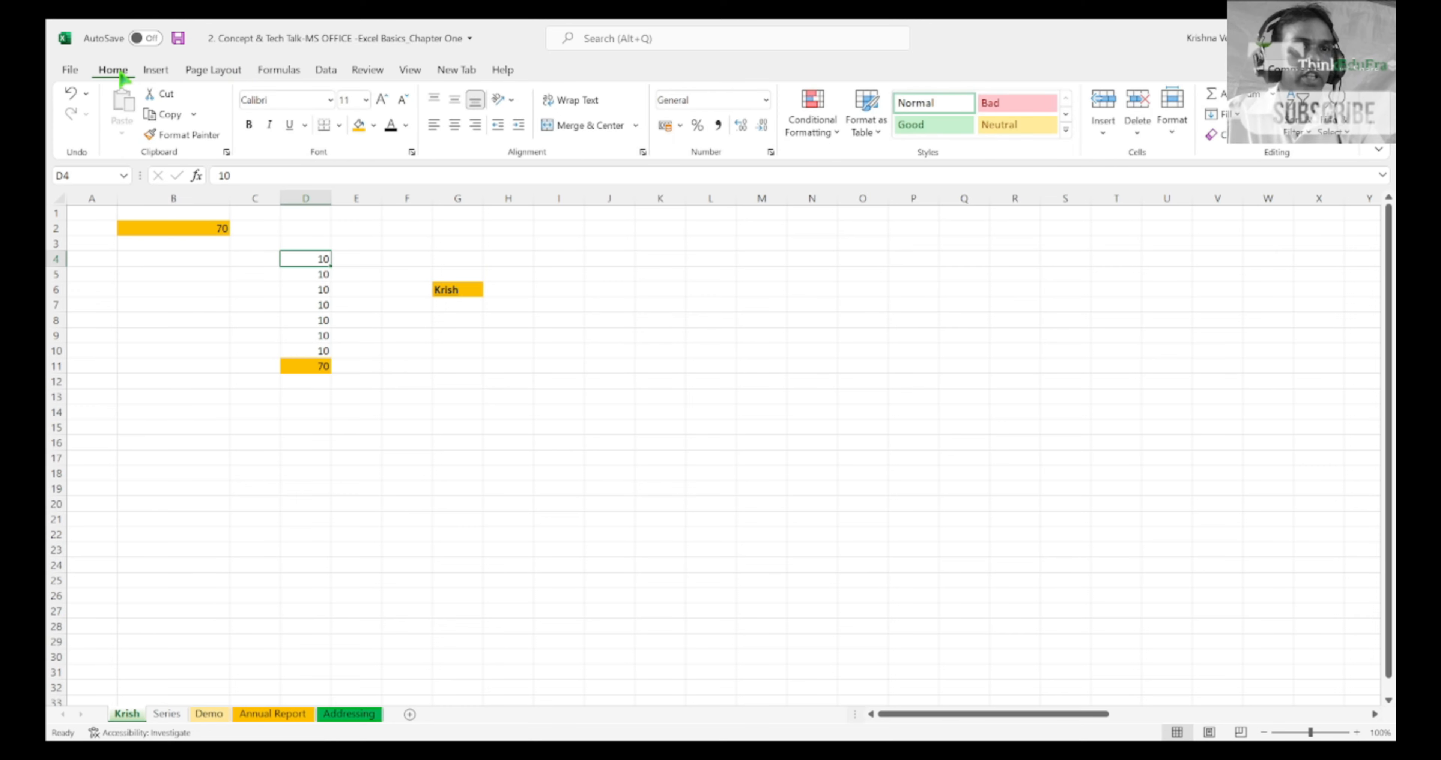
{"action": "left_click", "coordinate": [155, 70]}
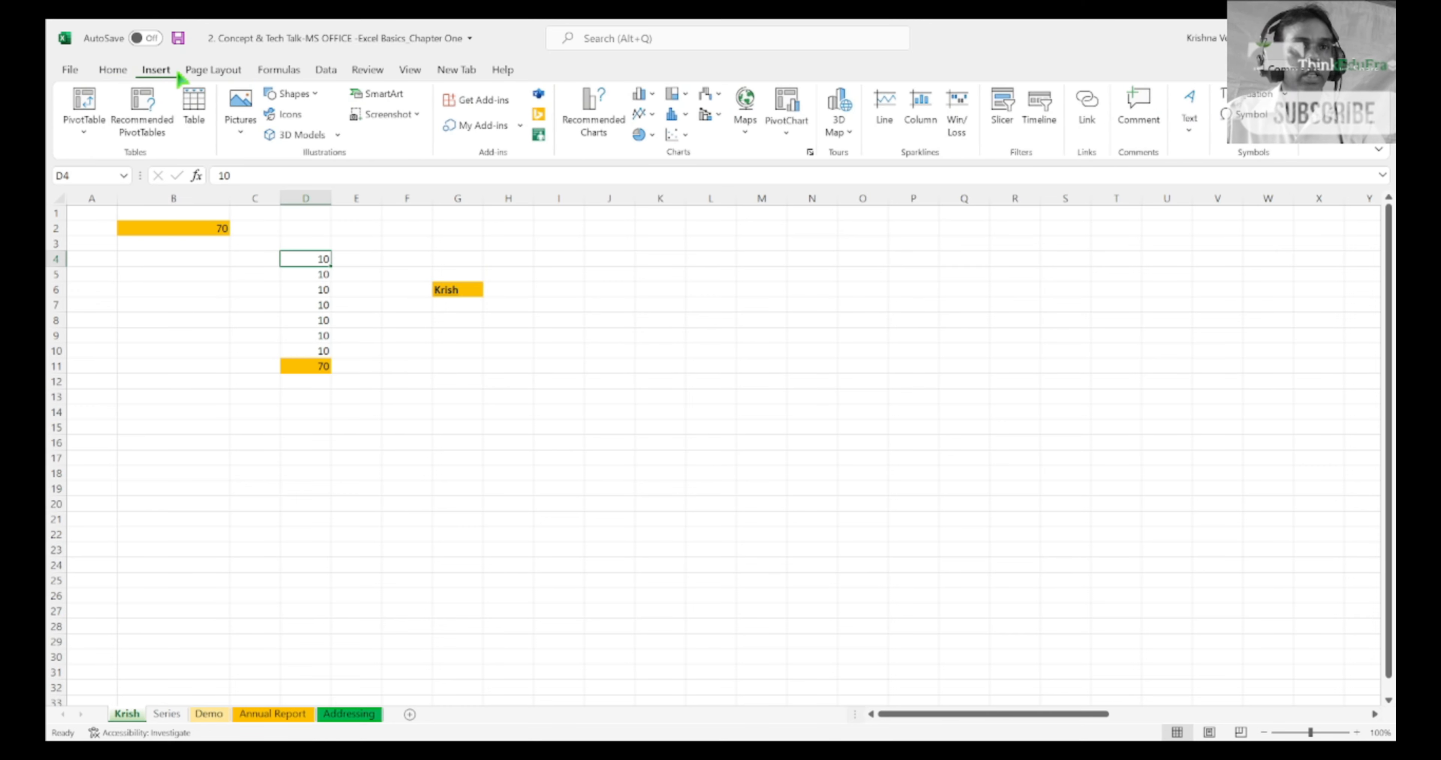
{"action": "left_click", "coordinate": [210, 71]}
{"action": "left_click", "coordinate": [274, 72]}
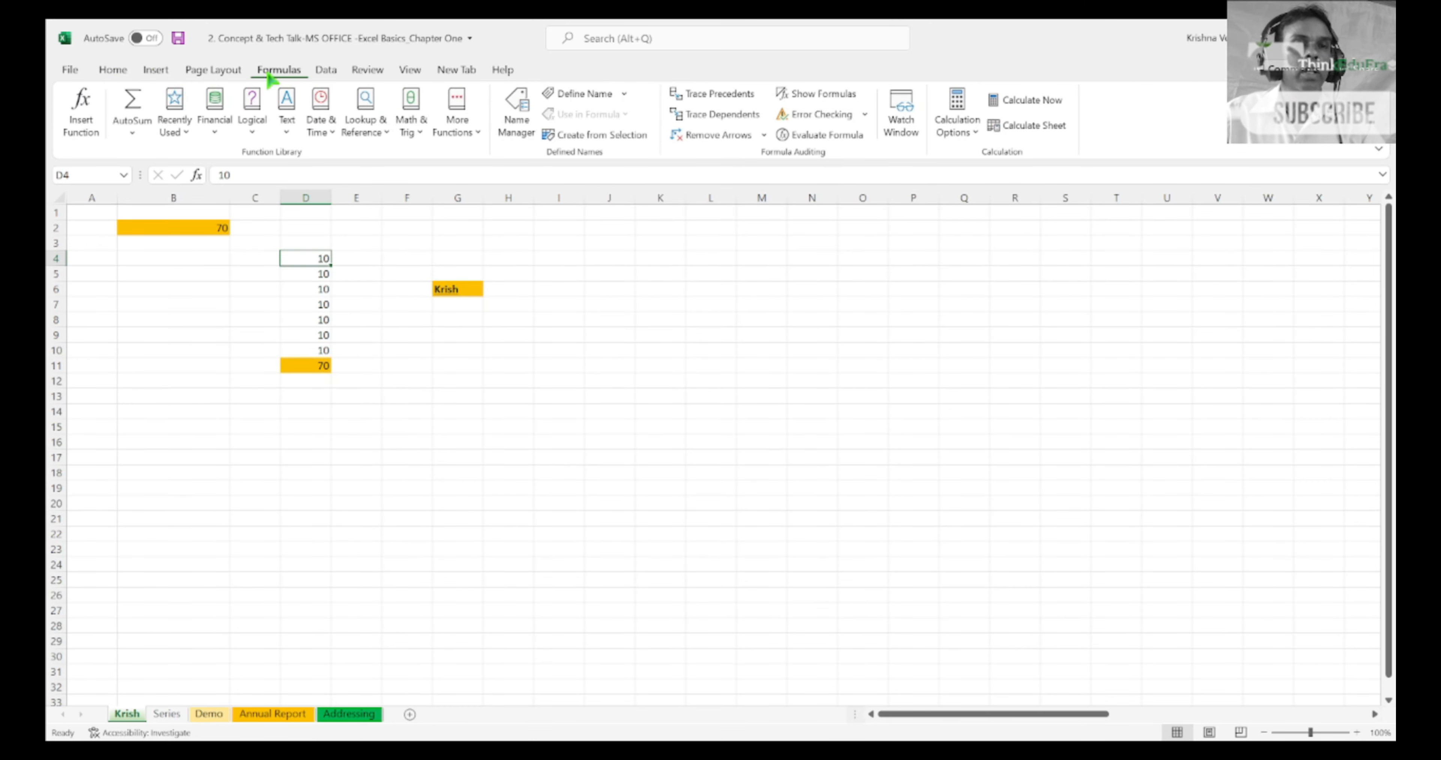
{"action": "left_click", "coordinate": [325, 72]}
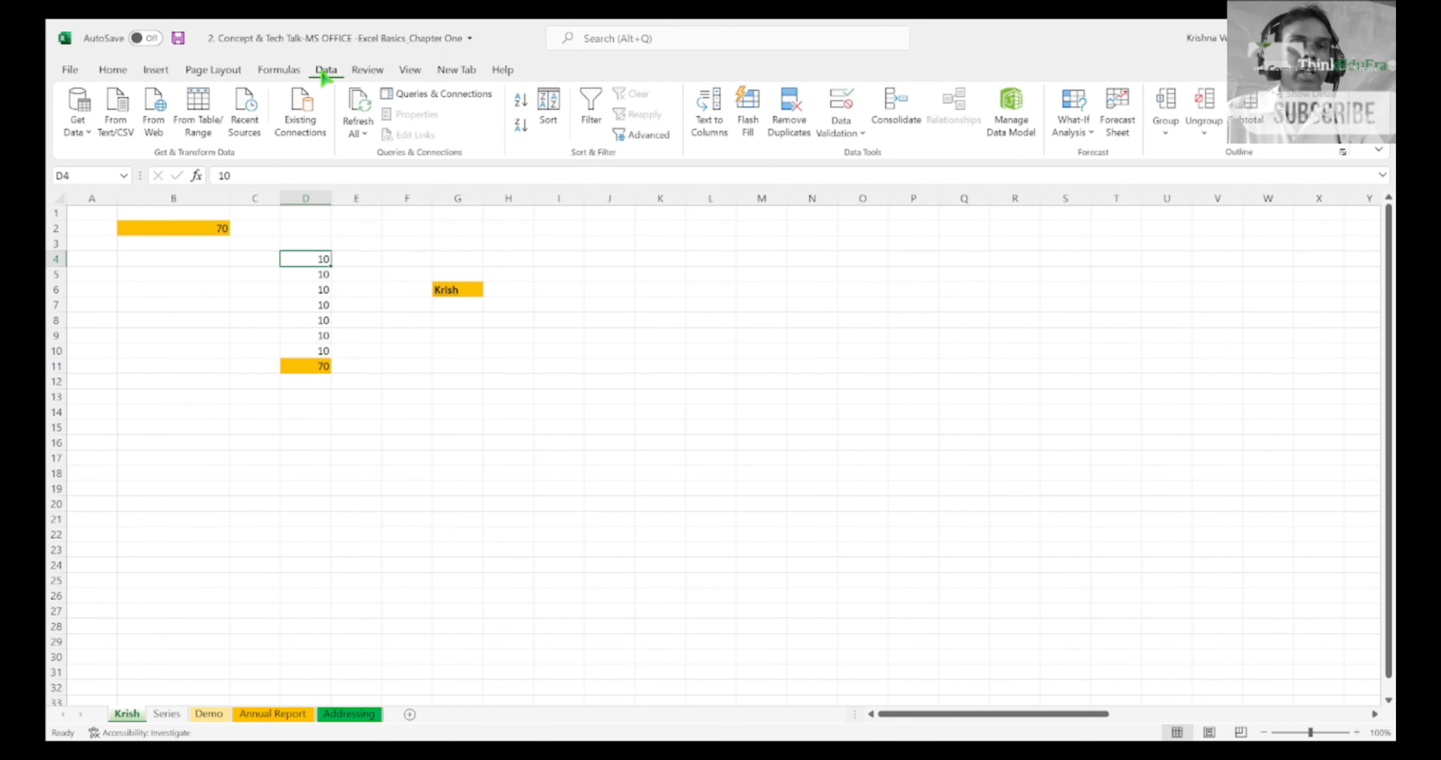
{"action": "left_click", "coordinate": [120, 80]}
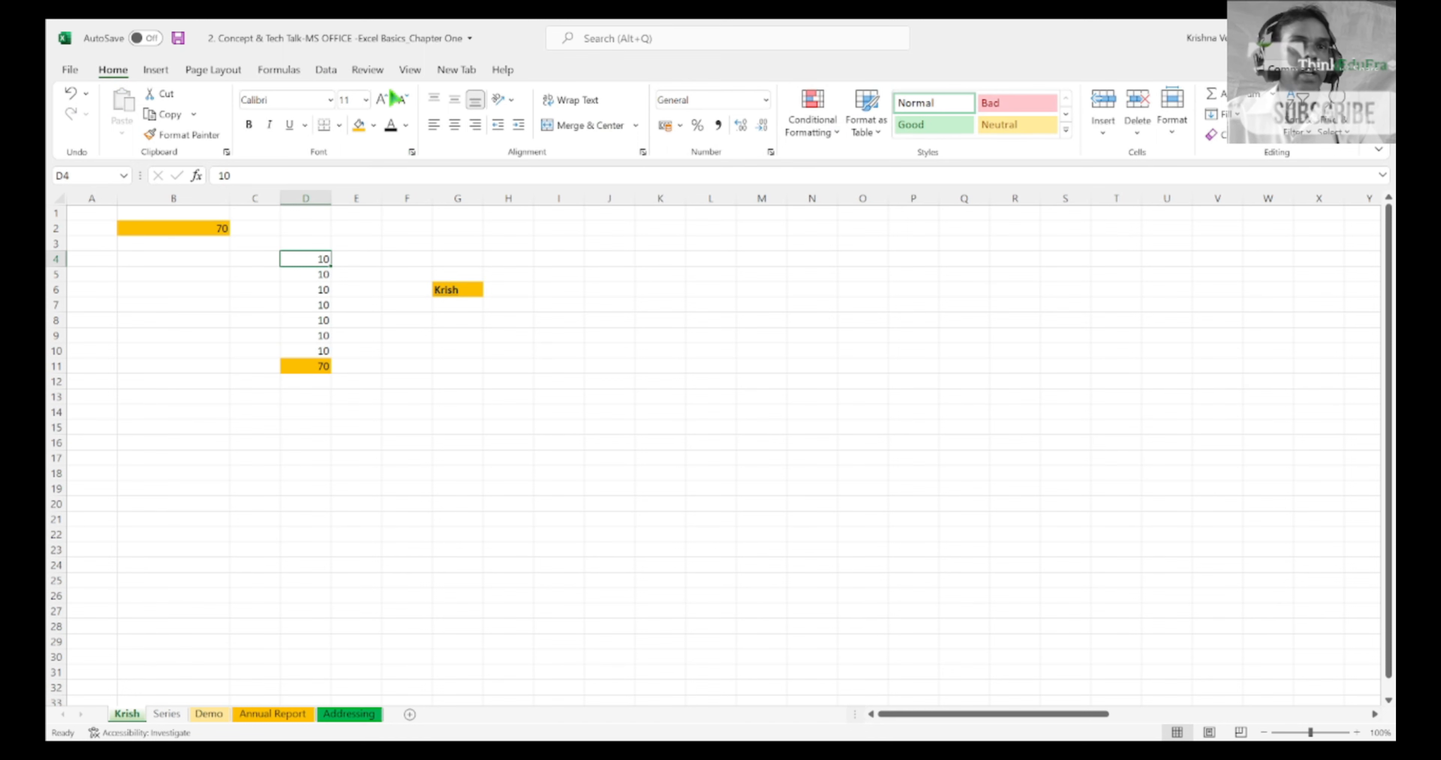
{"action": "left_click", "coordinate": [156, 70]}
{"action": "left_click", "coordinate": [208, 69]}
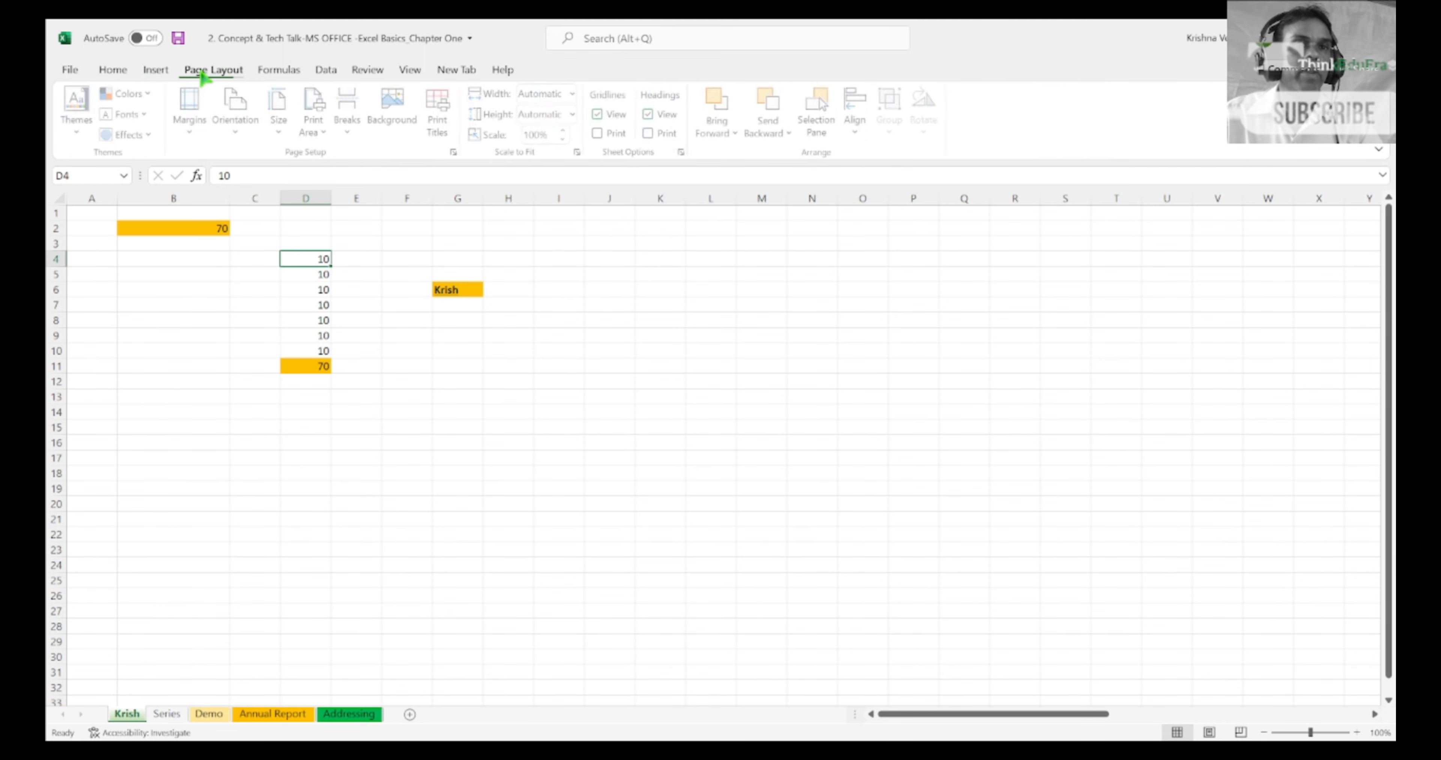
{"action": "left_click", "coordinate": [282, 74]}
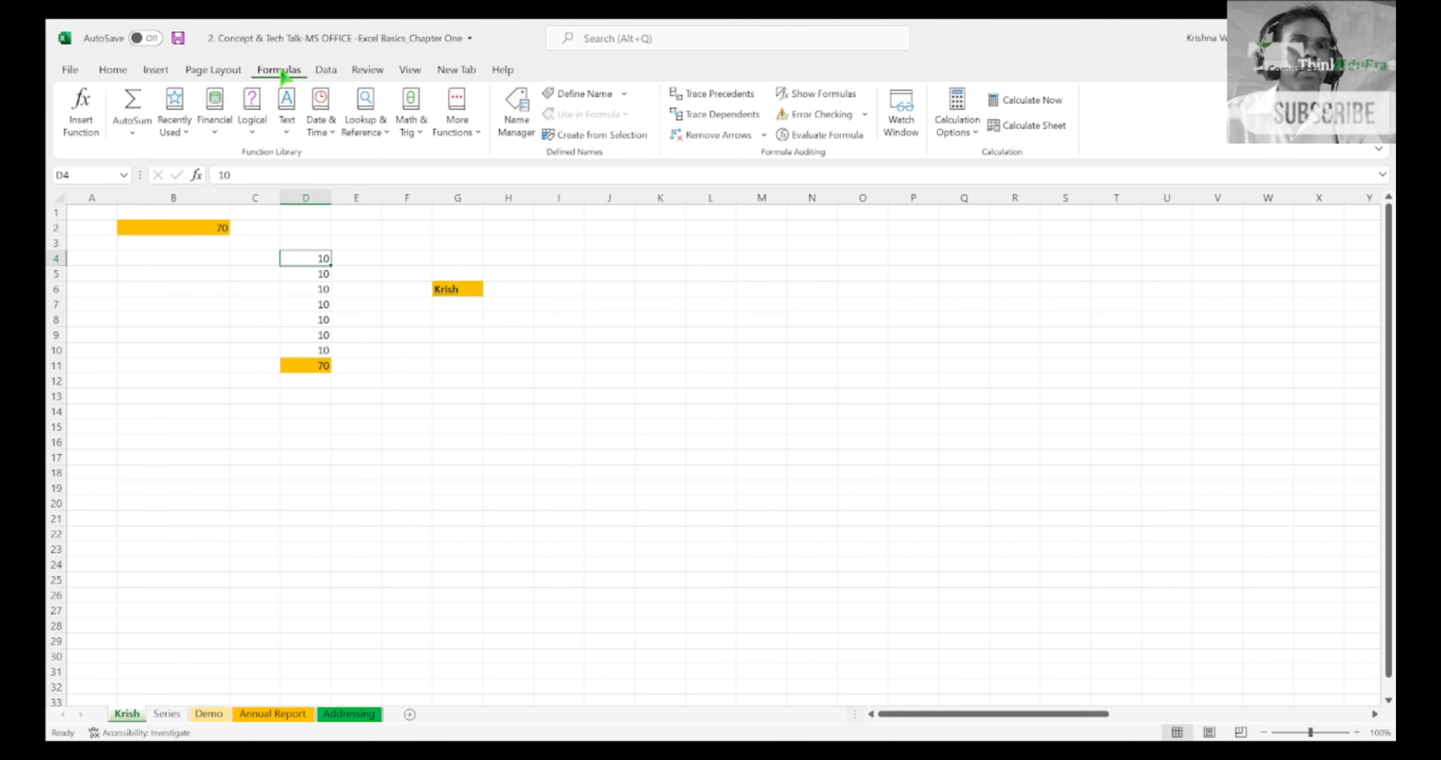
{"action": "left_click", "coordinate": [328, 75]}
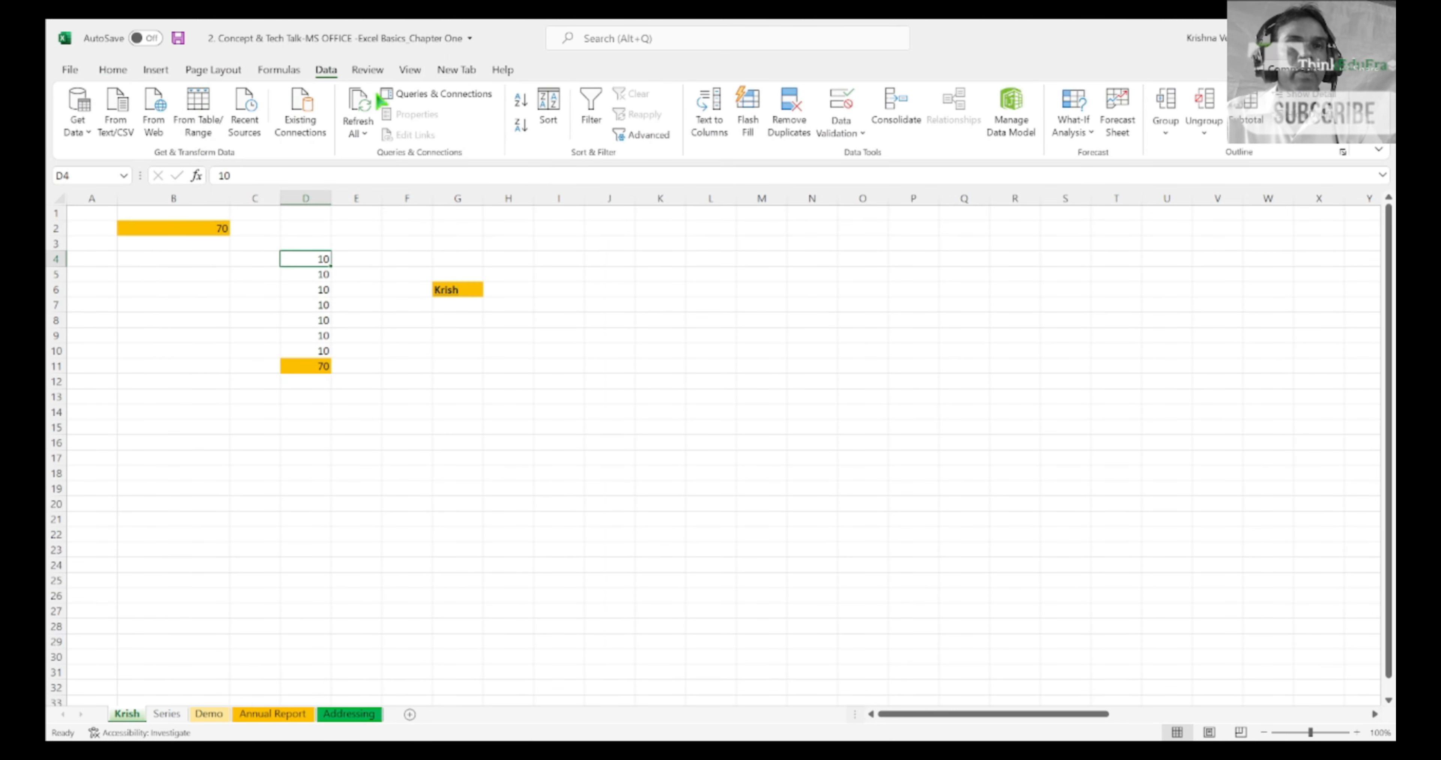
{"action": "left_click", "coordinate": [379, 77]}
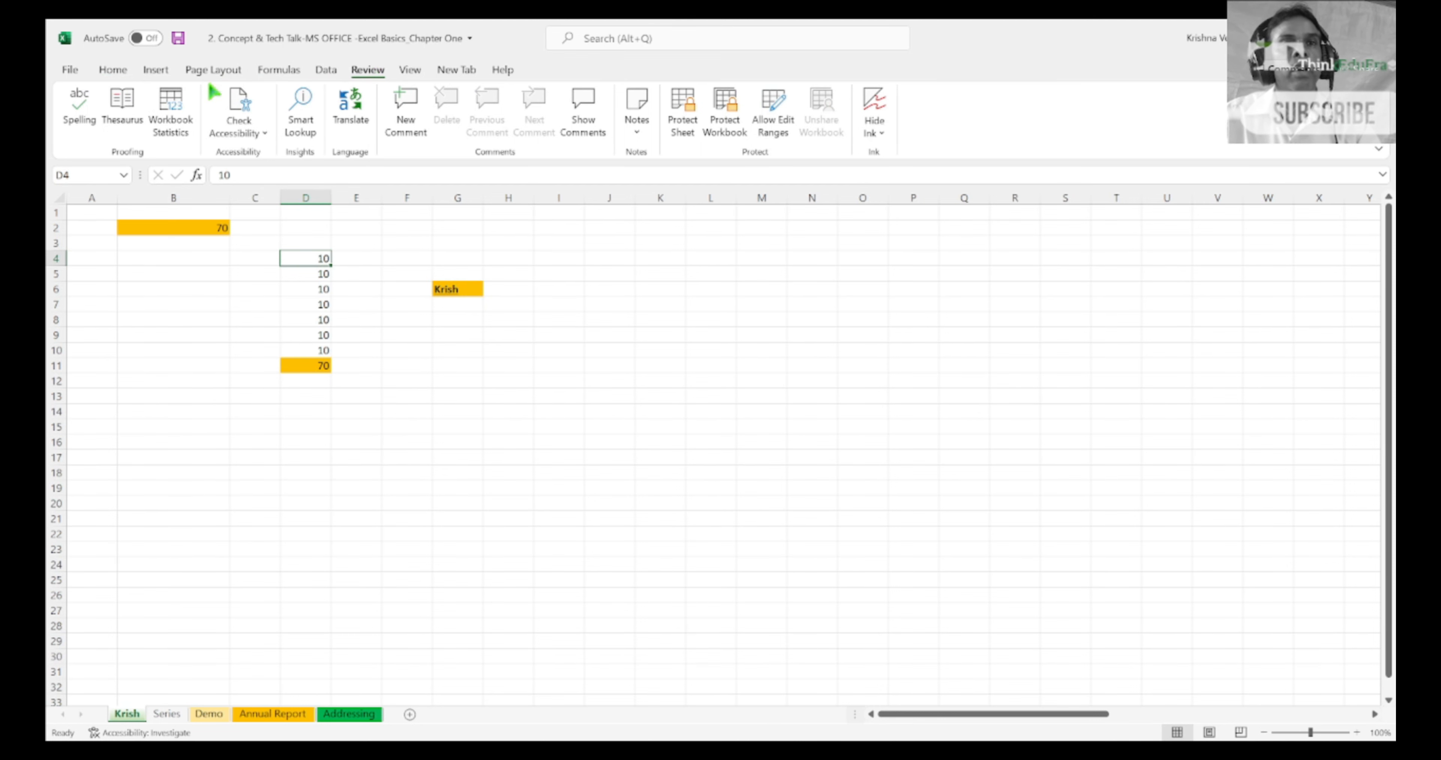
{"action": "left_click", "coordinate": [133, 77]}
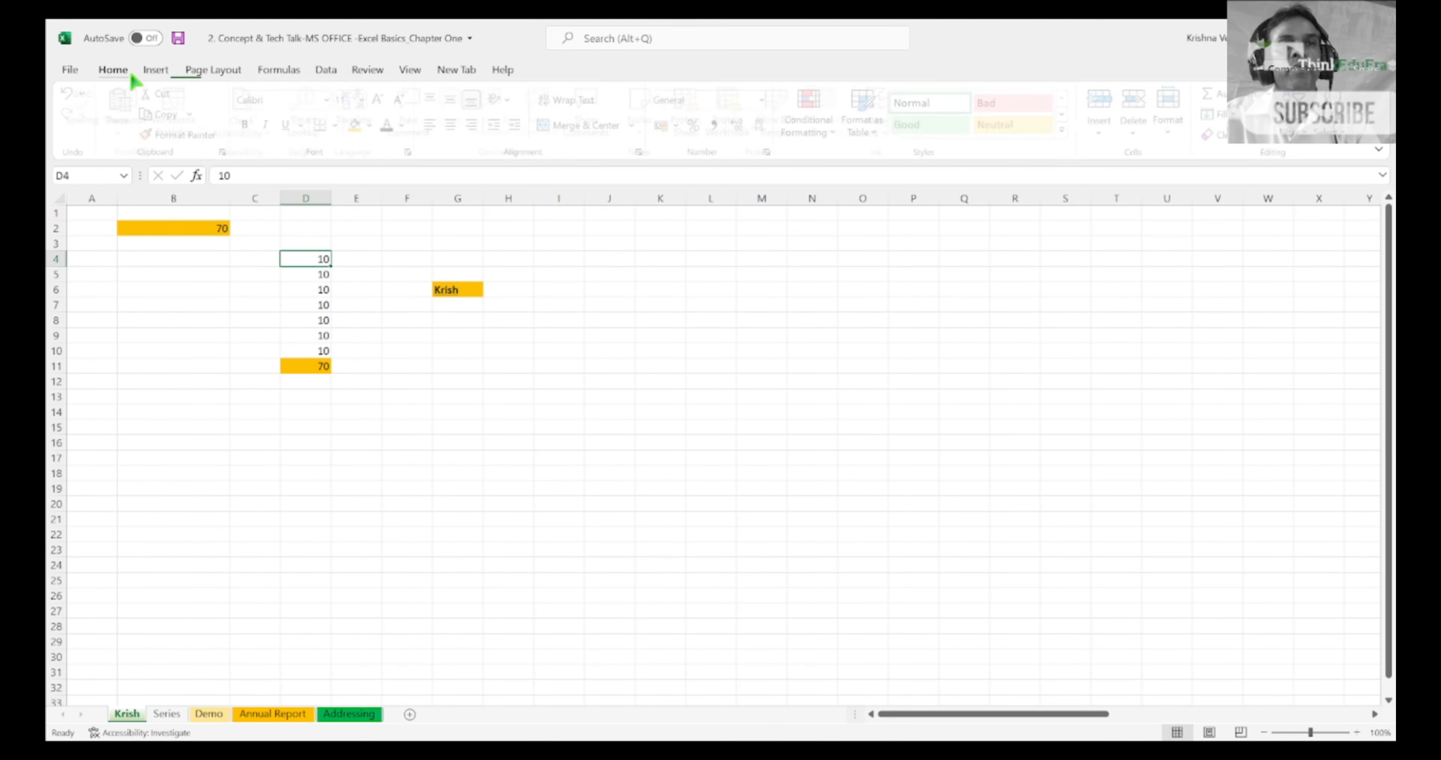
{"action": "left_click", "coordinate": [201, 76]}
{"action": "left_click", "coordinate": [274, 70]}
{"action": "left_click", "coordinate": [325, 70]}
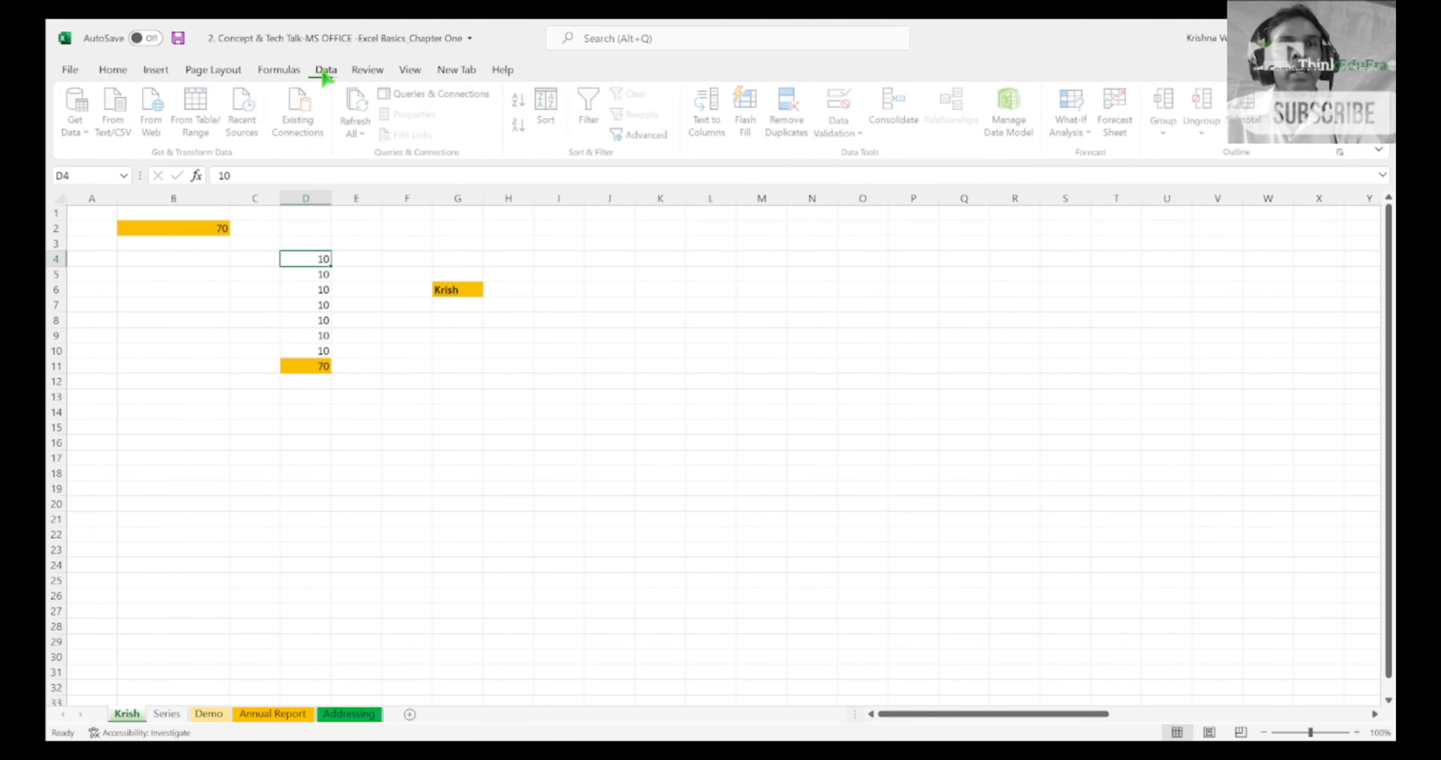
{"action": "left_click", "coordinate": [410, 71]}
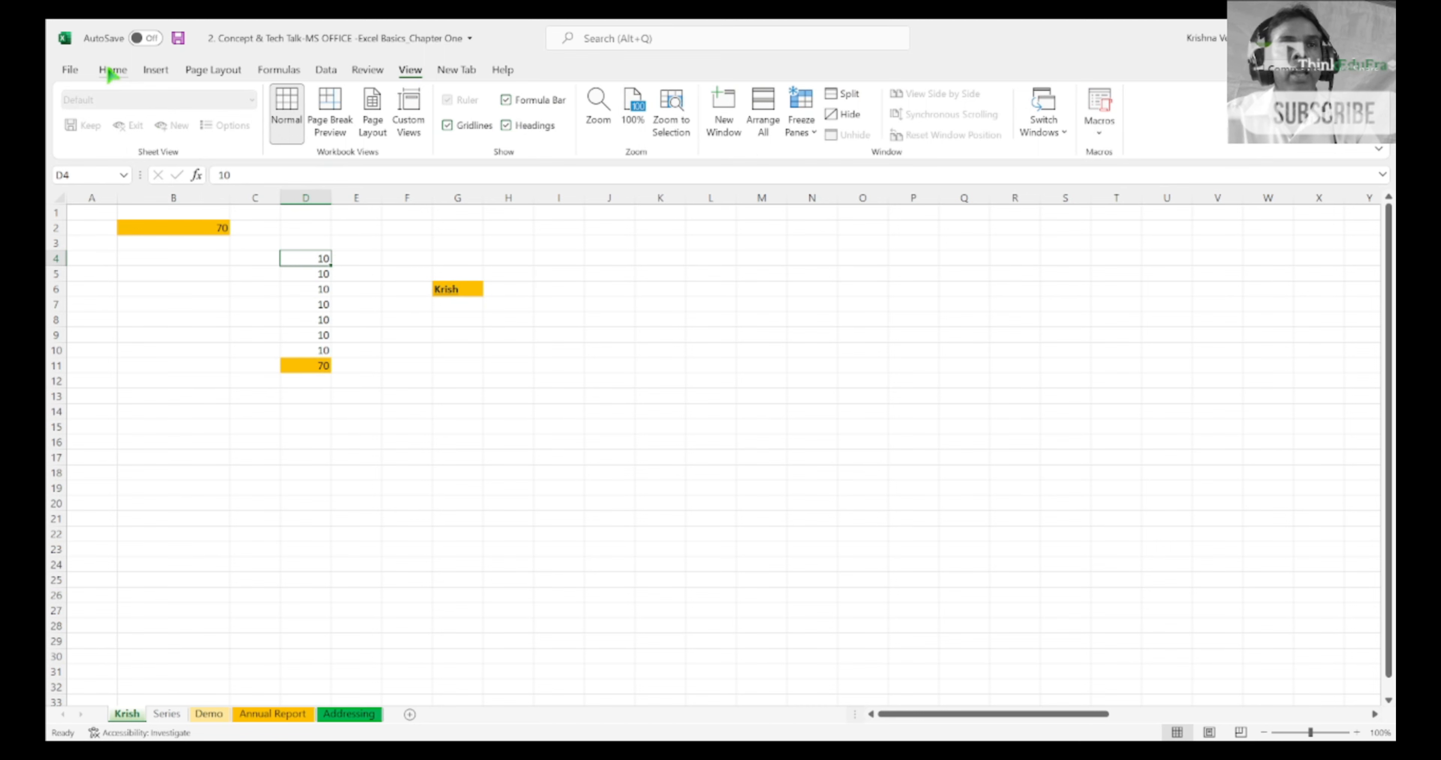
{"action": "left_click", "coordinate": [111, 71]}
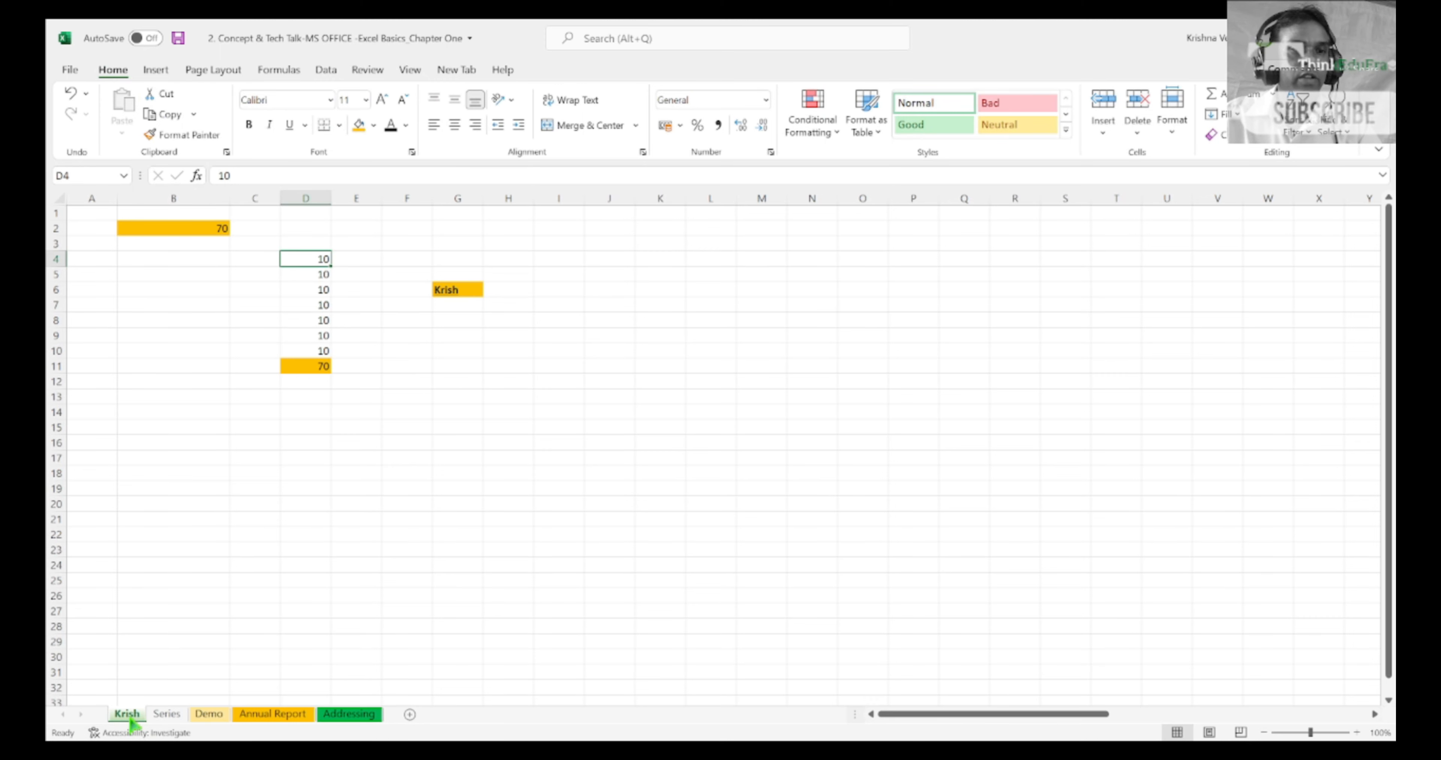
Step: Reorder the worksheets by moving the first sheet to just after the Series sheet
{"action": "left_click", "coordinate": [154, 717]}
{"action": "left_click", "coordinate": [197, 718]}
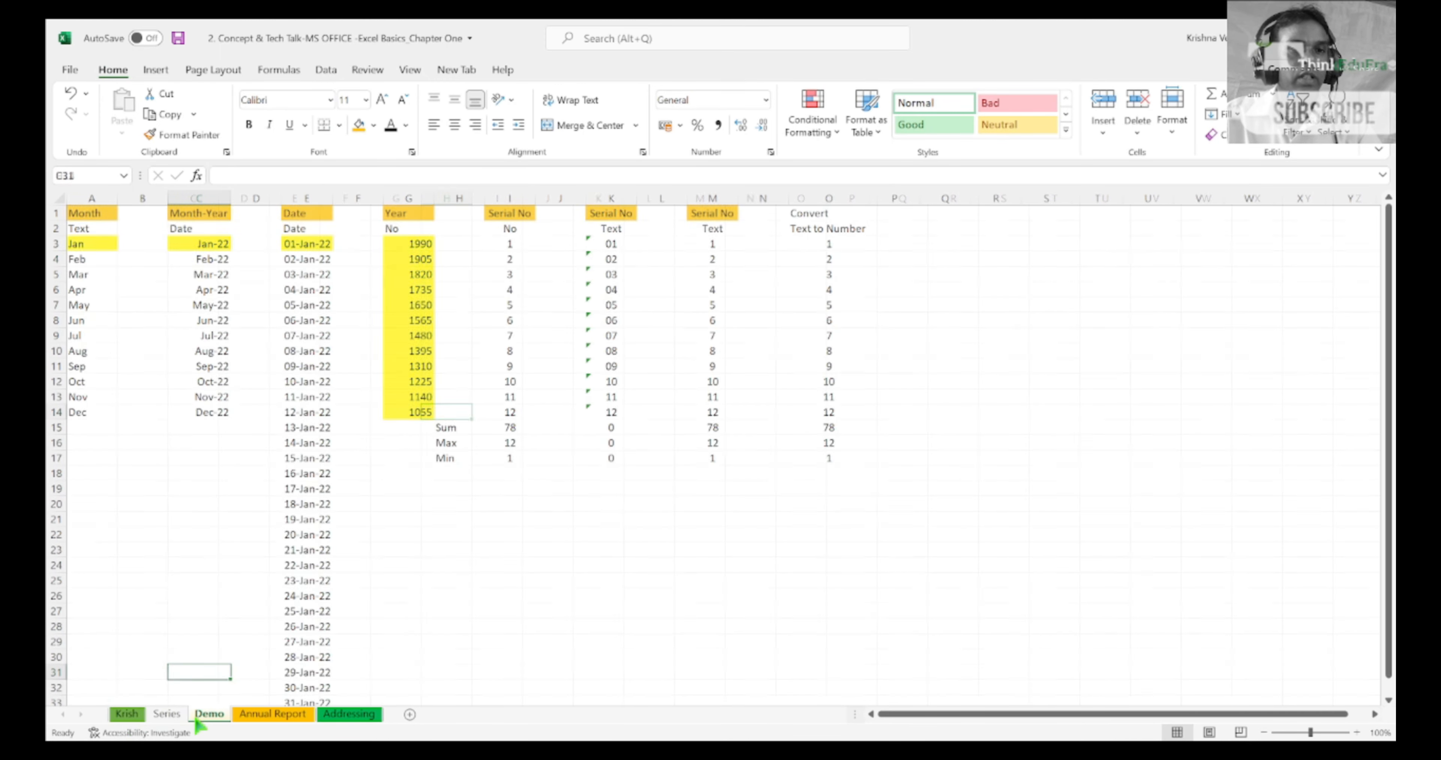
{"action": "left_click", "coordinate": [169, 718]}
{"action": "left_click", "coordinate": [135, 719]}
{"action": "left_click_drag", "start_coordinate": [136, 718], "coordinate": [168, 719]}
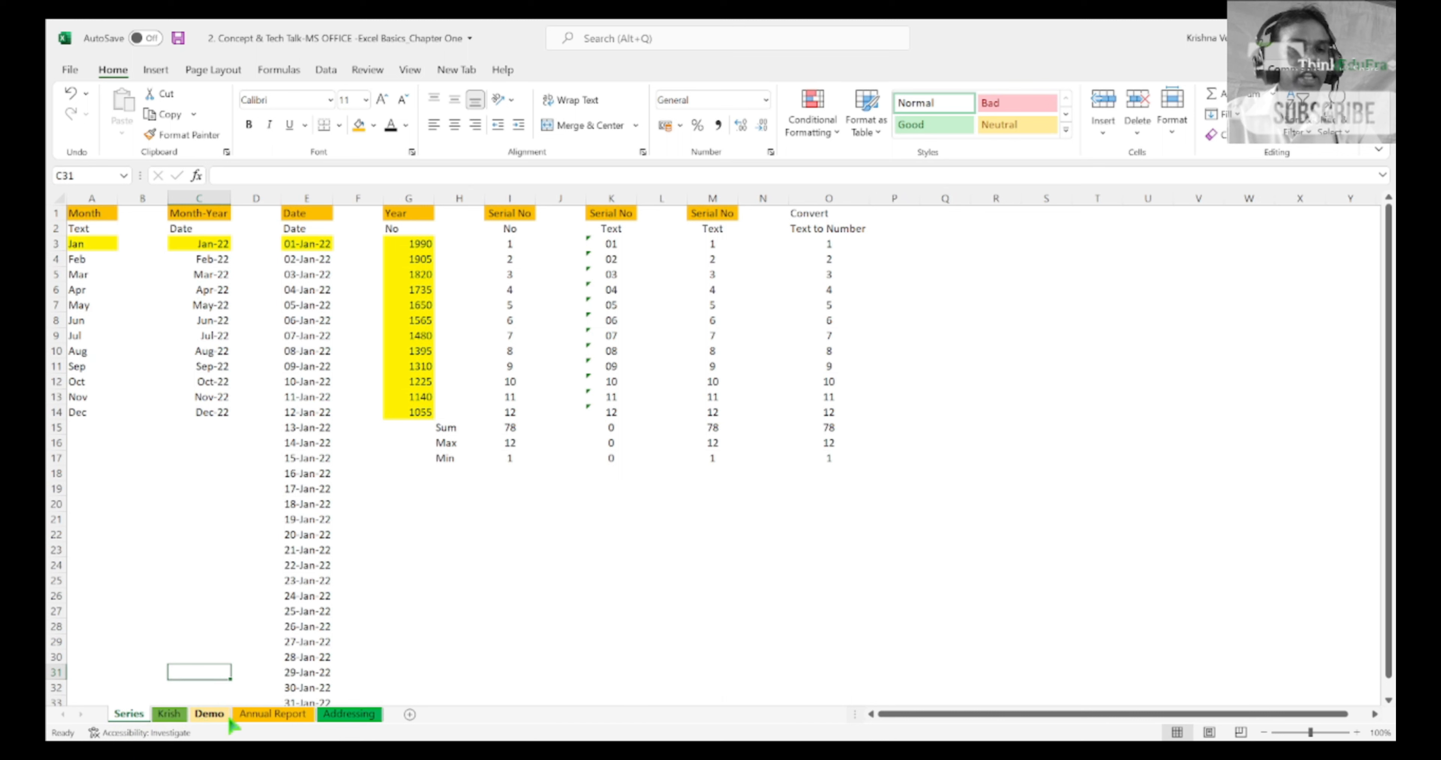
Step: Insert a new worksheet named Dema right after Series, with a red tab colour
{"action": "left_click", "coordinate": [410, 715]}
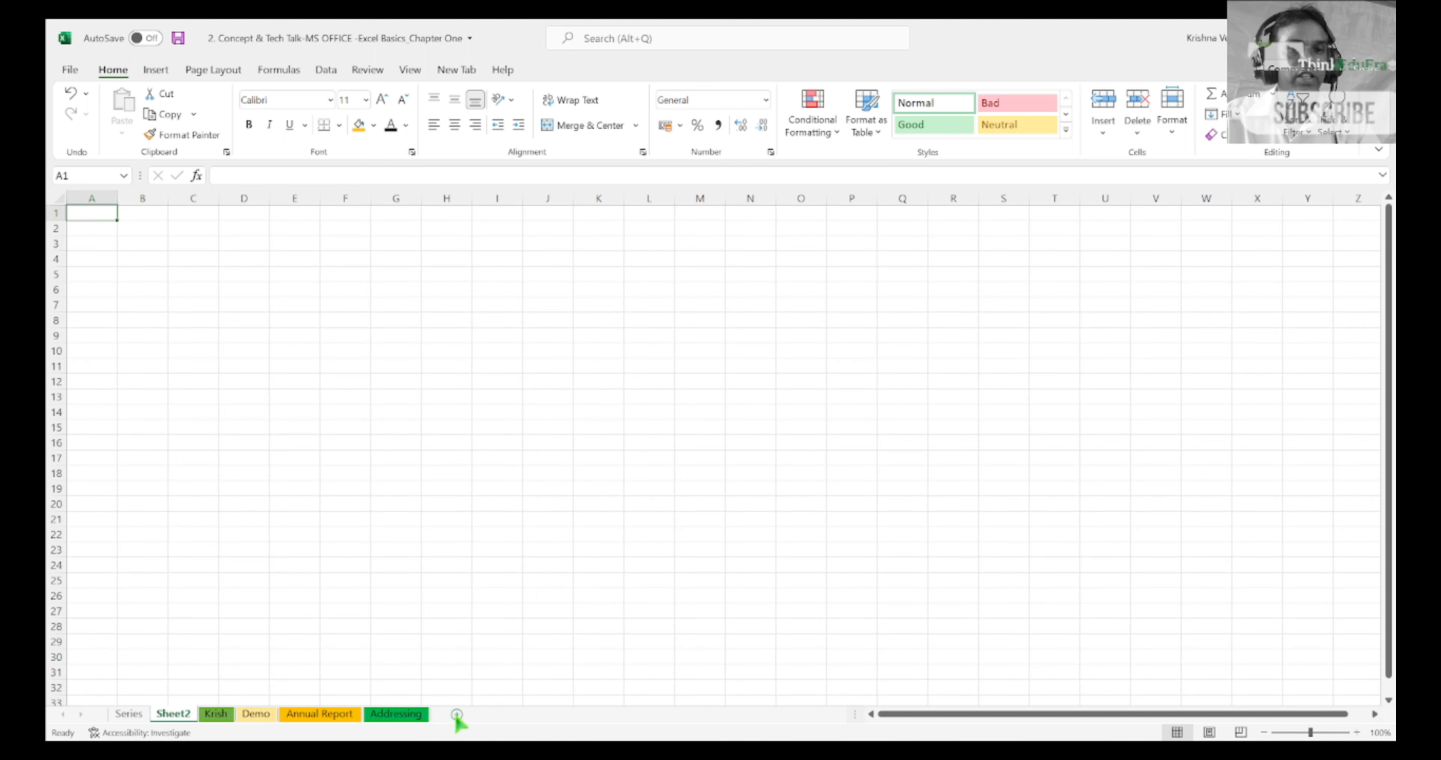
{"action": "double_click", "coordinate": [181, 717]}
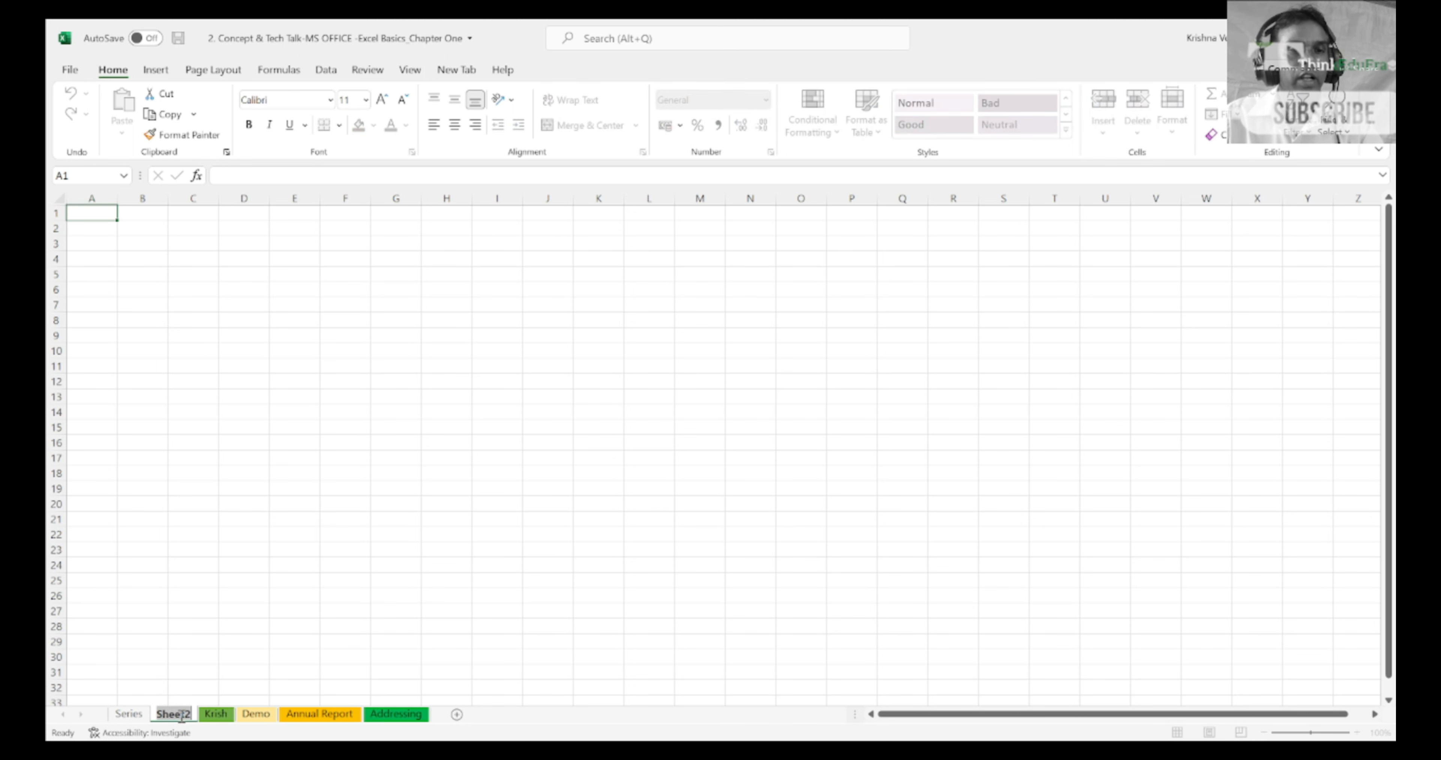
{"action": "type", "text": "Demo"}
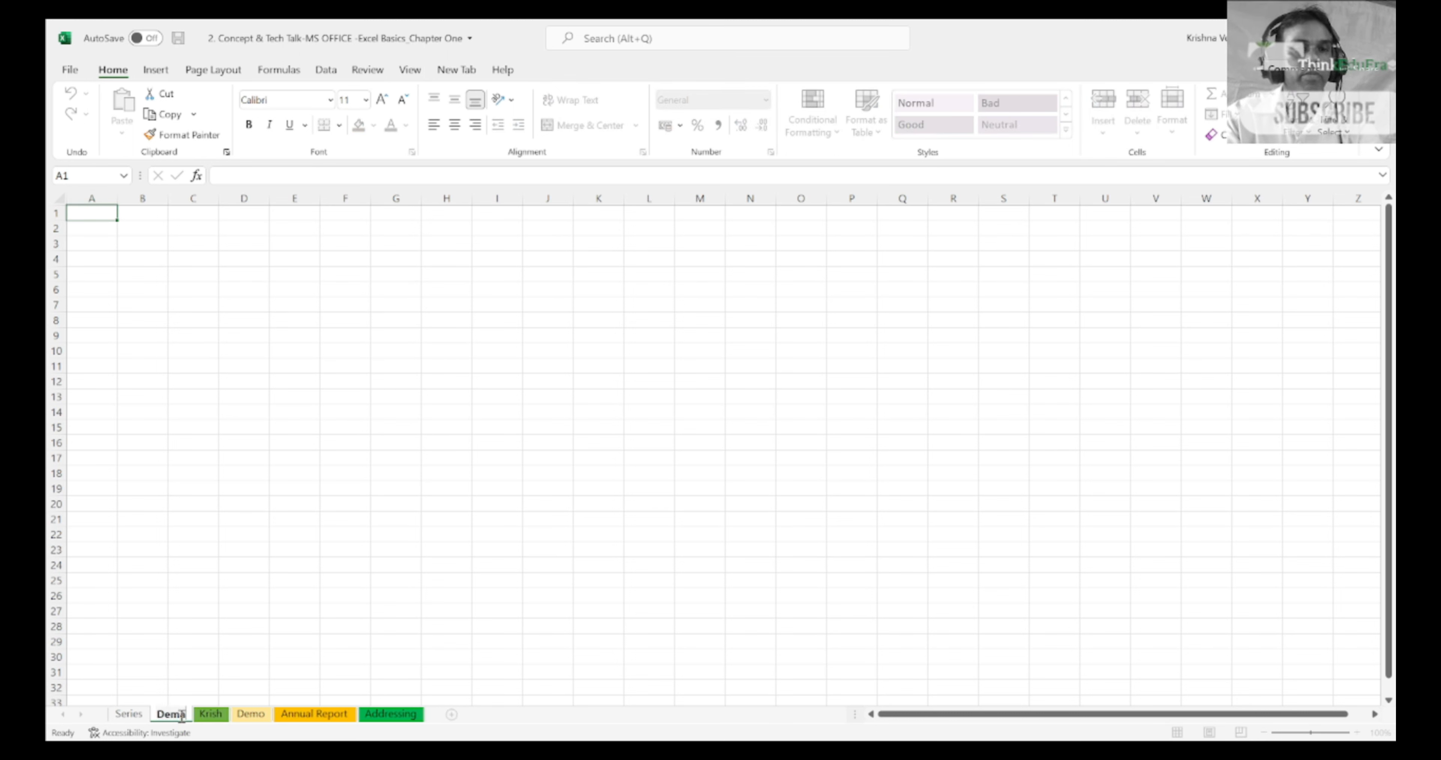
{"action": "key", "text": "Return"}
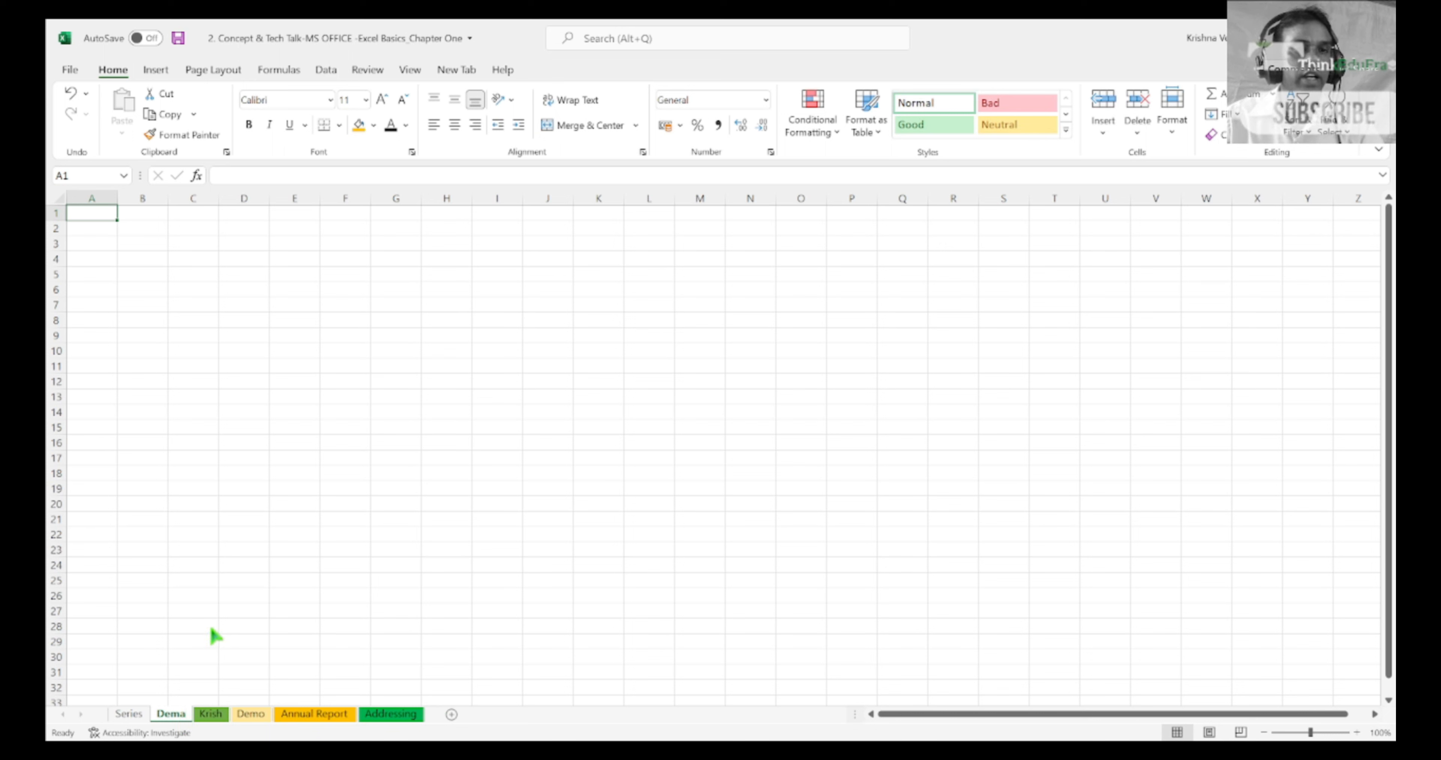
{"action": "left_click", "coordinate": [315, 675]}
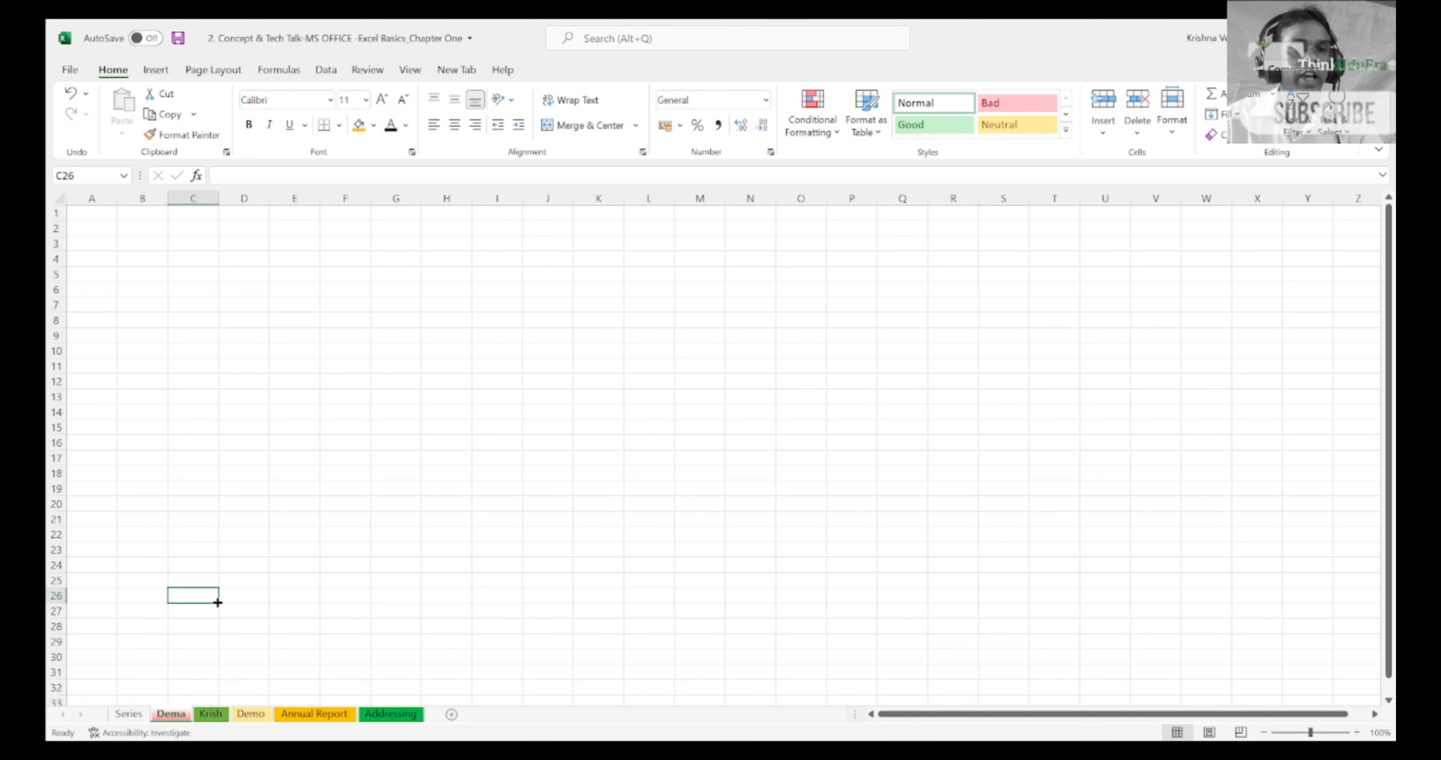
{"action": "left_click", "coordinate": [133, 715]}
{"action": "left_click", "coordinate": [168, 718]}
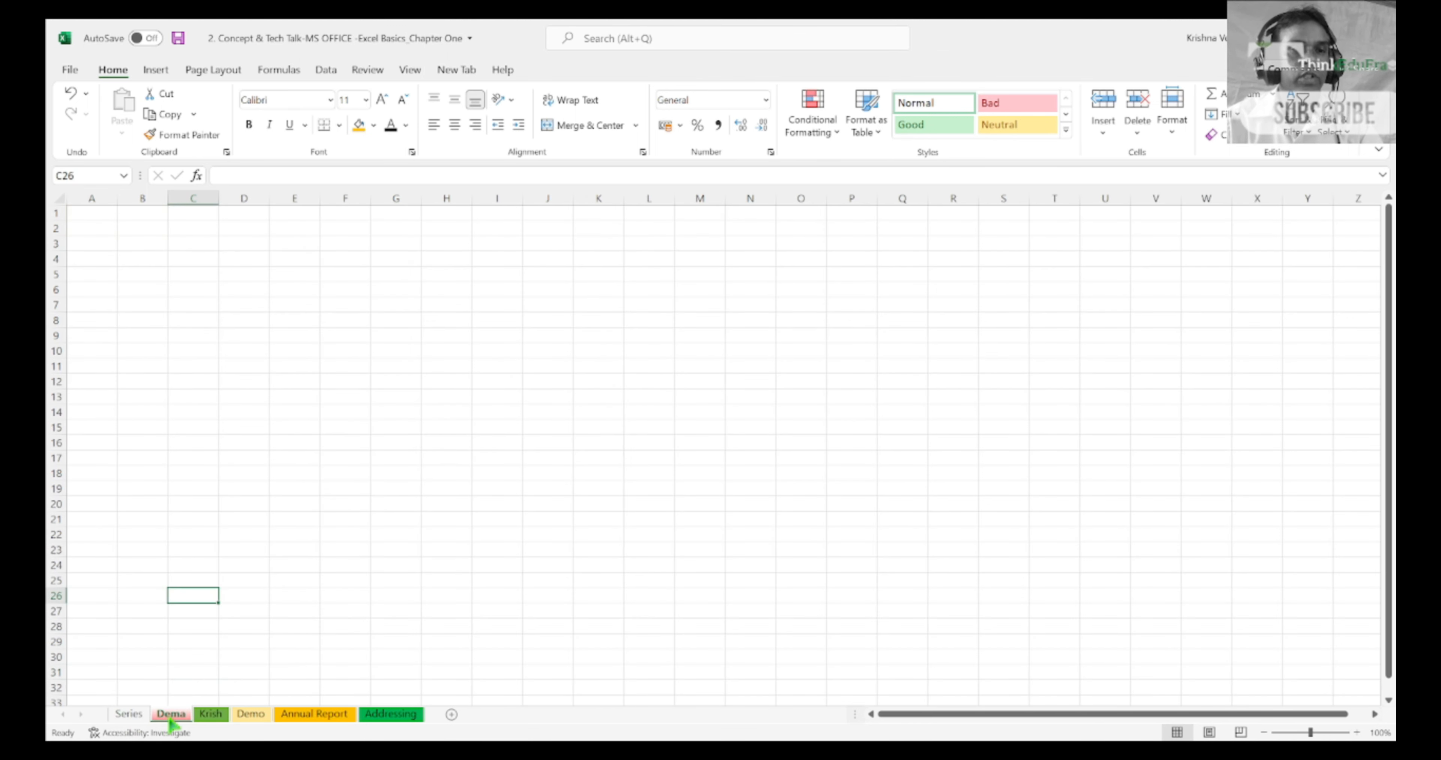
Step: Rename the Dema worksheet as Demo2
{"action": "double_click", "coordinate": [170, 716]}
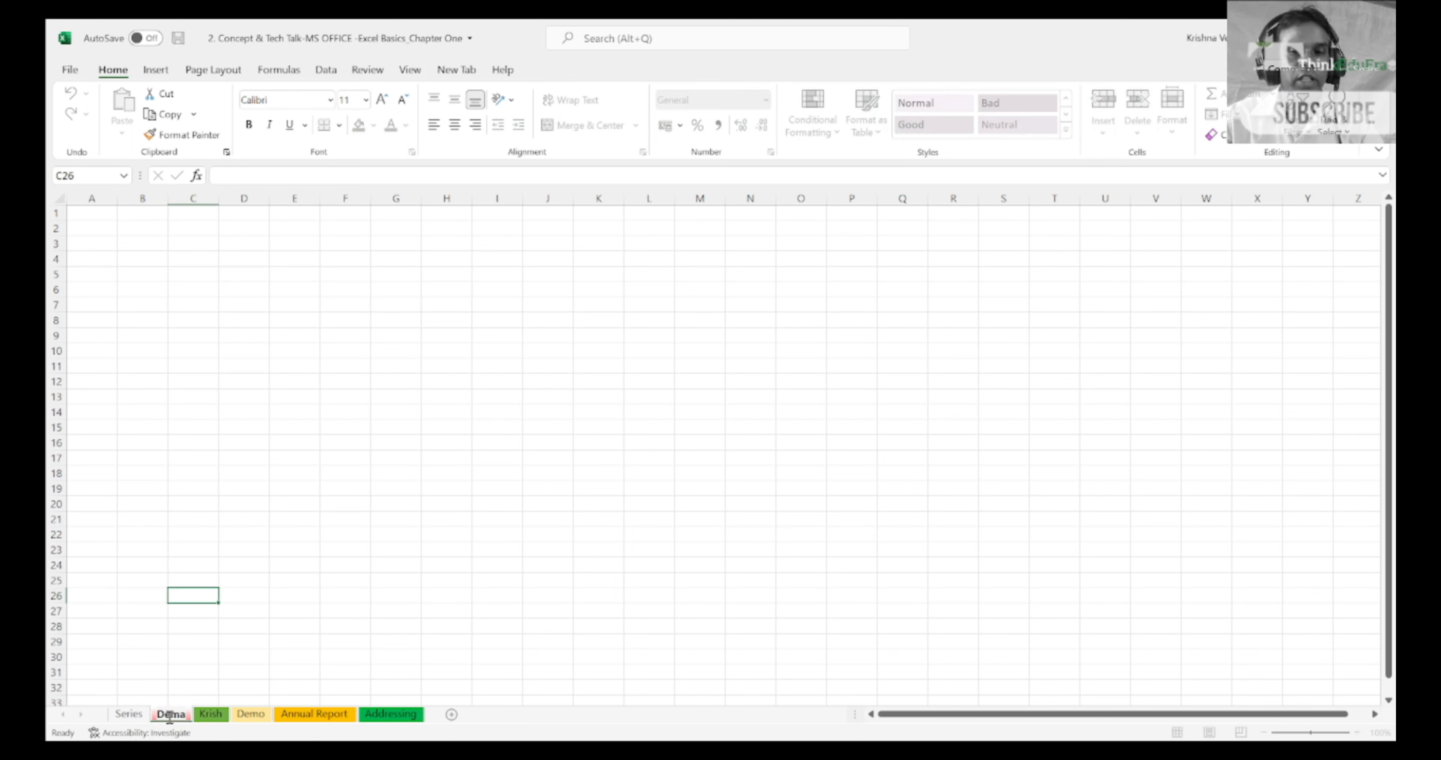
{"action": "type", "text": "Demo"}
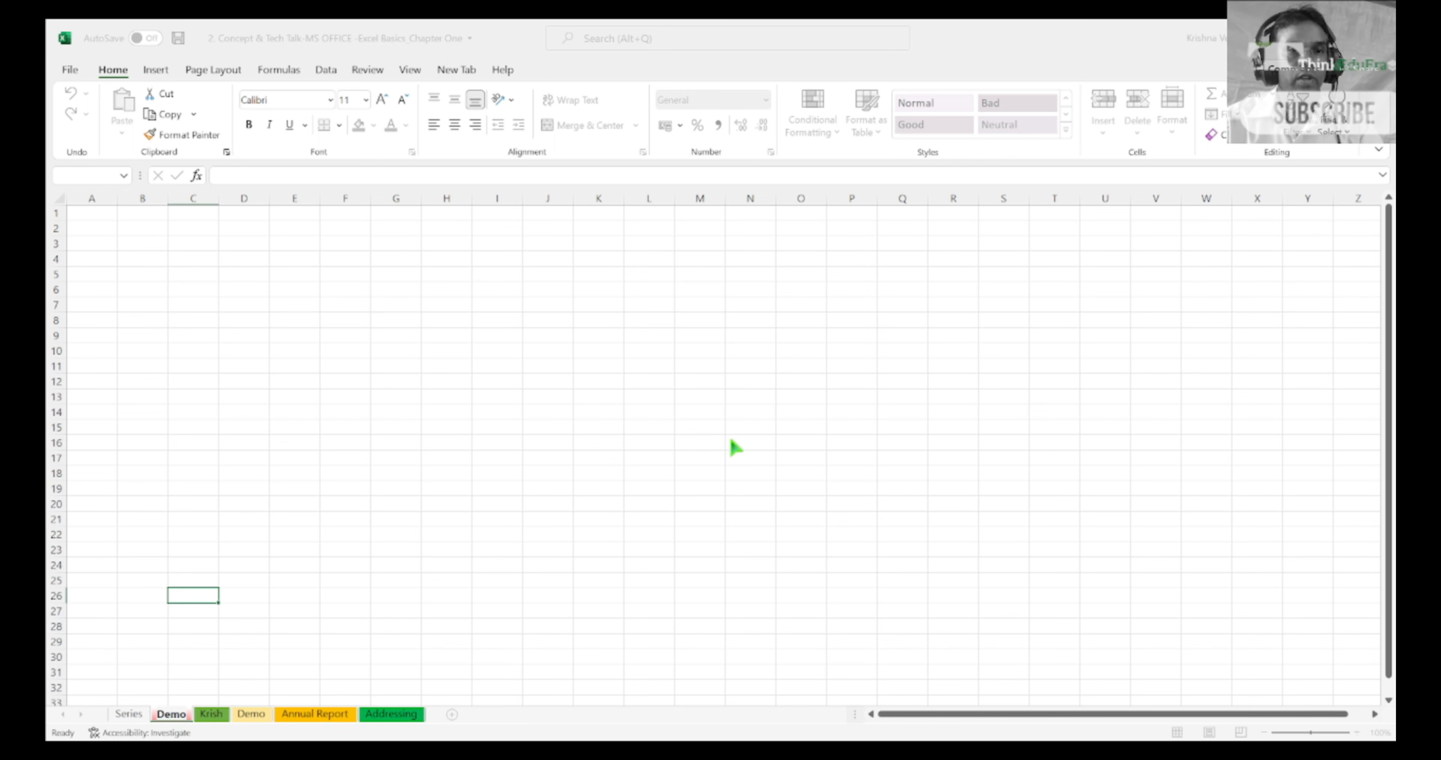
{"action": "key", "text": "Return"}
{"action": "type", "text": "2"}
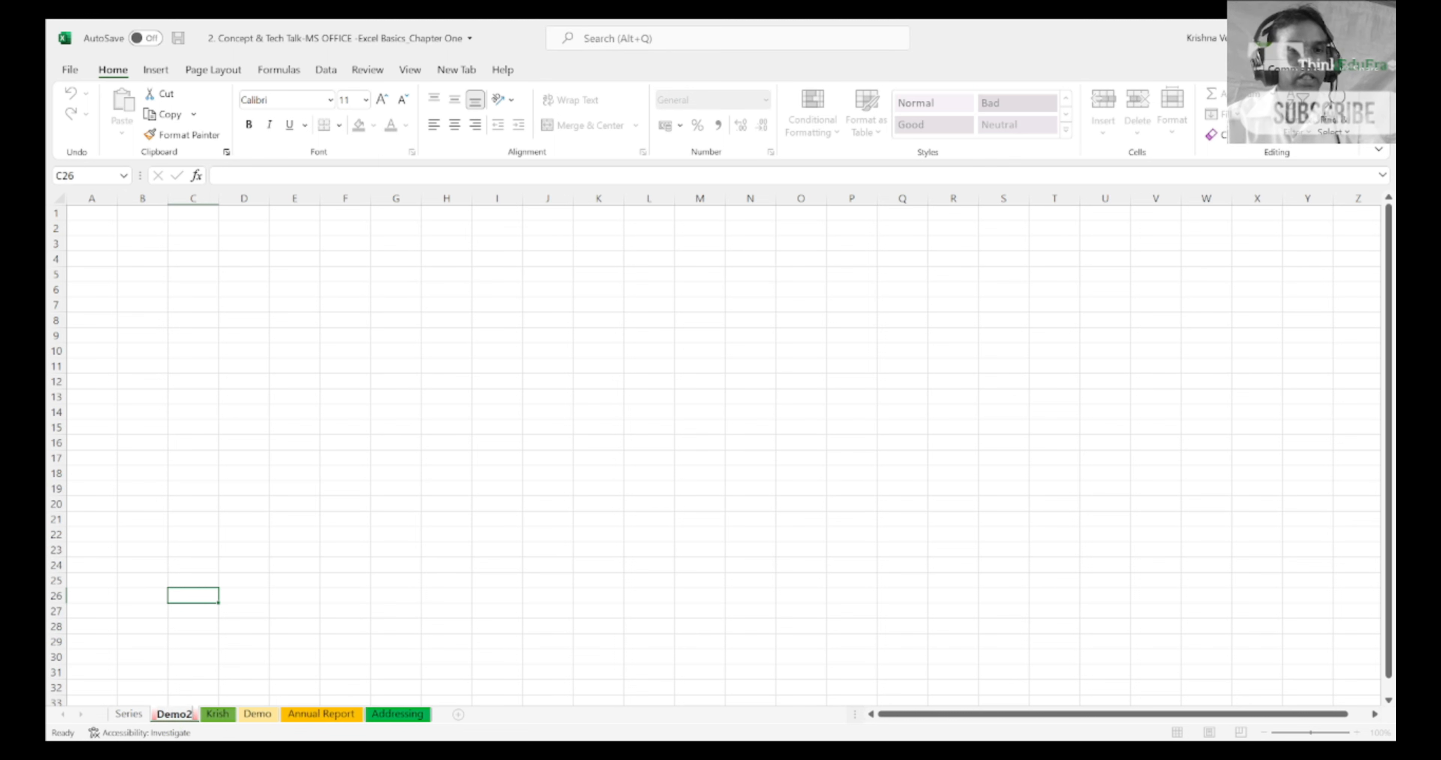
{"action": "key", "text": "Return"}
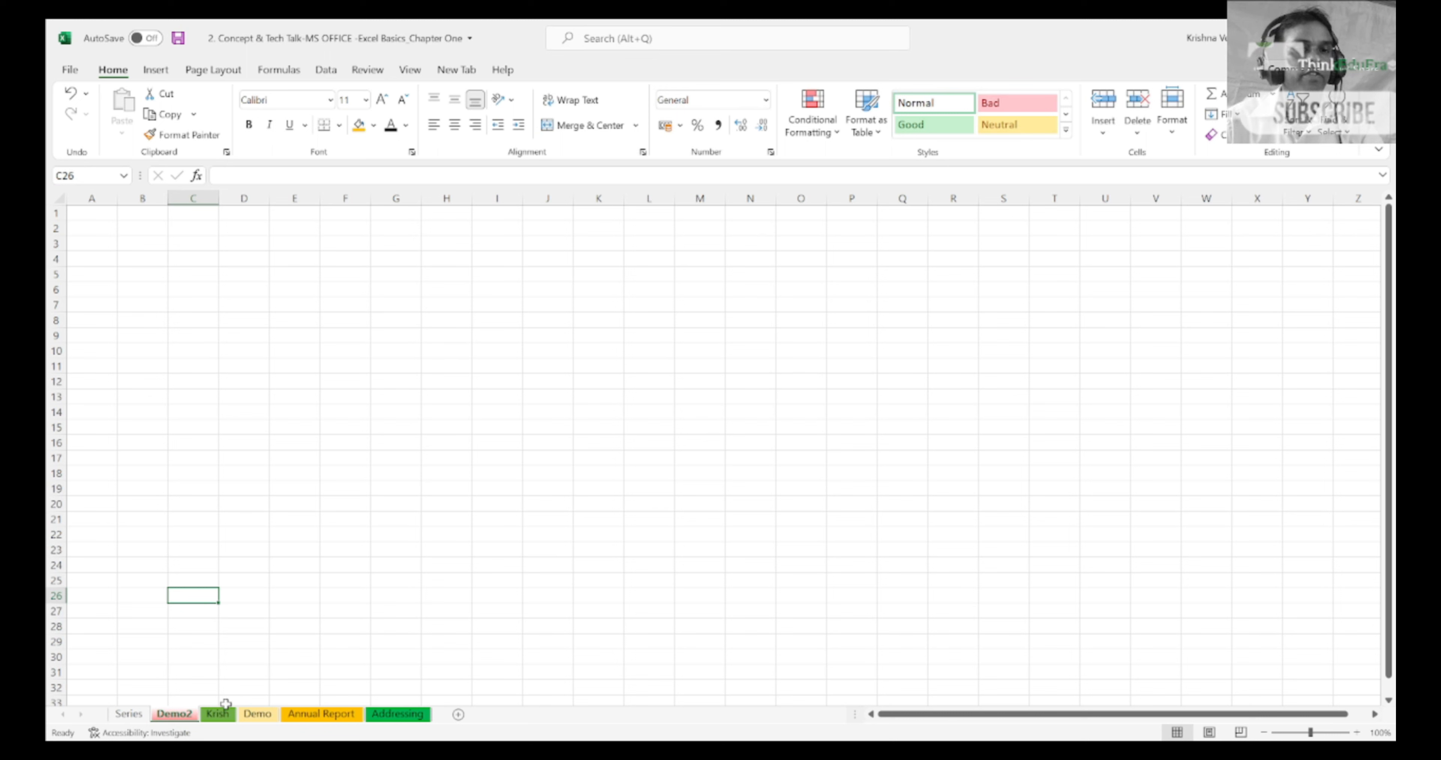
Step: Move the Demo2 worksheet to the end of the workbook after Addressing, and return to the Series sheet
{"action": "left_click", "coordinate": [256, 714]}
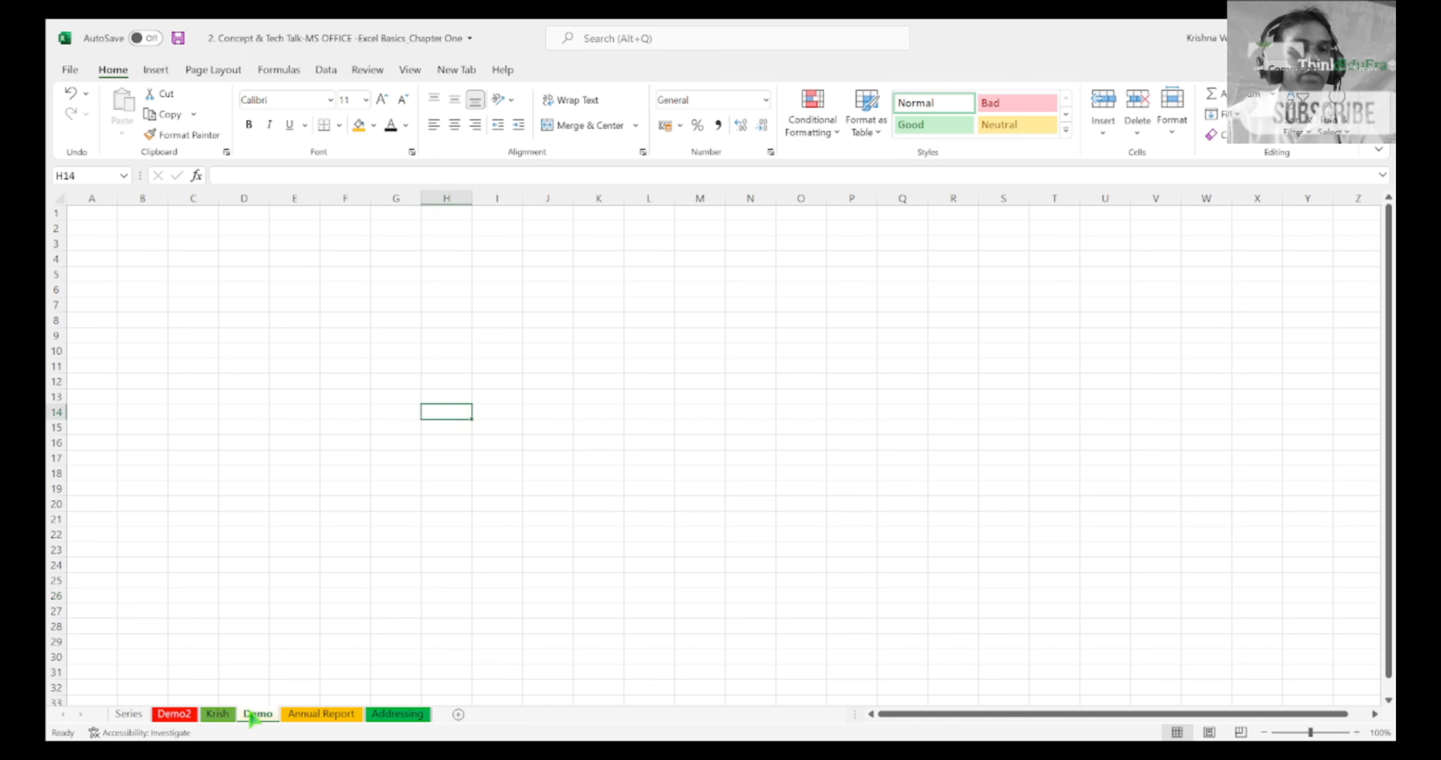
{"action": "left_click", "coordinate": [180, 719]}
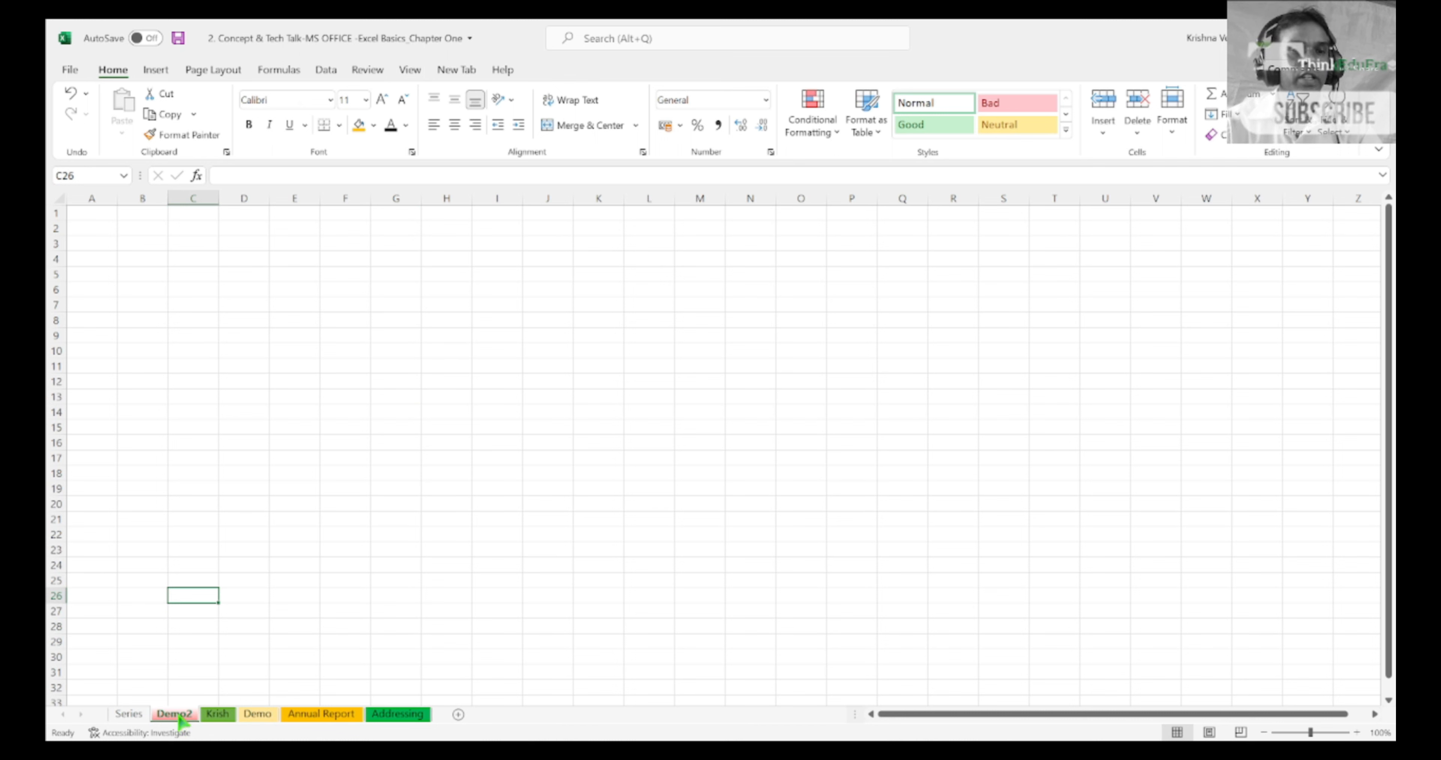
{"action": "left_click_drag", "start_coordinate": [180, 722], "coordinate": [452, 670]}
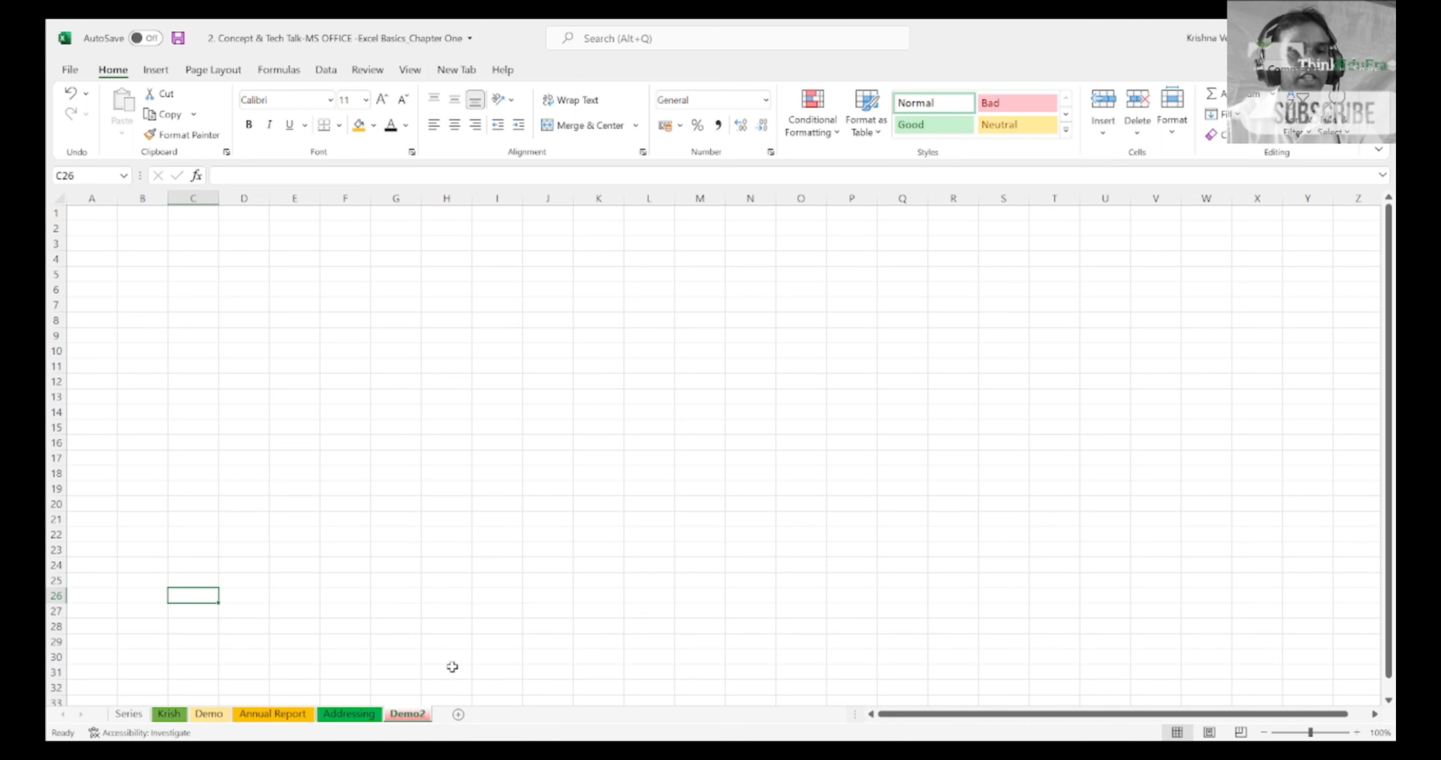
{"action": "left_click", "coordinate": [209, 720]}
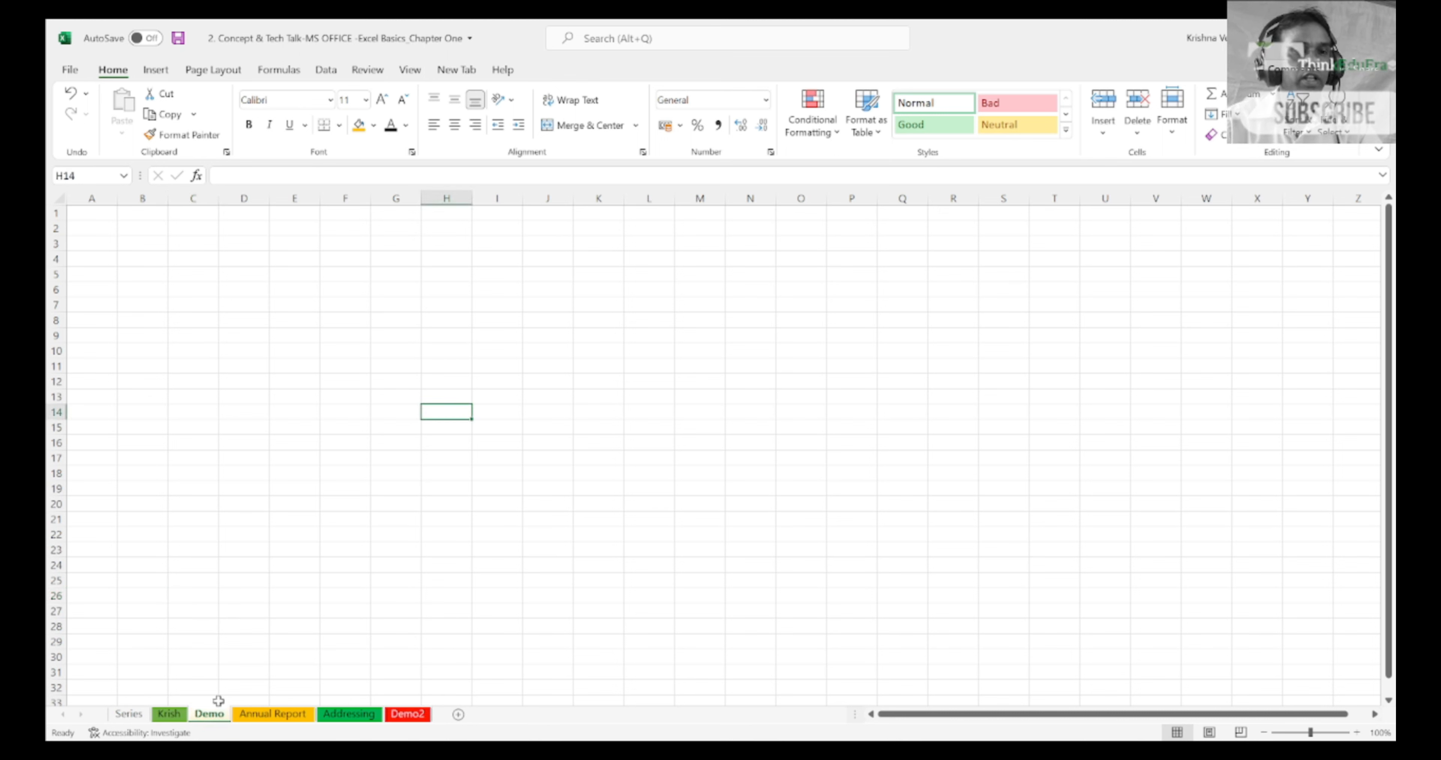
{"action": "left_click", "coordinate": [418, 717]}
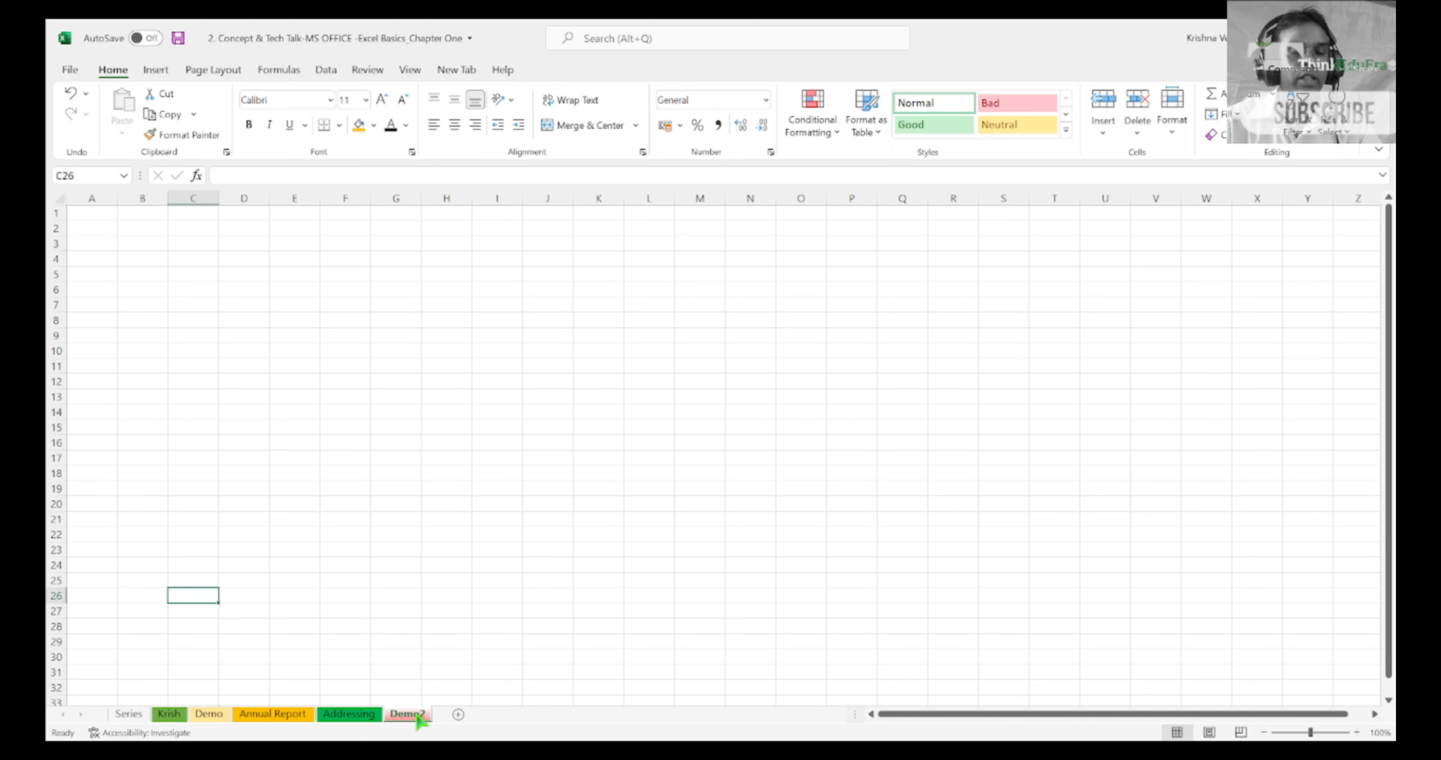
{"action": "left_click", "coordinate": [513, 672]}
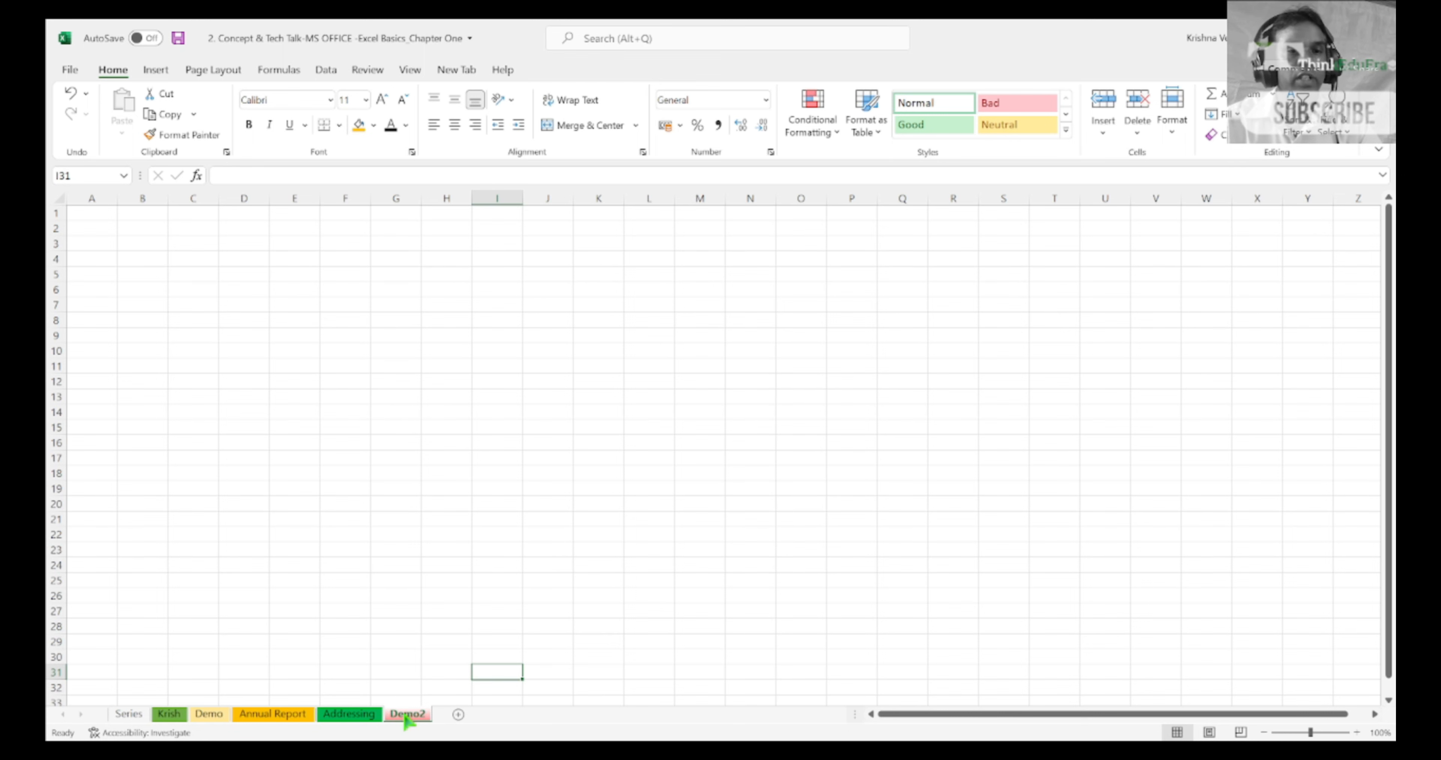
{"action": "left_click", "coordinate": [130, 715]}
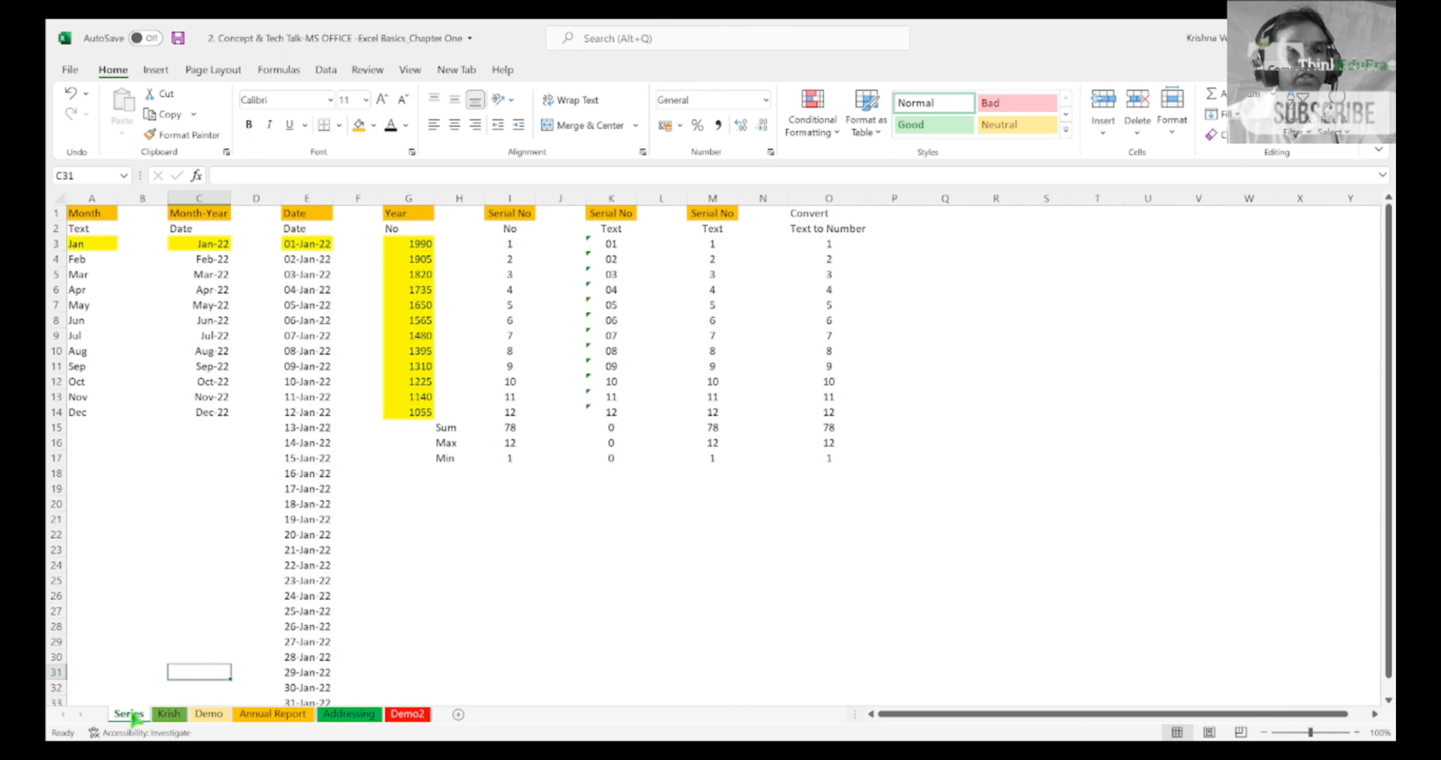
Step: Delete the Demo2 worksheet from the end of the workbook and return to the Series sheet
{"action": "left_click", "coordinate": [408, 717]}
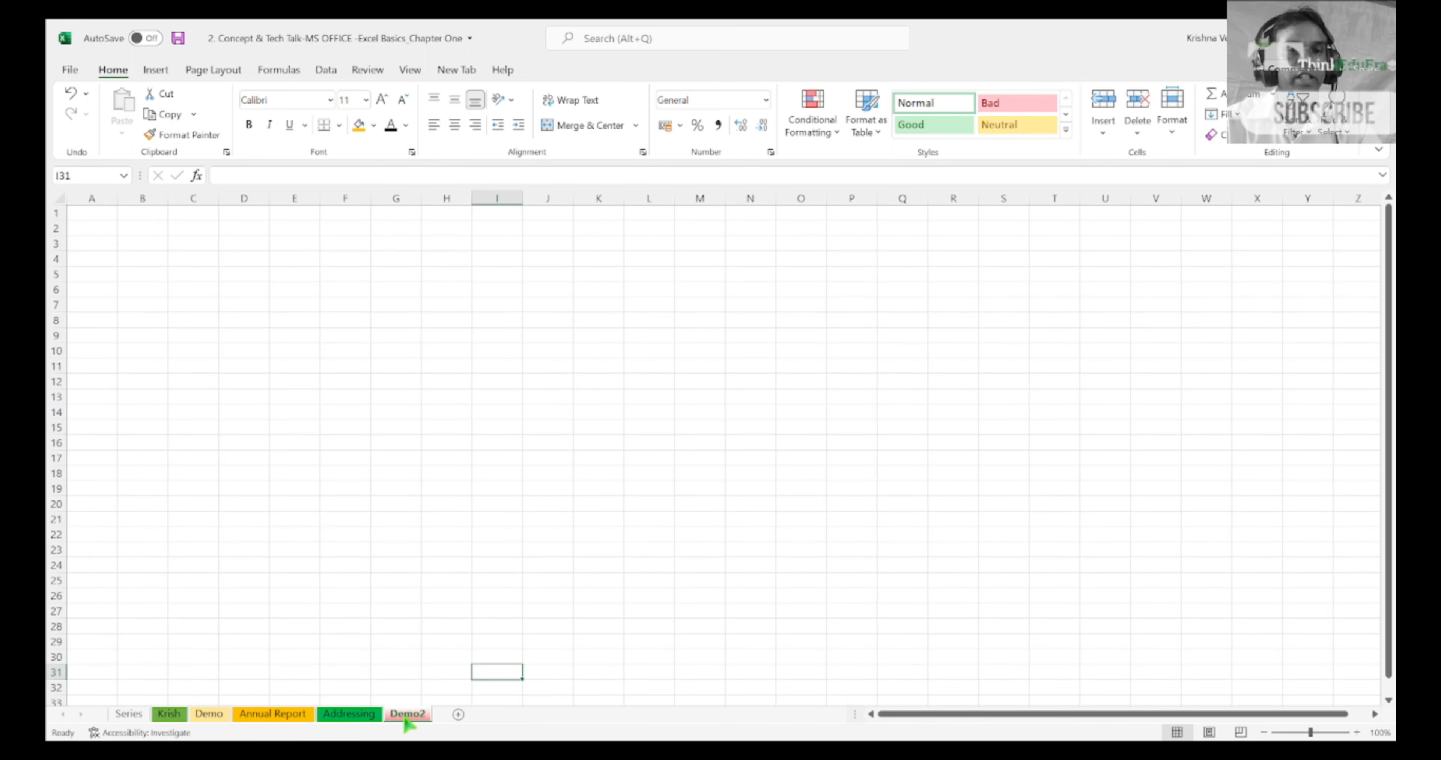
{"action": "left_click", "coordinate": [449, 518]}
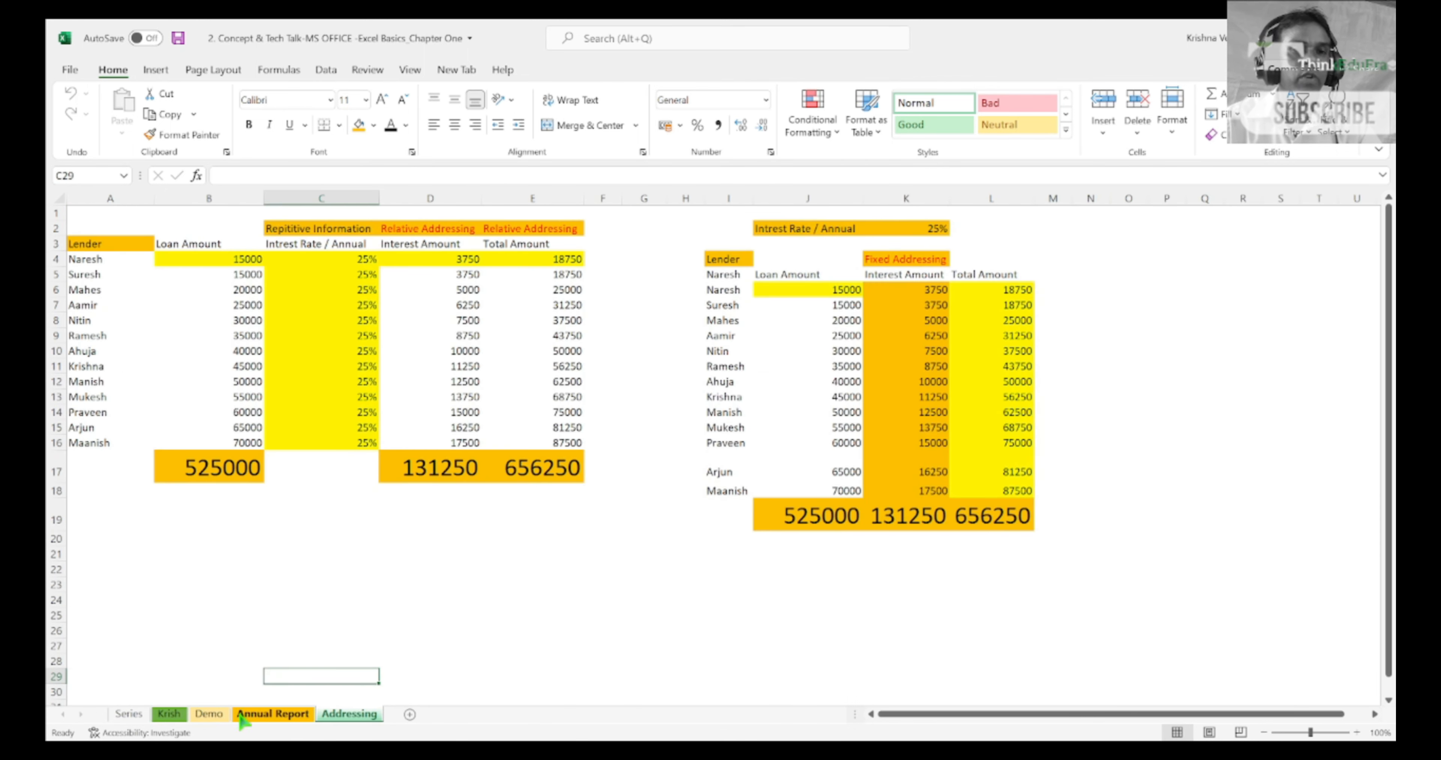
{"action": "left_click", "coordinate": [132, 733]}
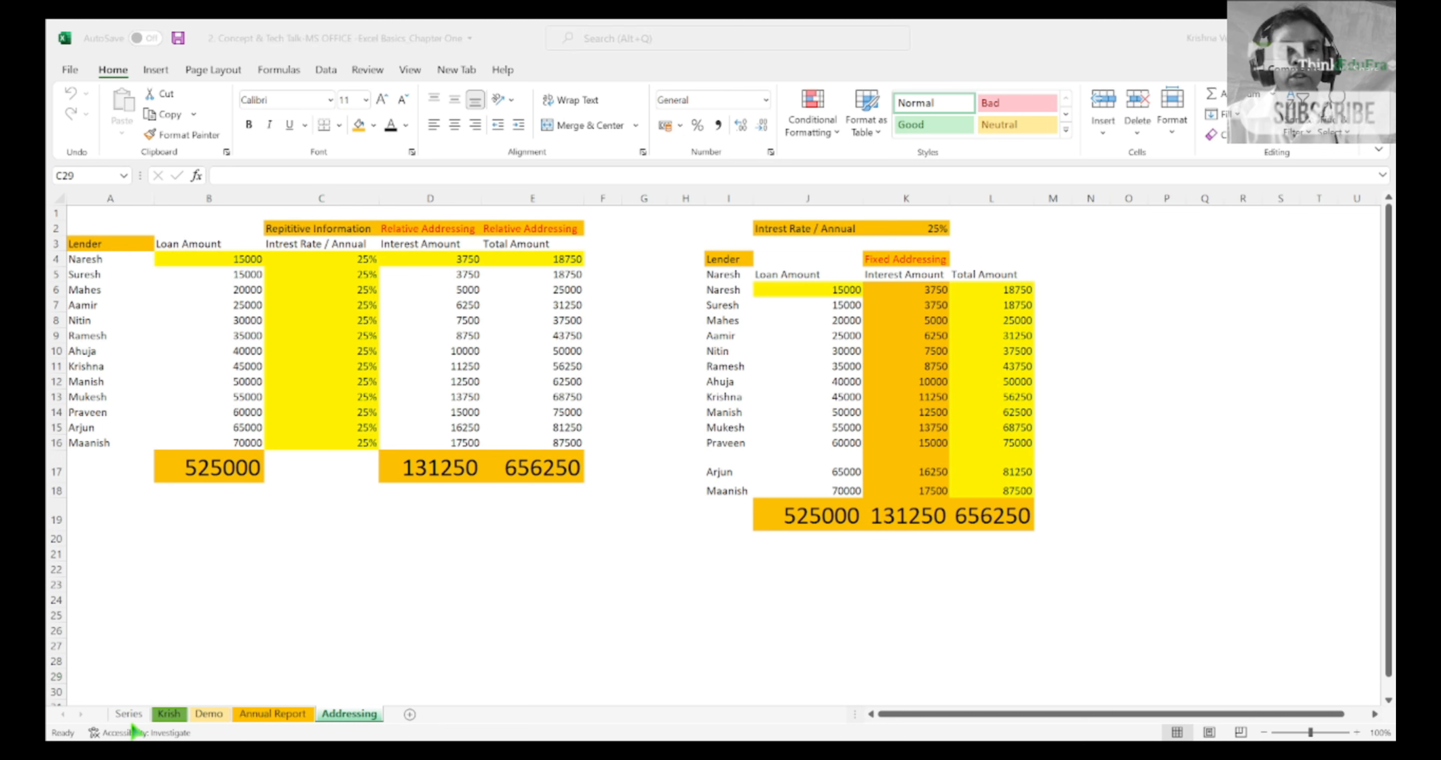
{"action": "left_click", "coordinate": [135, 737]}
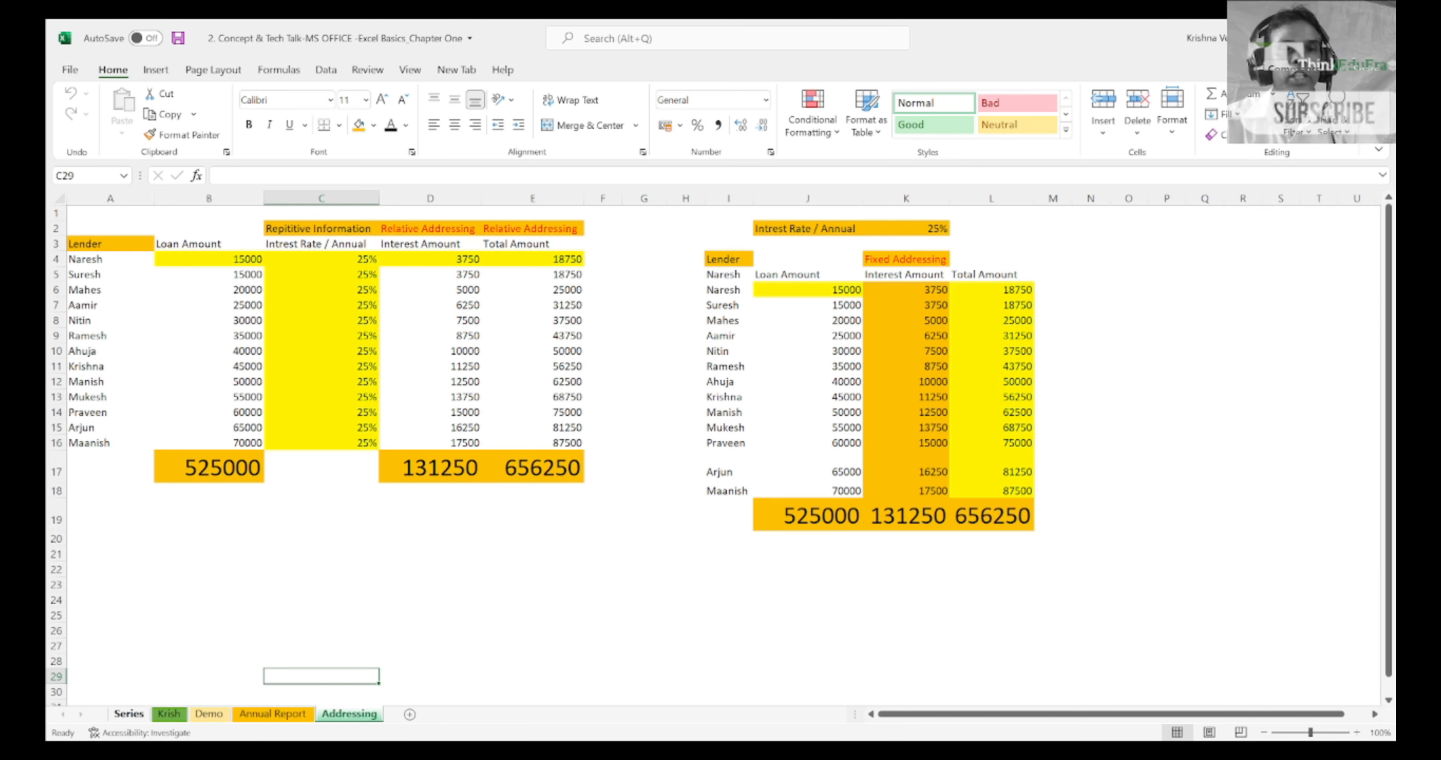
{"action": "left_click", "coordinate": [130, 715]}
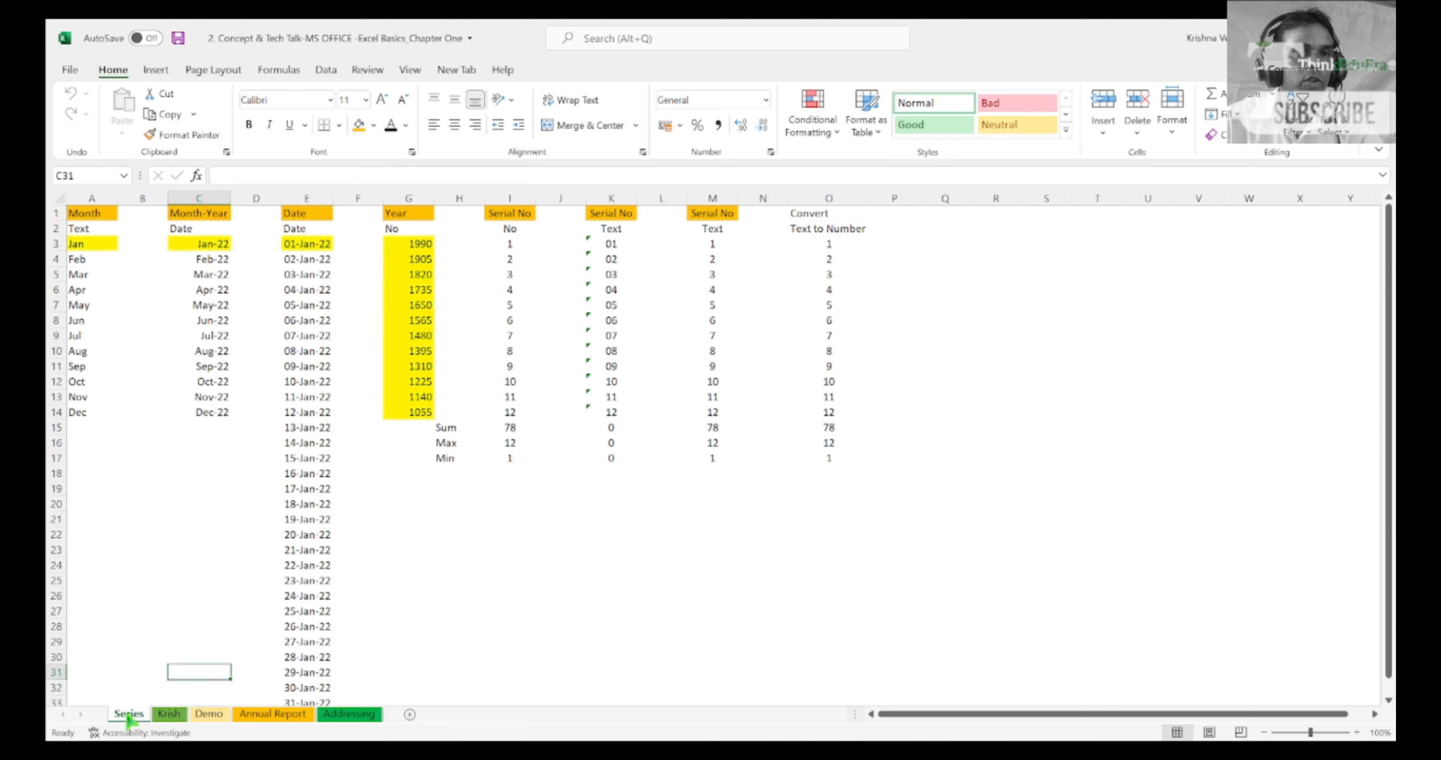
Step: On the sheet just after Series, select the separate columns A, D, H, L, O and T together
{"action": "left_click", "coordinate": [170, 714]}
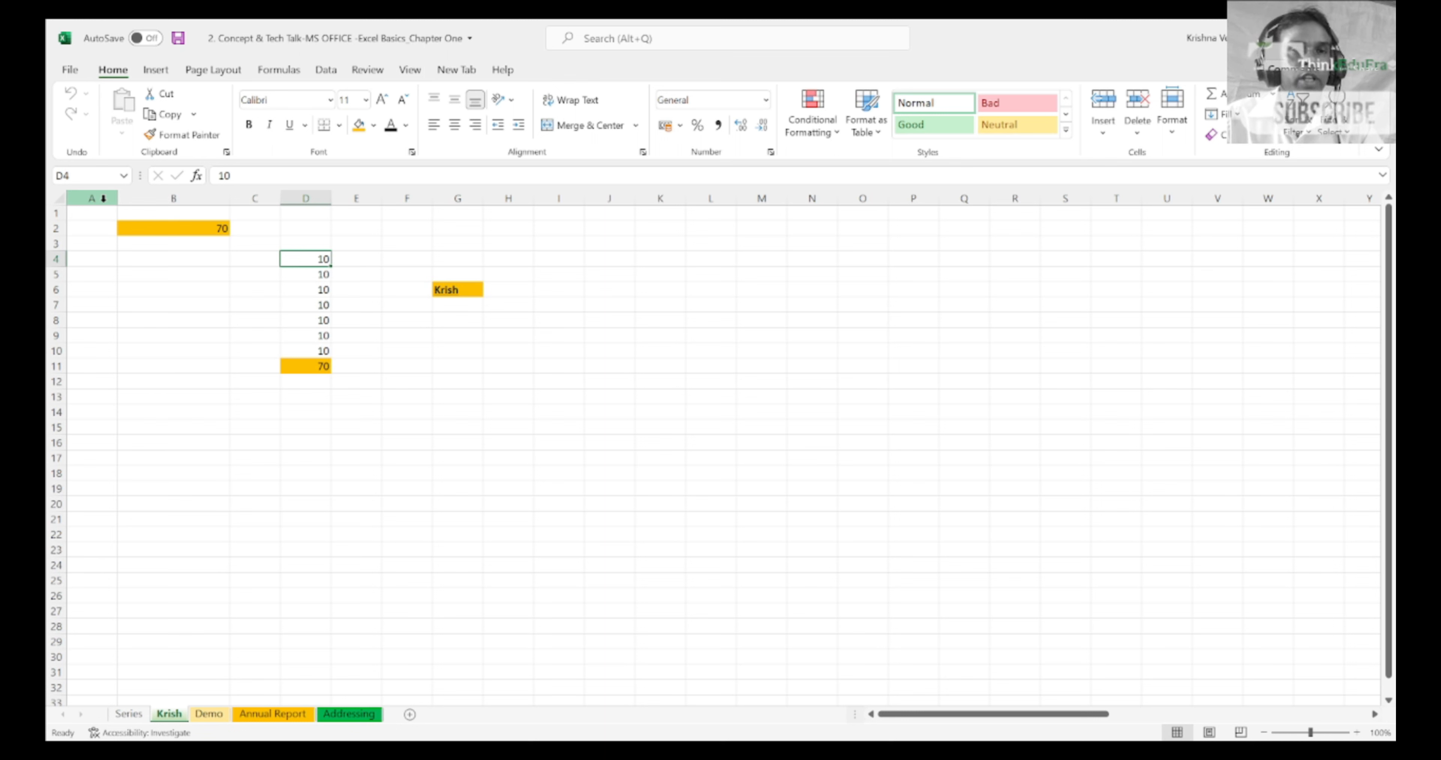
{"action": "left_click", "coordinate": [102, 199]}
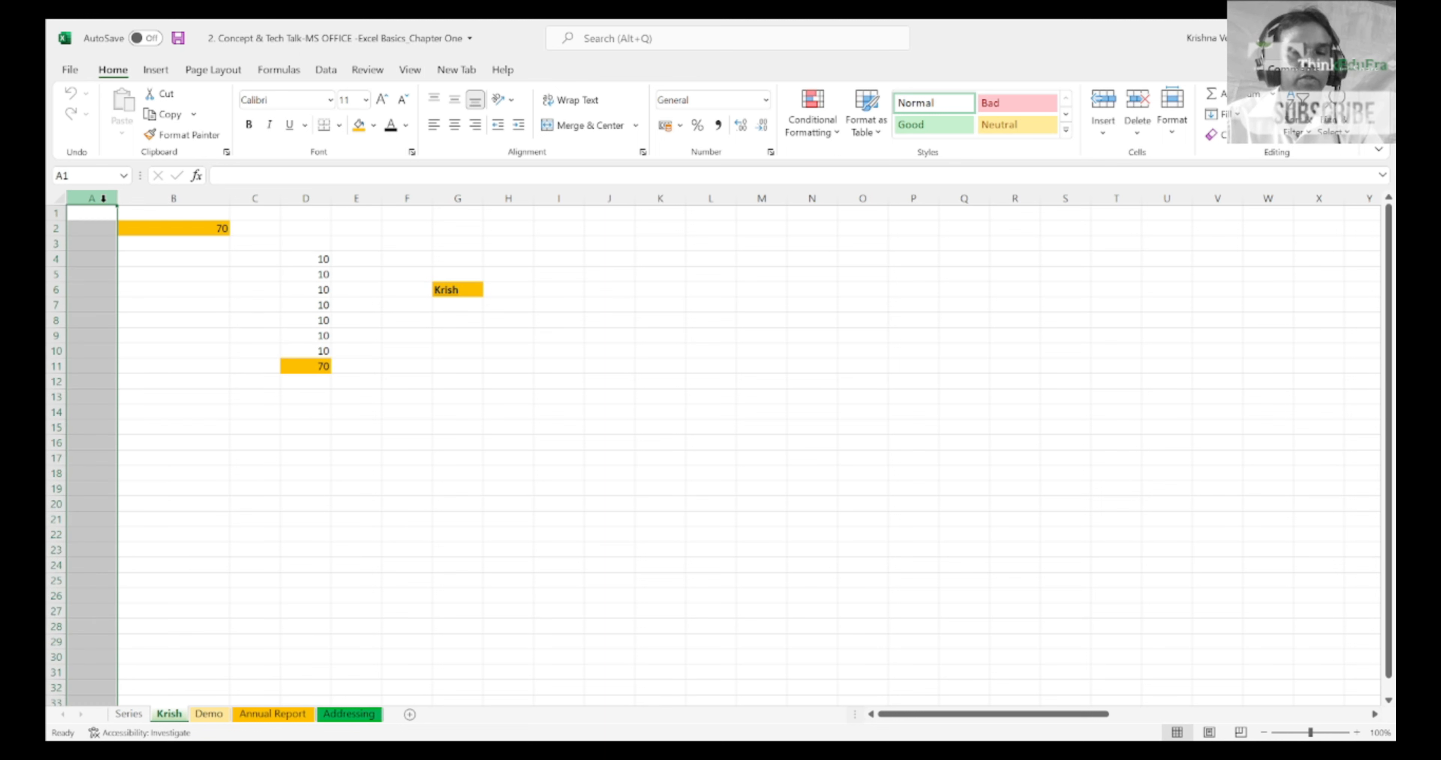
{"action": "left_click", "coordinate": [297, 199], "text": "ctrl"}
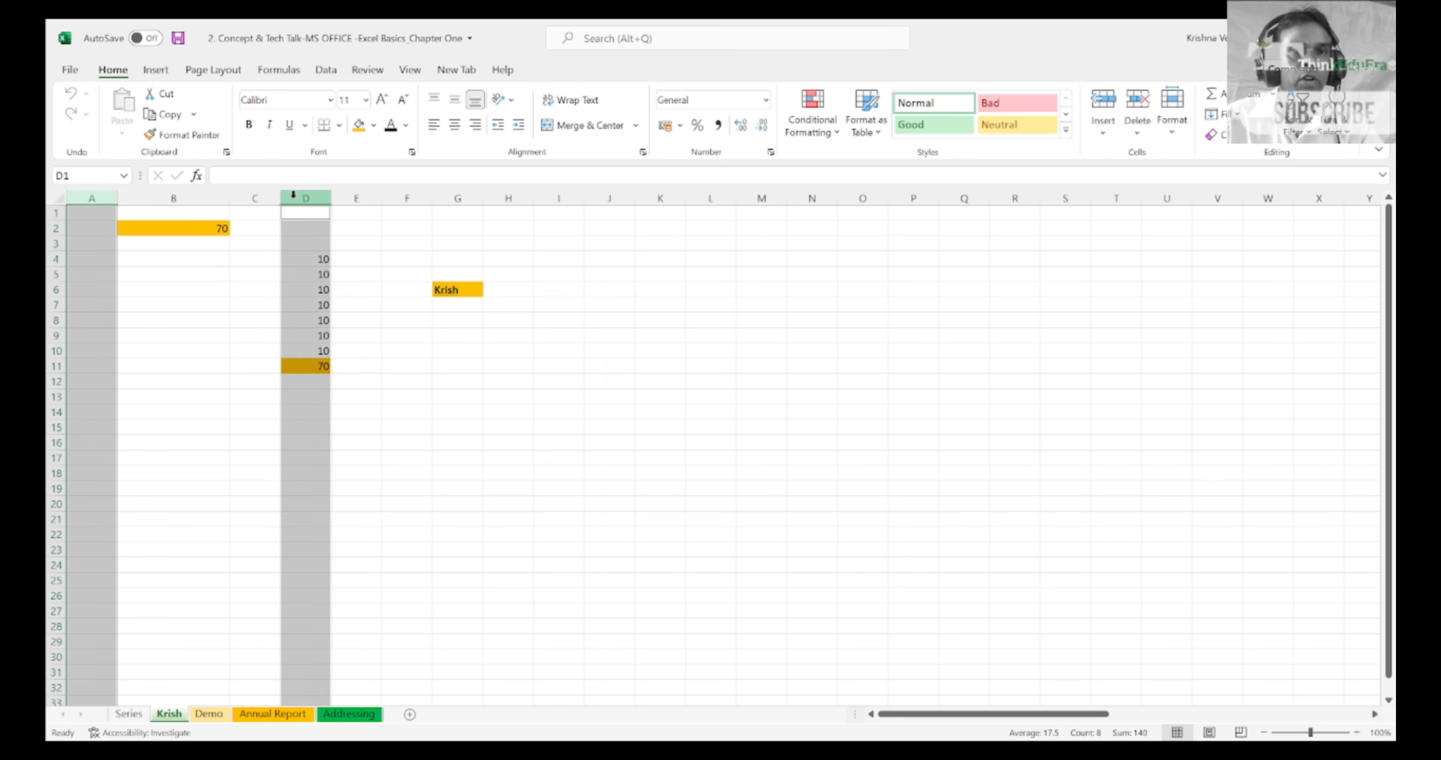
{"action": "left_click", "coordinate": [495, 193], "text": "ctrl"}
{"action": "left_click", "coordinate": [711, 198], "text": "ctrl"}
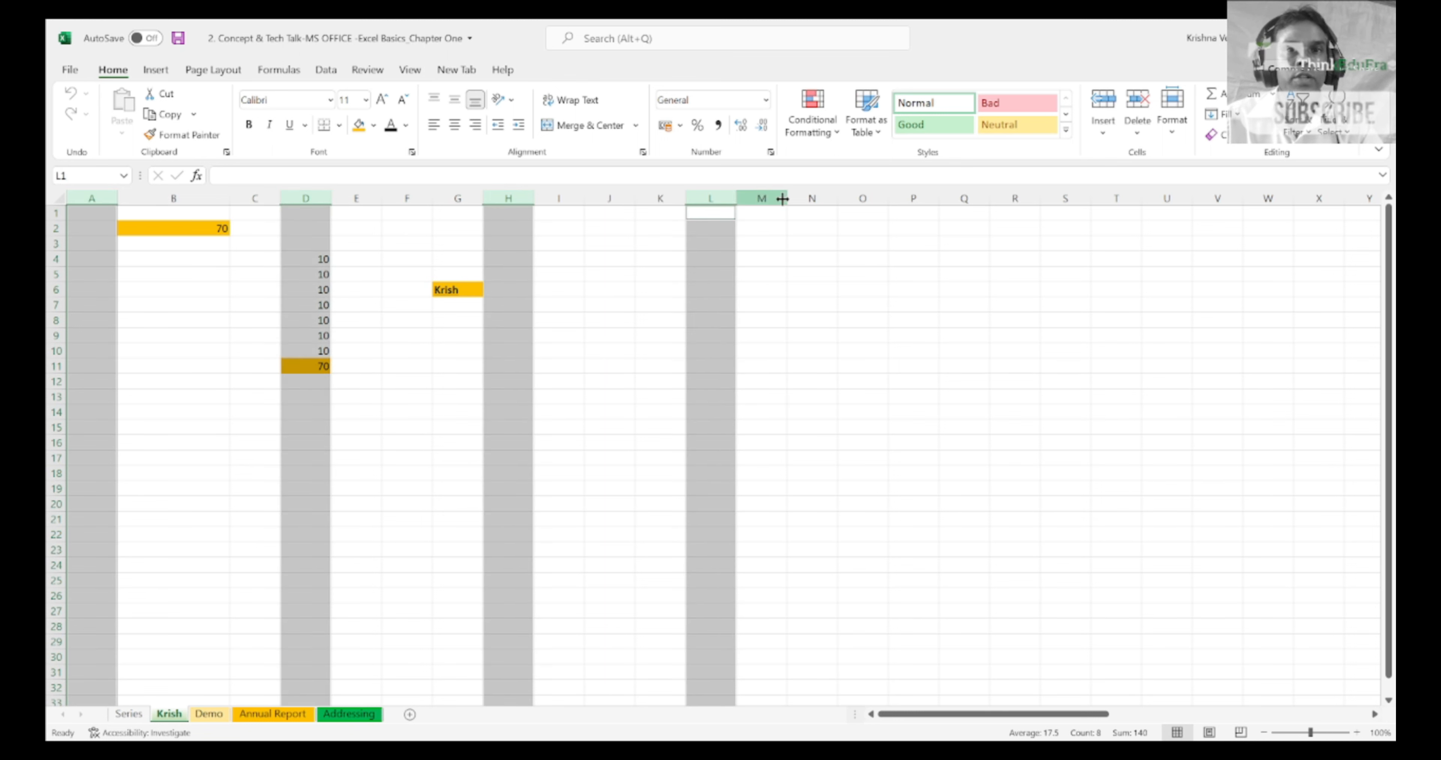
{"action": "left_click", "coordinate": [853, 197], "text": "ctrl"}
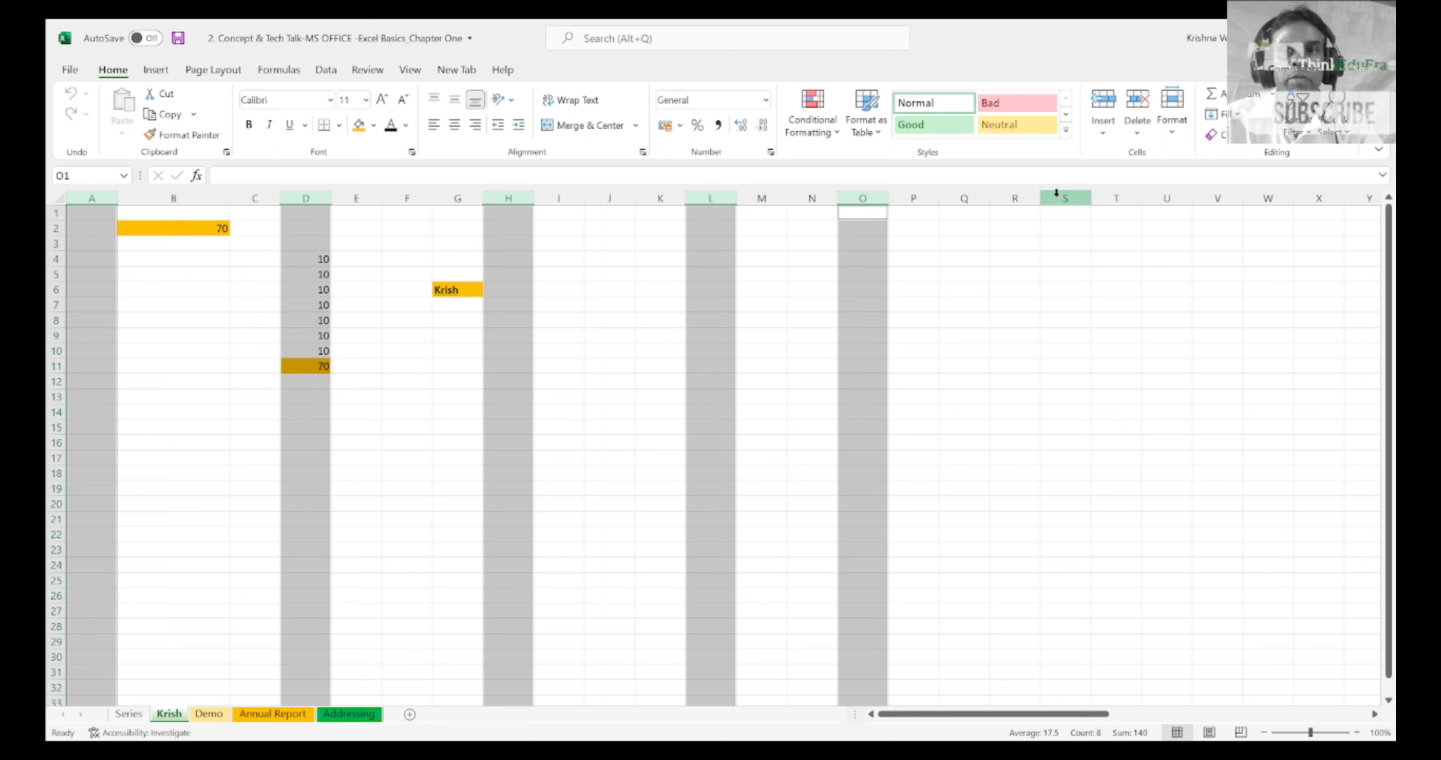
{"action": "left_click", "coordinate": [1103, 196], "text": "ctrl"}
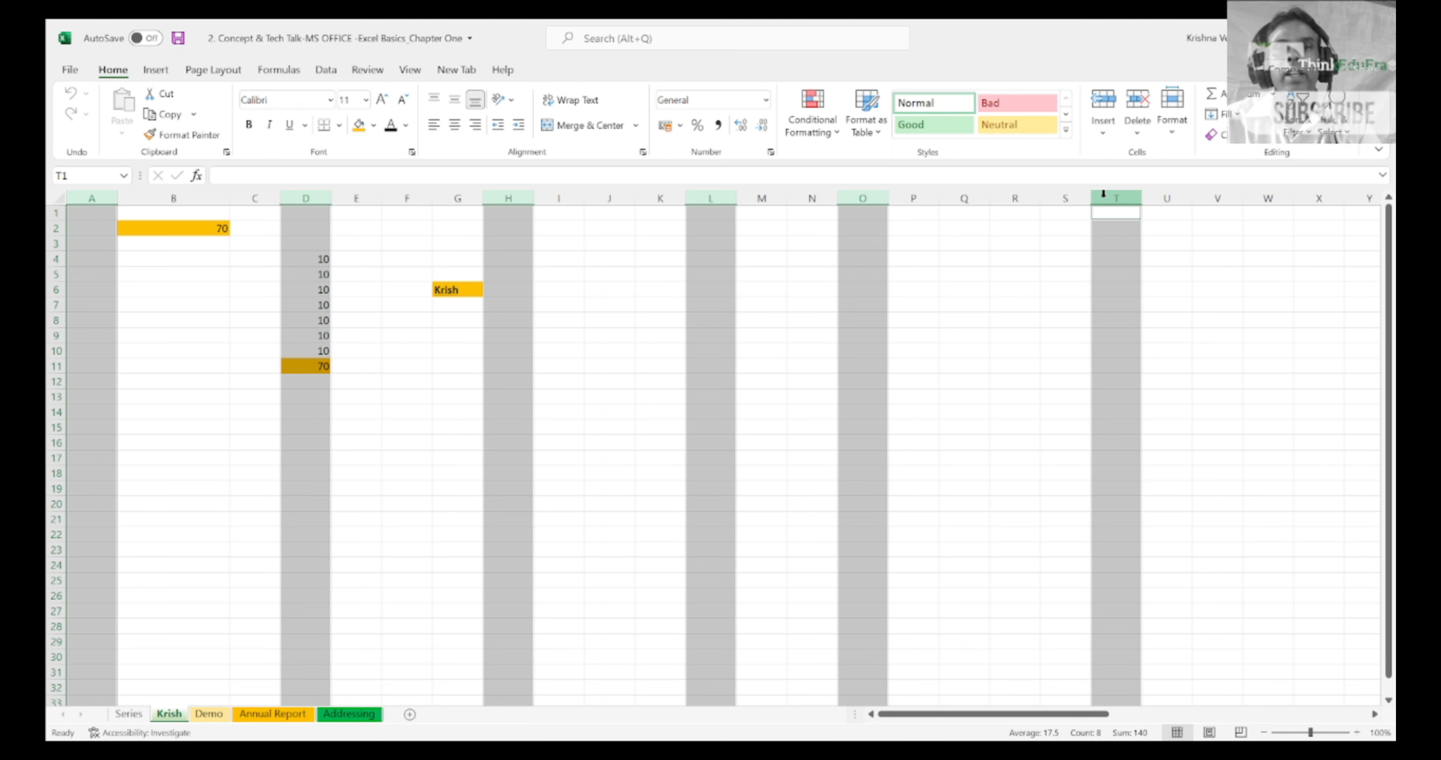
Step: Clear the column selection and go across row 1 past column Z to examine the column lettering up to column BA
{"action": "key", "text": "Up"}
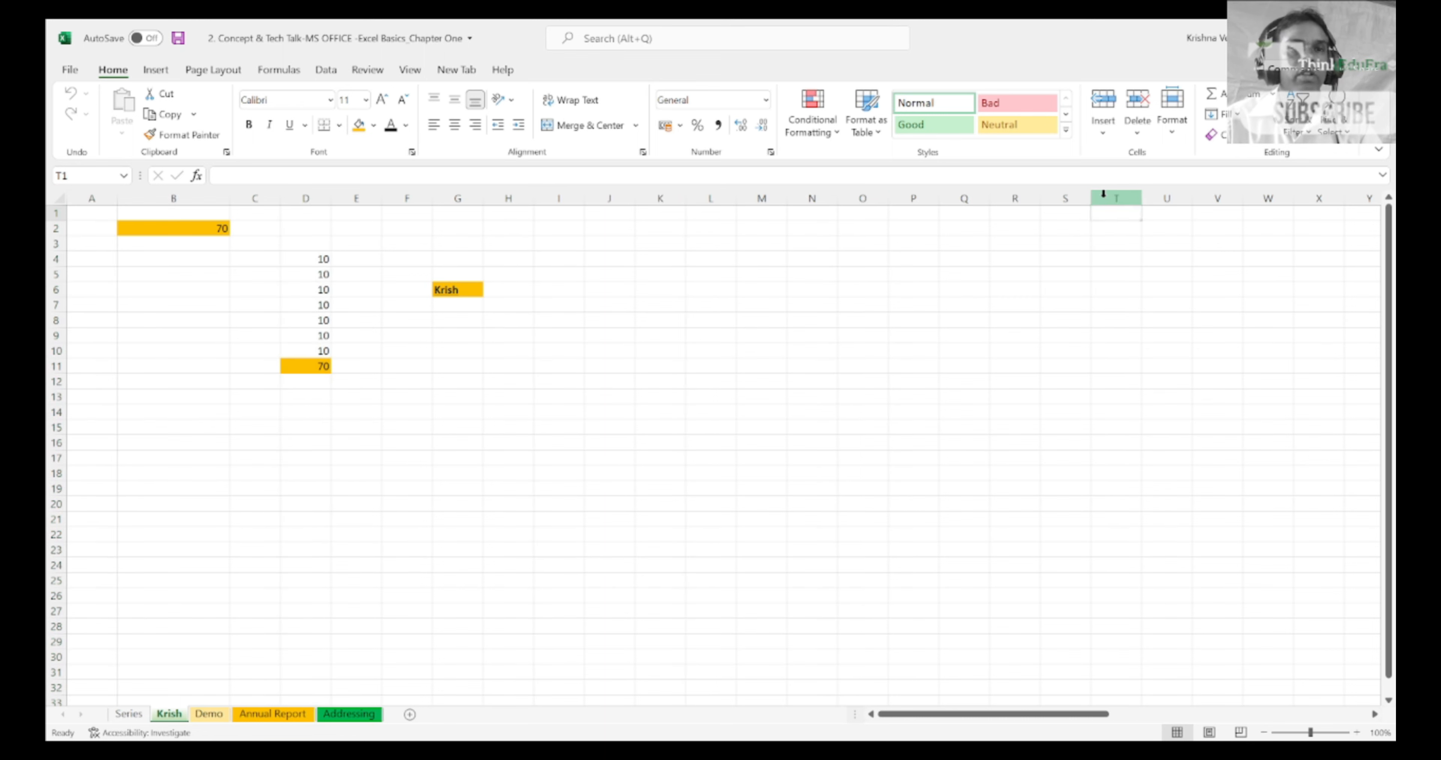
{"action": "key", "text": "Right"}
{"action": "key", "text": "Right"}
{"action": "key", "text": "Right"}
{"action": "key", "text": "Right"}
{"action": "key", "text": "Right"}
{"action": "key", "text": "Right"}
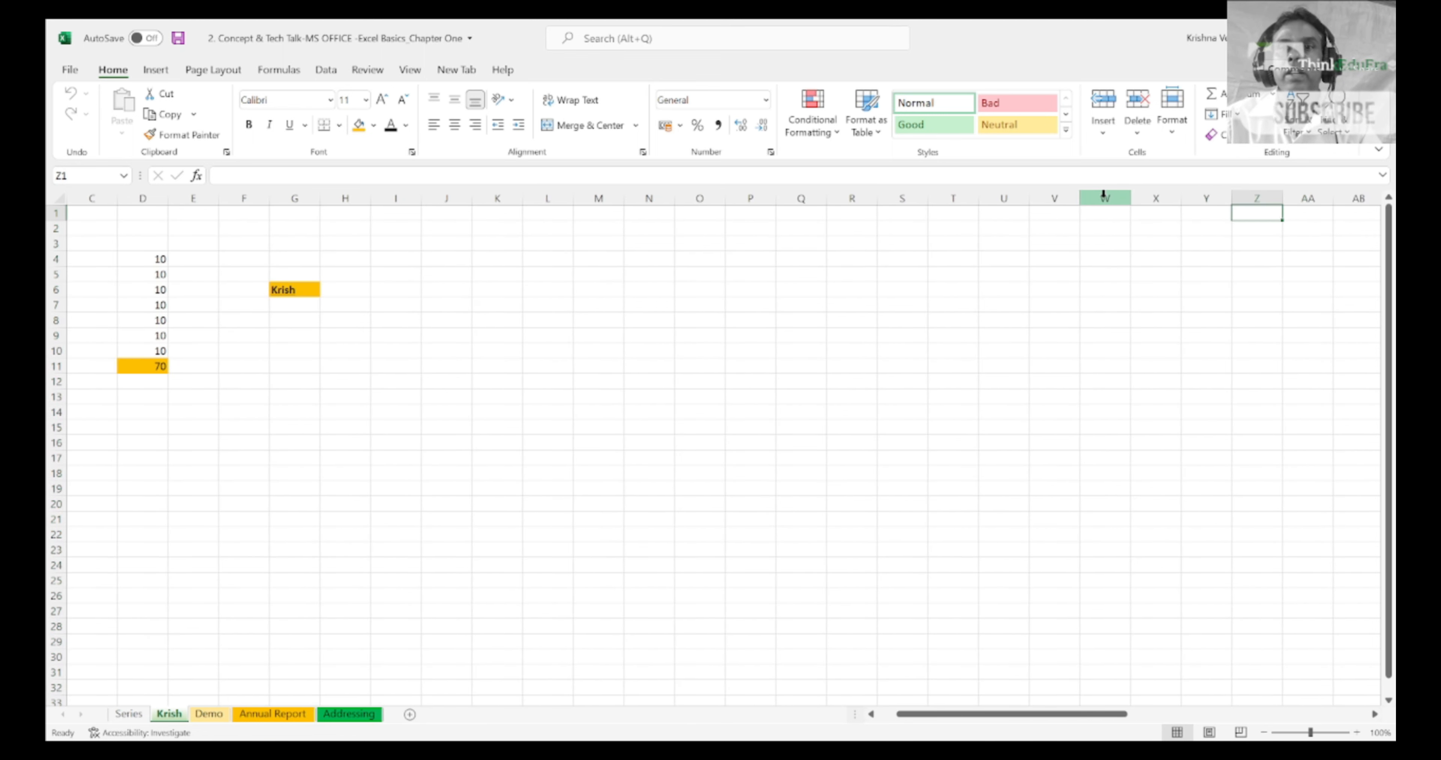
{"action": "key", "text": "Right"}
{"action": "key", "text": "Right"}
{"action": "key", "text": "Left"}
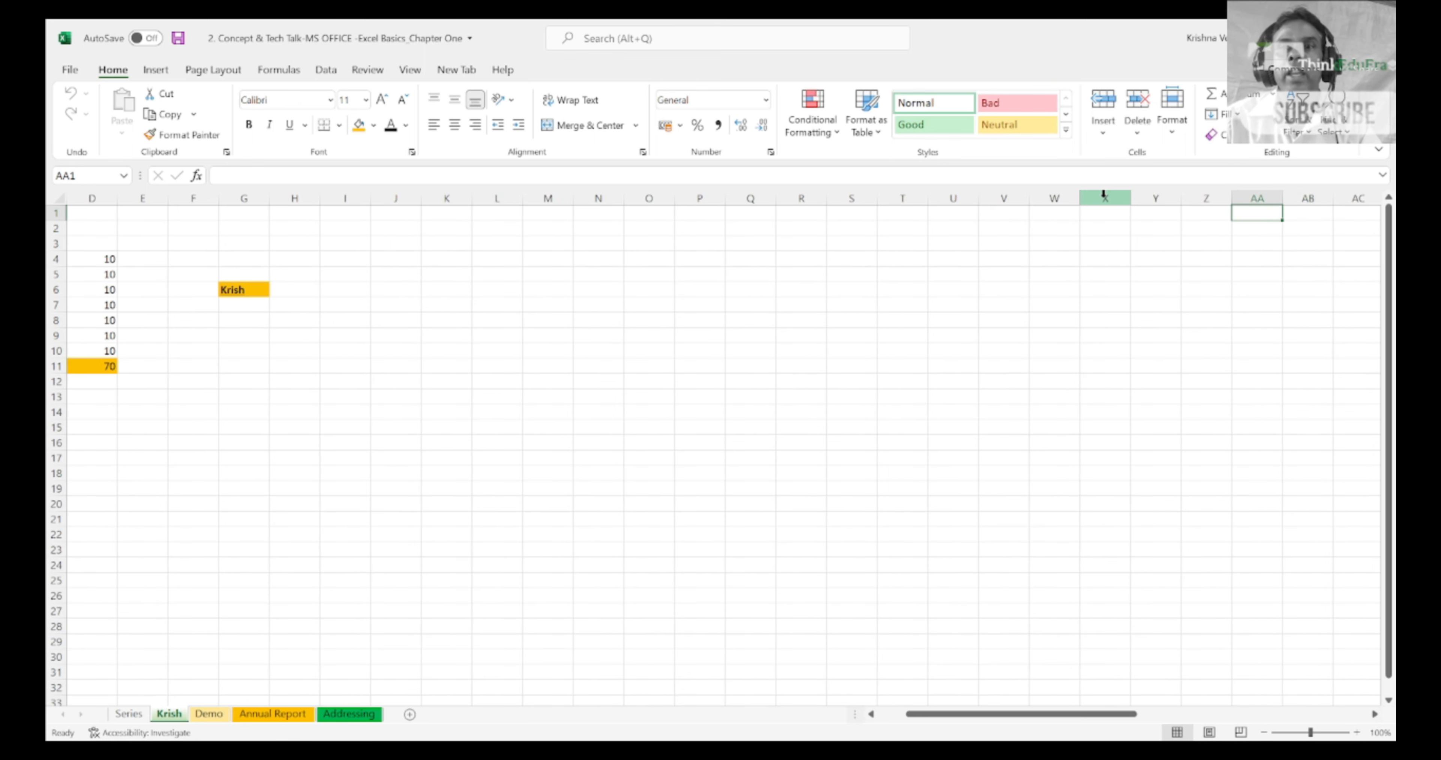
{"action": "key", "text": "Right"}
{"action": "key", "text": "Right"}
{"action": "key", "text": "Right"}
{"action": "key", "text": "Right"}
{"action": "key", "text": "Right"}
{"action": "key", "text": "Right"}
{"action": "key", "text": "Right"}
{"action": "key", "text": "Right"}
{"action": "key", "text": "Right"}
{"action": "key", "text": "Right"}
{"action": "key", "text": "Right"}
{"action": "key", "text": "Right"}
{"action": "key", "text": "Right"}
{"action": "key", "text": "Right"}
{"action": "key", "text": "Right"}
{"action": "key", "text": "Right"}
{"action": "key", "text": "Right"}
{"action": "key", "text": "Right"}
{"action": "key", "text": "Right"}
{"action": "key", "text": "Right"}
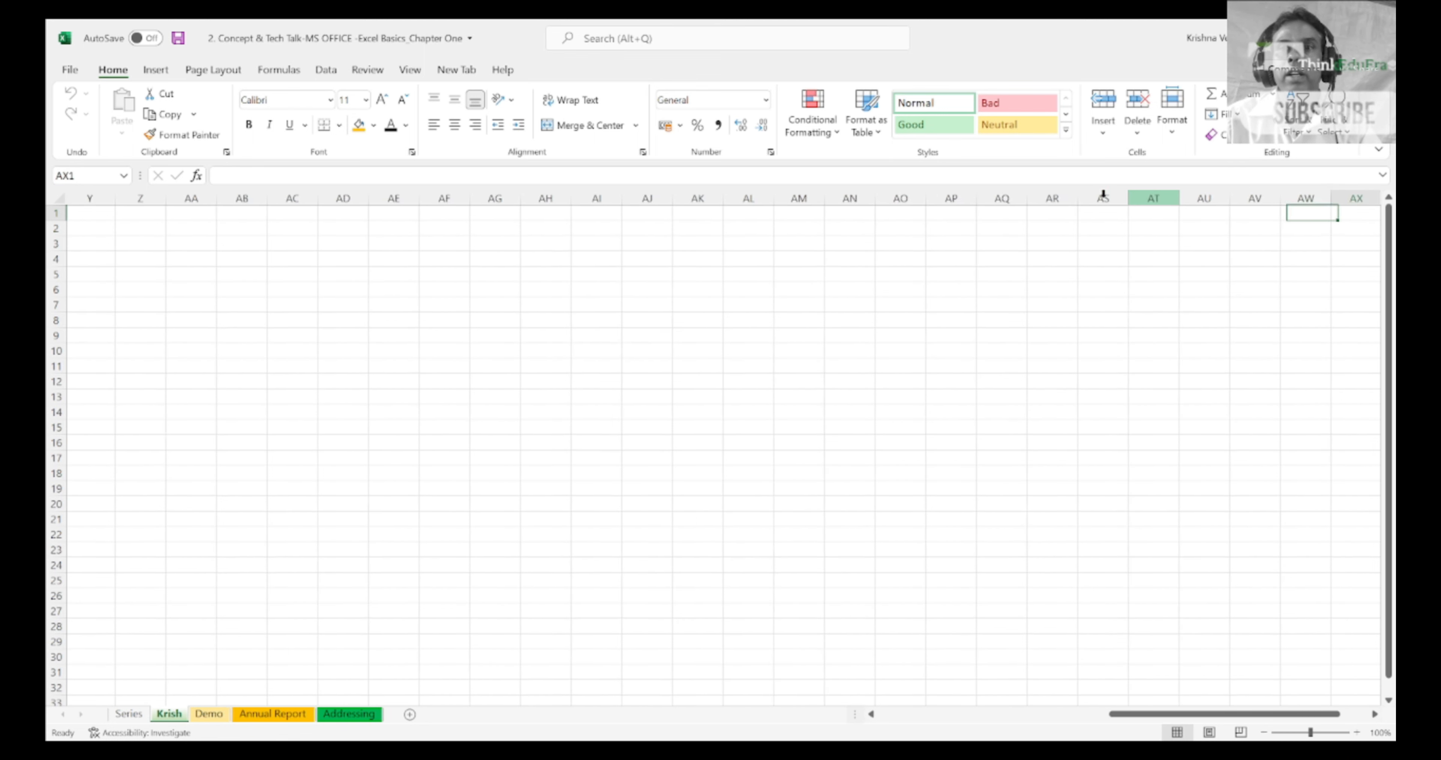
{"action": "key", "text": "Right"}
{"action": "key", "text": "Right"}
{"action": "key", "text": "Right"}
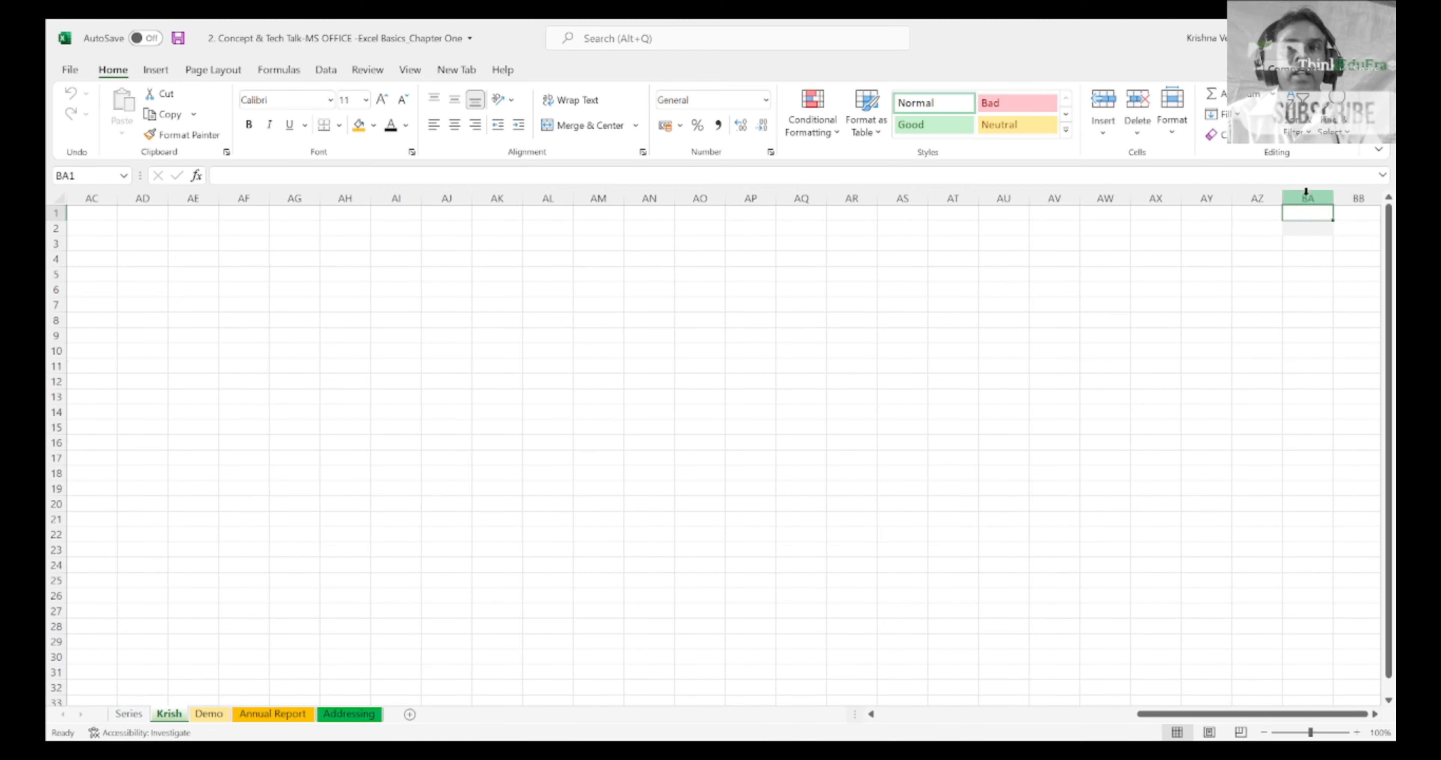
{"action": "left_click", "coordinate": [1326, 199]}
{"action": "key", "text": "Left"}
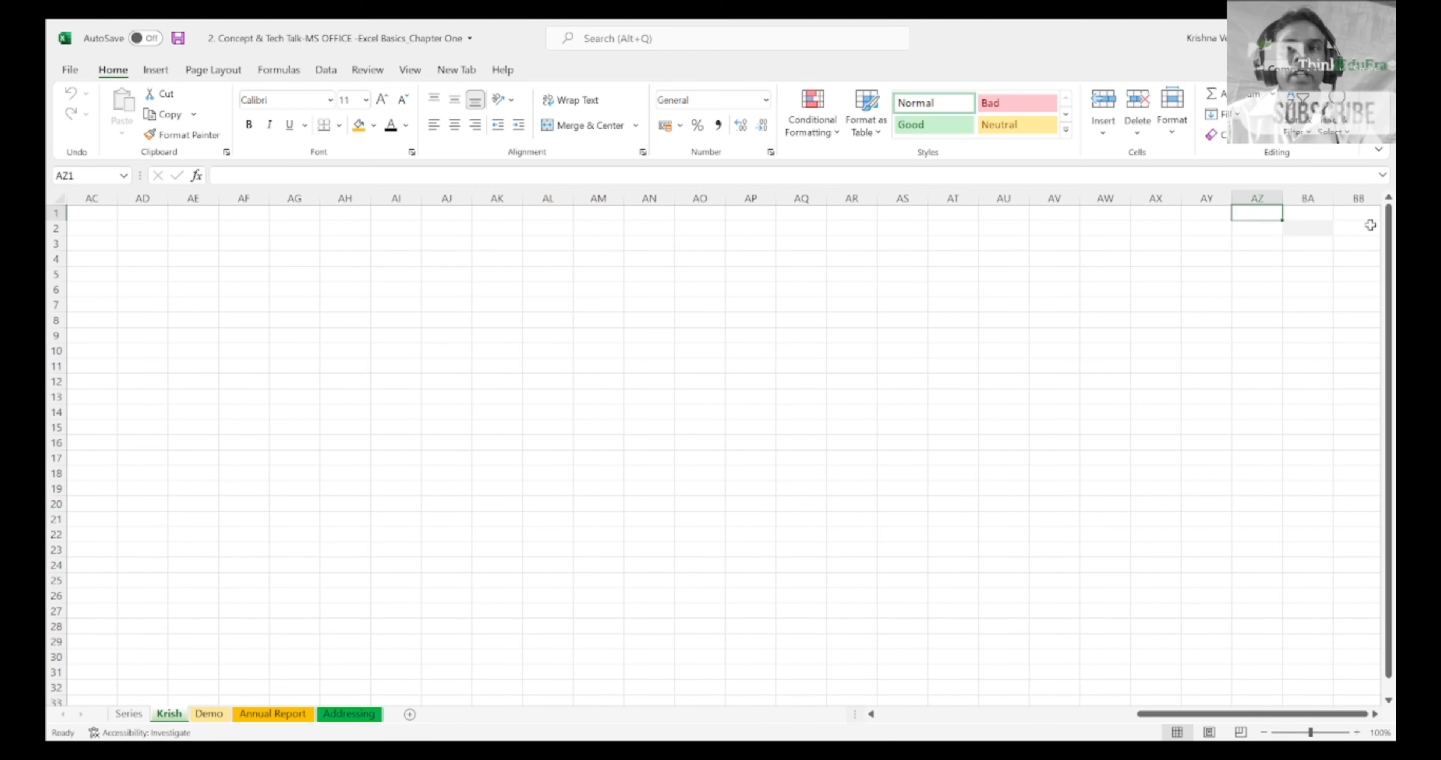
Step: Continue across row 1 through the columns starting with B to examine the lettering as far as column CC
{"action": "key", "text": "Right"}
{"action": "key", "text": "Right"}
{"action": "key", "text": "Right"}
{"action": "key", "text": "Right"}
{"action": "key", "text": "Right"}
{"action": "key", "text": "Right"}
{"action": "key", "text": "Right"}
{"action": "key", "text": "Right"}
{"action": "key", "text": "Right"}
{"action": "key", "text": "Right"}
{"action": "key", "text": "Right"}
{"action": "key", "text": "Right"}
{"action": "key", "text": "Right"}
{"action": "key", "text": "Right"}
{"action": "key", "text": "Right"}
{"action": "key", "text": "Right"}
{"action": "key", "text": "Right"}
{"action": "key", "text": "Right"}
{"action": "key", "text": "Right"}
{"action": "key", "text": "Right"}
{"action": "key", "text": "Right"}
{"action": "key", "text": "Right"}
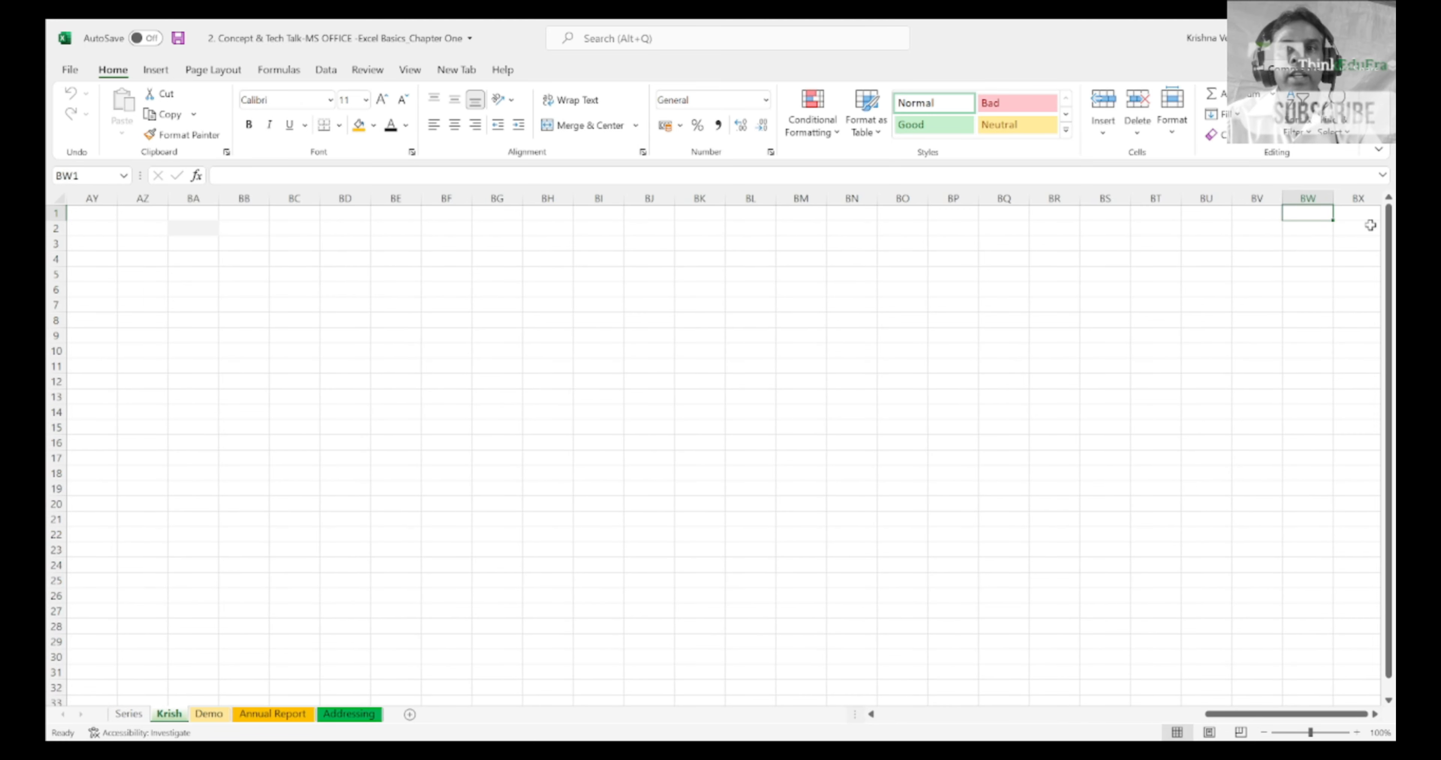
{"action": "key", "text": "Right"}
{"action": "key", "text": "Right"}
{"action": "key", "text": "Right"}
{"action": "key", "text": "Right"}
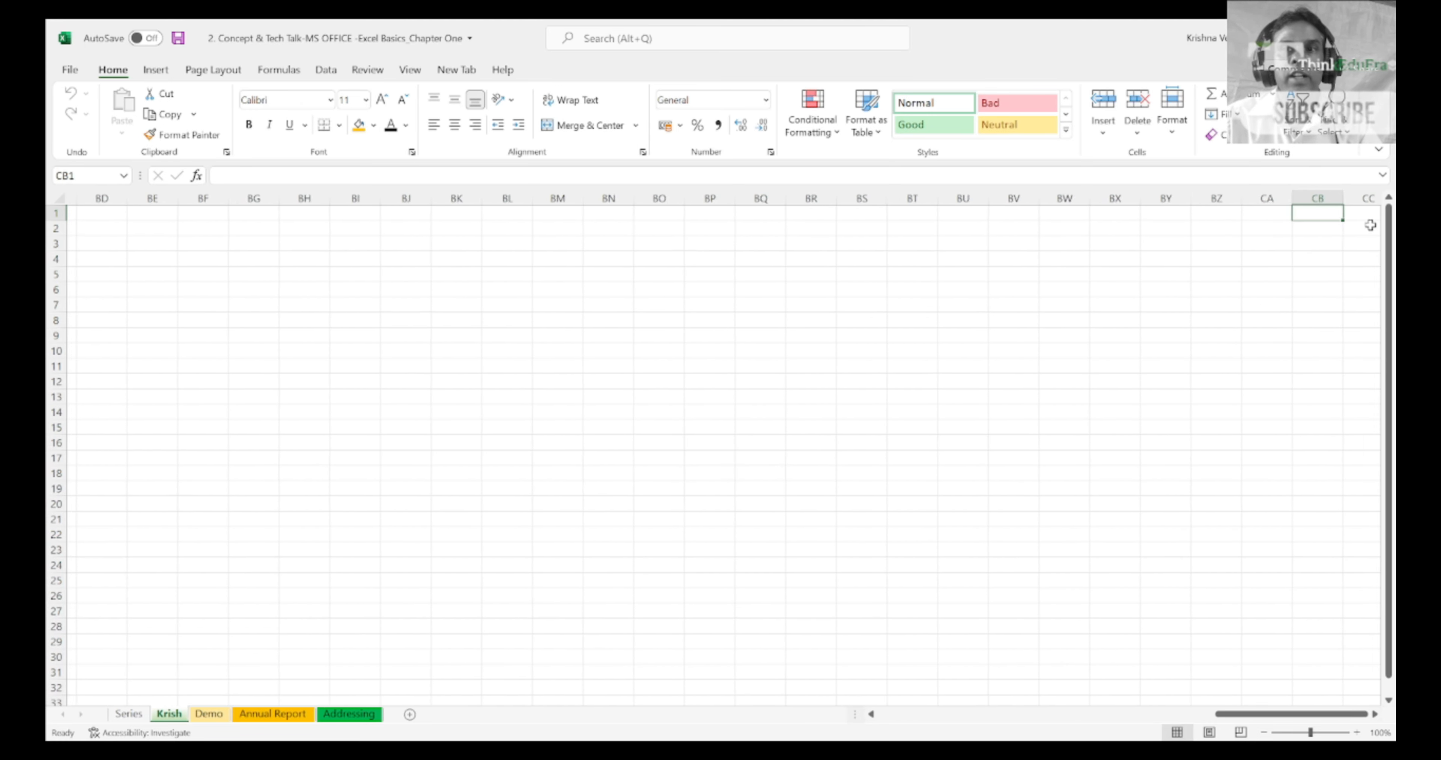
{"action": "key", "text": "Right"}
{"action": "key", "text": "Right"}
{"action": "key", "text": "Right"}
{"action": "key", "text": "Right"}
{"action": "key", "text": "Left"}
{"action": "key", "text": "Left"}
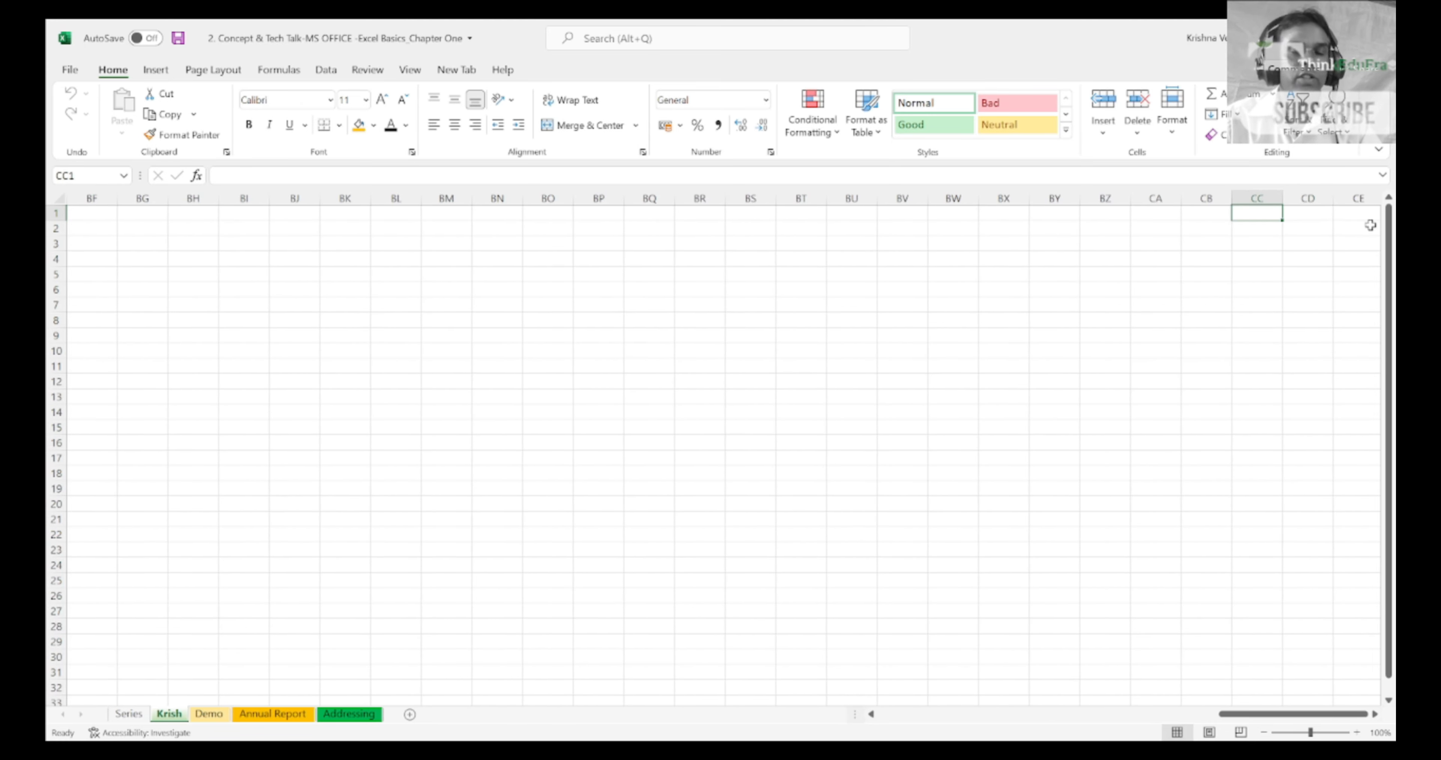
Step: Go back along row 1 to cell A1
{"action": "key", "text": "Left"}
{"action": "key", "text": "Left"}
{"action": "key", "text": "Left"}
{"action": "key", "text": "Left"}
{"action": "key", "text": "Left"}
{"action": "key", "text": "Left"}
{"action": "key", "text": "Left"}
{"action": "key", "text": "Left"}
{"action": "key", "text": "Left"}
{"action": "key", "text": "Left"}
{"action": "key", "text": "Left"}
{"action": "key", "text": "Left"}
{"action": "key", "text": "Left"}
{"action": "key", "text": "Left"}
{"action": "key", "text": "Left"}
{"action": "key", "text": "Left"}
{"action": "key", "text": "Left"}
{"action": "key", "text": "Left"}
{"action": "key", "text": "Left"}
{"action": "key", "text": "Left"}
{"action": "key", "text": "Left"}
{"action": "key", "text": "Left"}
{"action": "key", "text": "Left"}
{"action": "key", "text": "Left"}
{"action": "key", "text": "Left"}
{"action": "key", "text": "Left"}
{"action": "key", "text": "Left"}
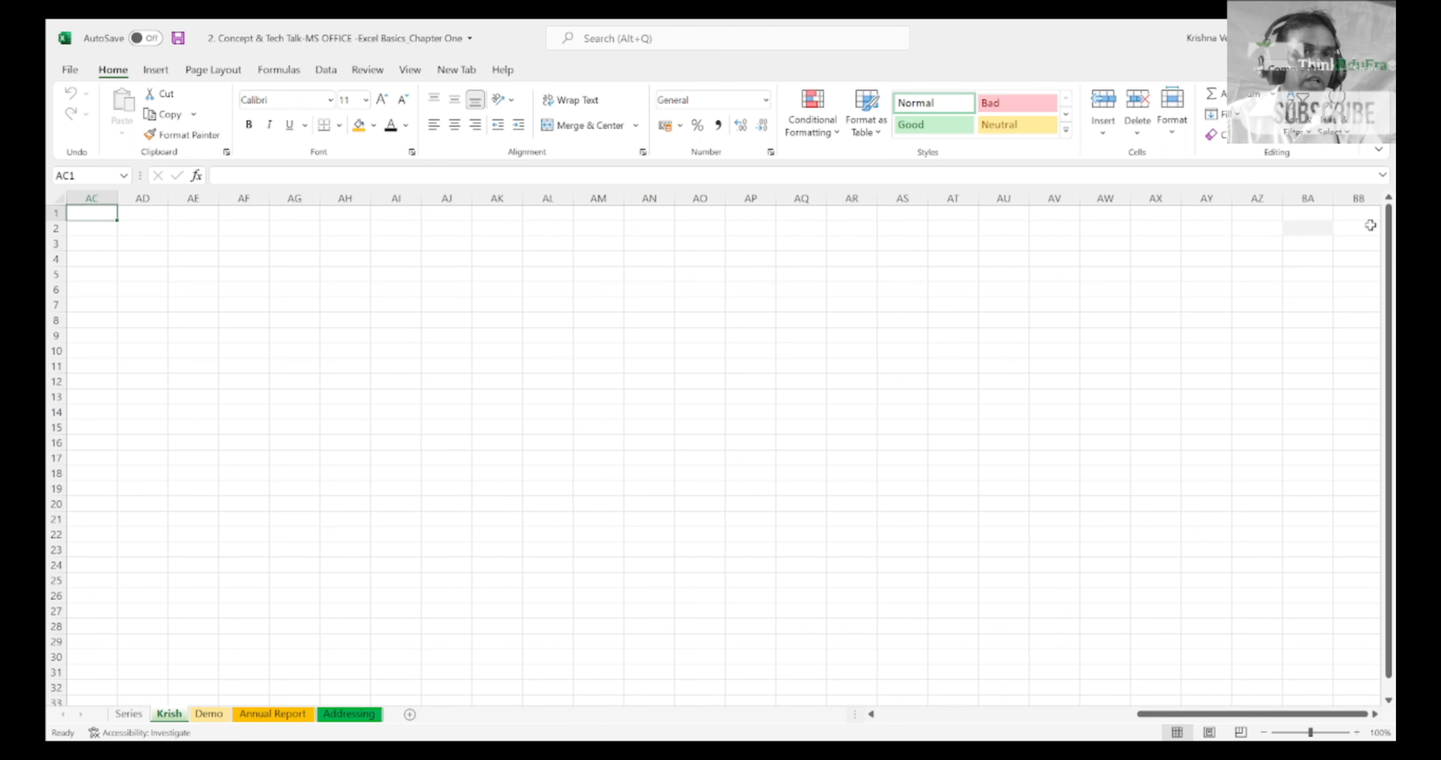
{"action": "key", "text": "Left"}
{"action": "key", "text": "Left"}
{"action": "key", "text": "Left"}
{"action": "key", "text": "Left"}
{"action": "key", "text": "Left"}
{"action": "key", "text": "Left"}
{"action": "key", "text": "Left"}
{"action": "key", "text": "Left"}
{"action": "key", "text": "Left"}
{"action": "key", "text": "Left"}
{"action": "key", "text": "Left"}
{"action": "key", "text": "Left"}
{"action": "key", "text": "Left"}
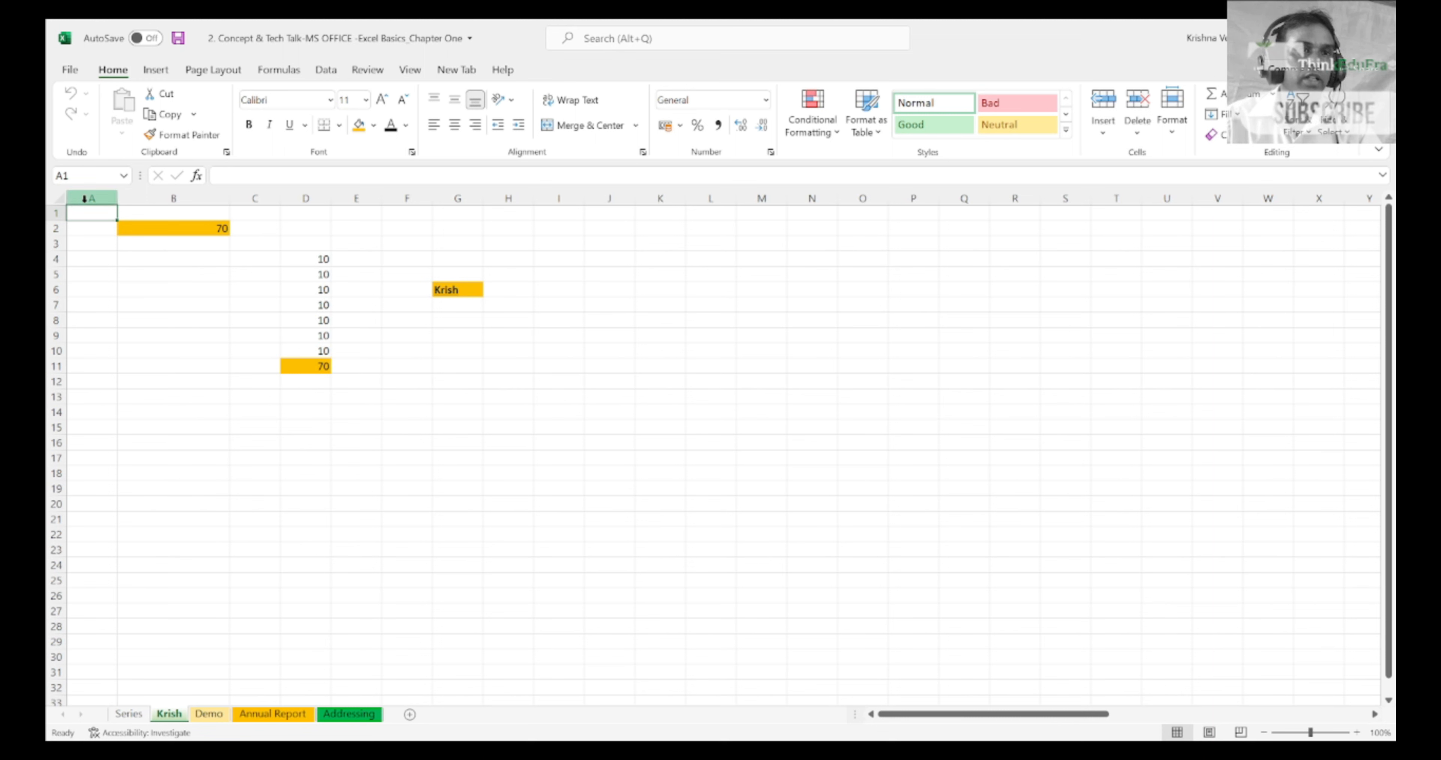
Step: Select the separate columns A, G, M and S together, and return to cell A1
{"action": "left_click", "coordinate": [101, 196]}
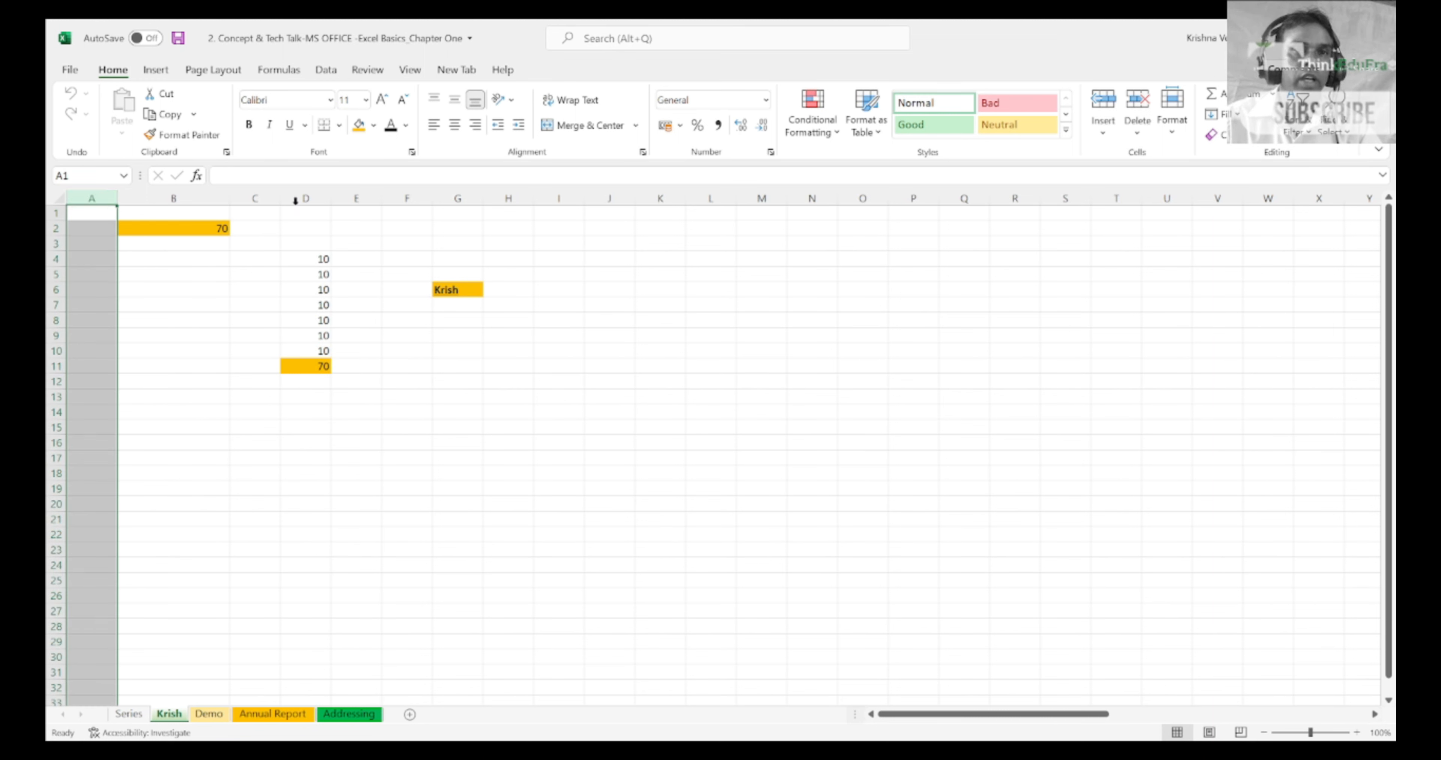
{"action": "left_click", "coordinate": [448, 198], "text": "ctrl"}
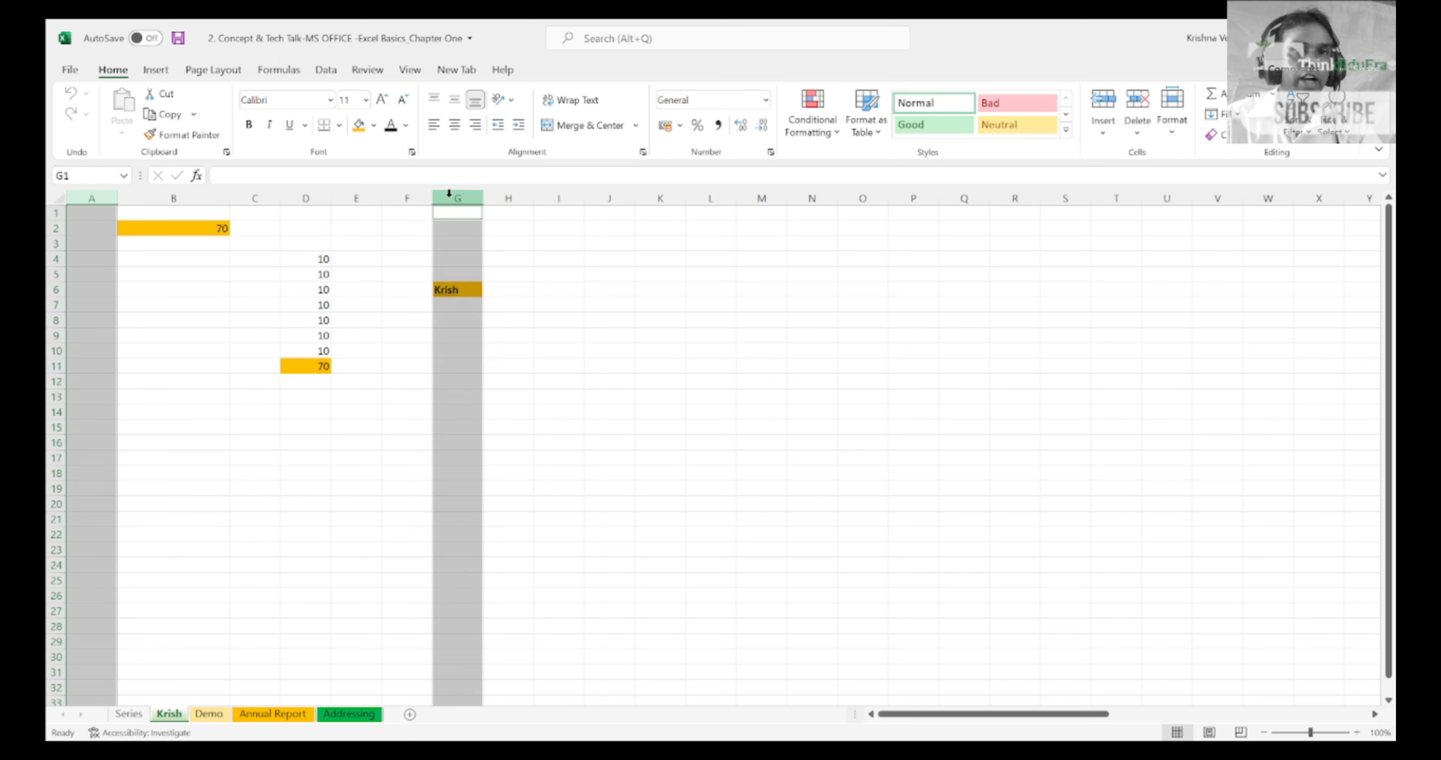
{"action": "left_click", "coordinate": [757, 196], "text": "ctrl"}
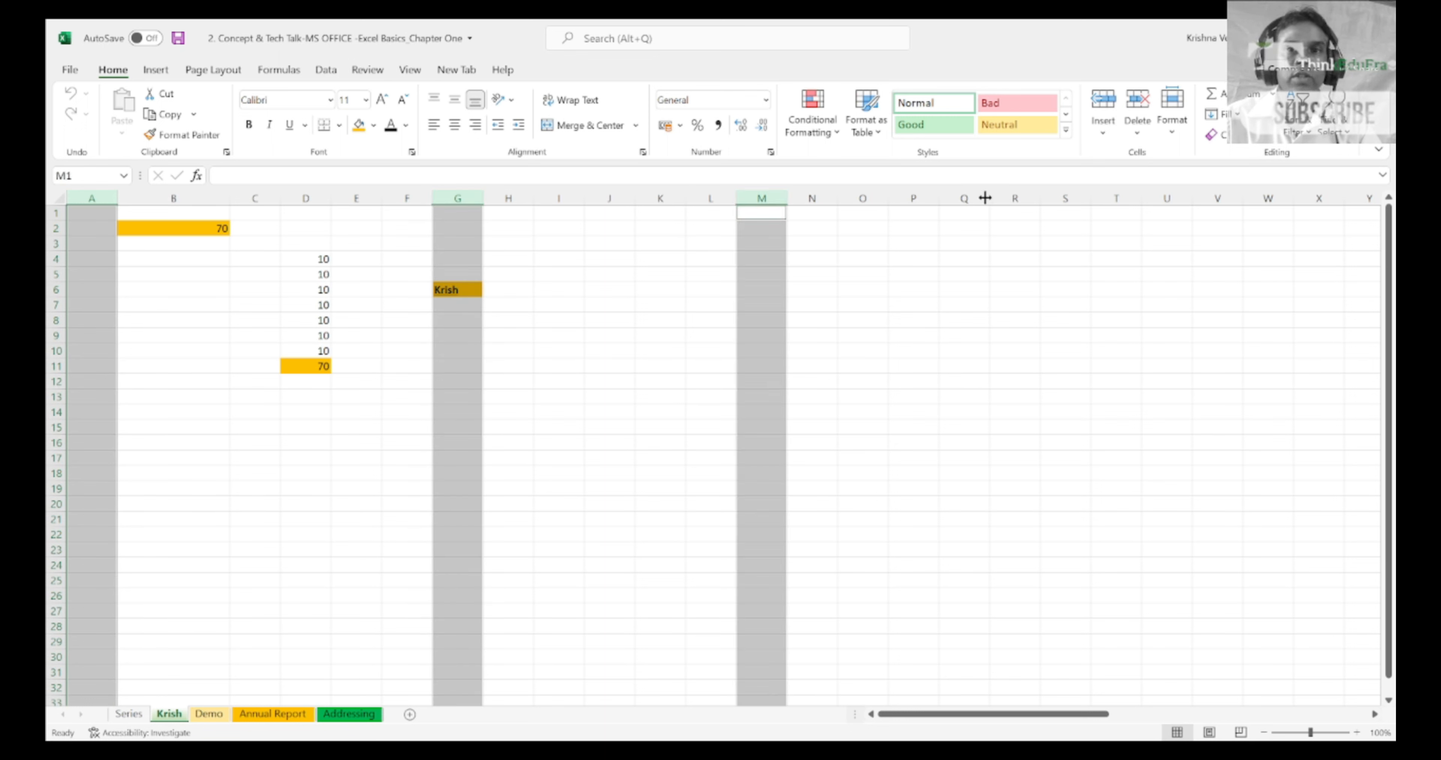
{"action": "left_click", "coordinate": [1072, 196], "text": "ctrl"}
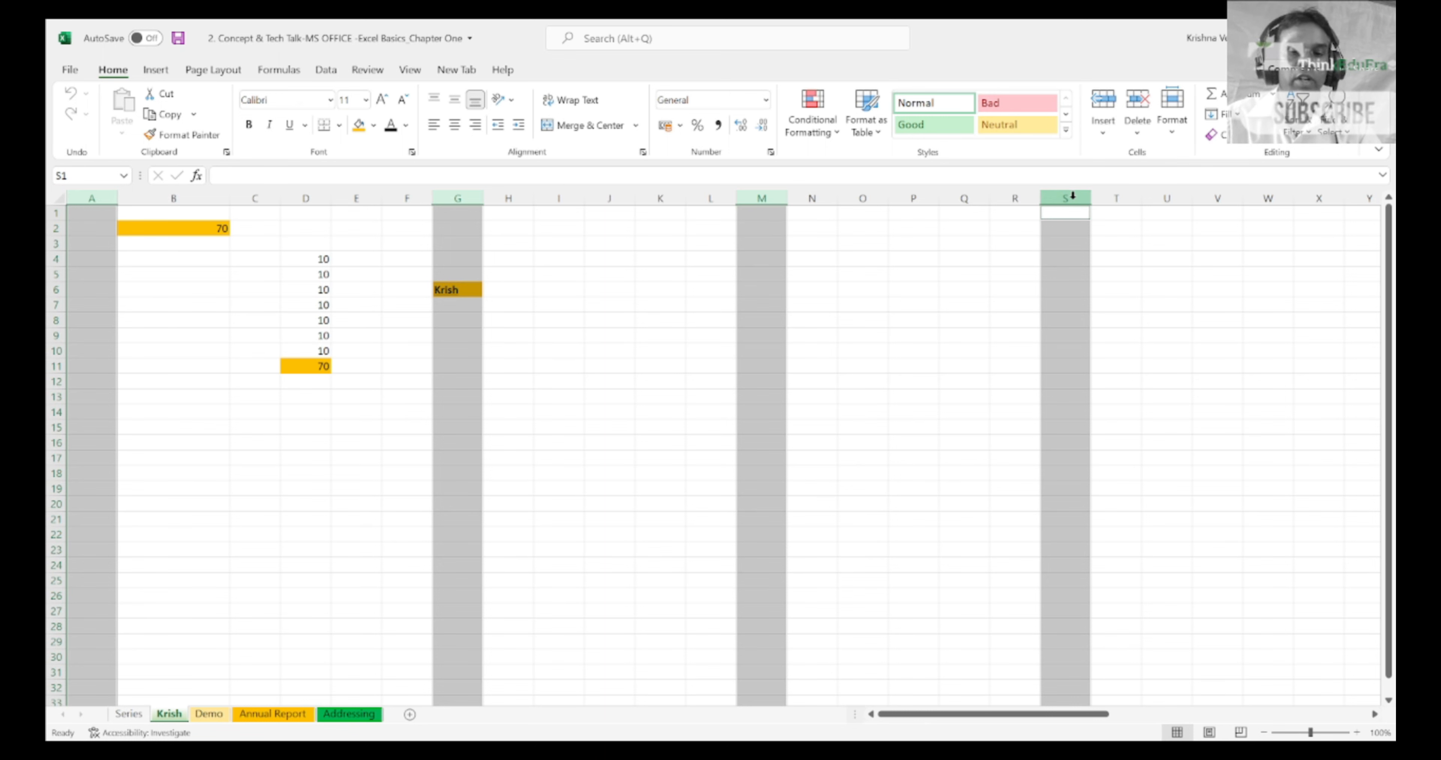
{"action": "key", "text": "Left"}
{"action": "key", "text": "Left"}
{"action": "key", "text": "Left"}
{"action": "key", "text": "Left"}
{"action": "key", "text": "Left"}
{"action": "key", "text": "Left"}
{"action": "key", "text": "Left"}
{"action": "key", "text": "Left"}
{"action": "key", "text": "Left"}
{"action": "key", "text": "Left"}
{"action": "key", "text": "Left"}
{"action": "key", "text": "Left"}
{"action": "key", "text": "Left"}
{"action": "key", "text": "Left"}
{"action": "key", "text": "Left"}
{"action": "key", "text": "Left"}
{"action": "key", "text": "Left"}
{"action": "key", "text": "Left"}
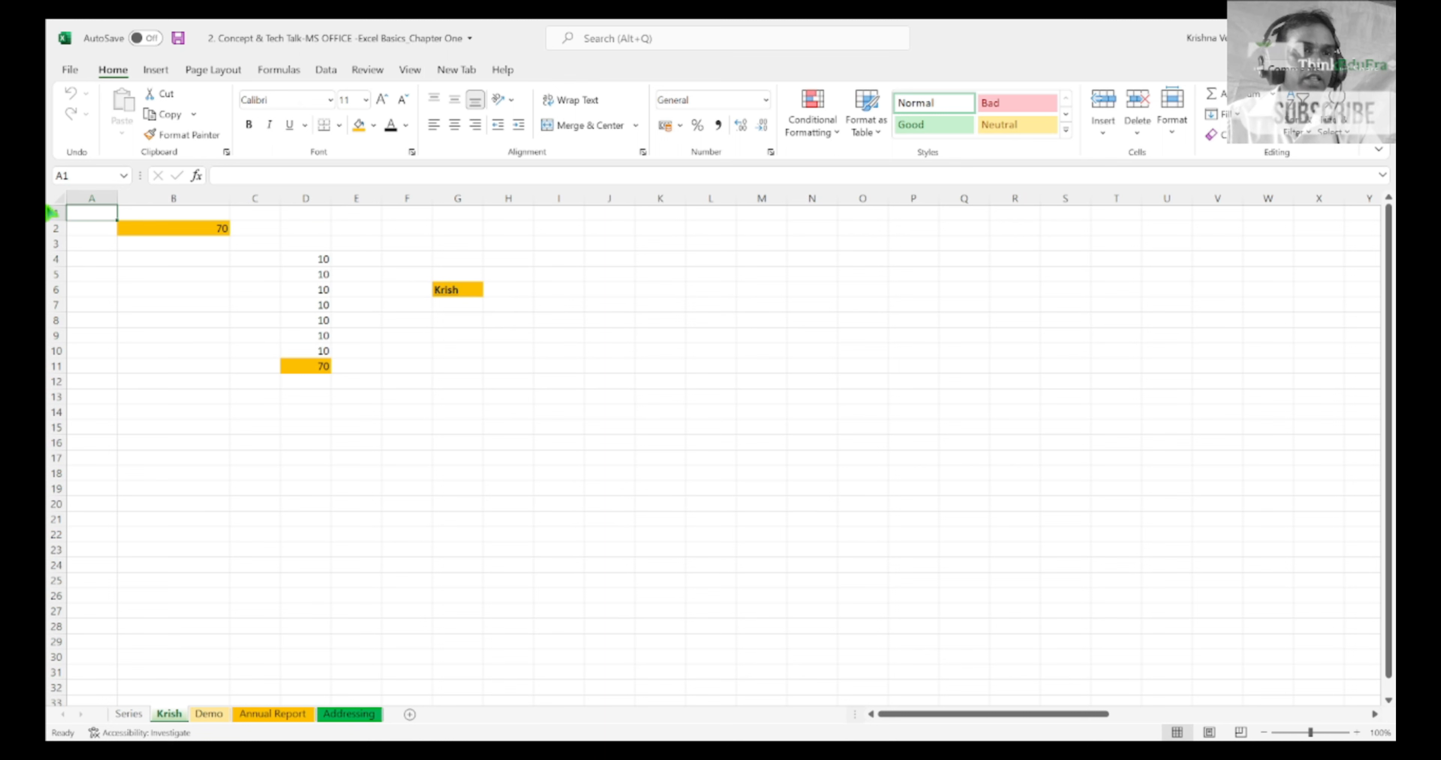
Step: Select rows 1 through 13 as one block, and return to cell A1
{"action": "left_click_drag", "start_coordinate": [50, 212], "coordinate": [48, 302]}
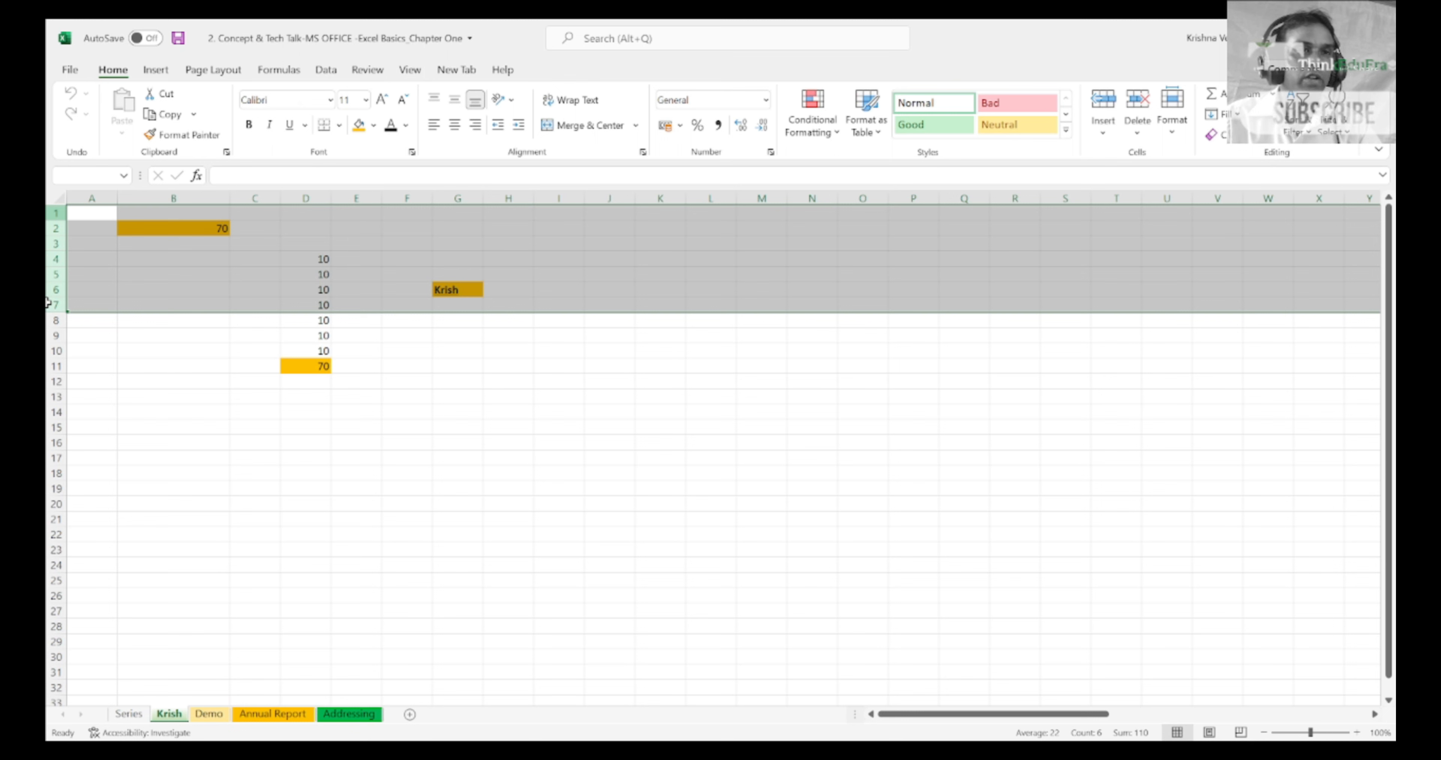
{"action": "left_click_drag", "start_coordinate": [48, 302], "coordinate": [48, 398]}
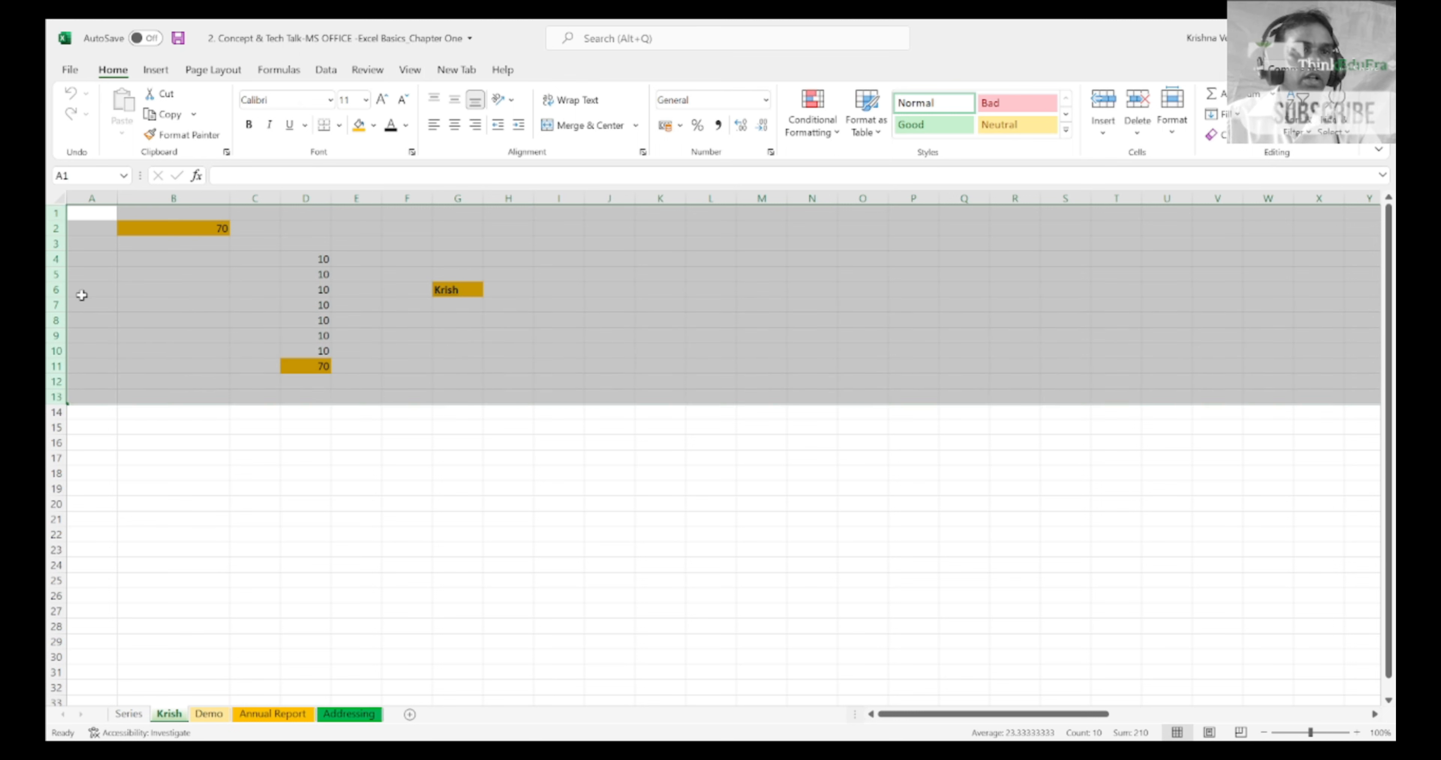
{"action": "left_click", "coordinate": [95, 231]}
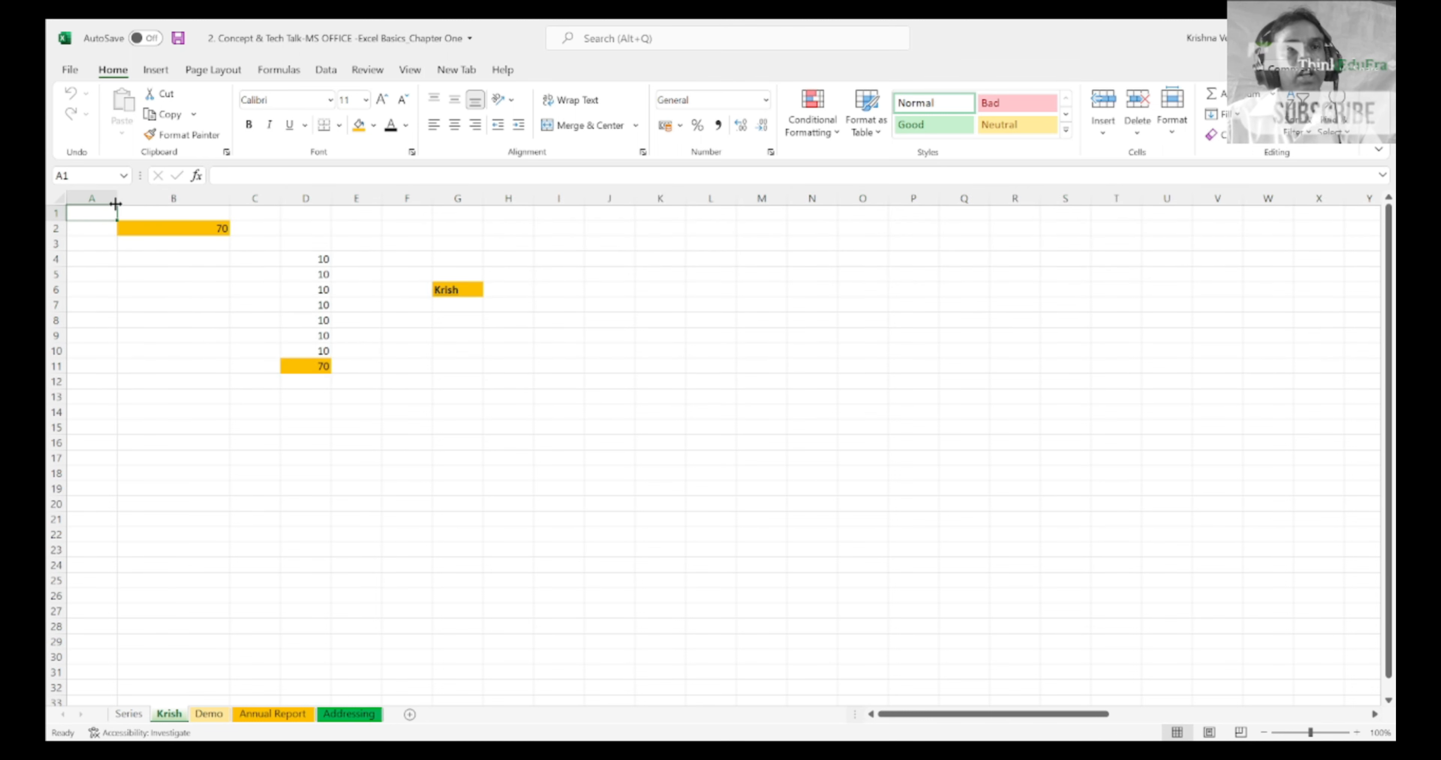
Step: Select columns A through F, then a block of rows starting from row 1, and return to cell A1
{"action": "left_click_drag", "start_coordinate": [100, 198], "coordinate": [412, 183]}
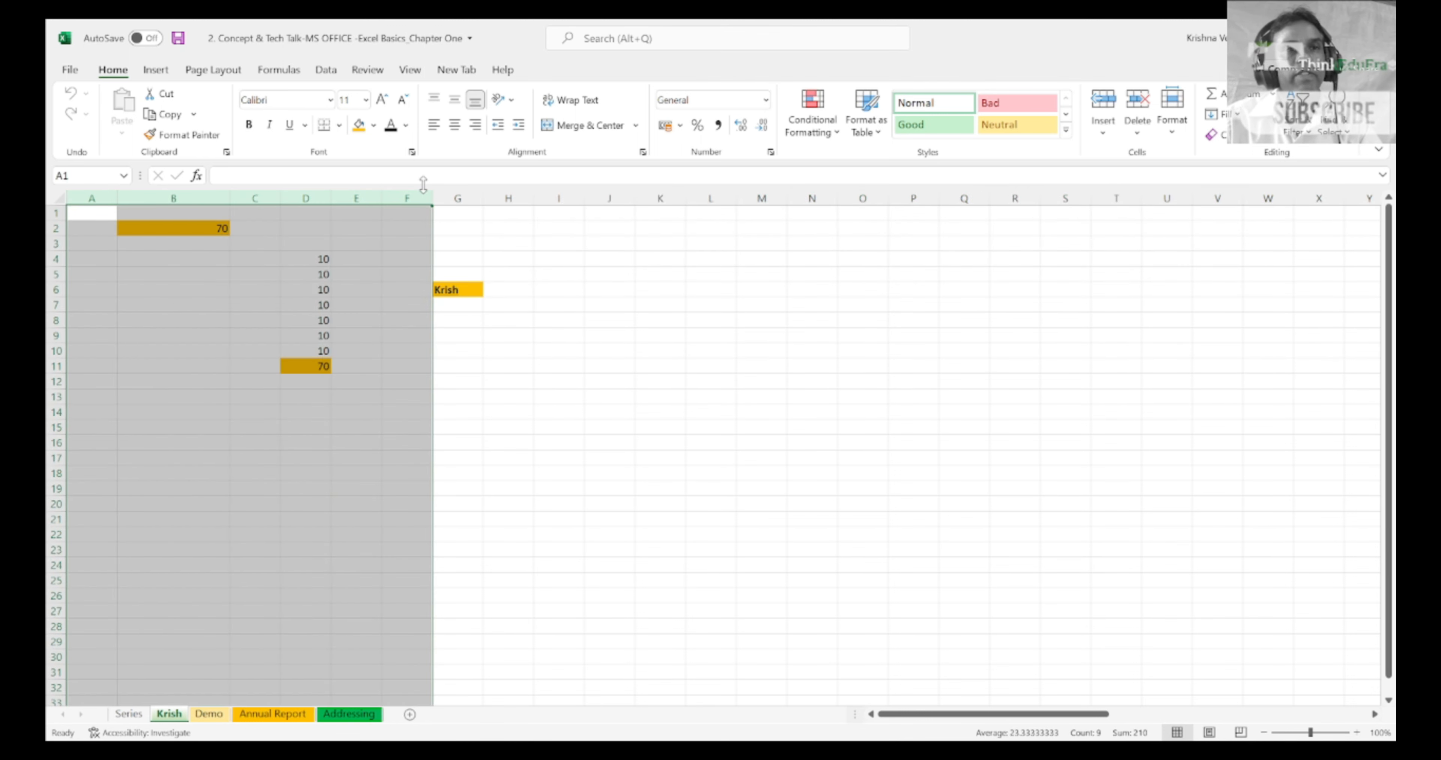
{"action": "left_click_drag", "start_coordinate": [54, 214], "coordinate": [56, 381]}
{"action": "left_click", "coordinate": [55, 382]}
{"action": "left_click", "coordinate": [95, 217]}
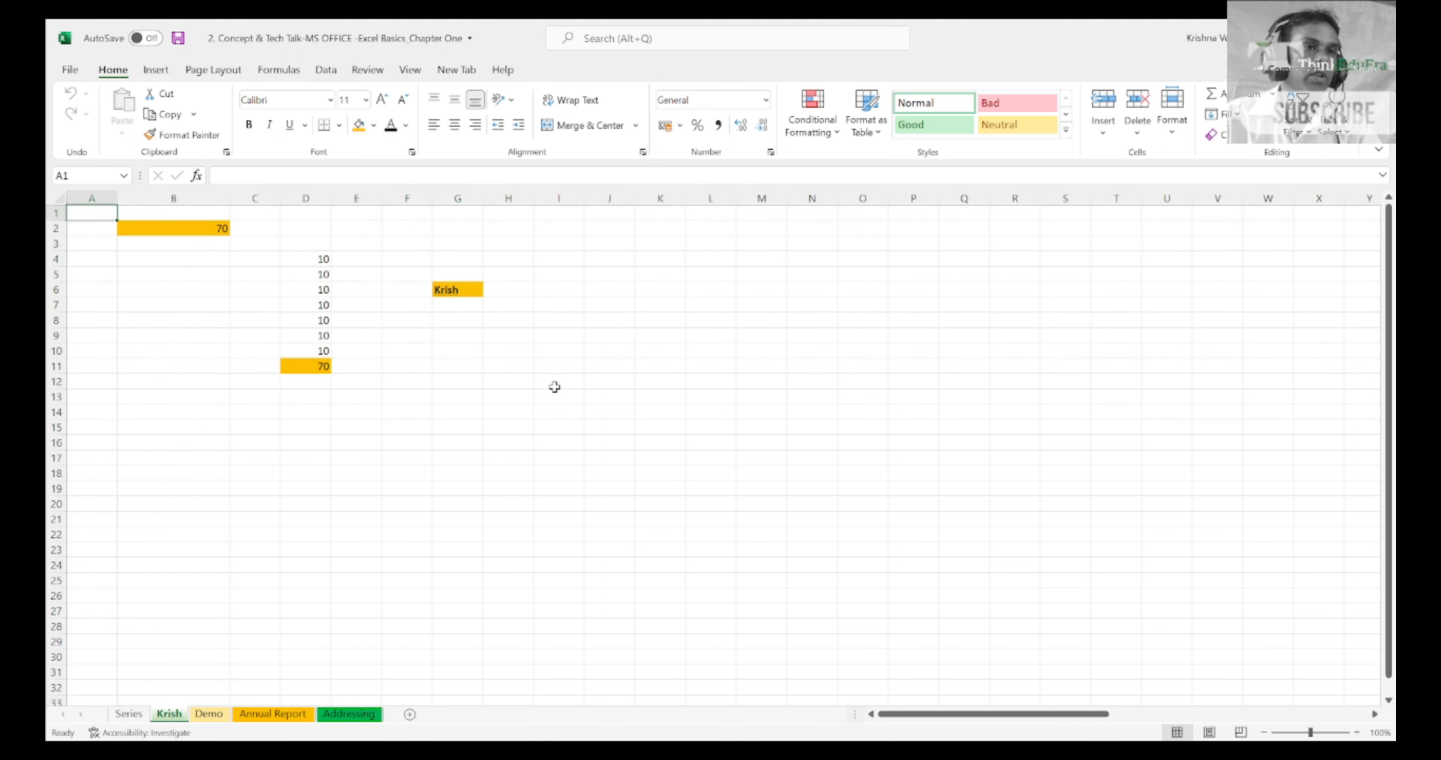
Step: Go down column A to row 9 to examine the row numbering, and return to cell A1
{"action": "key", "text": "Down"}
{"action": "key", "text": "Down"}
{"action": "key", "text": "Down"}
{"action": "key", "text": "Down"}
{"action": "key", "text": "Down"}
{"action": "key", "text": "Up"}
{"action": "key", "text": "Up"}
{"action": "key", "text": "Up"}
{"action": "key", "text": "Up"}
{"action": "key", "text": "Up"}
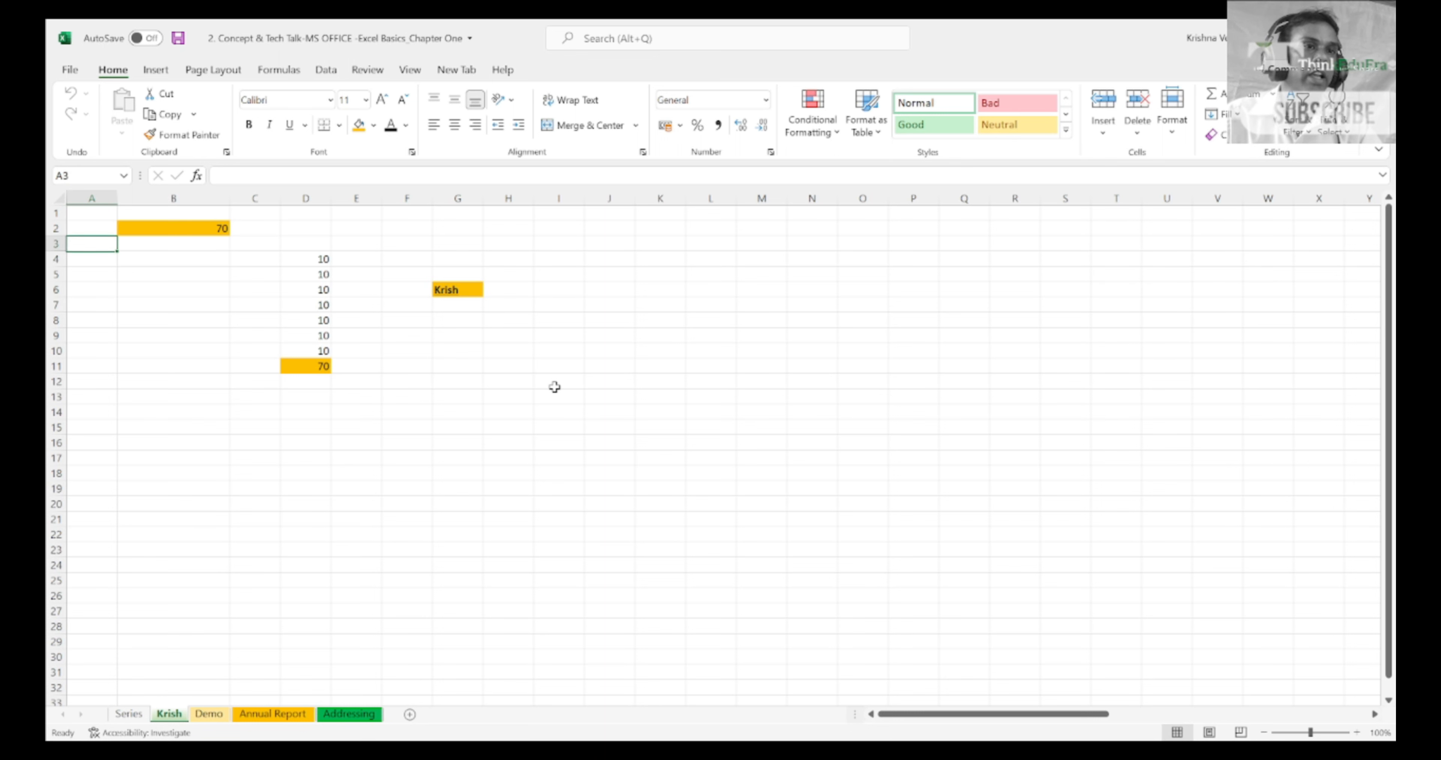
{"action": "key", "text": "Down"}
{"action": "key", "text": "Down"}
{"action": "key", "text": "Down"}
{"action": "key", "text": "Down"}
{"action": "key", "text": "Down"}
{"action": "key", "text": "Down"}
{"action": "key", "text": "Down"}
{"action": "key", "text": "Down"}
{"action": "key", "text": "Down"}
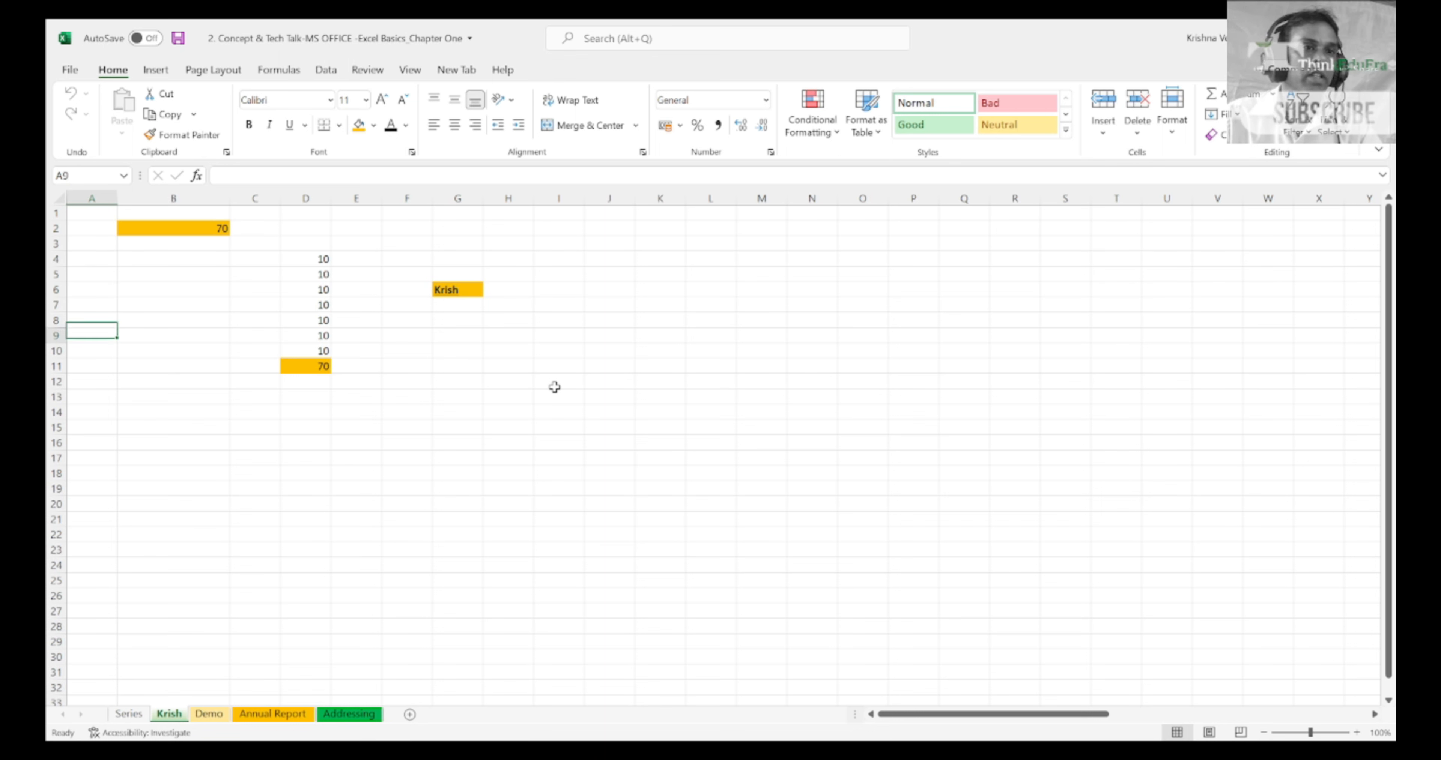
{"action": "key", "text": "Up"}
{"action": "key", "text": "Up"}
{"action": "key", "text": "Up"}
{"action": "key", "text": "Up"}
{"action": "key", "text": "Up"}
{"action": "key", "text": "Up"}
{"action": "key", "text": "Up"}
{"action": "key", "text": "Up"}
{"action": "key", "text": "Up"}
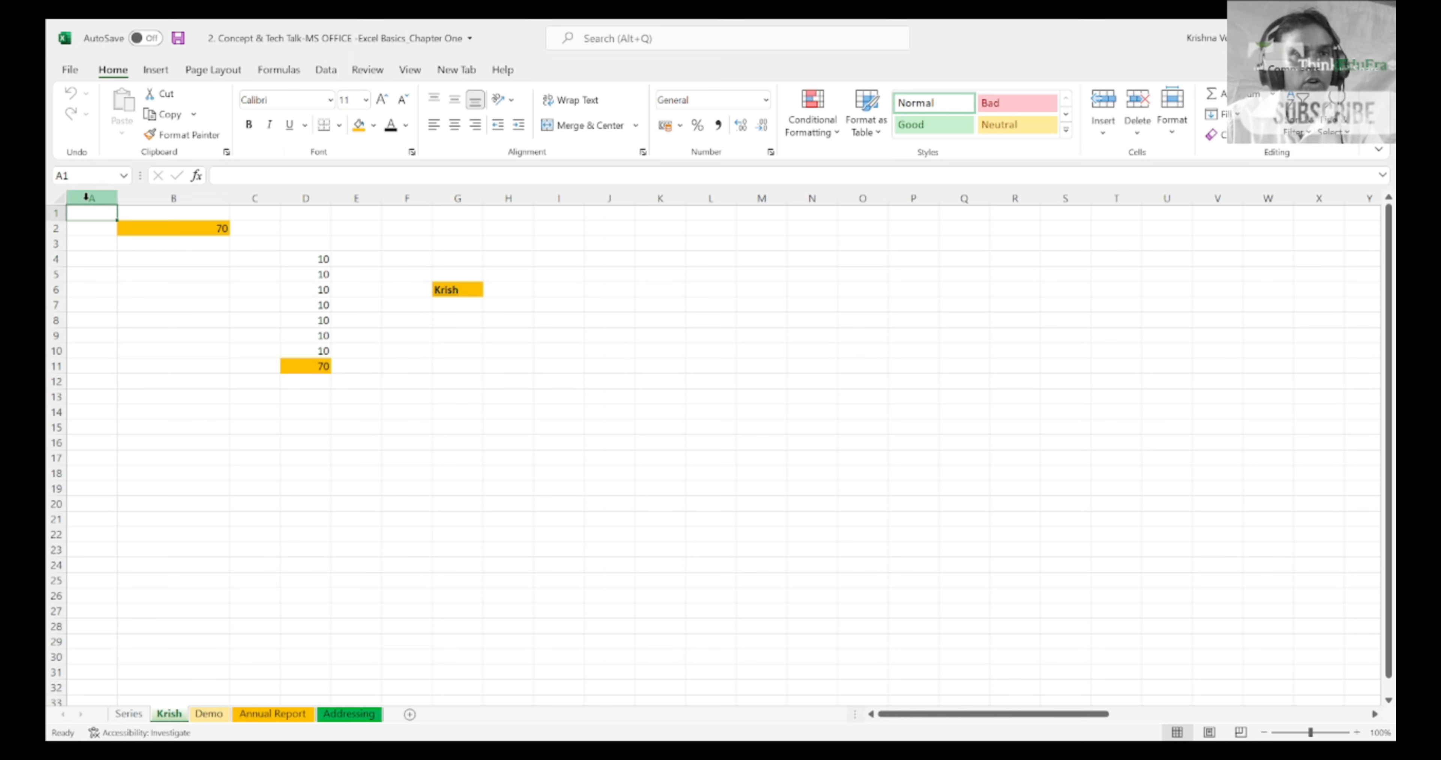
Step: Select columns A and E together with row 5, and return to the single cell A5
{"action": "key", "text": "ctrl+space"}
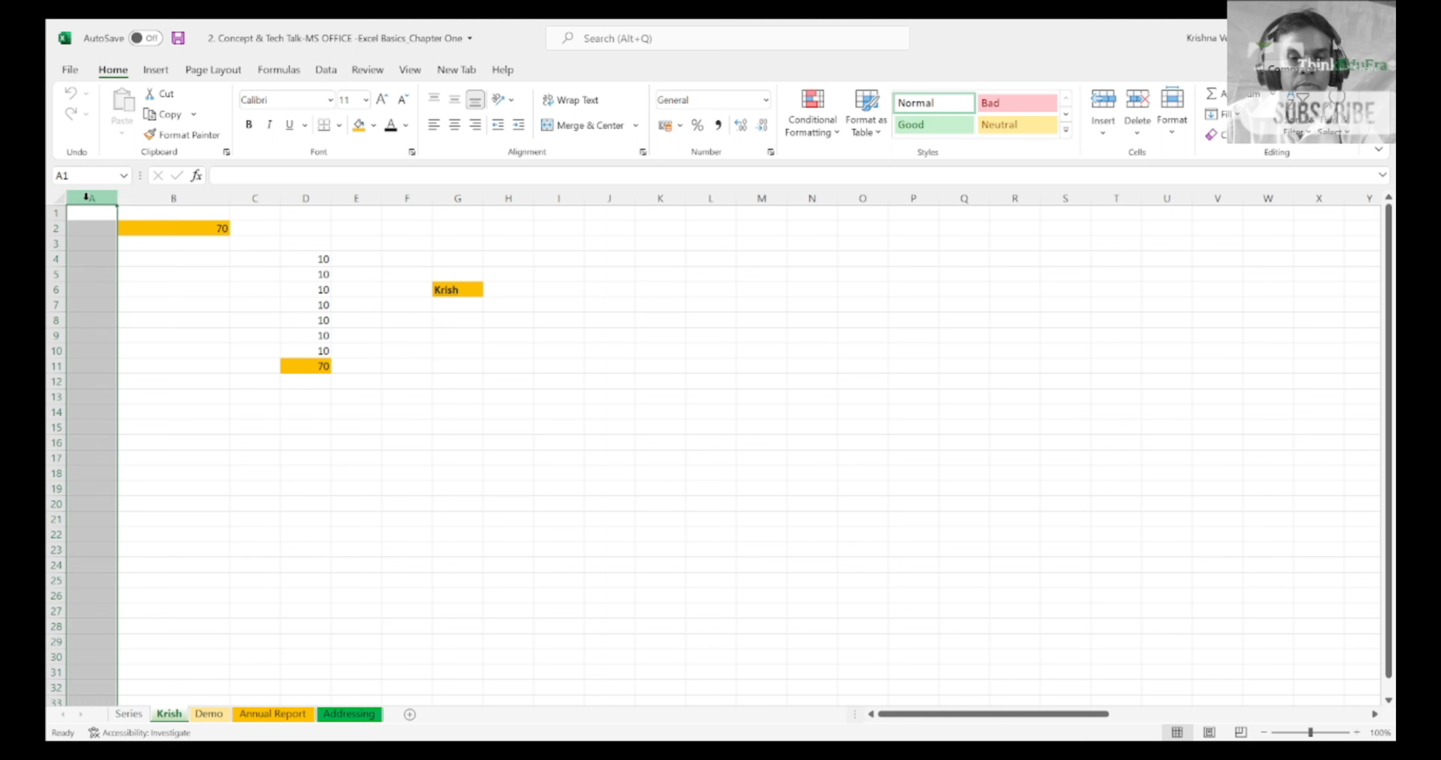
{"action": "left_click", "coordinate": [356, 198], "text": "ctrl"}
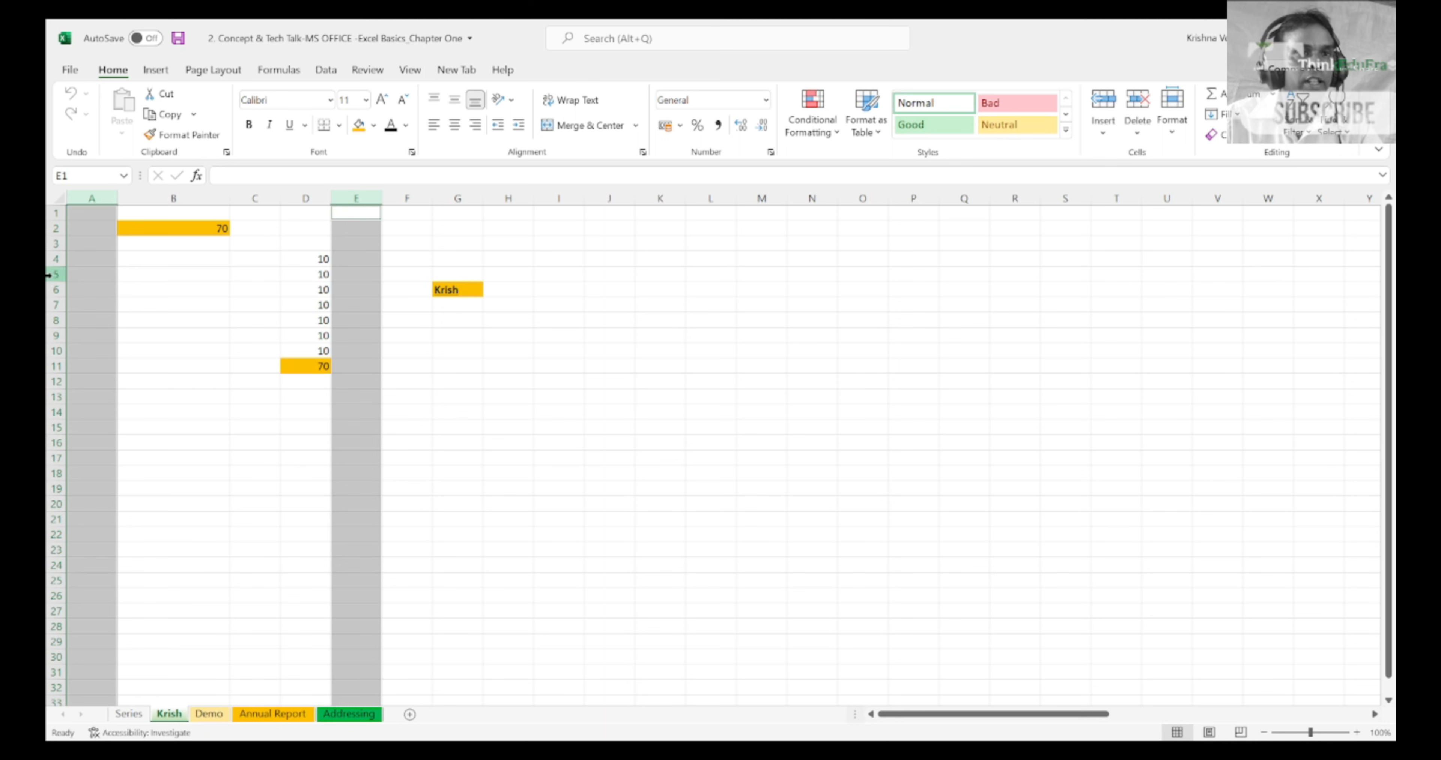
{"action": "left_click", "coordinate": [53, 274], "text": "ctrl"}
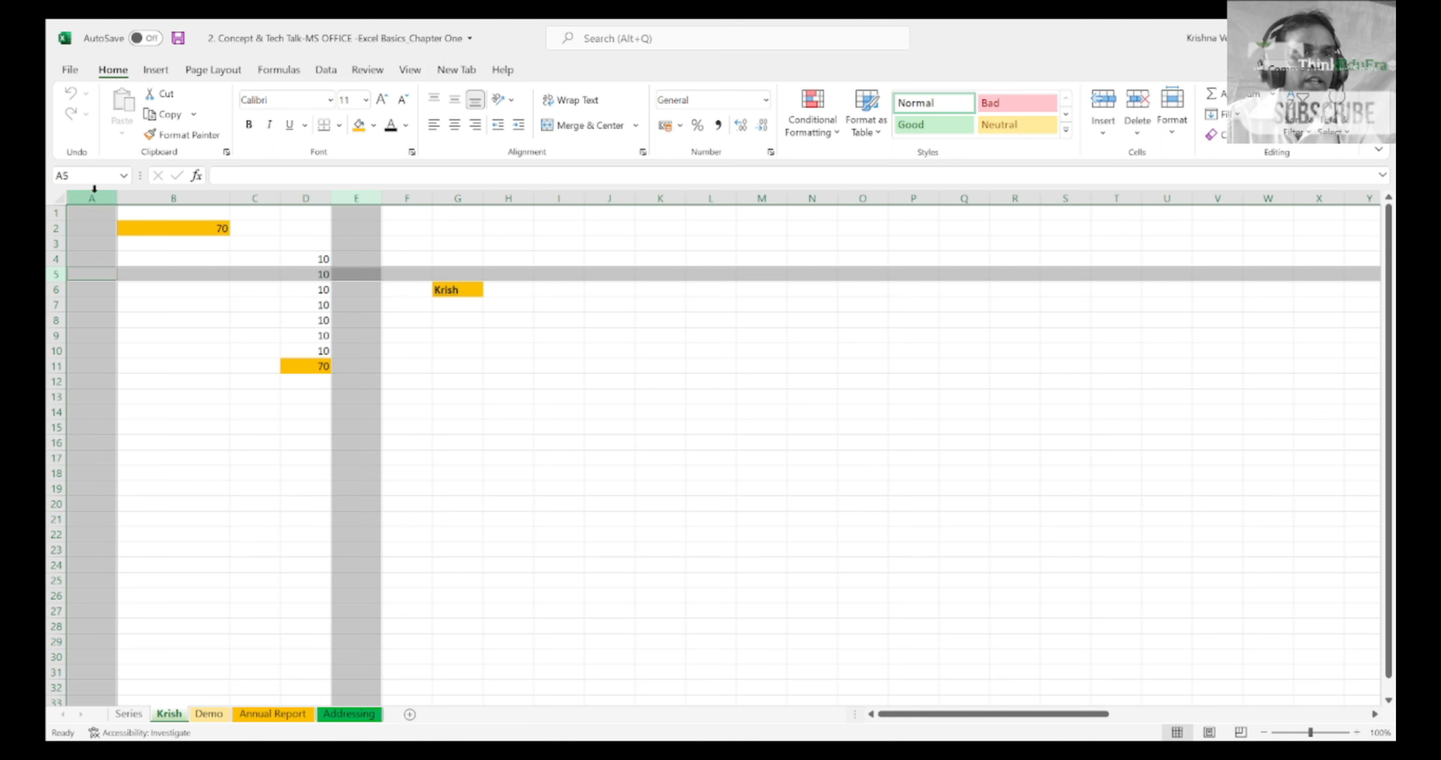
{"action": "left_click", "coordinate": [89, 278]}
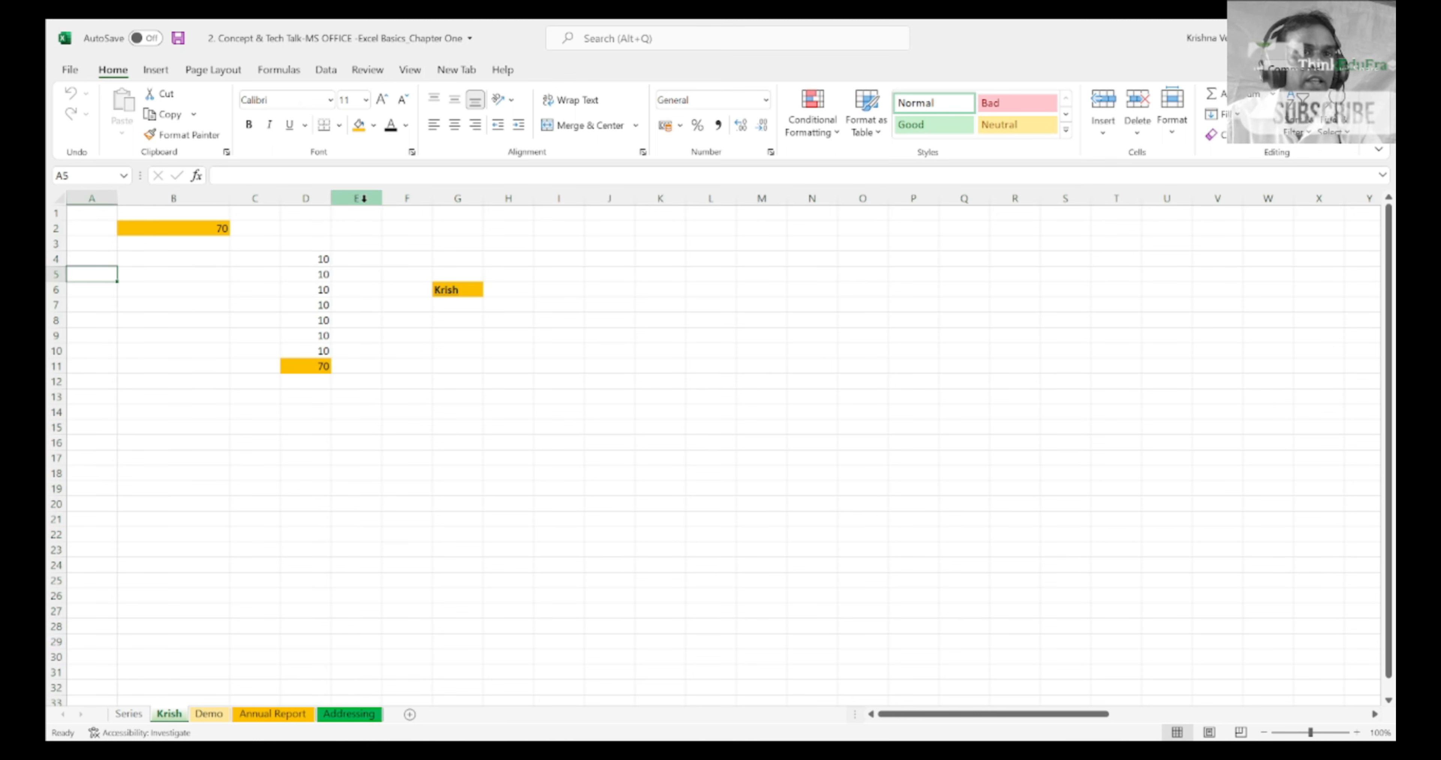
Step: Go to cell D11, select column A and column B one after the other, and finish on cell A2
{"action": "left_click", "coordinate": [288, 368]}
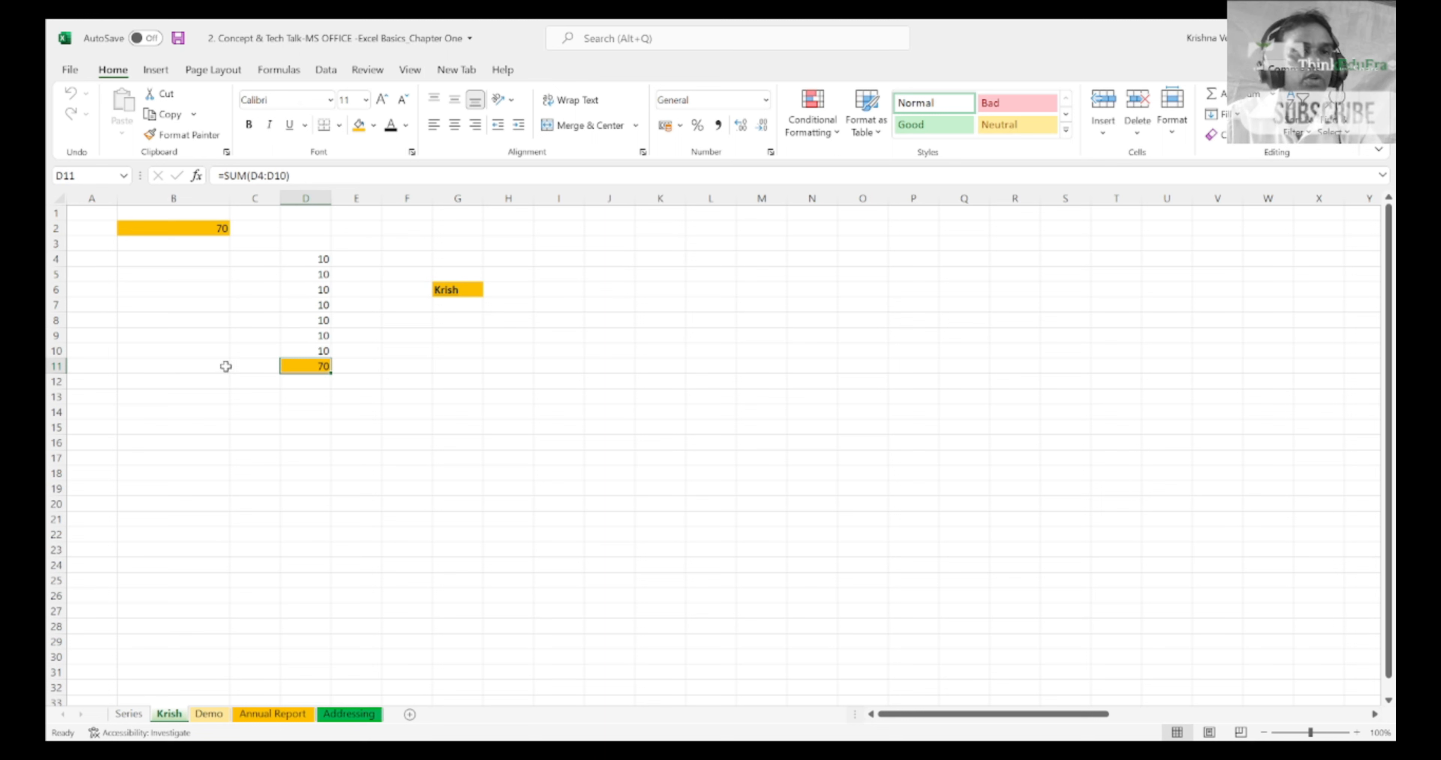
{"action": "left_click", "coordinate": [92, 198]}
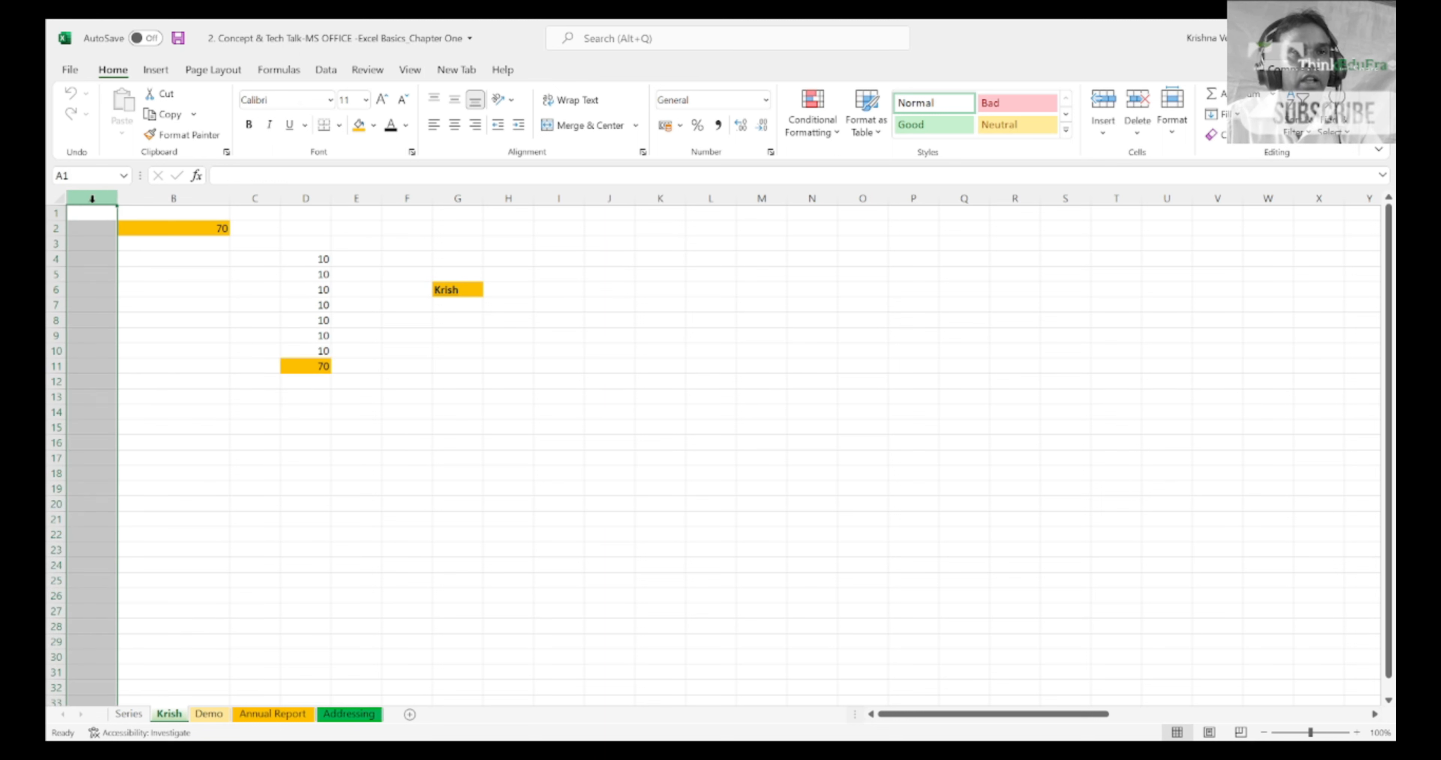
{"action": "left_click", "coordinate": [192, 198]}
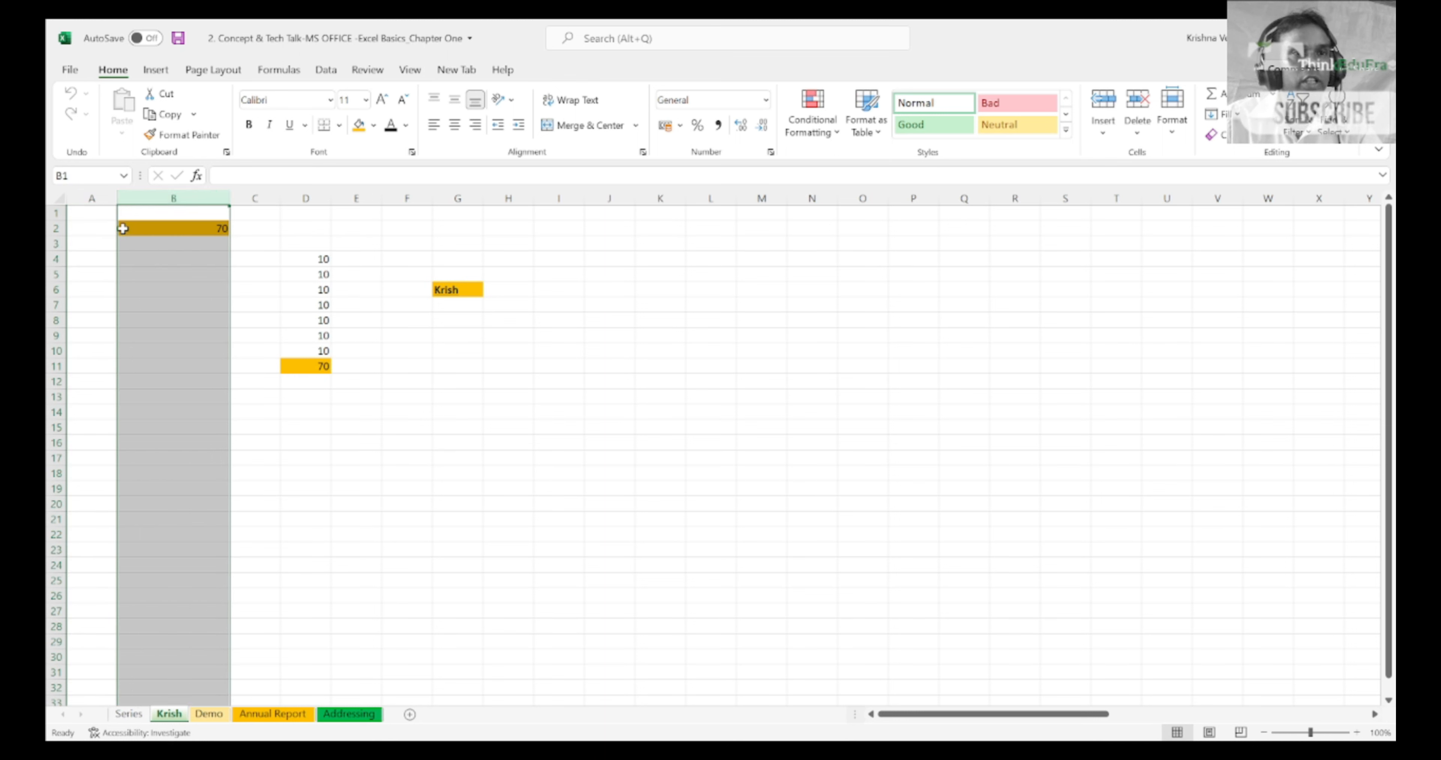
{"action": "left_click", "coordinate": [101, 222]}
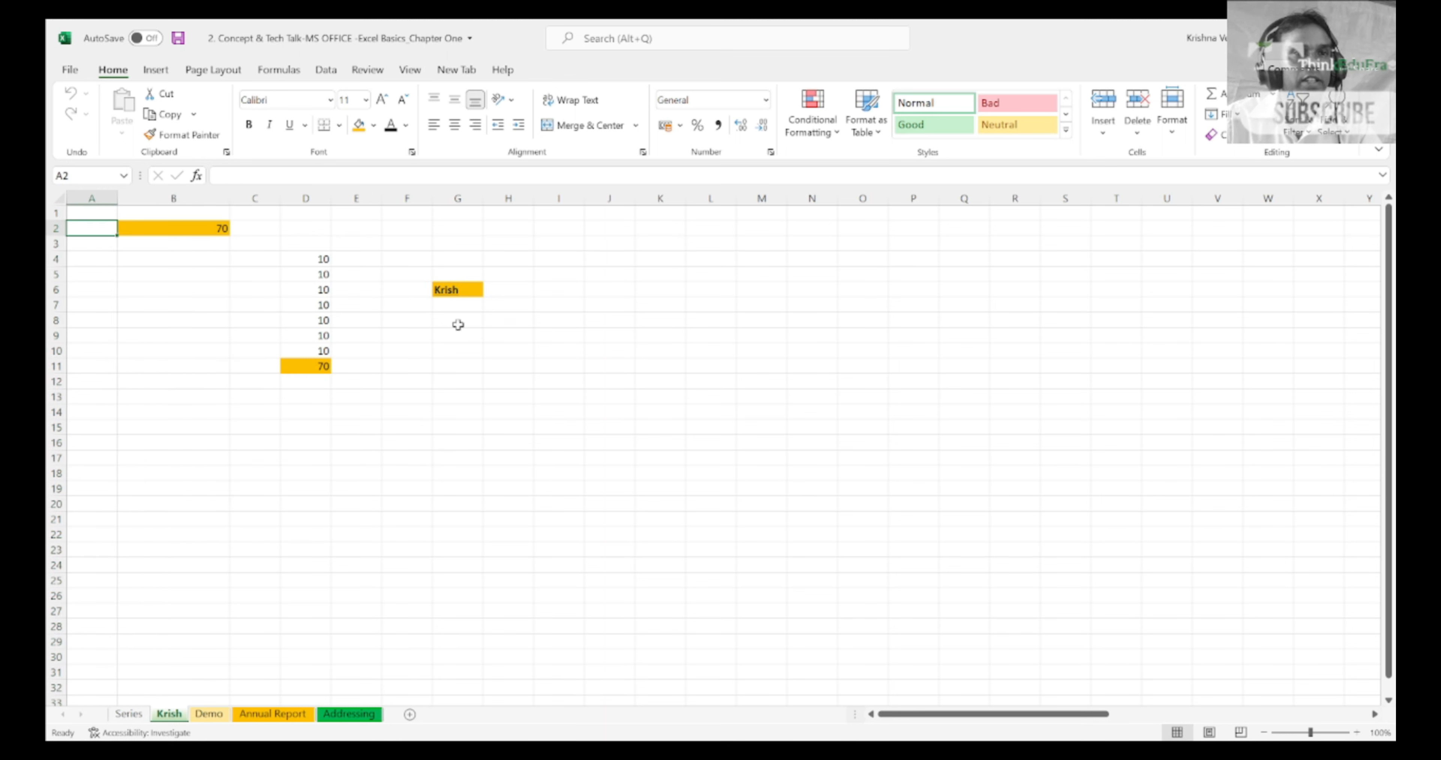
Step: Move through cells B1 to B3 to examine their cell addresses, and return to cell A1
{"action": "key", "text": "Right"}
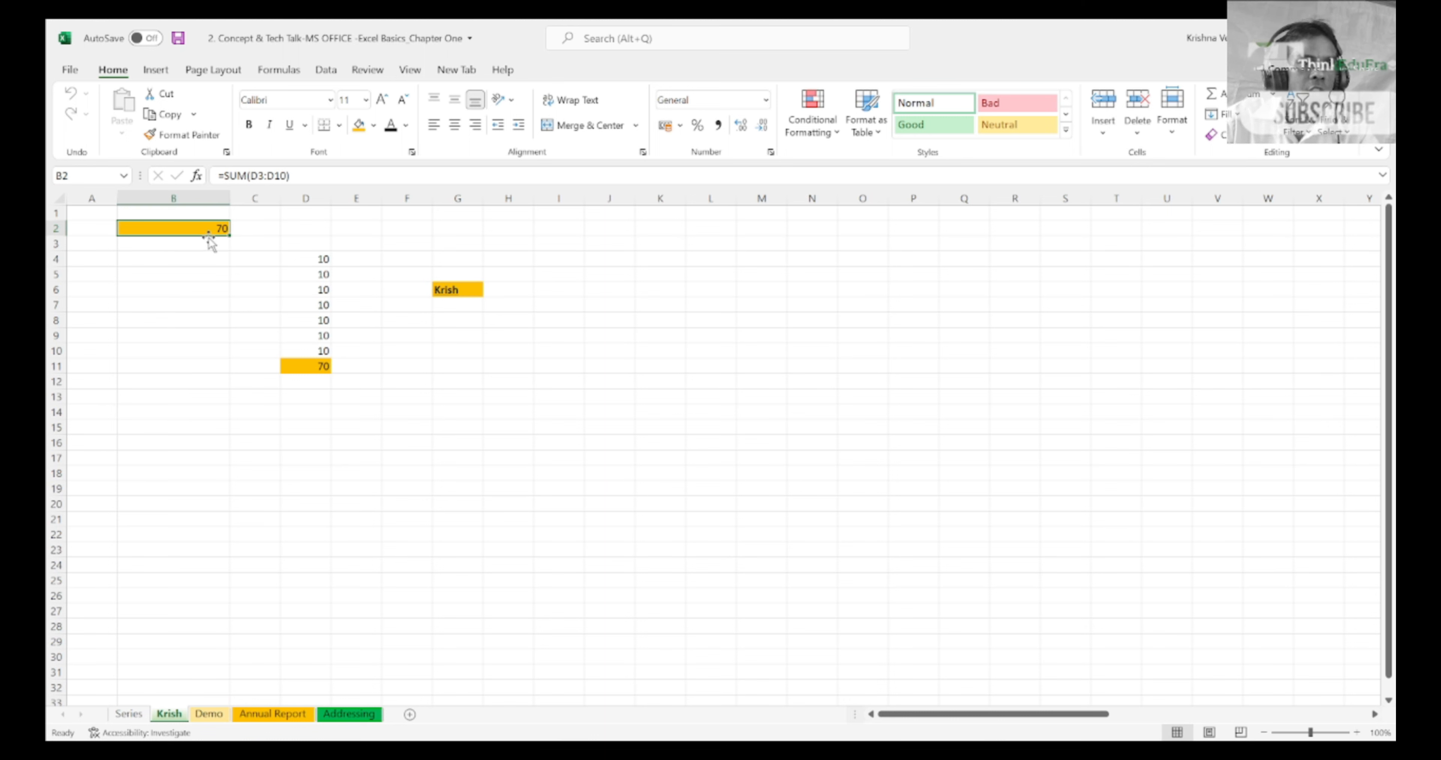
{"action": "key", "text": "Down"}
{"action": "key", "text": "Down"}
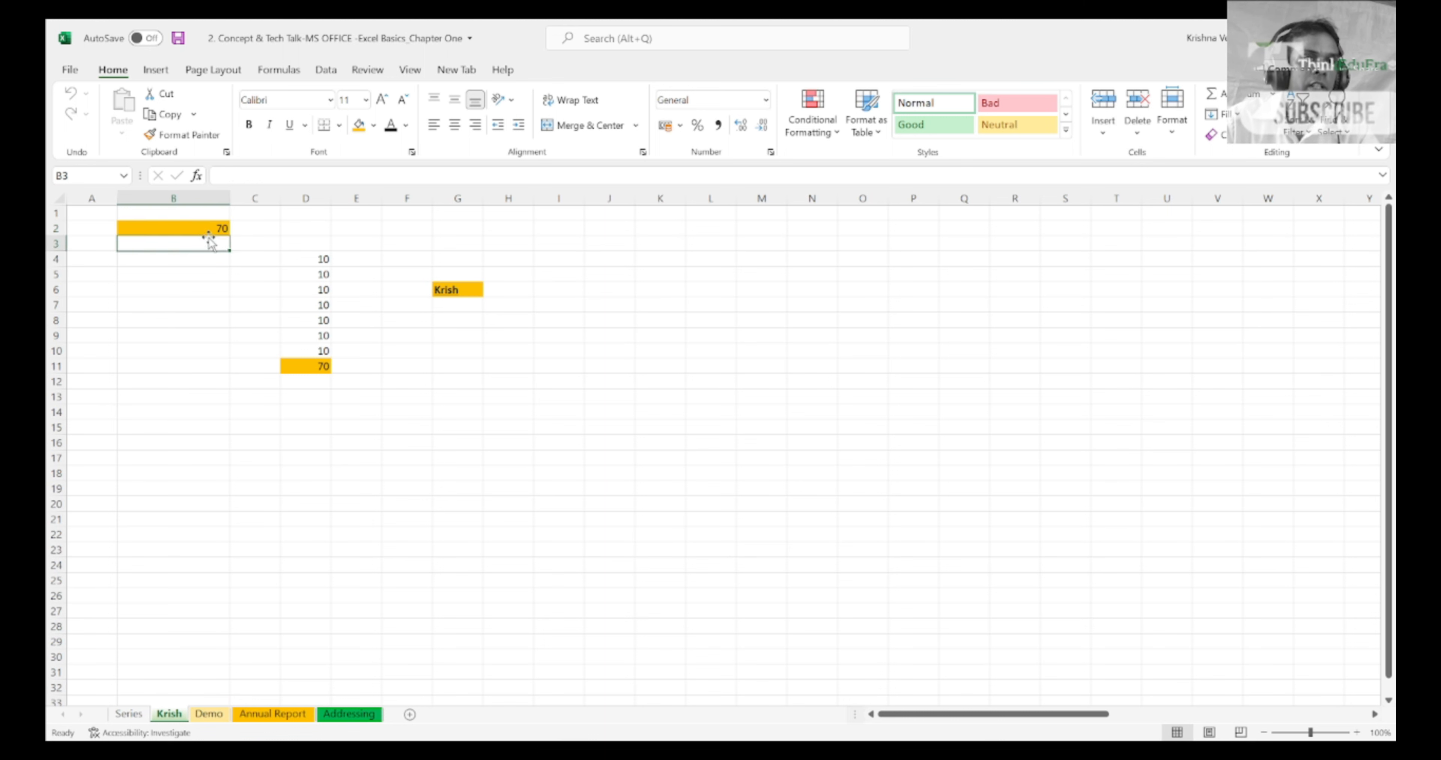
{"action": "key", "text": "Up"}
{"action": "key", "text": "Up"}
{"action": "key", "text": "Up"}
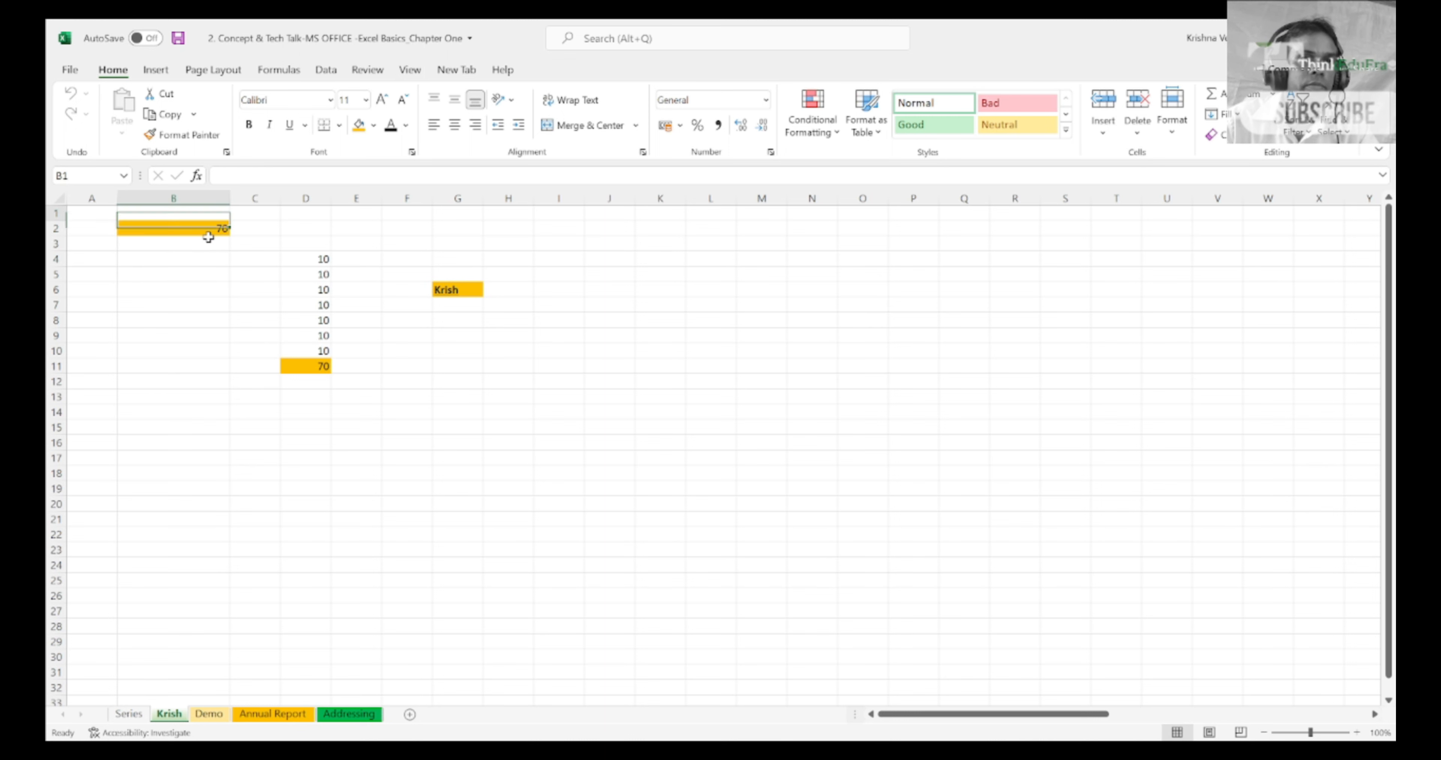
{"action": "key", "text": "Down"}
{"action": "key", "text": "Down"}
{"action": "key", "text": "Left"}
{"action": "key", "text": "Up"}
{"action": "key", "text": "Up"}
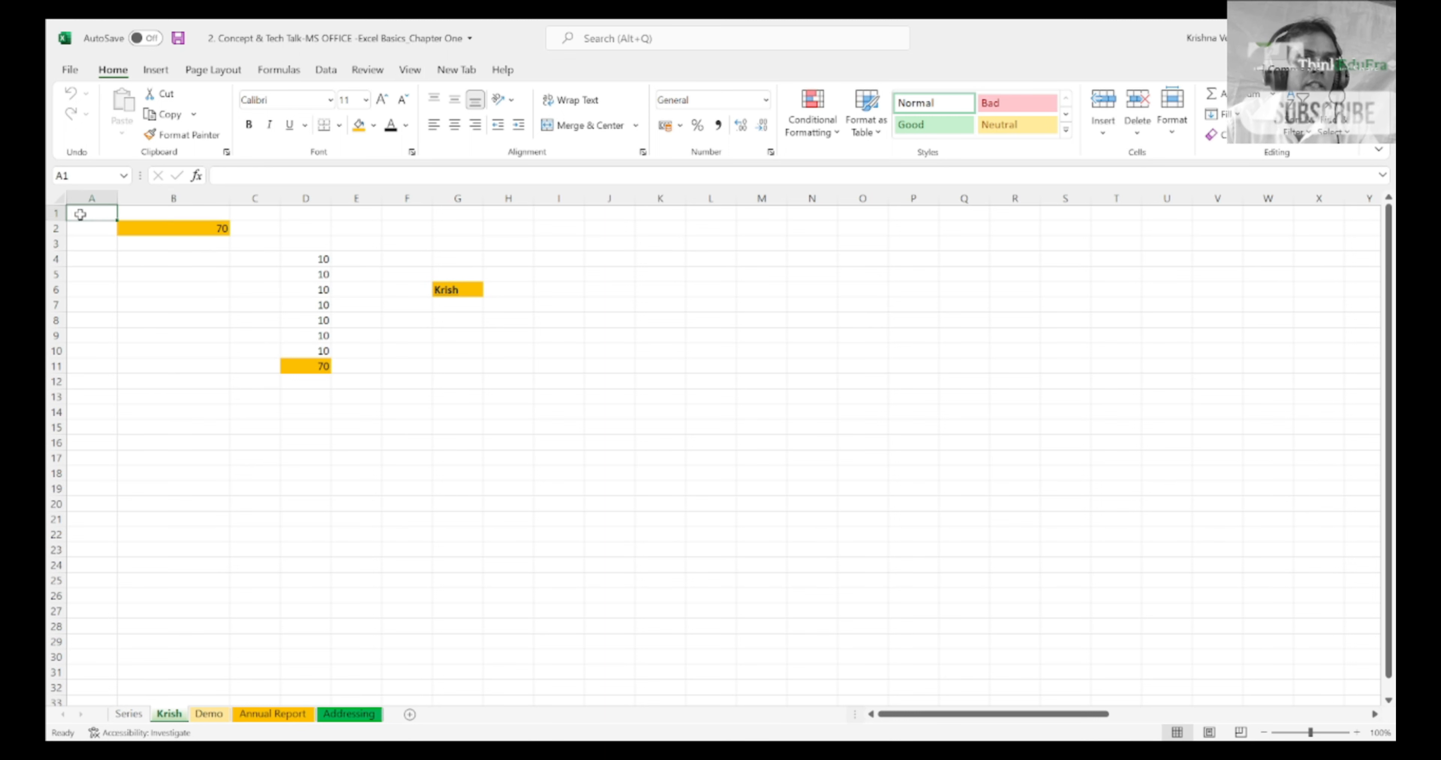
Step: Select the whole of column A, then the whole of row 1, and return to cell A1
{"action": "left_click", "coordinate": [88, 196]}
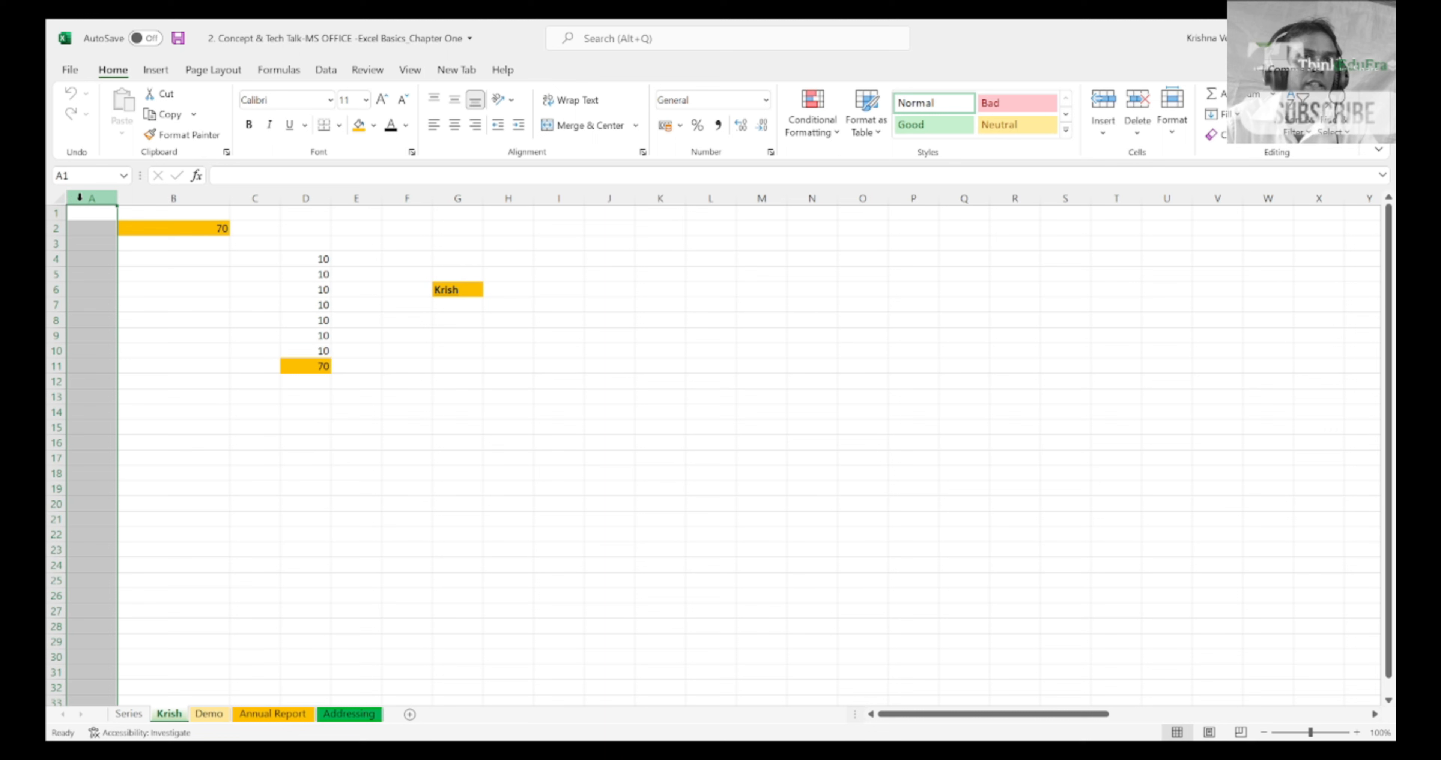
{"action": "left_click", "coordinate": [58, 213]}
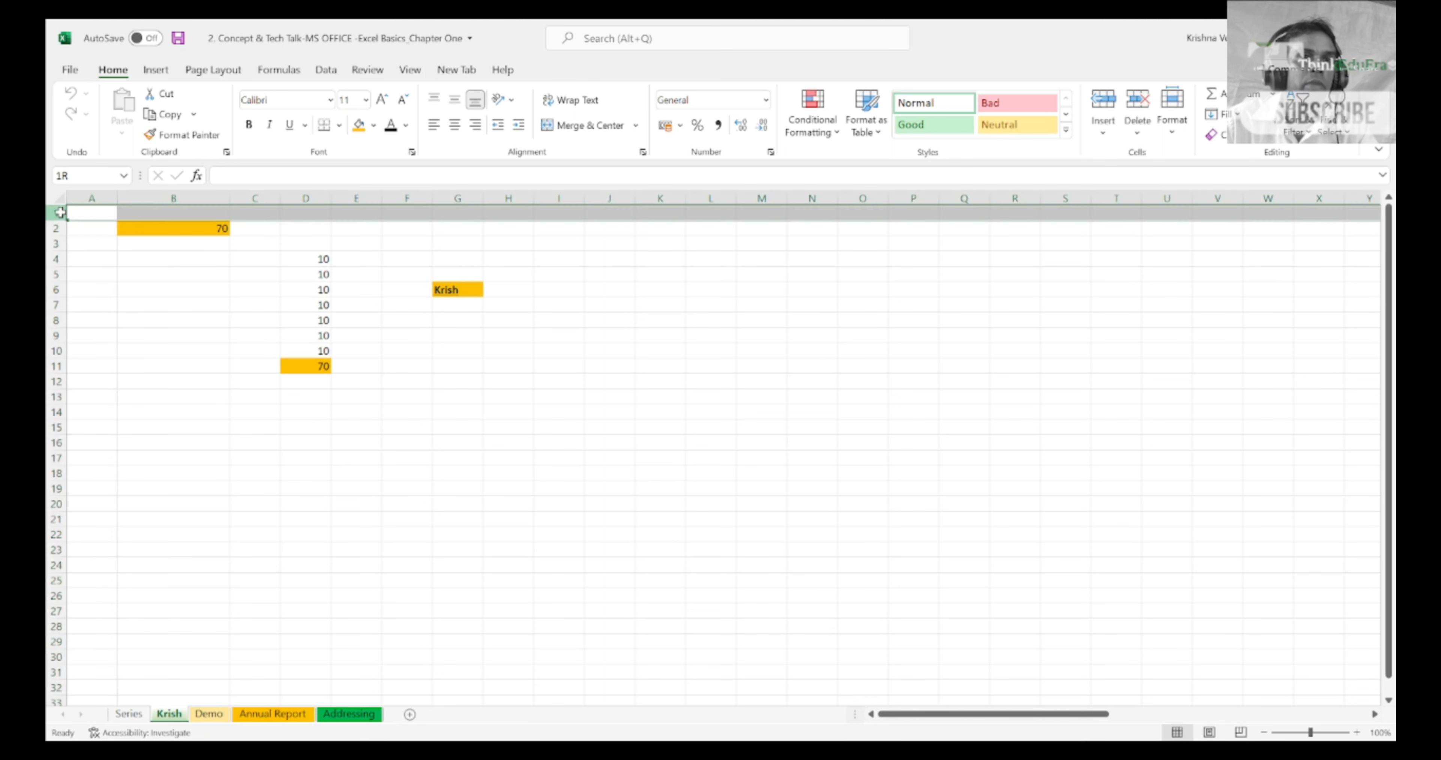
{"action": "left_click", "coordinate": [81, 213]}
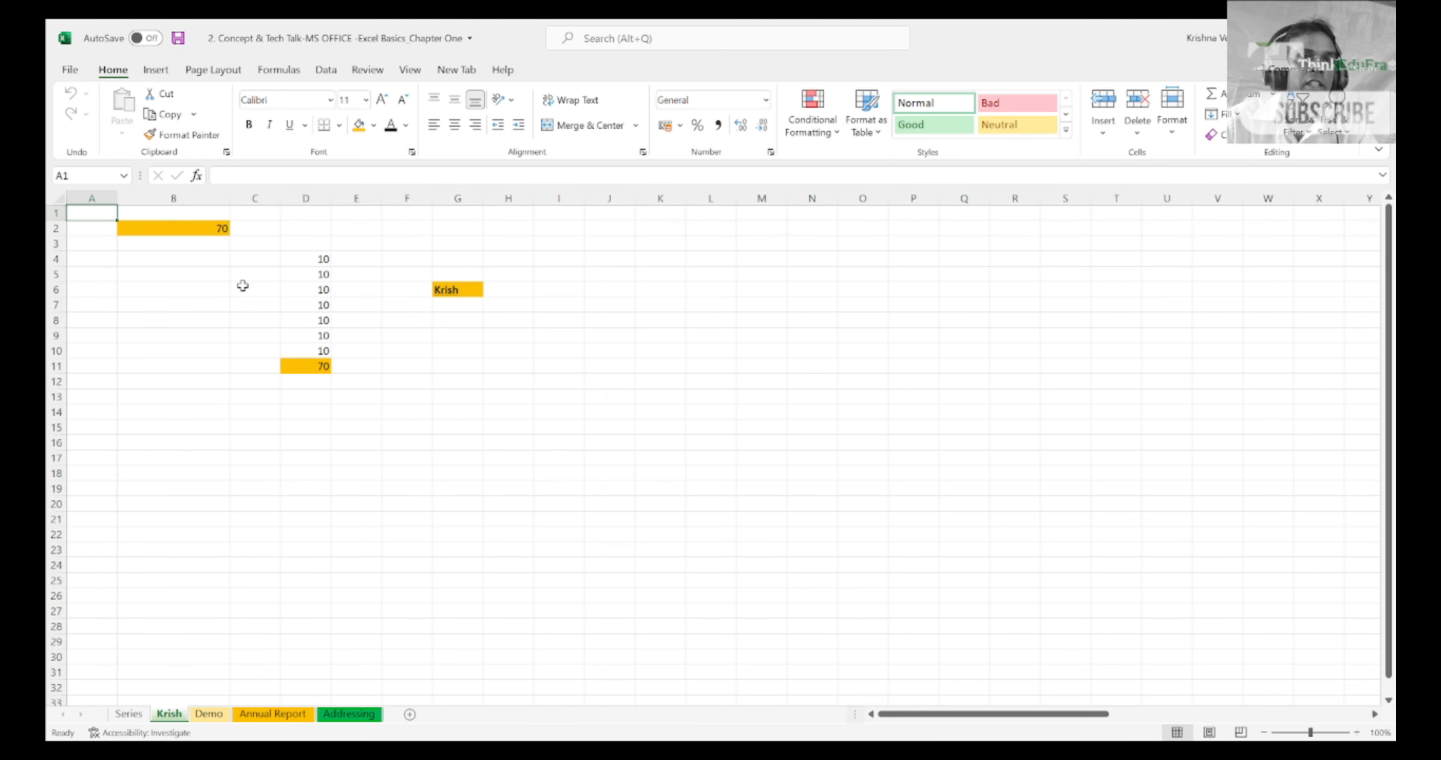
Step: Go down column A to row 6, cross to column B and go up to cell B1, examining the cell addresses
{"action": "key", "text": "Down"}
{"action": "key", "text": "Down"}
{"action": "key", "text": "Down"}
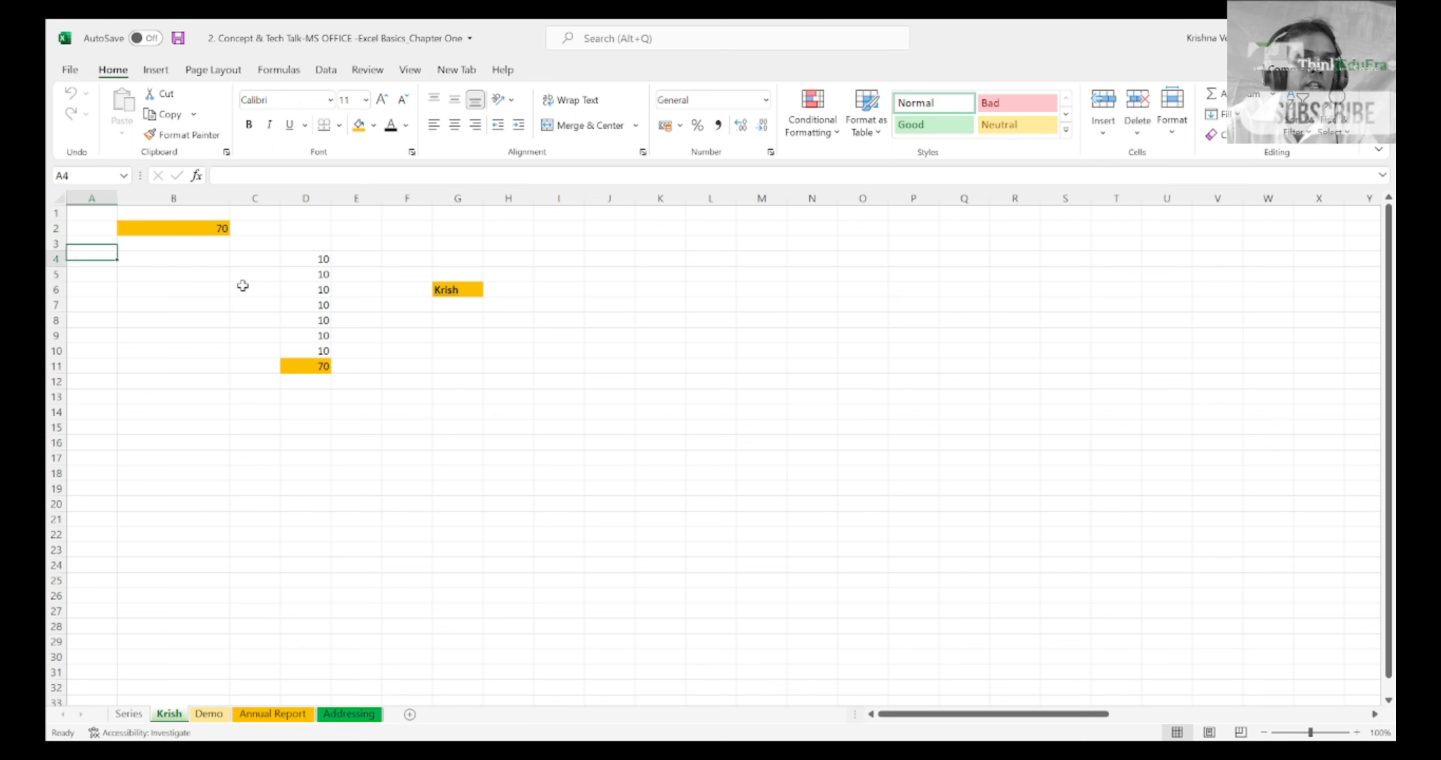
{"action": "key", "text": "Down"}
{"action": "key", "text": "Down"}
{"action": "key", "text": "Right"}
{"action": "key", "text": "Up"}
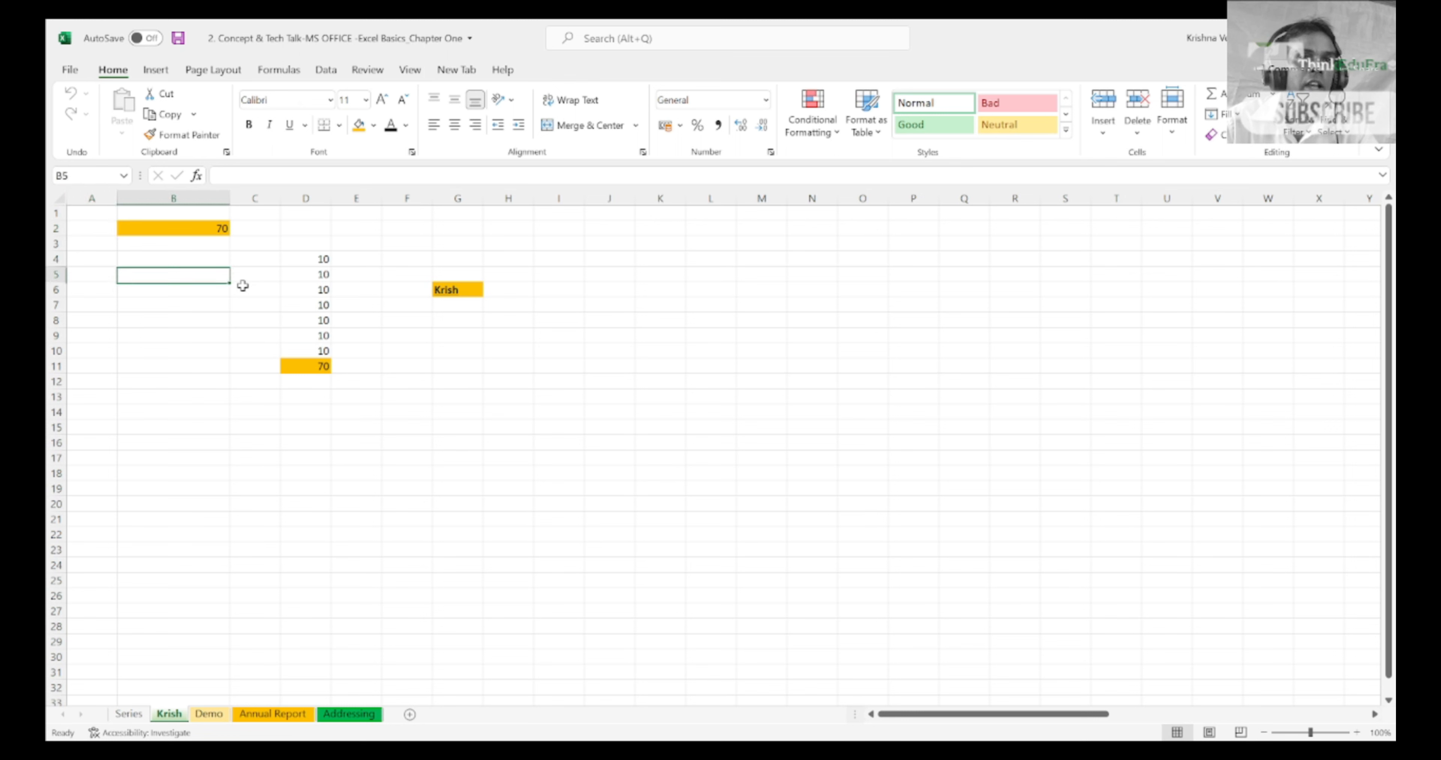
{"action": "key", "text": "Up"}
{"action": "key", "text": "Up"}
{"action": "key", "text": "Up"}
{"action": "key", "text": "Up"}
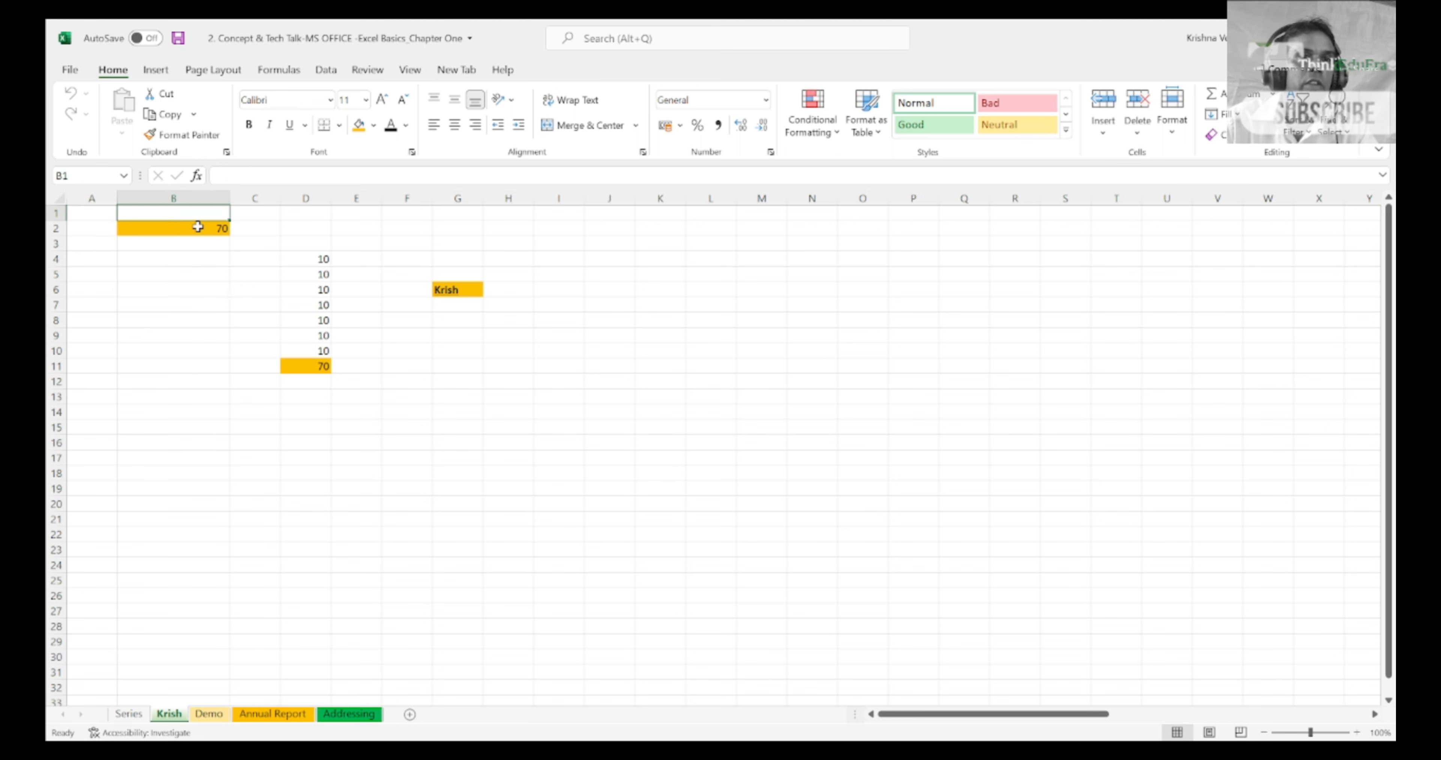
Step: Go down column B to row 6 and compare the addresses of neighbouring cells A6 and B6
{"action": "key", "text": "Down"}
{"action": "key", "text": "Down"}
{"action": "key", "text": "Down"}
{"action": "key", "text": "Down"}
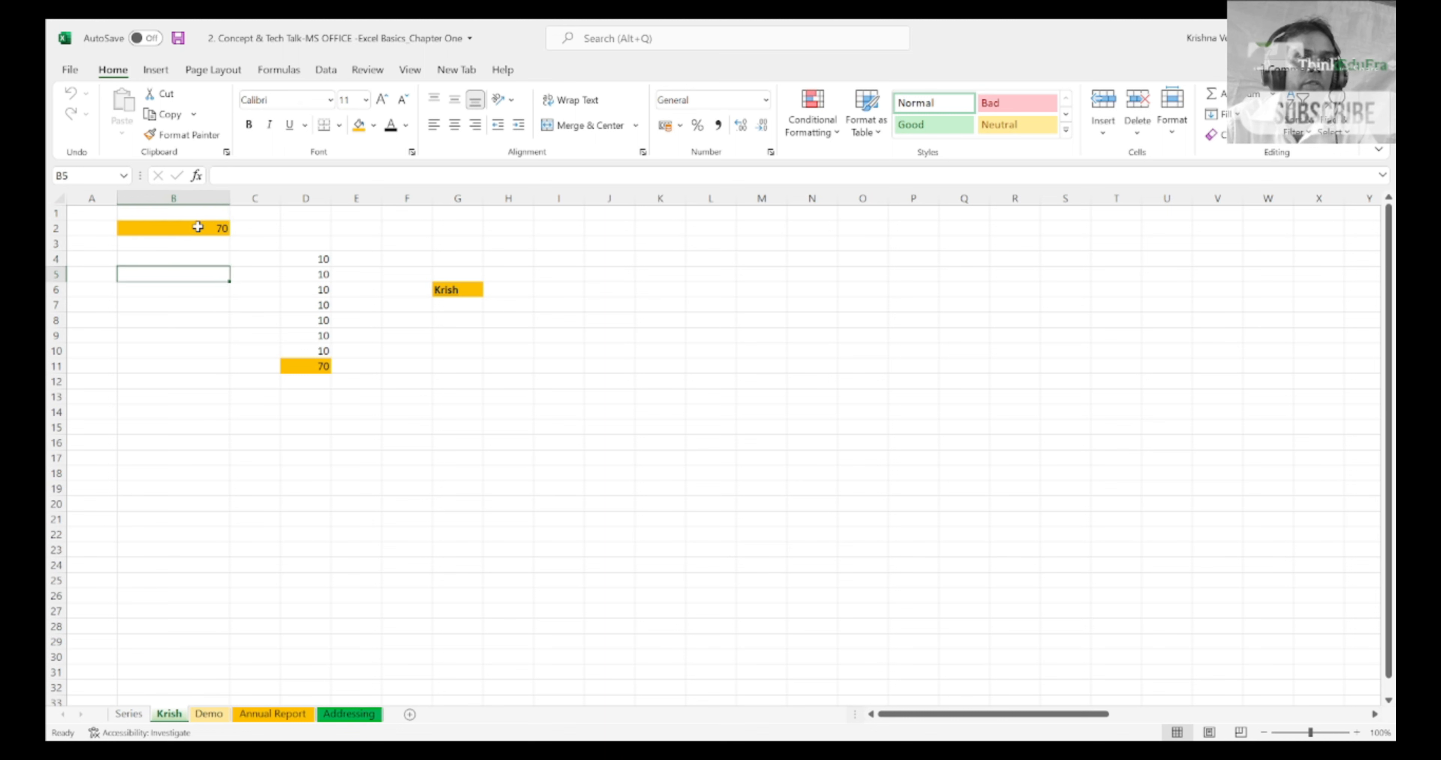
{"action": "key", "text": "Down"}
{"action": "key", "text": "Left"}
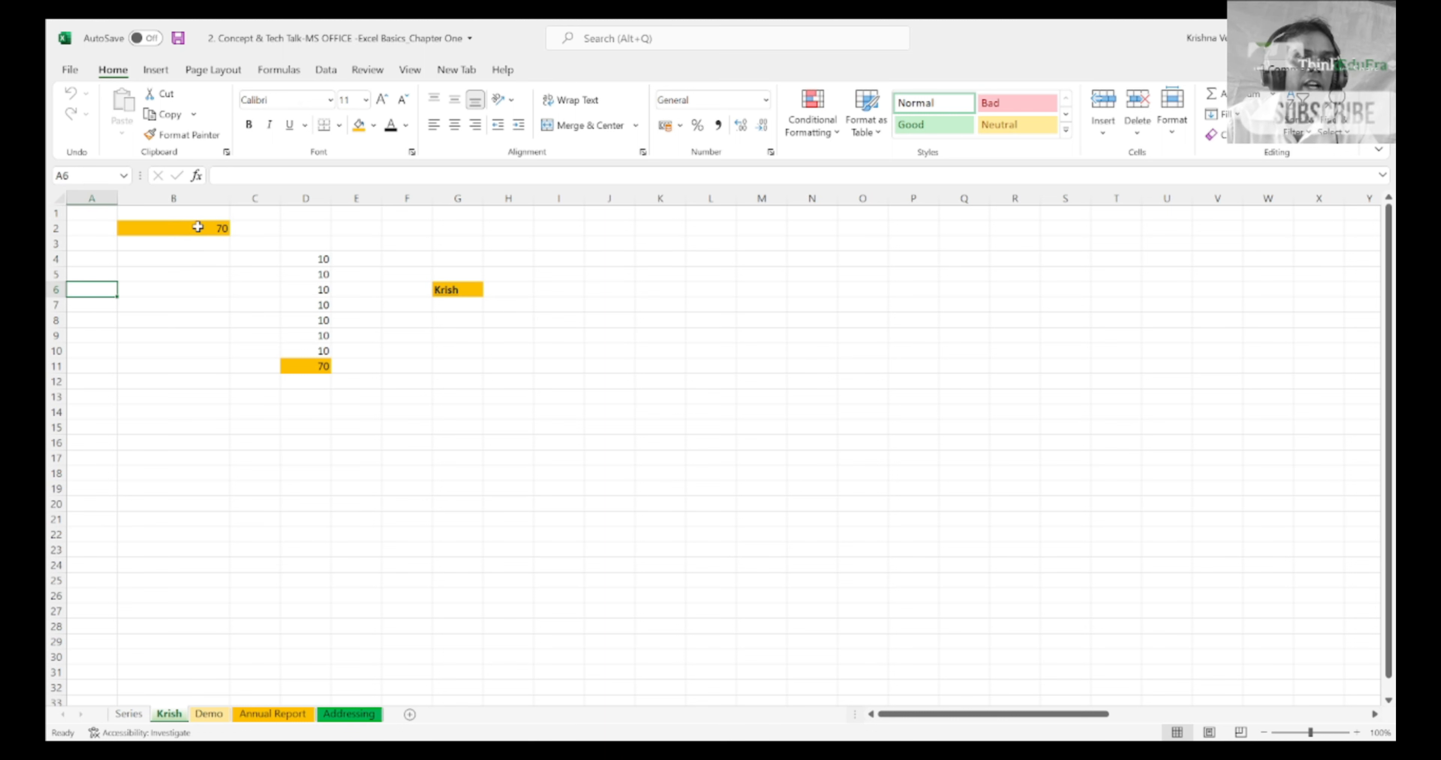
{"action": "key", "text": "Right"}
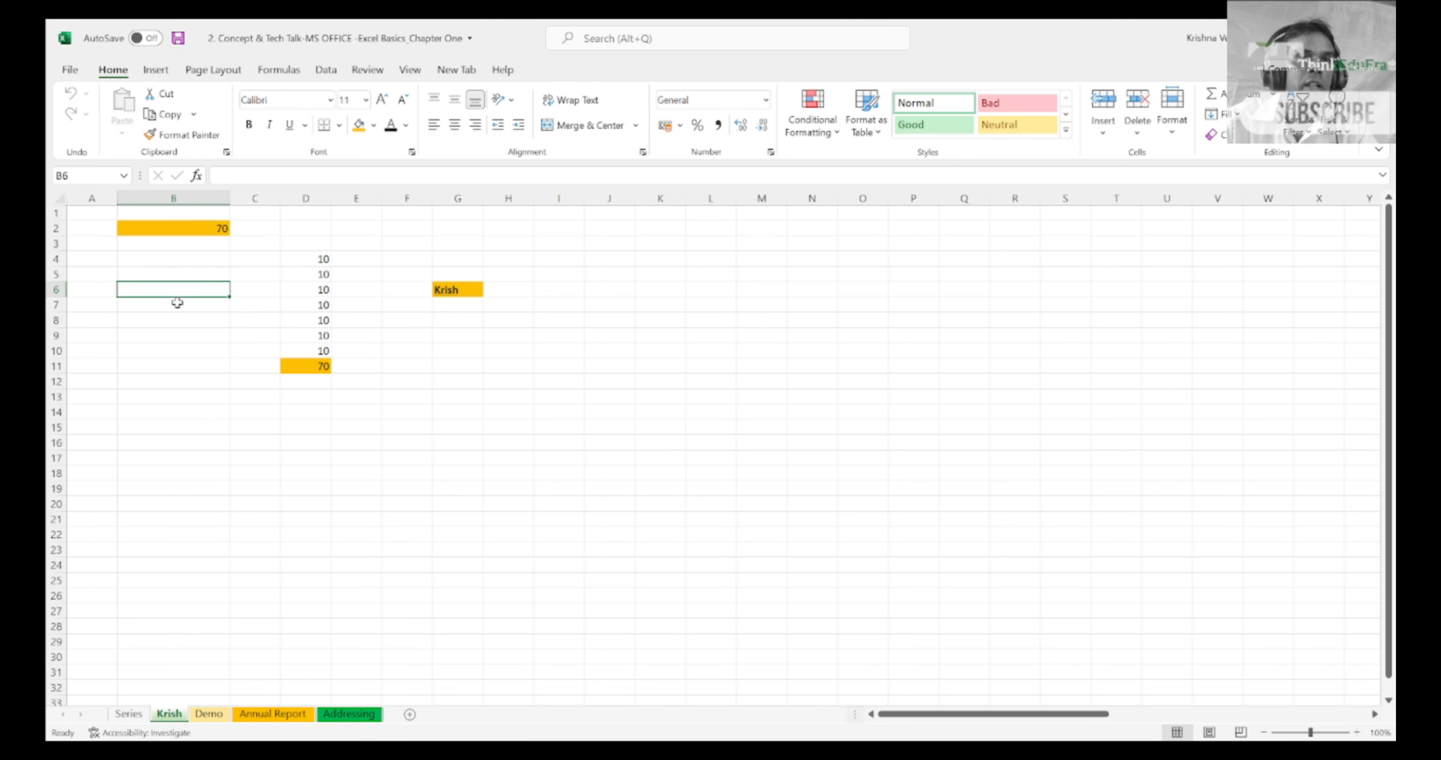
Step: Move along row 6 to cell F6, select the whole of row 6, and return to cell A1
{"action": "key", "text": "Right"}
{"action": "key", "text": "Right"}
{"action": "key", "text": "Right"}
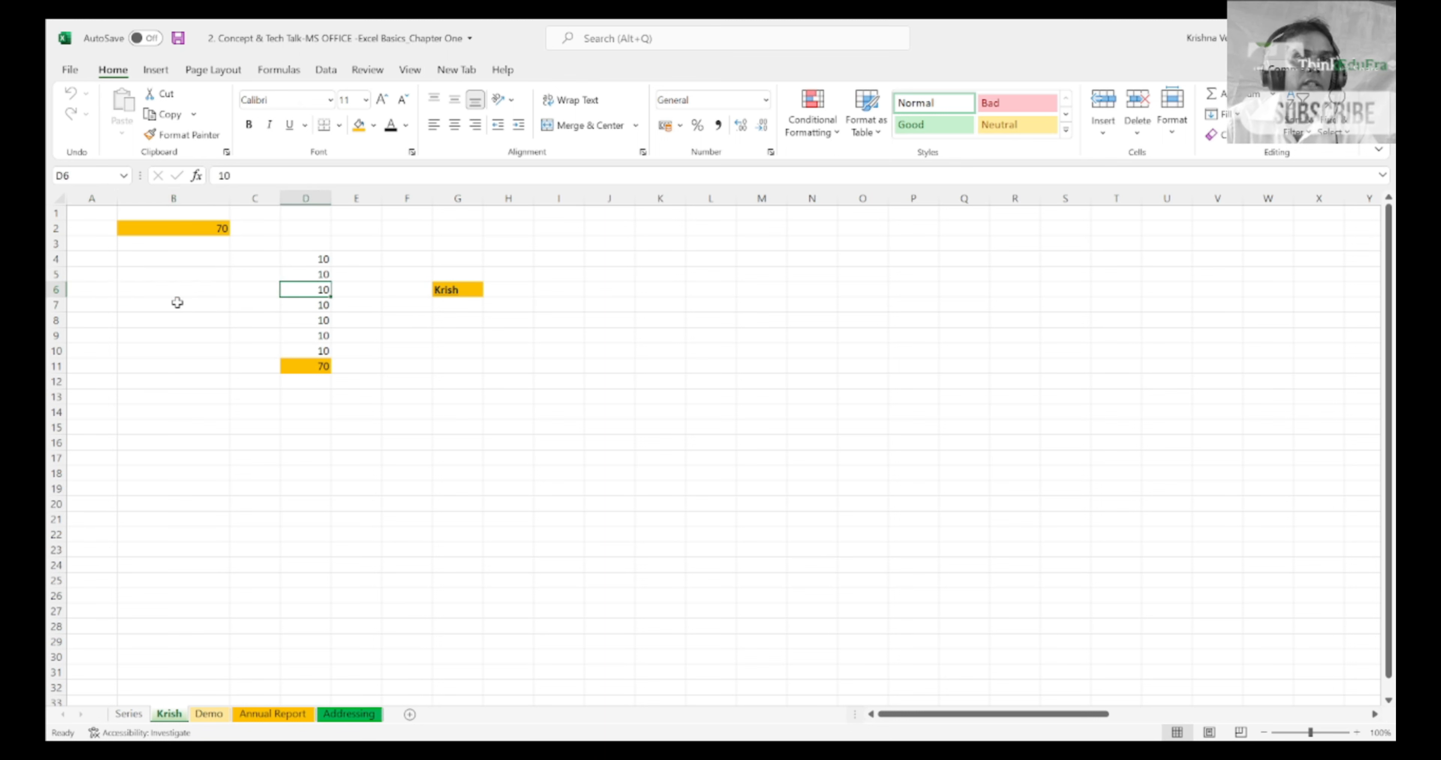
{"action": "key", "text": "Right"}
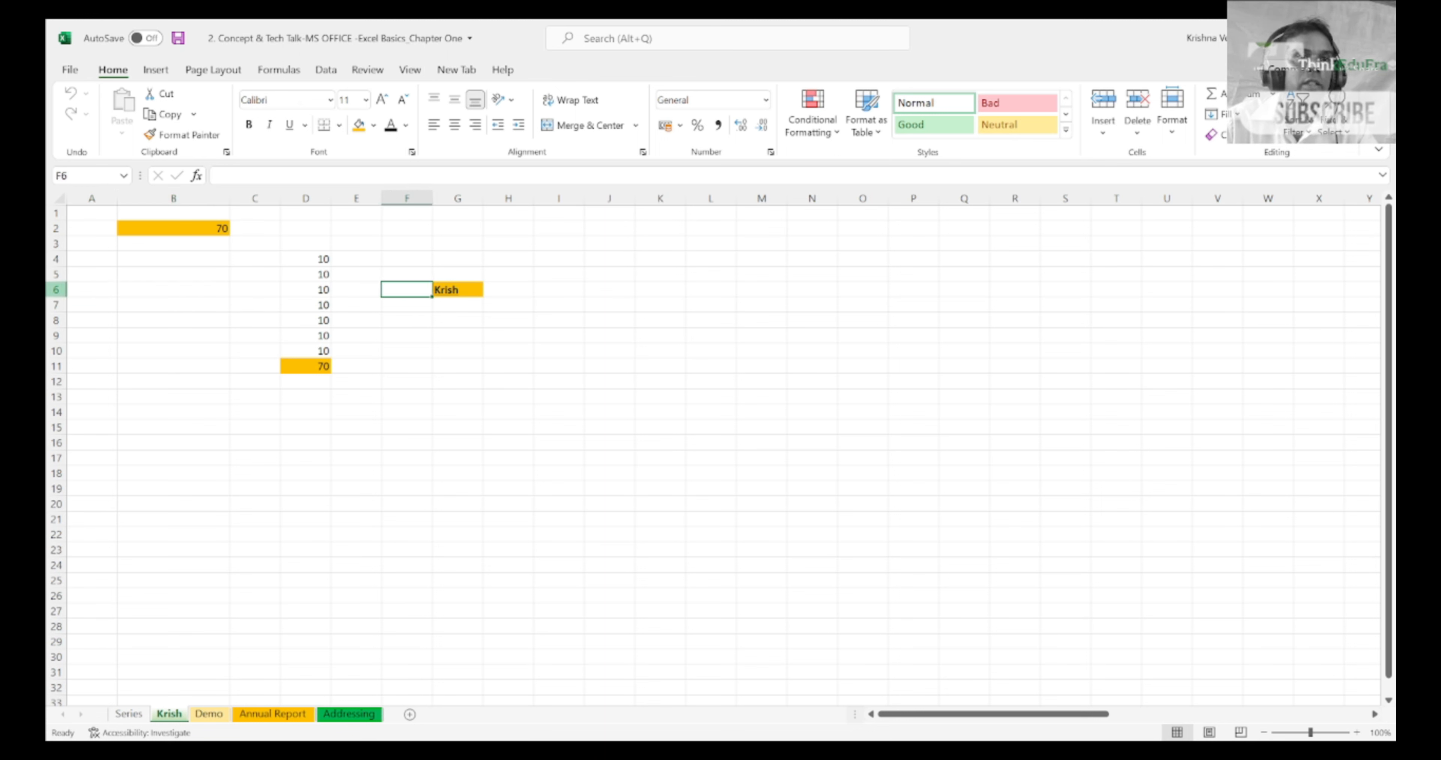
{"action": "left_click", "coordinate": [56, 289]}
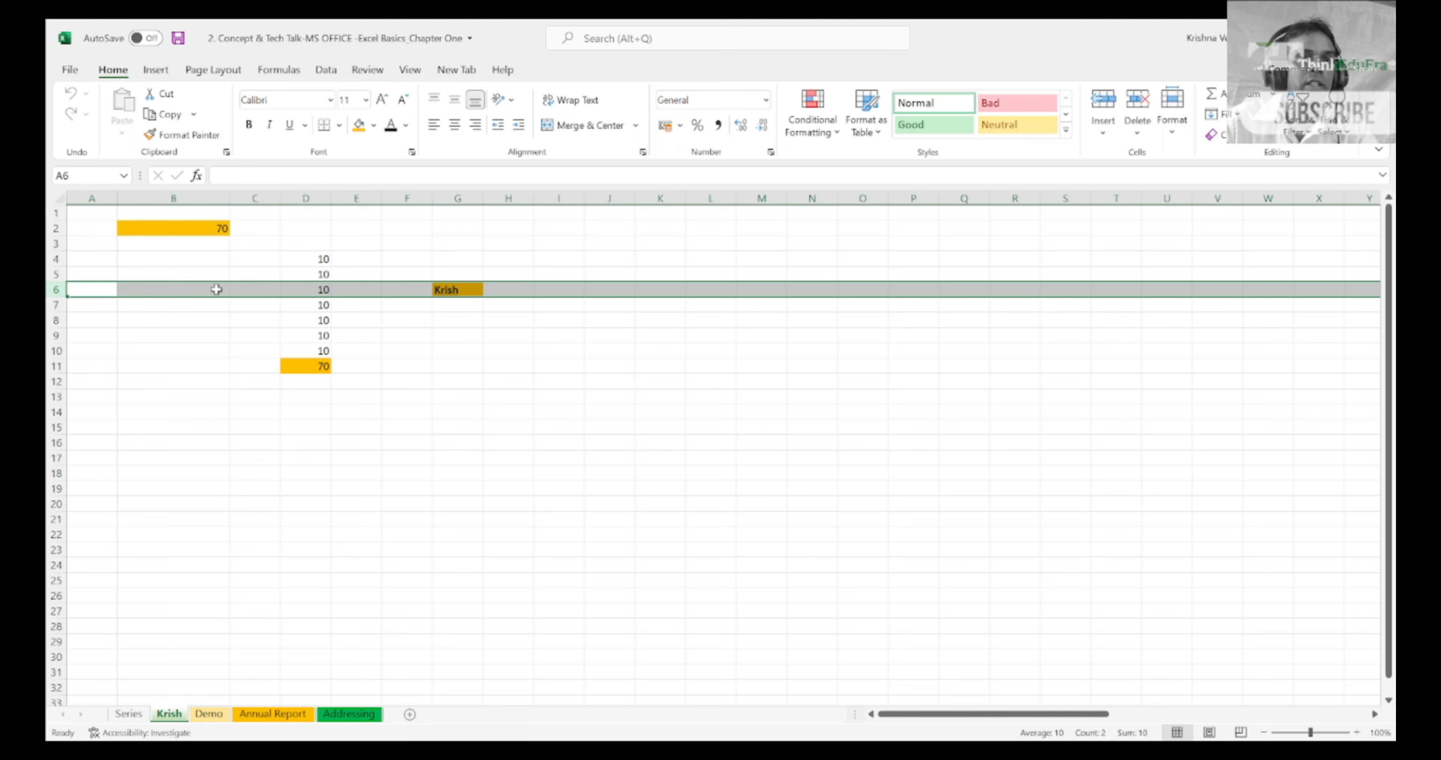
{"action": "left_click", "coordinate": [175, 289]}
{"action": "key", "text": "Left"}
{"action": "key", "text": "Up"}
{"action": "key", "text": "ctrl+Home"}
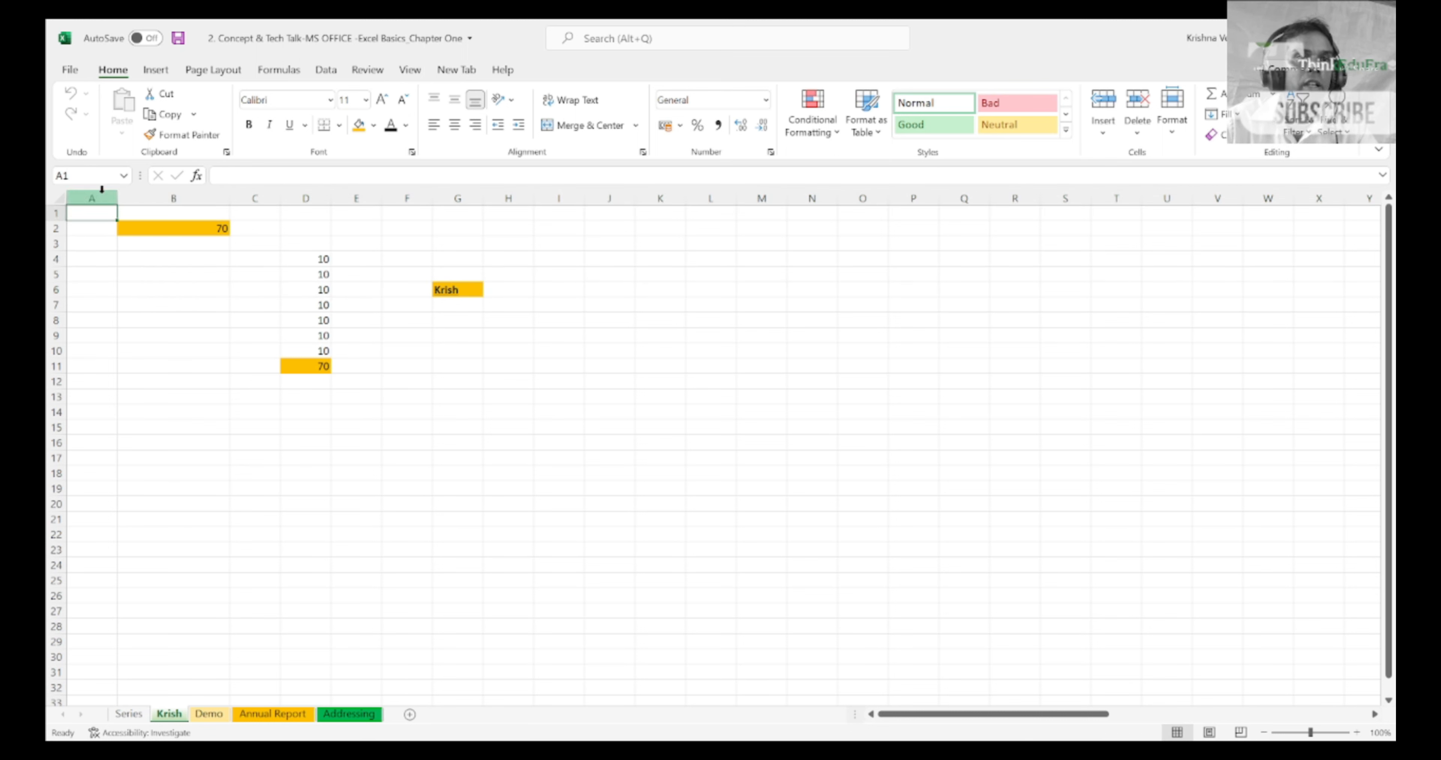
Step: Select column A, return to cell A1 and go down the column to cell A5
{"action": "left_click", "coordinate": [101, 195]}
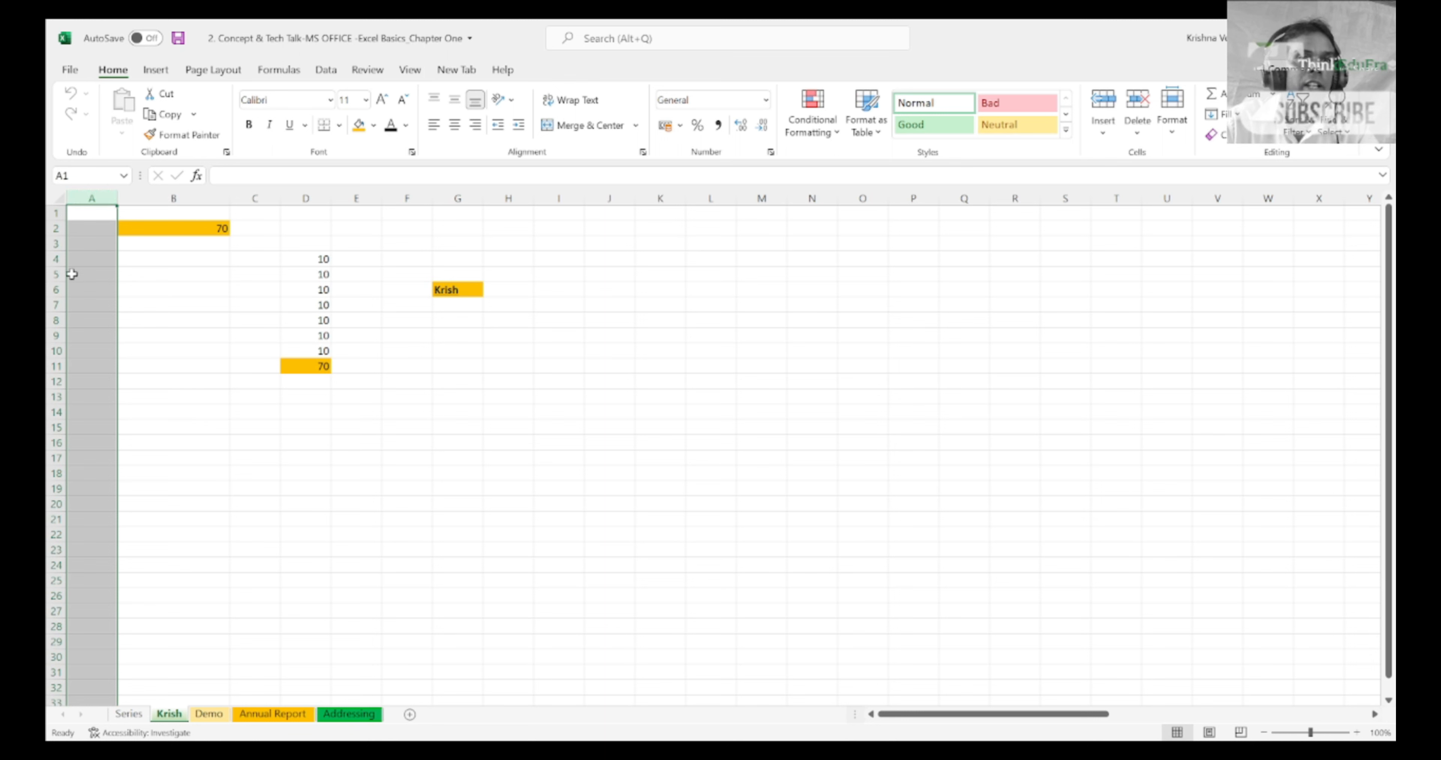
{"action": "left_click", "coordinate": [94, 213]}
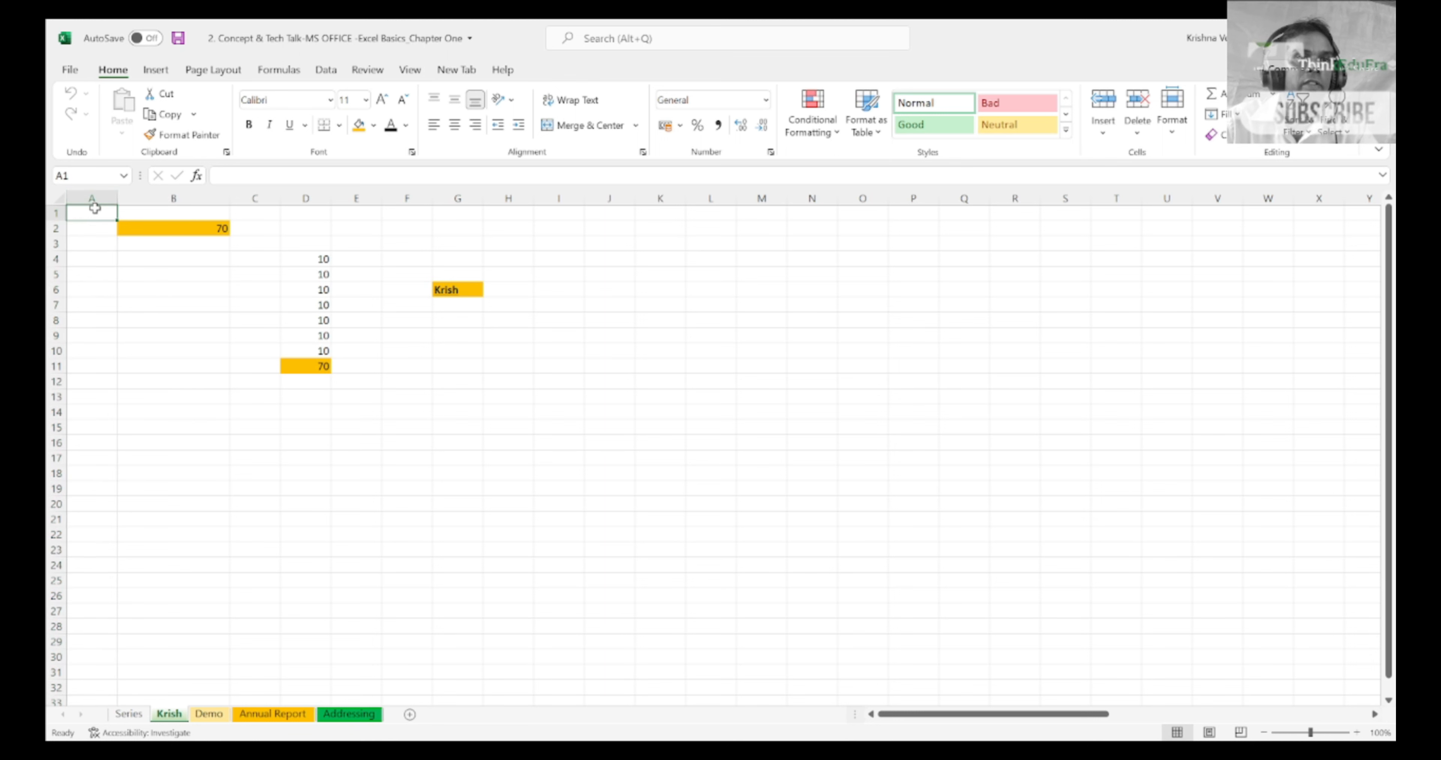
{"action": "key", "text": "Down"}
{"action": "key", "text": "Down"}
{"action": "key", "text": "Down"}
{"action": "key", "text": "Down"}
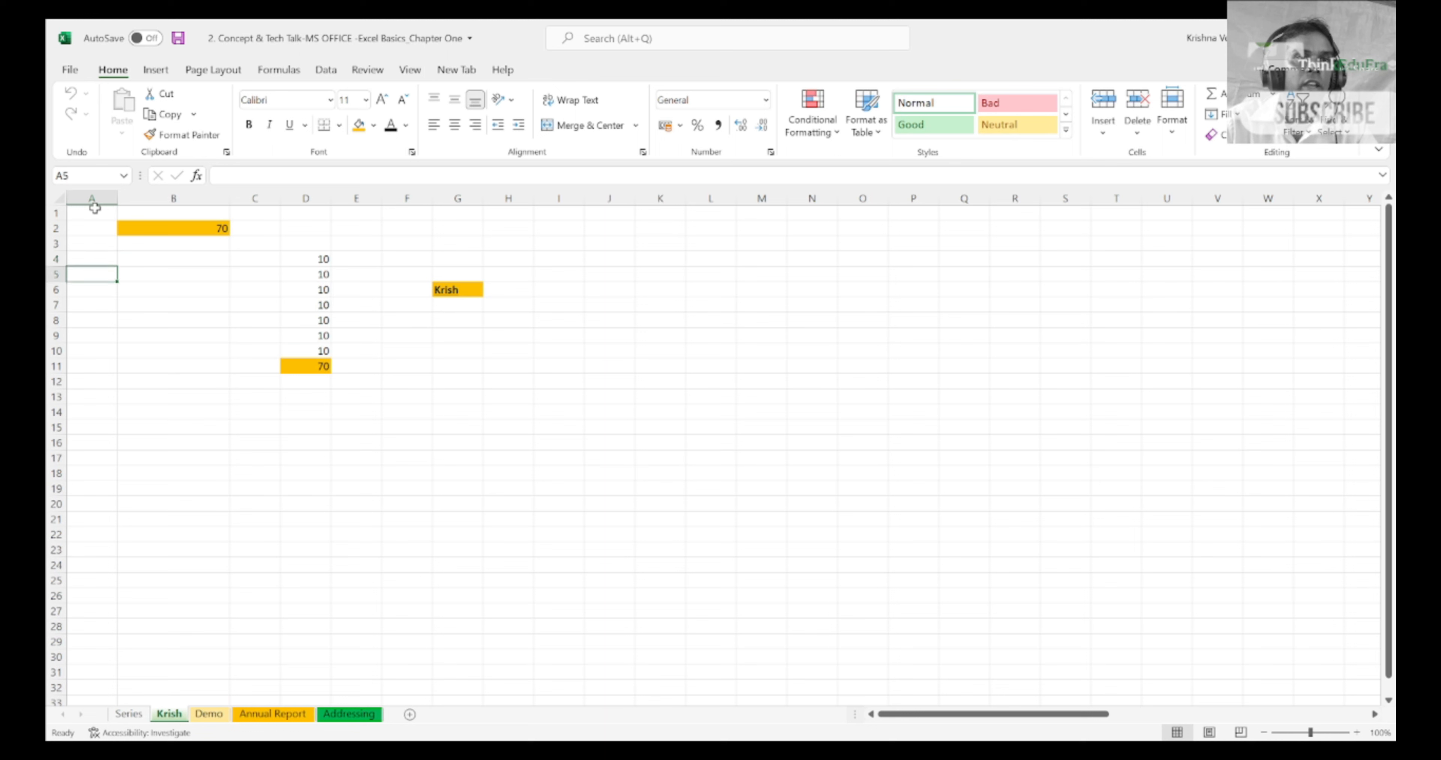
Step: Go to cell B1 and move down column B to cell B6
{"action": "left_click", "coordinate": [188, 212]}
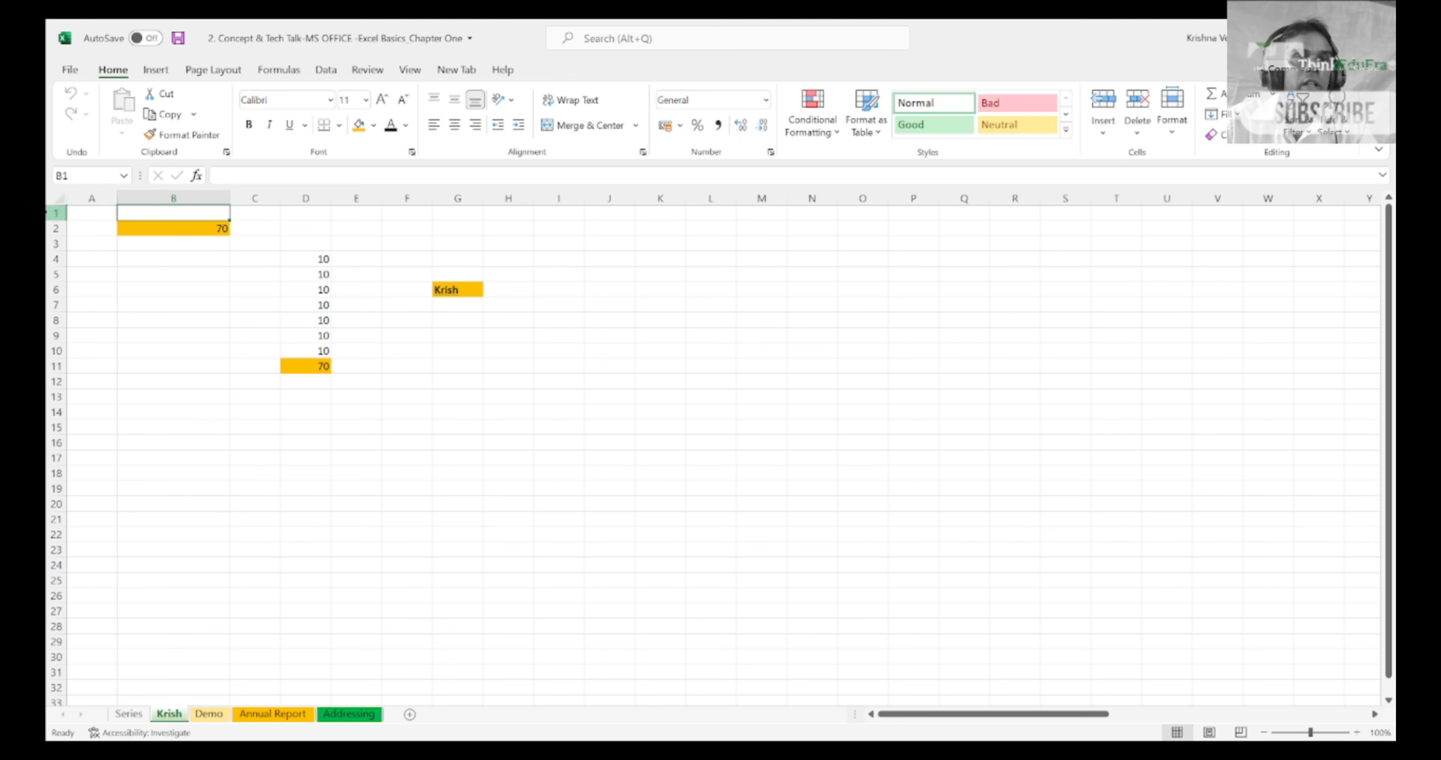
{"action": "left_click", "coordinate": [133, 223]}
{"action": "key", "text": "Down"}
{"action": "key", "text": "Down"}
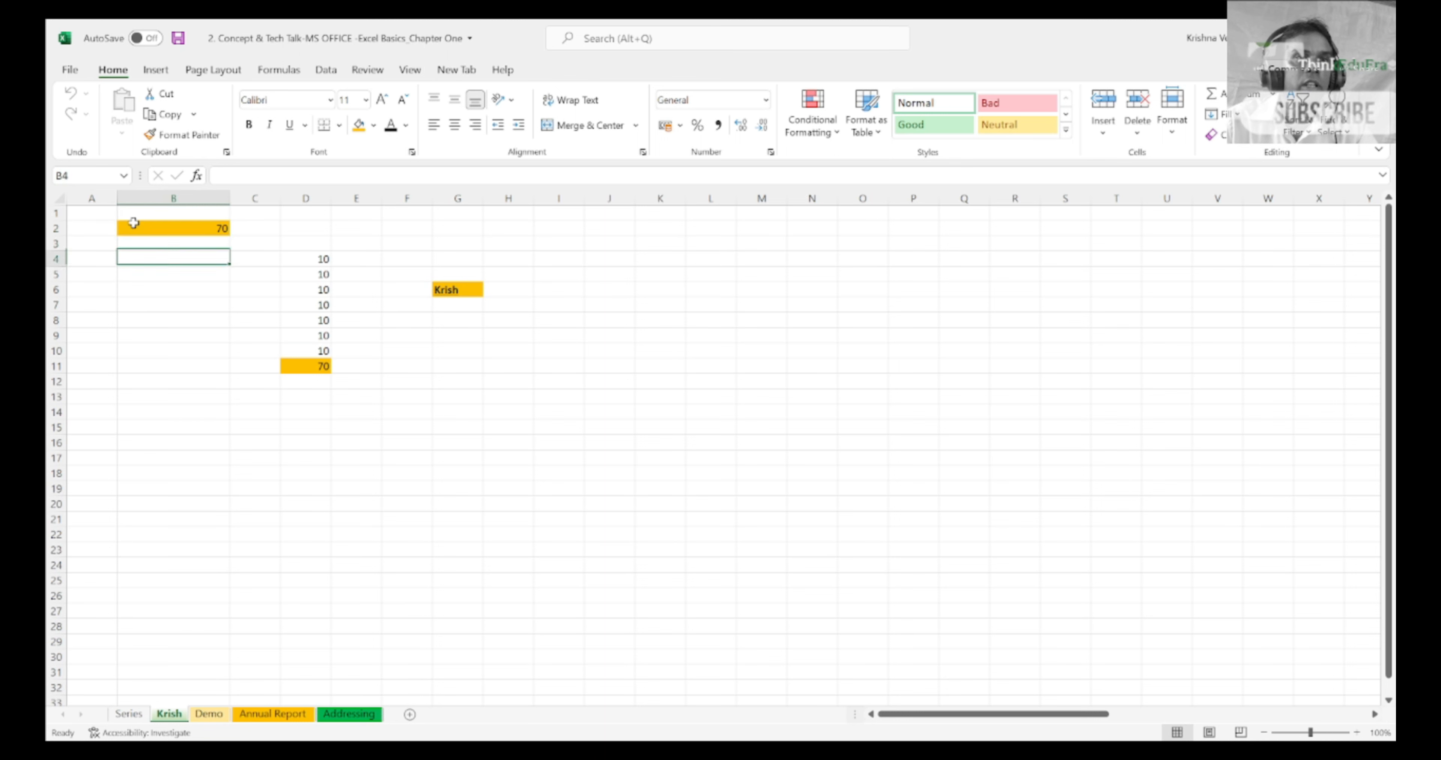
{"action": "key", "text": "Down"}
{"action": "key", "text": "Down"}
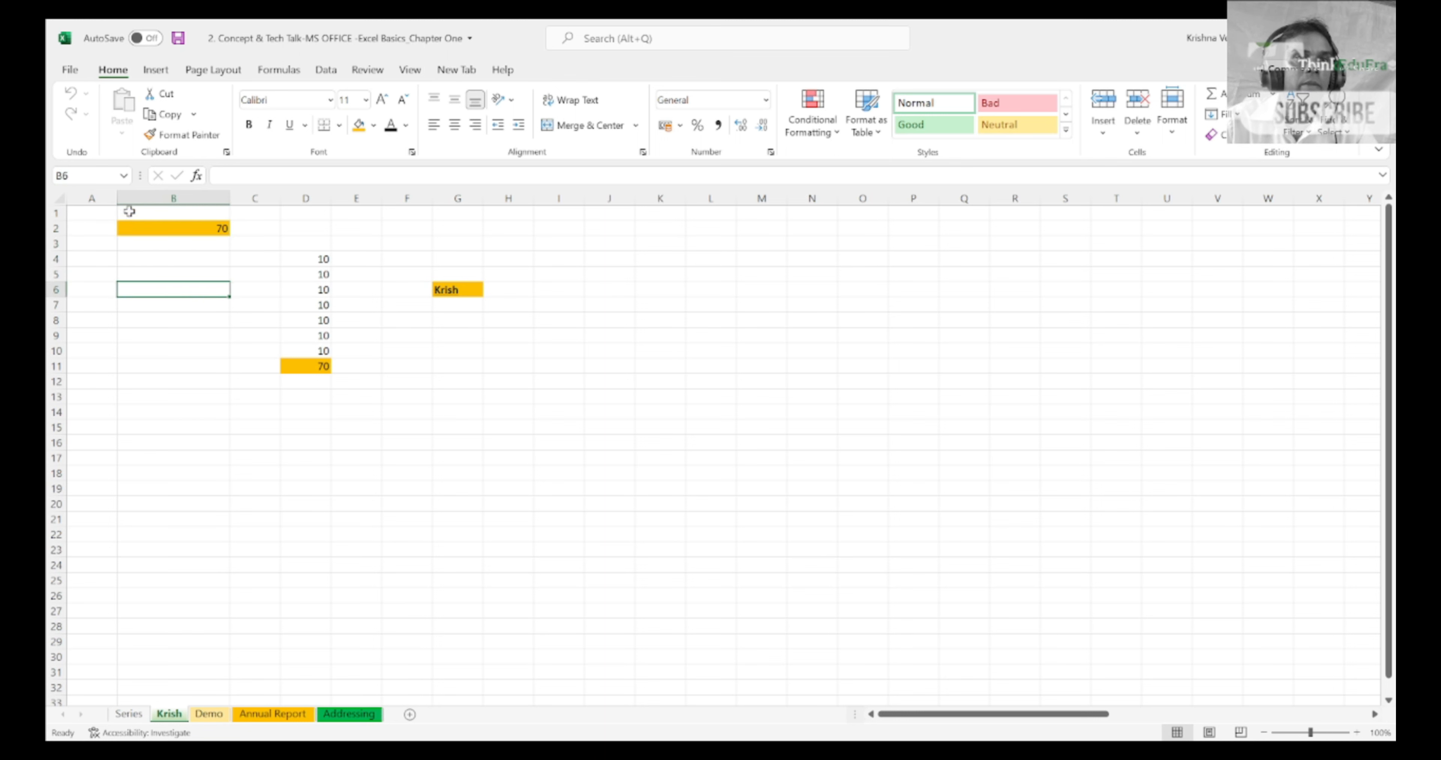
Step: Select column A, then row 3, and move along row 3 from cell A3 to cell E3
{"action": "left_click", "coordinate": [93, 196]}
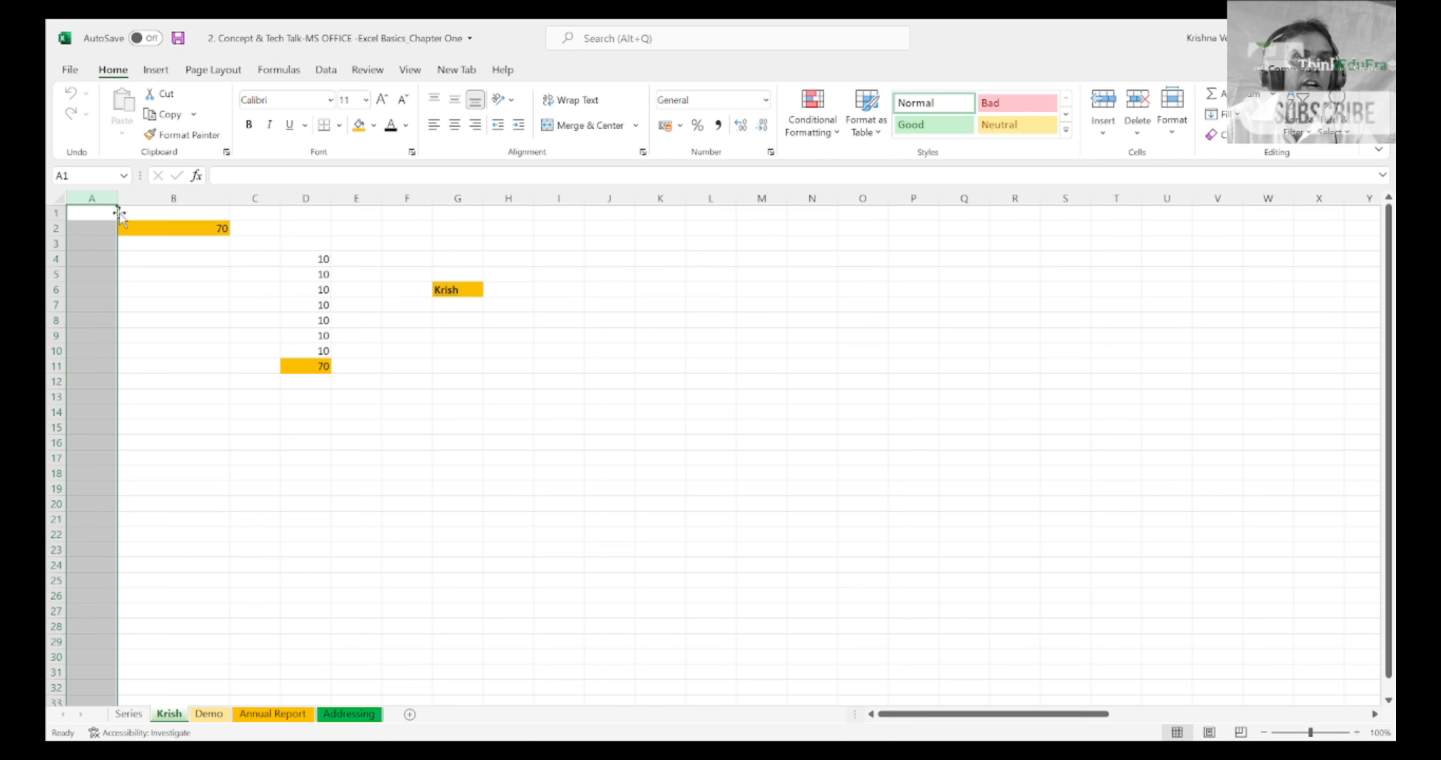
{"action": "left_click", "coordinate": [53, 244]}
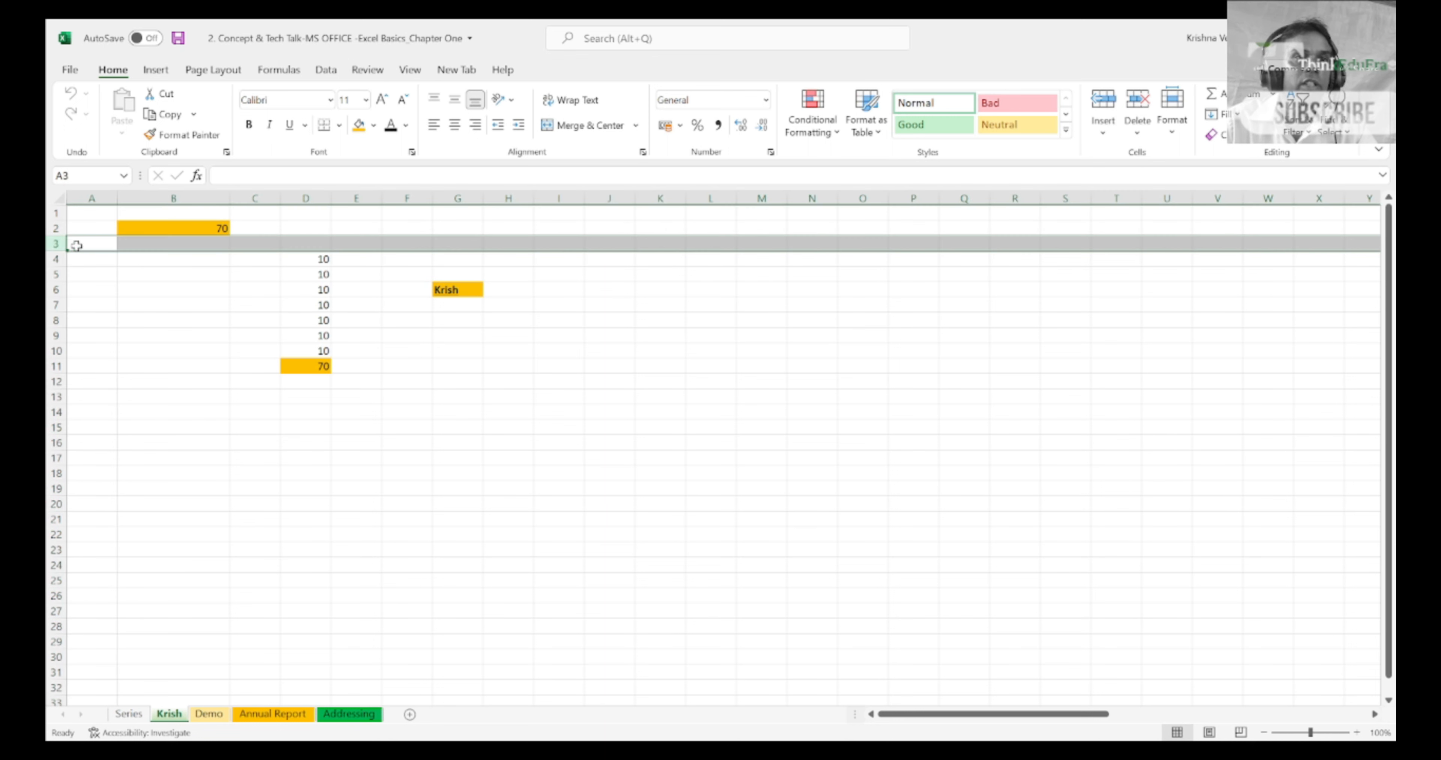
{"action": "left_click", "coordinate": [92, 245]}
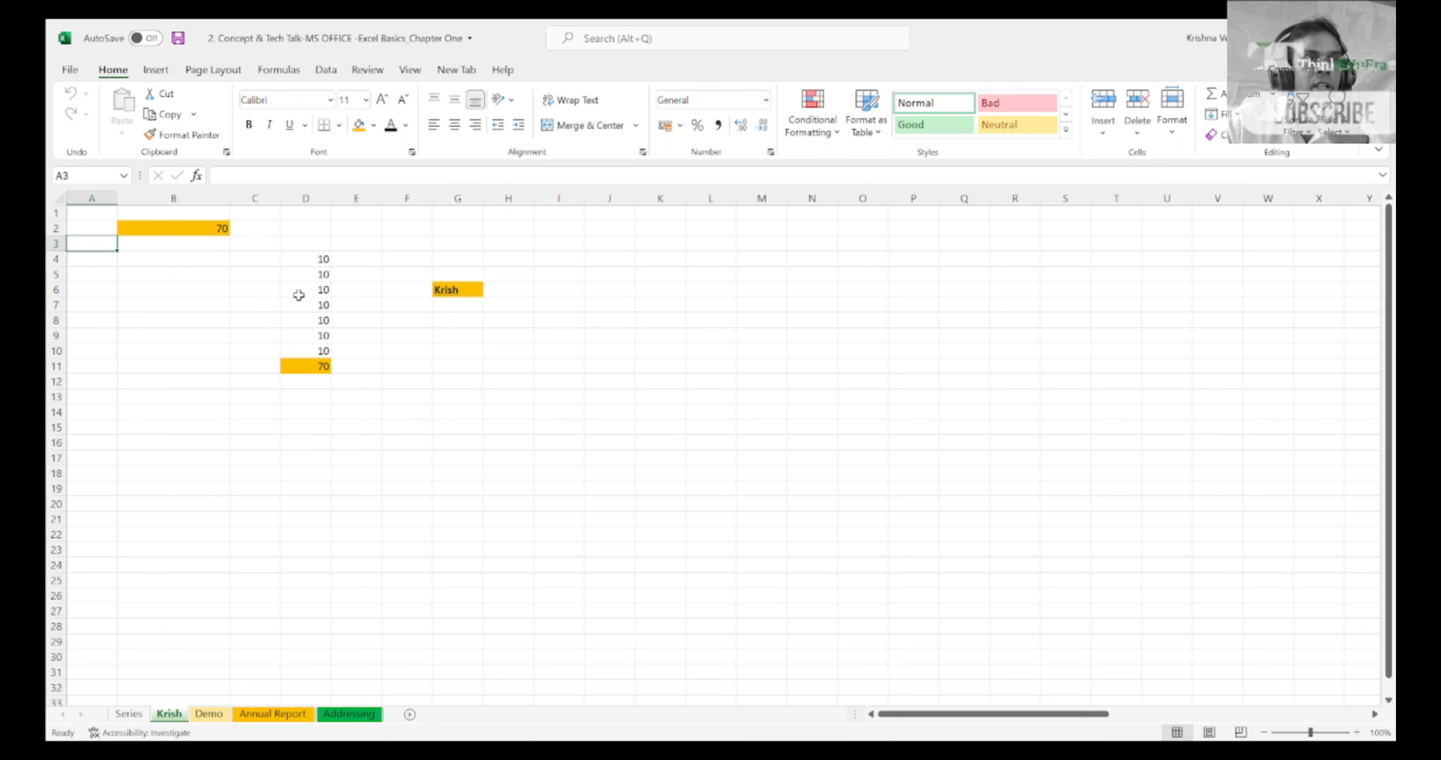
{"action": "key", "text": "Right"}
{"action": "key", "text": "Right"}
{"action": "key", "text": "Right"}
{"action": "key", "text": "Right"}
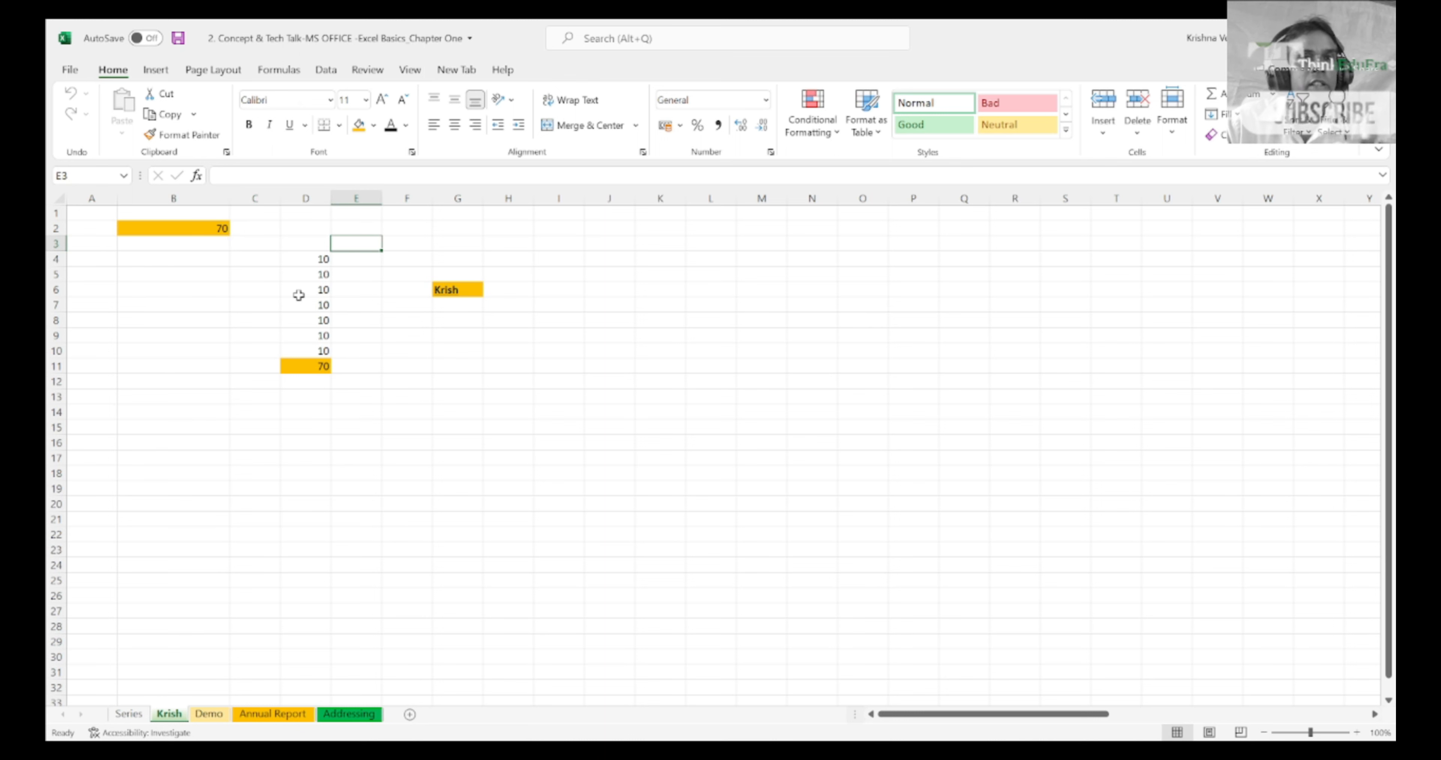
Step: Move back and forth along row 3 within columns A to E, finishing at cell A3
{"action": "key", "text": "Left"}
{"action": "key", "text": "Left"}
{"action": "key", "text": "Home"}
{"action": "key", "text": "Right"}
{"action": "key", "text": "Right"}
{"action": "key", "text": "Right"}
{"action": "key", "text": "Right"}
{"action": "key", "text": "Right"}
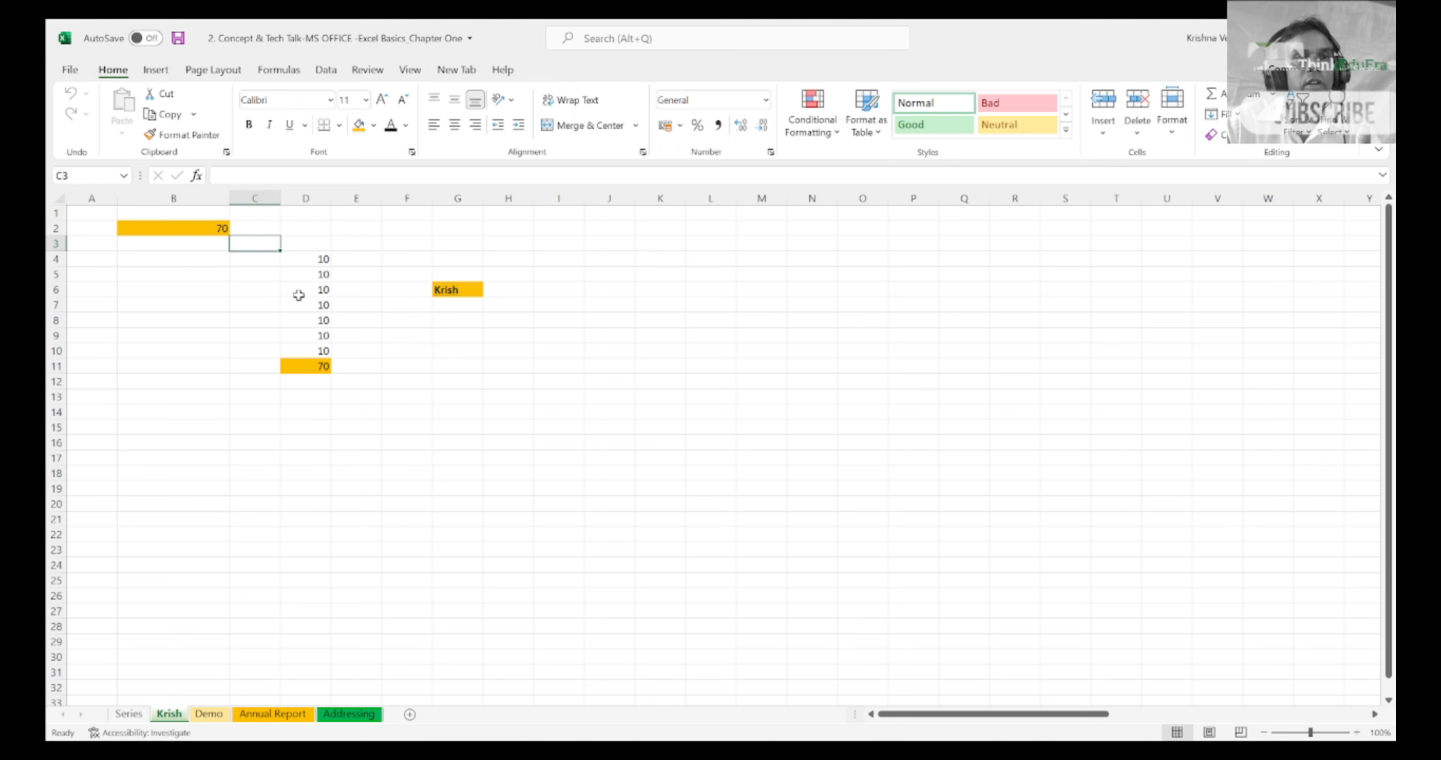
{"action": "key", "text": "Right"}
{"action": "key", "text": "Right"}
{"action": "key", "text": "Left"}
{"action": "key", "text": "Left"}
{"action": "key", "text": "Left"}
{"action": "key", "text": "Left"}
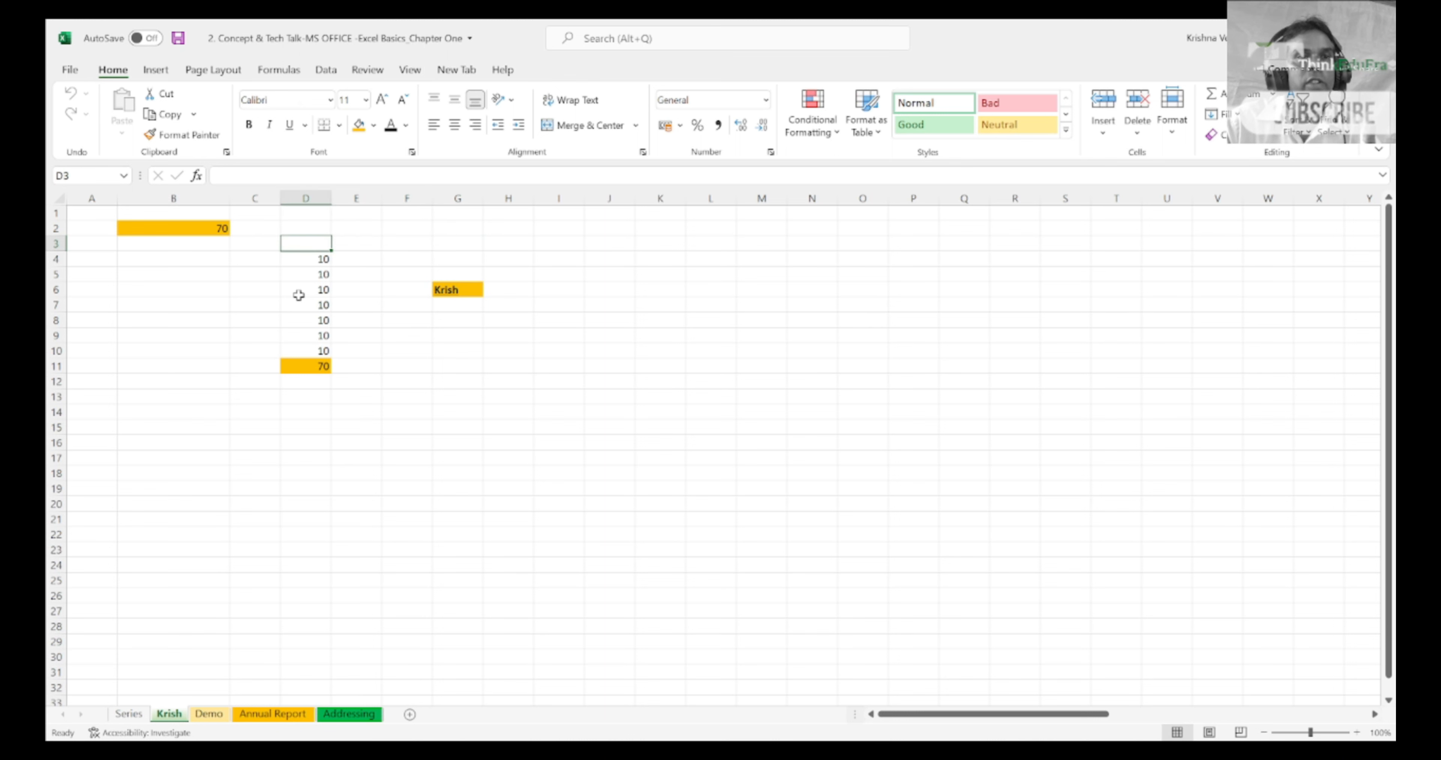
{"action": "key", "text": "Left"}
{"action": "key", "text": "Left"}
{"action": "key", "text": "Left"}
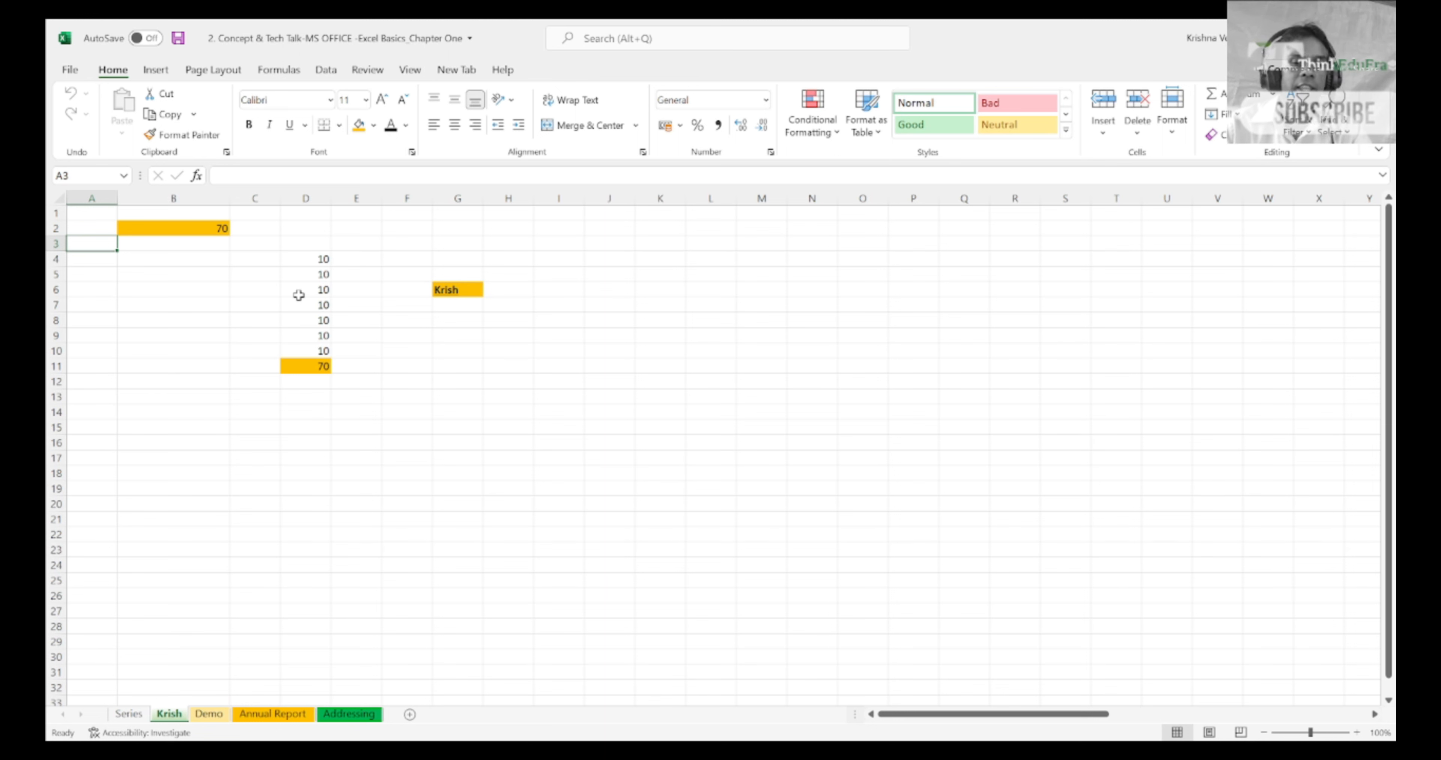
Step: Go to cell B2, and move across and down the sheet to cell J9
{"action": "key", "text": "Up"}
{"action": "key", "text": "Right"}
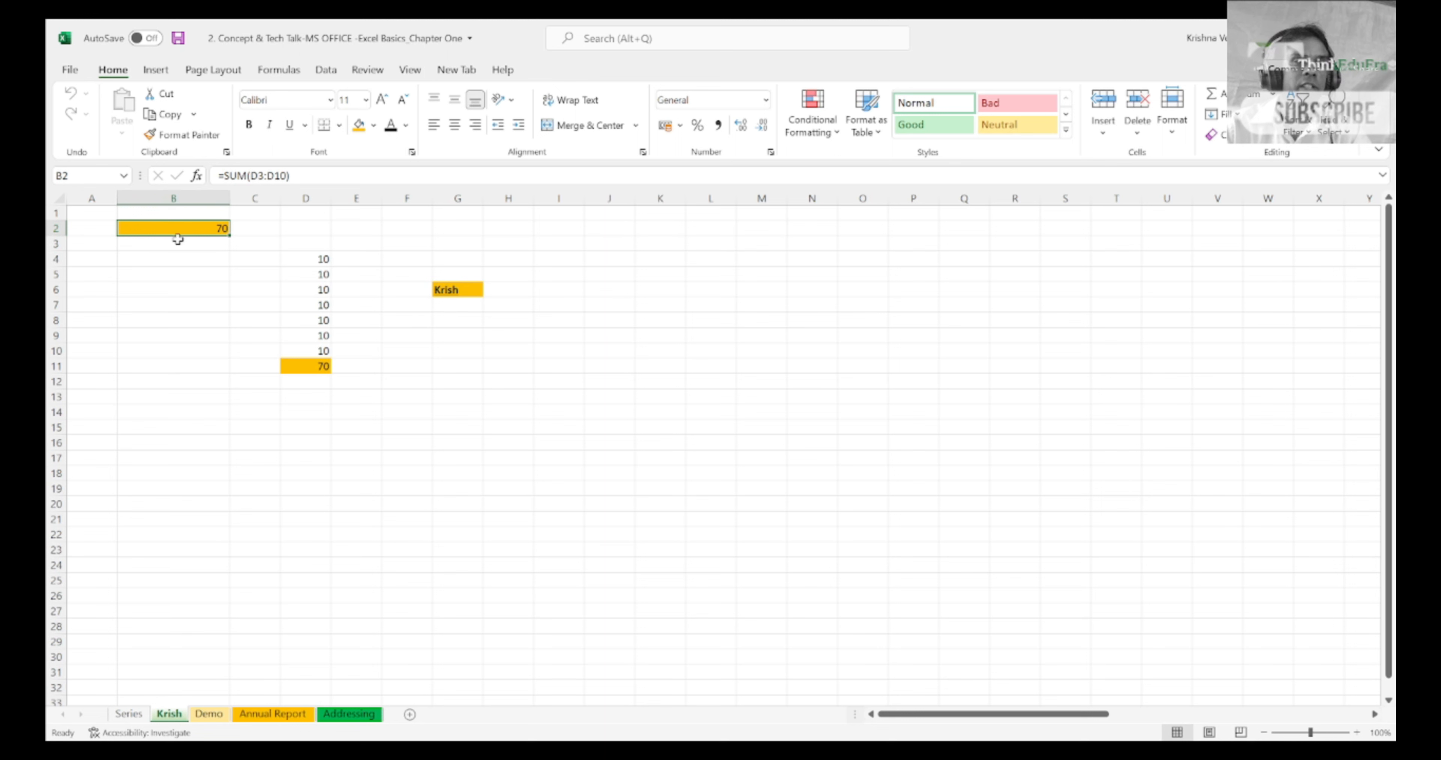
{"action": "key", "text": "Right"}
{"action": "key", "text": "Right"}
{"action": "key", "text": "Right"}
{"action": "key", "text": "Right"}
{"action": "key", "text": "Down"}
{"action": "key", "text": "Down"}
{"action": "key", "text": "Down"}
{"action": "key", "text": "Down"}
{"action": "key", "text": "Down"}
{"action": "key", "text": "Down"}
{"action": "key", "text": "Down"}
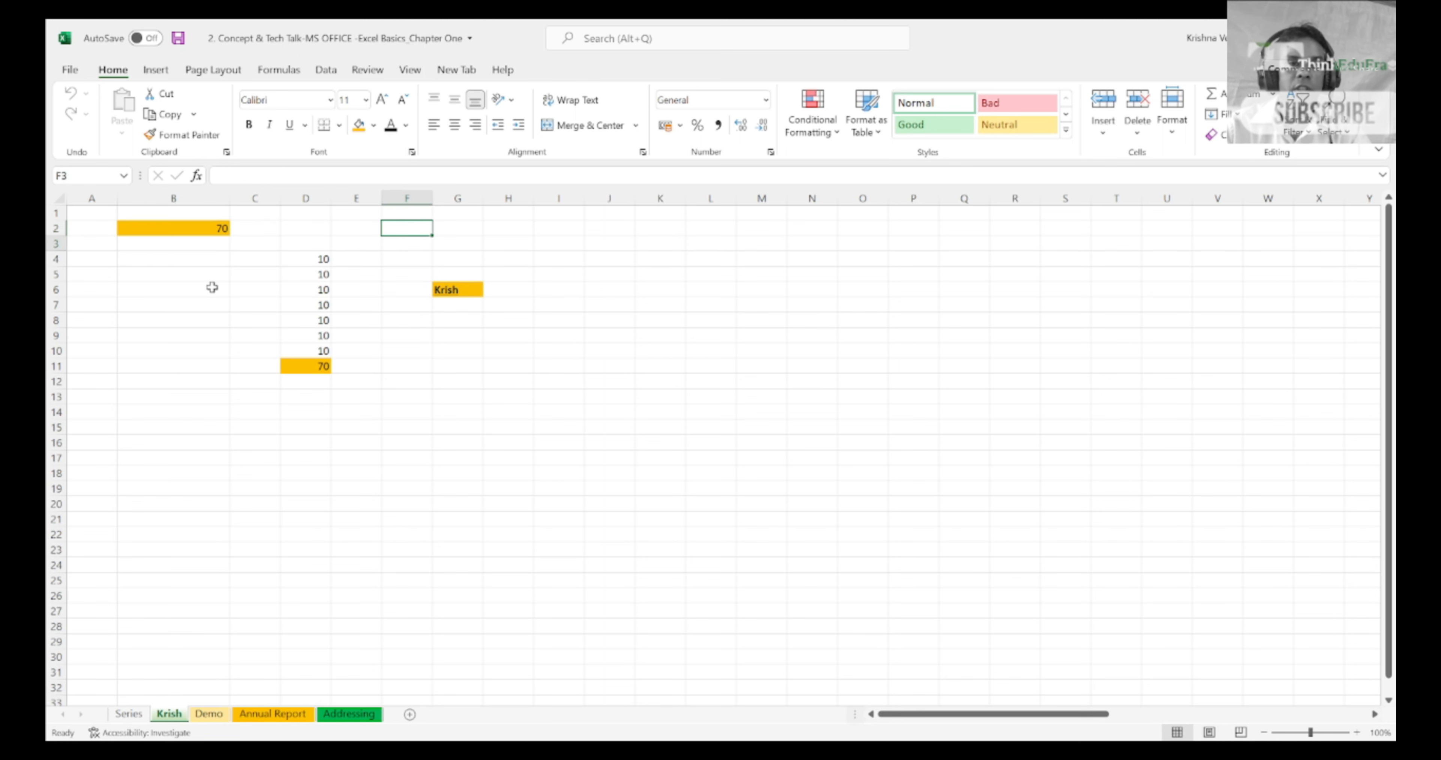
Step: Move around from cell J9 to cell L10 and continue down column L to cell L12
{"action": "key", "text": "Right"}
{"action": "key", "text": "Right"}
{"action": "key", "text": "Right"}
{"action": "key", "text": "Right"}
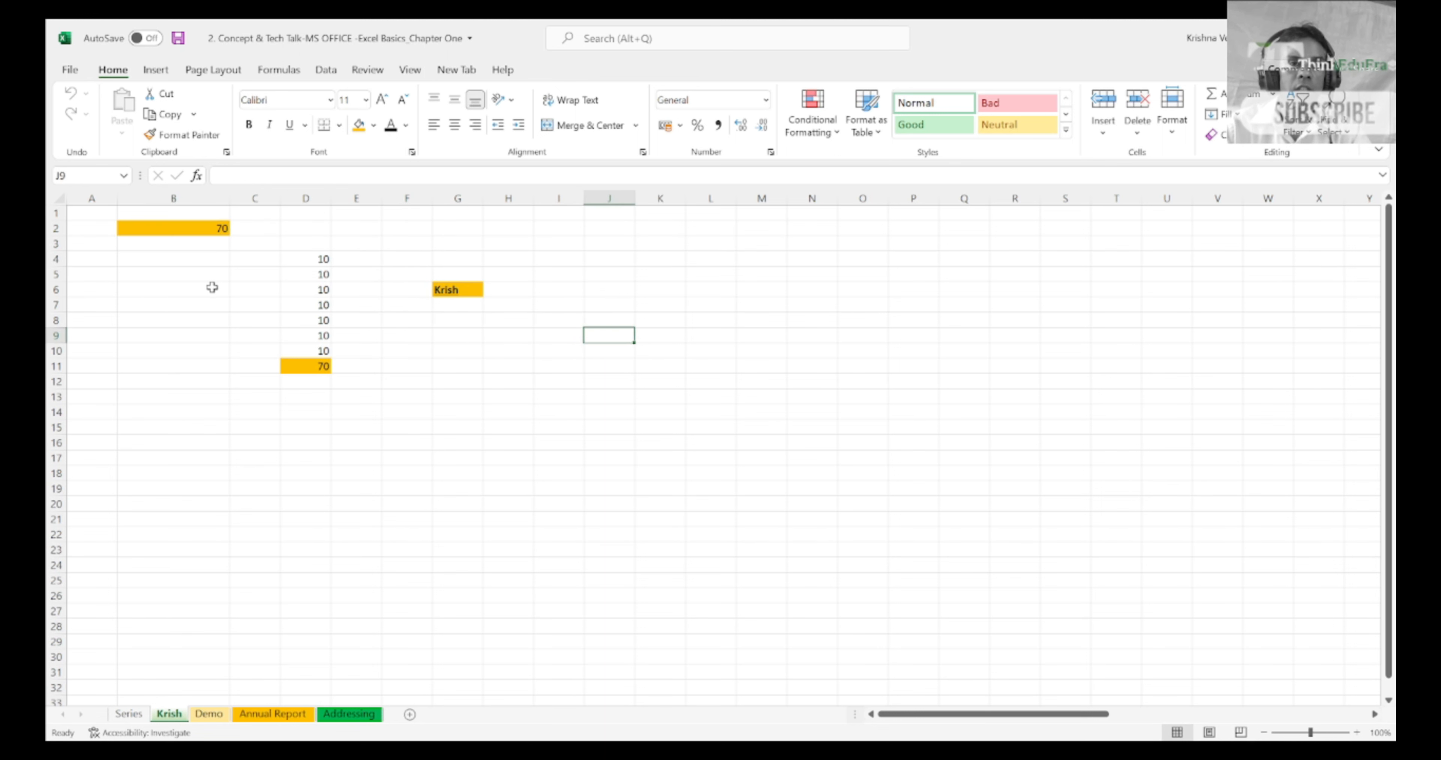
{"action": "key", "text": "Up"}
{"action": "key", "text": "Up"}
{"action": "key", "text": "Up"}
{"action": "key", "text": "Up"}
{"action": "key", "text": "Up"}
{"action": "key", "text": "Right"}
{"action": "key", "text": "Right"}
{"action": "key", "text": "Down"}
{"action": "key", "text": "Down"}
{"action": "key", "text": "Down"}
{"action": "key", "text": "Down"}
{"action": "key", "text": "Down"}
{"action": "key", "text": "Down"}
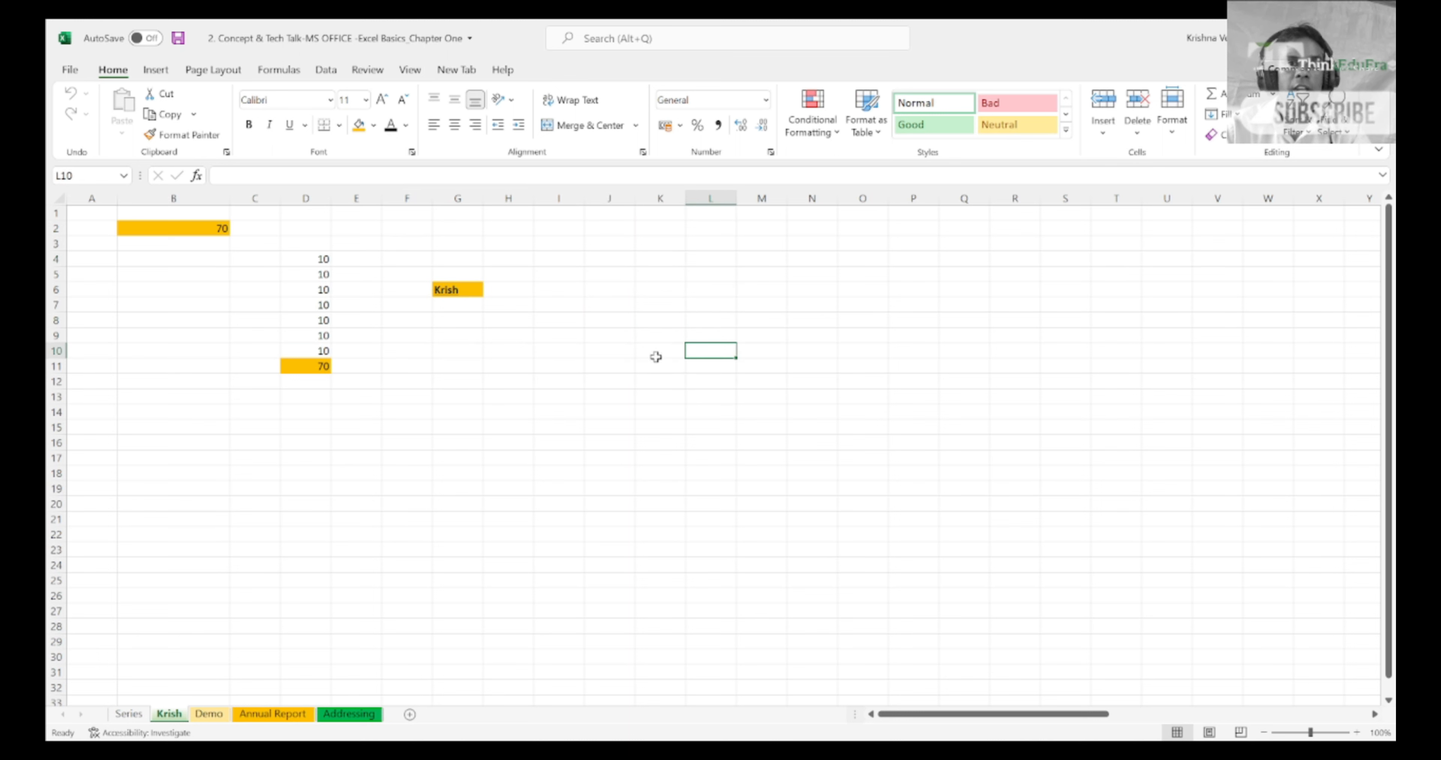
{"action": "key", "text": "Down"}
{"action": "key", "text": "Down"}
{"action": "key", "text": "Down"}
{"action": "key", "text": "Down"}
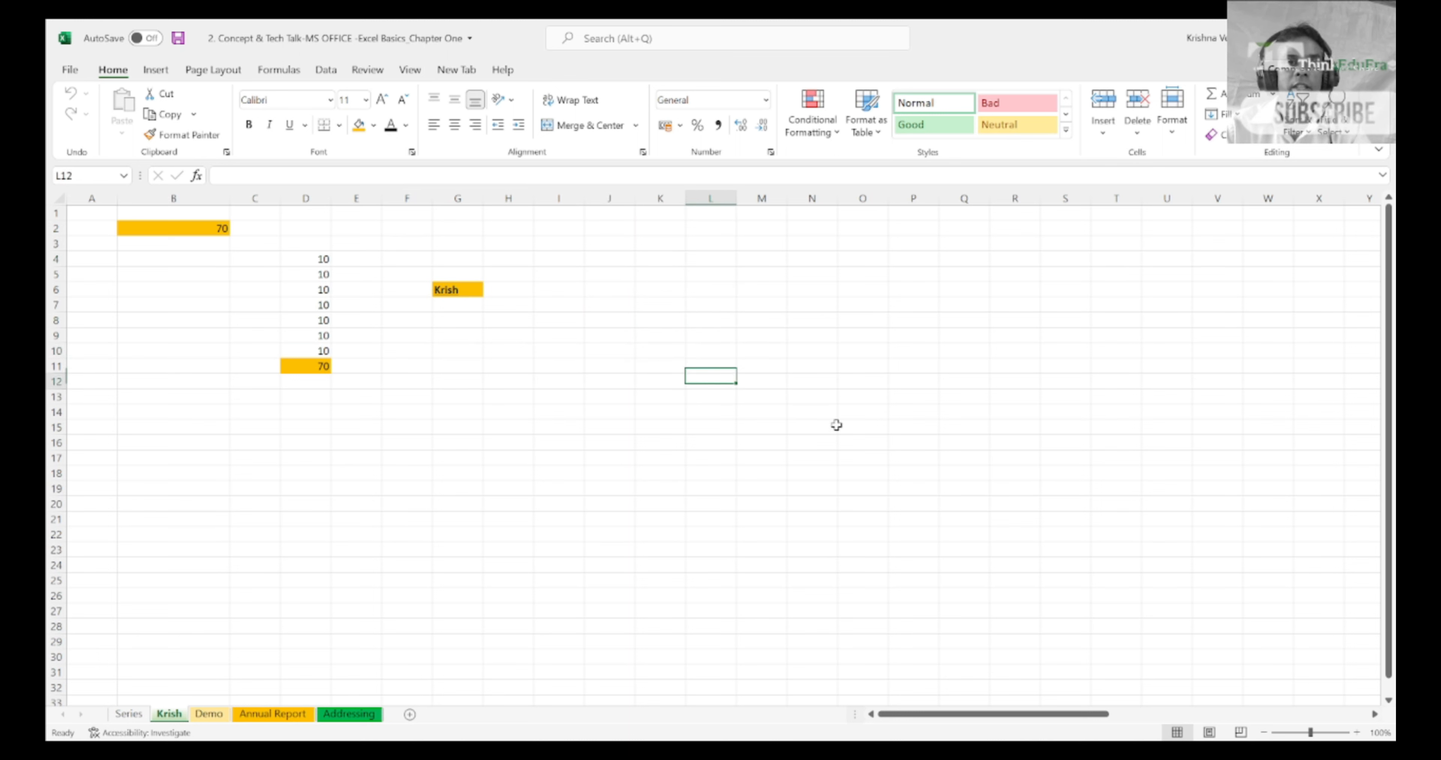
Step: Move to cell F14 and back across the sheet to cell L15
{"action": "key", "text": "Left"}
{"action": "key", "text": "Left"}
{"action": "key", "text": "Left"}
{"action": "key", "text": "Left"}
{"action": "key", "text": "Left"}
{"action": "key", "text": "Left"}
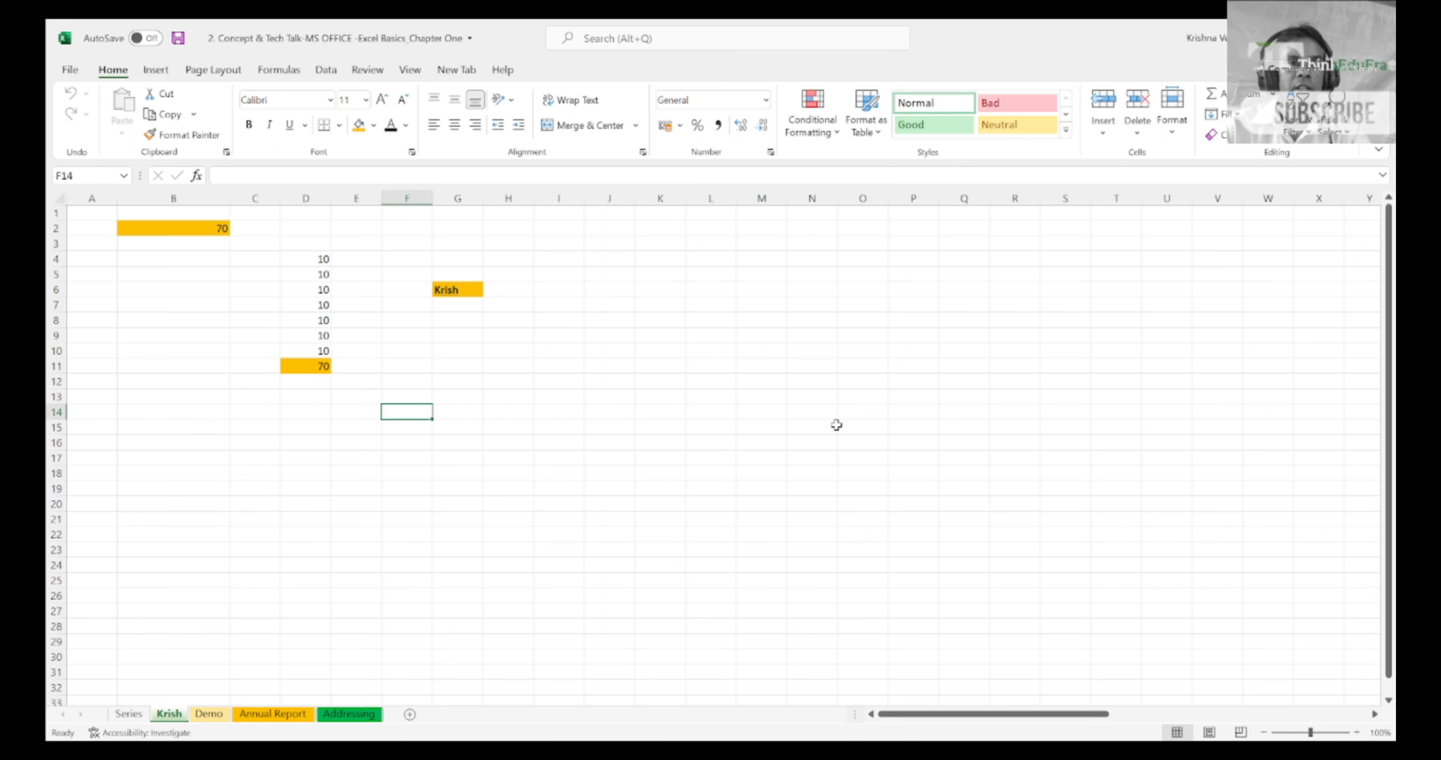
{"action": "key", "text": "Right"}
{"action": "key", "text": "Right"}
{"action": "key", "text": "Right"}
{"action": "key", "text": "Right"}
{"action": "key", "text": "Right"}
{"action": "key", "text": "Right"}
{"action": "key", "text": "Down"}
{"action": "key", "text": "Down"}
{"action": "key", "text": "Down"}
{"action": "key", "text": "Down"}
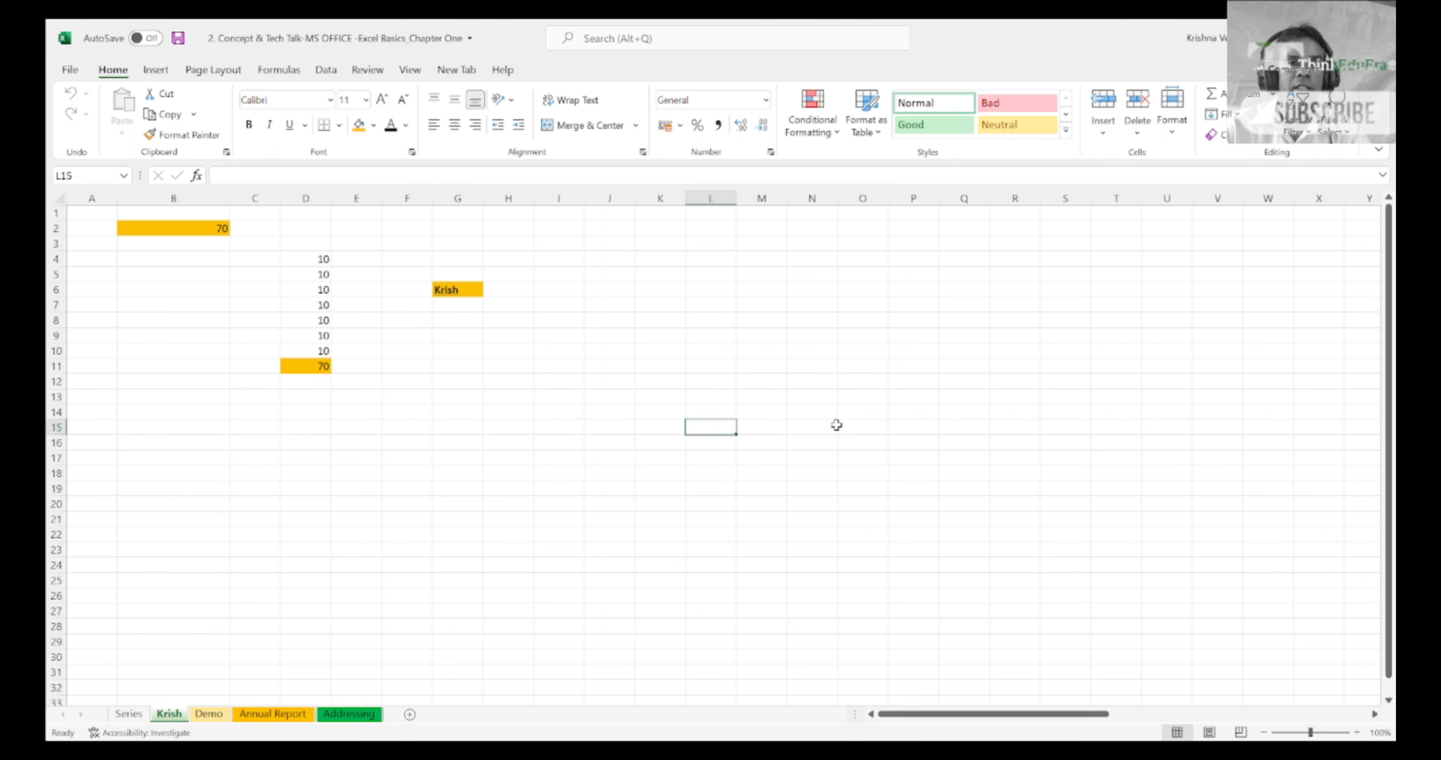
Step: Move to cell E18, and from there to cell H17
{"action": "key", "text": "Left"}
{"action": "key", "text": "Left"}
{"action": "key", "text": "Left"}
{"action": "key", "text": "Left"}
{"action": "key", "text": "Left"}
{"action": "key", "text": "Left"}
{"action": "key", "text": "Left"}
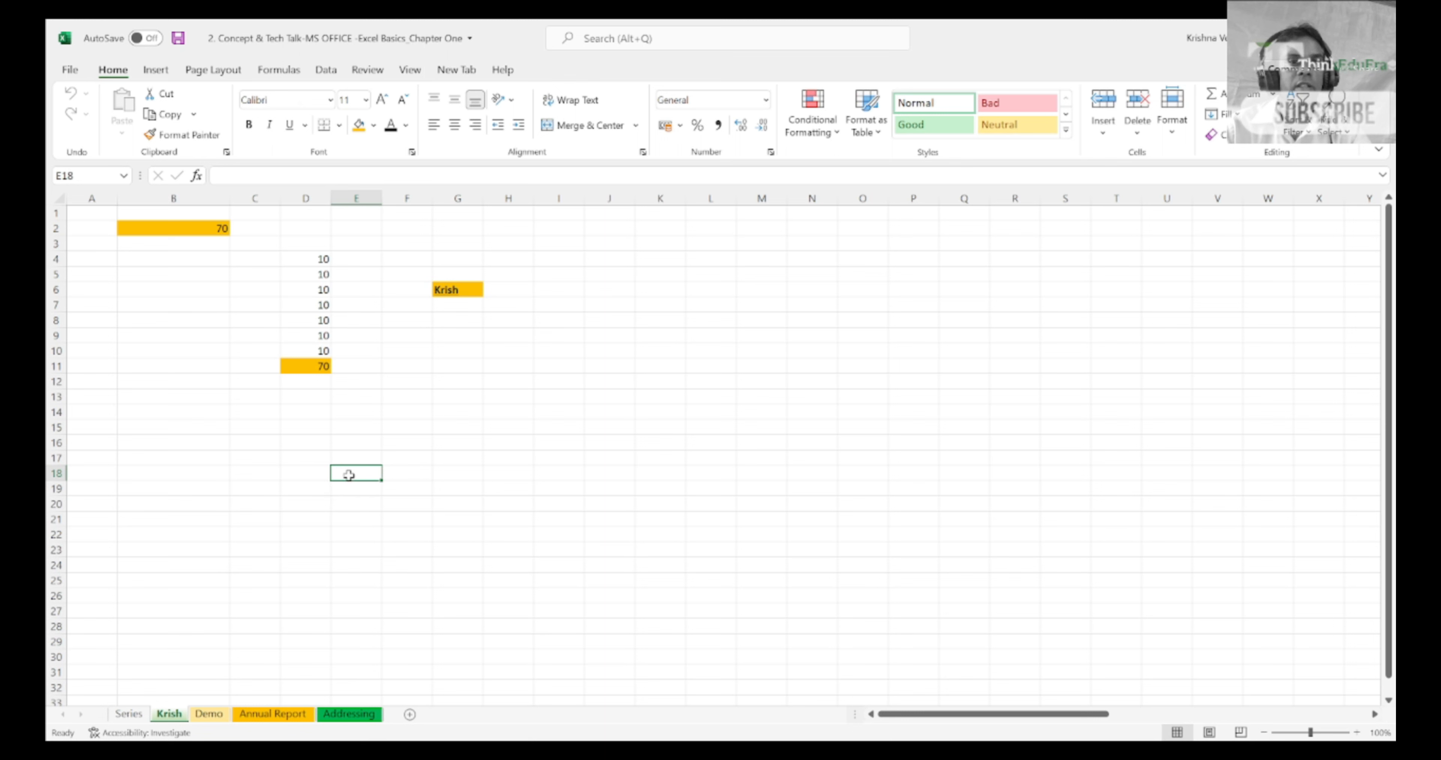
{"action": "key", "text": "Right"}
{"action": "key", "text": "Right"}
{"action": "key", "text": "Right"}
{"action": "key", "text": "Up"}
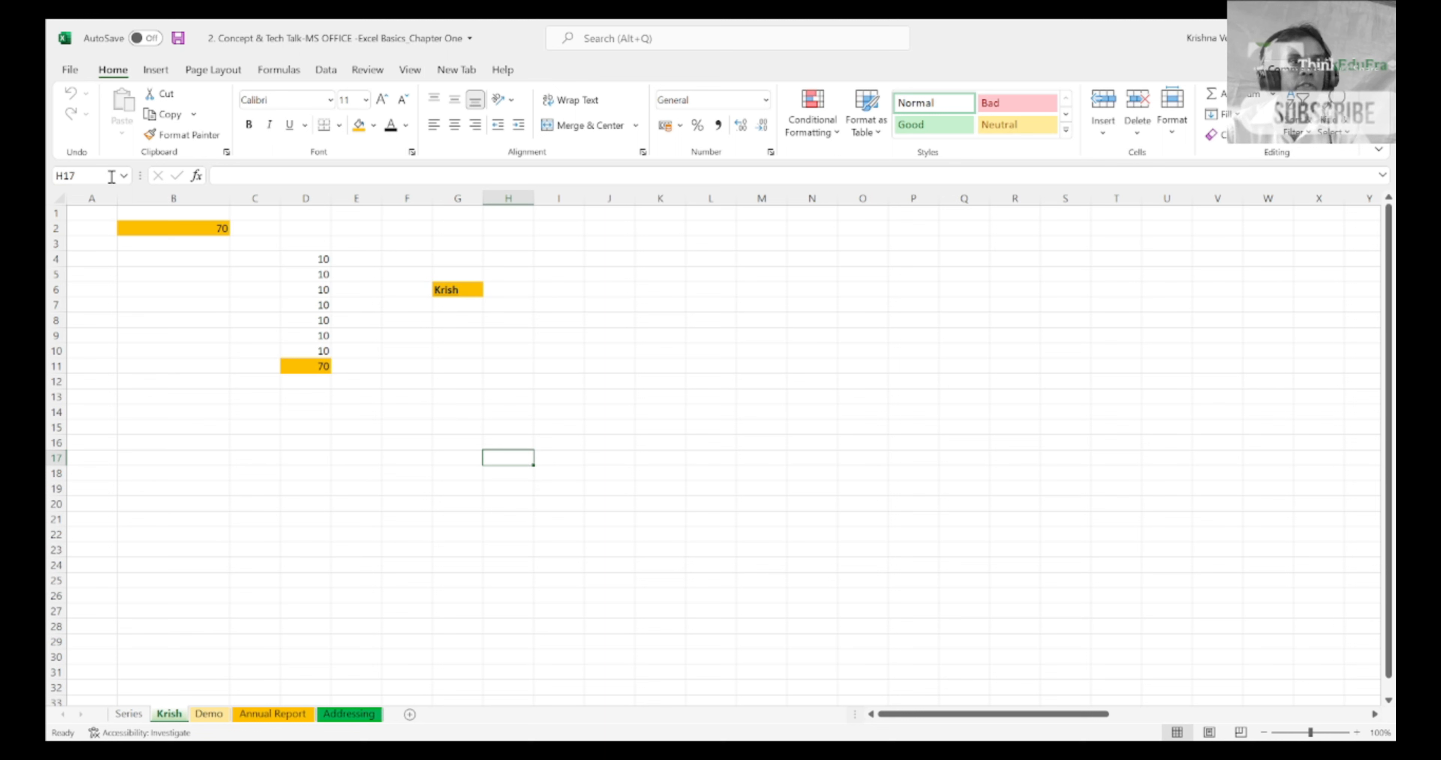
Step: Check the address of cell H17 in the Name Box and move up column H to cell H5
{"action": "left_click", "coordinate": [84, 176]}
{"action": "left_click", "coordinate": [91, 176]}
{"action": "left_click", "coordinate": [499, 454]}
{"action": "key", "text": "Up"}
{"action": "key", "text": "Up"}
{"action": "key", "text": "Up"}
{"action": "key", "text": "Up"}
{"action": "key", "text": "Up"}
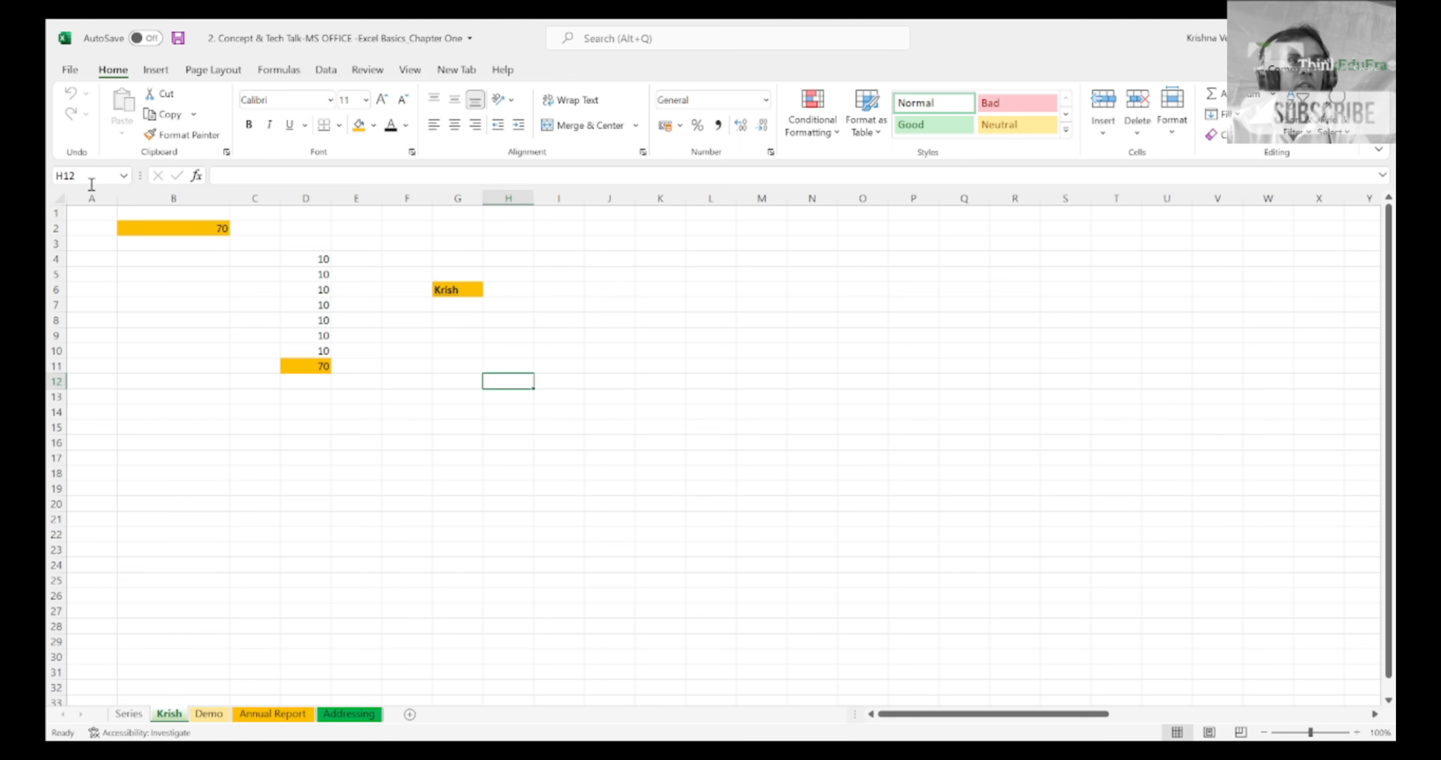
{"action": "key", "text": "Up"}
{"action": "key", "text": "Up"}
{"action": "key", "text": "Up"}
{"action": "key", "text": "Up"}
{"action": "key", "text": "Up"}
{"action": "key", "text": "Up"}
{"action": "key", "text": "Up"}
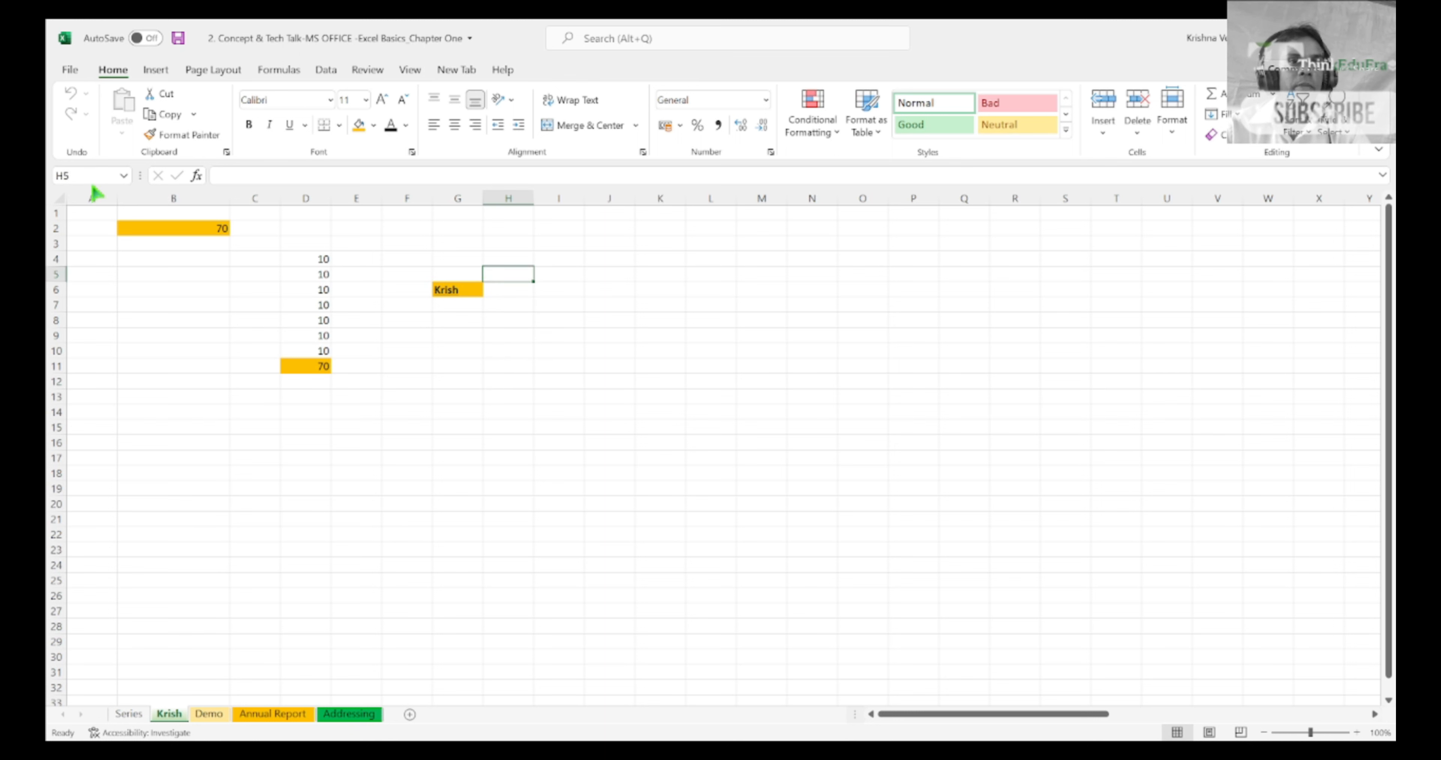
Step: Go to the filled cell G6, and from there to cell D5
{"action": "key", "text": "Down"}
{"action": "key", "text": "Left"}
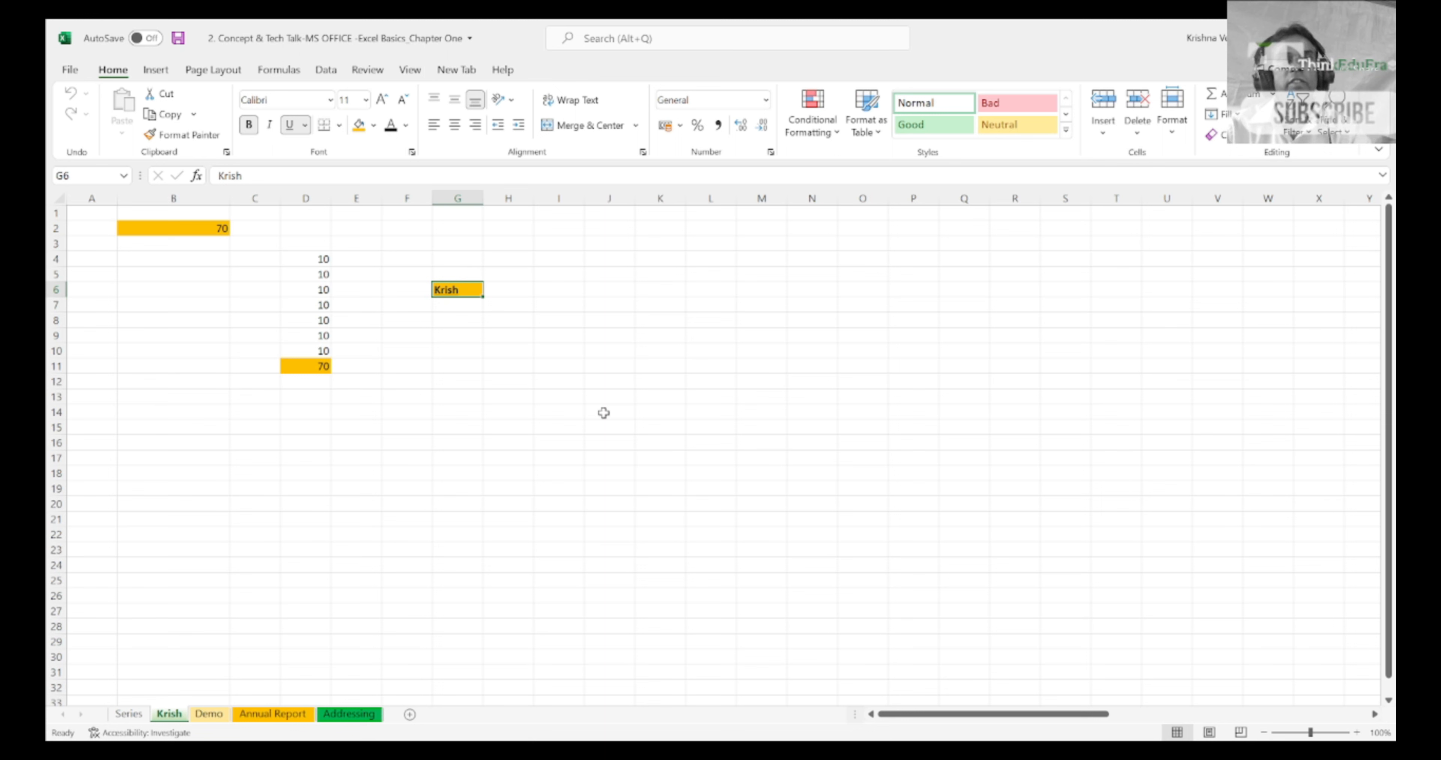
{"action": "key", "text": "Left"}
{"action": "key", "text": "Left"}
{"action": "key", "text": "Up"}
{"action": "key", "text": "Left"}
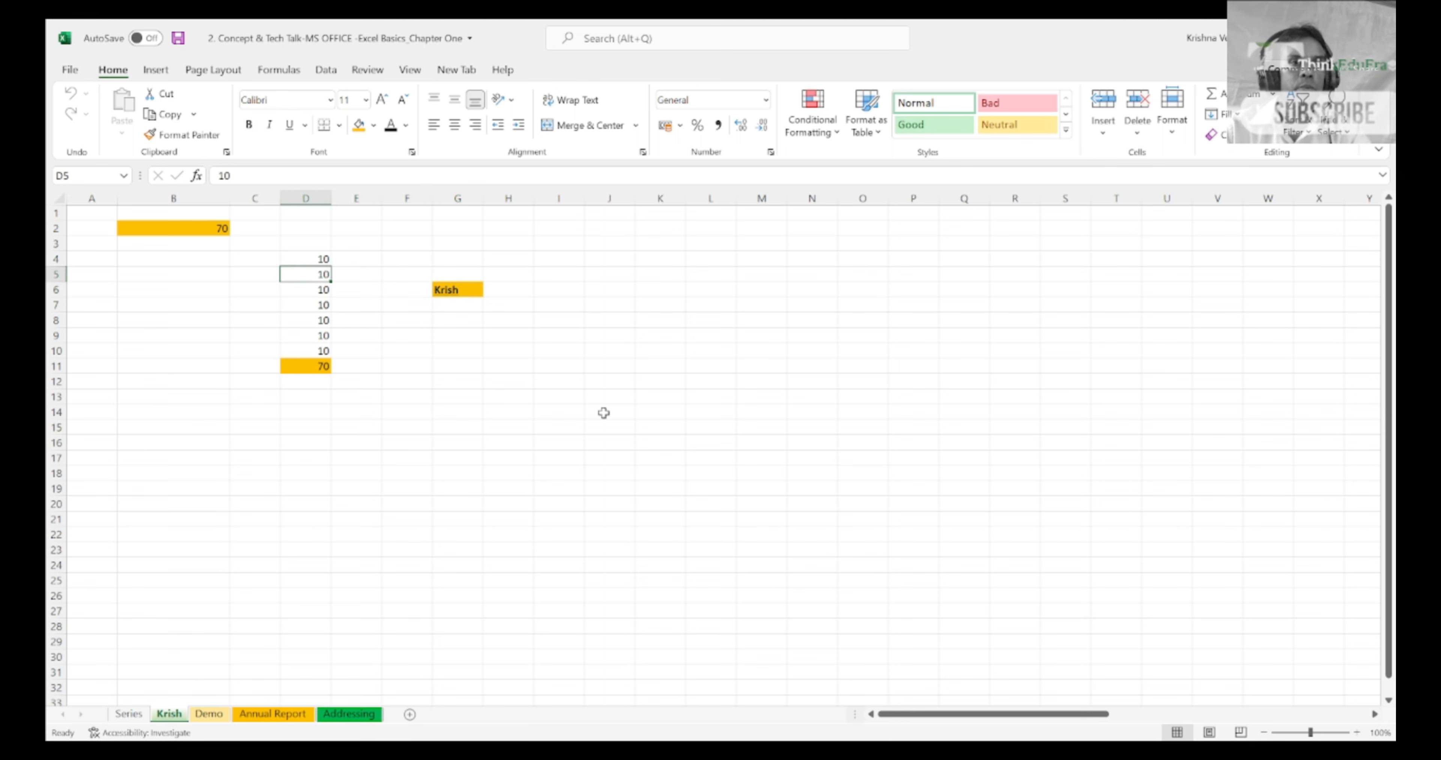
Step: Enter 10 in cell D4 and 11 in cell D5
{"action": "key", "text": "Up"}
{"action": "type", "text": "11"}
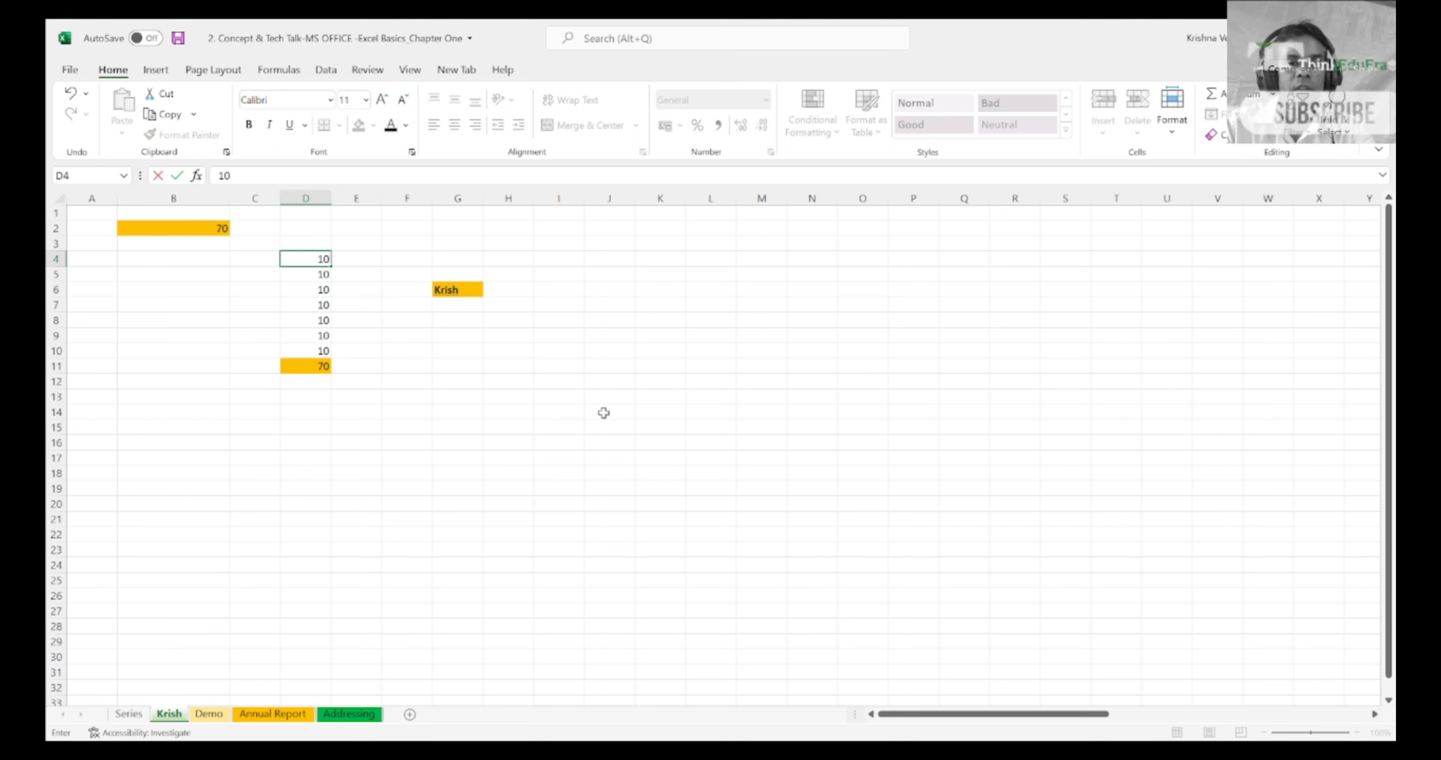
{"action": "key", "text": "Return"}
{"action": "key", "text": "Up"}
{"action": "key", "text": "Down"}
{"action": "type", "text": "11"}
{"action": "key", "text": "Return"}
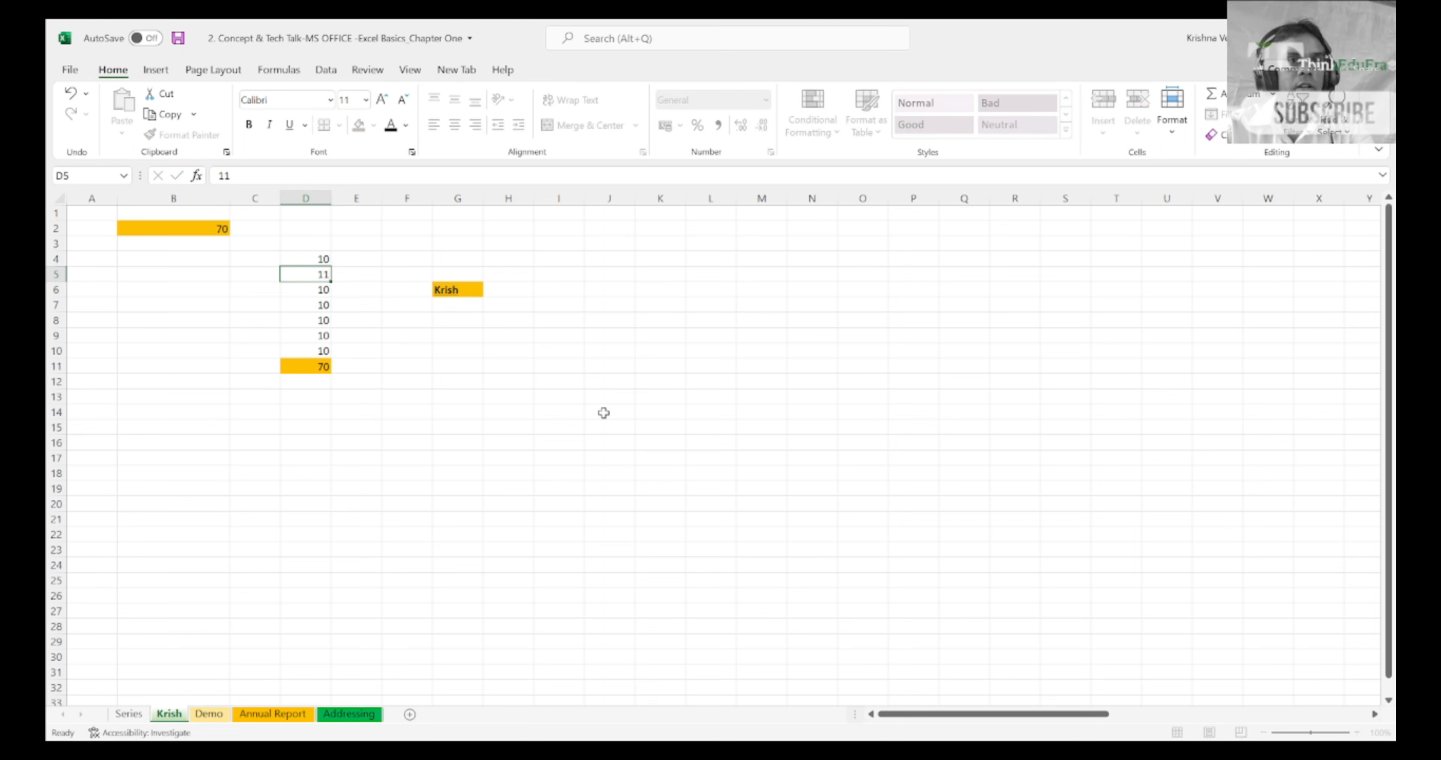
Step: Extend the series from cells D4:D5 down to cell D10 with AutoFill
{"action": "key", "text": "Up"}
{"action": "key", "text": "shift+Down"}
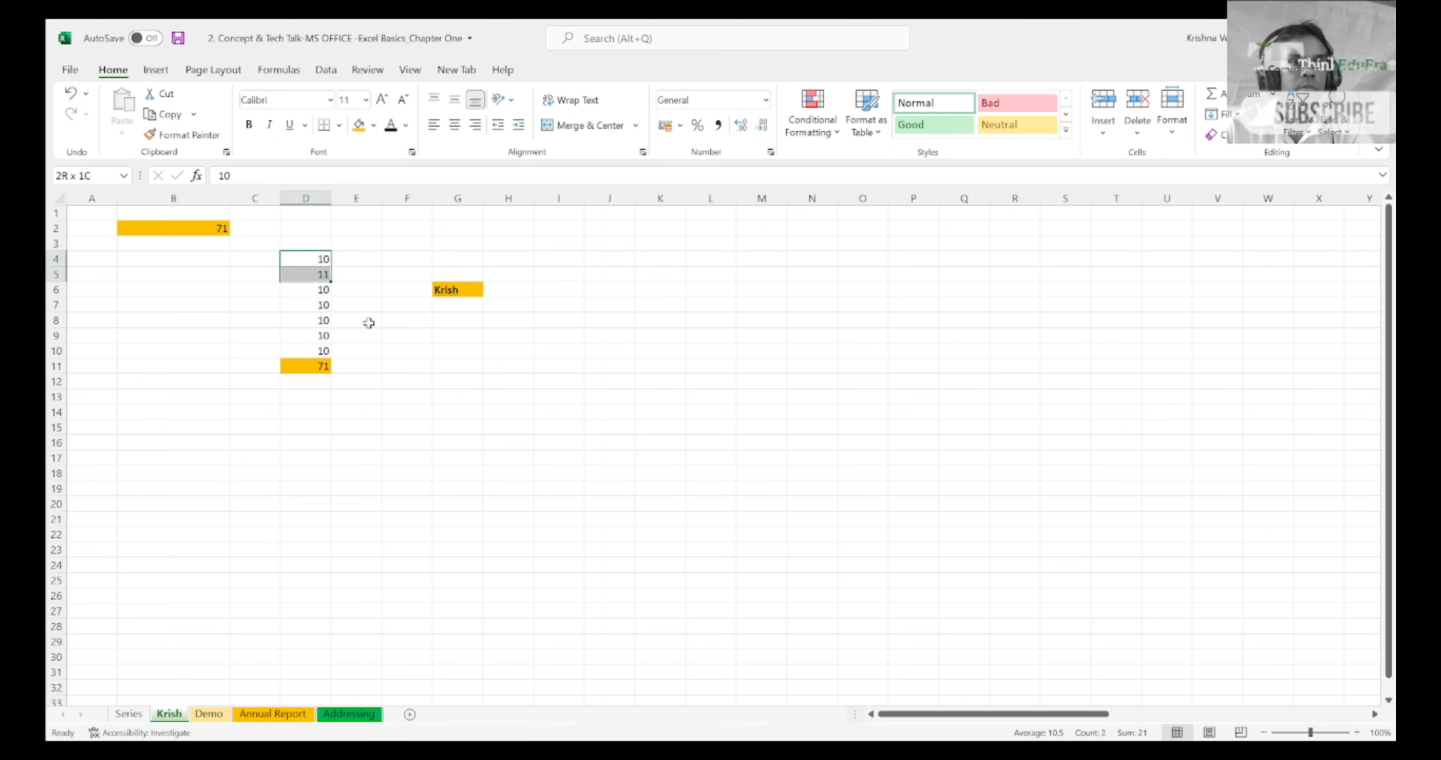
{"action": "left_click_drag", "start_coordinate": [330, 281], "coordinate": [335, 361]}
{"action": "left_click", "coordinate": [446, 331]}
Step: Return to cell D4 and select the numbers in column D from D4 down to D9
{"action": "left_click", "coordinate": [312, 261]}
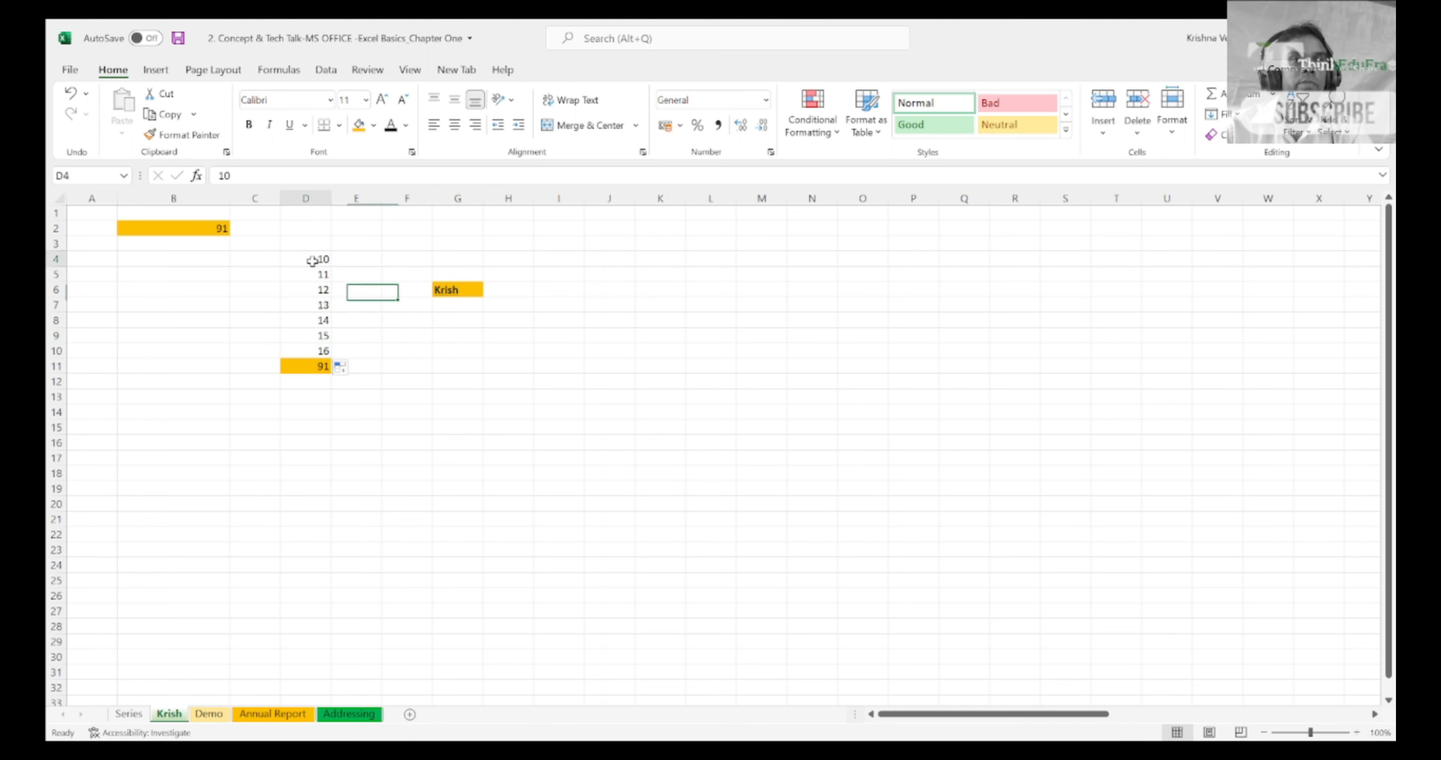
{"action": "left_click_drag", "start_coordinate": [313, 261], "coordinate": [1148, 660]}
{"action": "key", "text": "Down"}
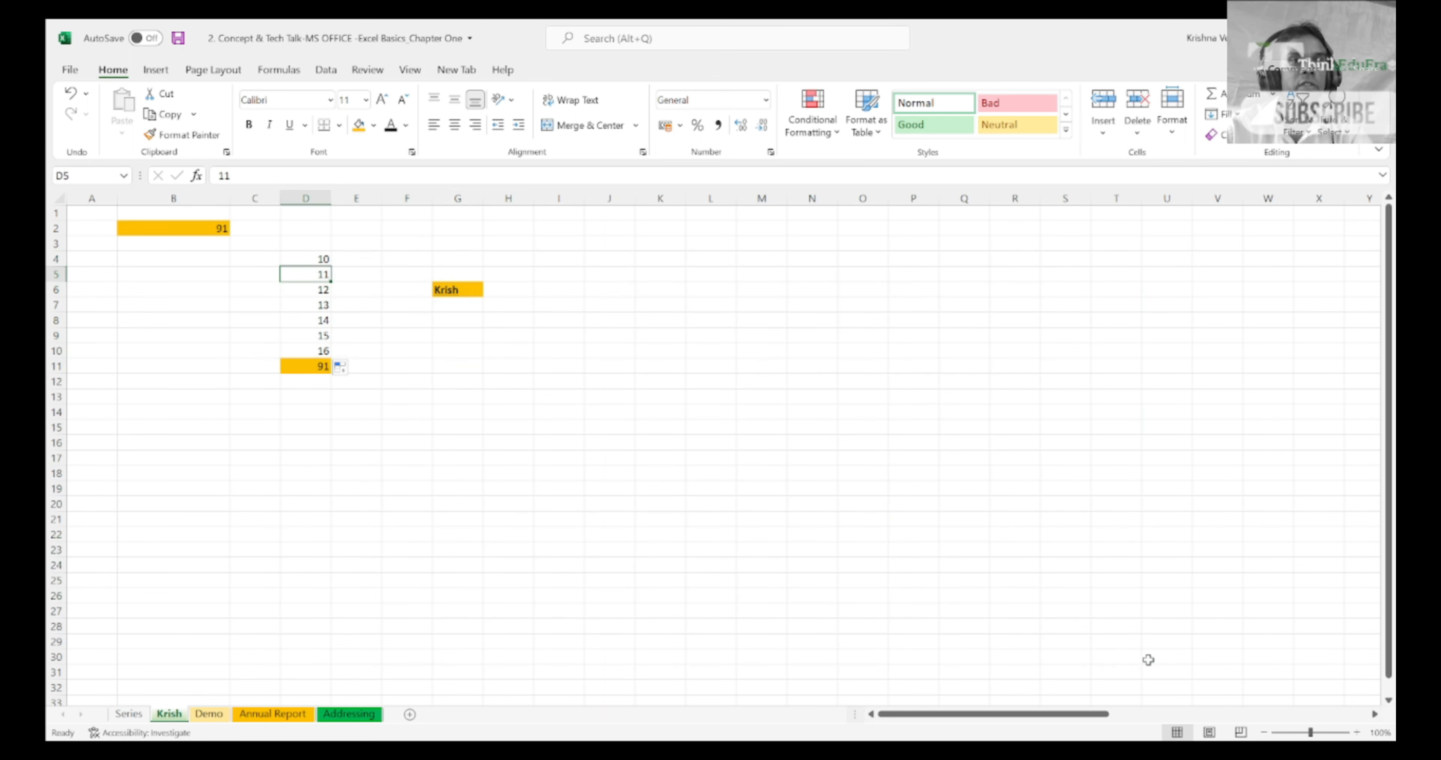
{"action": "key", "text": "Up"}
{"action": "key", "text": "shift+Down"}
{"action": "key", "text": "shift+Down"}
{"action": "key", "text": "shift+Down"}
{"action": "key", "text": "shift+Down"}
{"action": "key", "text": "shift+Down"}
{"action": "key", "text": "shift+Down"}
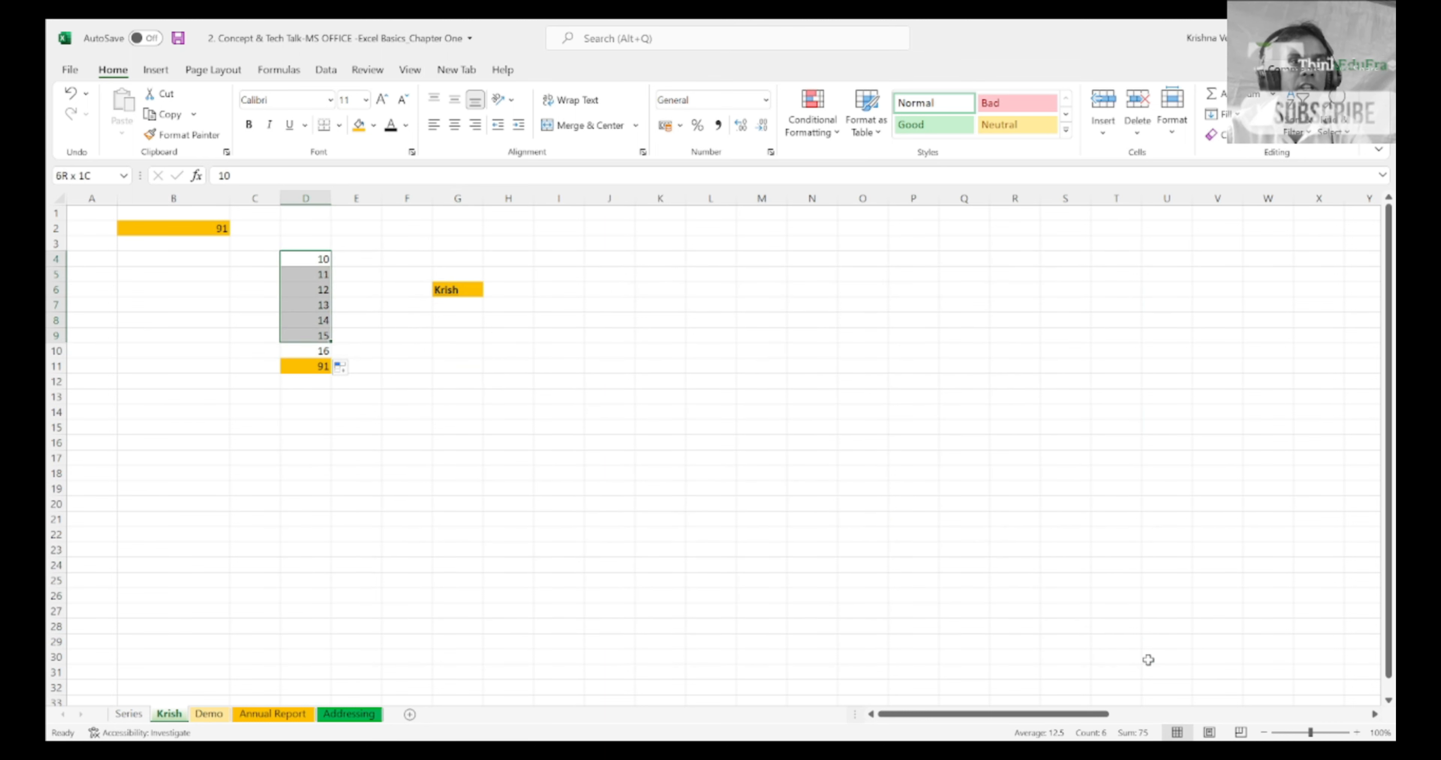
Step: Go to the total in cell D11 and inspect its SUM formula in the cell without changing it
{"action": "key", "text": "Down"}
{"action": "key", "text": "Down"}
{"action": "key", "text": "Down"}
{"action": "key", "text": "Down"}
{"action": "key", "text": "Down"}
{"action": "key", "text": "Down"}
{"action": "key", "text": "Down"}
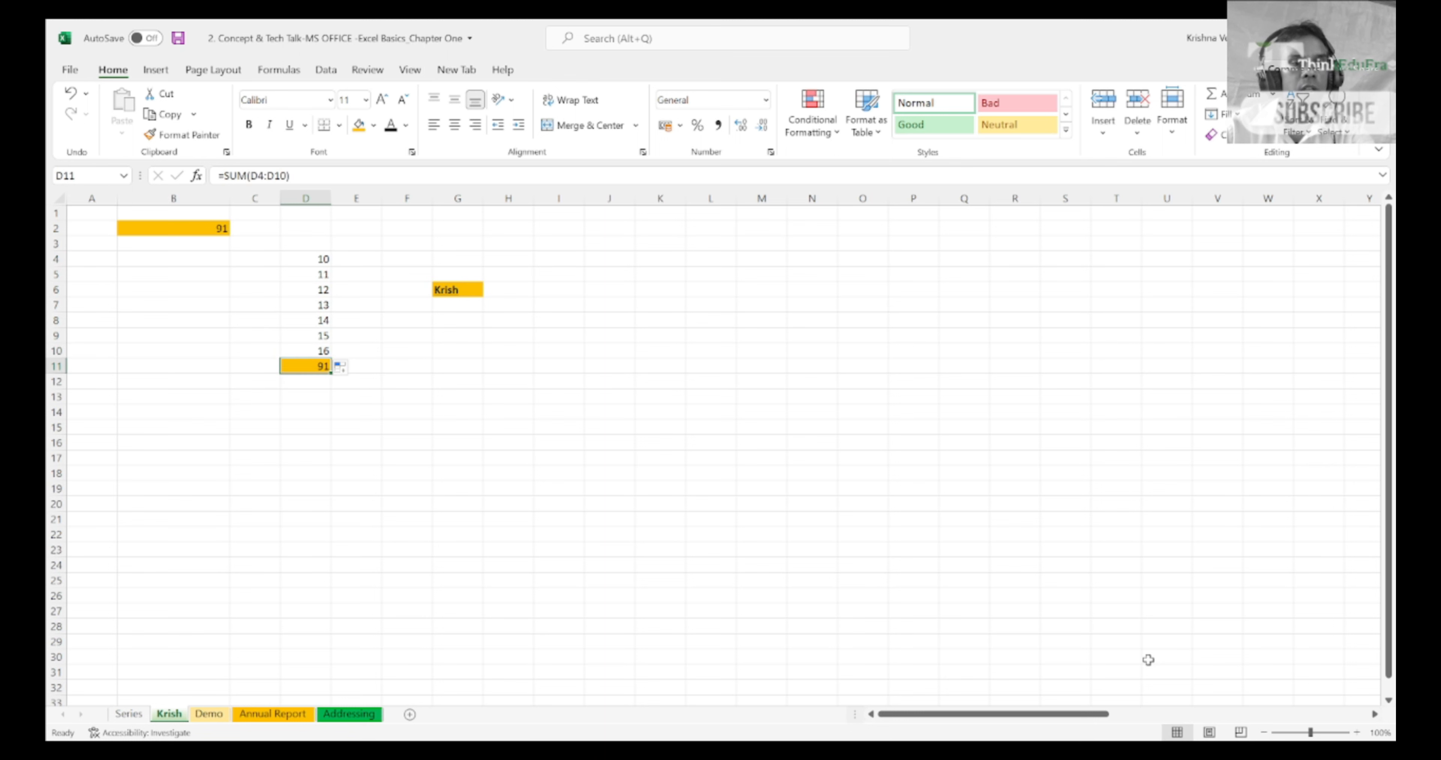
{"action": "key", "text": "F2"}
{"action": "key", "text": "Return"}
{"action": "key", "text": "Up"}
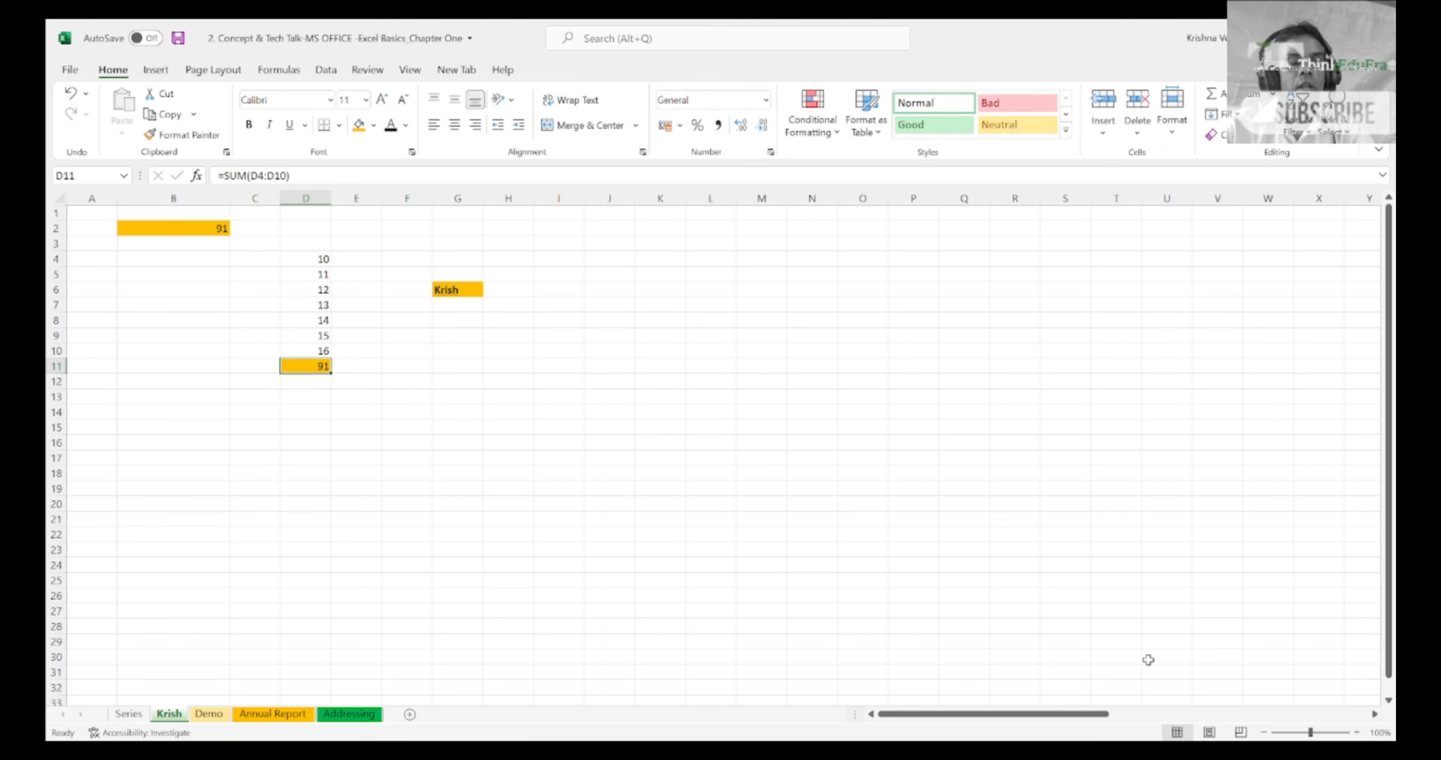
Step: Move through the numbers in column D, check the content of D4 in the formula bar, and select the total in D11
{"action": "key", "text": "Up"}
{"action": "key", "text": "Up"}
{"action": "key", "text": "Up"}
{"action": "key", "text": "Up"}
{"action": "key", "text": "Up"}
{"action": "key", "text": "Up"}
{"action": "key", "text": "Up"}
{"action": "key", "text": "Up"}
{"action": "key", "text": "Up"}
{"action": "key", "text": "Up"}
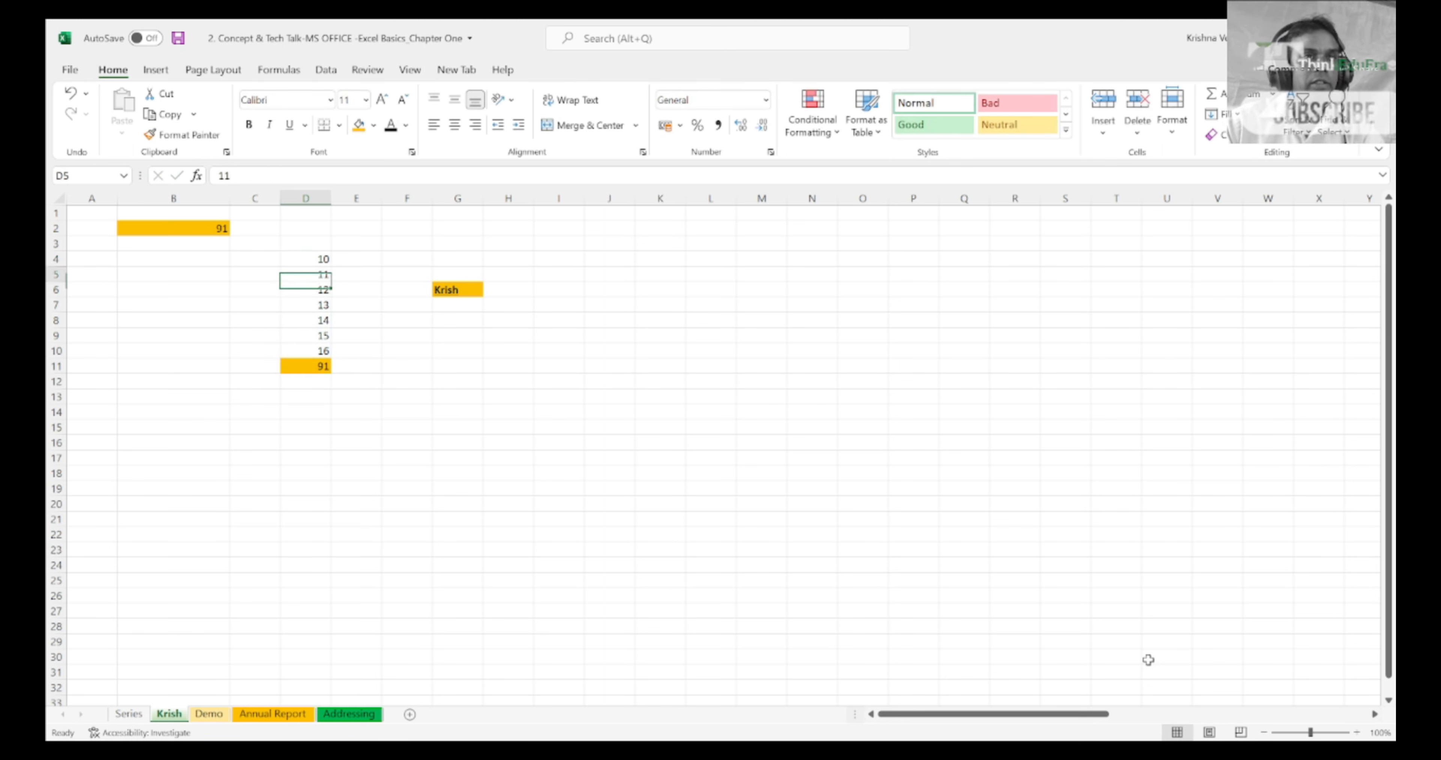
{"action": "key", "text": "Down"}
{"action": "key", "text": "Down"}
{"action": "key", "text": "Down"}
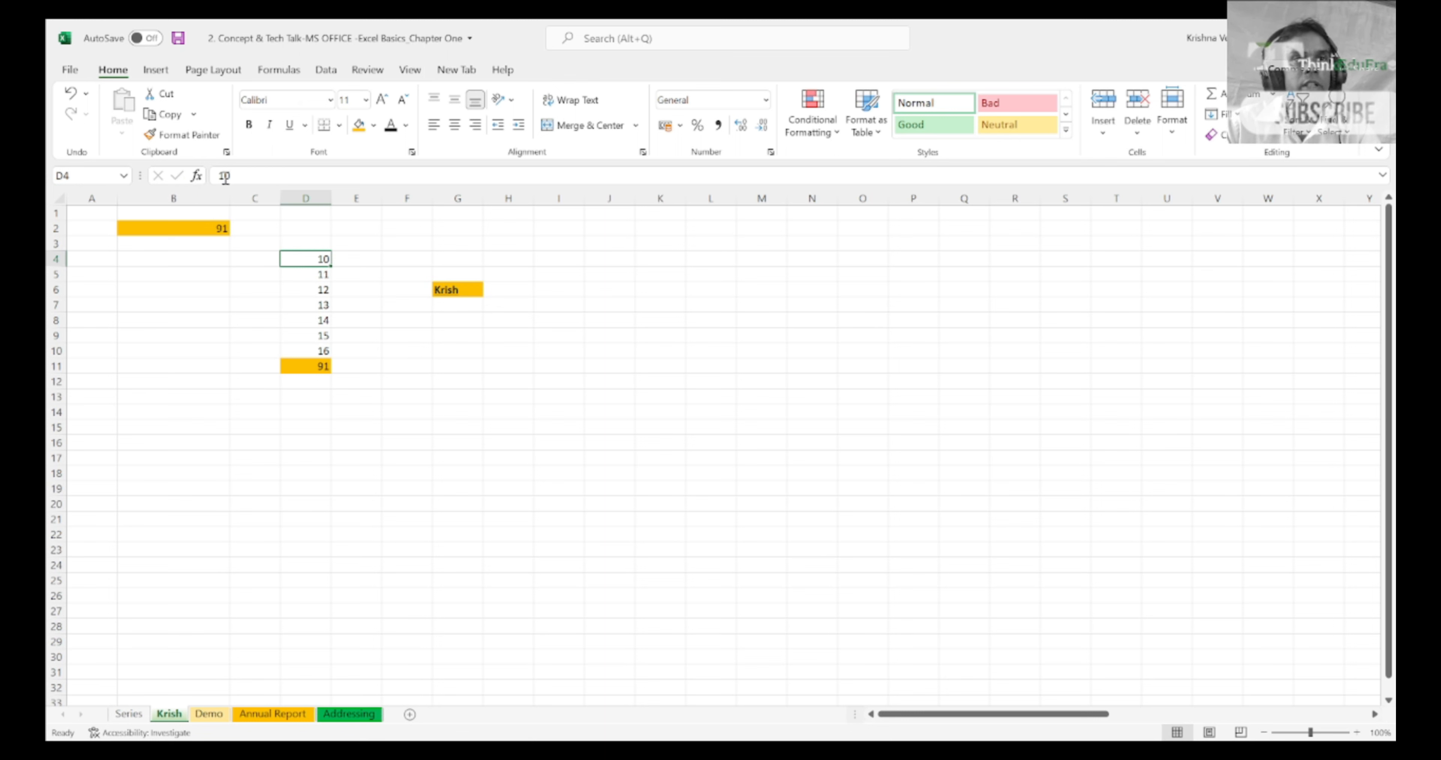
{"action": "left_click", "coordinate": [249, 175]}
{"action": "key", "text": "Escape"}
{"action": "left_click", "coordinate": [309, 368]}
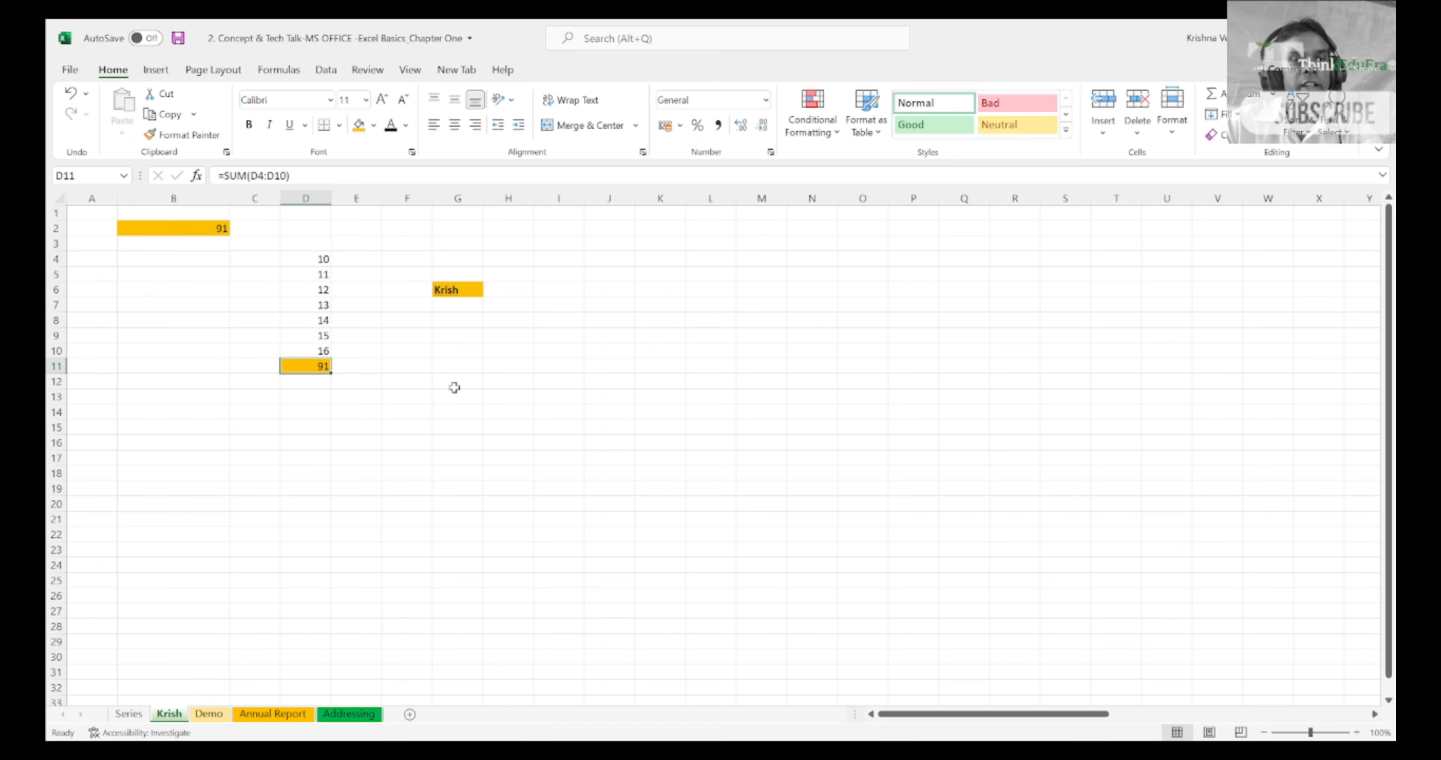
Step: Show the SUM formula of cell D11 with its referenced range and leave it unchanged
{"action": "key", "text": "F2"}
{"action": "key", "text": "Escape"}
{"action": "type", "text": "="}
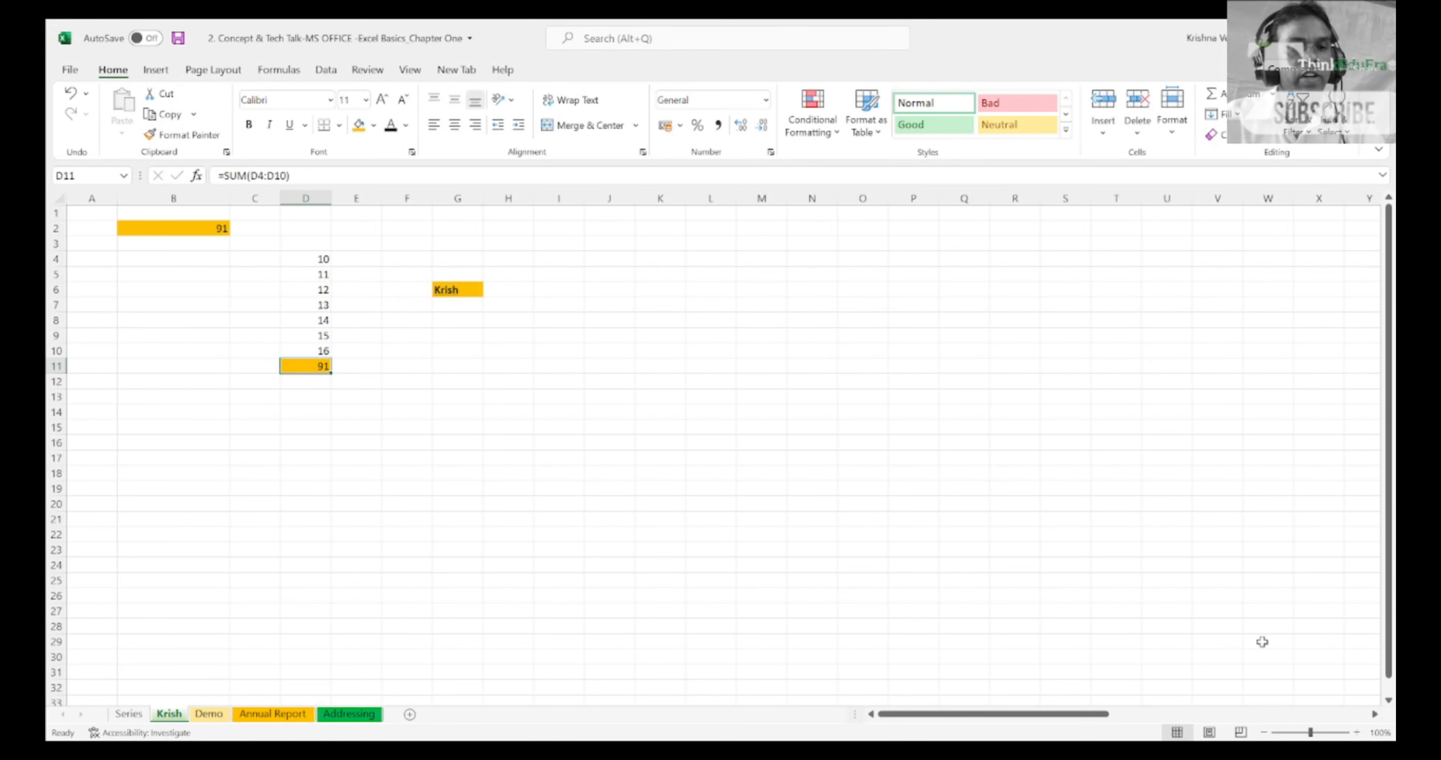
{"action": "key", "text": "F2"}
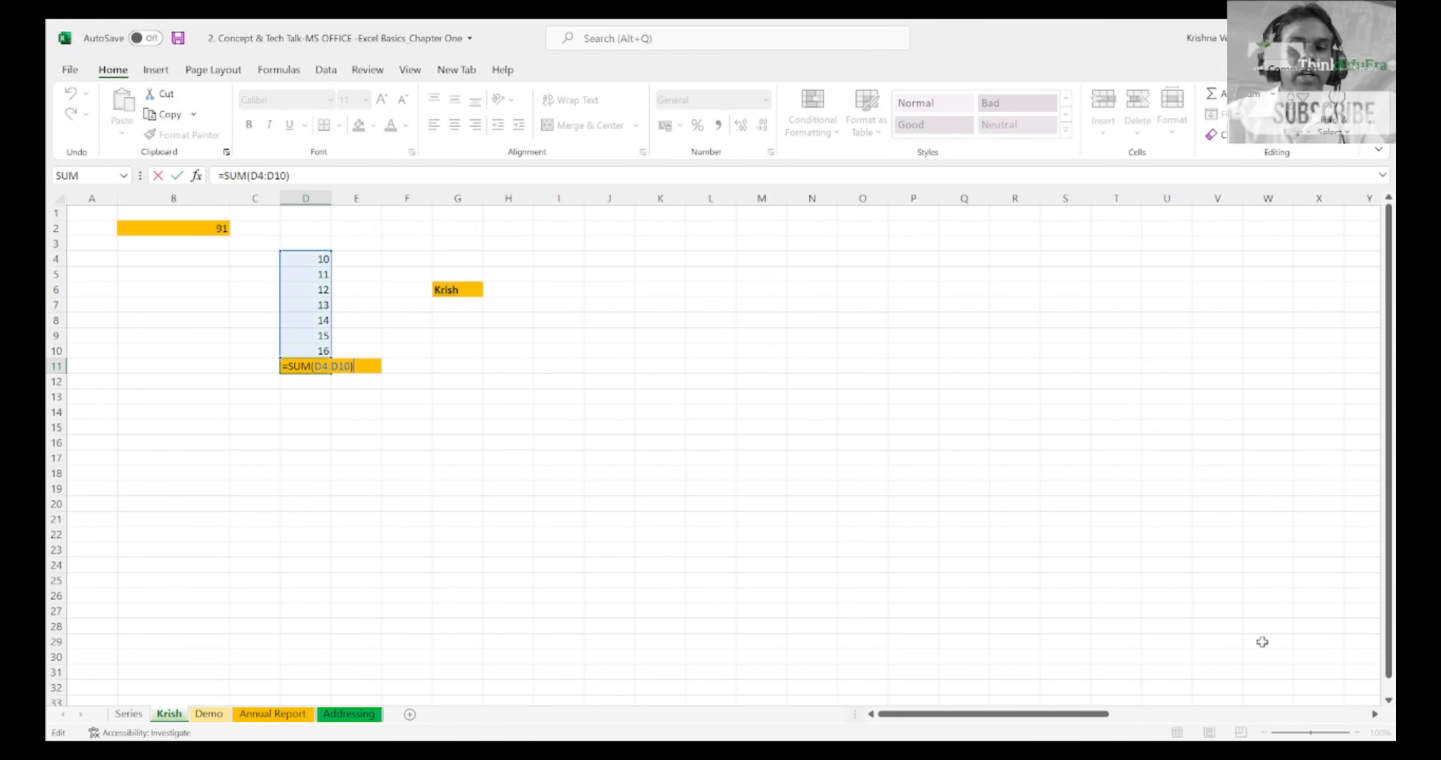
{"action": "key", "text": "Return"}
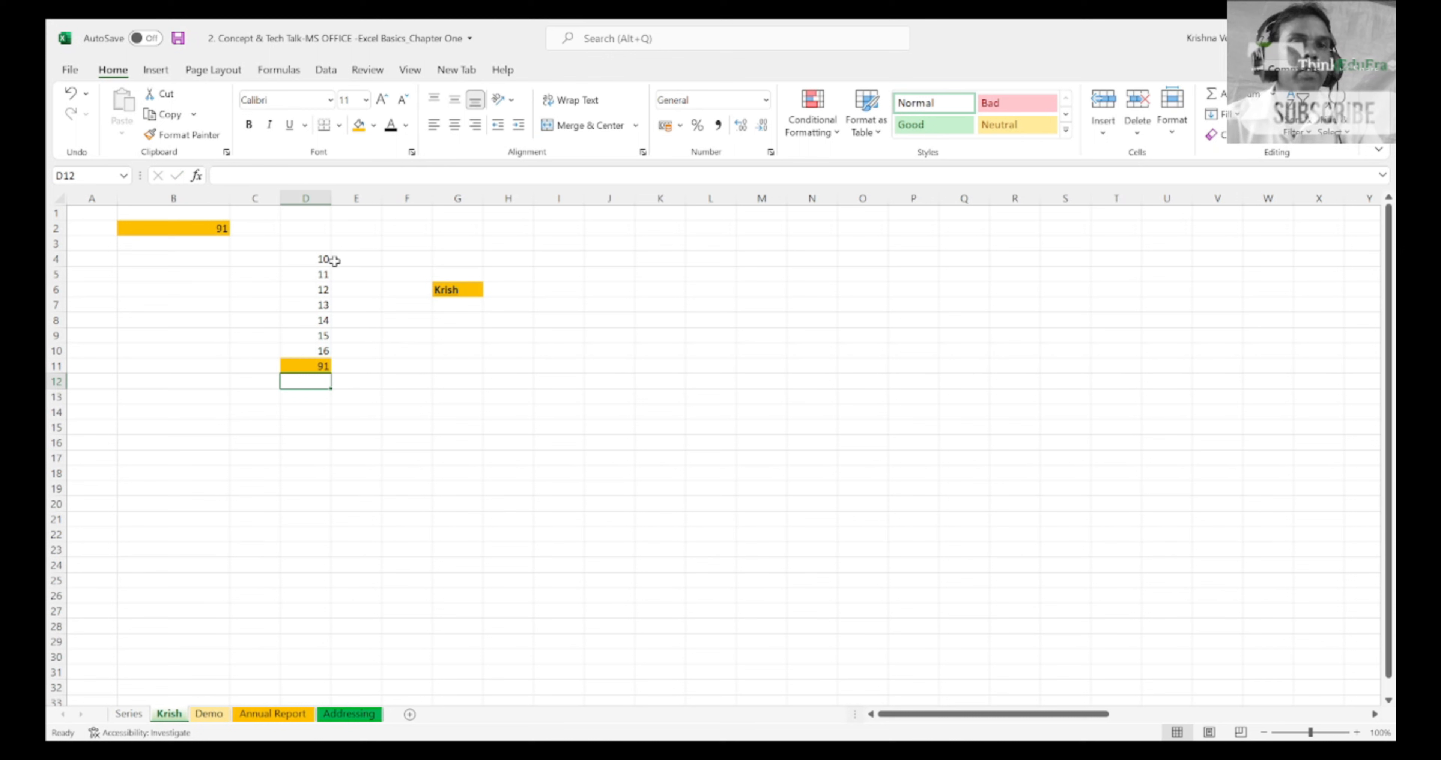
Step: Compare the plain number in cell D4 with the formula in D11, examining that formula in the cell and in the formula bar
{"action": "left_click", "coordinate": [322, 260]}
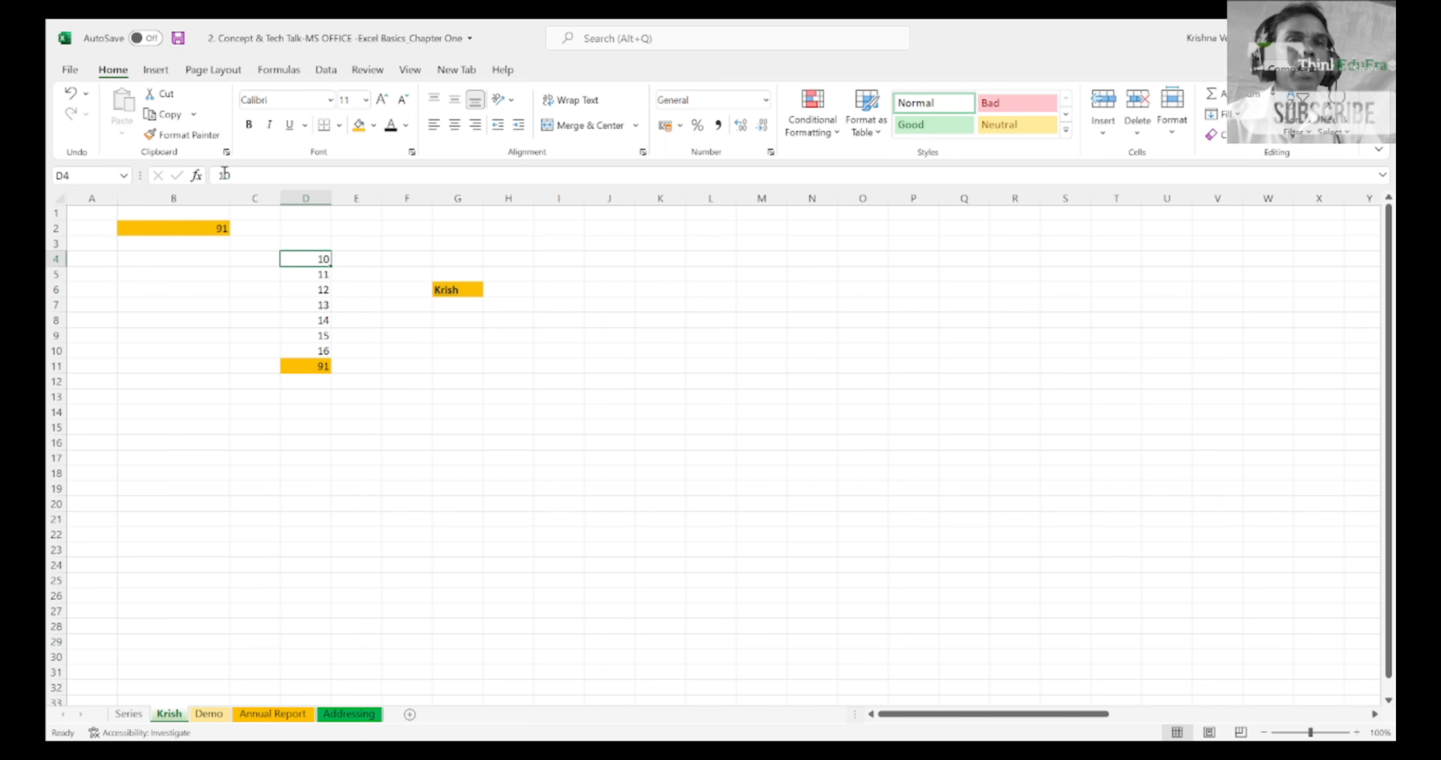
{"action": "left_click", "coordinate": [324, 366]}
{"action": "key", "text": "F2"}
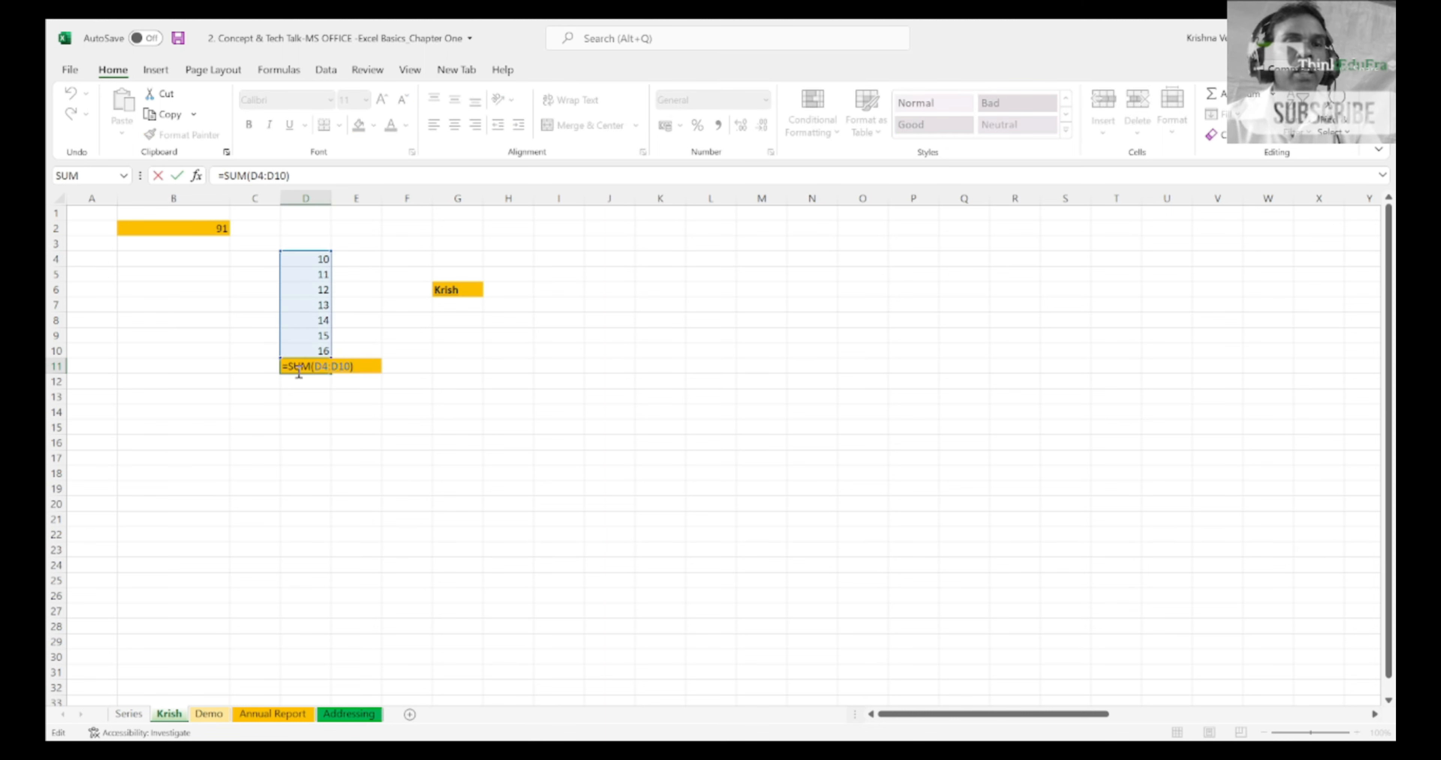
{"action": "key", "text": "Return"}
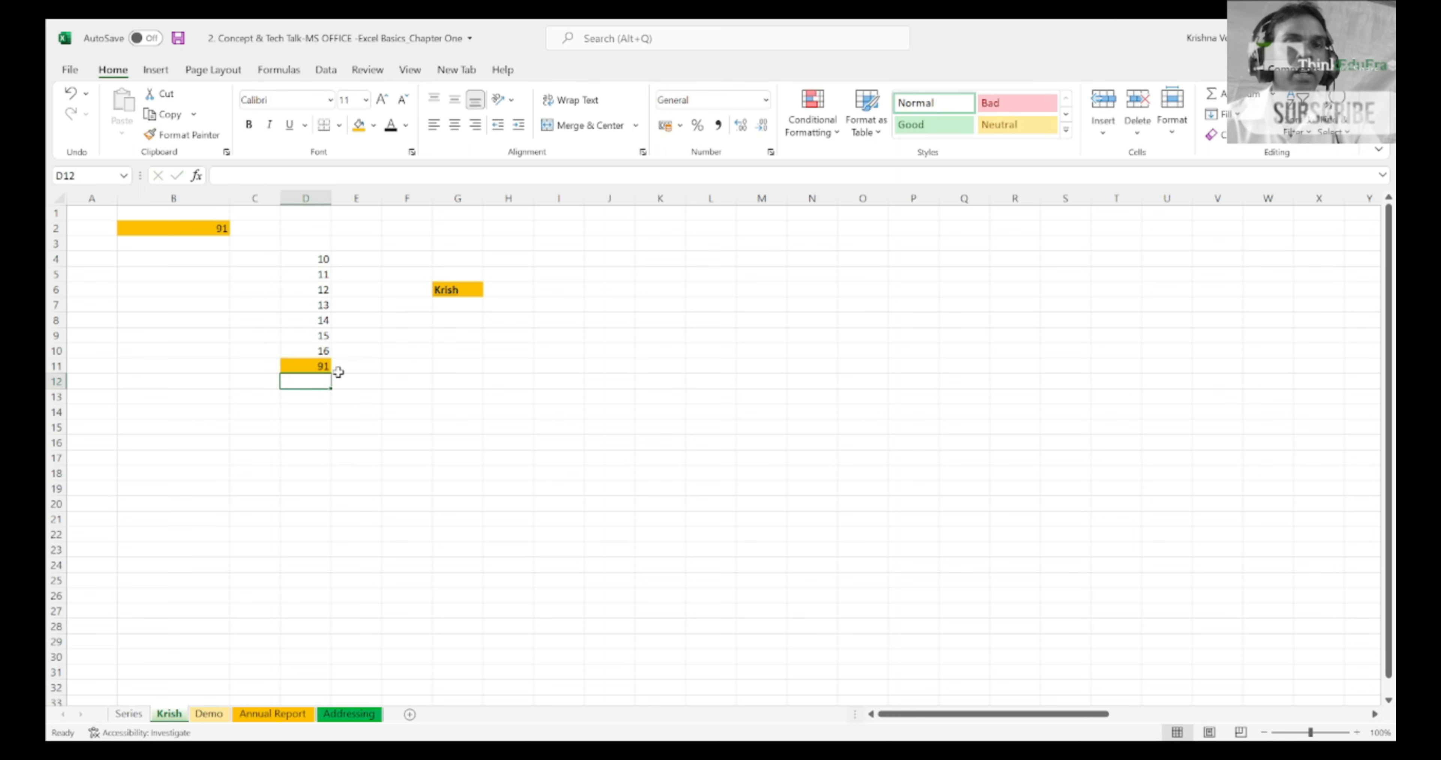
{"action": "left_click", "coordinate": [329, 367]}
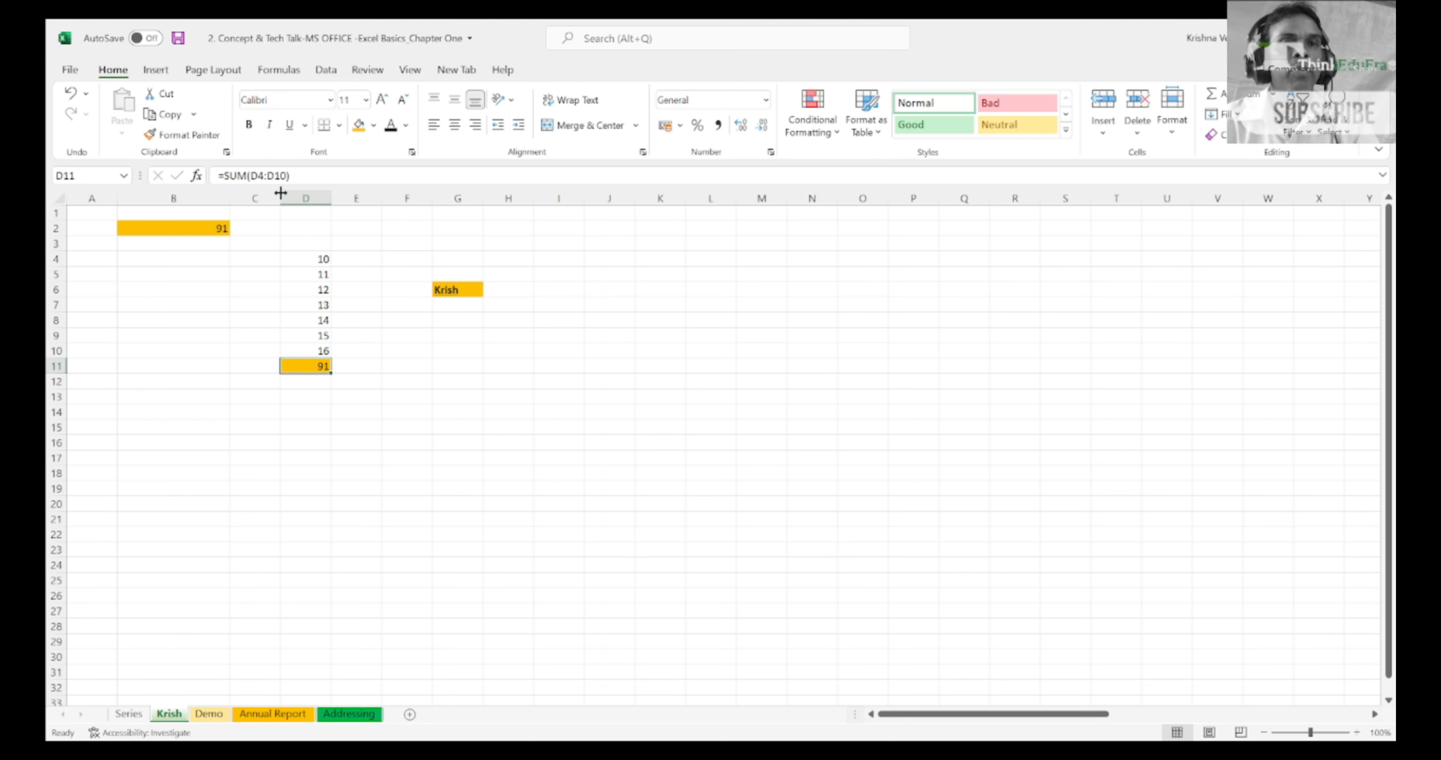
{"action": "left_click", "coordinate": [295, 174]}
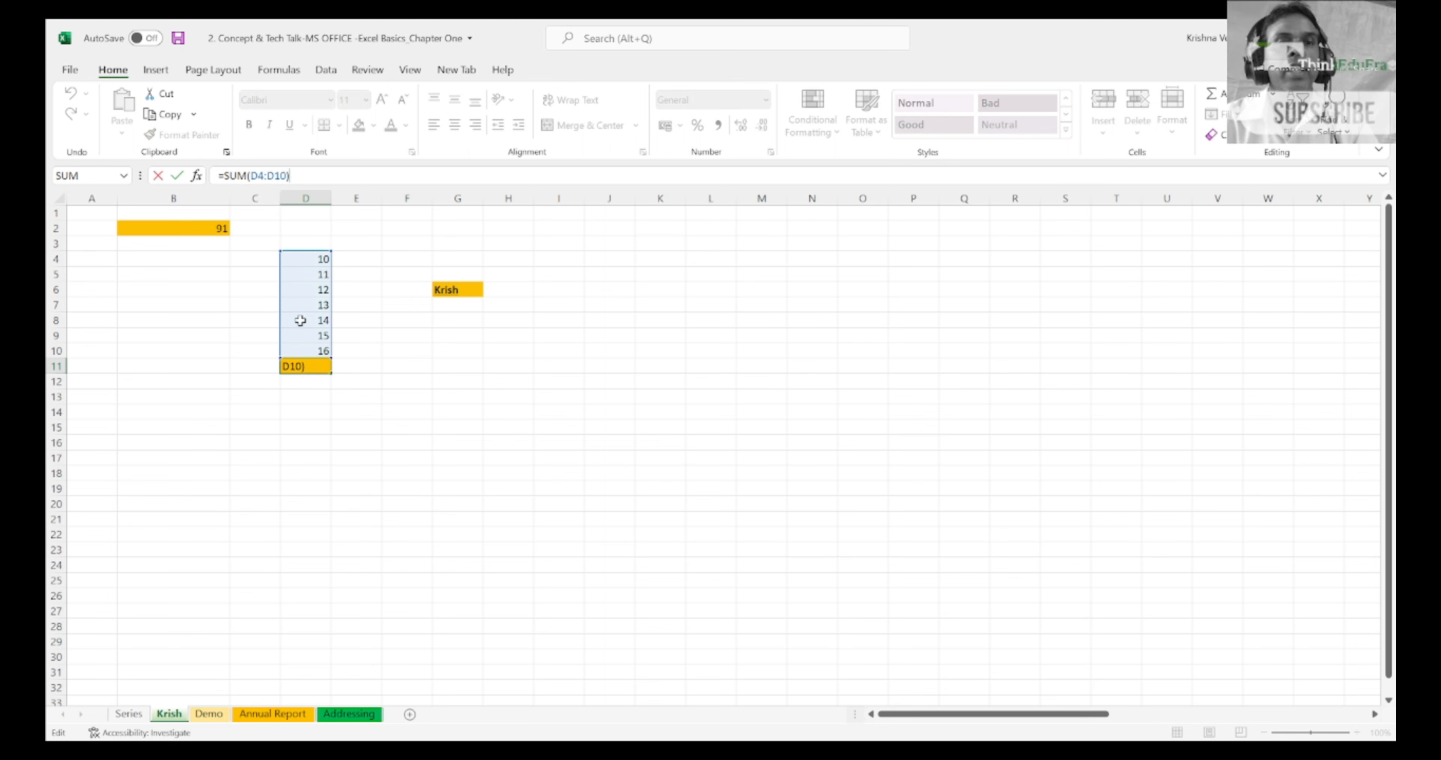
Step: Compare the plain number in cell D4 with the SUM formula in D11, opening that formula in the formula bar without changing it
{"action": "key", "text": "ctrl+Return"}
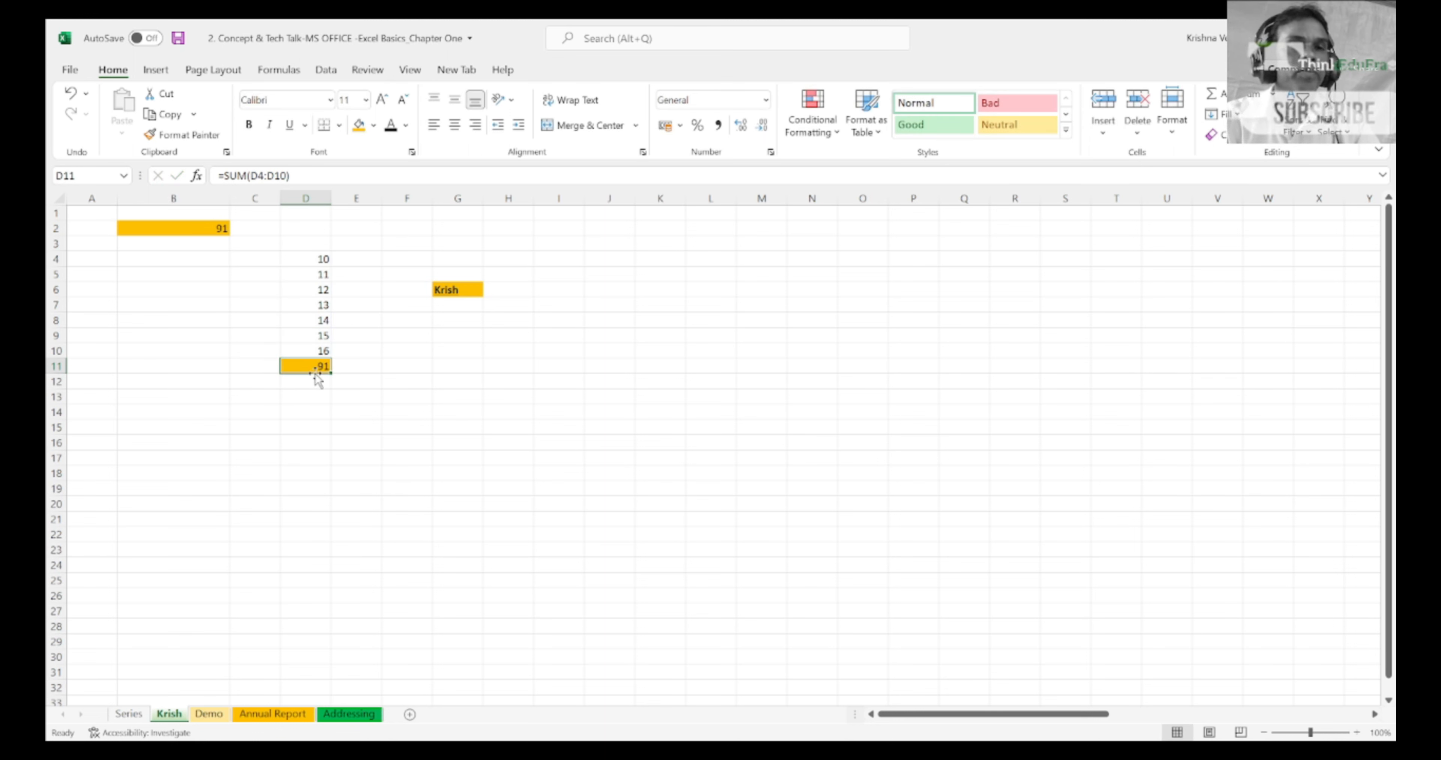
{"action": "left_click", "coordinate": [301, 262]}
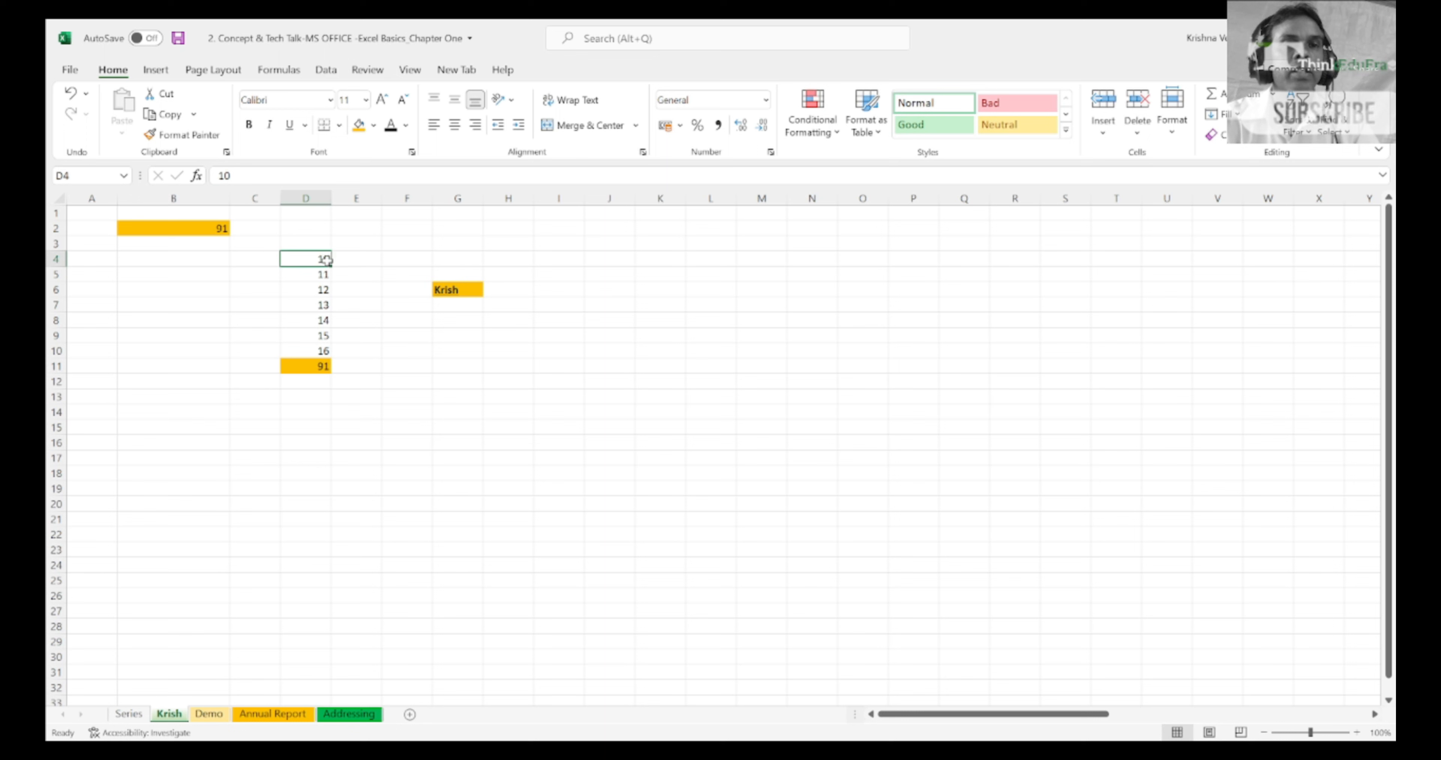
{"action": "left_click", "coordinate": [323, 371]}
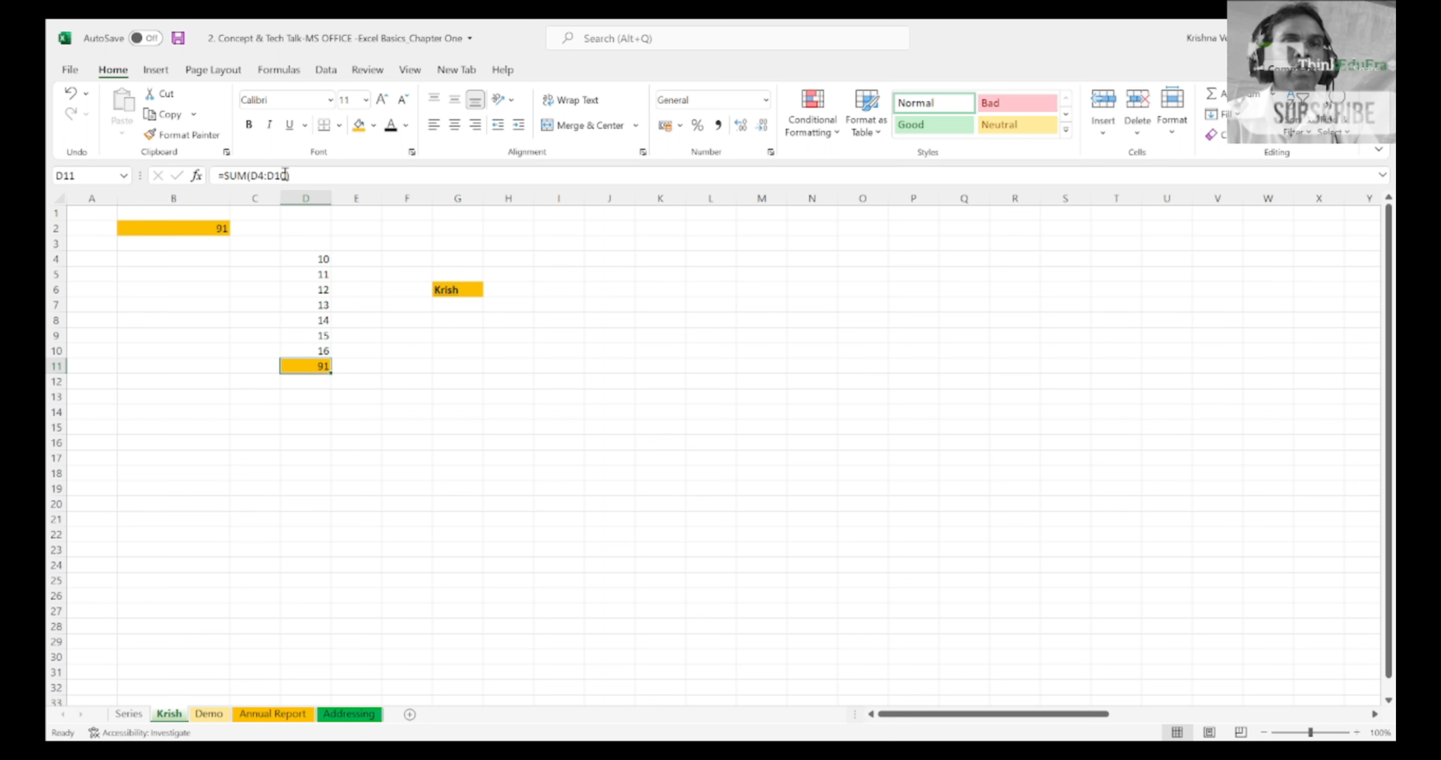
{"action": "left_click", "coordinate": [303, 176]}
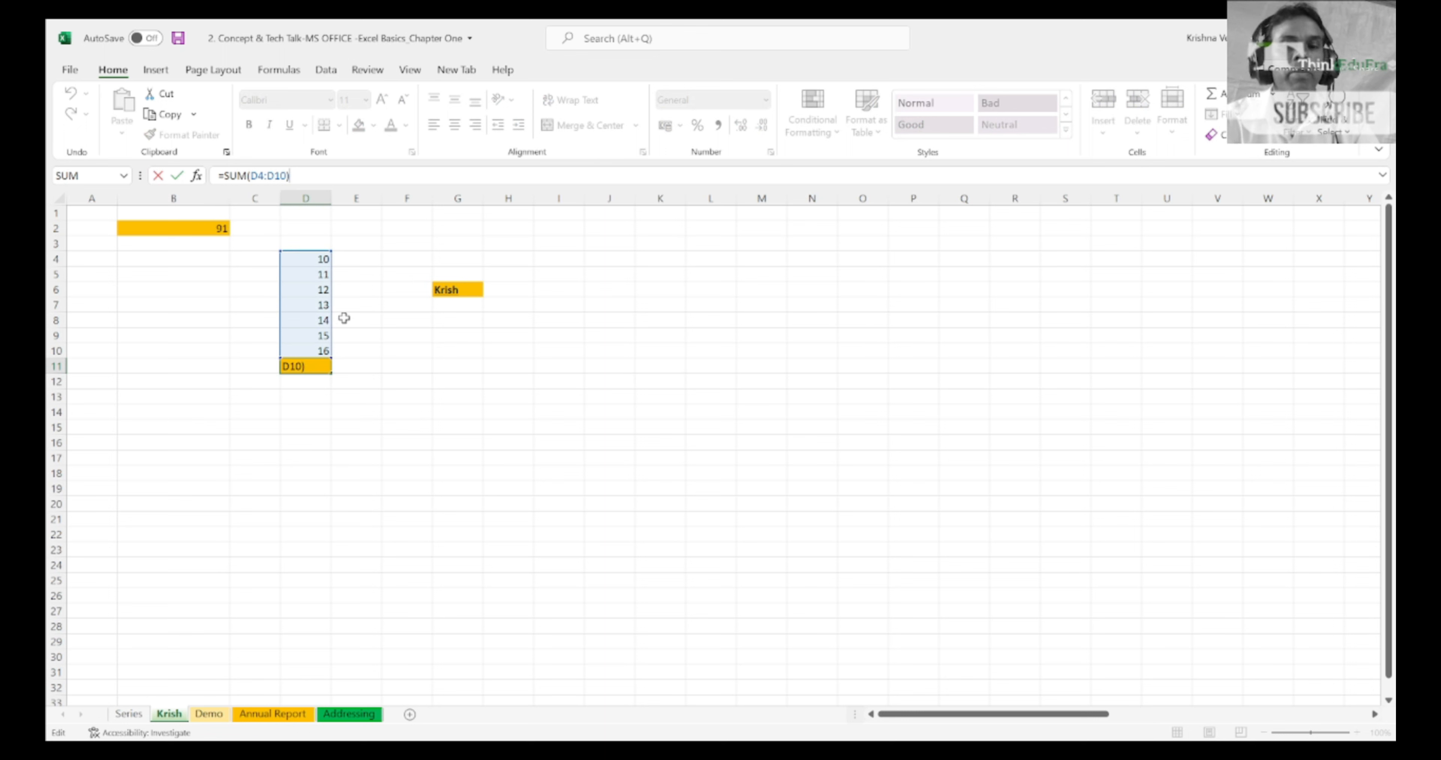
{"action": "key", "text": "Escape"}
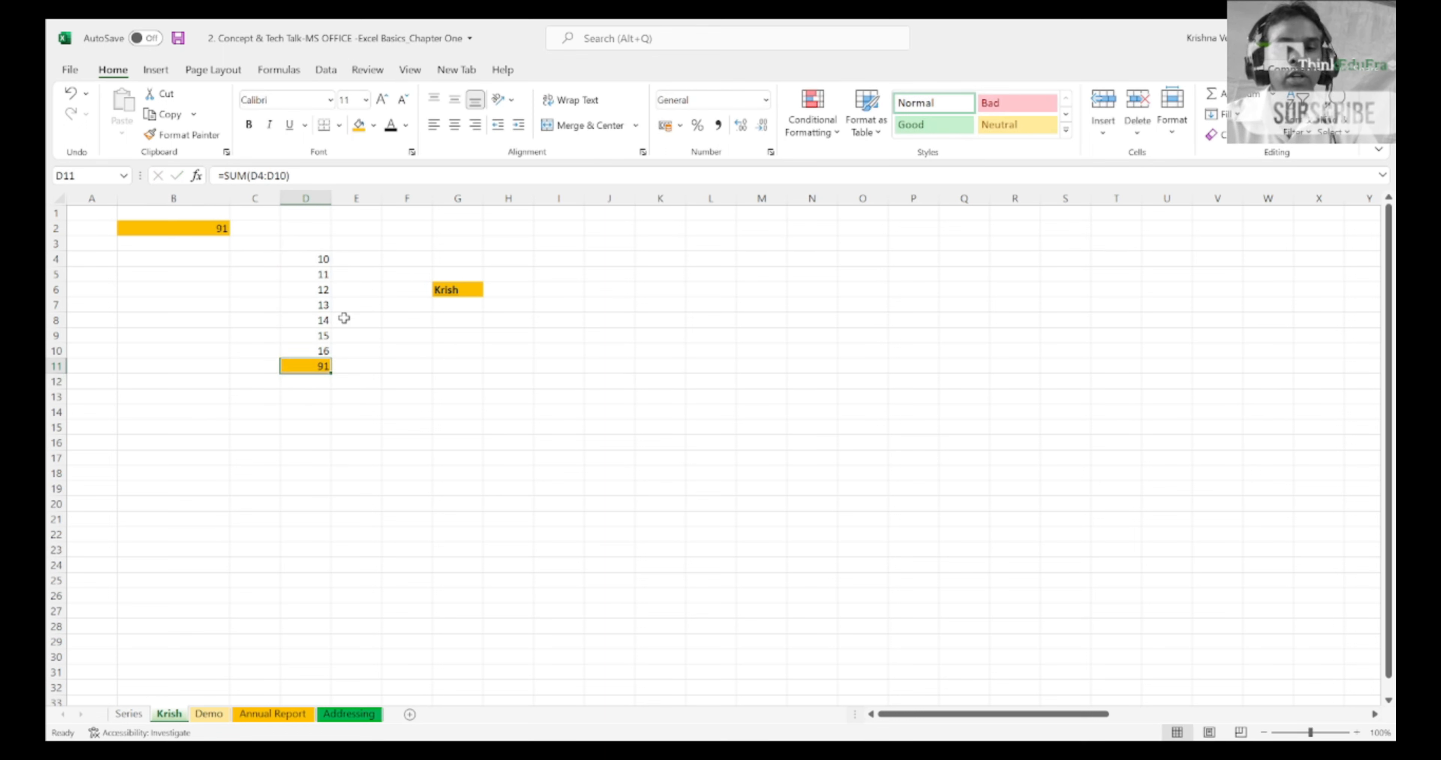
Step: Move through the numbers in column D up to D4 and back down to the total in D11, checking their contents
{"action": "key", "text": "Up"}
{"action": "key", "text": "Up"}
{"action": "key", "text": "Up"}
{"action": "key", "text": "Up"}
{"action": "key", "text": "Up"}
{"action": "key", "text": "Up"}
{"action": "key", "text": "Up"}
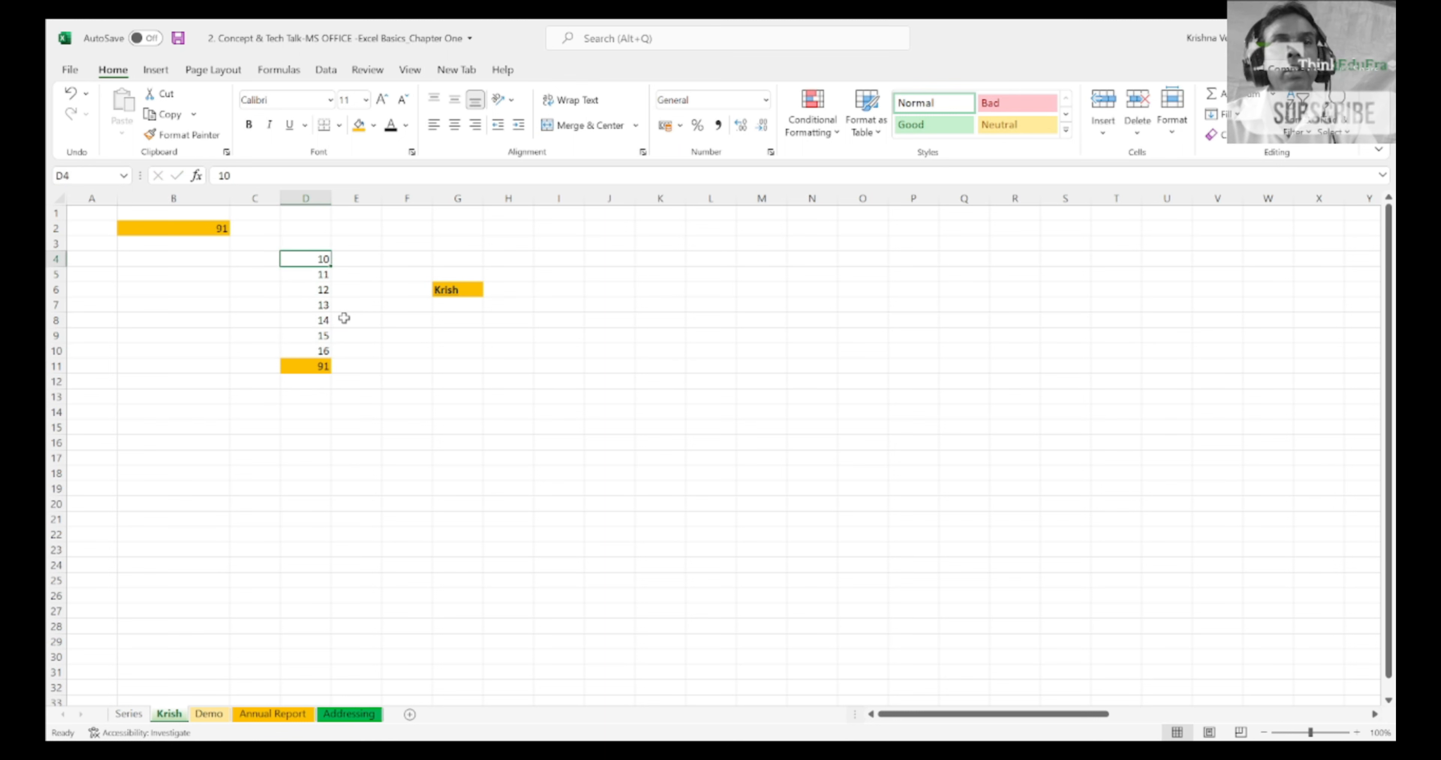
{"action": "key", "text": "Down"}
{"action": "key", "text": "Down"}
{"action": "key", "text": "Down"}
{"action": "key", "text": "Down"}
{"action": "key", "text": "Down"}
{"action": "key", "text": "Down"}
{"action": "key", "text": "Down"}
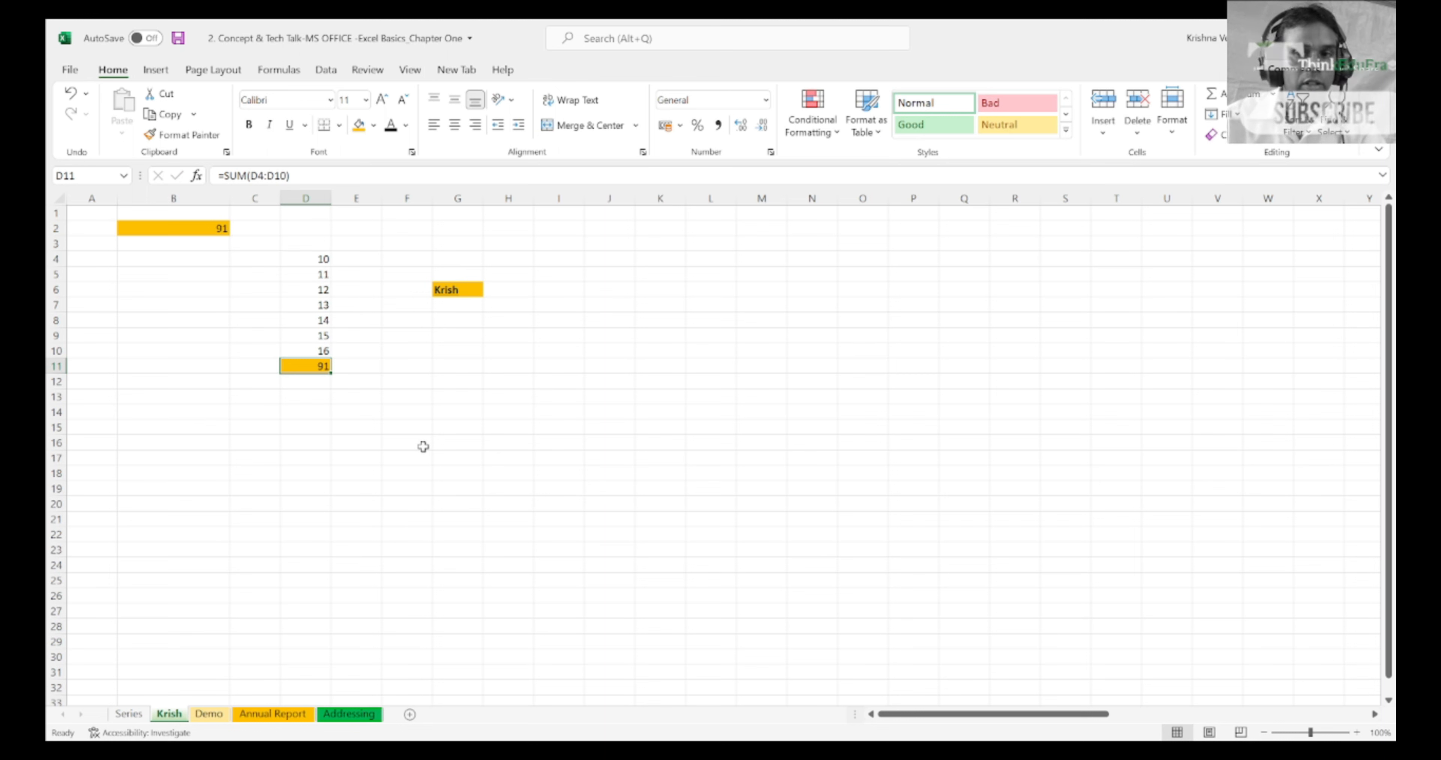
{"action": "key", "text": "alt+Tab"}
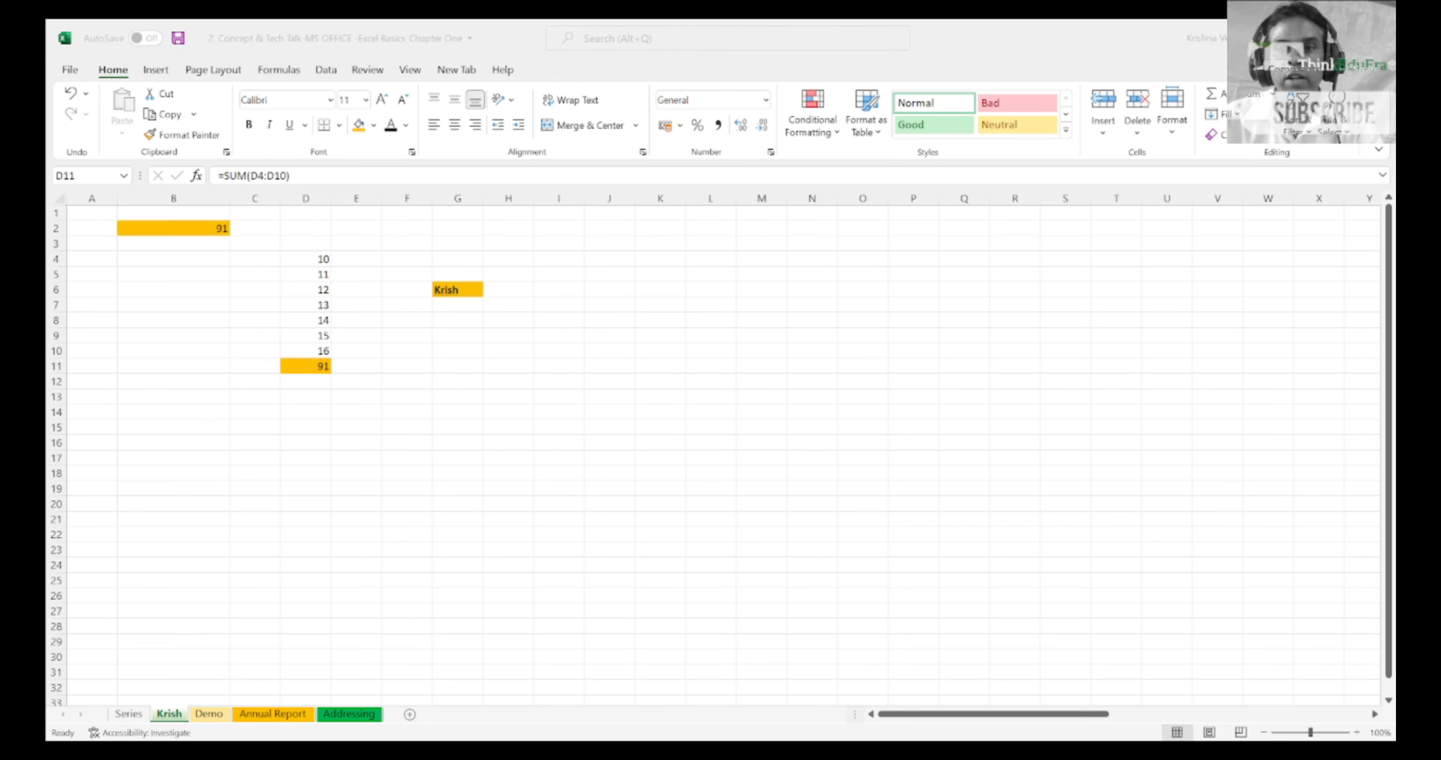
{"action": "key", "text": "alt+Tab"}
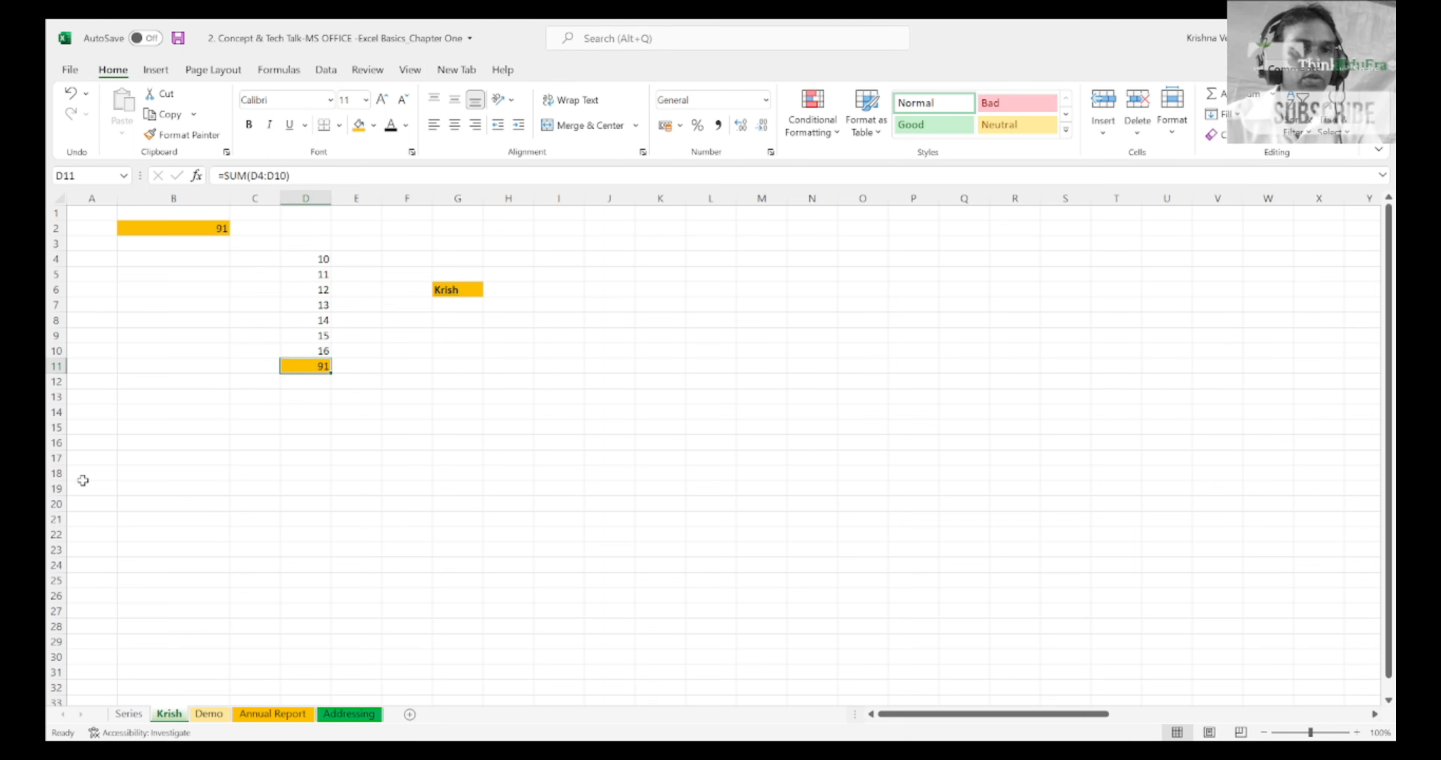
Step: Enter the text Demonstration in cell I6
{"action": "key", "text": "Right"}
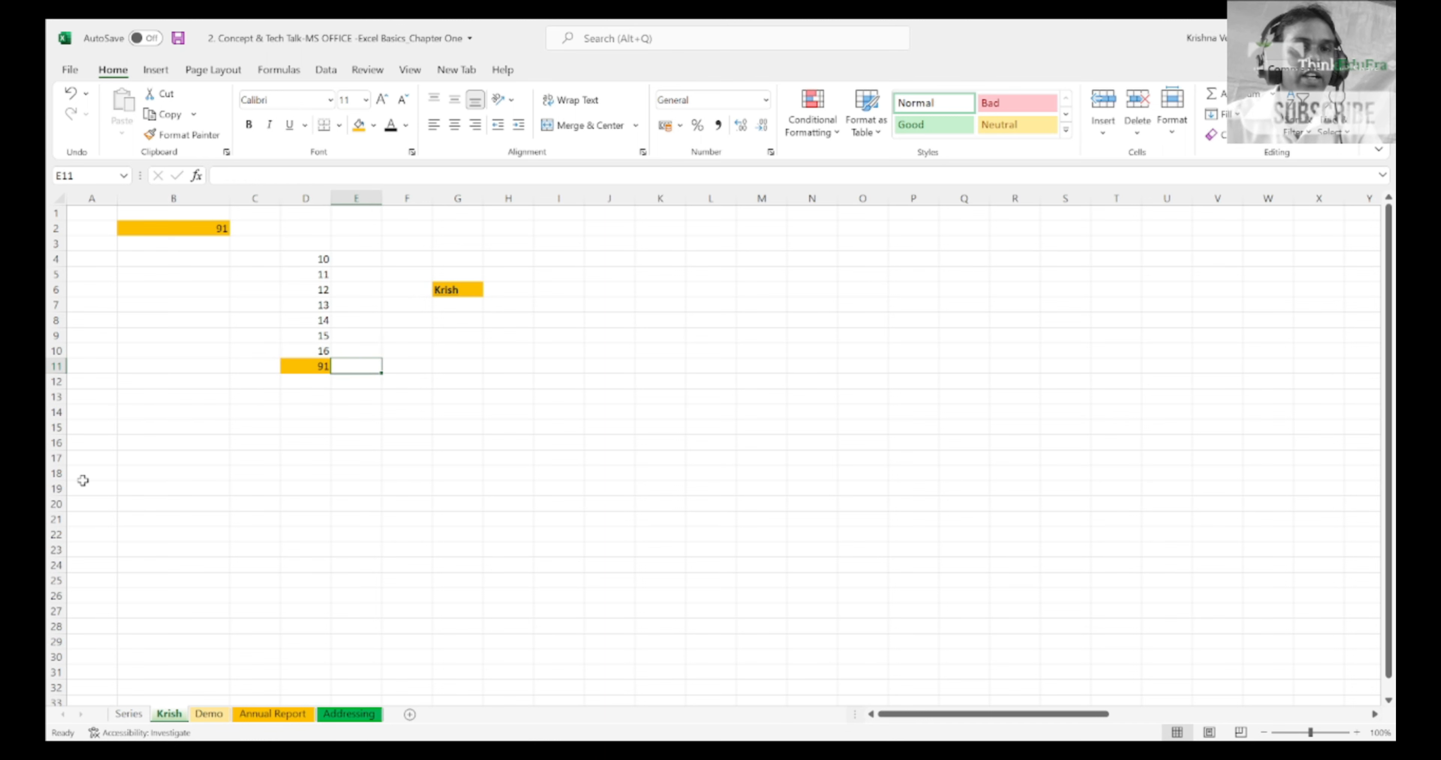
{"action": "key", "text": "Right"}
{"action": "key", "text": "Up"}
{"action": "key", "text": "Up"}
{"action": "key", "text": "Up"}
{"action": "key", "text": "Up"}
{"action": "key", "text": "Up"}
{"action": "key", "text": "Up"}
{"action": "key", "text": "Up"}
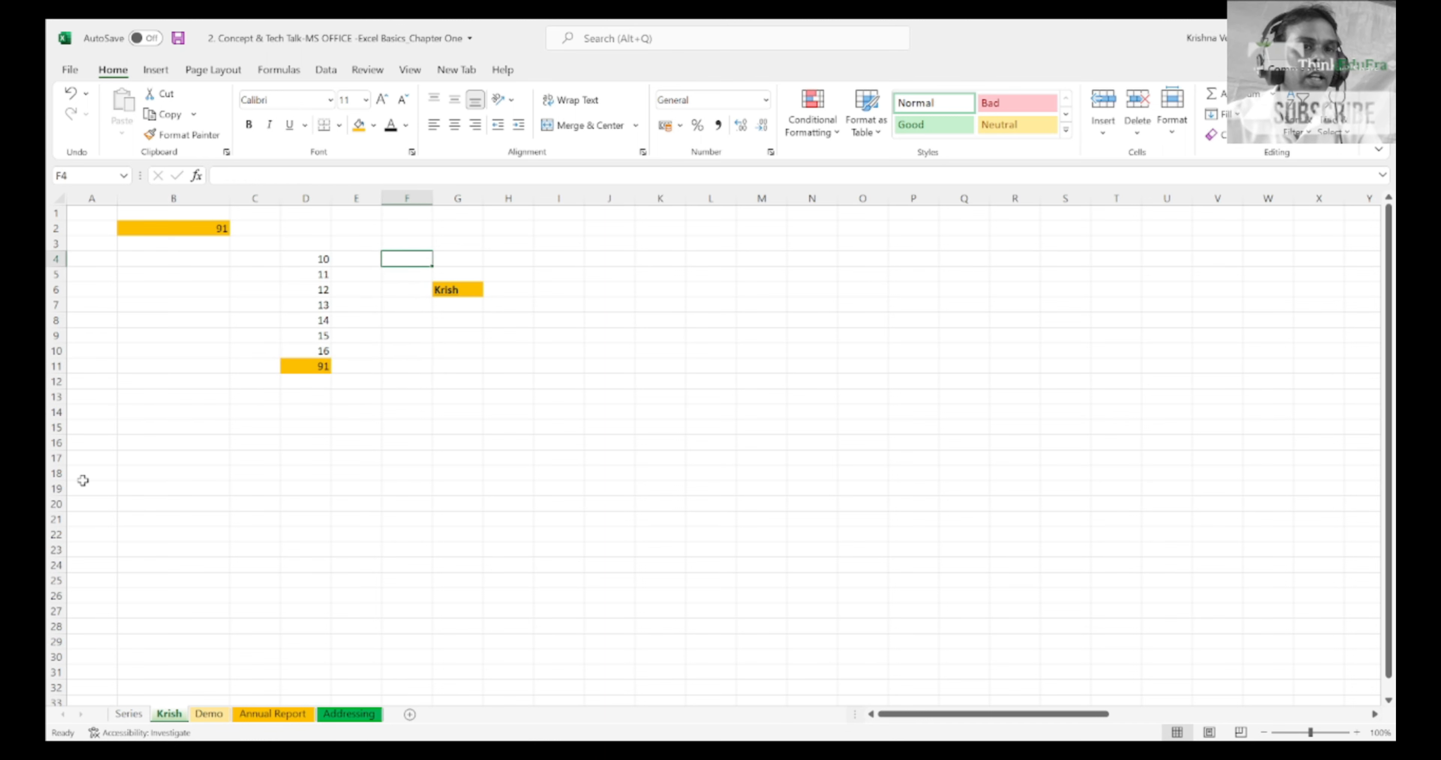
{"action": "key", "text": "Right"}
{"action": "key", "text": "Right"}
{"action": "key", "text": "Right"}
{"action": "key", "text": "Down"}
{"action": "key", "text": "Down"}
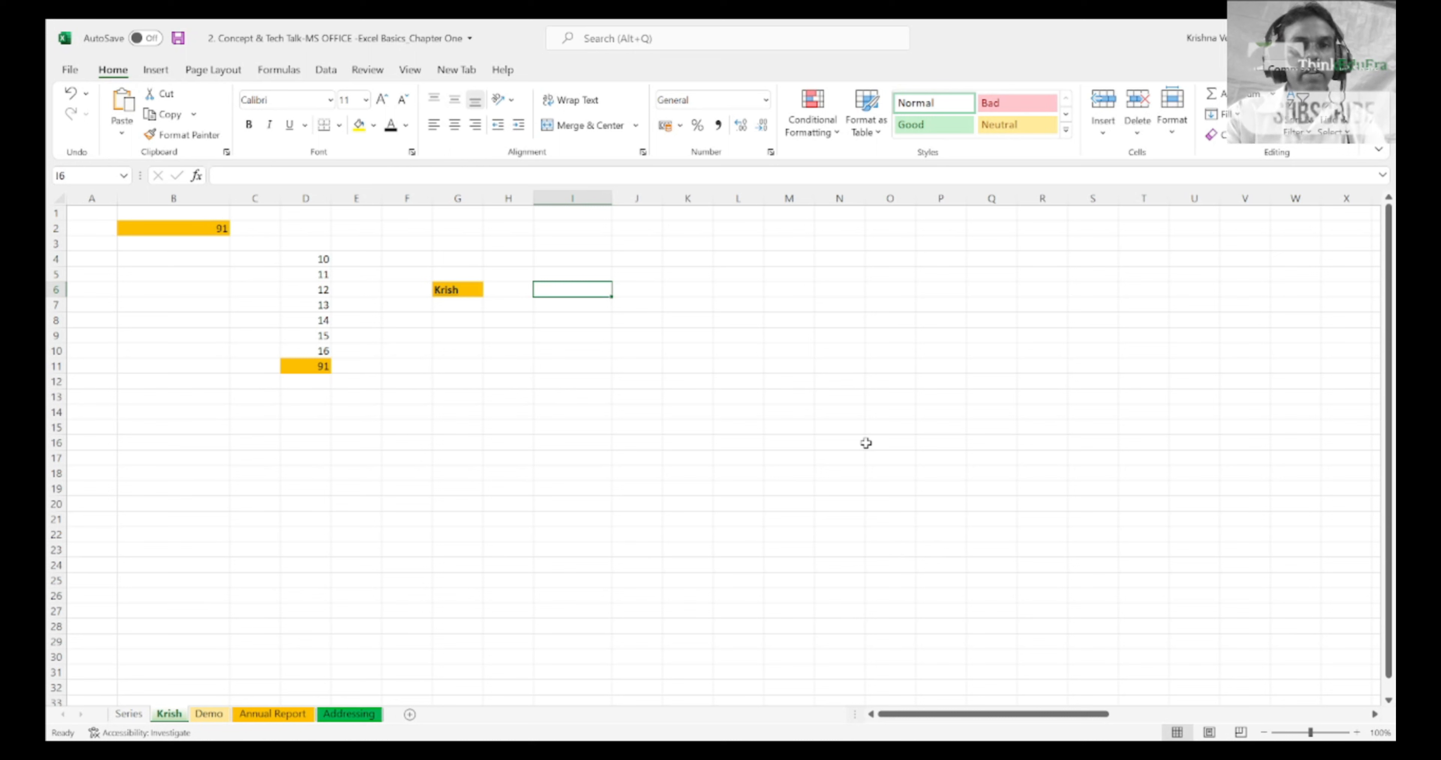
{"action": "type", "text": "Deman"}
{"action": "key", "text": "BackSpace"}
{"action": "key", "text": "BackSpace"}
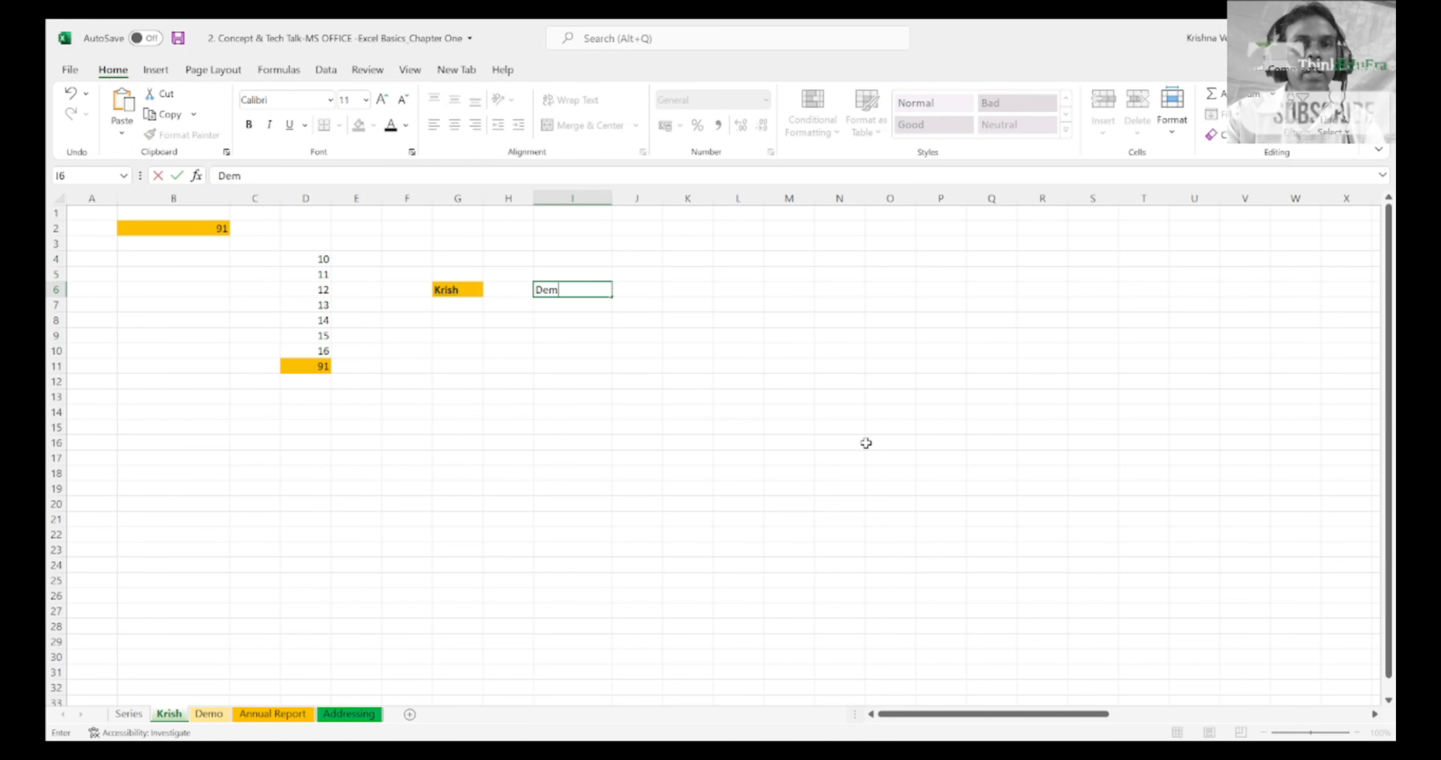
{"action": "type", "text": "onstration'"}
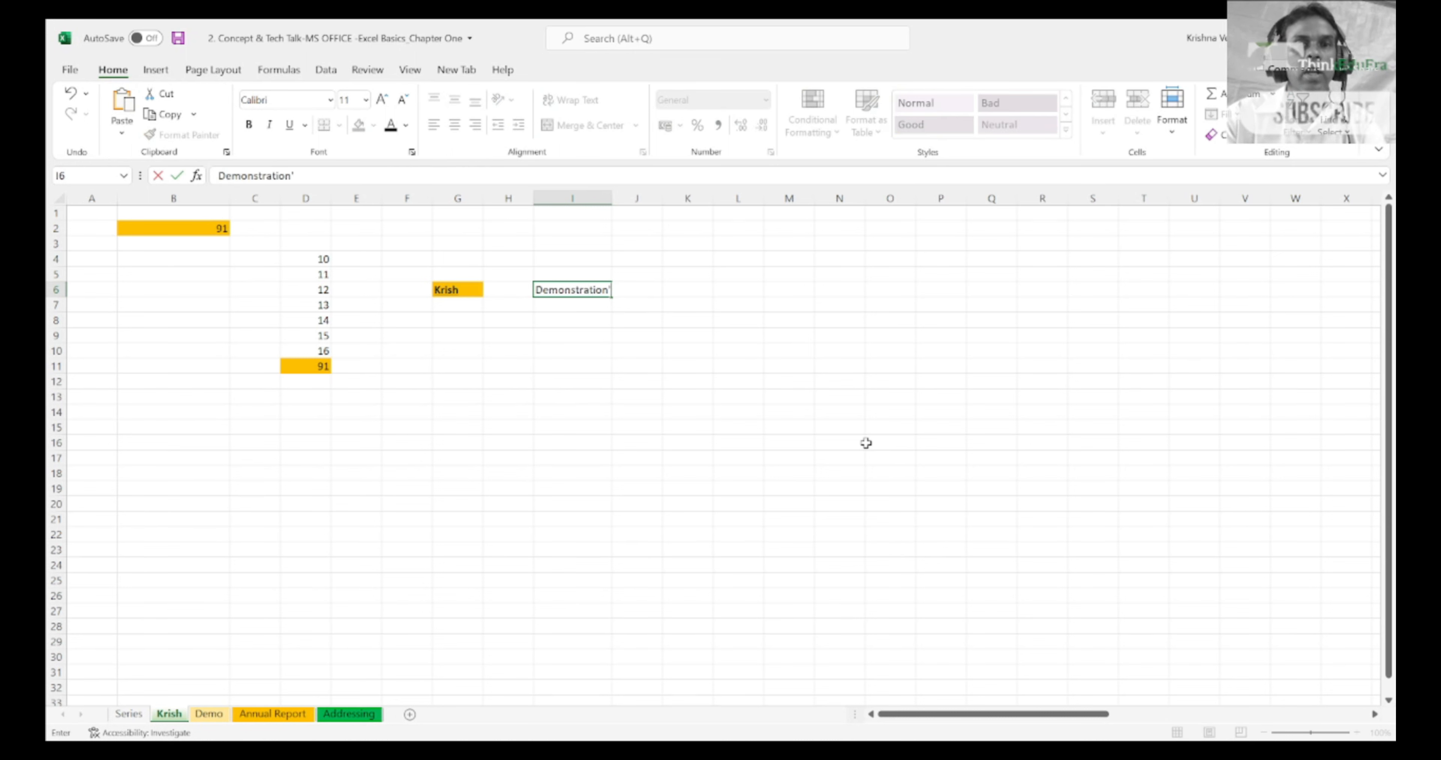
{"action": "key", "text": "BackSpace"}
{"action": "key", "text": "Return"}
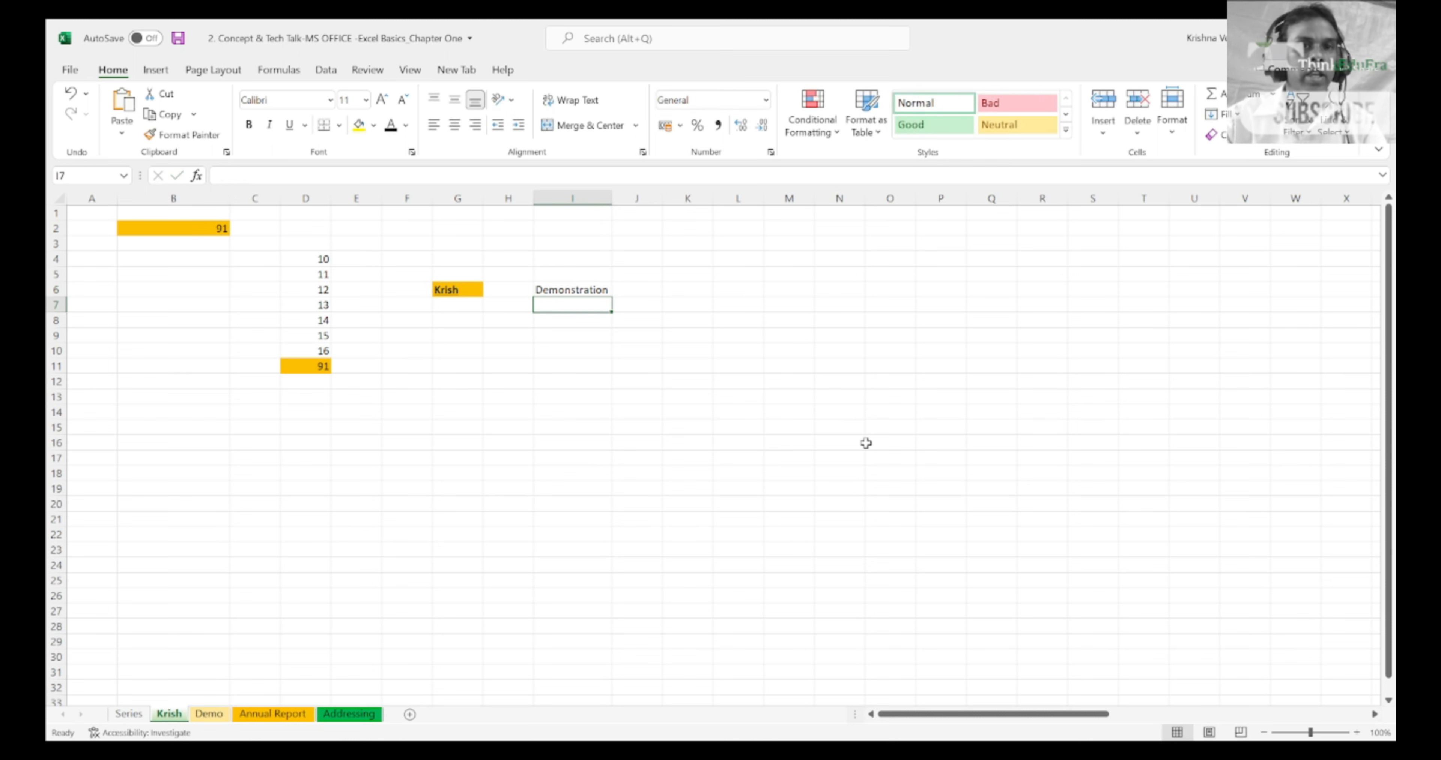
Step: Enter the text Example in cell I7, directly below Demonstration
{"action": "left_click", "coordinate": [322, 369]}
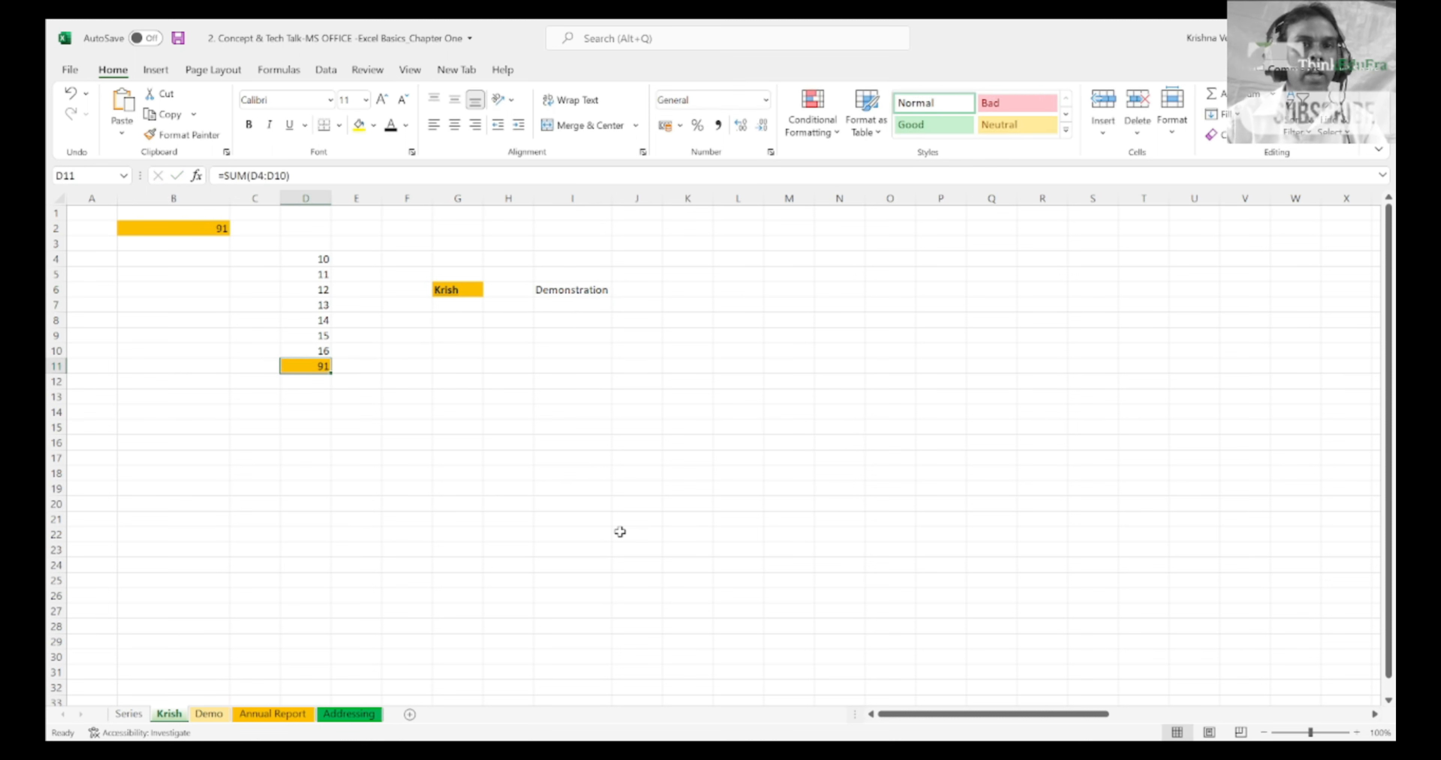
{"action": "left_click", "coordinate": [571, 311]}
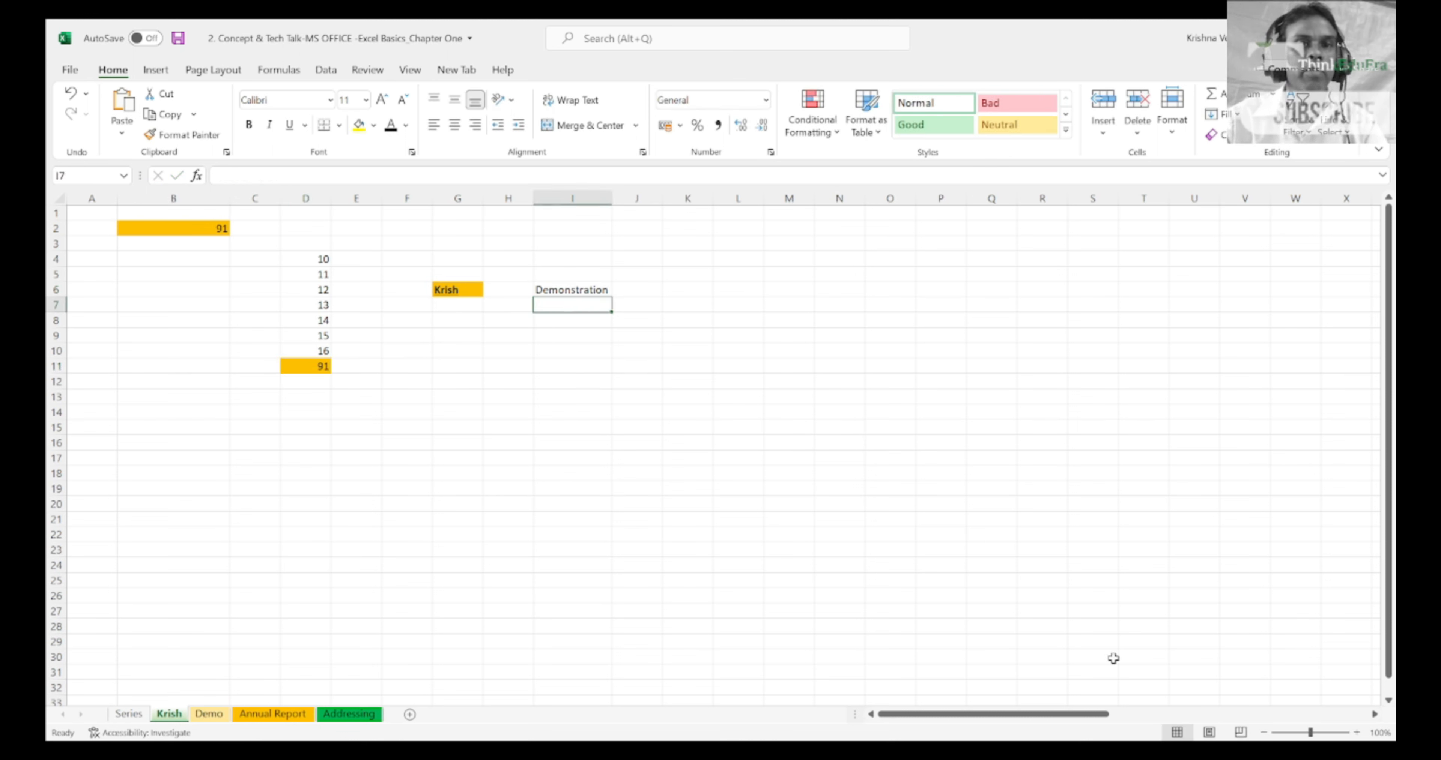
{"action": "type", "text": "Ex"}
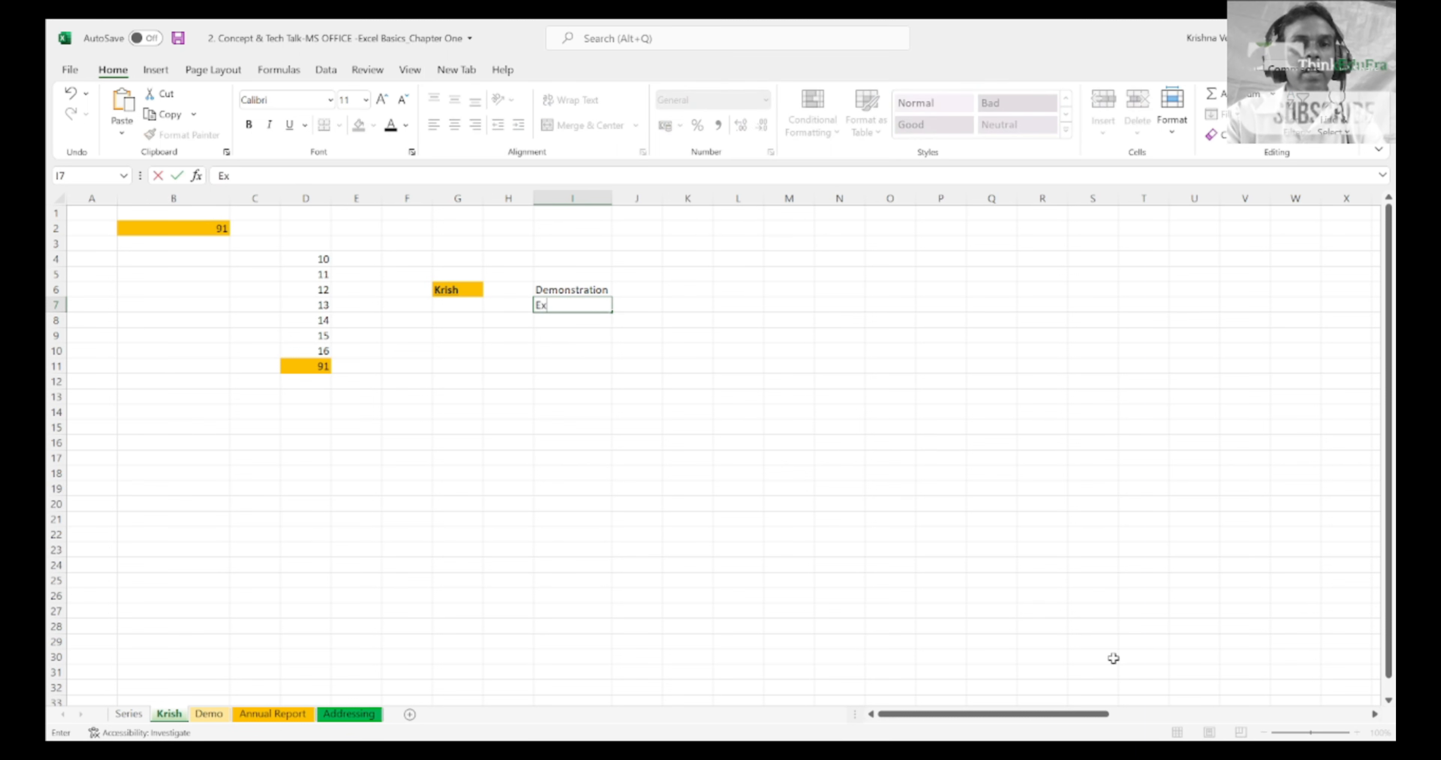
{"action": "type", "text": "ample'"}
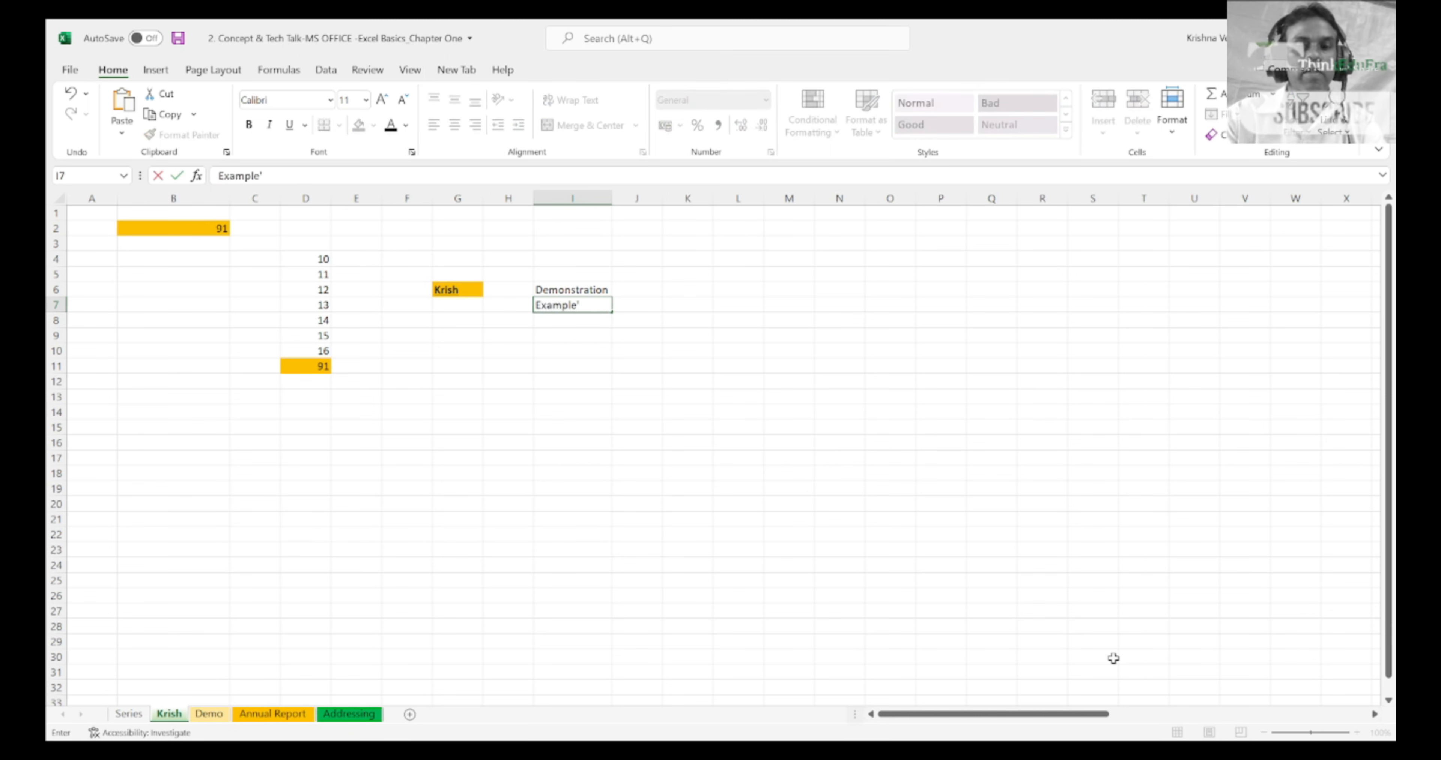
{"action": "key", "text": "BackSpace"}
{"action": "key", "text": "Return"}
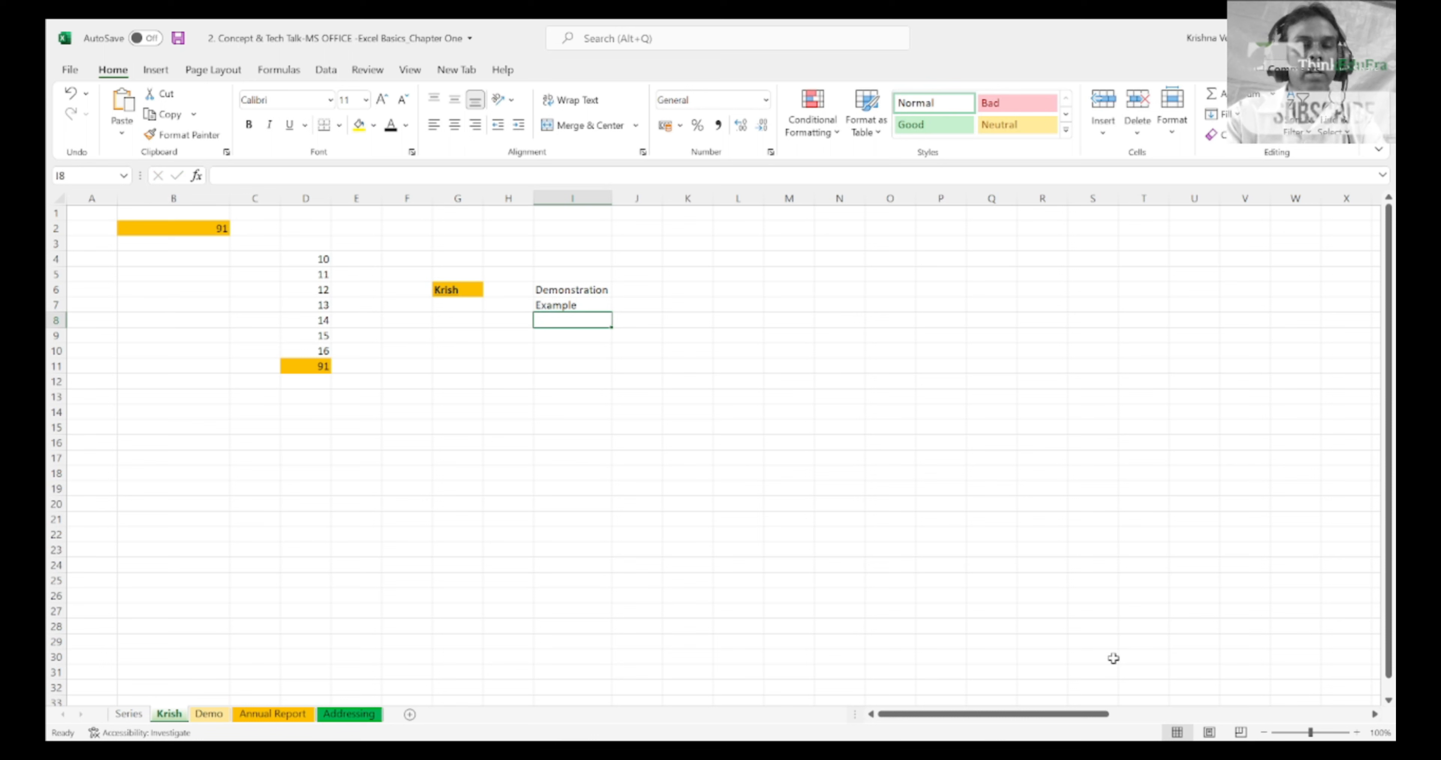
Step: Enter the text Scanario in cell I8, directly below Example
{"action": "type", "text": "Scan"}
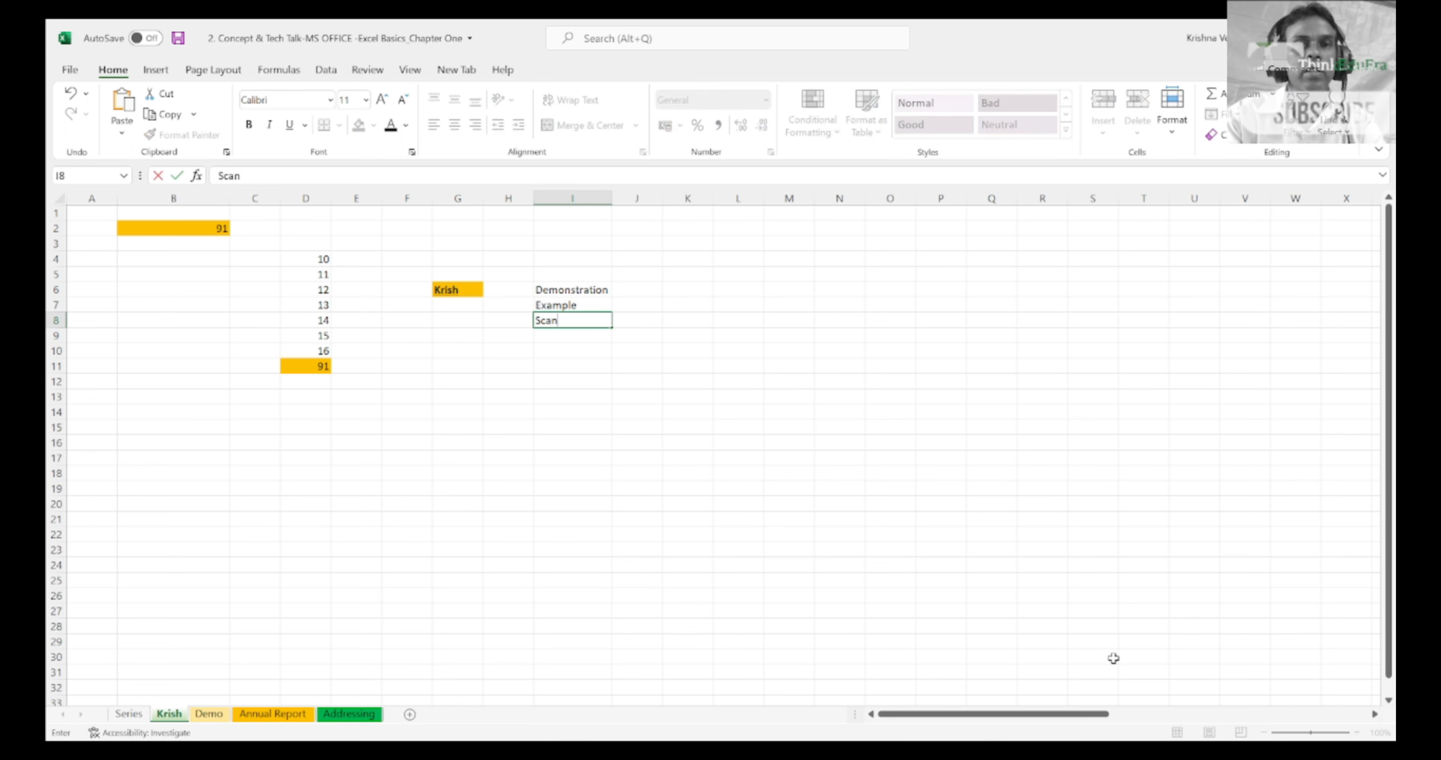
{"action": "type", "text": "ario'"}
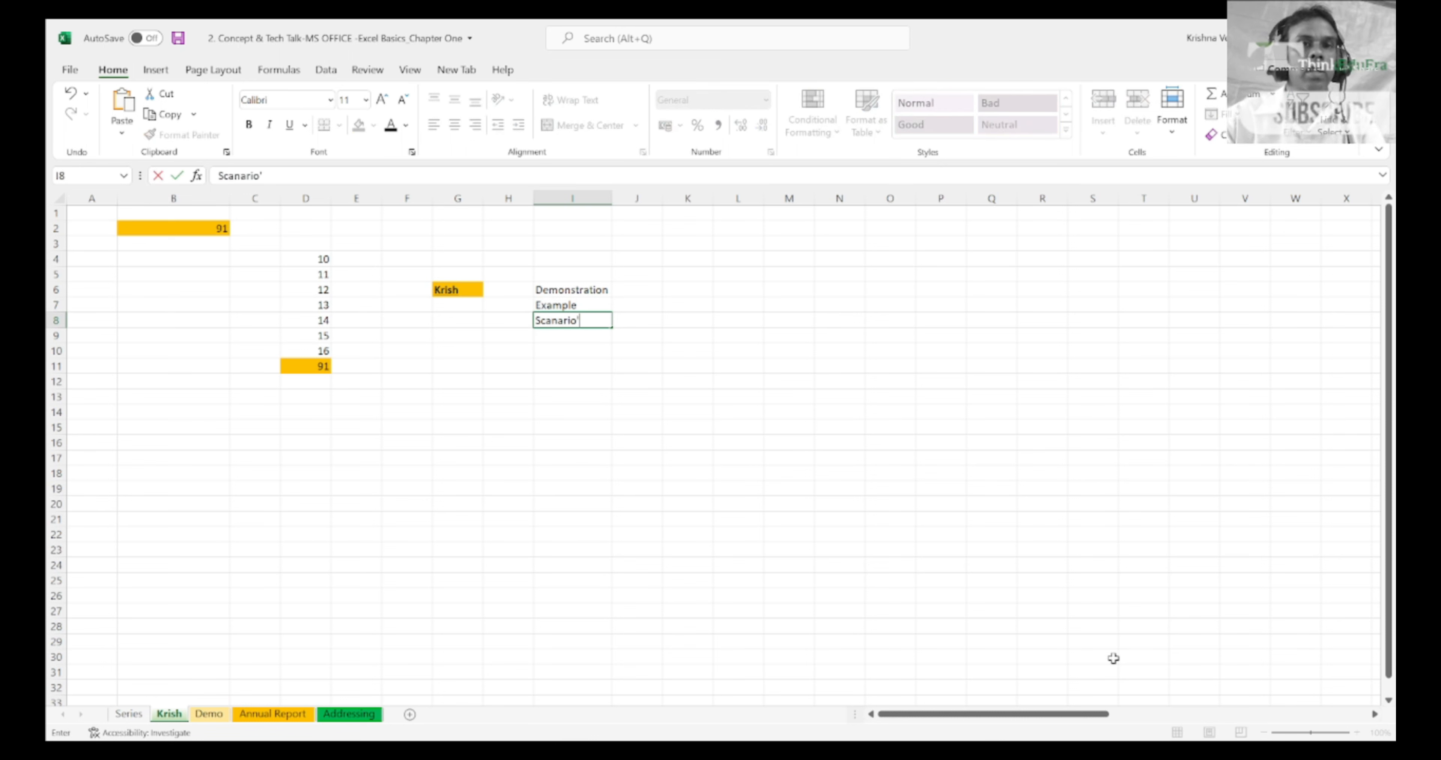
{"action": "key", "text": "BackSpace"}
{"action": "key", "text": "Return"}
Step: Move through the text entries in I6 to I8 and check how each one appears in the formula bar
{"action": "key", "text": "Up"}
{"action": "key", "text": "Up"}
{"action": "key", "text": "Up"}
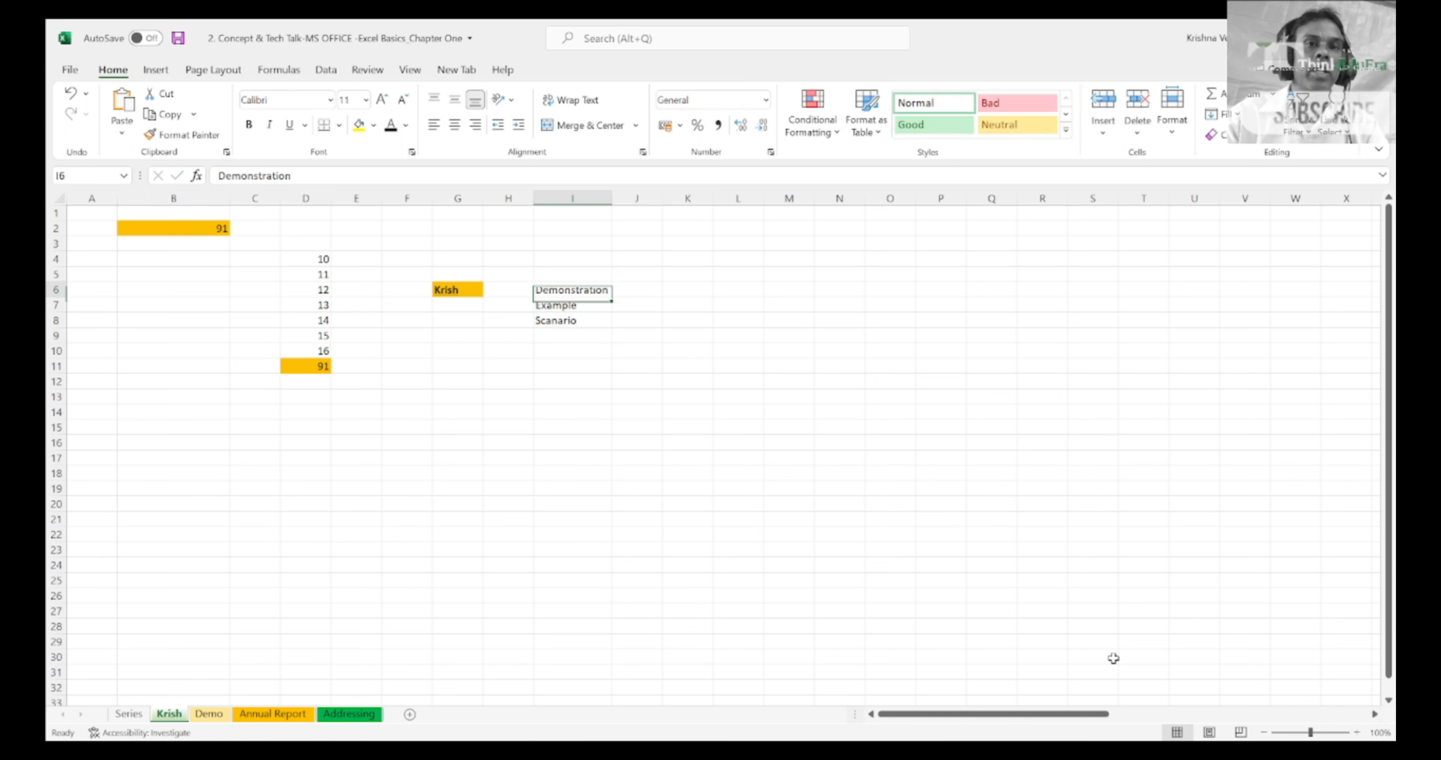
{"action": "key", "text": "Down"}
{"action": "key", "text": "Down"}
{"action": "key", "text": "Down"}
{"action": "key", "text": "Up"}
{"action": "key", "text": "Up"}
{"action": "key", "text": "Up"}
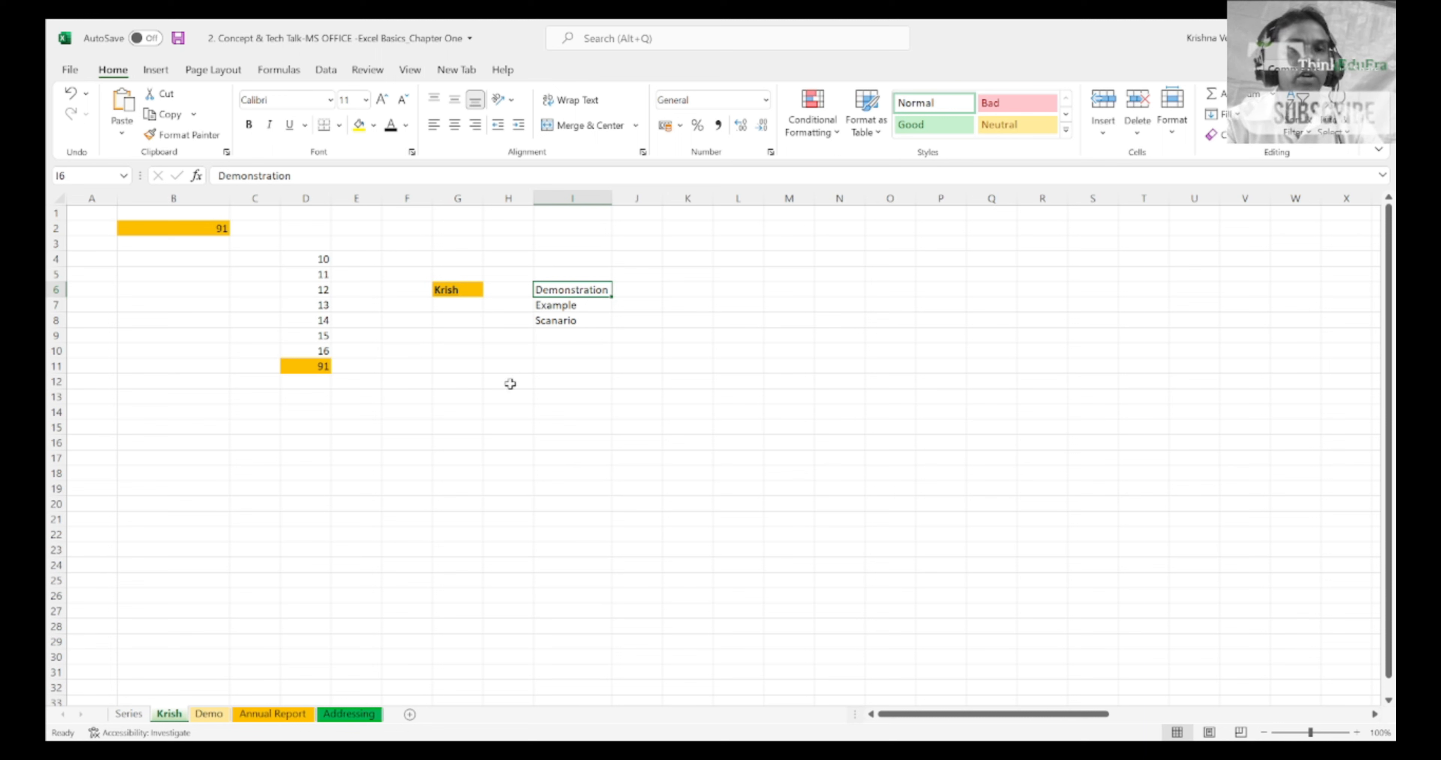
Step: Open the Addressing sheet and clear the interest and total amounts in D5:E16 of the Relative Addressing table
{"action": "left_click", "coordinate": [351, 715]}
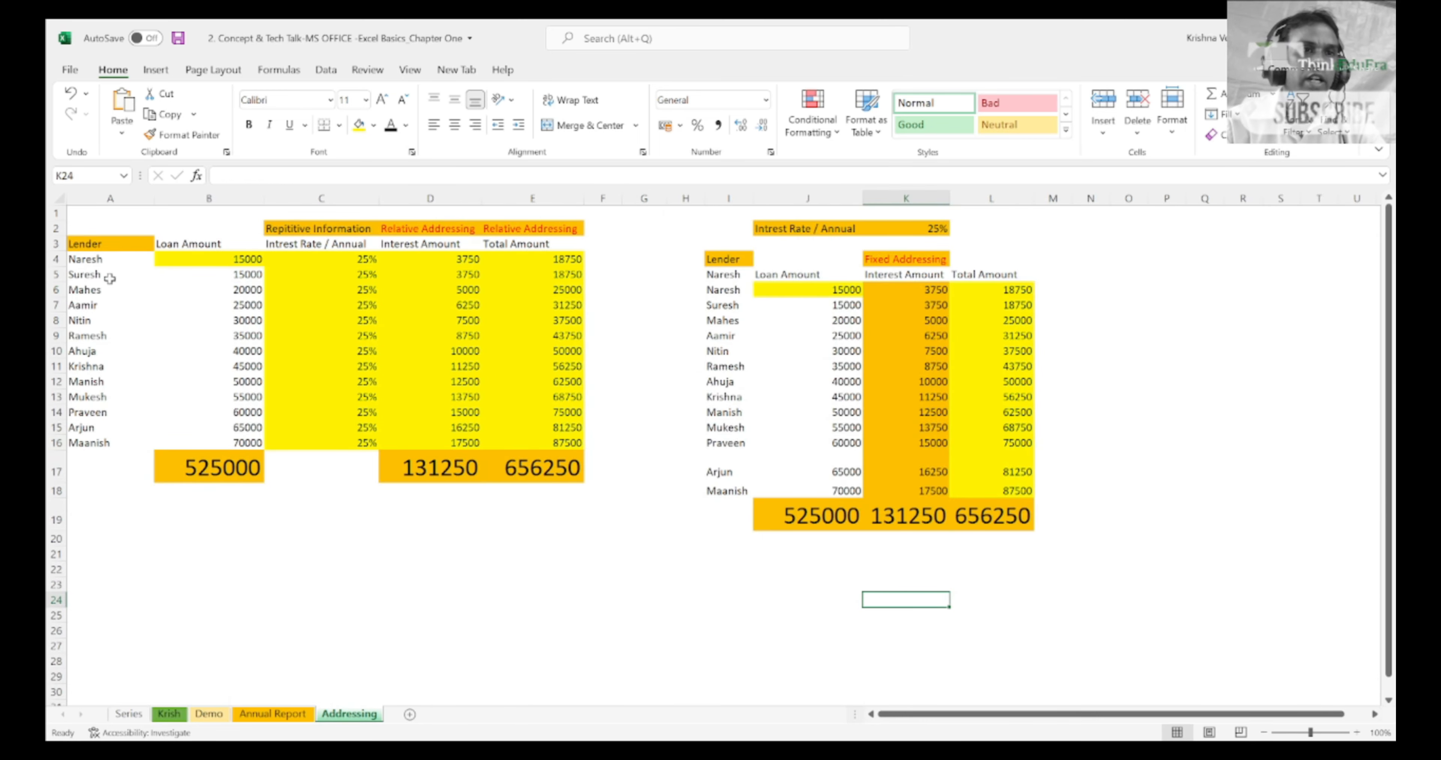
{"action": "left_click", "coordinate": [99, 258]}
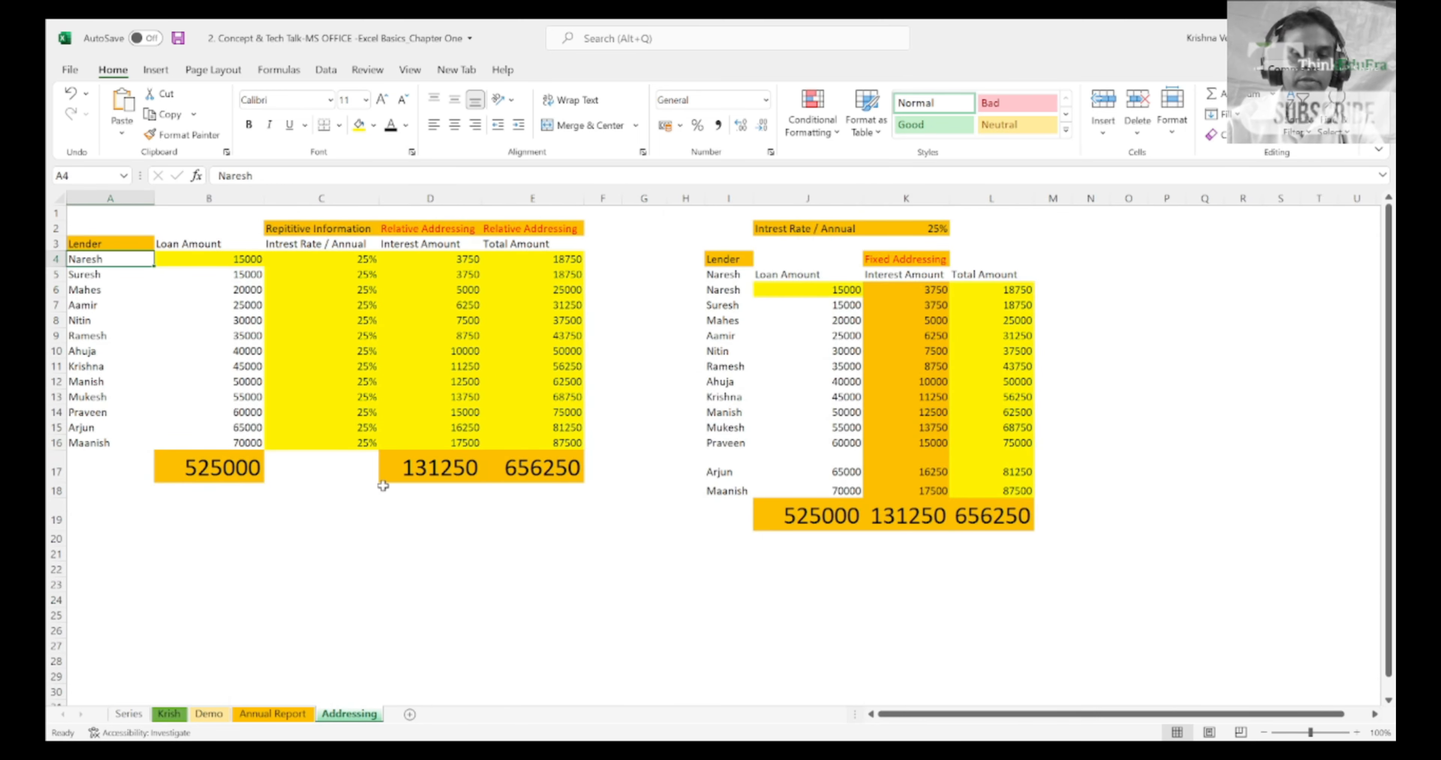
{"action": "key", "text": "Right"}
{"action": "key", "text": "Right"}
{"action": "key", "text": "Right"}
{"action": "key", "text": "Right"}
{"action": "key", "text": "Down"}
{"action": "key", "text": "Left"}
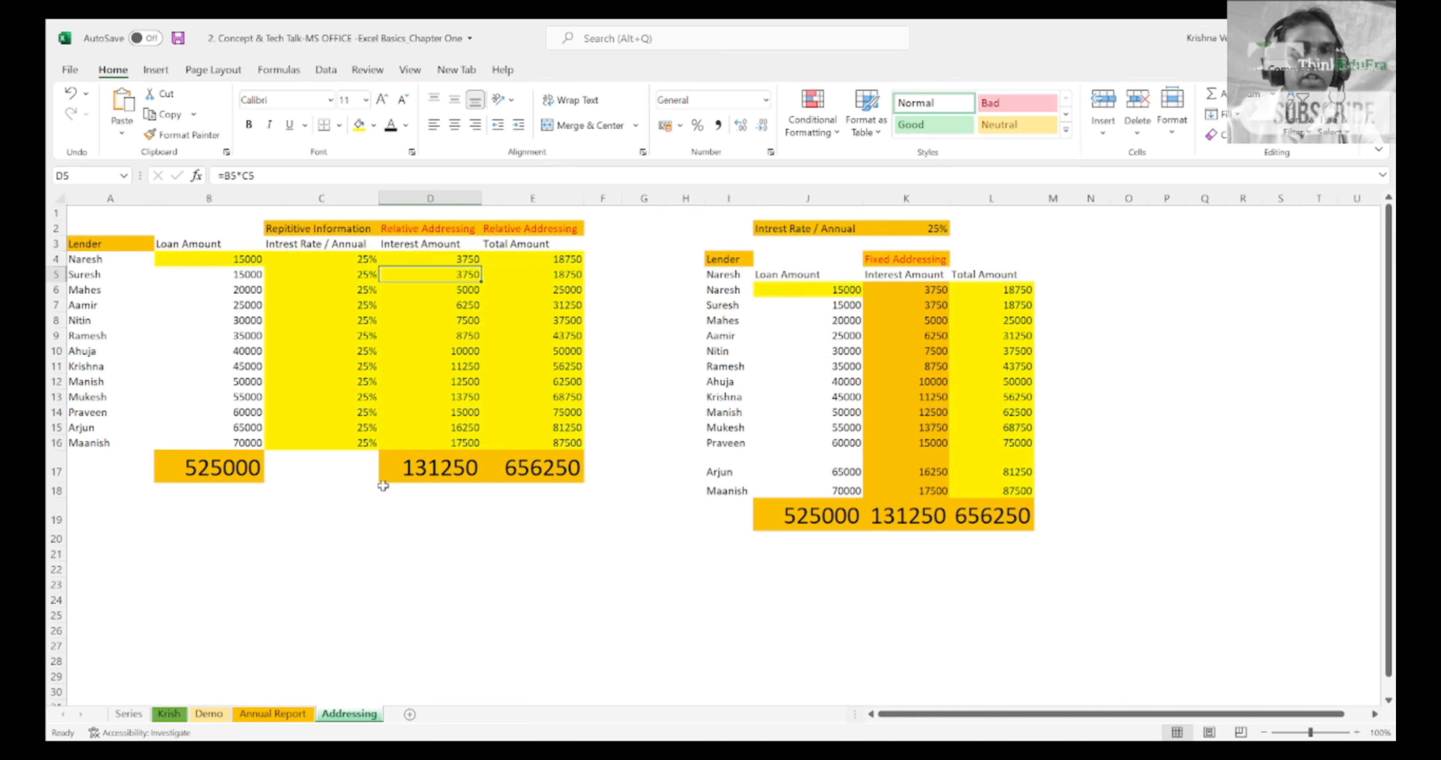
{"action": "key", "text": "shift+Right"}
{"action": "key", "text": "shift+Down"}
{"action": "key", "text": "shift+Down"}
{"action": "key", "text": "shift+Down"}
{"action": "key", "text": "shift+Down"}
{"action": "key", "text": "shift+Down"}
{"action": "key", "text": "shift+Down"}
{"action": "key", "text": "shift+Down"}
{"action": "key", "text": "shift+Down"}
{"action": "key", "text": "shift+Down"}
{"action": "key", "text": "shift+Down"}
{"action": "key", "text": "shift+Down"}
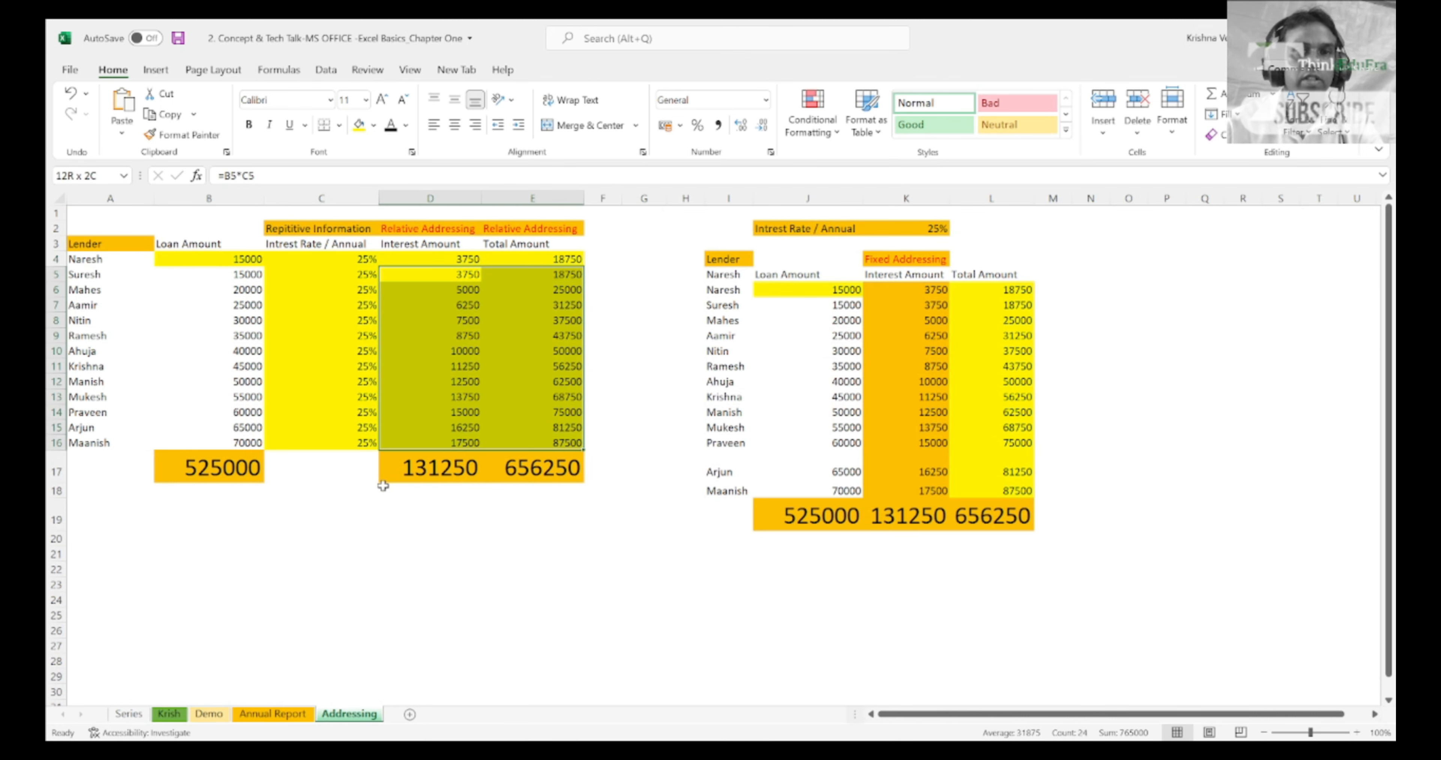
{"action": "key", "text": "Delete"}
Step: Clear the first lender's interest amount and total amount formulas in D4:E4
{"action": "key", "text": "Up"}
{"action": "key", "text": "shift+Right"}
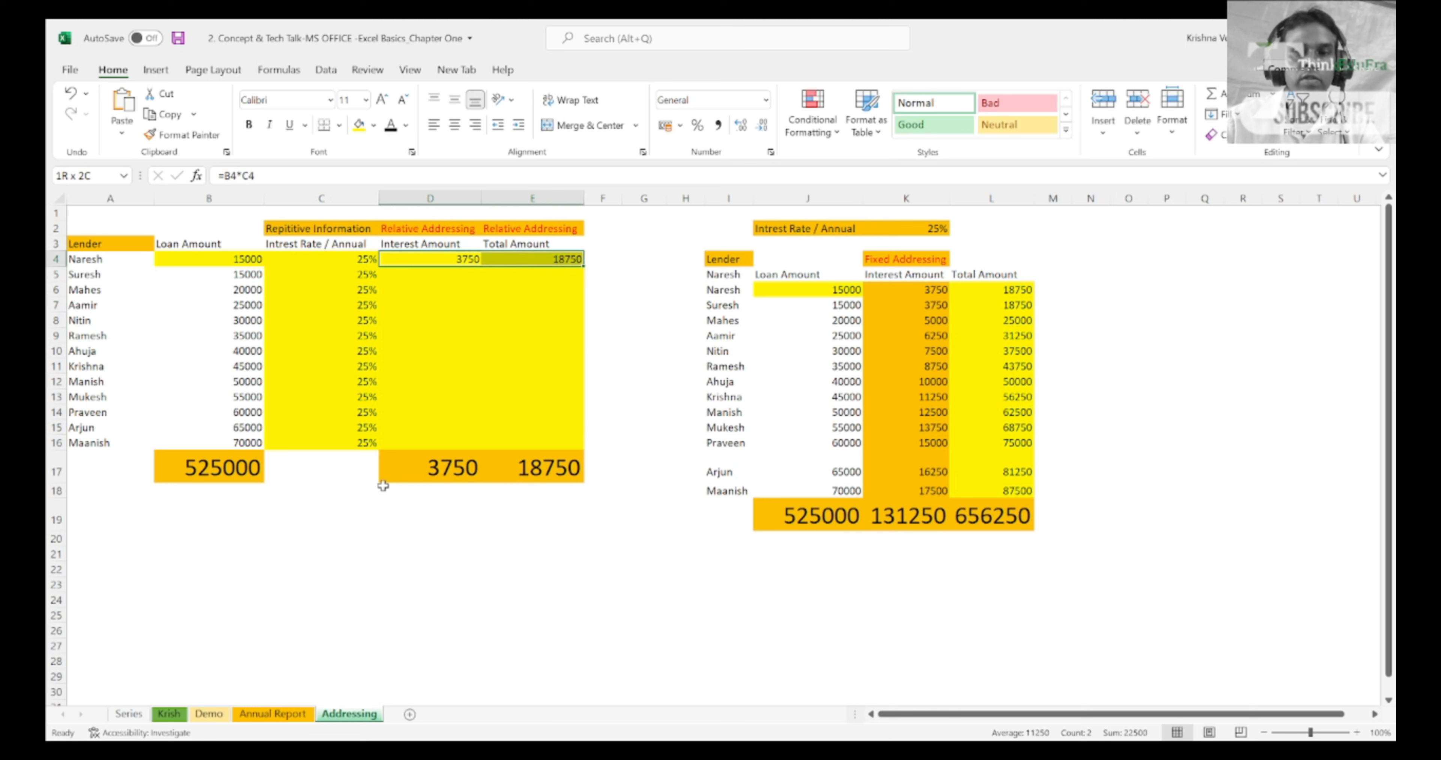
{"action": "key", "text": "Delete"}
Step: Highlight the lender, loan amount and interest rate columns in A3:C16, and go to the first rate in C4
{"action": "key", "text": "Left"}
{"action": "key", "text": "Left"}
{"action": "key", "text": "Left"}
{"action": "key", "text": "Up"}
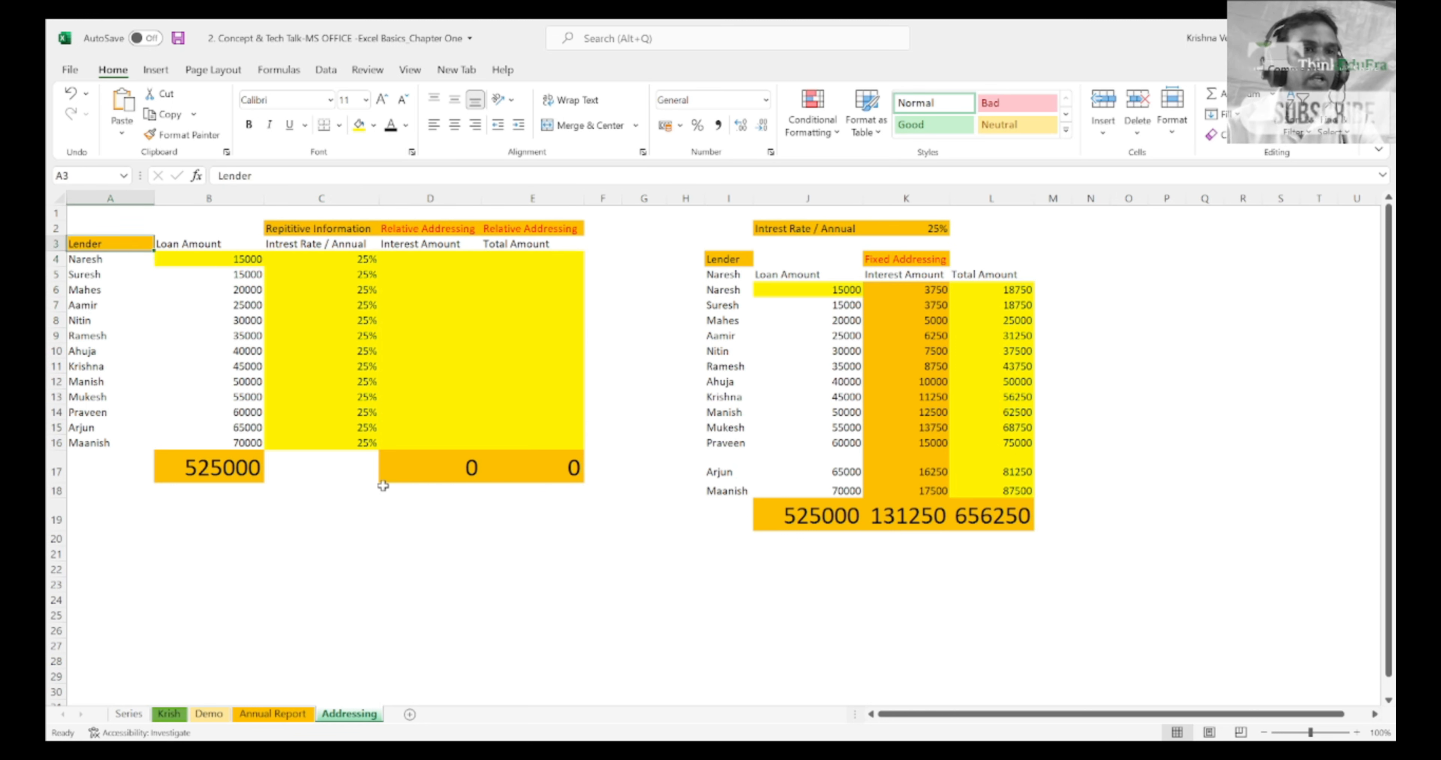
{"action": "key", "text": "shift+Down"}
{"action": "key", "text": "shift+Down"}
{"action": "key", "text": "shift+Down"}
{"action": "key", "text": "shift+Down"}
{"action": "key", "text": "shift+Down"}
{"action": "key", "text": "shift+Down"}
{"action": "key", "text": "shift+Down"}
{"action": "key", "text": "shift+Down"}
{"action": "key", "text": "shift+Down"}
{"action": "key", "text": "shift+Down"}
{"action": "key", "text": "shift+Down"}
{"action": "key", "text": "shift+Down"}
{"action": "key", "text": "shift+Down"}
{"action": "key", "text": "shift+Right"}
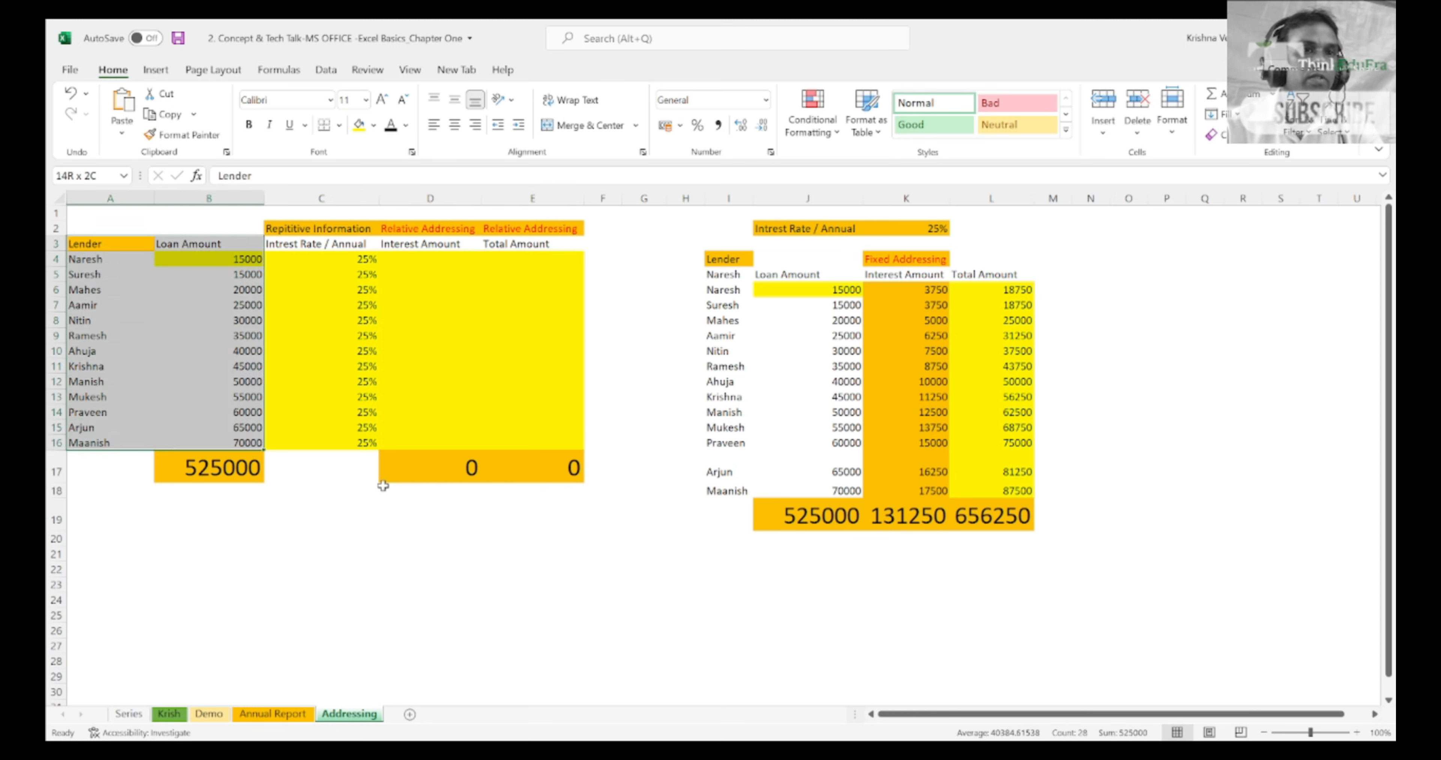
{"action": "key", "text": "shift+Left"}
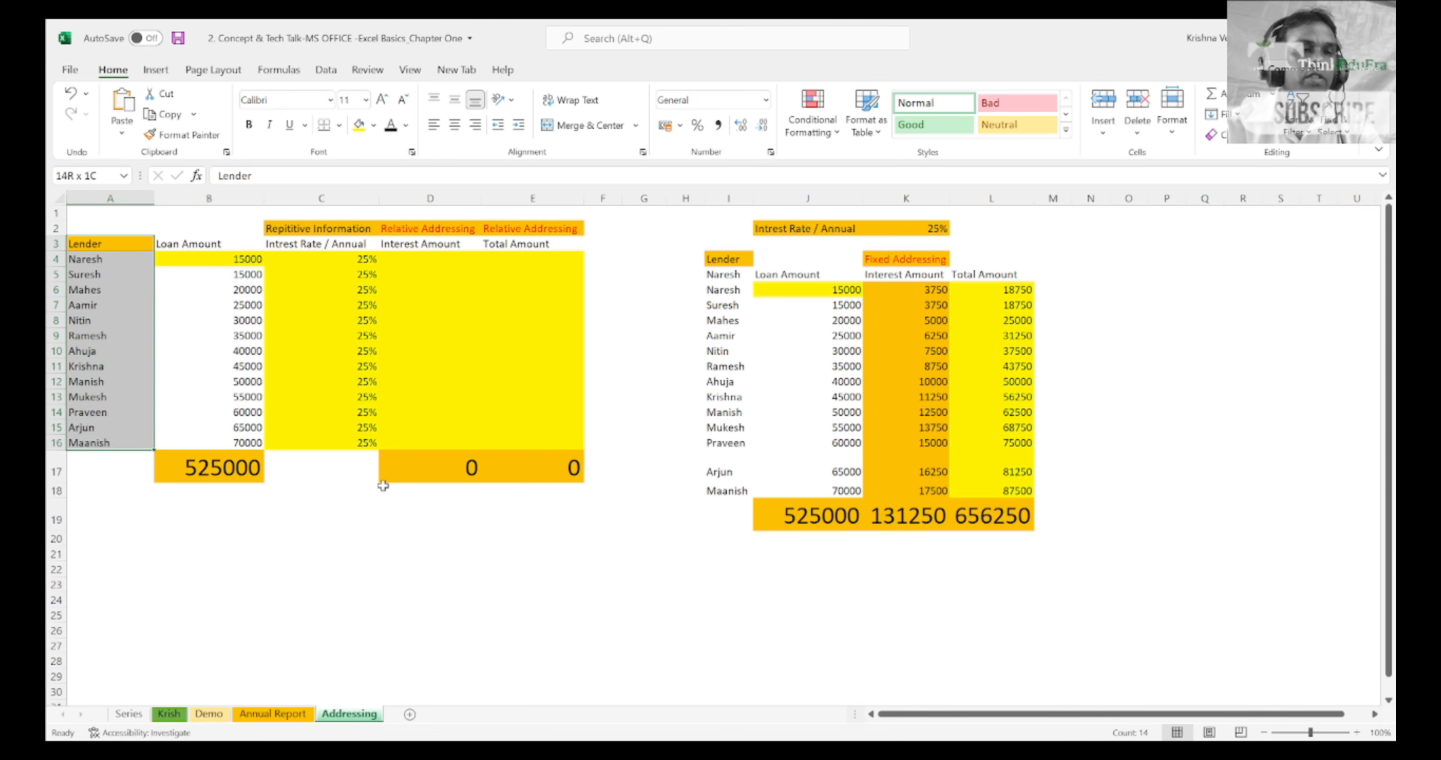
{"action": "key", "text": "shift+Right"}
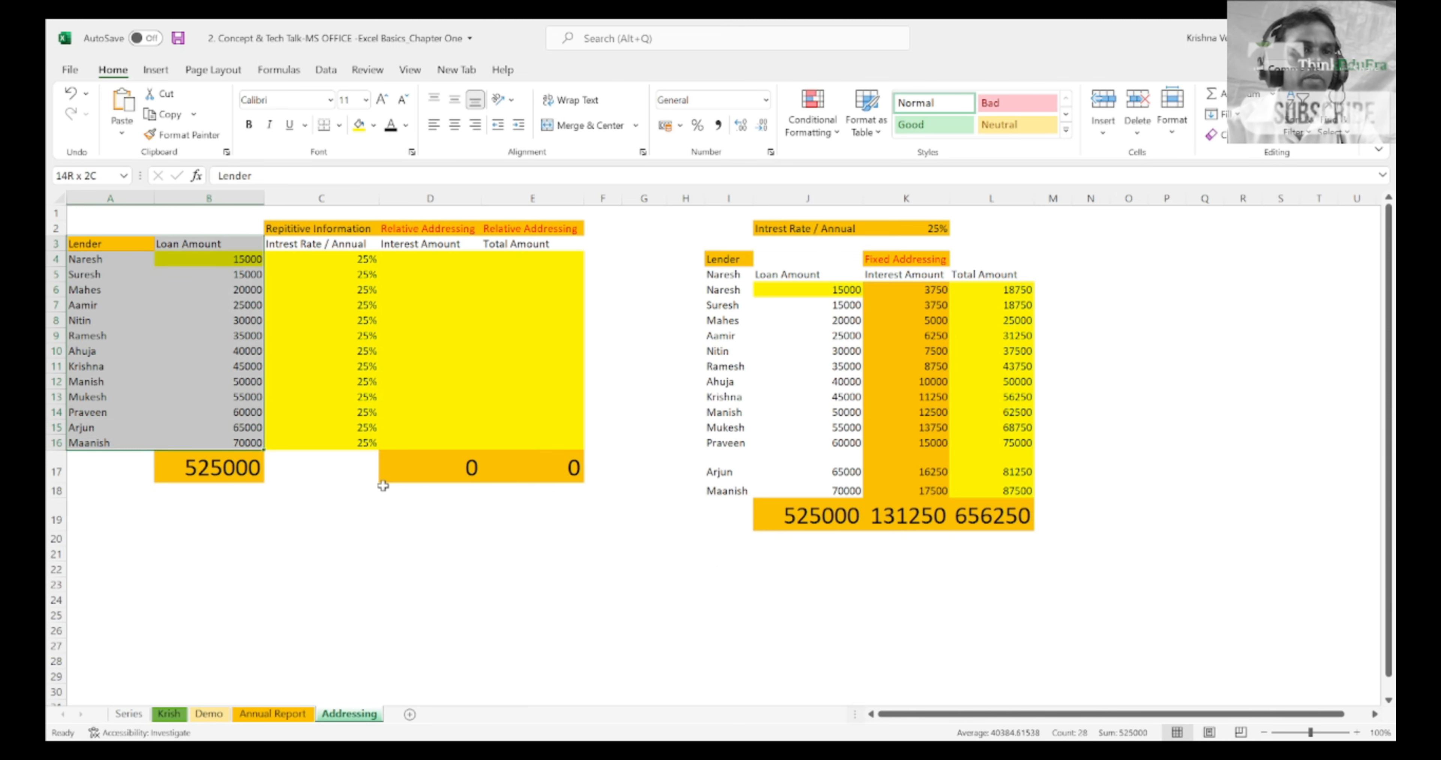
{"action": "key", "text": "shift+Right"}
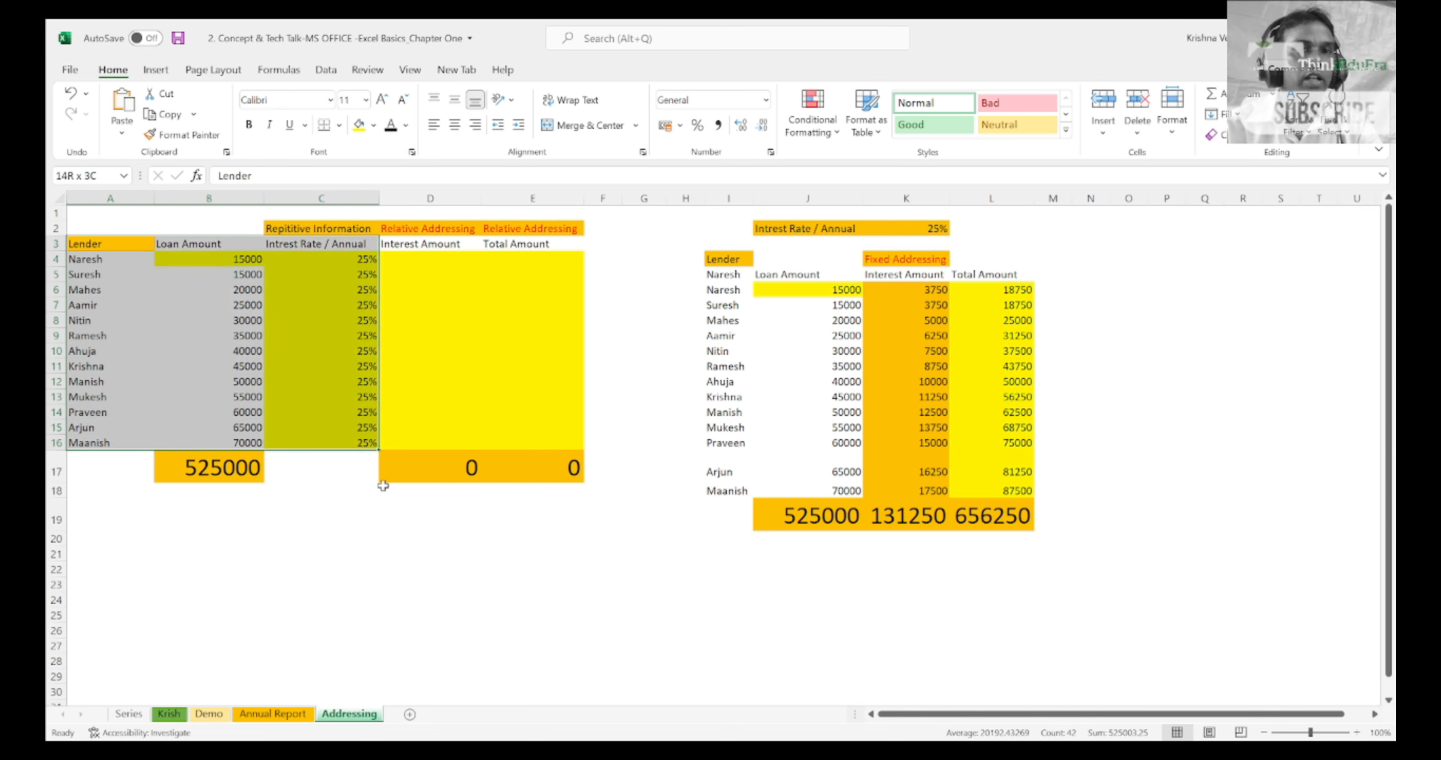
{"action": "key", "text": "Right"}
{"action": "key", "text": "Right"}
{"action": "key", "text": "Down"}
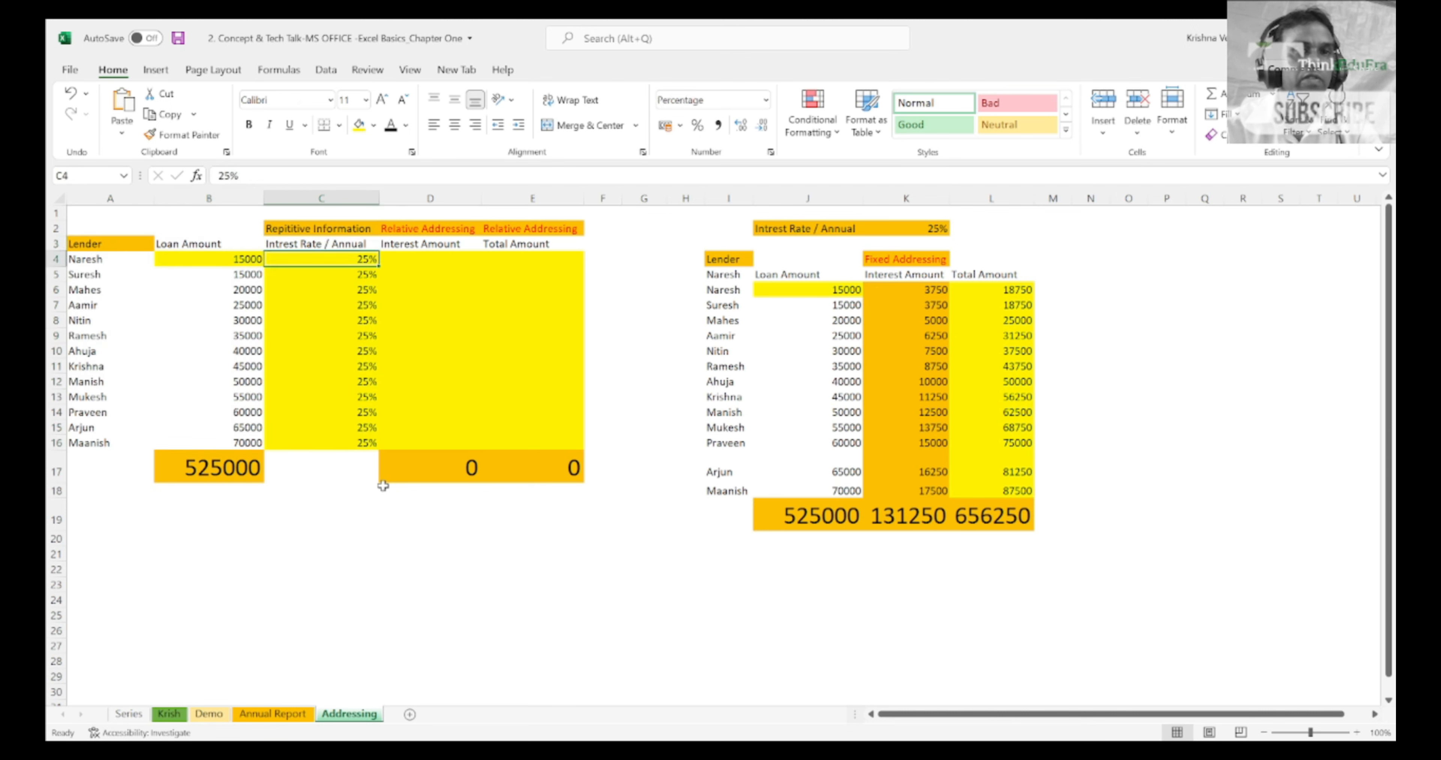
Step: Enter the formula =B4*C4 in D4 to calculate the first lender's interest amount
{"action": "key", "text": "Right"}
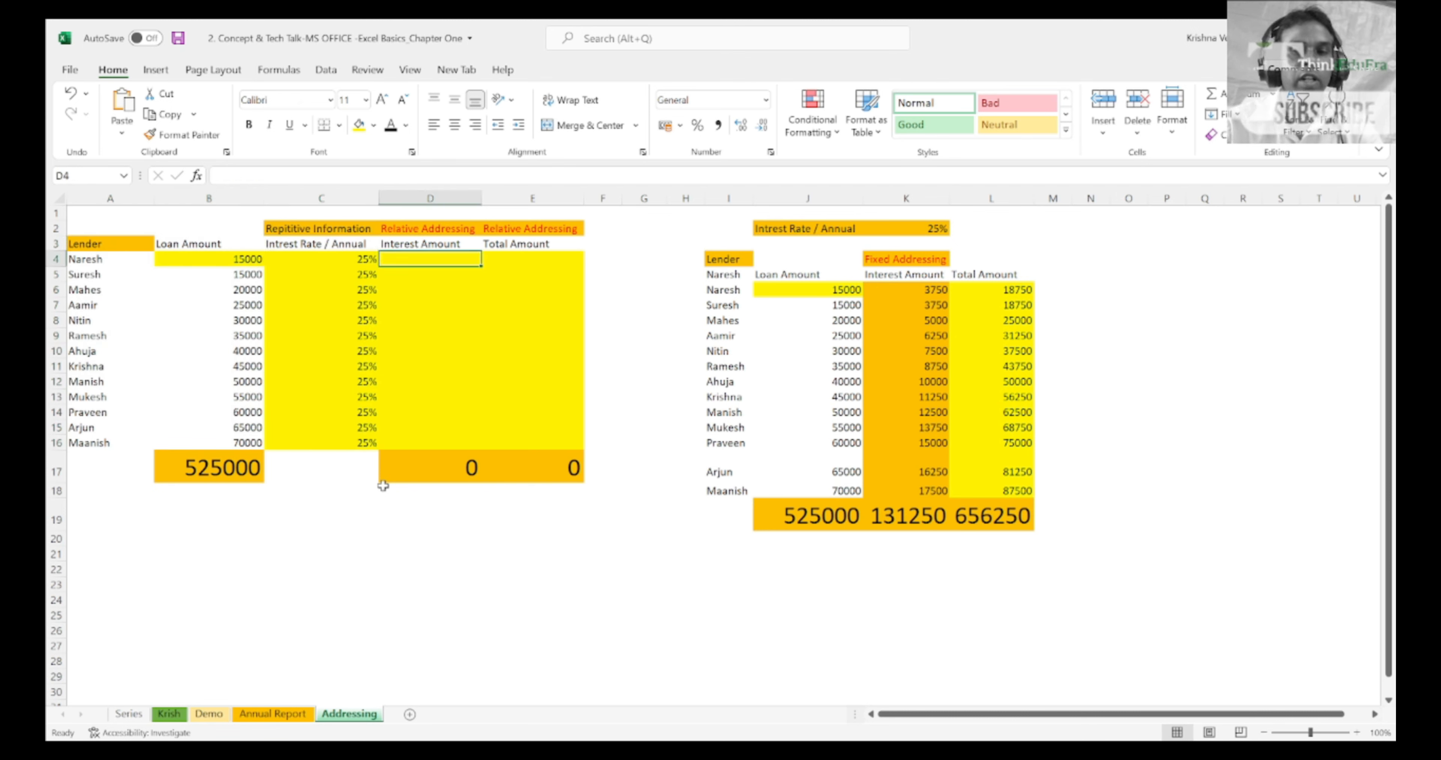
{"action": "type", "text": "="}
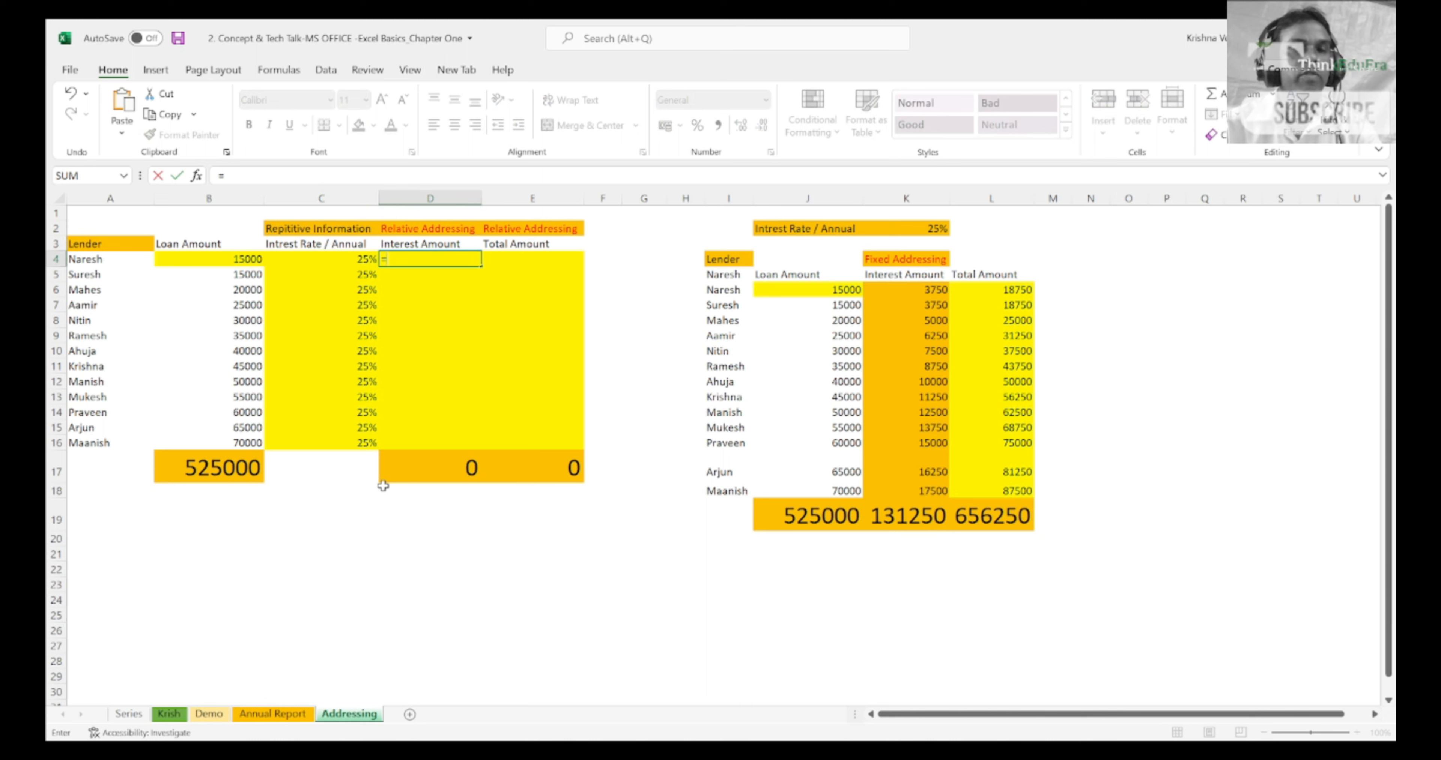
{"action": "key", "text": "Left"}
{"action": "key", "text": "Left"}
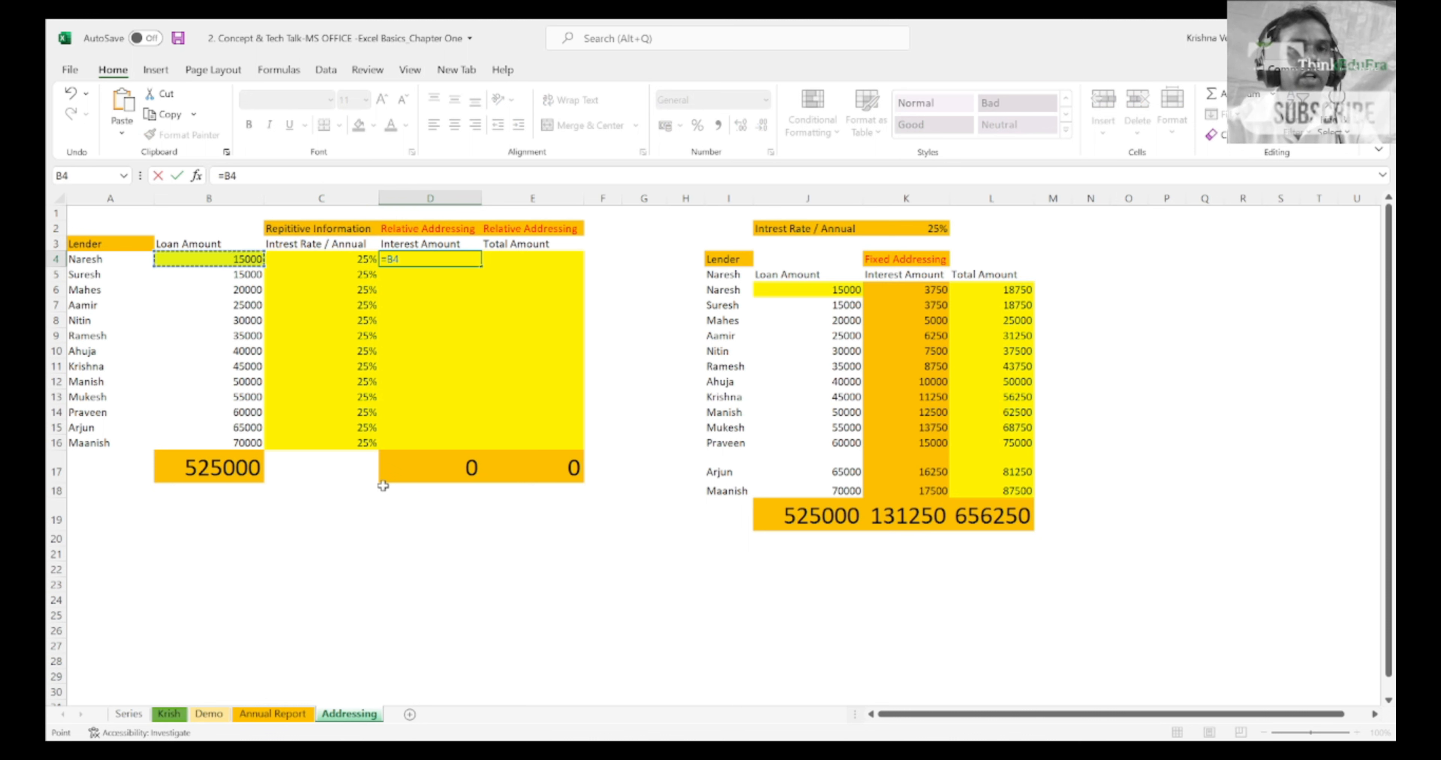
{"action": "type", "text": "*"}
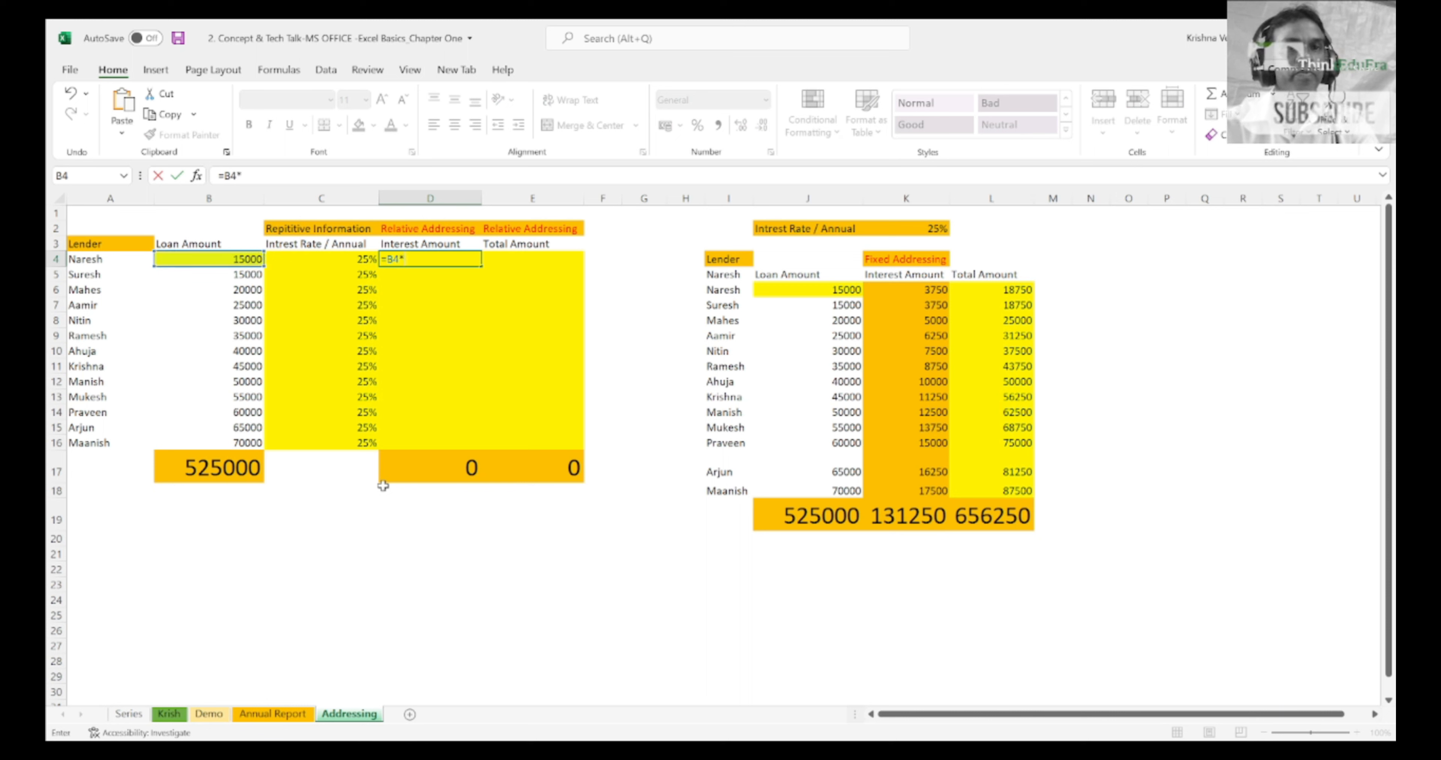
{"action": "key", "text": "Left"}
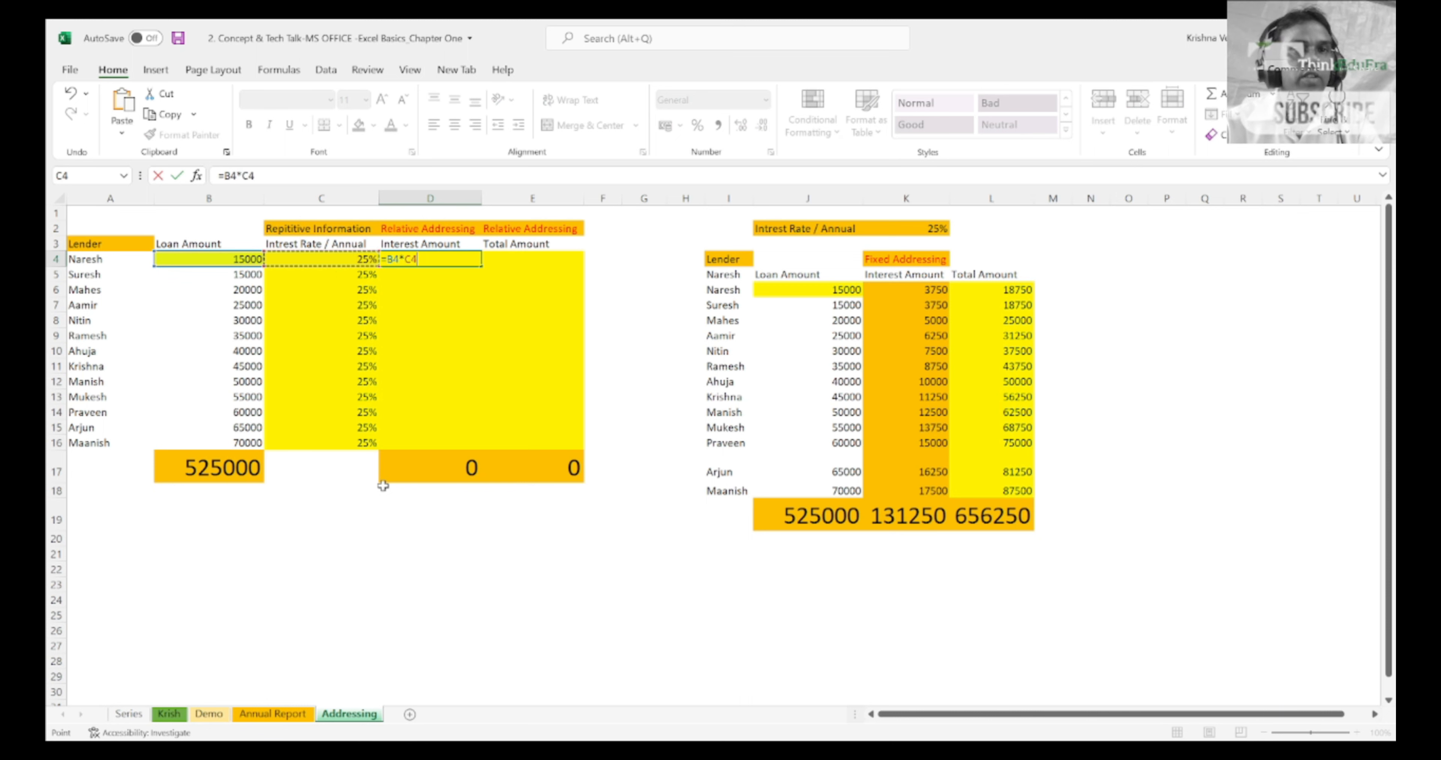
{"action": "key", "text": "Return"}
Step: Enter the formula =B4+D4 in E4 to calculate the first lender's total amount
{"action": "key", "text": "Up"}
{"action": "key", "text": "Right"}
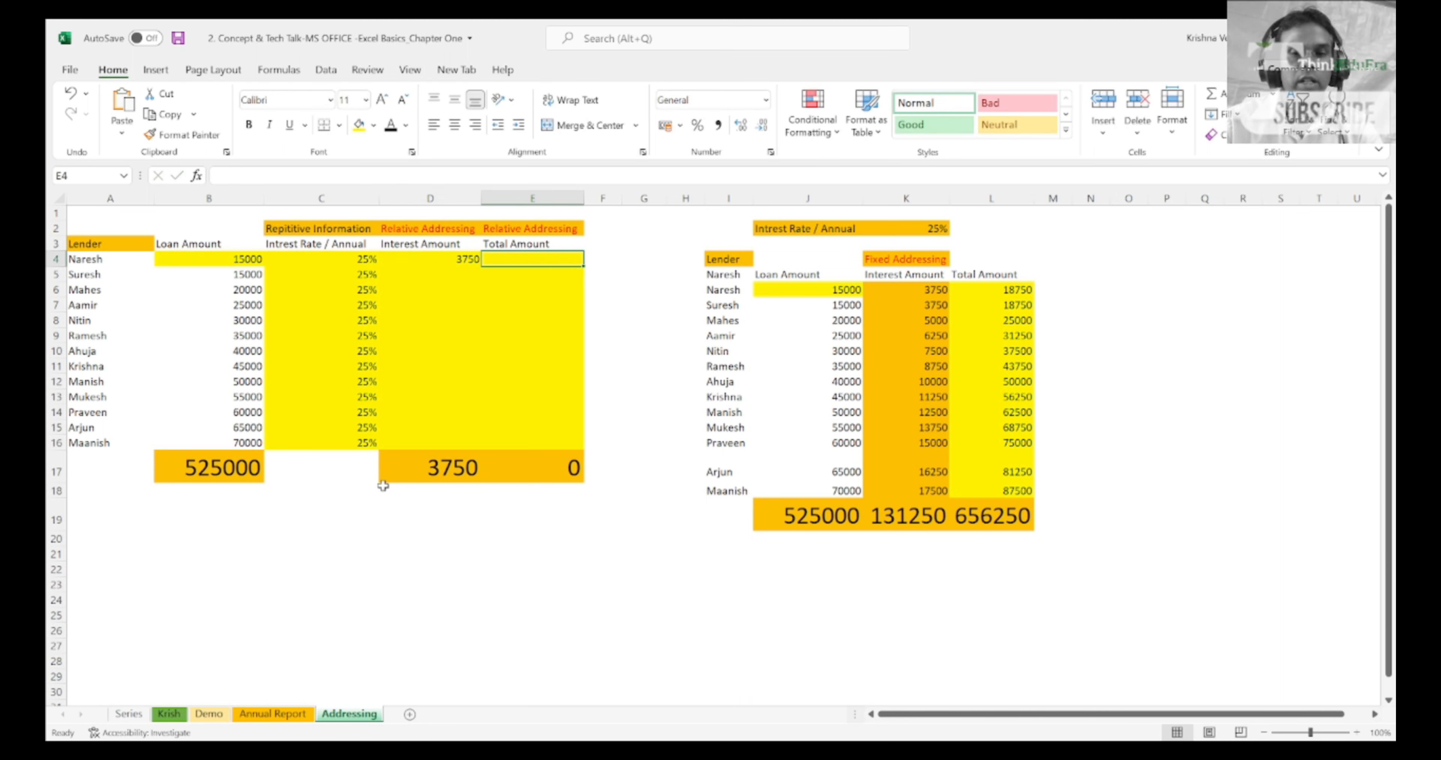
{"action": "type", "text": "="}
{"action": "key", "text": "Left"}
{"action": "key", "text": "Left"}
{"action": "key", "text": "Left"}
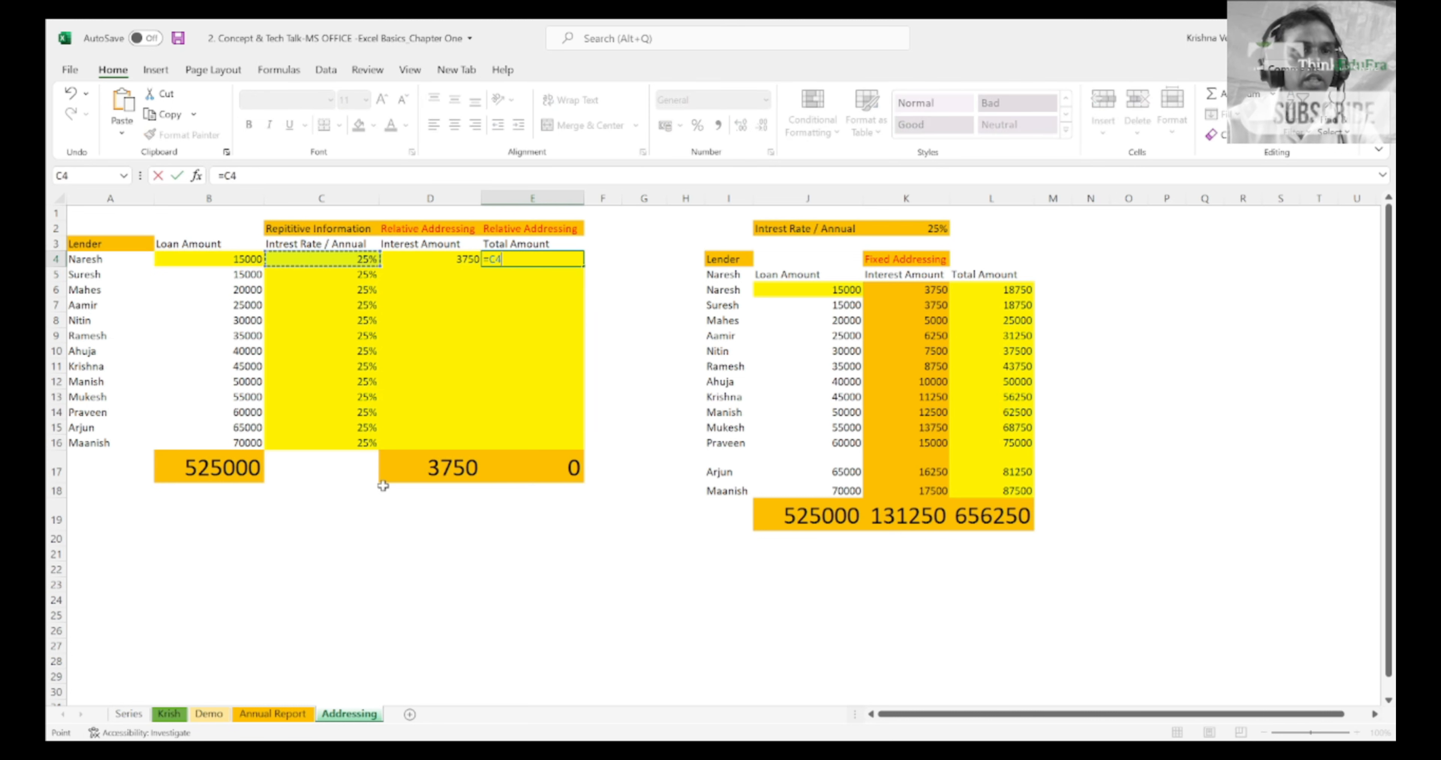
{"action": "type", "text": "*"}
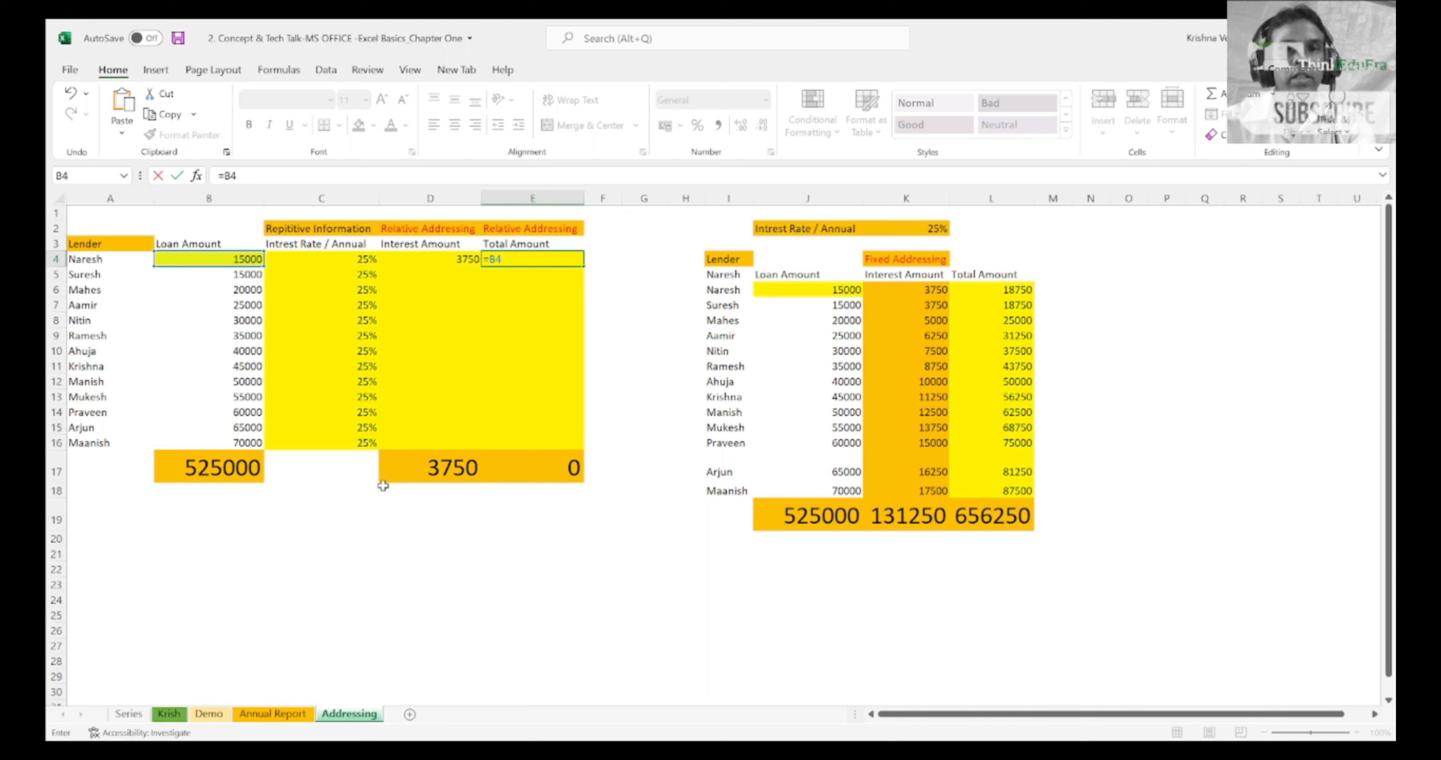
{"action": "key", "text": "Left"}
{"action": "key", "text": "Return"}
{"action": "key", "text": "Up"}
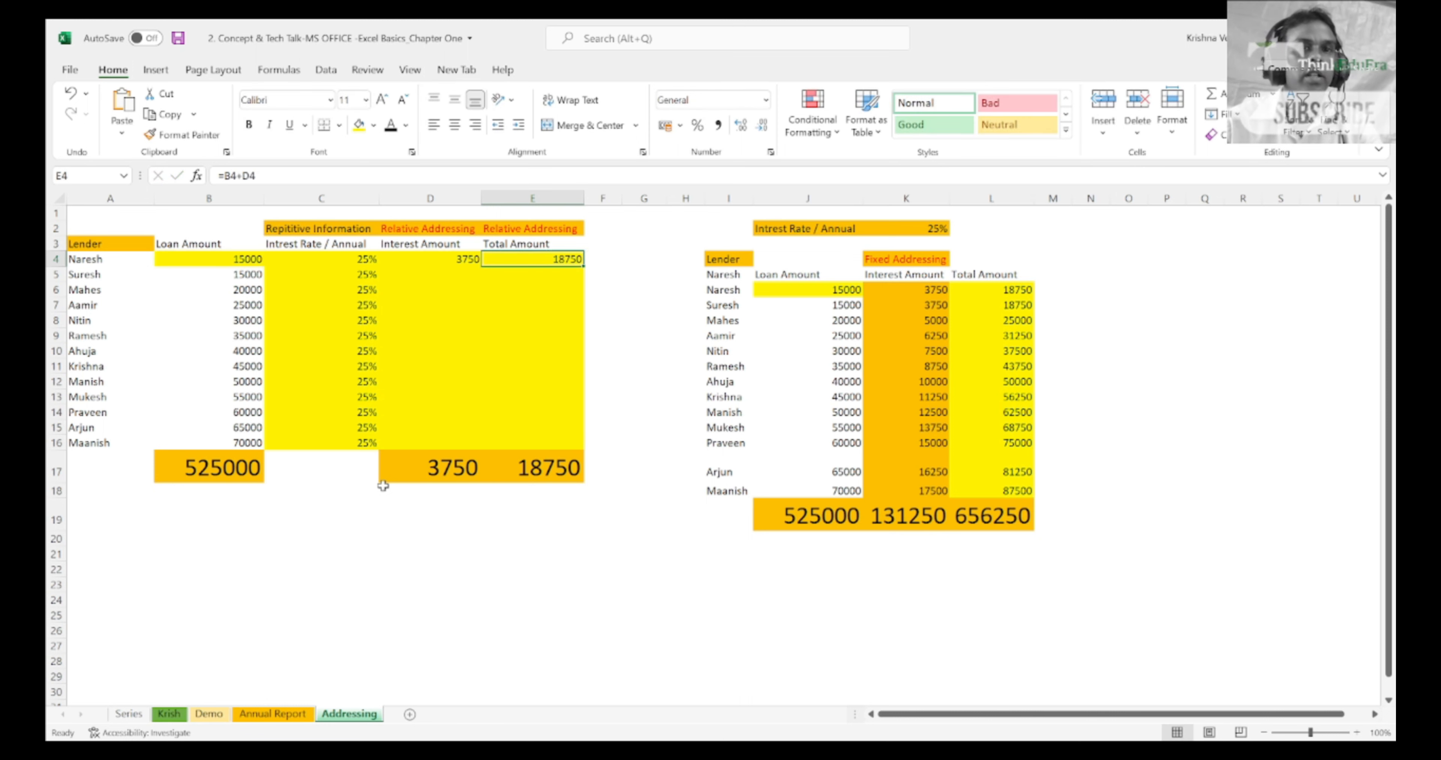
Step: Enter the second lender's interest amount in D5 with literal numbers, as =15000*25%
{"action": "key", "text": "Left"}
{"action": "key", "text": "Down"}
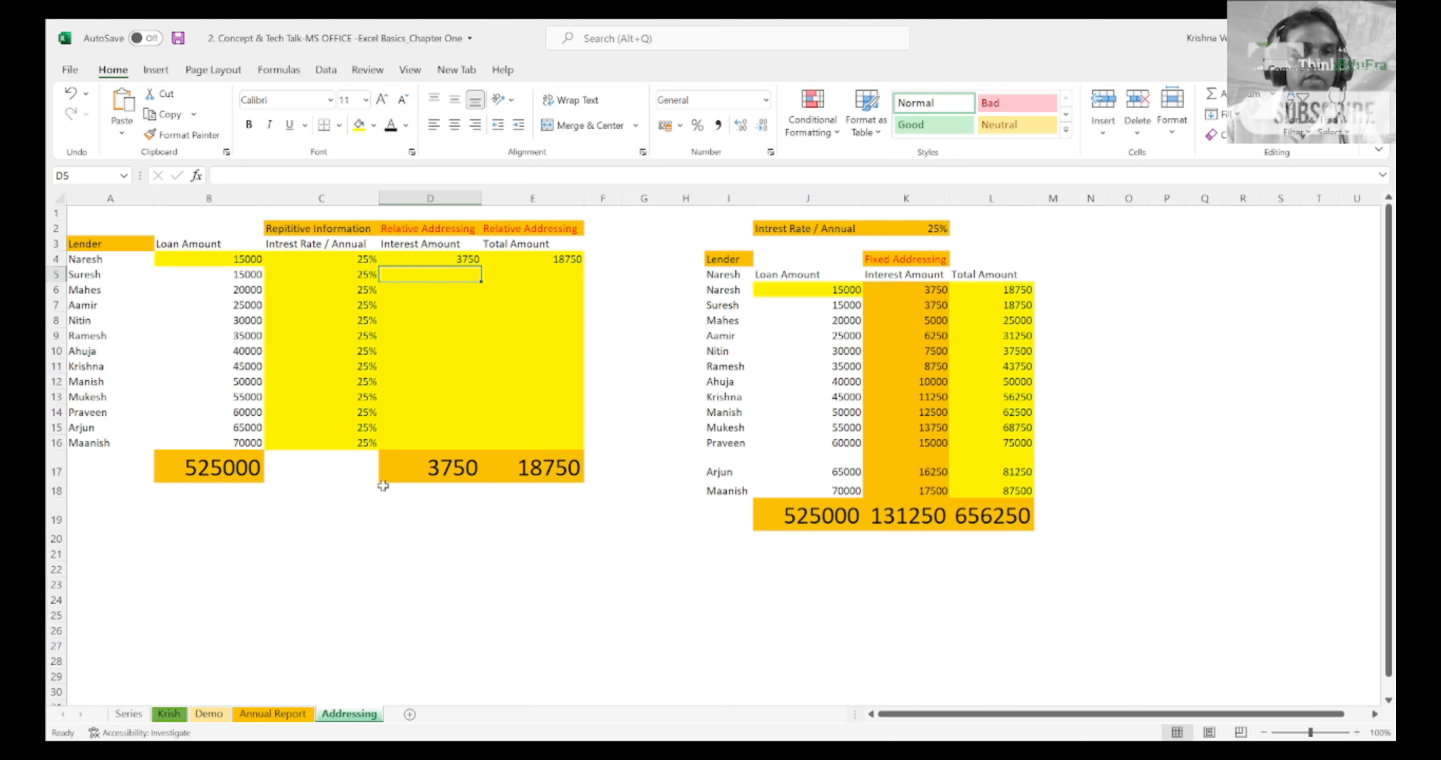
{"action": "type", "text": "=15000"}
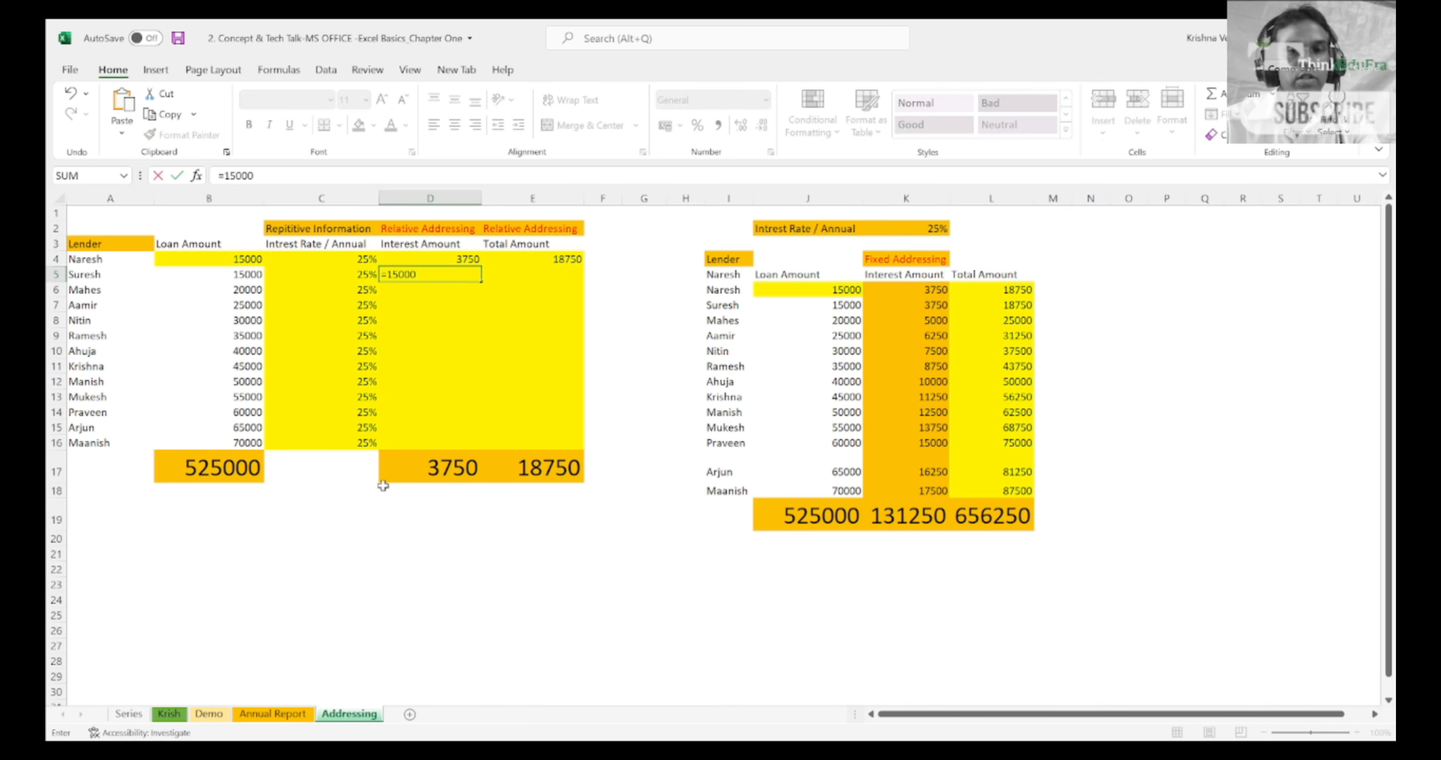
{"action": "type", "text": "*25%"}
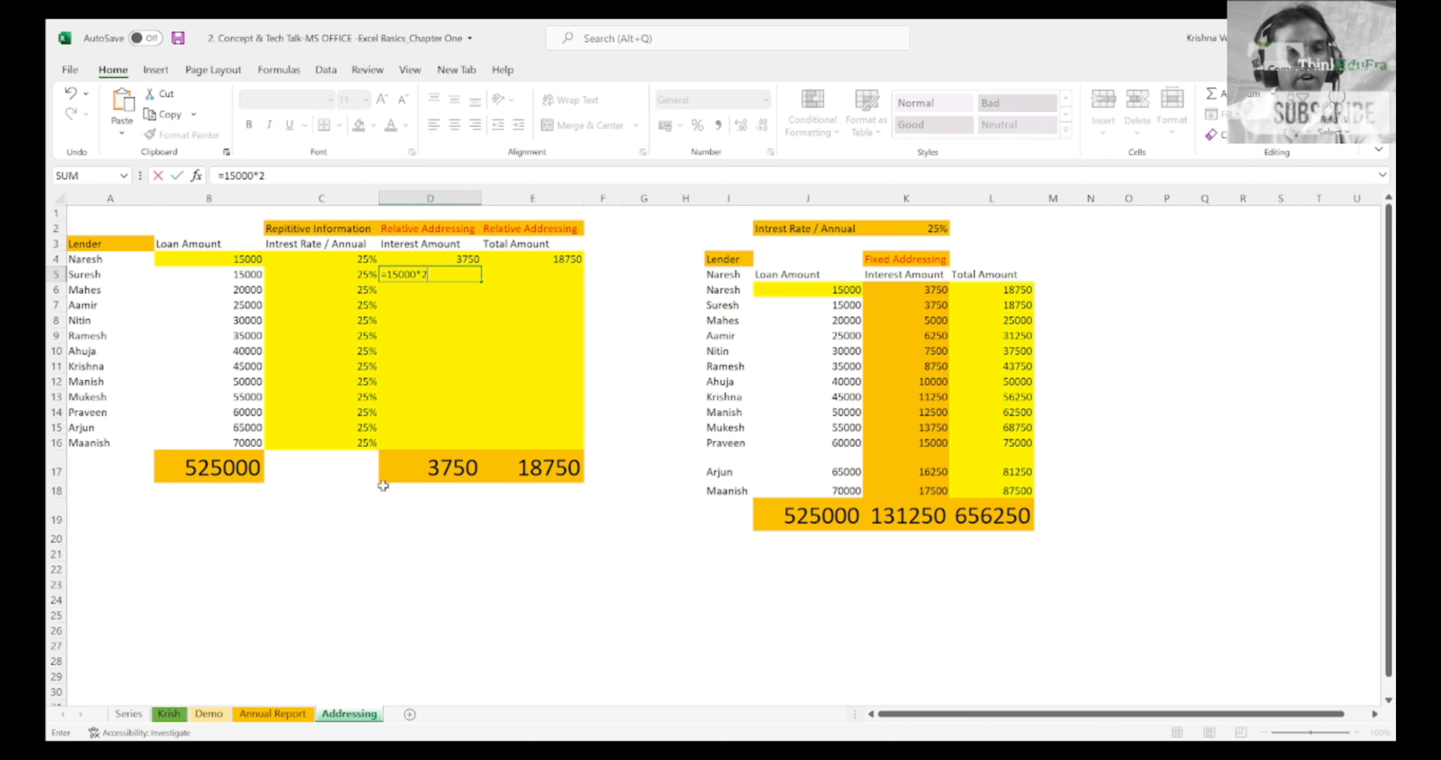
{"action": "key", "text": "ctrl+Return"}
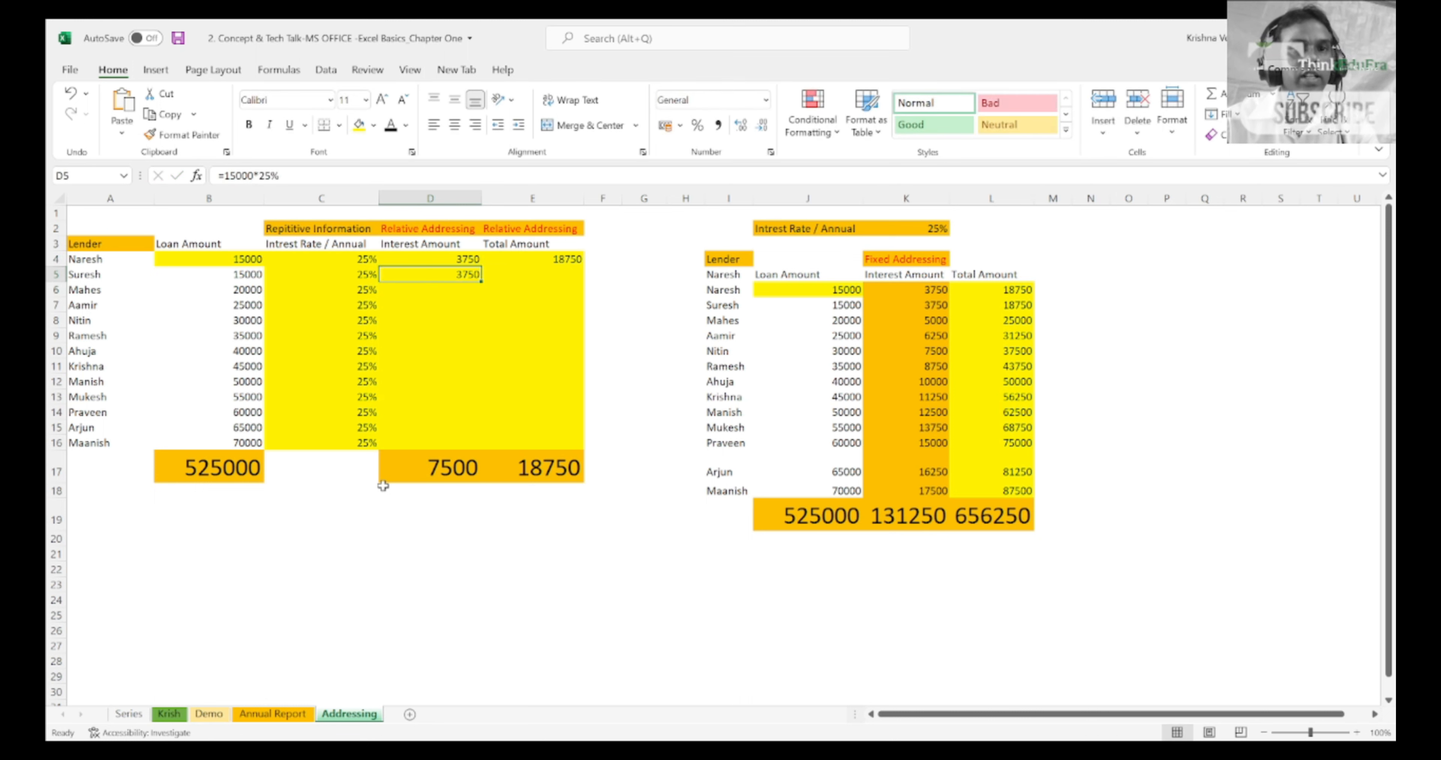
Step: Enter the second lender's total amount in E5 with literal numbers, as =15000+3750
{"action": "key", "text": "Tab"}
{"action": "type", "text": "="}
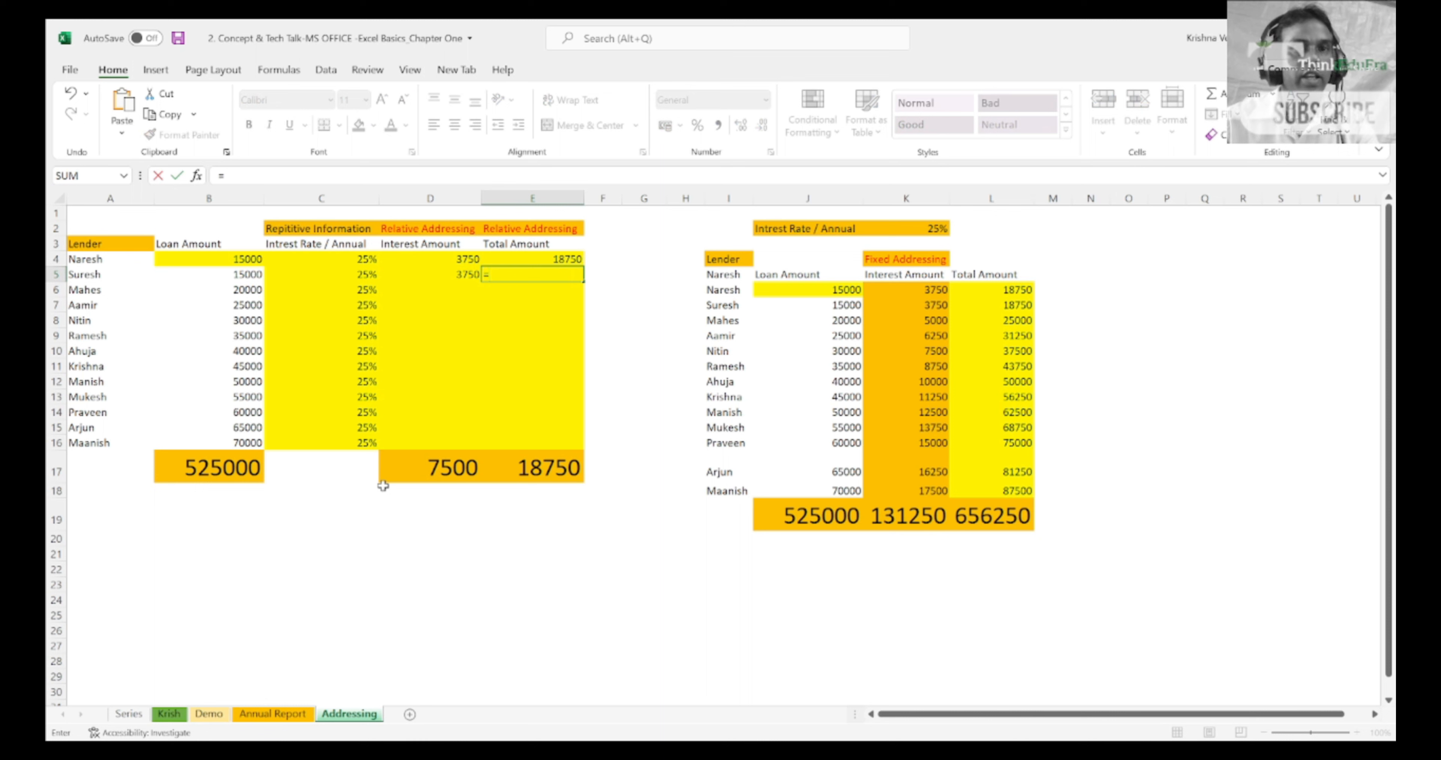
{"action": "type", "text": "15000"}
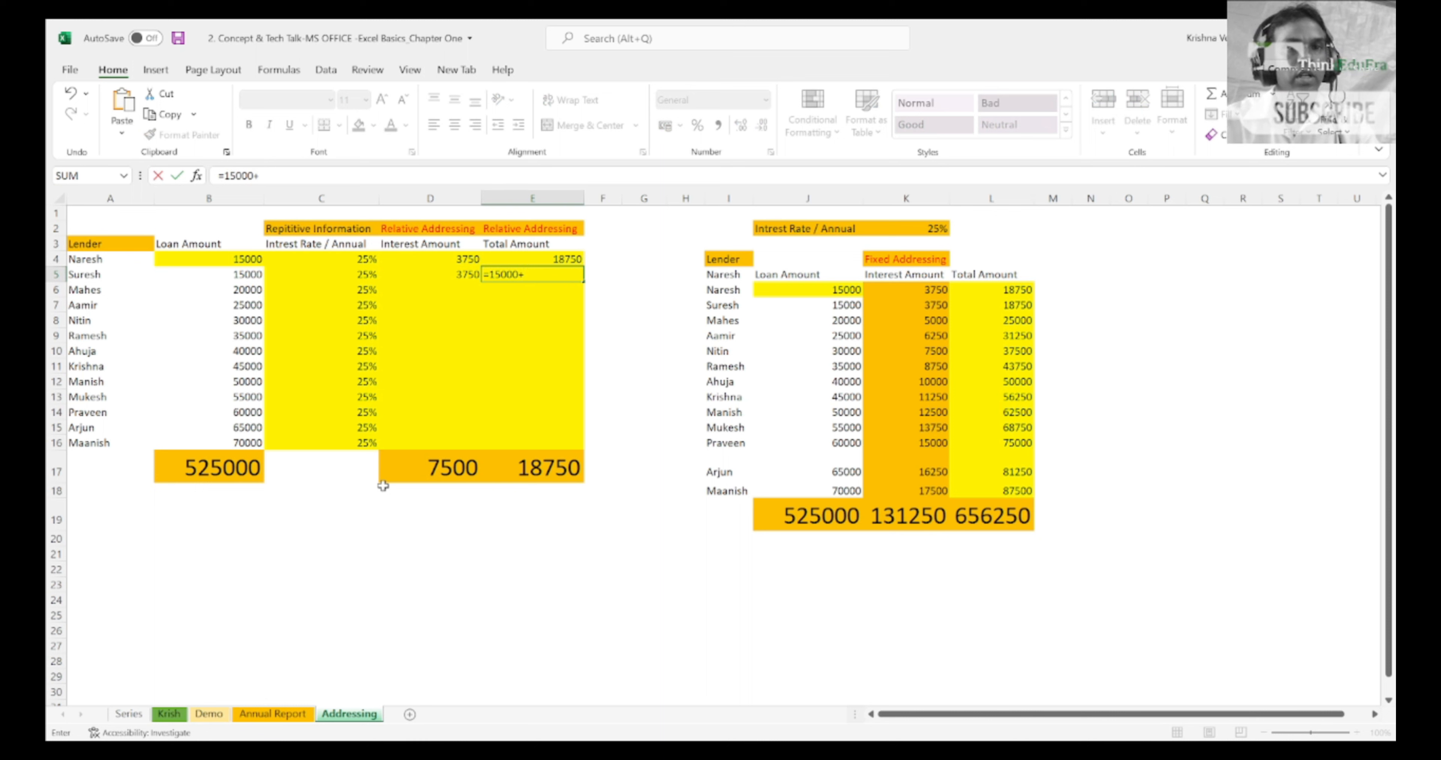
{"action": "type", "text": "+37"}
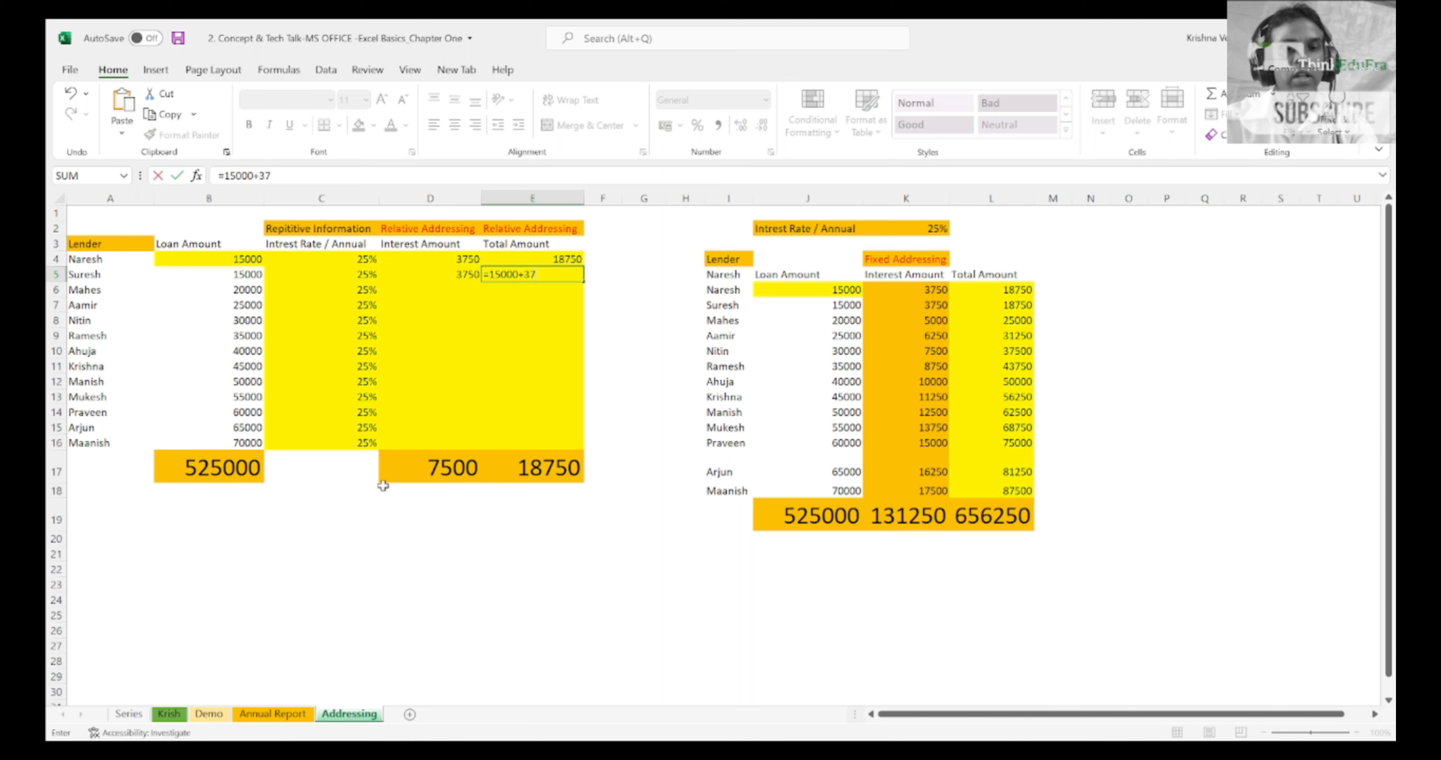
{"action": "type", "text": "50"}
{"action": "key", "text": "Return"}
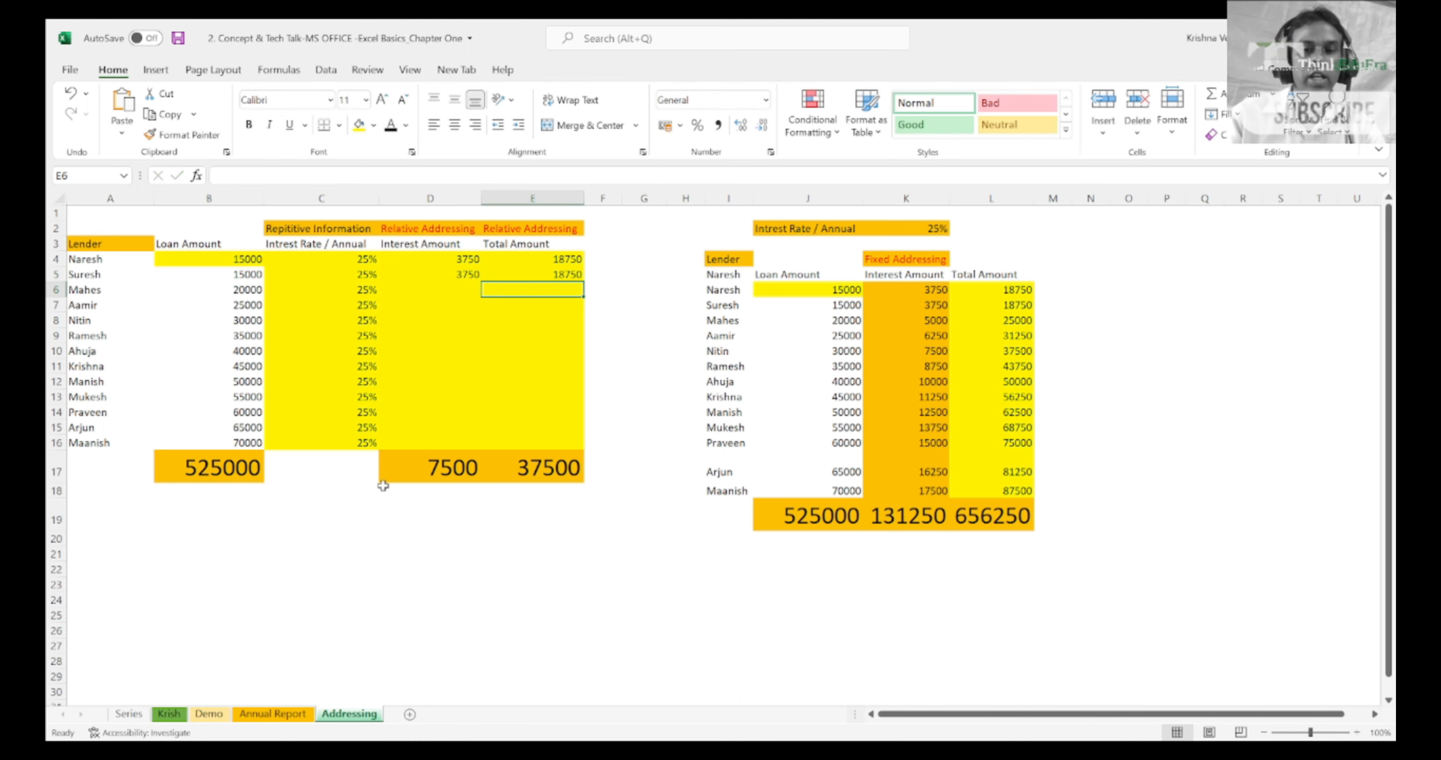
Step: Clear the hard-coded interest and total amounts from D5:E5
{"action": "key", "text": "Up"}
{"action": "key", "text": "Left"}
{"action": "key", "text": "shift+Right"}
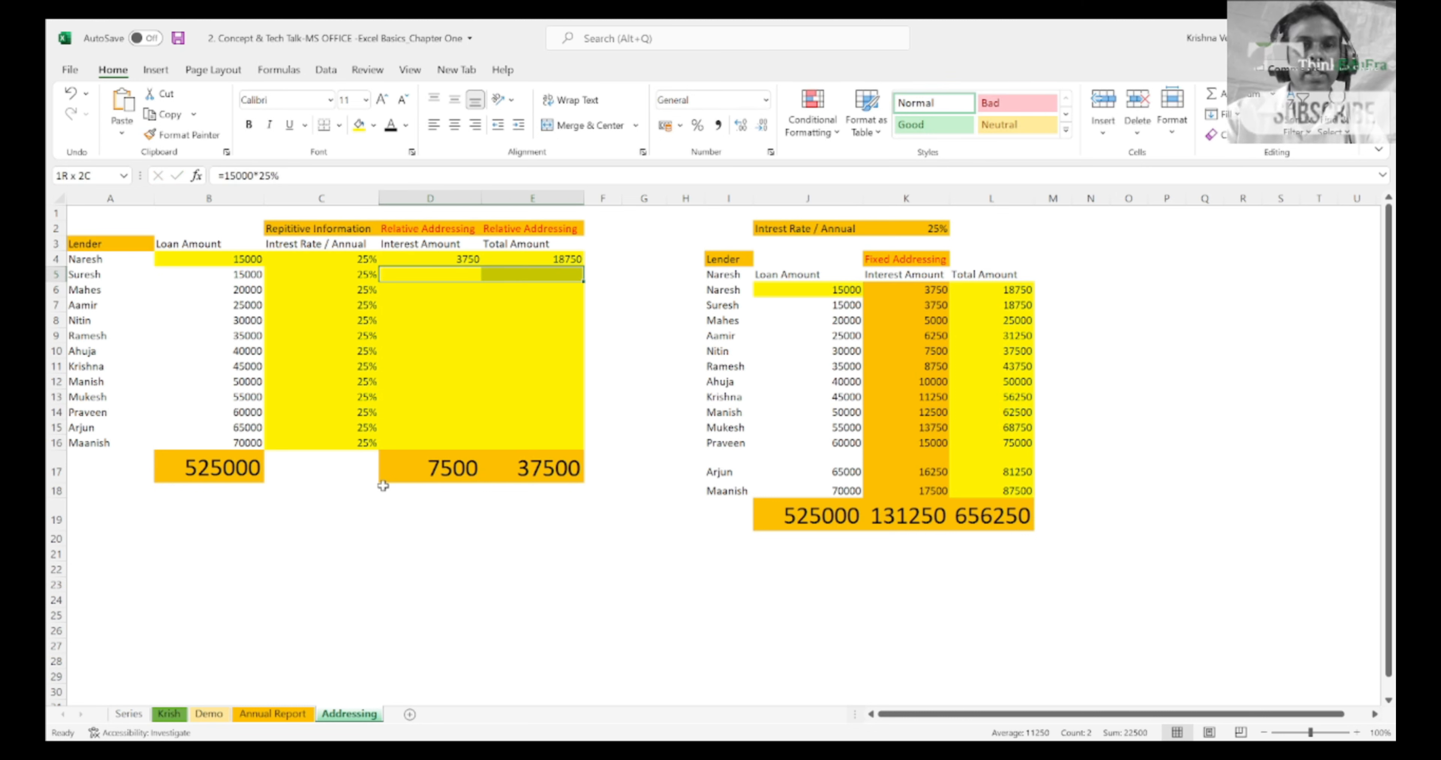
{"action": "key", "text": "Delete"}
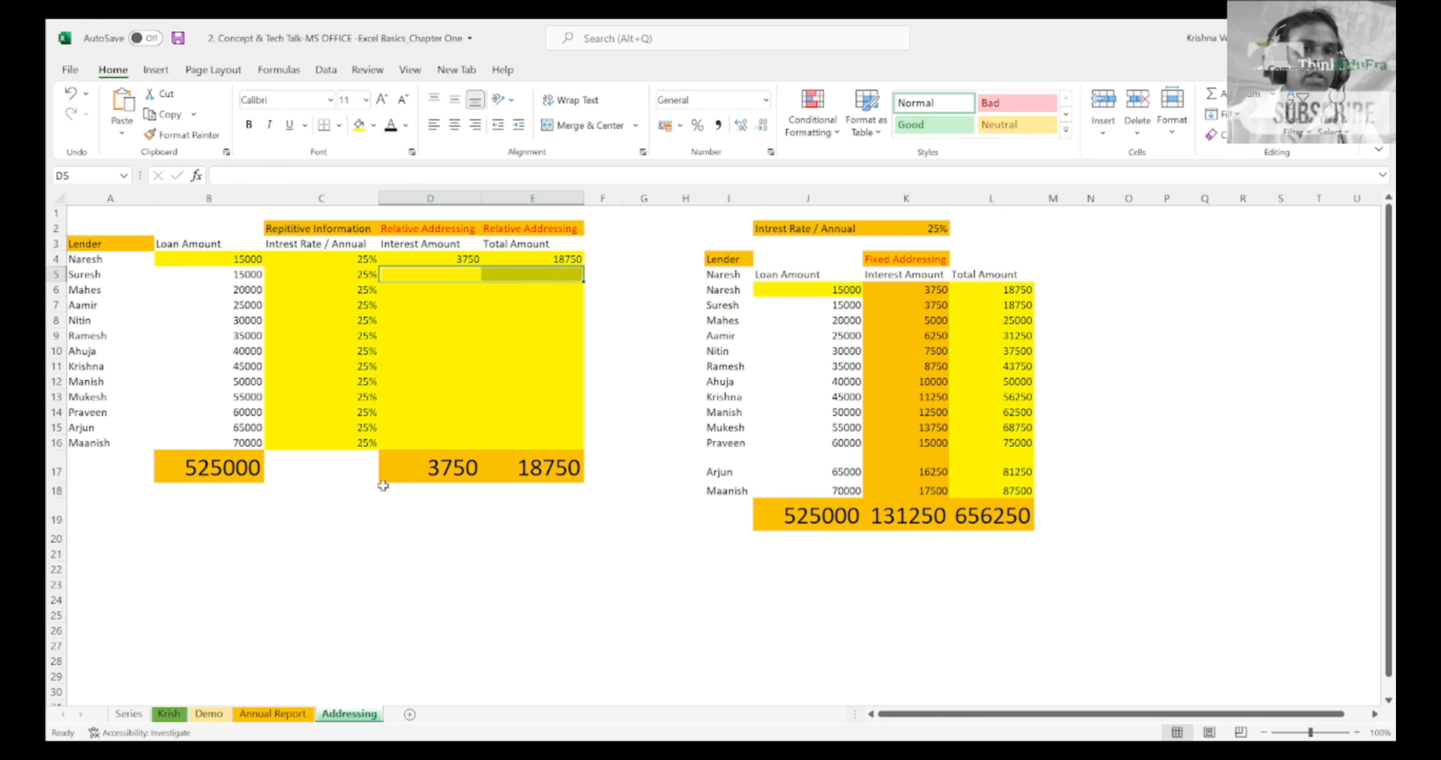
Step: Step through the first lender's name, loan amount, interest rate and interest amount in row 4, relating each value to its column heading
{"action": "key", "text": "Up"}
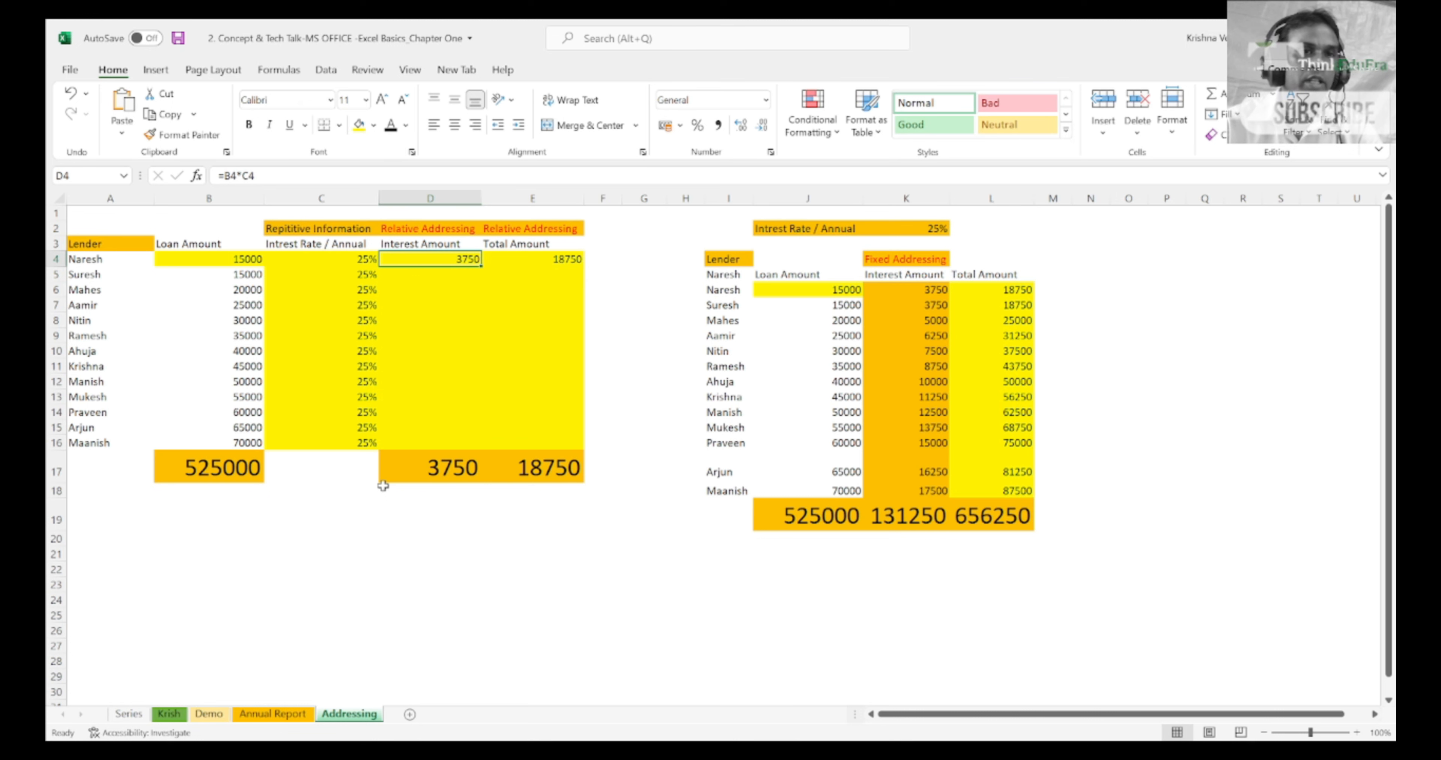
{"action": "key", "text": "Left"}
{"action": "key", "text": "Left"}
{"action": "key", "text": "Left"}
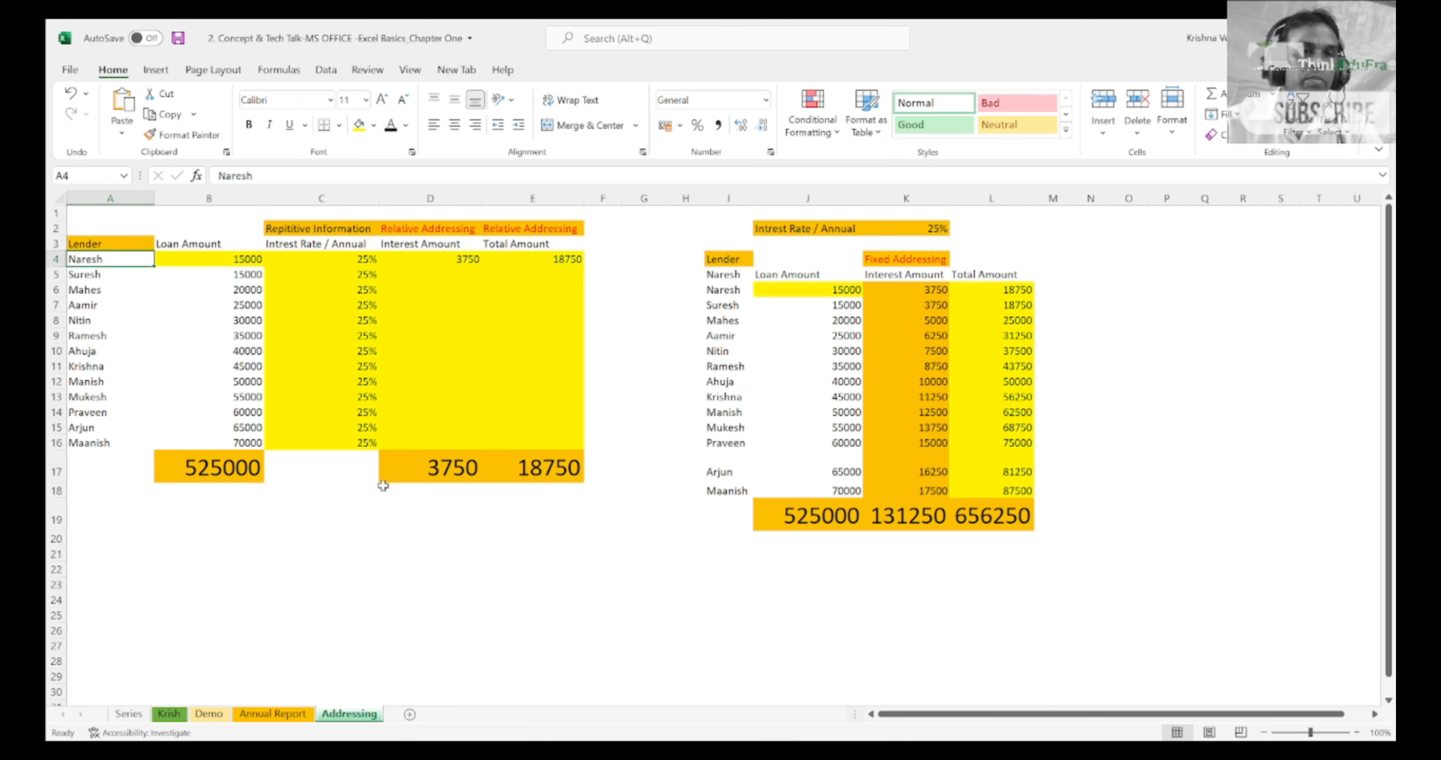
{"action": "key", "text": "Right"}
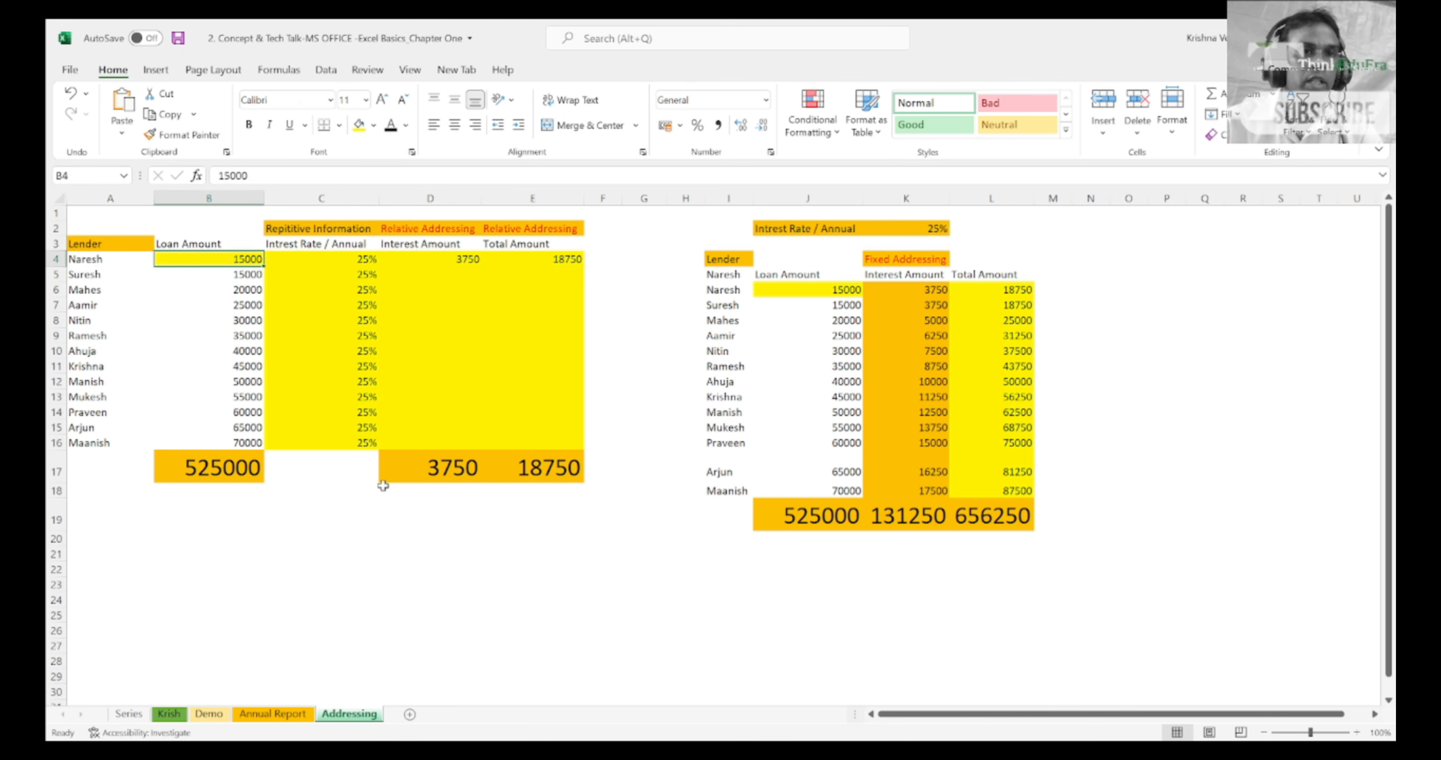
{"action": "key", "text": "Up"}
{"action": "key", "text": "Down"}
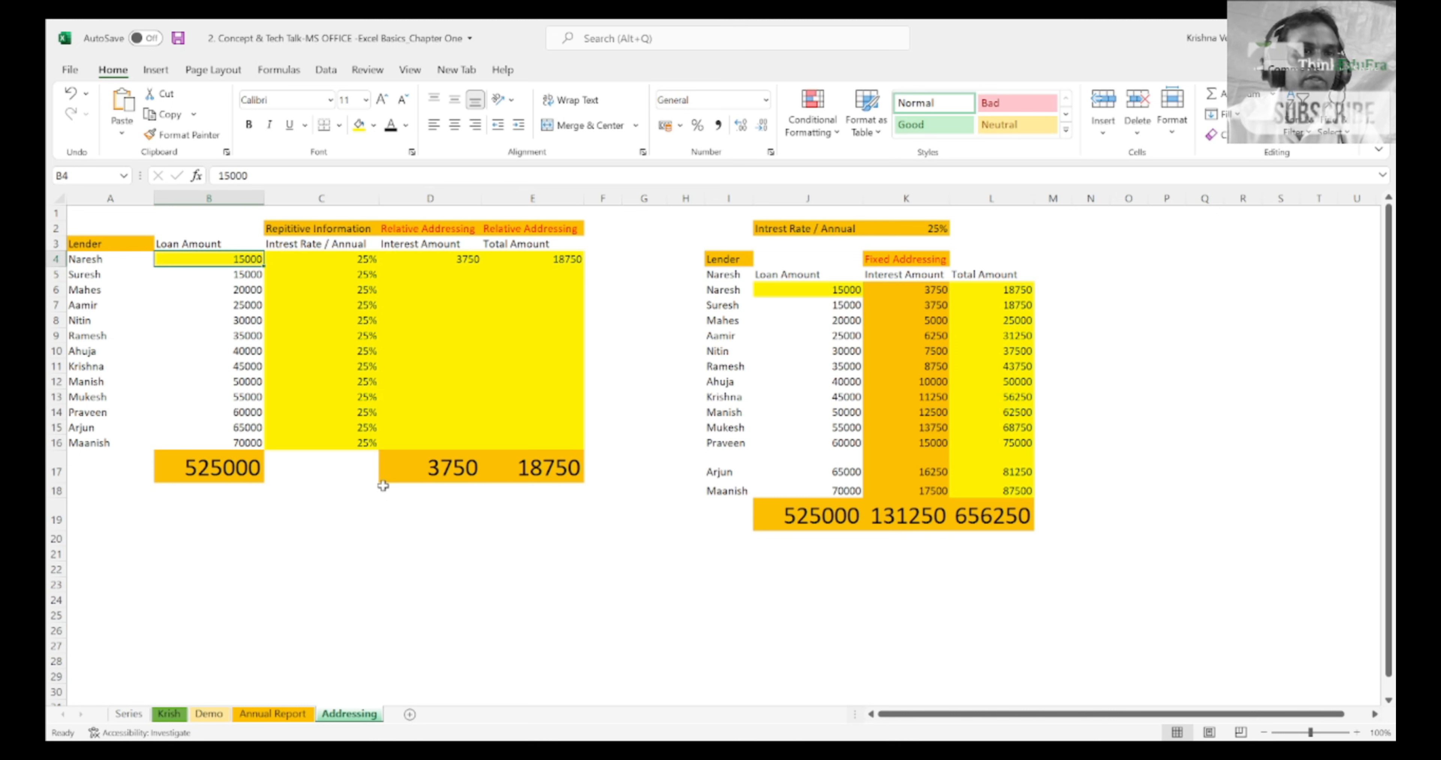
{"action": "key", "text": "Left"}
{"action": "key", "text": "Right"}
{"action": "key", "text": "Right"}
{"action": "key", "text": "Up"}
{"action": "key", "text": "Down"}
{"action": "key", "text": "Left"}
{"action": "key", "text": "Right"}
{"action": "key", "text": "Right"}
{"action": "key", "text": "Up"}
{"action": "key", "text": "Down"}
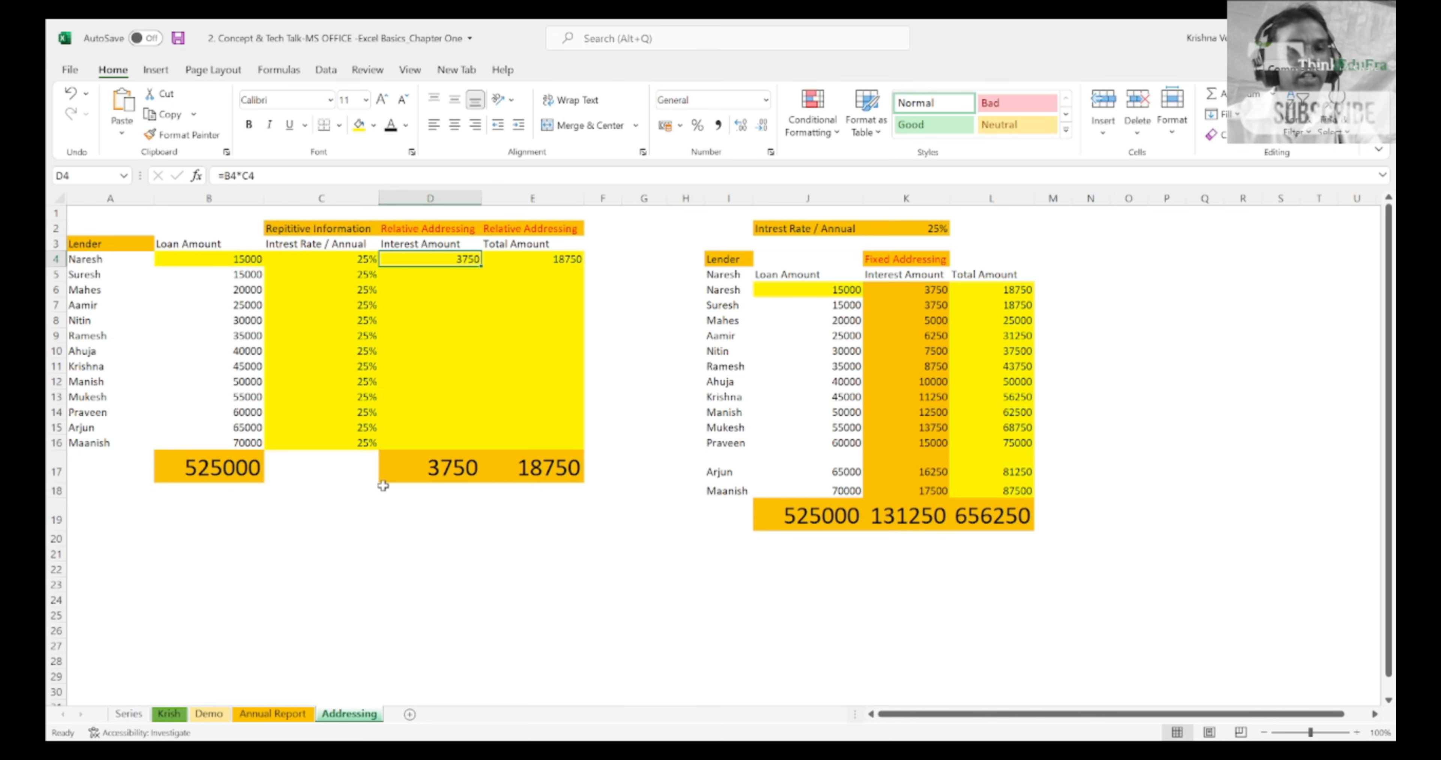
Step: Inspect the cell references used by the interest amount formula in D4, leaving the formula as it is
{"action": "key", "text": "F2"}
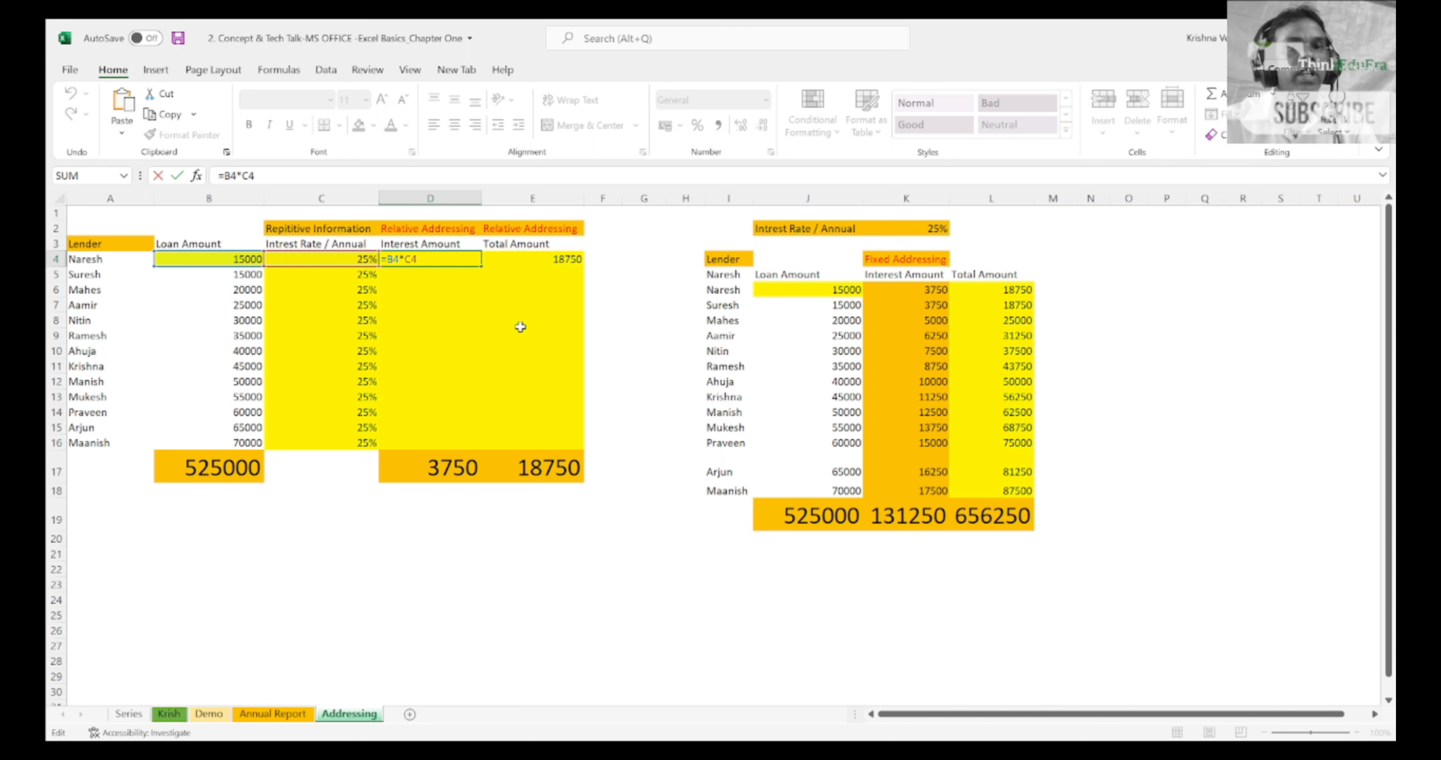
{"action": "key", "text": "ctrl+Return"}
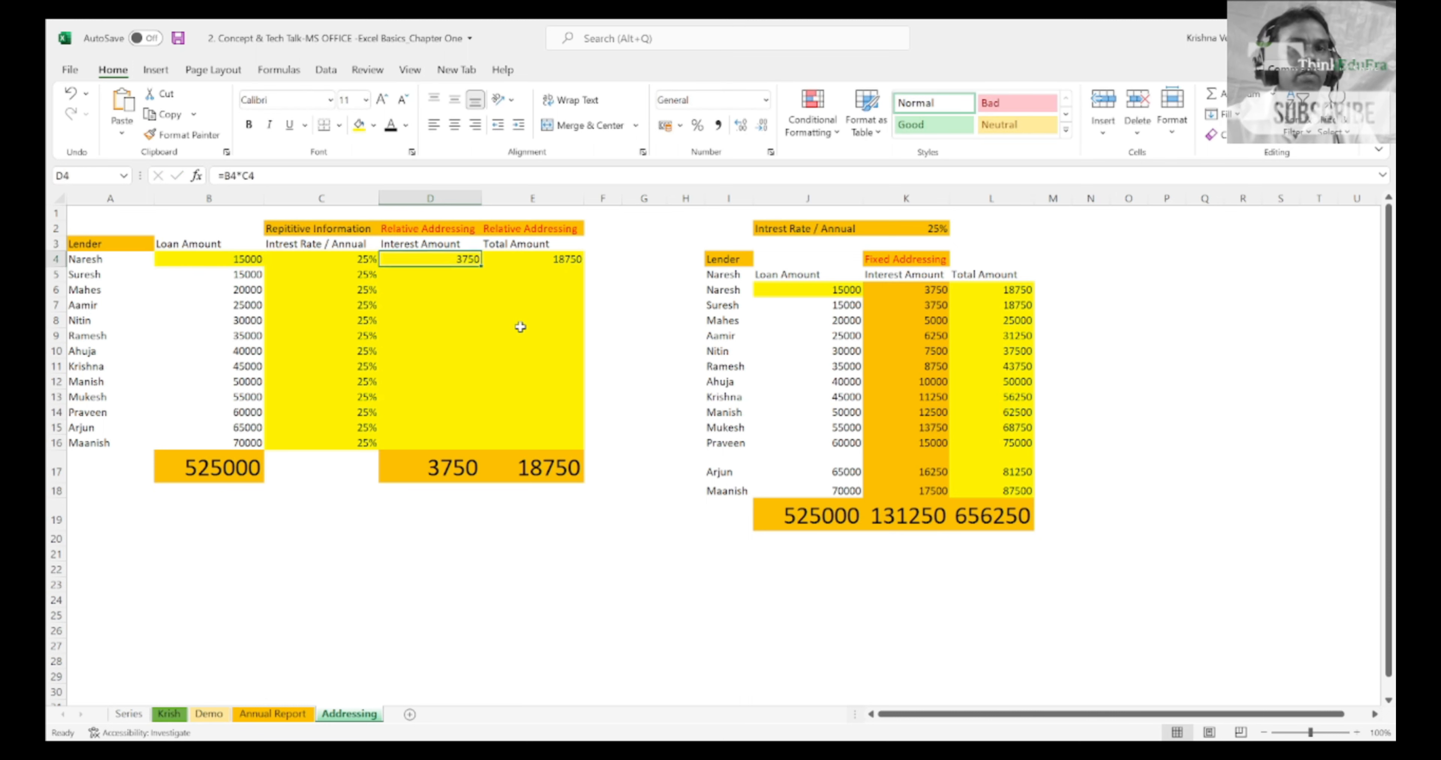
{"action": "key", "text": "F2"}
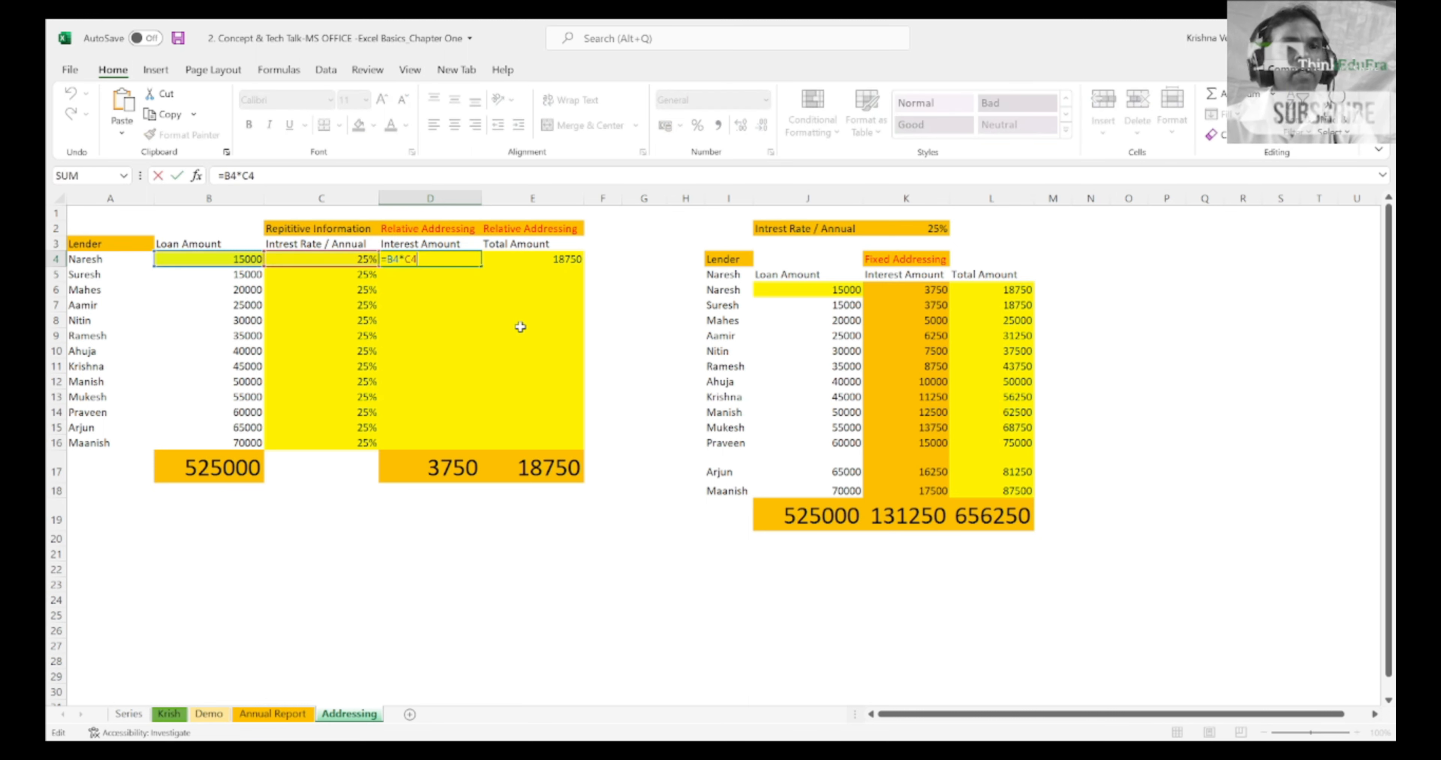
{"action": "key", "text": "Return"}
{"action": "key", "text": "Up"}
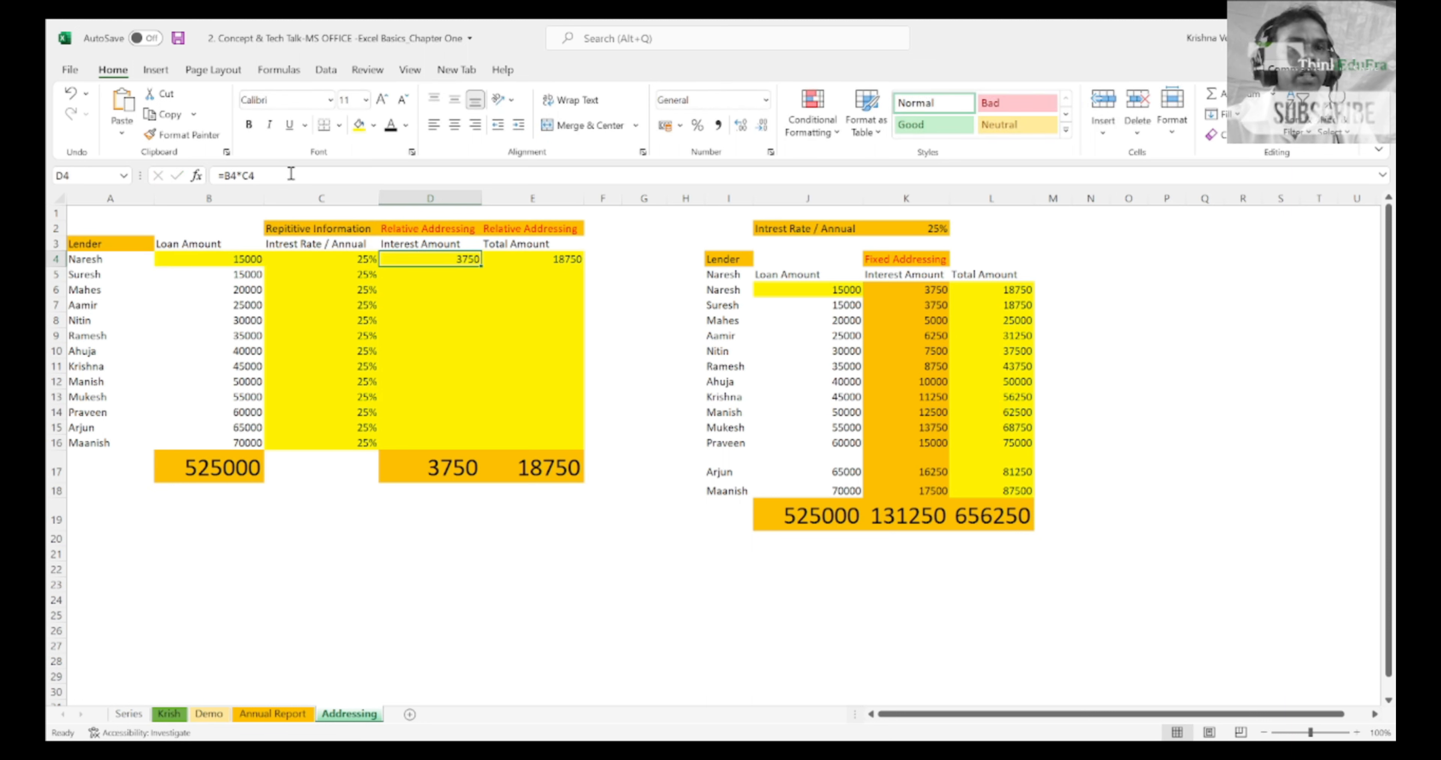
Step: Re-enter the first lender's total amount formula in E4 as =B4+D4, and return to the lender's name in A4
{"action": "key", "text": "Right"}
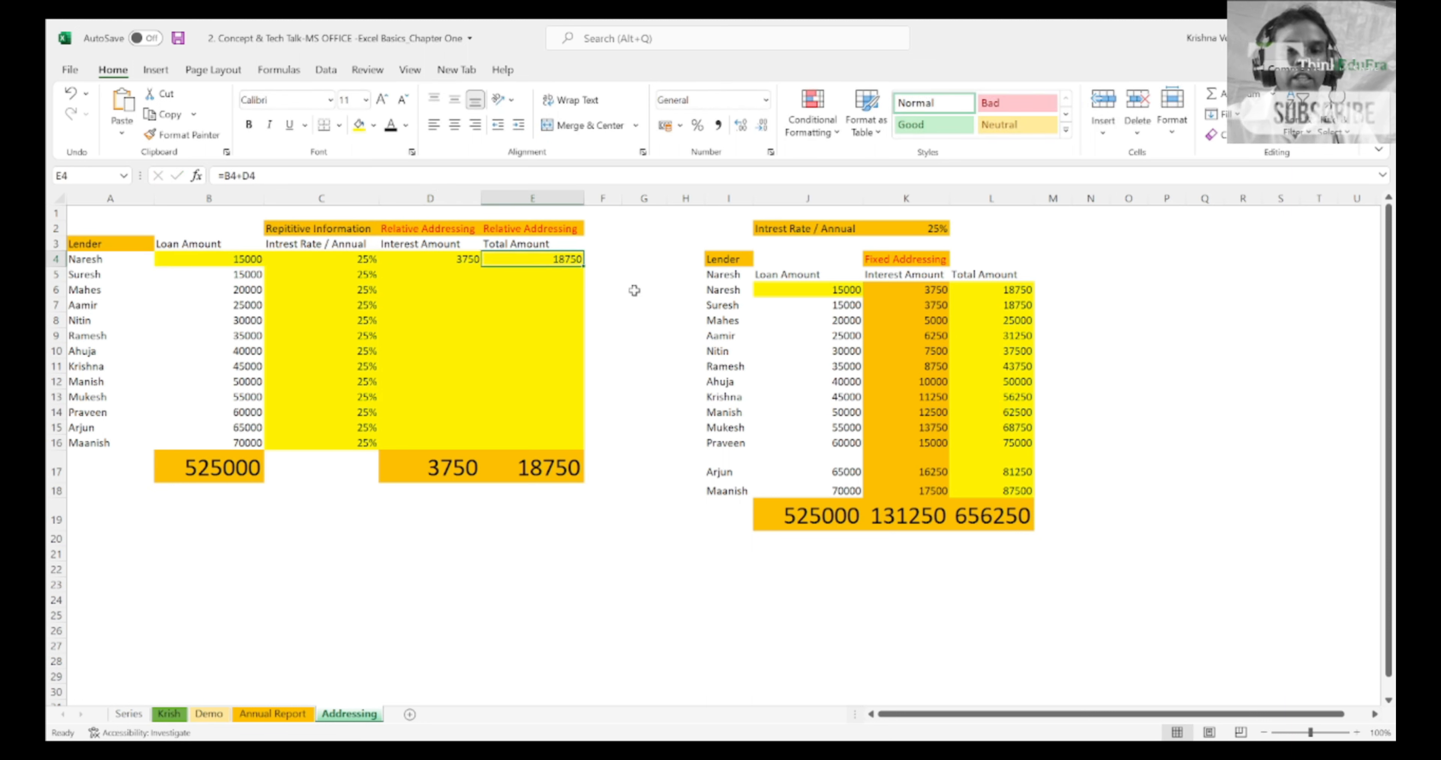
{"action": "type", "text": "="}
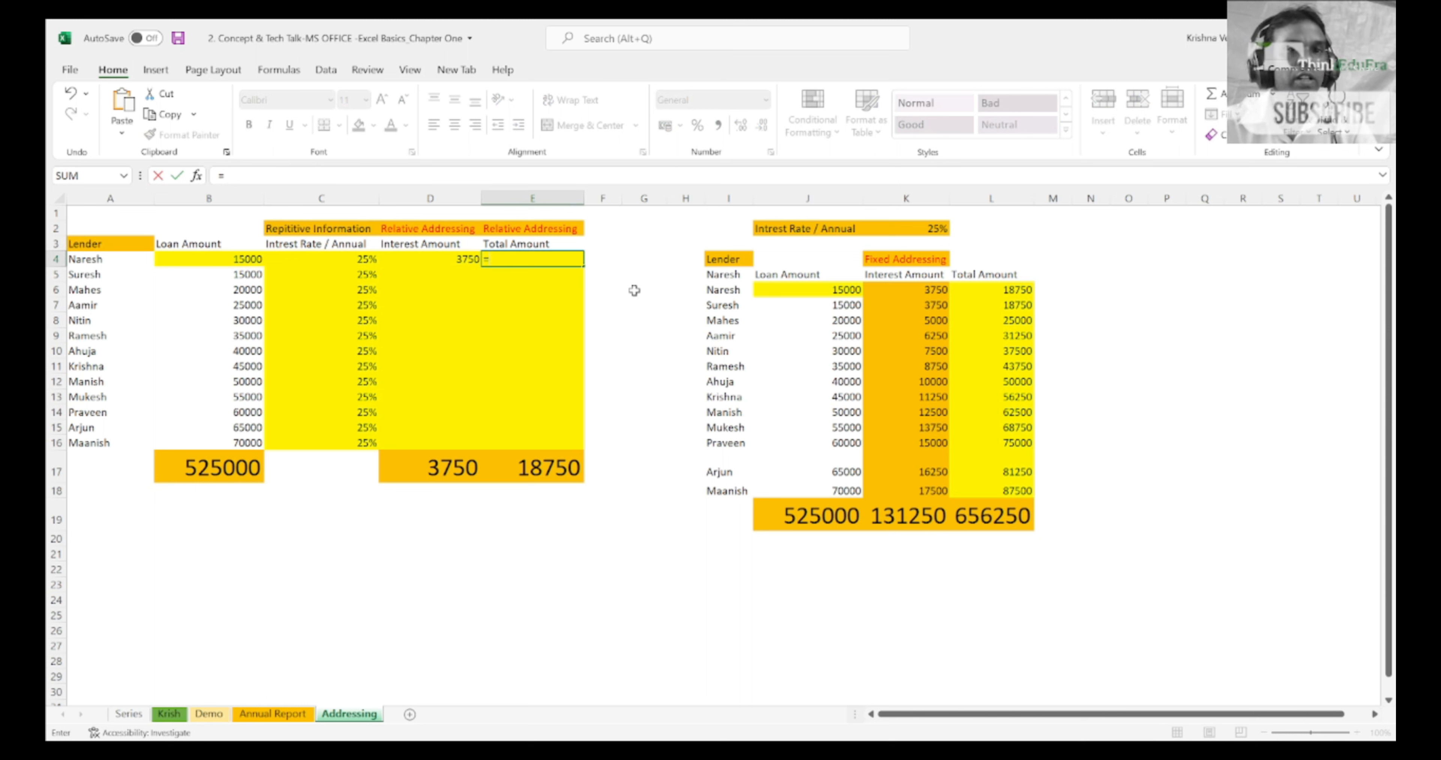
{"action": "key", "text": "Left"}
{"action": "key", "text": "Left"}
{"action": "key", "text": "Left"}
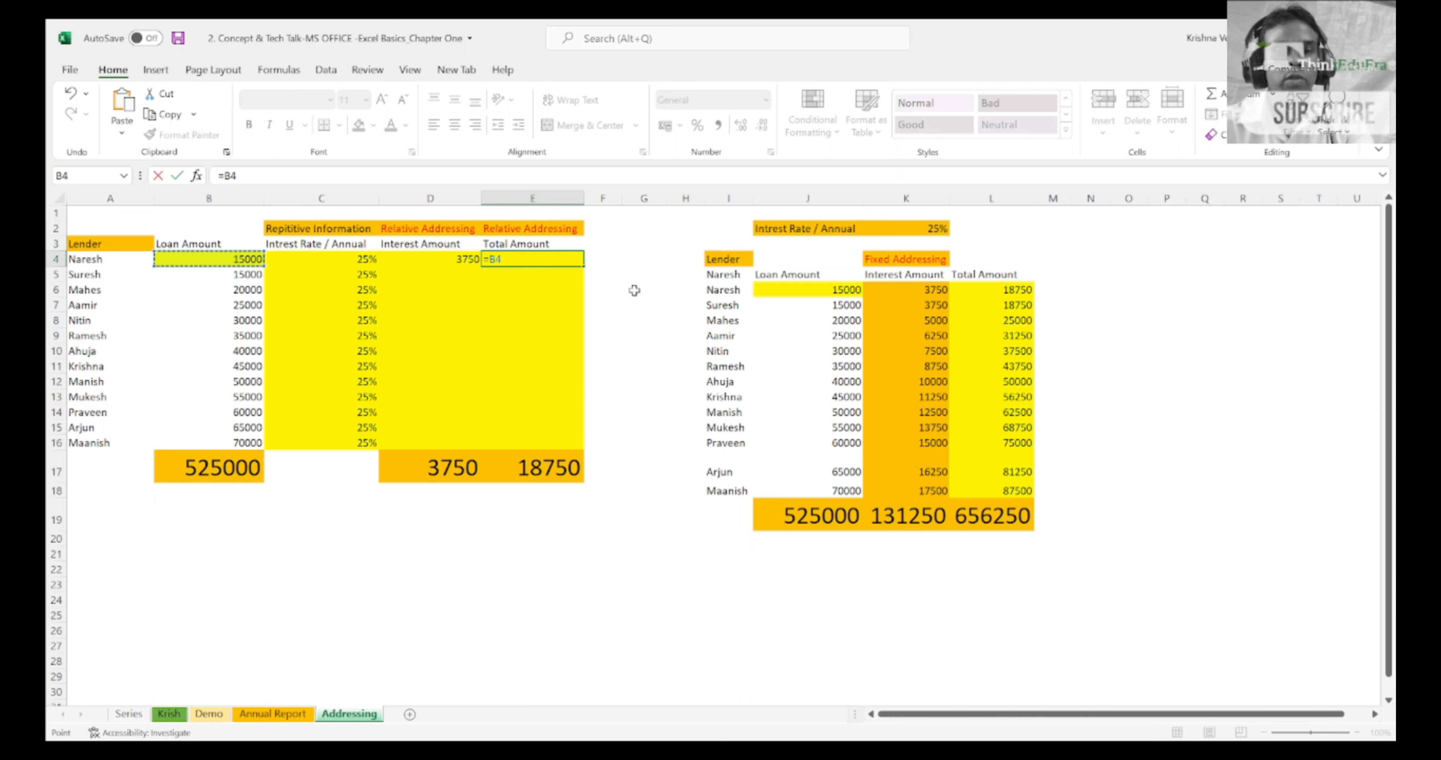
{"action": "type", "text": "+"}
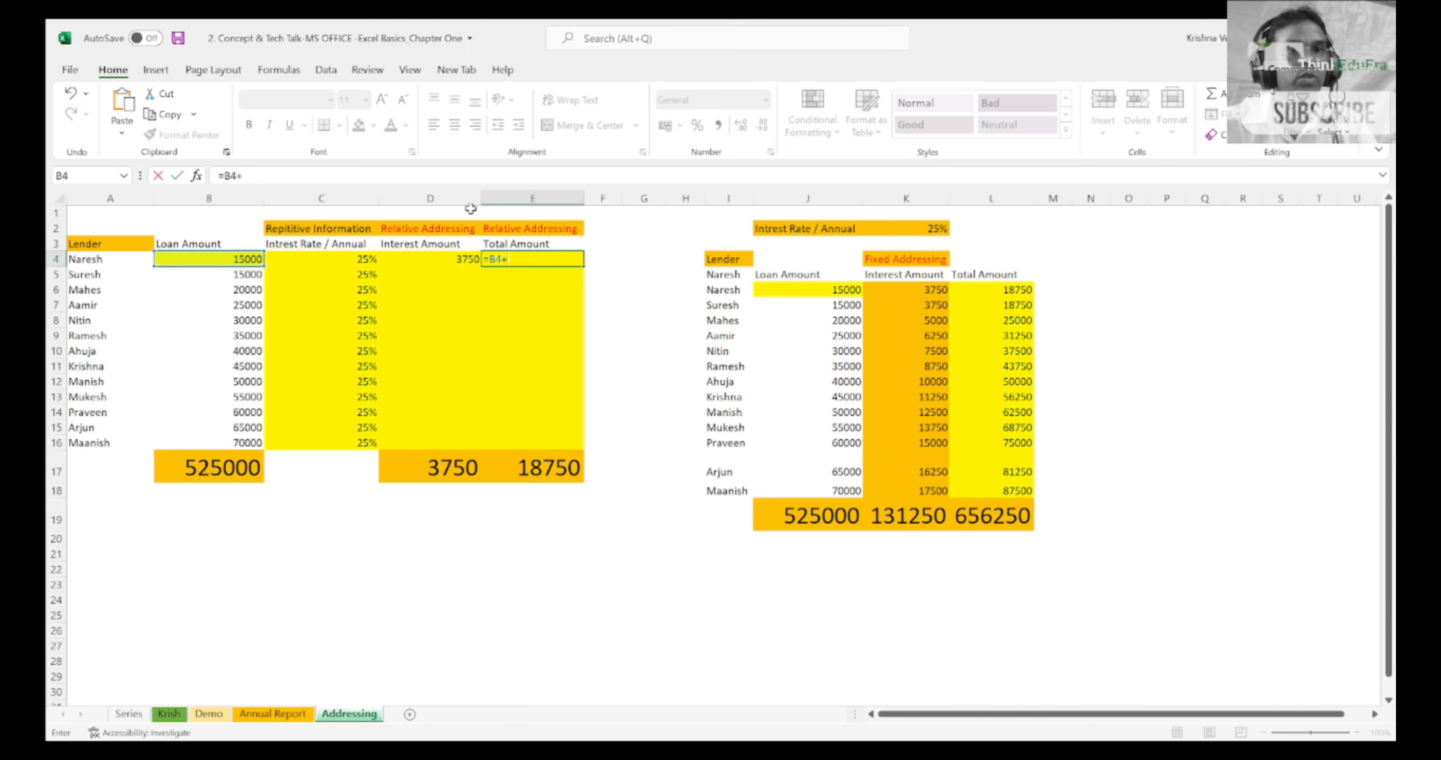
{"action": "left_click", "coordinate": [431, 259]}
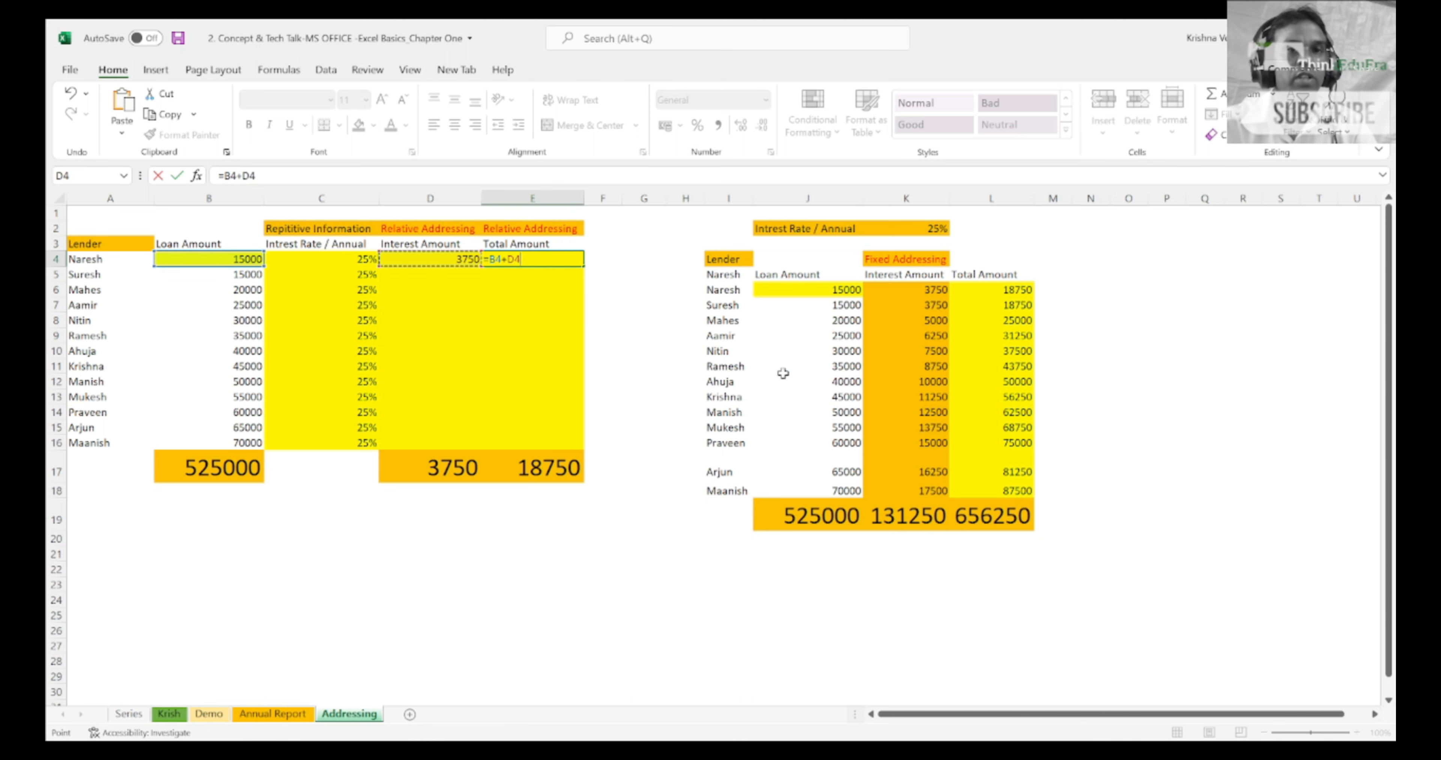
{"action": "key", "text": "Return"}
{"action": "key", "text": "Up"}
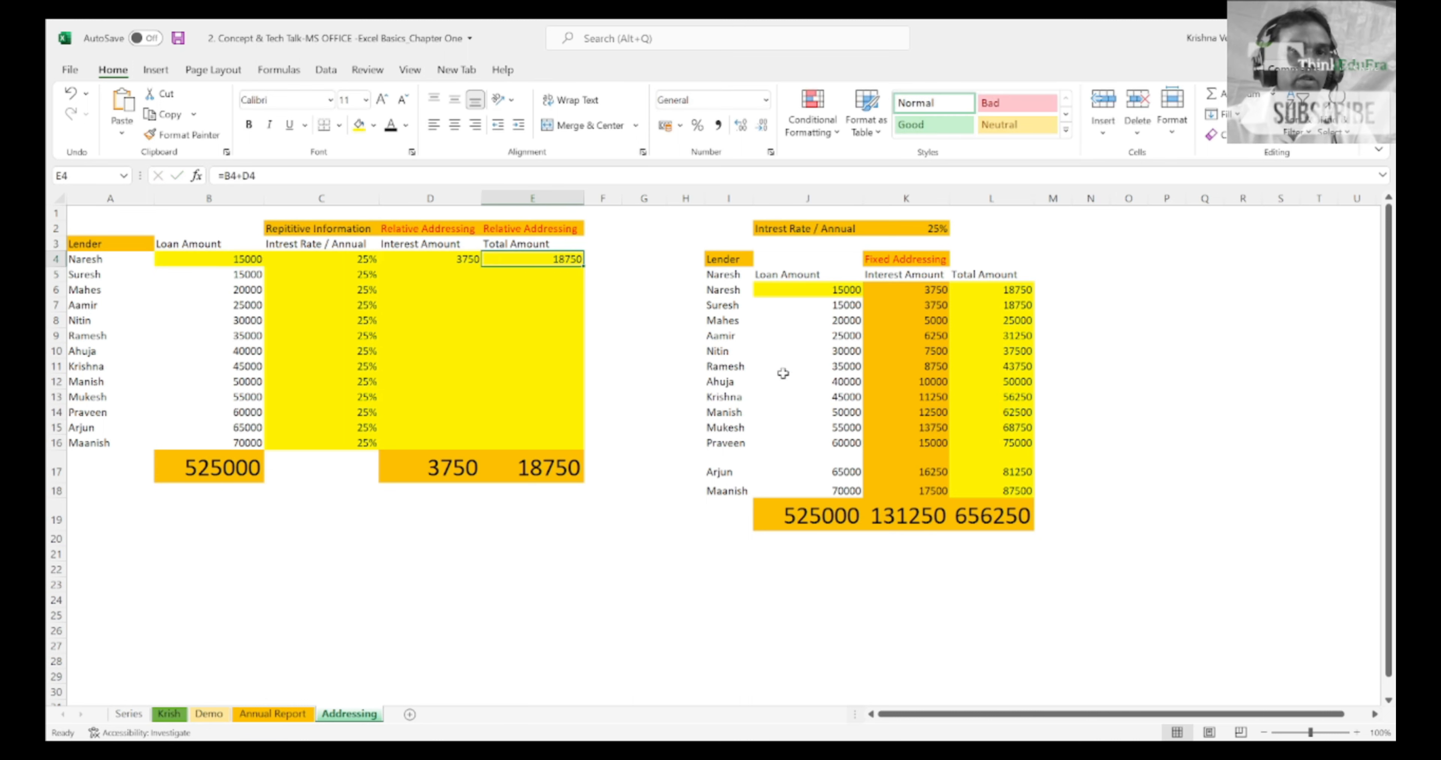
{"action": "key", "text": "Left"}
{"action": "key", "text": "Left"}
{"action": "key", "text": "Left"}
{"action": "key", "text": "Left"}
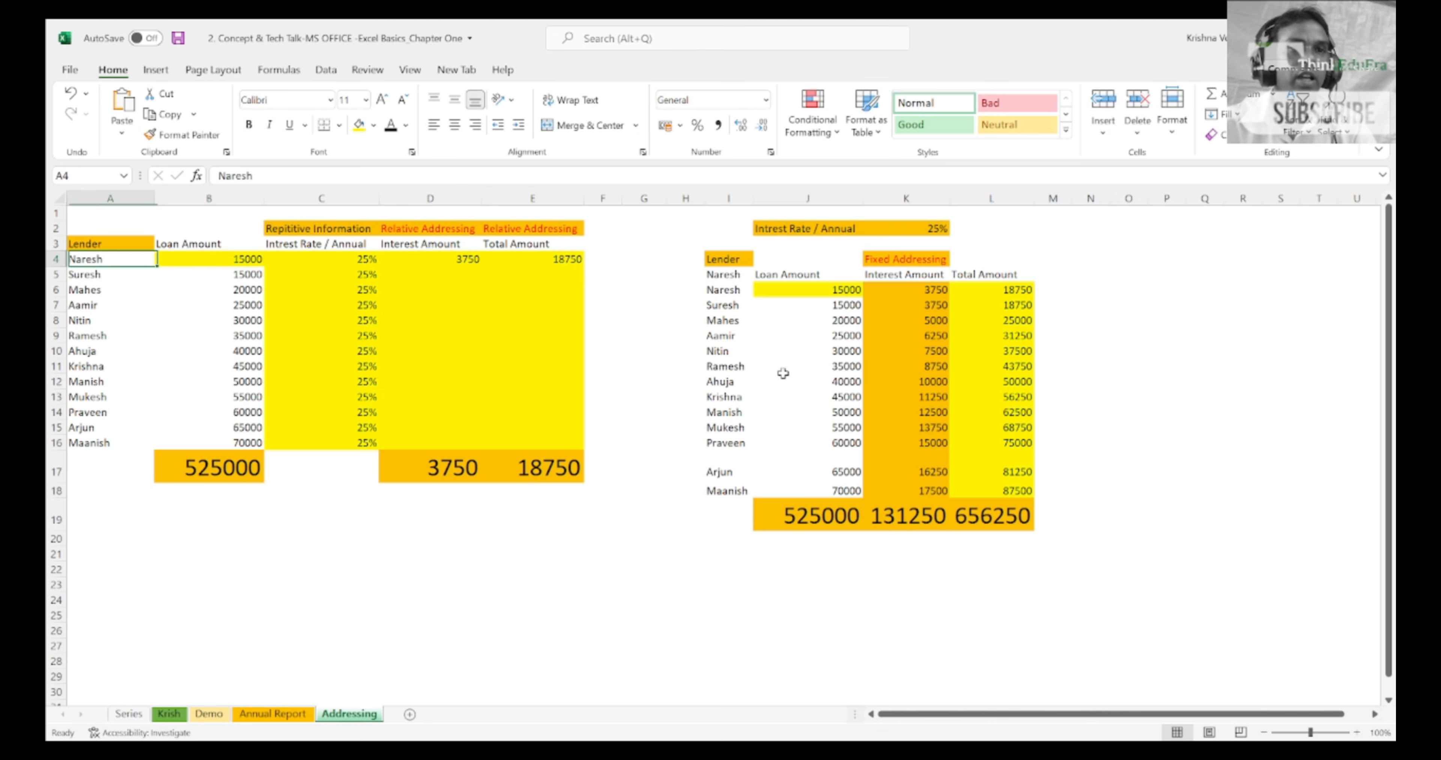
Step: Review the first lender's name, loan amount and interest rate in A4:C4, and the formulas in D4 and E4
{"action": "key", "text": "Up"}
{"action": "key", "text": "Down"}
{"action": "key", "text": "shift+Right"}
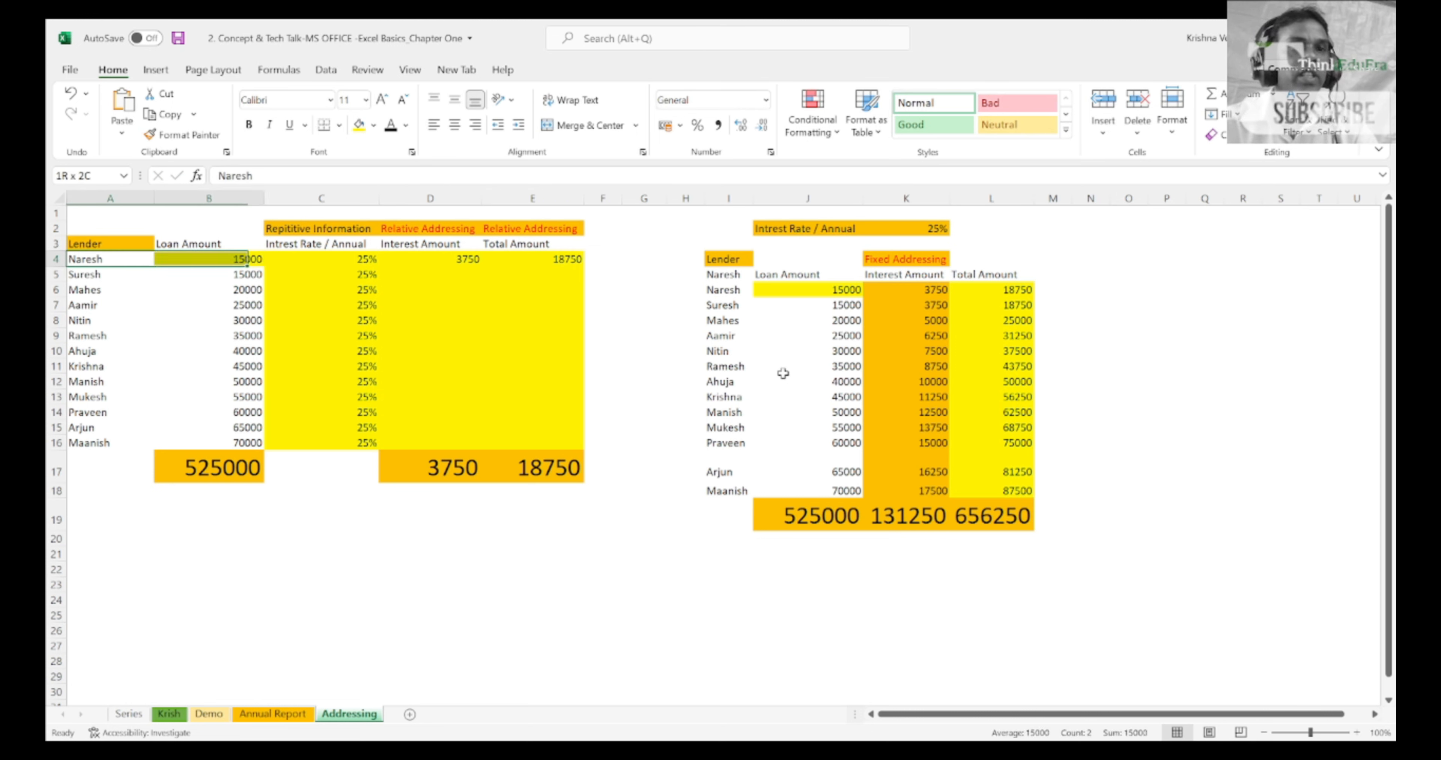
{"action": "key", "text": "shift+Right"}
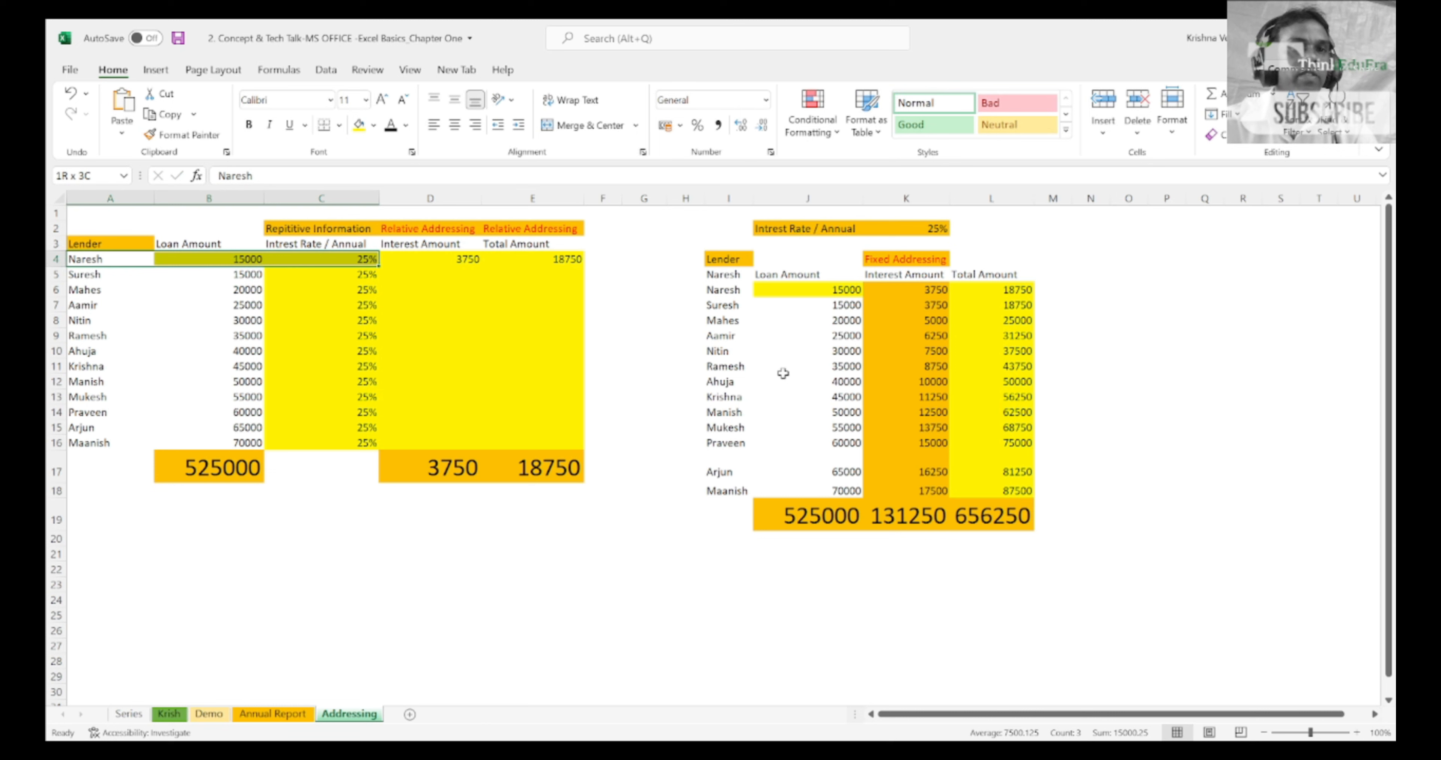
{"action": "key", "text": "Right"}
{"action": "key", "text": "Right"}
{"action": "key", "text": "Right"}
{"action": "key", "text": "Up"}
{"action": "key", "text": "Down"}
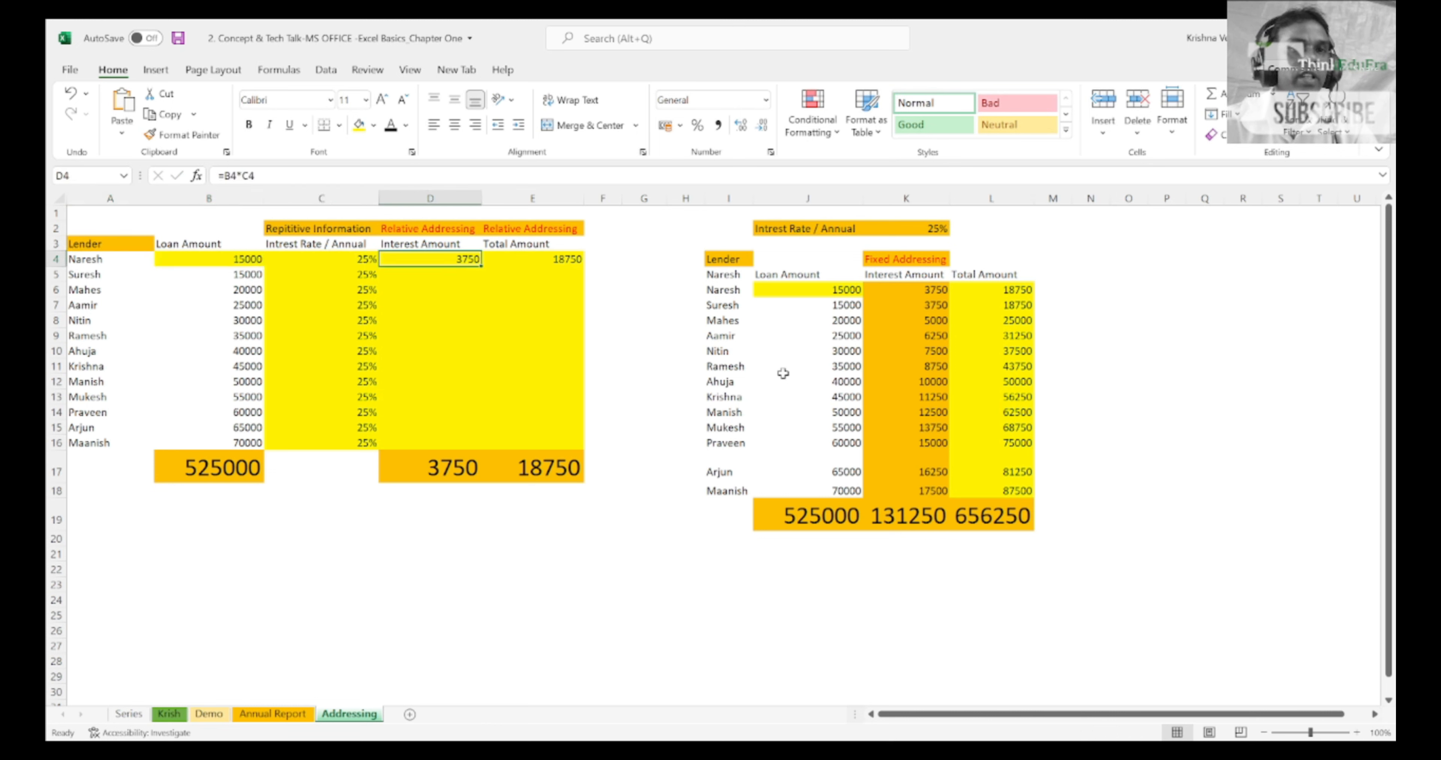
{"action": "key", "text": "Up"}
{"action": "key", "text": "Down"}
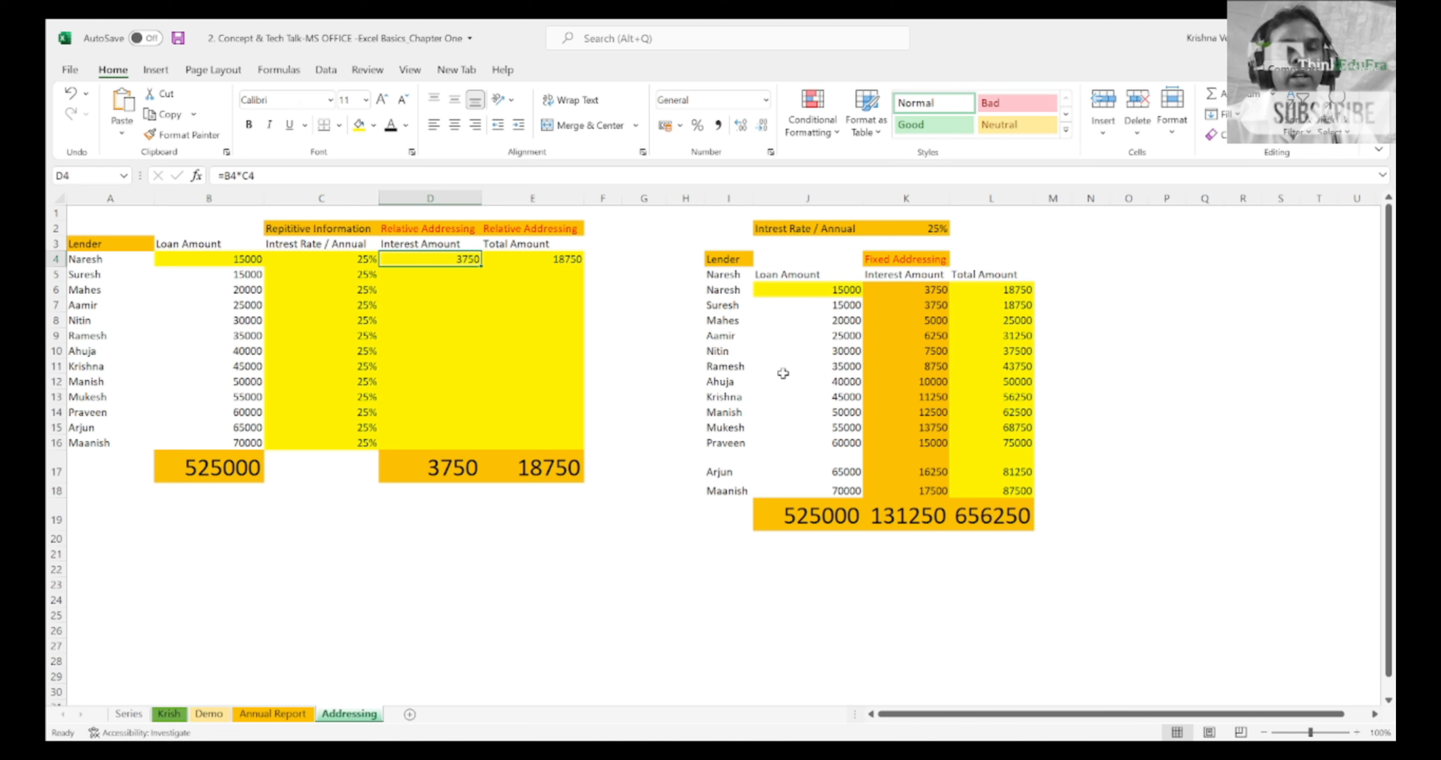
{"action": "key", "text": "Right"}
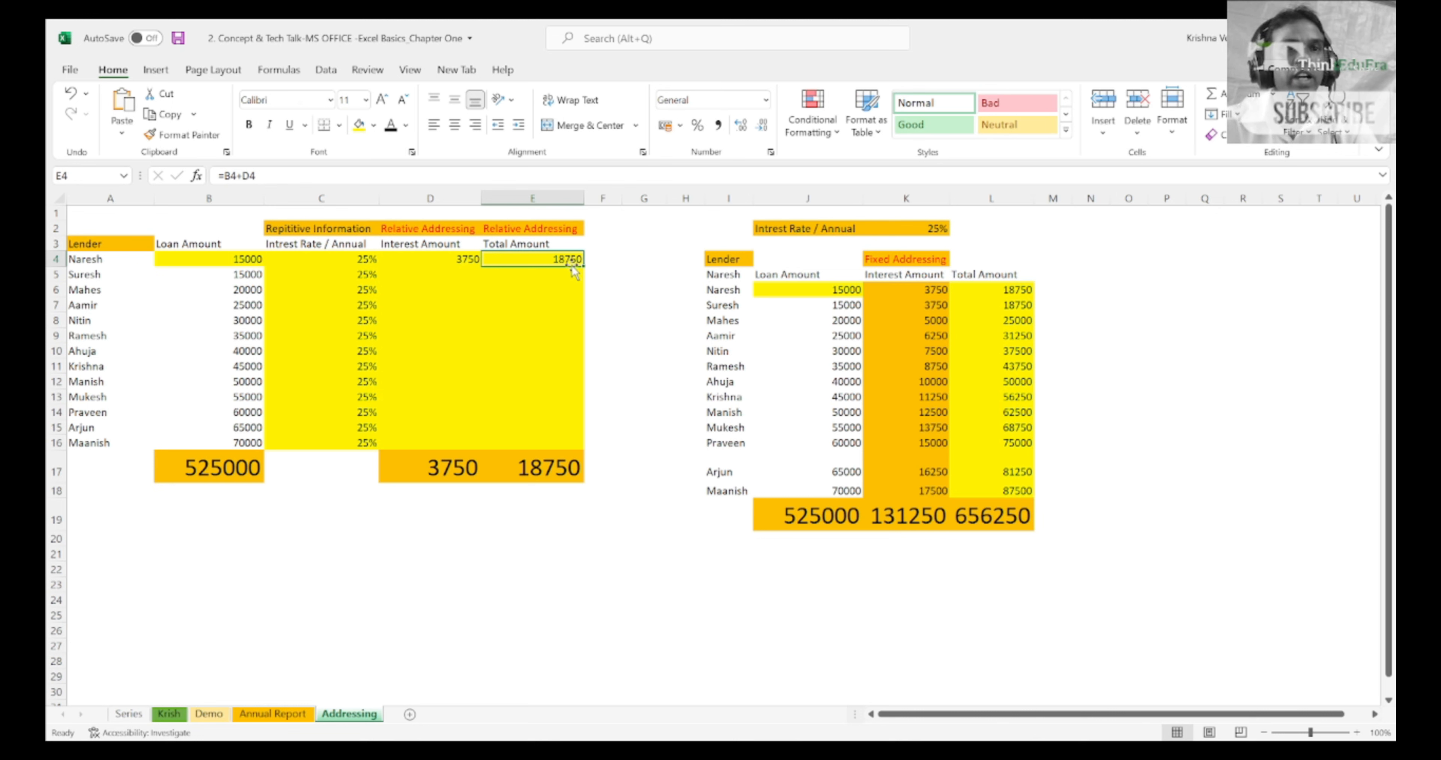
Step: Centre the first lender's interest and total amounts in D4:E4 horizontally
{"action": "key", "text": "Left"}
{"action": "key", "text": "shift+Right"}
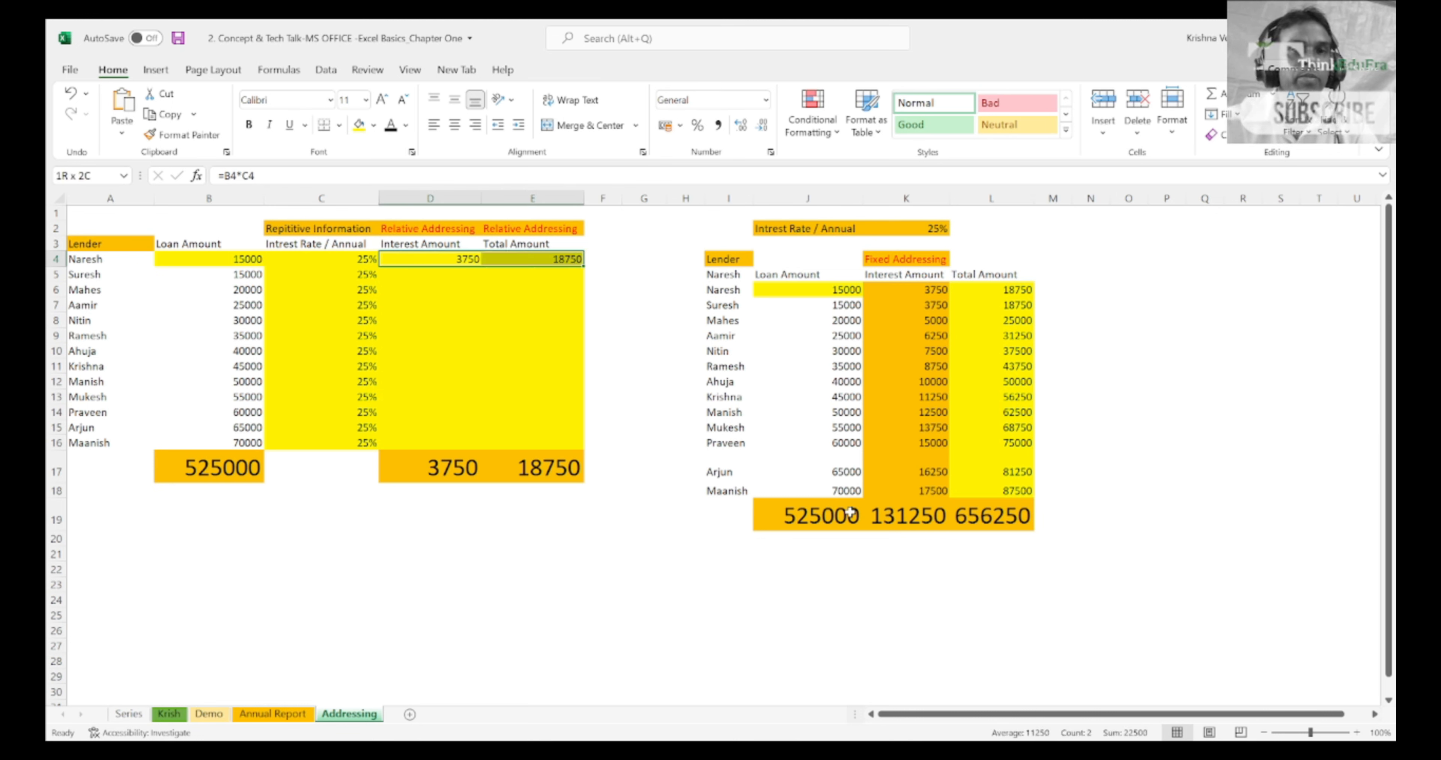
{"action": "left_click", "coordinate": [454, 126]}
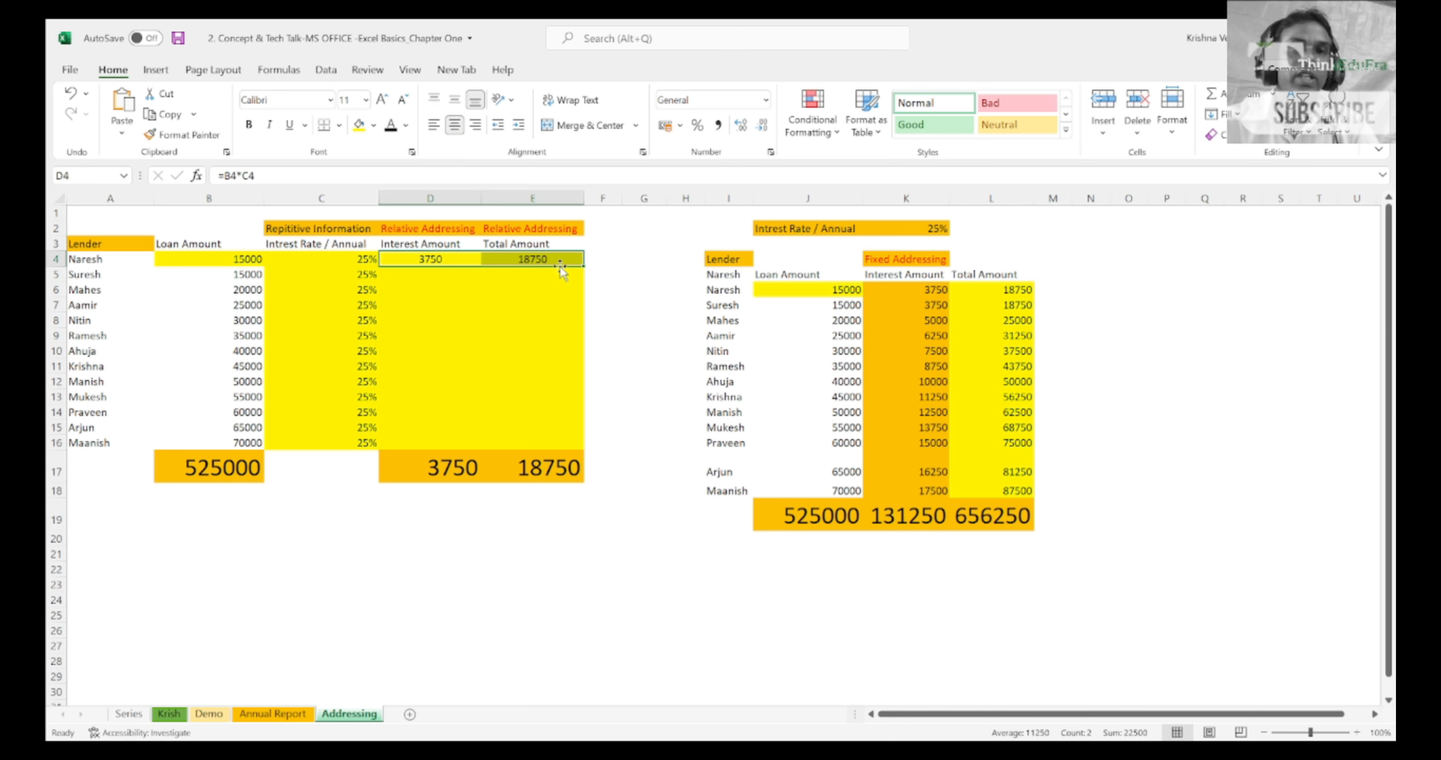
Step: Highlight the remaining lenders' names, loan amounts and interest rates in A5:C16, and go to the empty interest cell D5
{"action": "key", "text": "Left"}
{"action": "key", "text": "Down"}
{"action": "key", "text": "Left"}
{"action": "key", "text": "Left"}
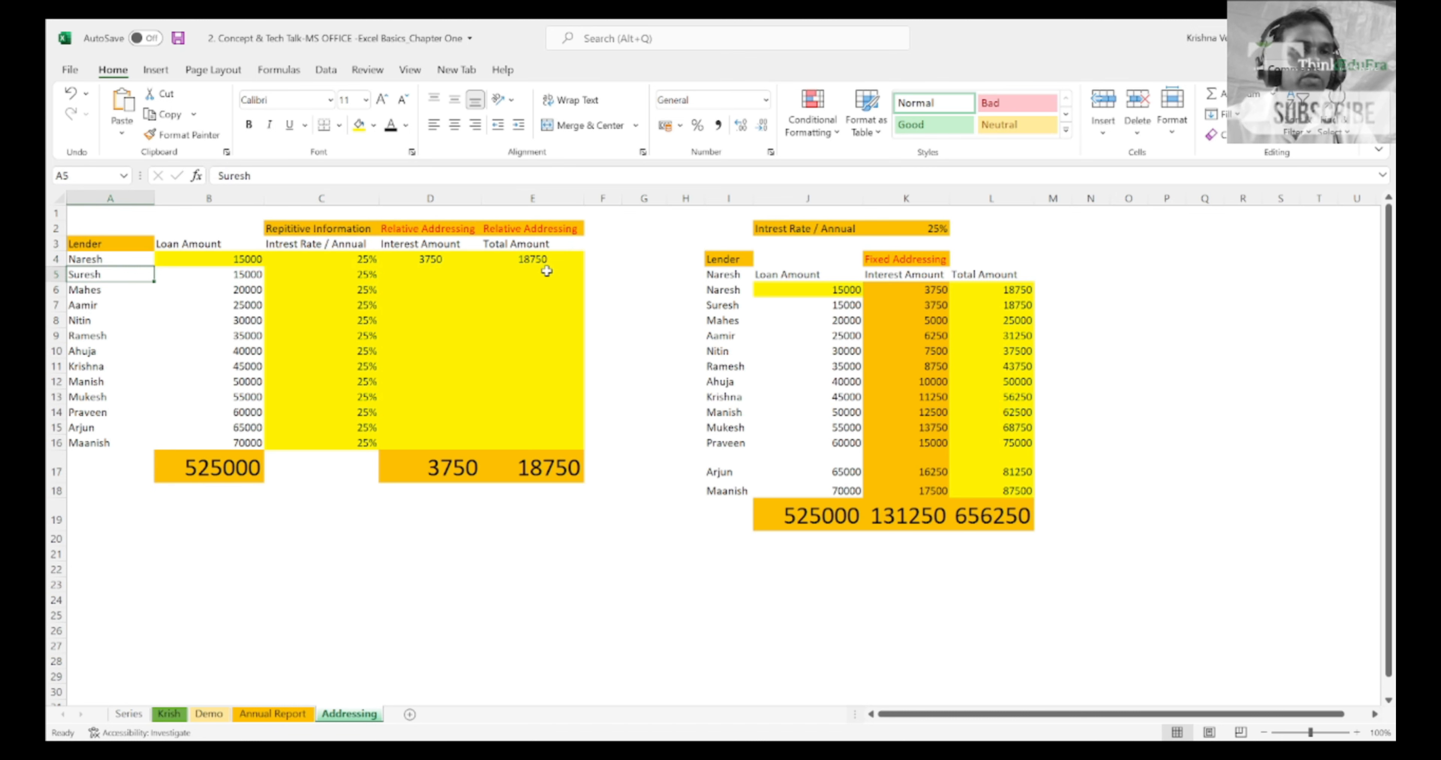
{"action": "key", "text": "ctrl+shift+Down"}
{"action": "key", "text": "shift+Right"}
{"action": "key", "text": "shift+Right"}
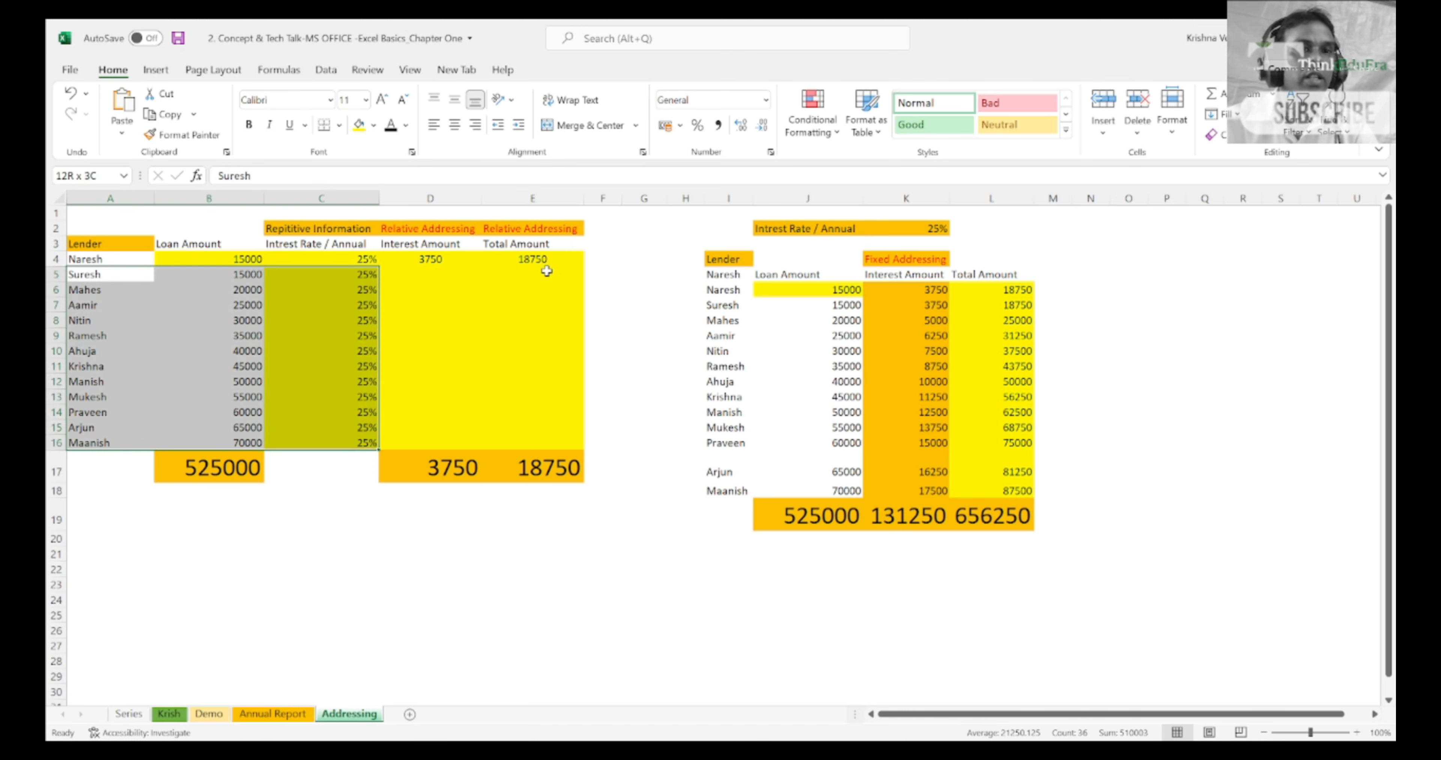
{"action": "key", "text": "Right"}
{"action": "key", "text": "Right"}
{"action": "key", "text": "Right"}
{"action": "key", "text": "Right"}
{"action": "key", "text": "Left"}
{"action": "key", "text": "Up"}
{"action": "key", "text": "Down"}
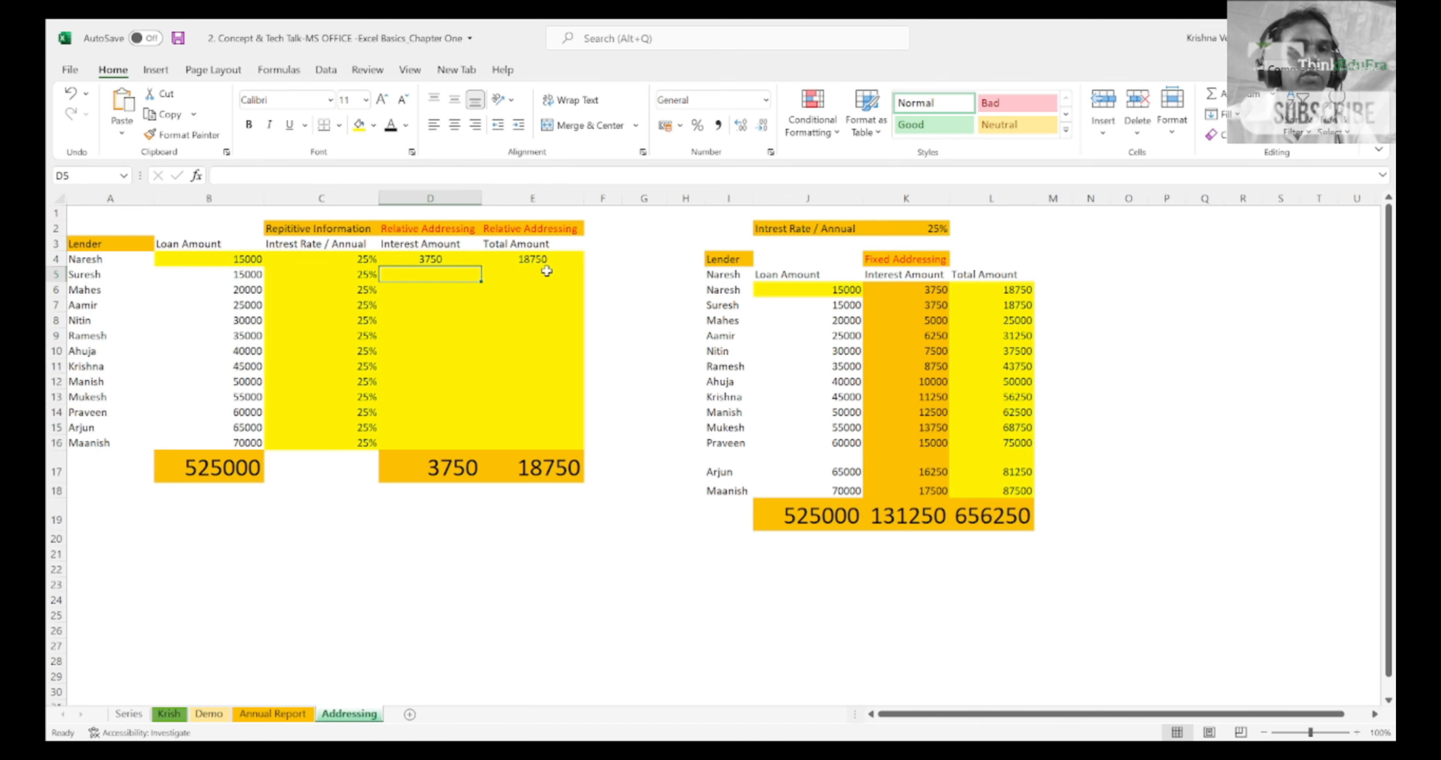
{"action": "key", "text": "shift+Right"}
{"action": "key", "text": "shift+Down"}
{"action": "key", "text": "shift+Down"}
{"action": "key", "text": "shift+Down"}
{"action": "key", "text": "shift+Down"}
{"action": "key", "text": "shift+Down"}
{"action": "key", "text": "shift+Down"}
{"action": "key", "text": "shift+Down"}
{"action": "key", "text": "shift+Down"}
{"action": "key", "text": "shift+Down"}
{"action": "key", "text": "shift+Down"}
{"action": "key", "text": "shift+Down"}
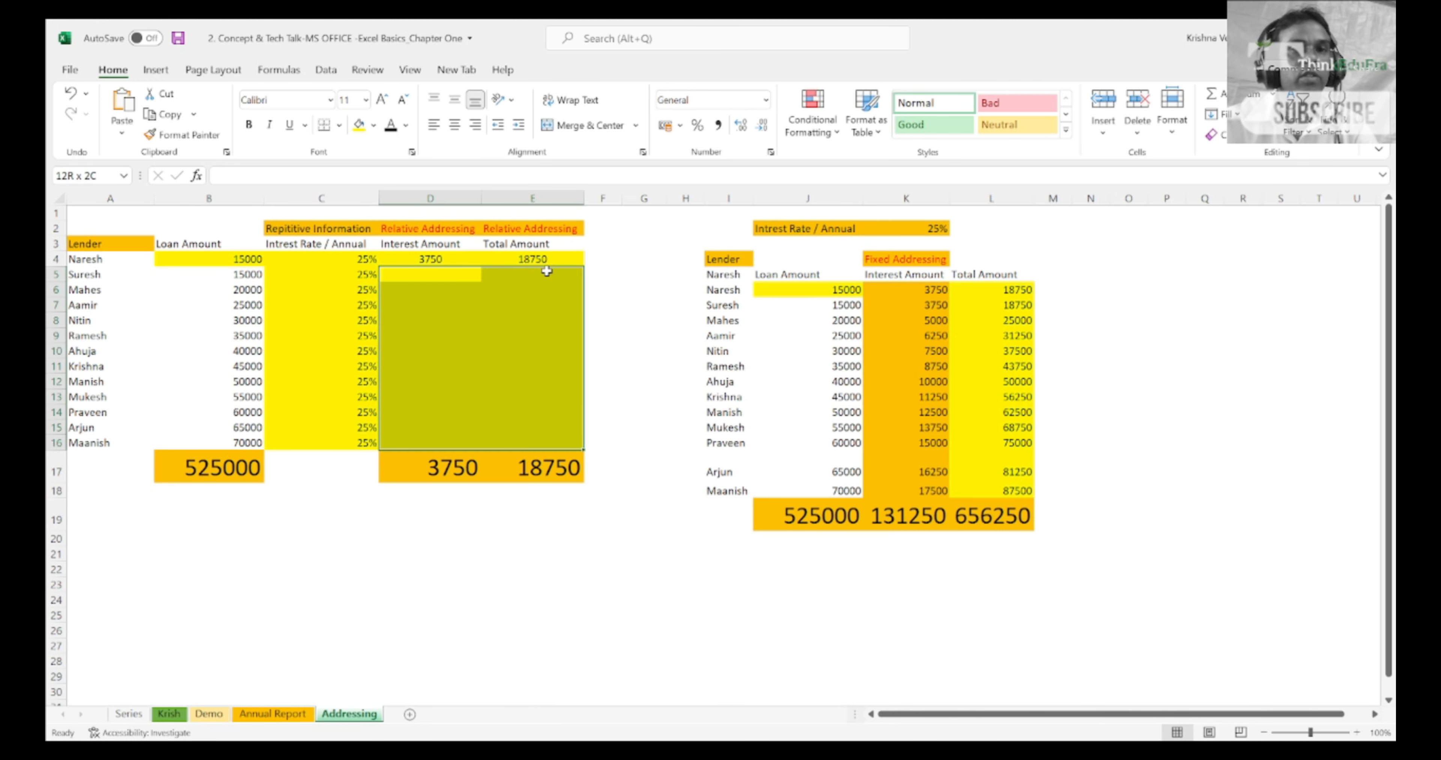
{"action": "left_click", "coordinate": [374, 130]}
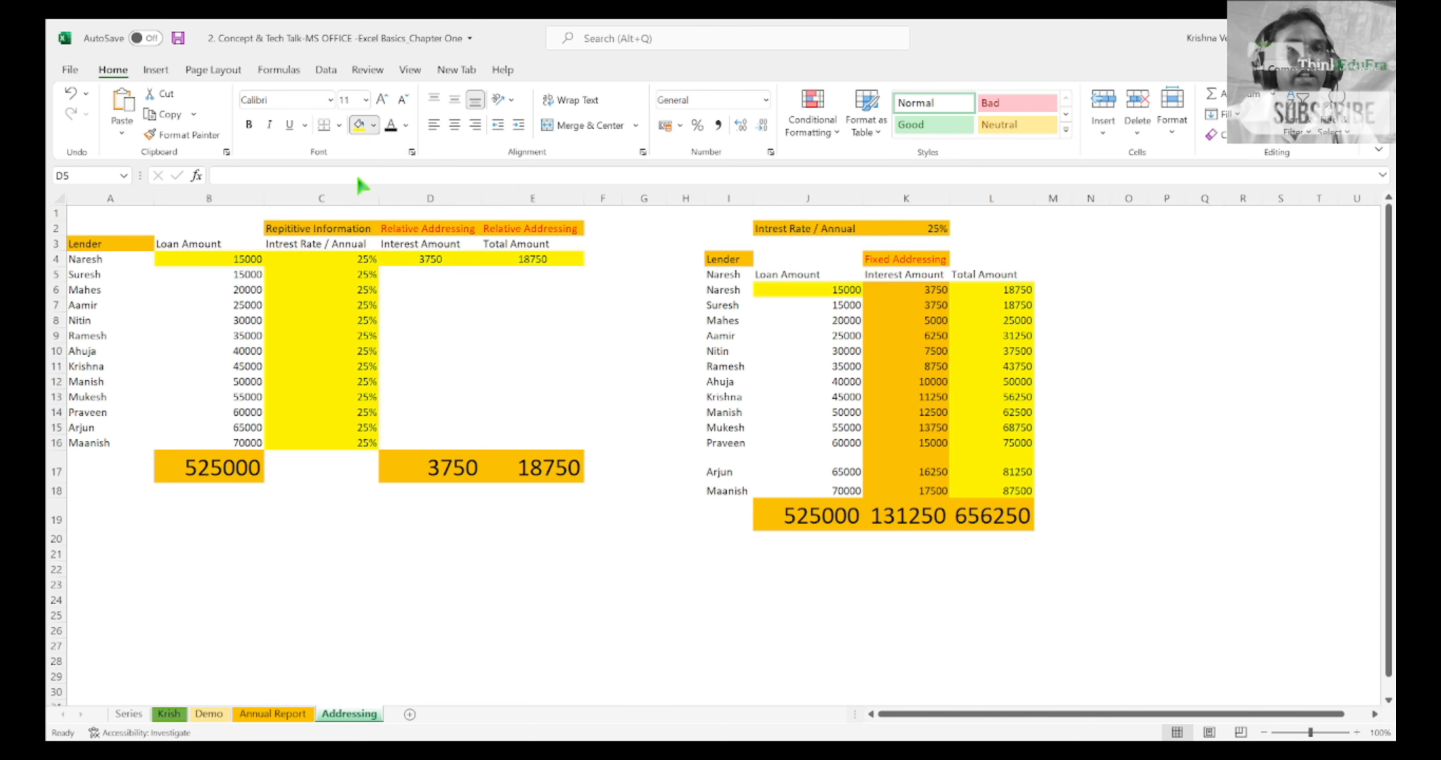
{"action": "left_click", "coordinate": [408, 263]}
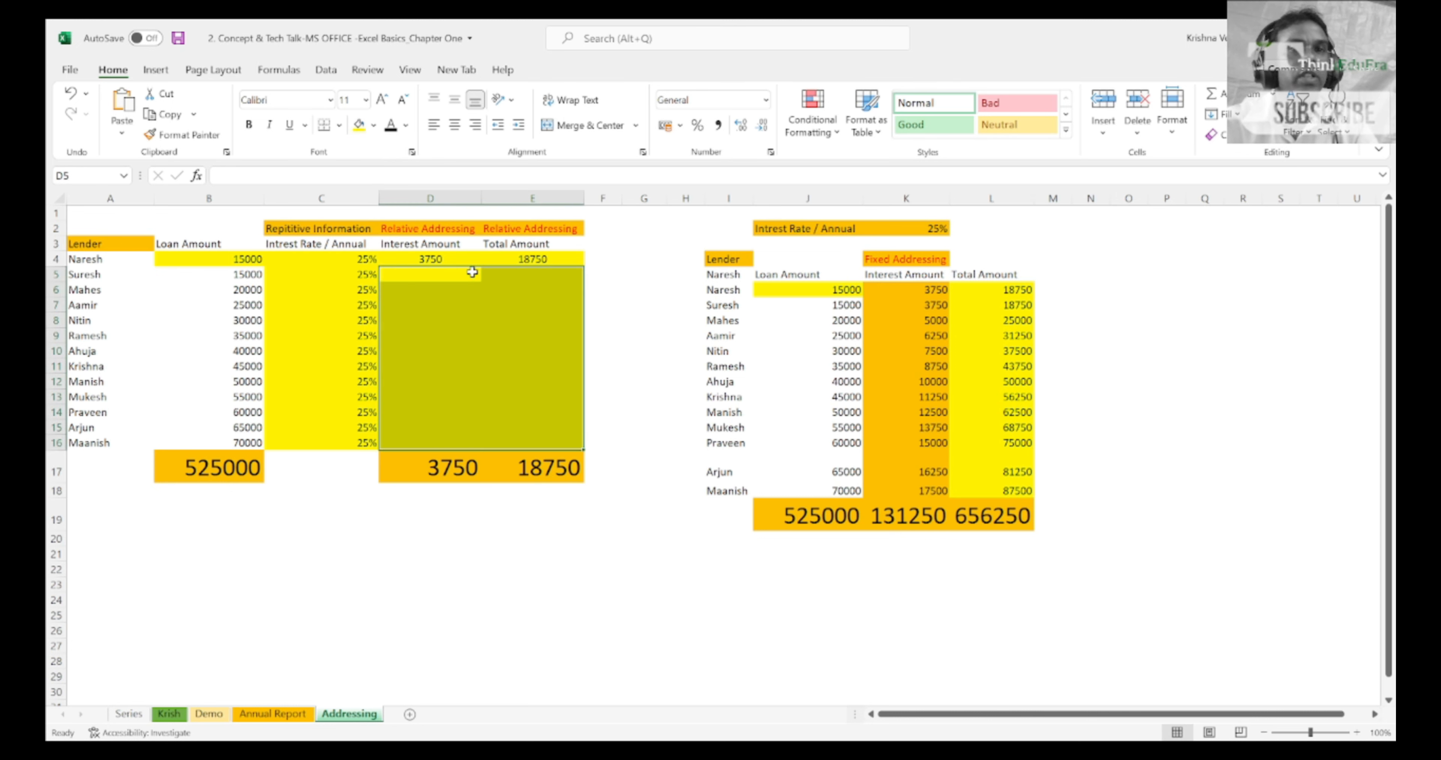
{"action": "left_click", "coordinate": [459, 276]}
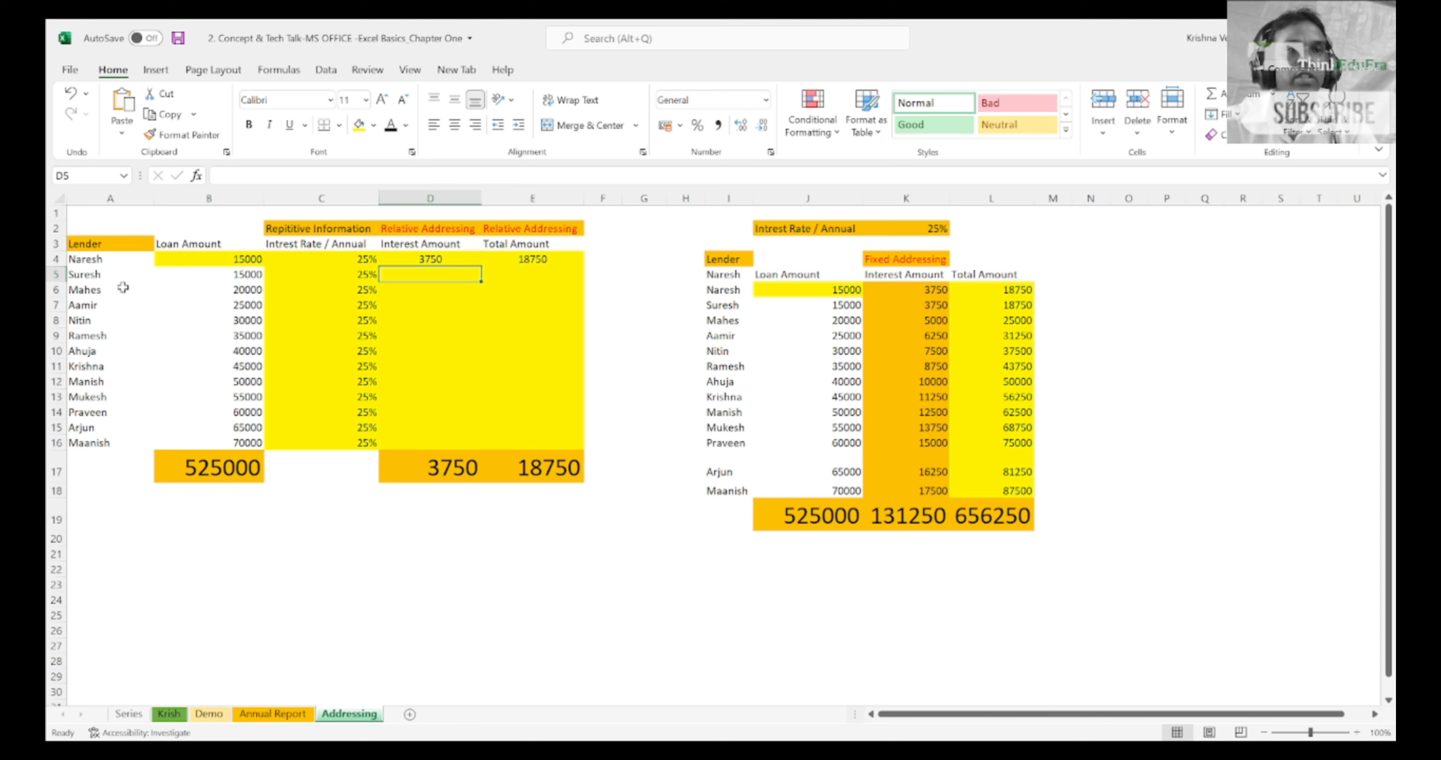
{"action": "left_click", "coordinate": [104, 287]}
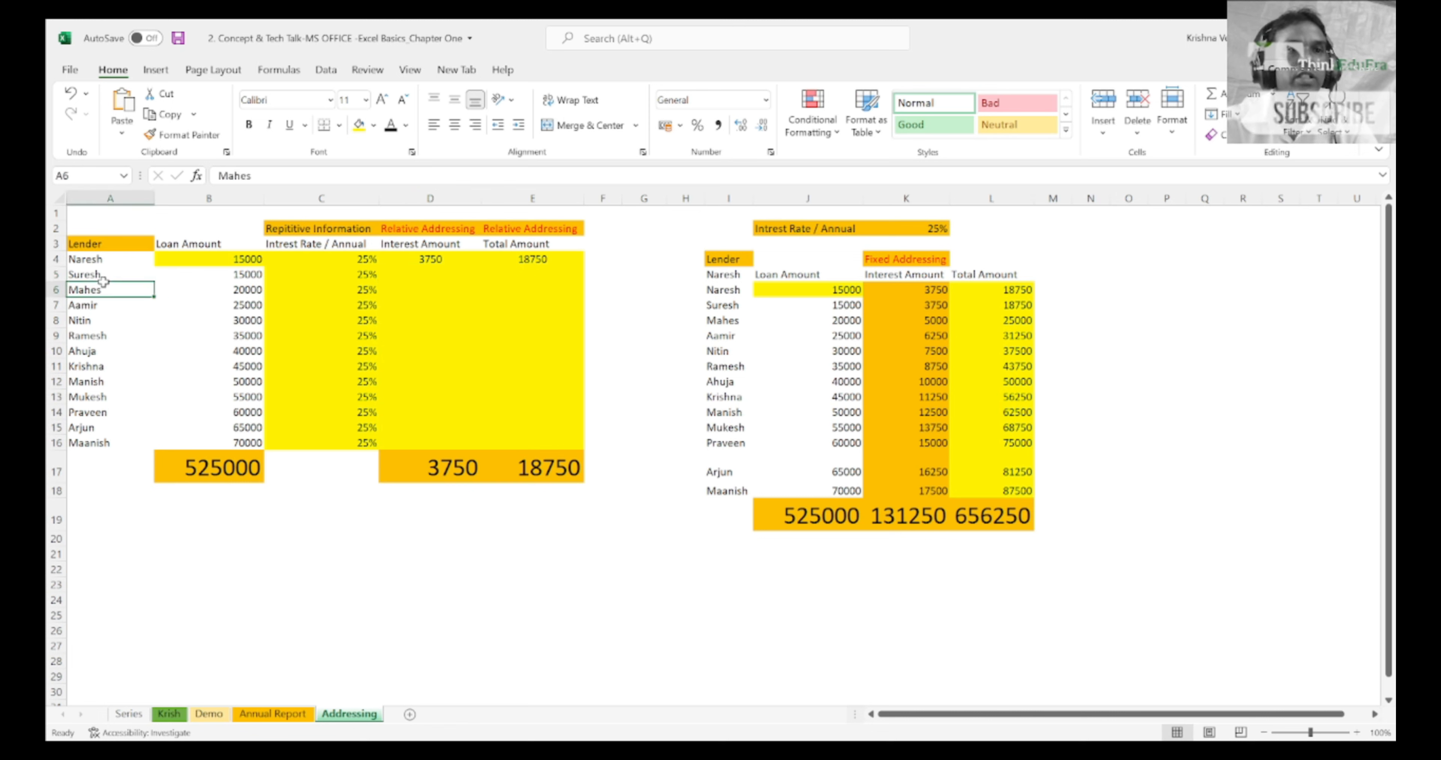
Step: Fill the interest and total amount formulas from D4:E4 down through row 16
{"action": "left_click", "coordinate": [494, 263]}
{"action": "key", "text": "Left"}
{"action": "key", "text": "shift+Right"}
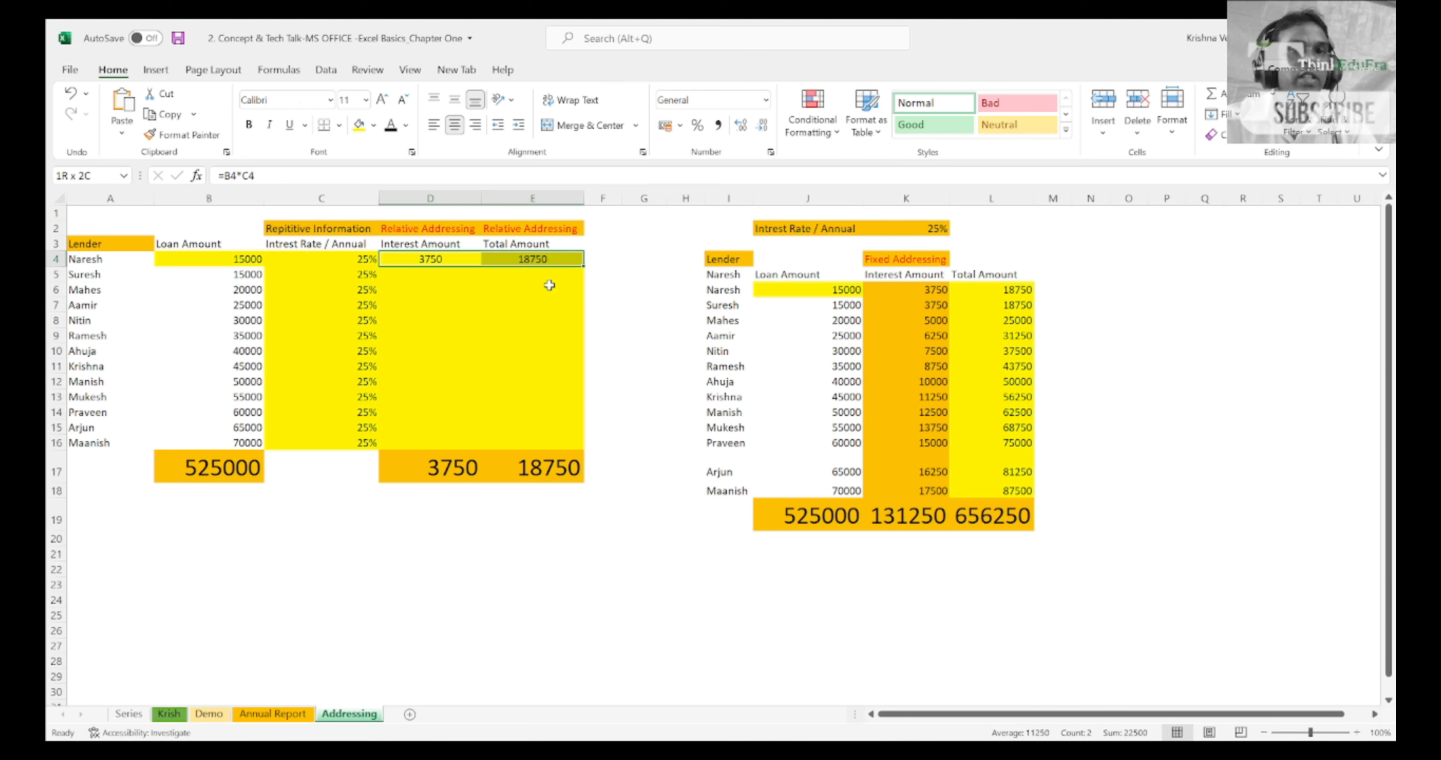
{"action": "left_click_drag", "start_coordinate": [584, 270], "coordinate": [585, 270]}
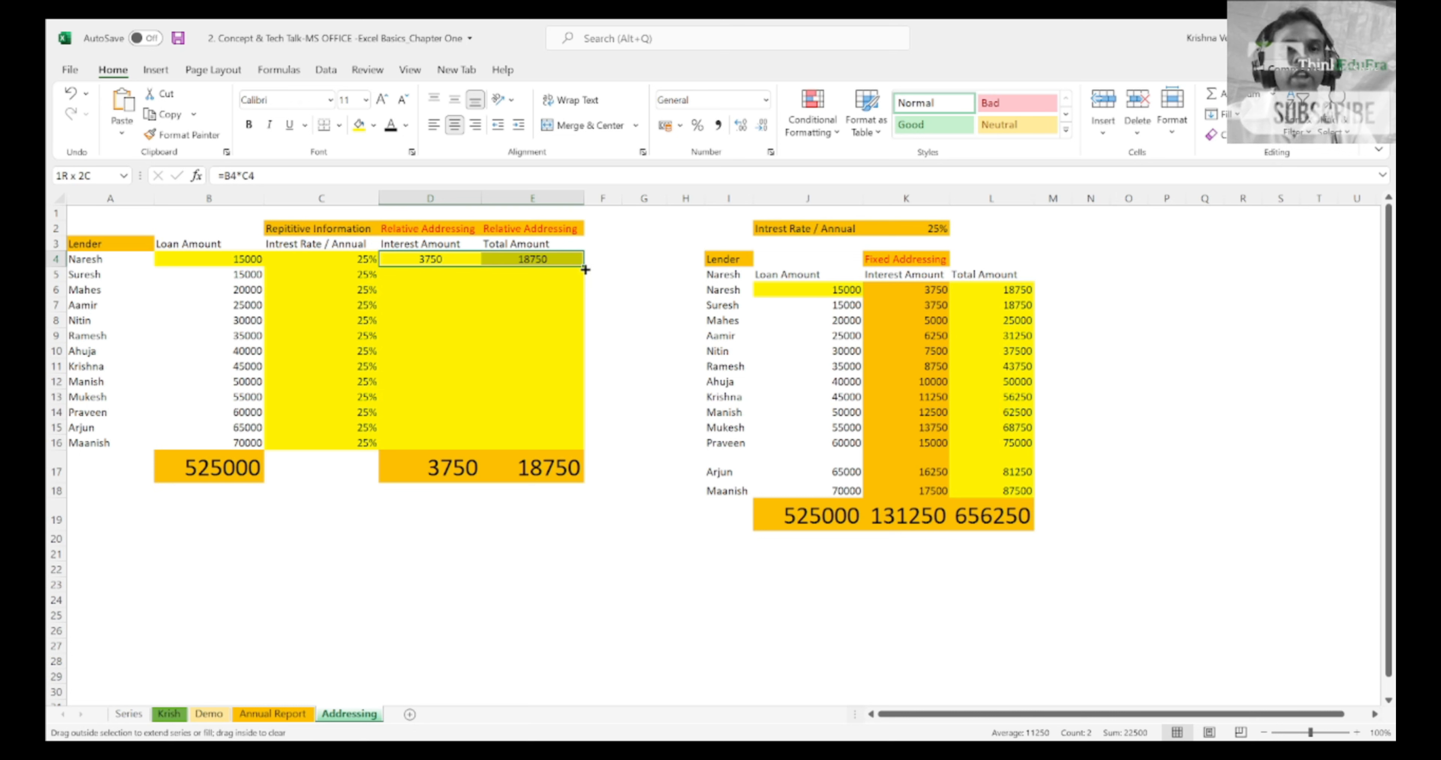
{"action": "left_click_drag", "start_coordinate": [584, 270], "coordinate": [581, 446]}
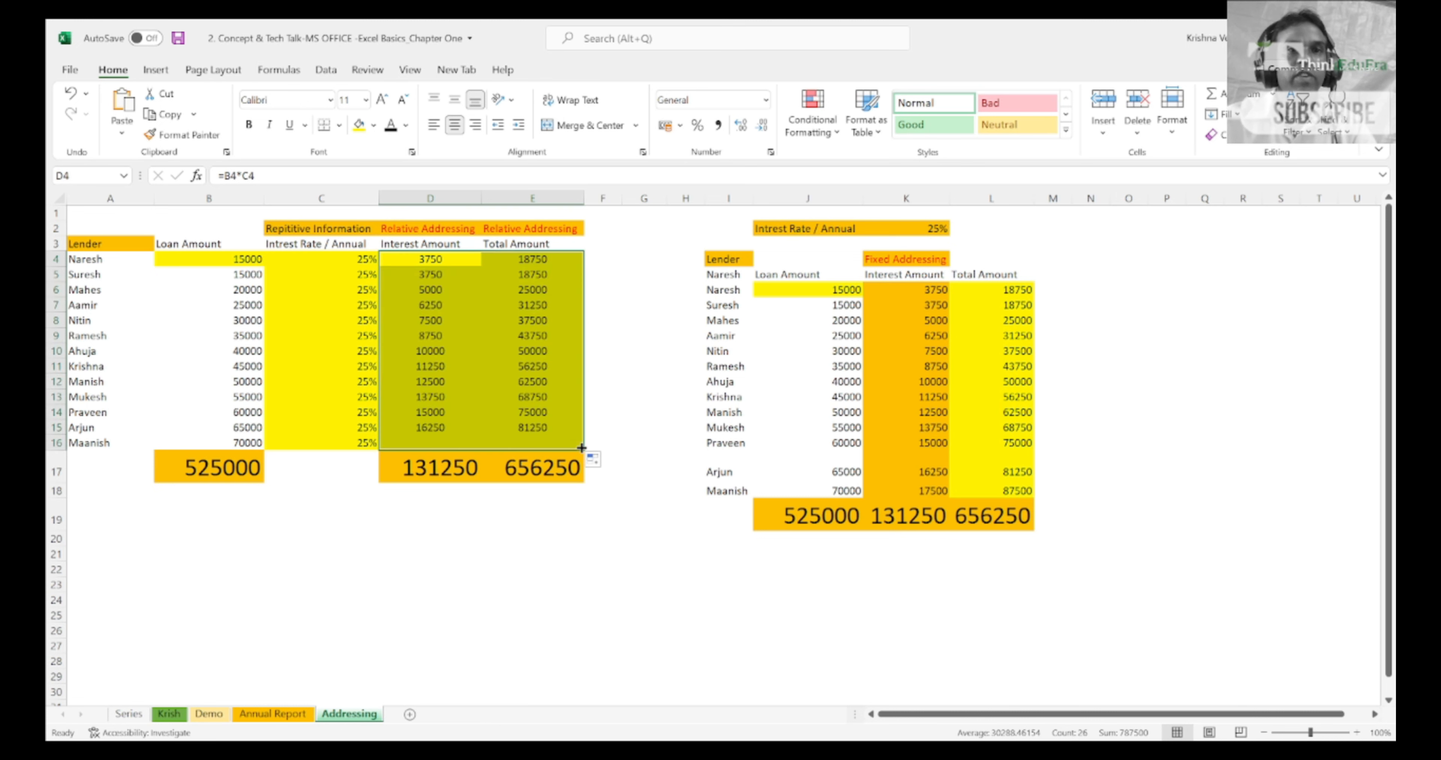
Step: Highlight rows 4, 5 and 6 in turn to compare their interest amount formulas
{"action": "key", "text": "Up"}
{"action": "key", "text": "Down"}
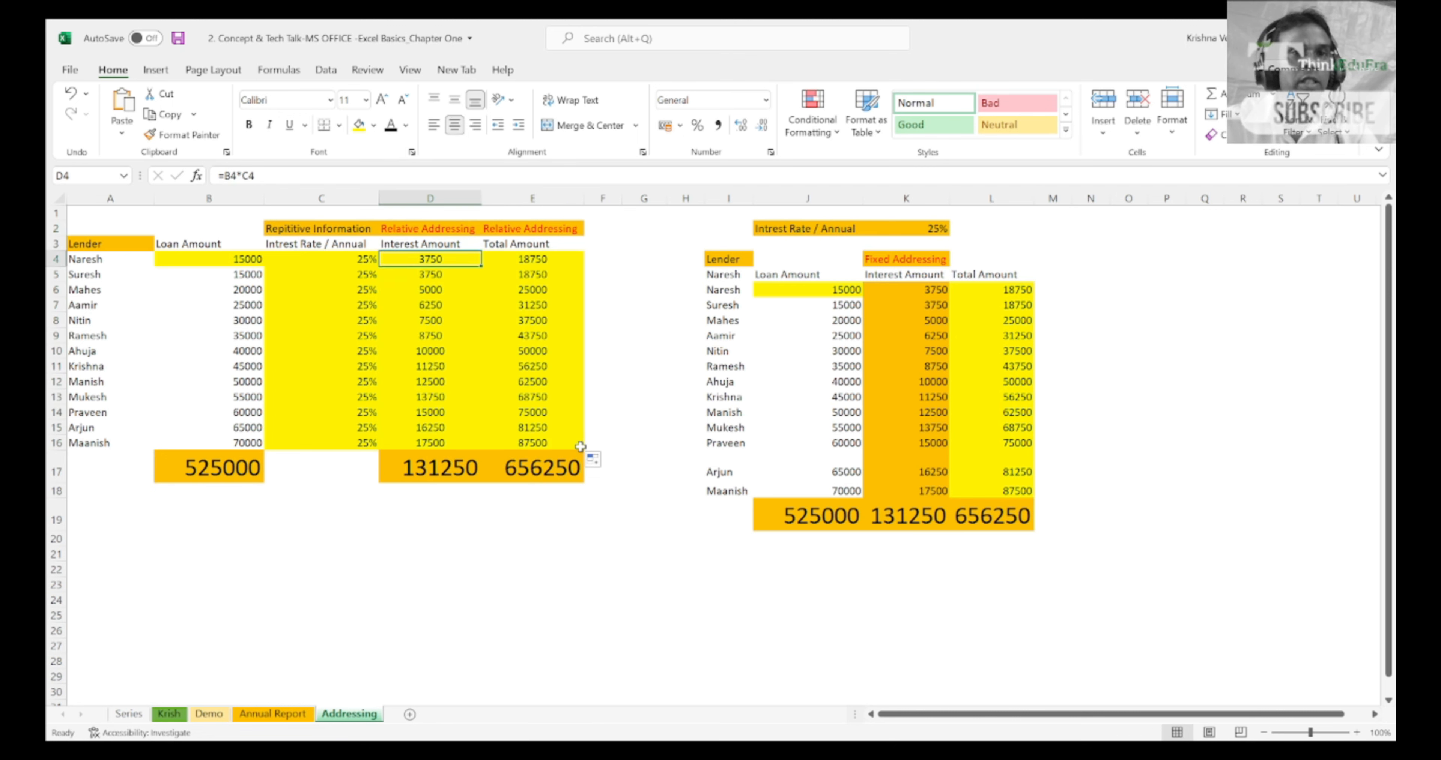
{"action": "key", "text": "shift+space"}
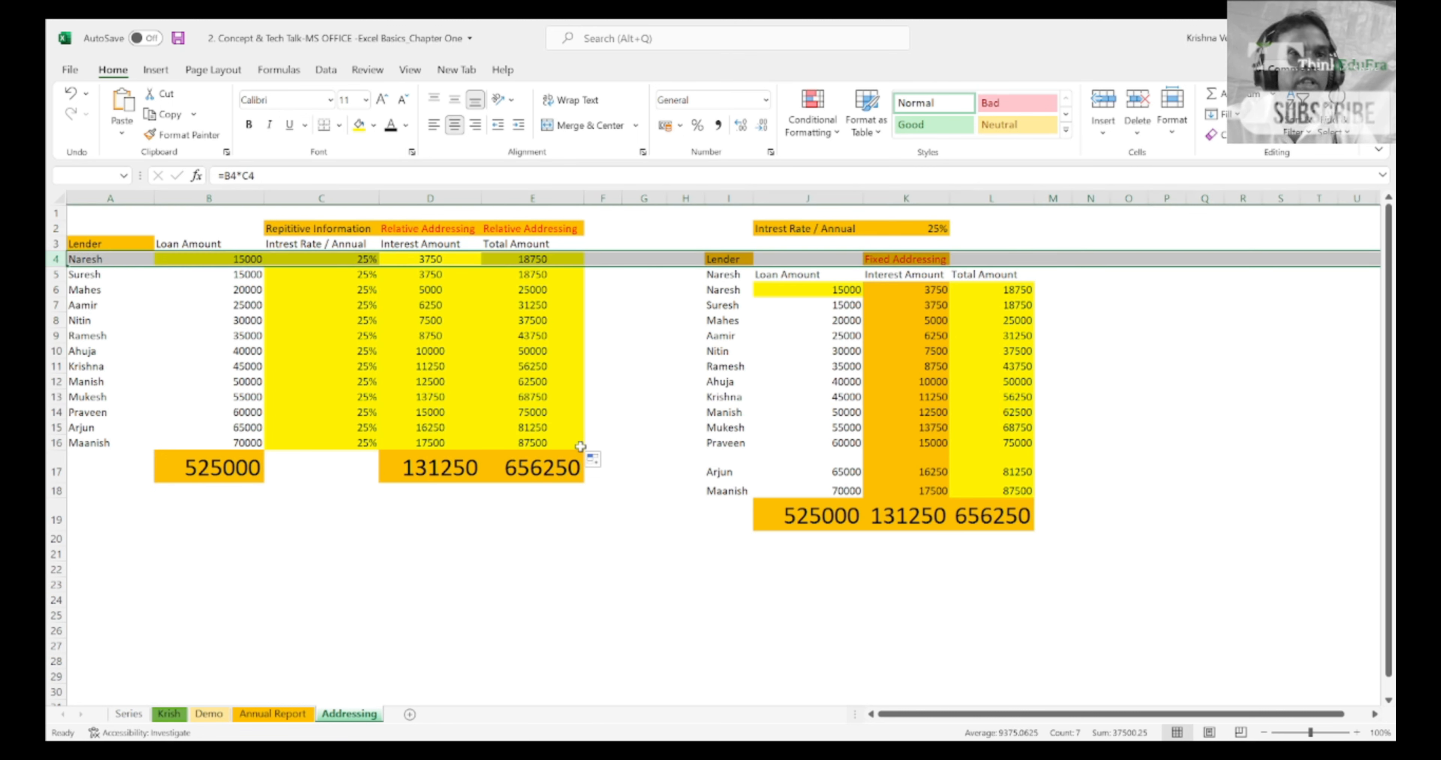
{"action": "key", "text": "Down"}
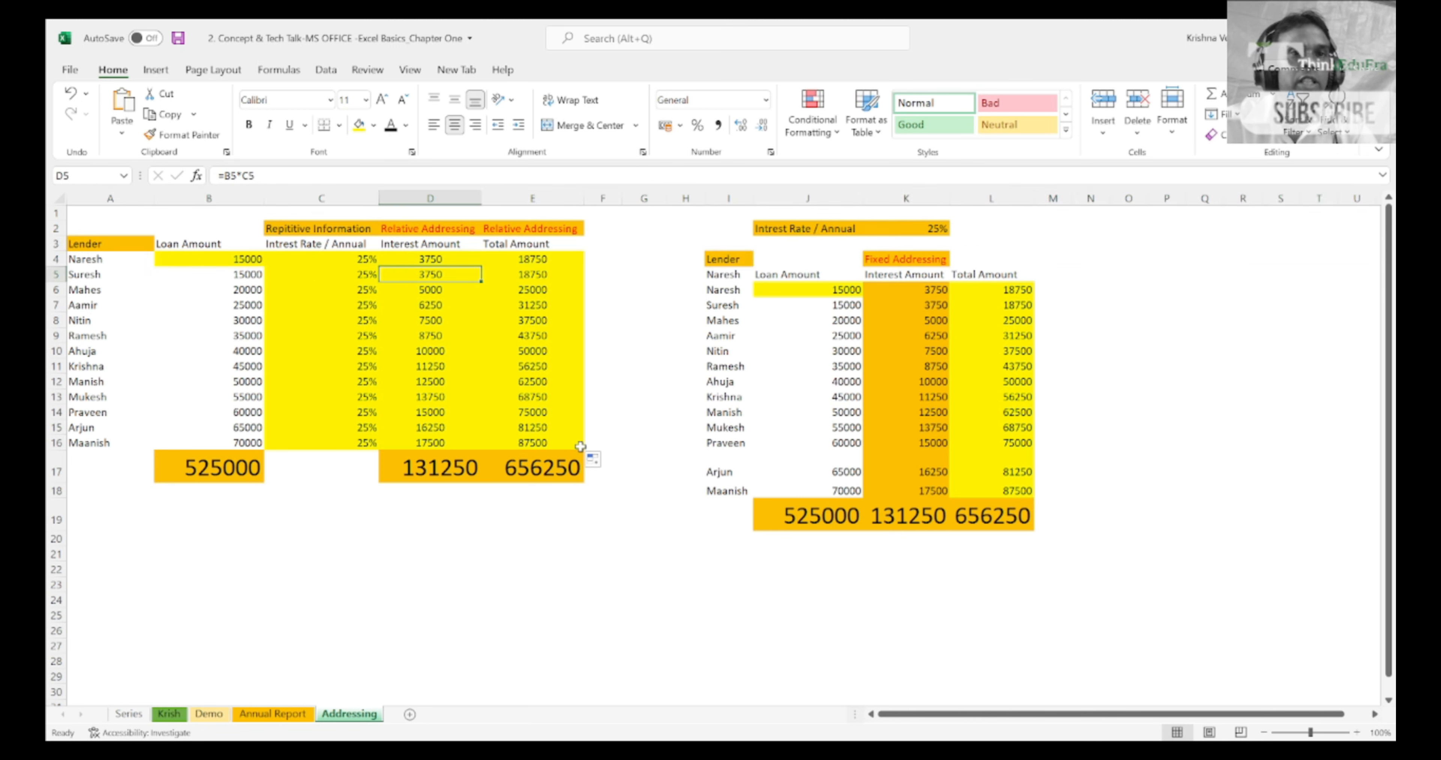
{"action": "key", "text": "shift+space"}
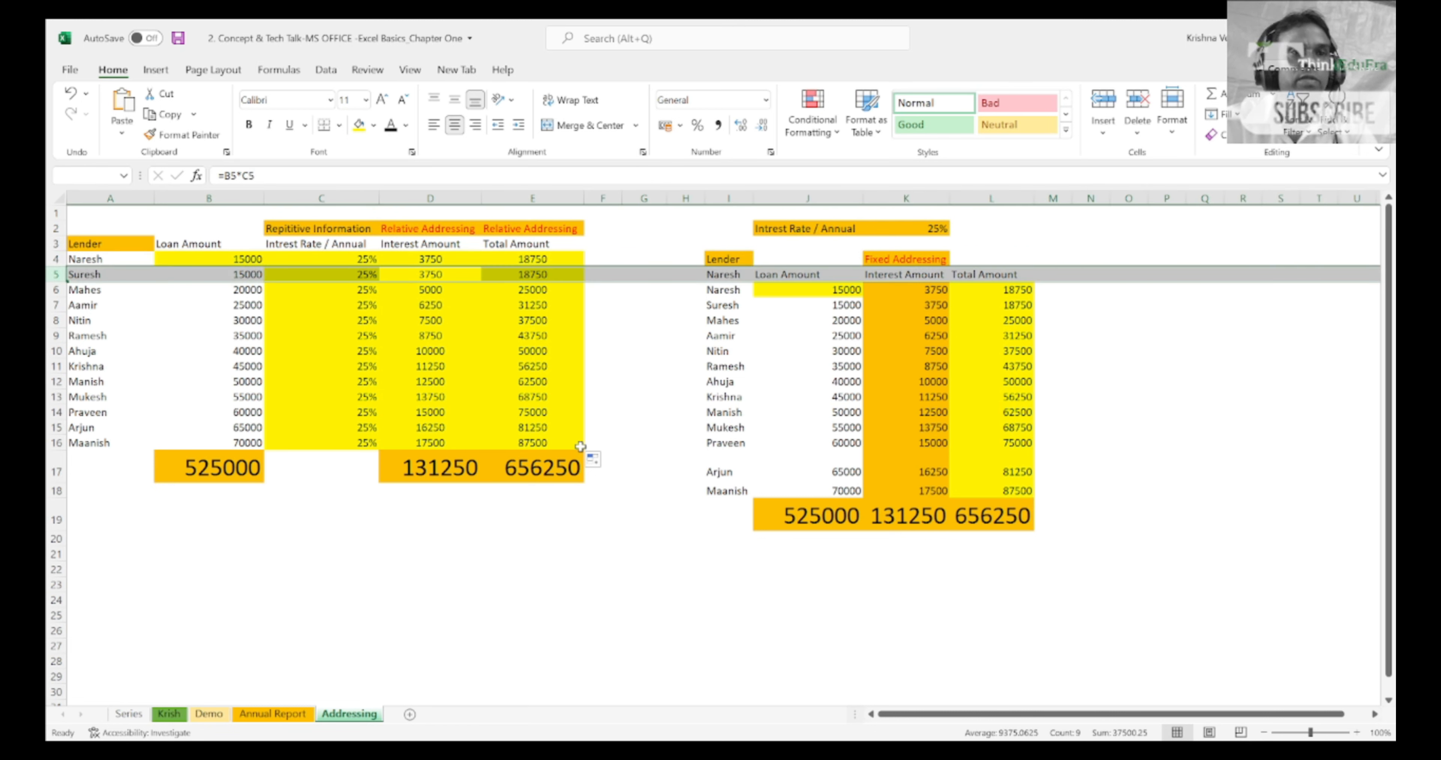
{"action": "key", "text": "Down"}
{"action": "key", "text": "shift+space"}
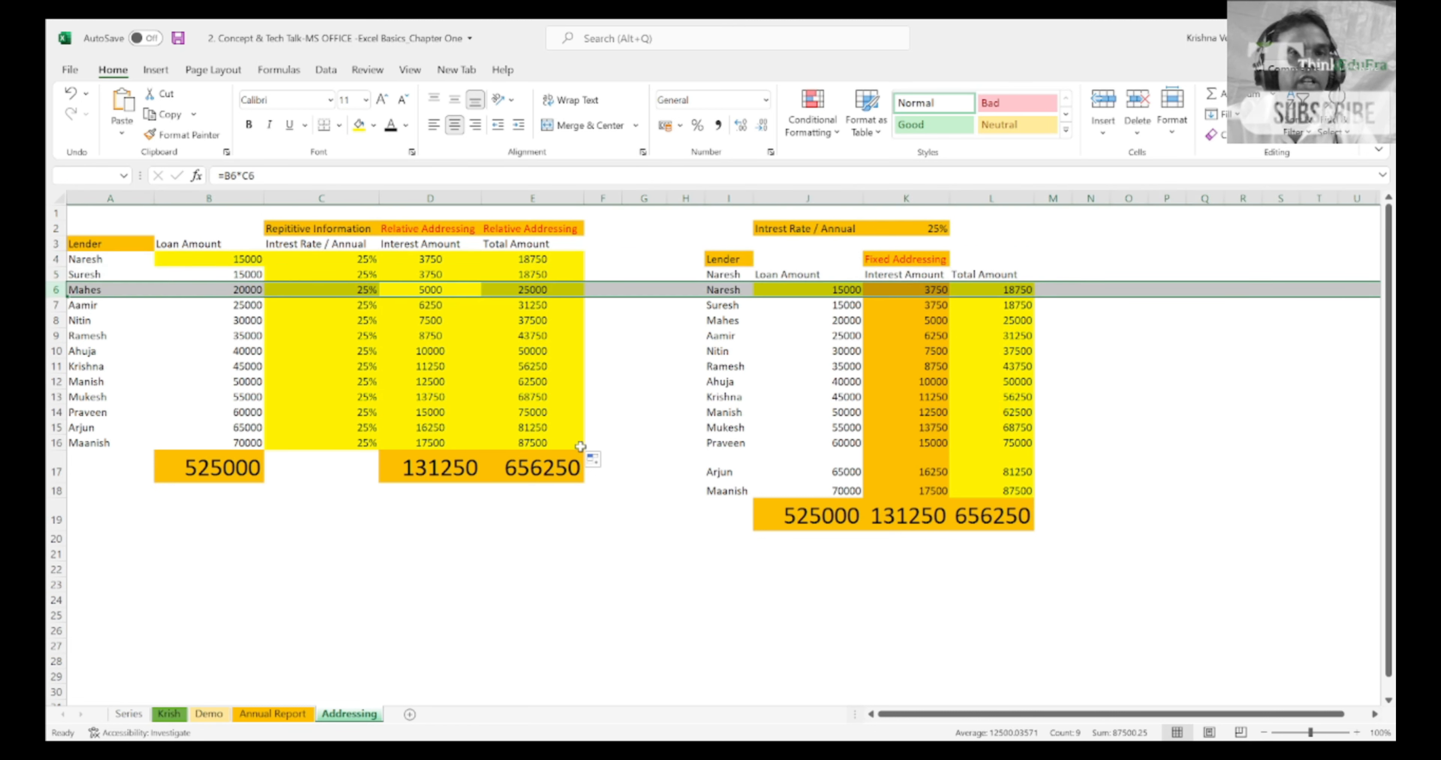
Step: Highlight the filled interest and total amounts in D5:E16, and return to D5
{"action": "key", "text": "Down"}
{"action": "key", "text": "Up"}
{"action": "key", "text": "Up"}
{"action": "key", "text": "shift+Right"}
{"action": "key", "text": "shift+Down"}
{"action": "key", "text": "shift+Down"}
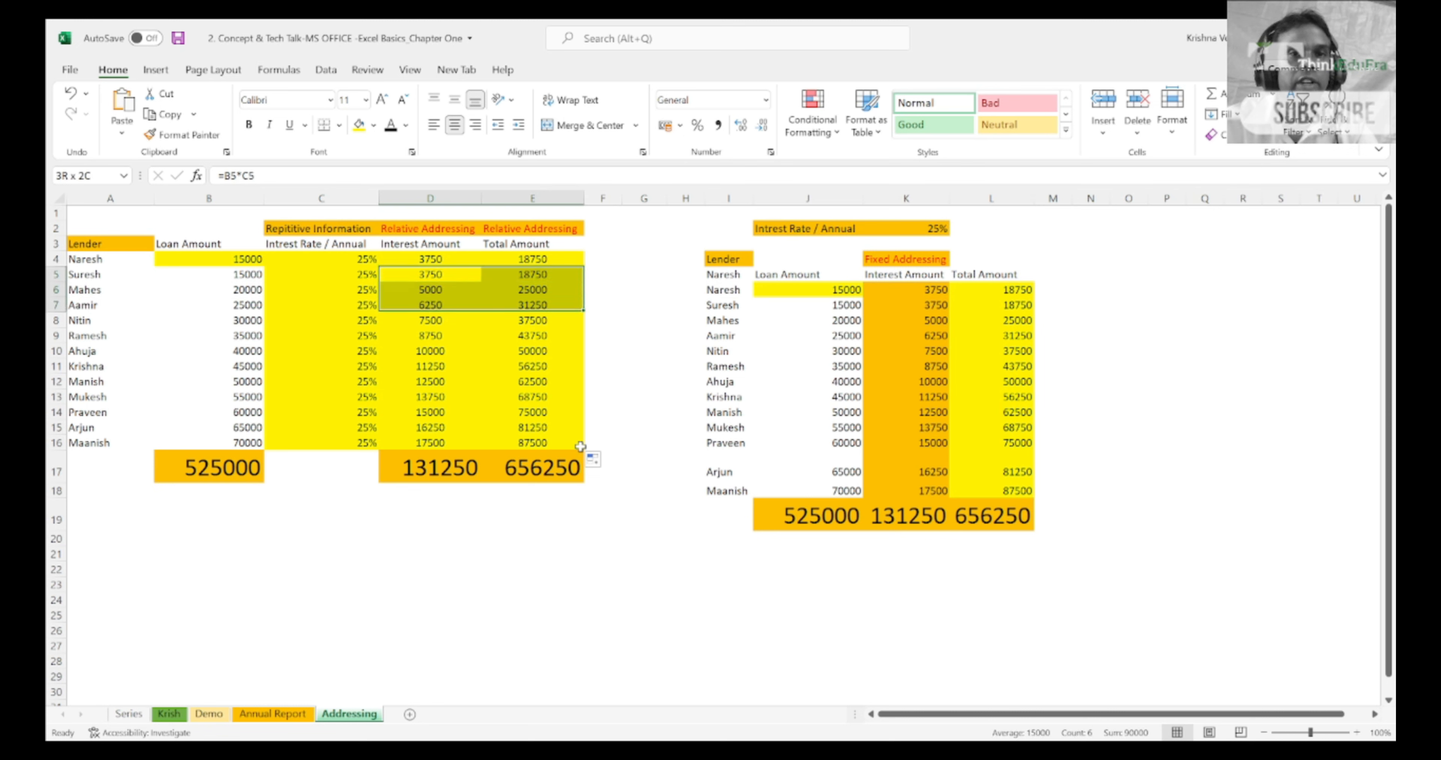
{"action": "key", "text": "shift+Down"}
{"action": "key", "text": "shift+Down"}
{"action": "key", "text": "shift+Down"}
{"action": "key", "text": "shift+Down"}
{"action": "key", "text": "shift+Down"}
{"action": "key", "text": "shift+Down"}
{"action": "key", "text": "shift+Down"}
{"action": "key", "text": "shift+Down"}
{"action": "key", "text": "shift+Down"}
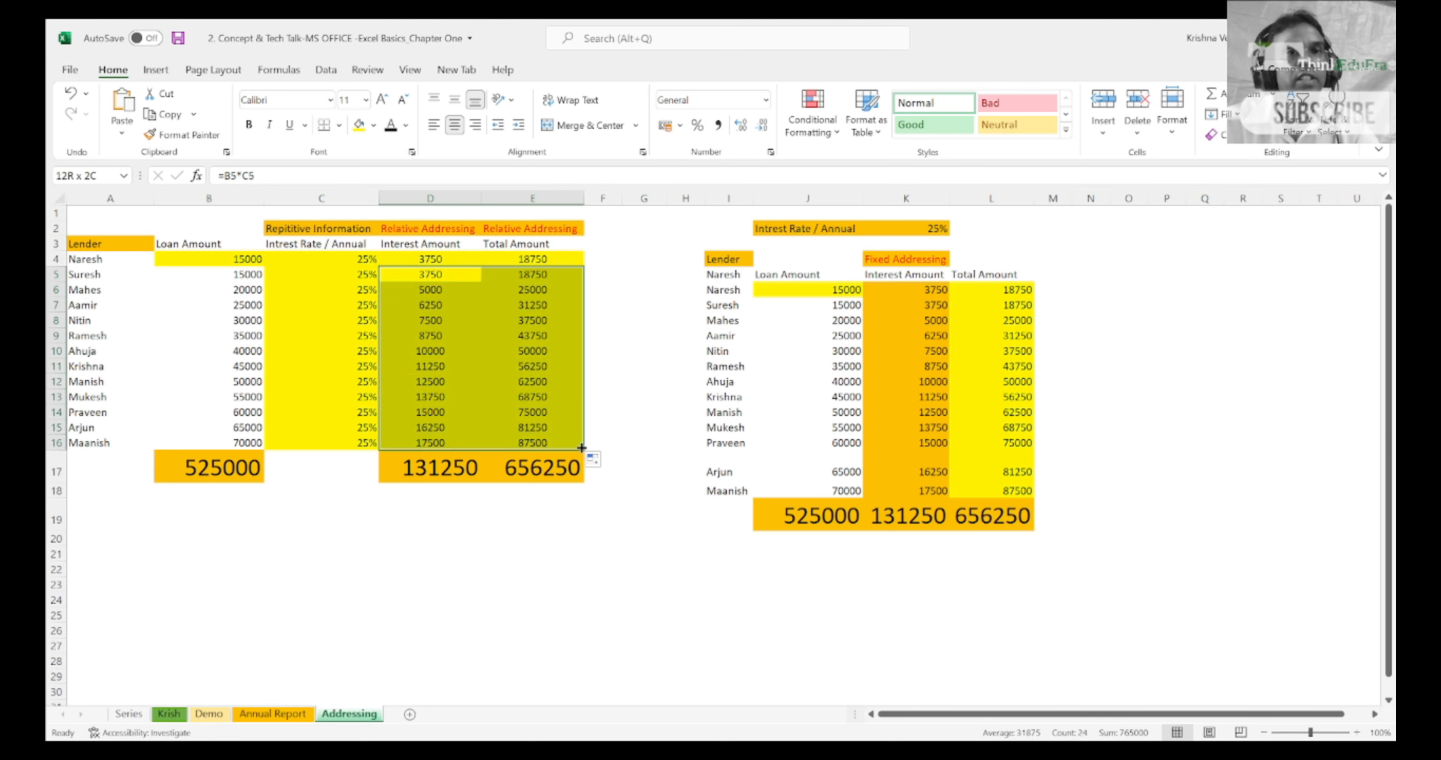
{"action": "key", "text": "Up"}
{"action": "key", "text": "Down"}
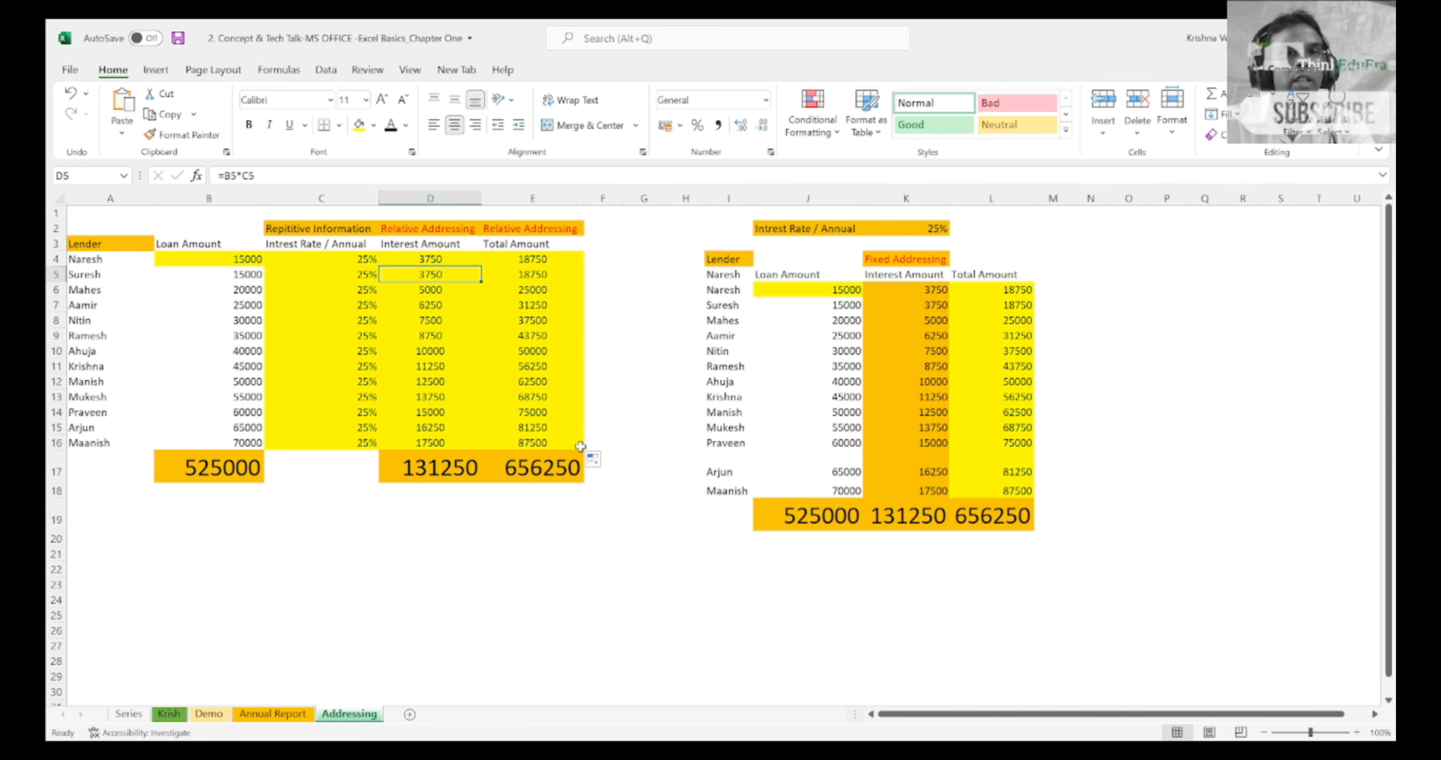
Step: Inspect the cell references of each interest amount formula from D4 down to D16, leaving the formulas as they are
{"action": "key", "text": "Up"}
{"action": "key", "text": "F2"}
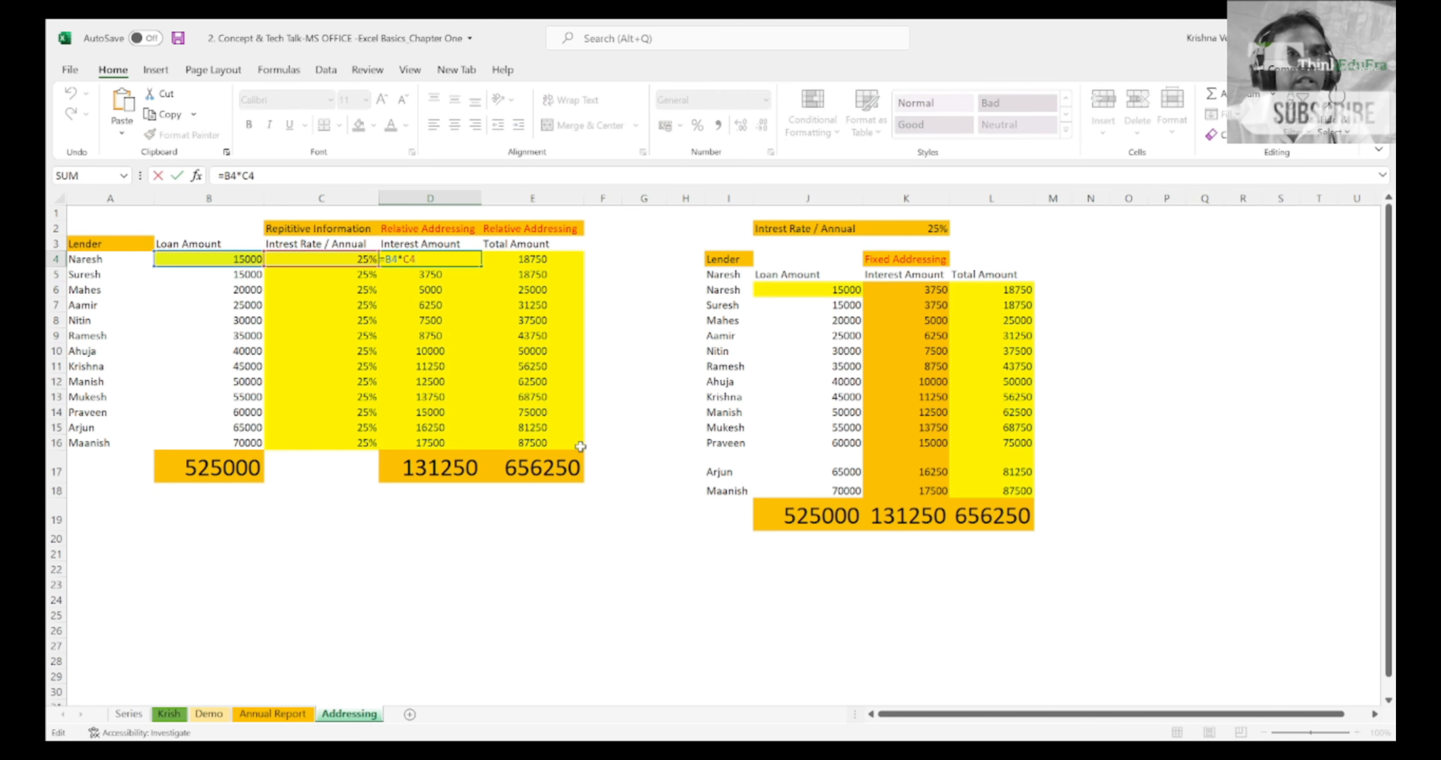
{"action": "key", "text": "Return"}
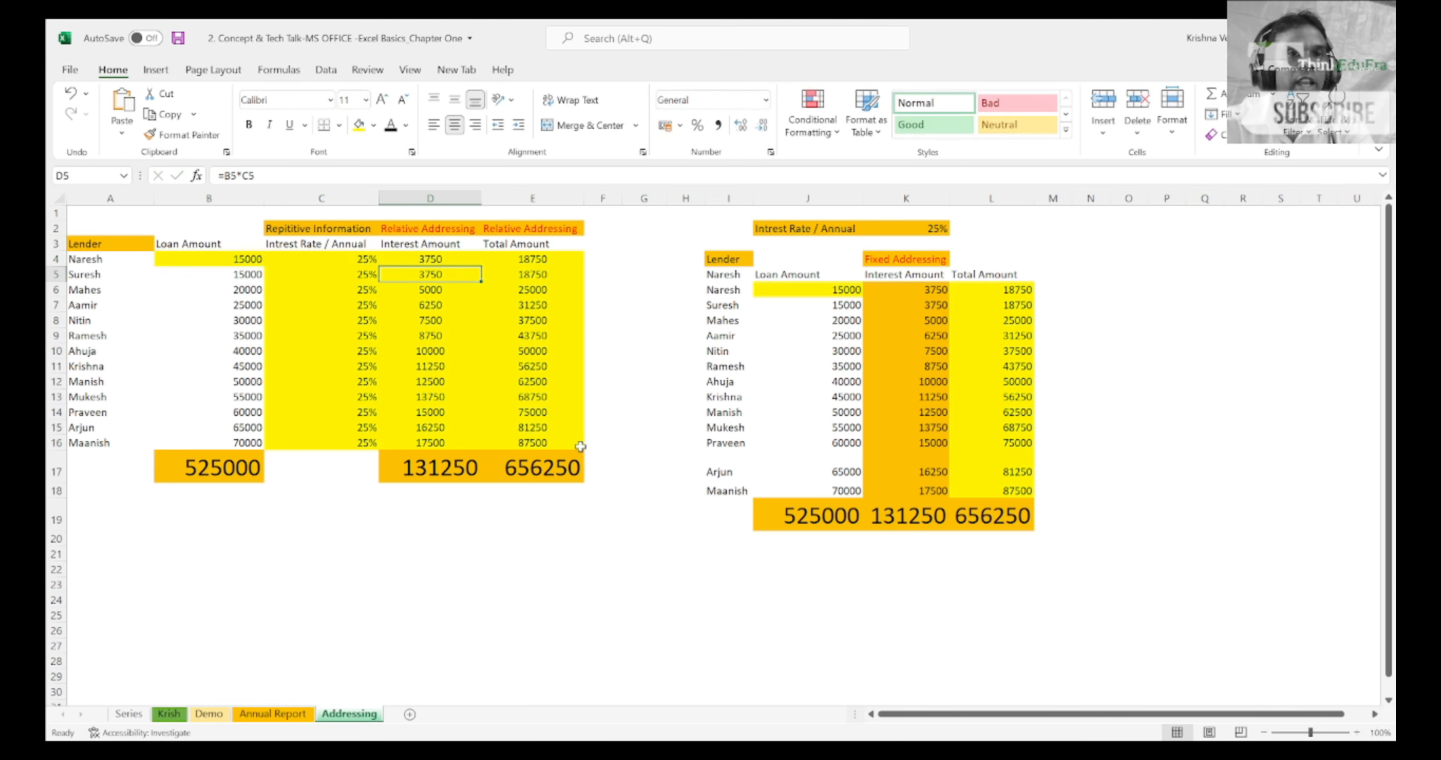
{"action": "key", "text": "F2"}
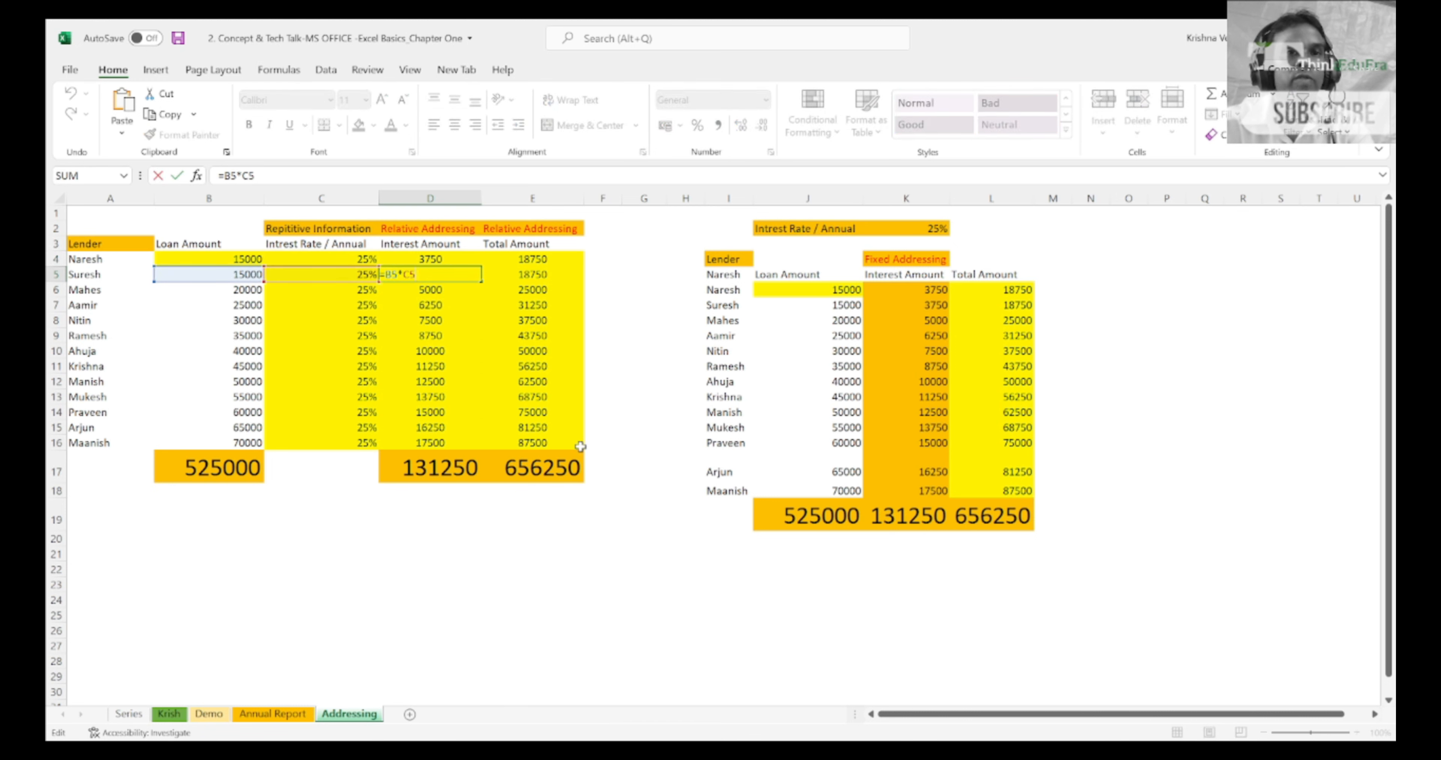
{"action": "key", "text": "Return"}
{"action": "key", "text": "F2"}
{"action": "key", "text": "Return"}
{"action": "key", "text": "F2"}
{"action": "key", "text": "Return"}
{"action": "key", "text": "F2"}
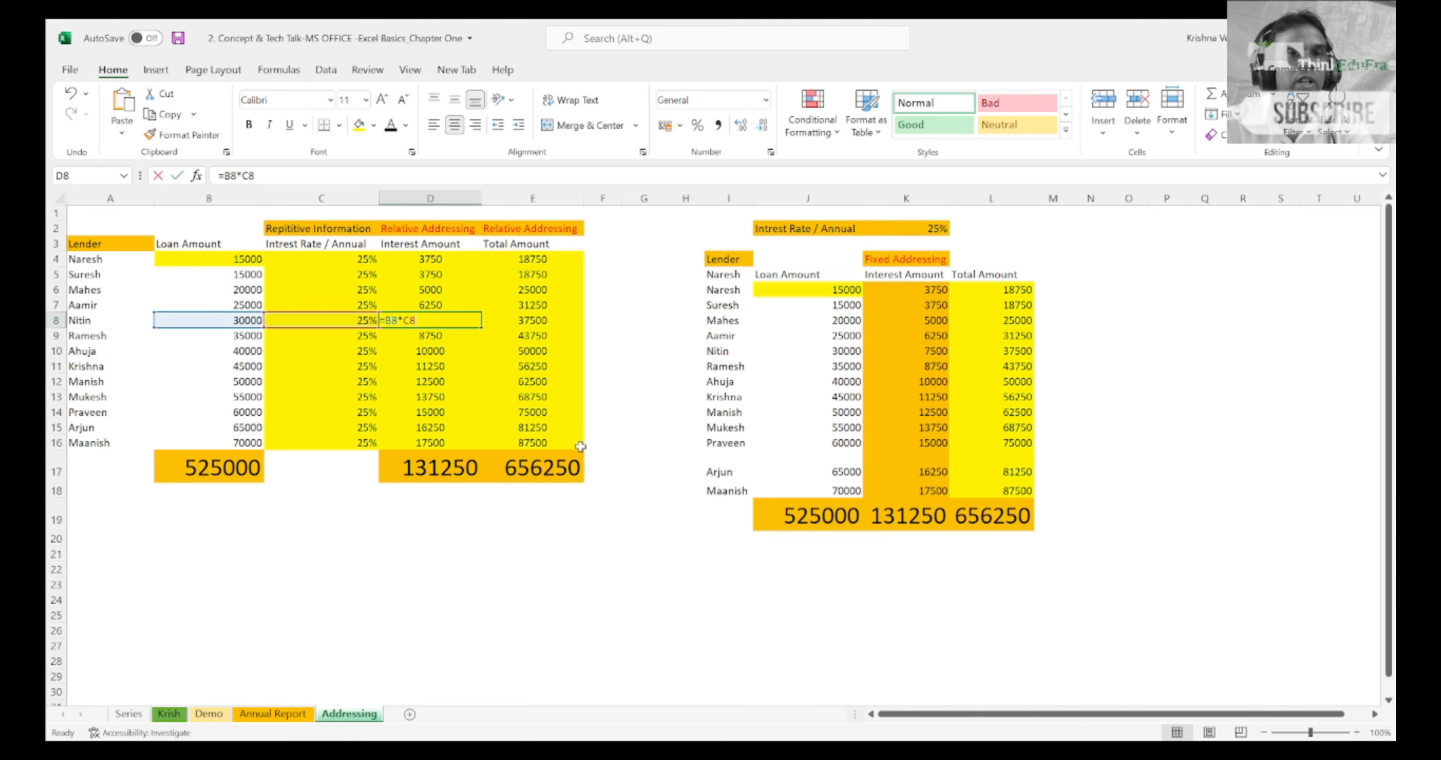
{"action": "key", "text": "Return"}
{"action": "key", "text": "F2"}
{"action": "key", "text": "Return"}
{"action": "key", "text": "F2"}
{"action": "key", "text": "Return"}
{"action": "key", "text": "F2"}
{"action": "key", "text": "Return"}
{"action": "key", "text": "F2"}
{"action": "key", "text": "Return"}
{"action": "key", "text": "F2"}
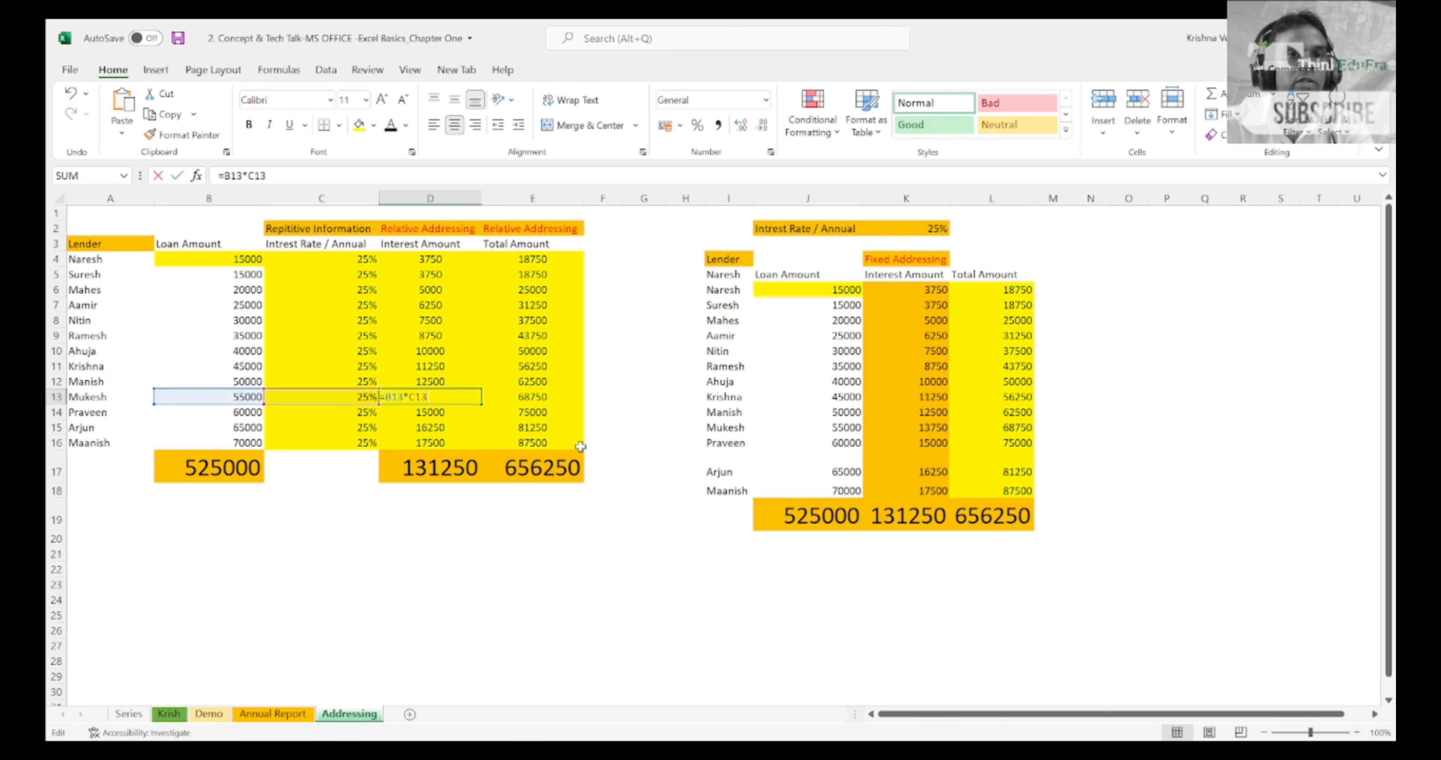
{"action": "key", "text": "Return"}
{"action": "key", "text": "F2"}
{"action": "key", "text": "Return"}
{"action": "key", "text": "F2"}
{"action": "key", "text": "Return"}
{"action": "key", "text": "F2"}
{"action": "key", "text": "Return"}
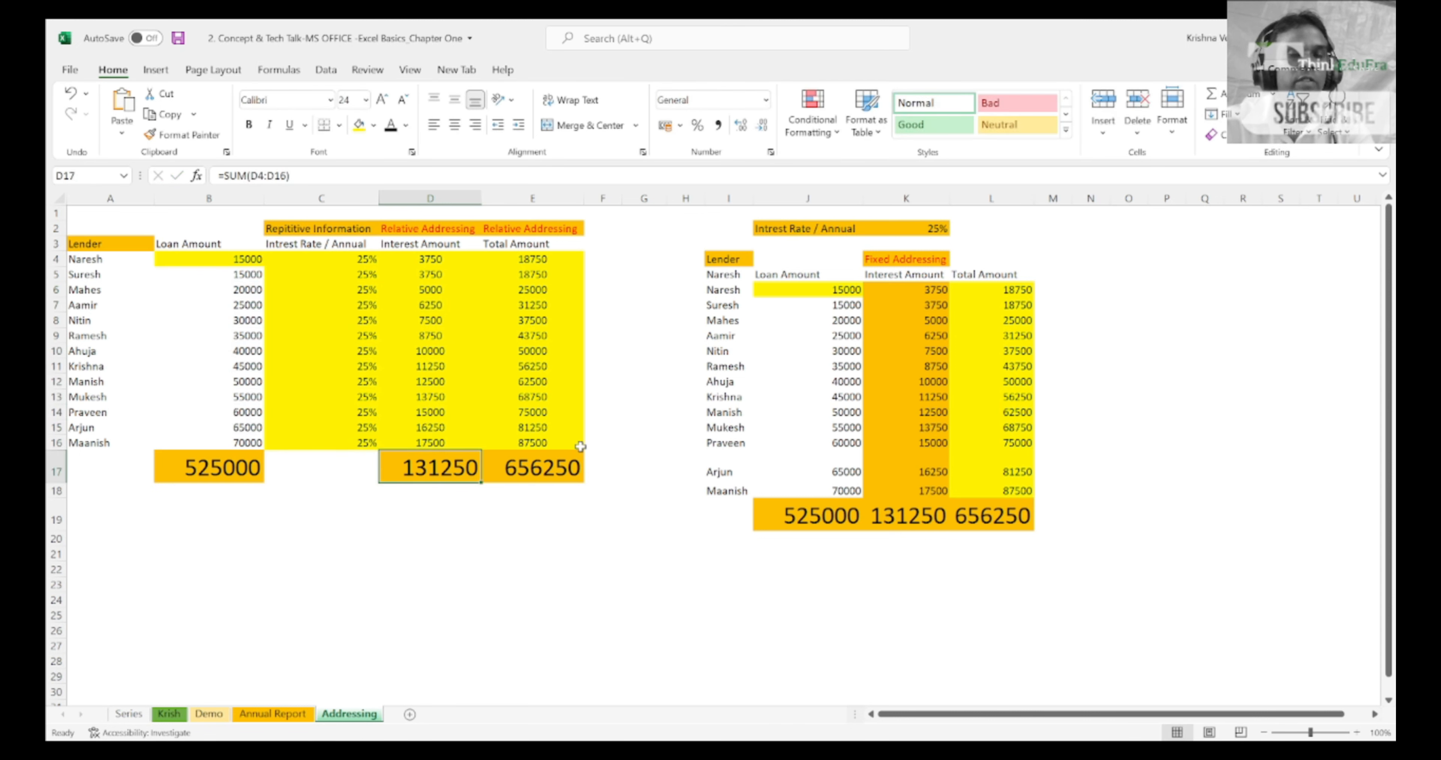
Step: Shade the first lender's interest and total amount cells D4:E4 with a grey fill
{"action": "key", "text": "Up"}
{"action": "key", "text": "Up"}
{"action": "key", "text": "Up"}
{"action": "key", "text": "Up"}
{"action": "key", "text": "Up"}
{"action": "key", "text": "Up"}
{"action": "key", "text": "Up"}
{"action": "key", "text": "Up"}
{"action": "key", "text": "Up"}
{"action": "key", "text": "Up"}
{"action": "key", "text": "Up"}
{"action": "key", "text": "Up"}
{"action": "key", "text": "Up"}
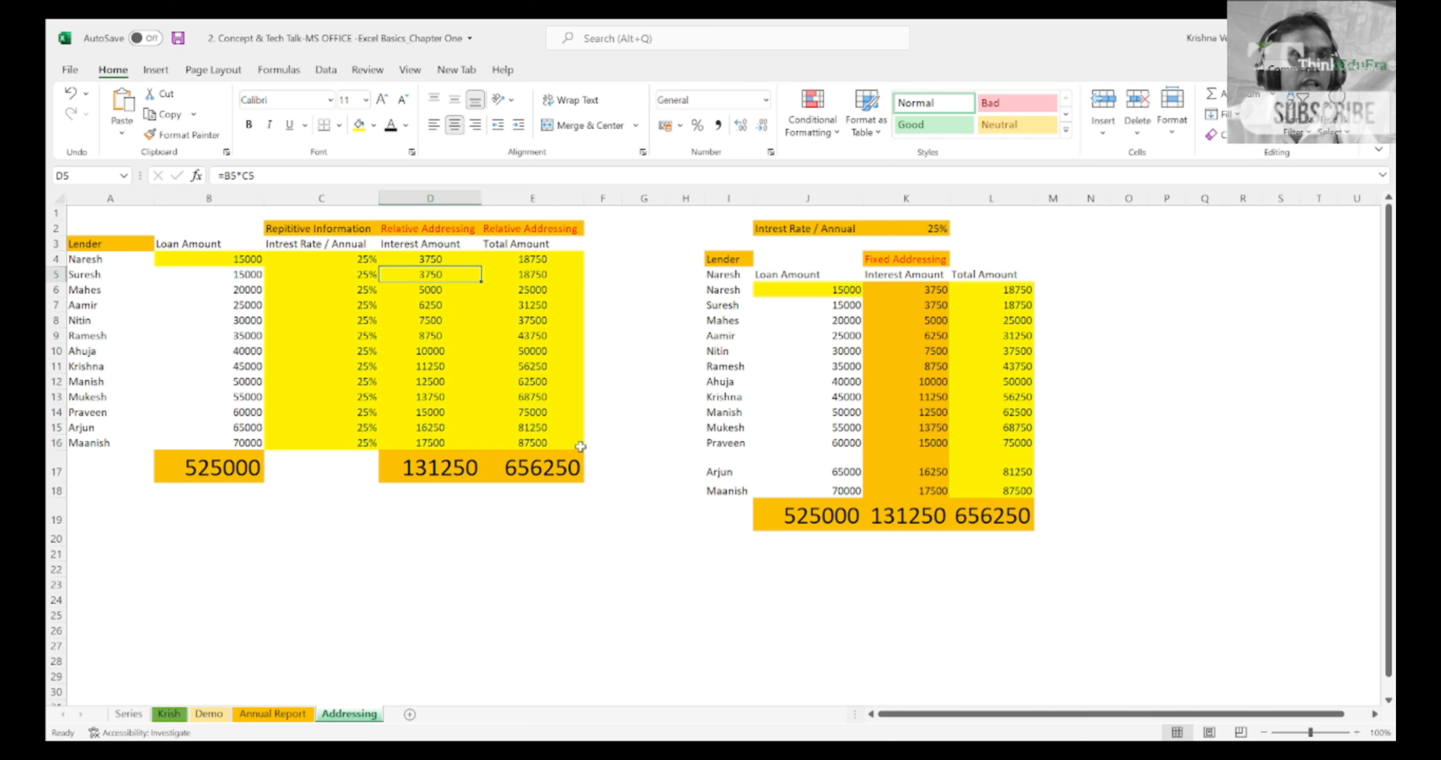
{"action": "key", "text": "shift+Right"}
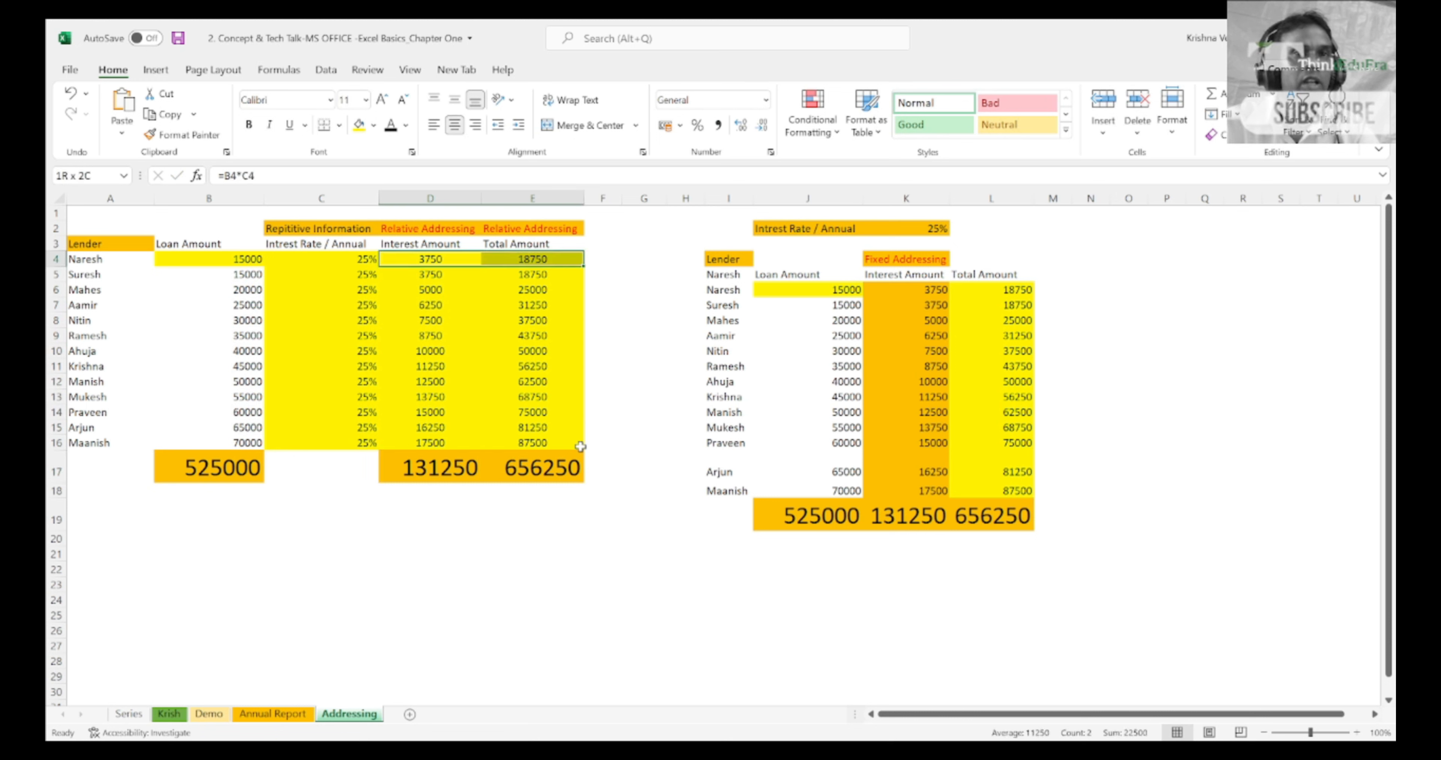
{"action": "left_click", "coordinate": [374, 125]}
{"action": "left_click", "coordinate": [363, 241]}
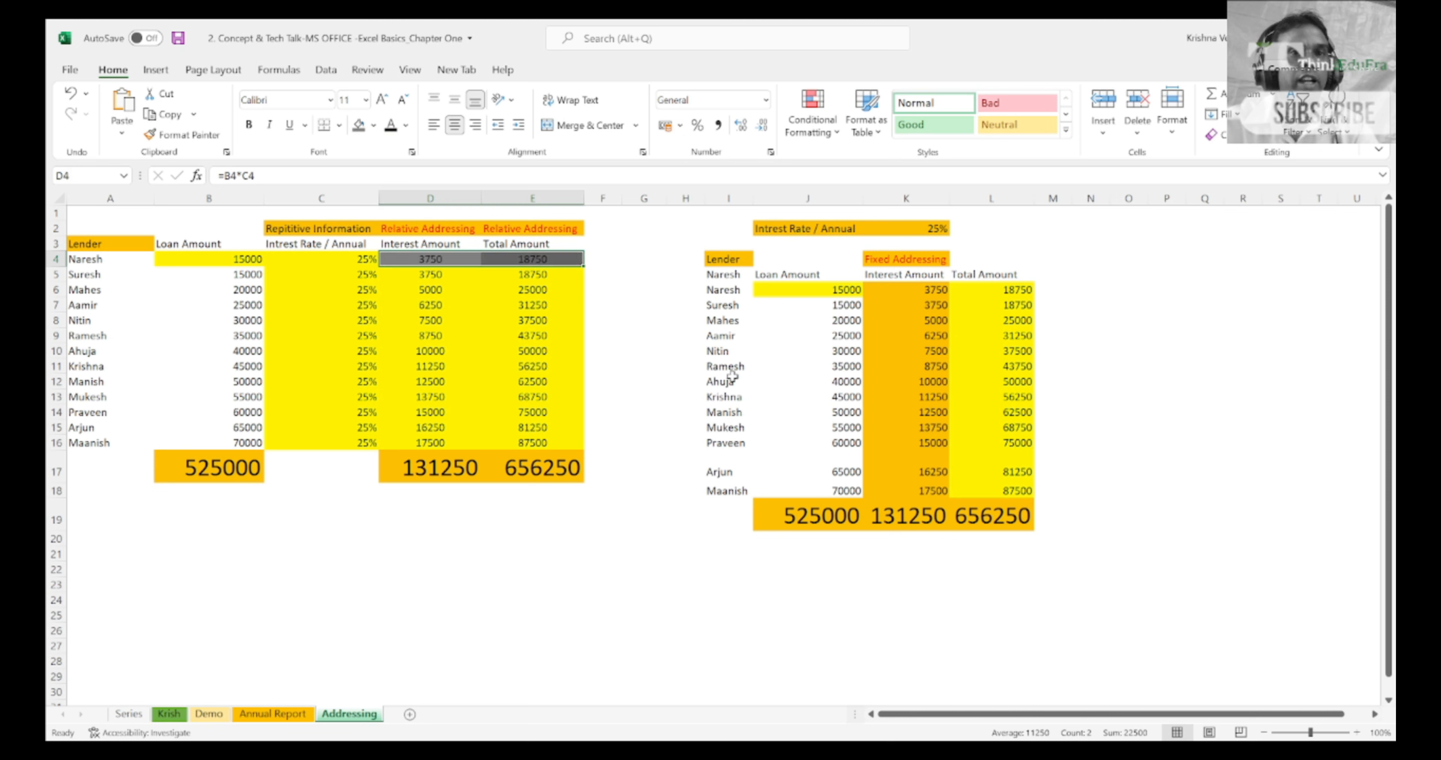
Step: Highlight the yellow interest and total amount cells in columns D and E from row 5 downward
{"action": "key", "text": "Down"}
{"action": "key", "text": "shift+Right"}
{"action": "key", "text": "shift+Down"}
{"action": "key", "text": "shift+Down"}
{"action": "key", "text": "shift+Down"}
{"action": "key", "text": "shift+Down"}
{"action": "key", "text": "shift+Down"}
{"action": "key", "text": "shift+Down"}
{"action": "key", "text": "shift+Down"}
{"action": "key", "text": "shift+Down"}
{"action": "key", "text": "shift+Down"}
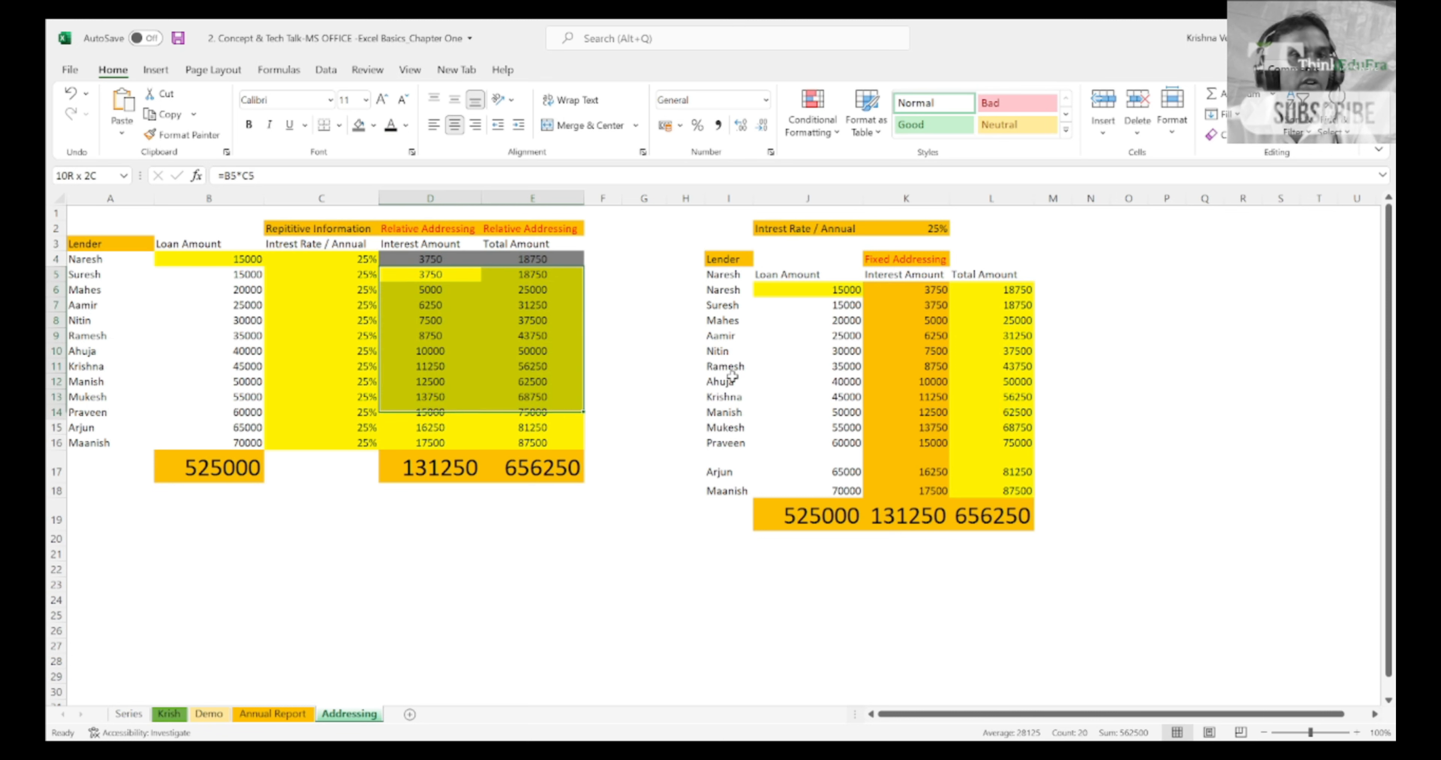
Step: Highlight the loan amount and interest rate pairs in columns B and C, row by row from 6 to 9
{"action": "key", "text": "Left"}
{"action": "key", "text": "Left"}
{"action": "key", "text": "Down"}
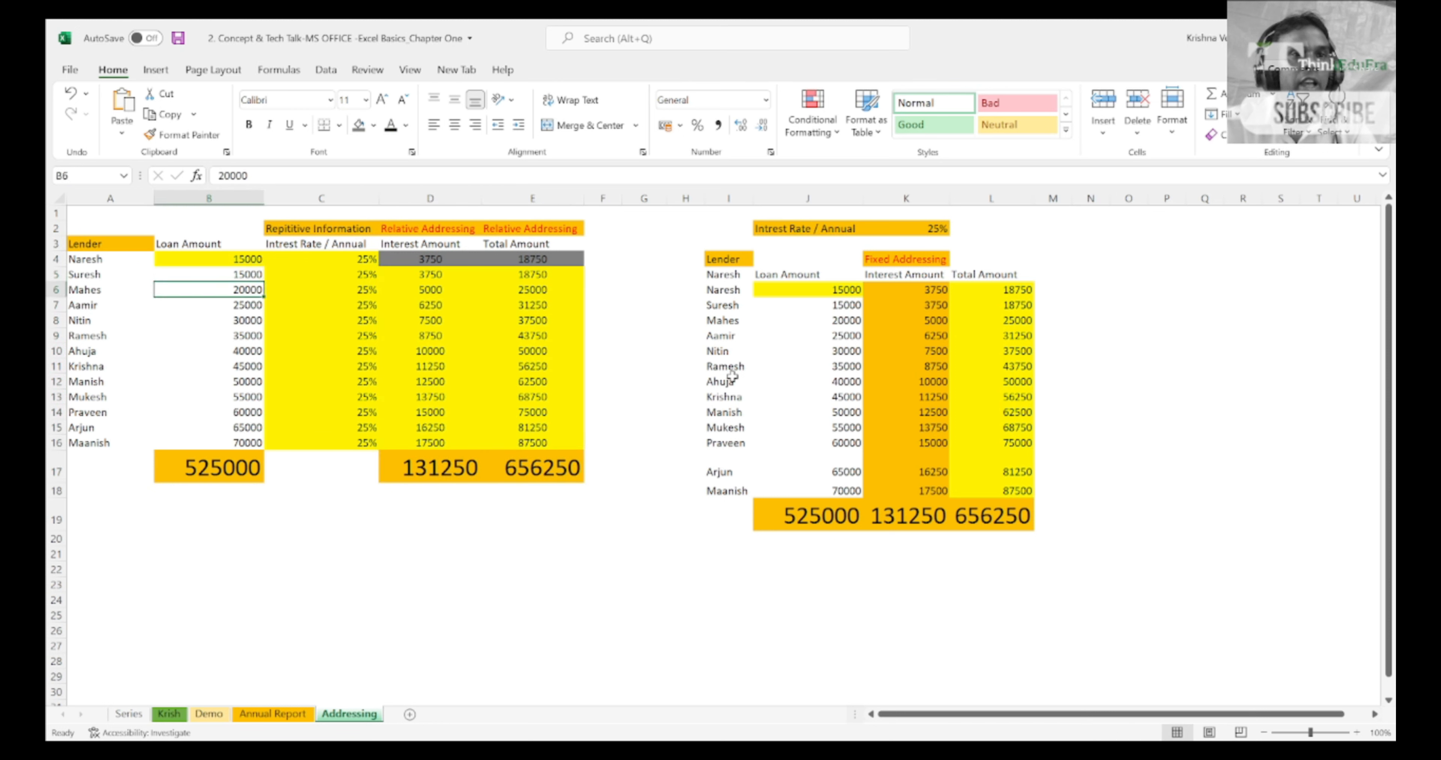
{"action": "key", "text": "shift+Right"}
{"action": "key", "text": "Down"}
{"action": "key", "text": "shift+Right"}
{"action": "key", "text": "Down"}
{"action": "key", "text": "shift+Right"}
{"action": "key", "text": "Down"}
{"action": "key", "text": "shift+Right"}
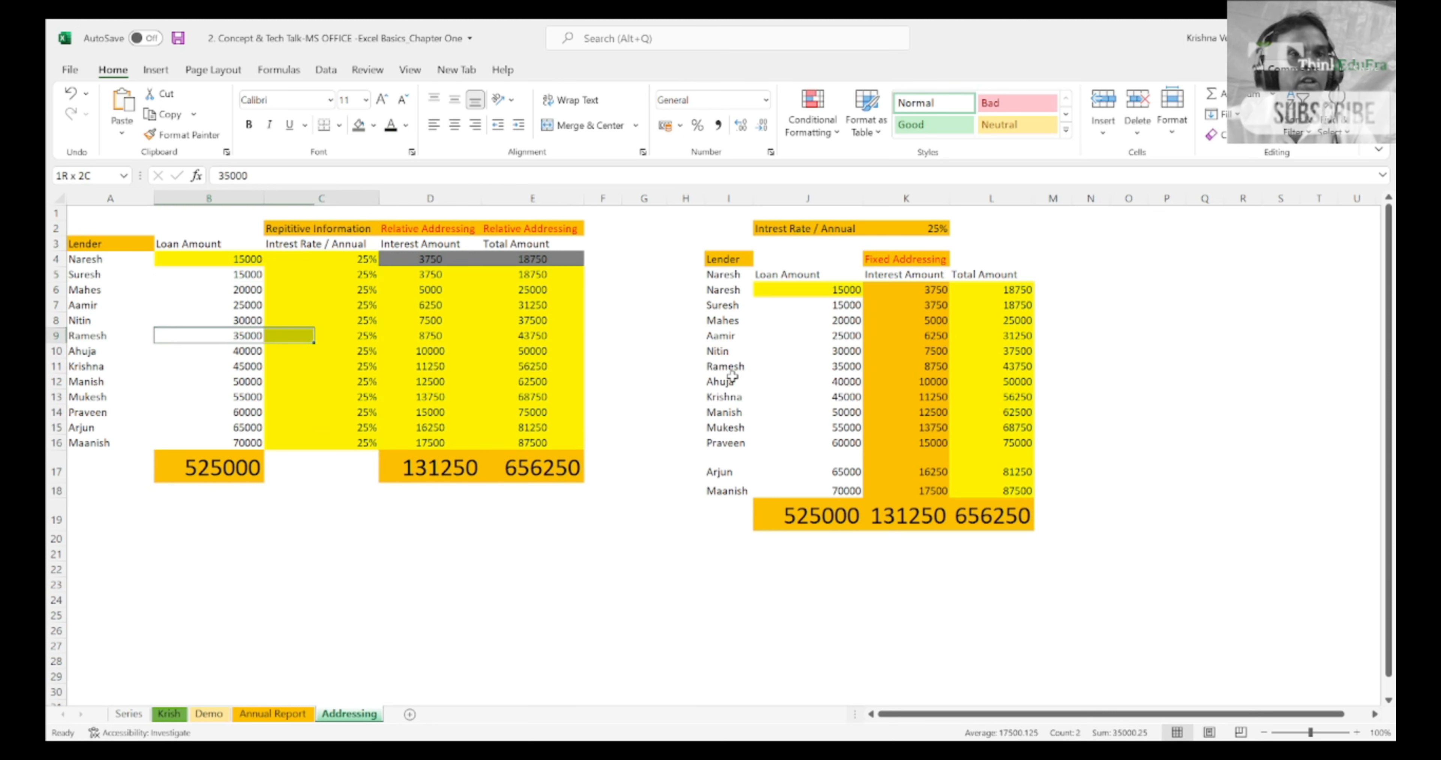
Step: Highlight the interest and total amounts downward from D4:E4, and finish on cell D5
{"action": "key", "text": "Right"}
{"action": "key", "text": "Right"}
{"action": "key", "text": "Up"}
{"action": "key", "text": "Up"}
{"action": "key", "text": "Up"}
{"action": "key", "text": "Up"}
{"action": "key", "text": "Up"}
{"action": "key", "text": "shift+Right"}
{"action": "key", "text": "shift+Down"}
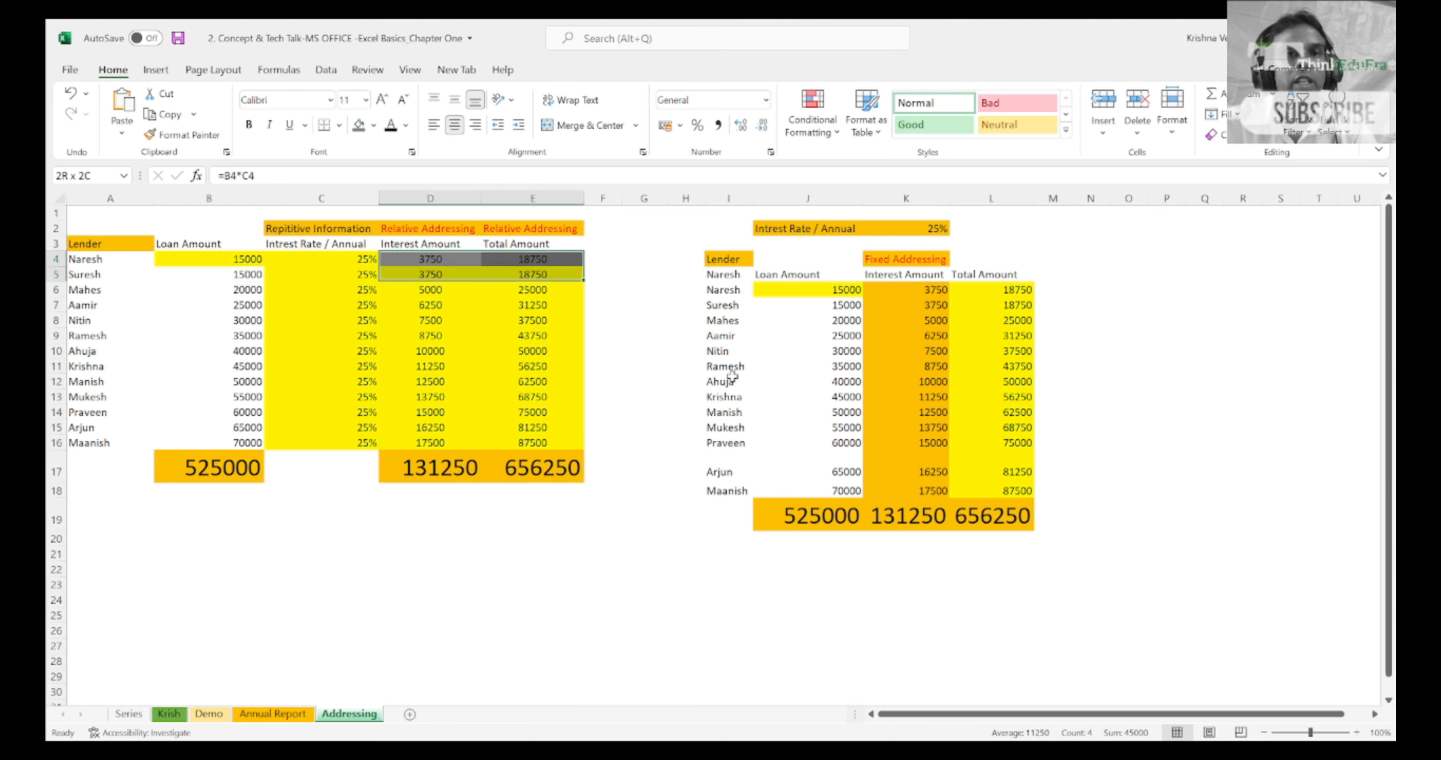
{"action": "key", "text": "shift+Down"}
{"action": "key", "text": "shift+Down"}
{"action": "key", "text": "shift+Down"}
{"action": "key", "text": "shift+Down"}
{"action": "key", "text": "shift+Down"}
{"action": "key", "text": "shift+Down"}
{"action": "key", "text": "shift+Down"}
{"action": "key", "text": "shift+Down"}
{"action": "key", "text": "shift+Down"}
{"action": "key", "text": "shift+Down"}
{"action": "key", "text": "shift+Down"}
{"action": "key", "text": "Down"}
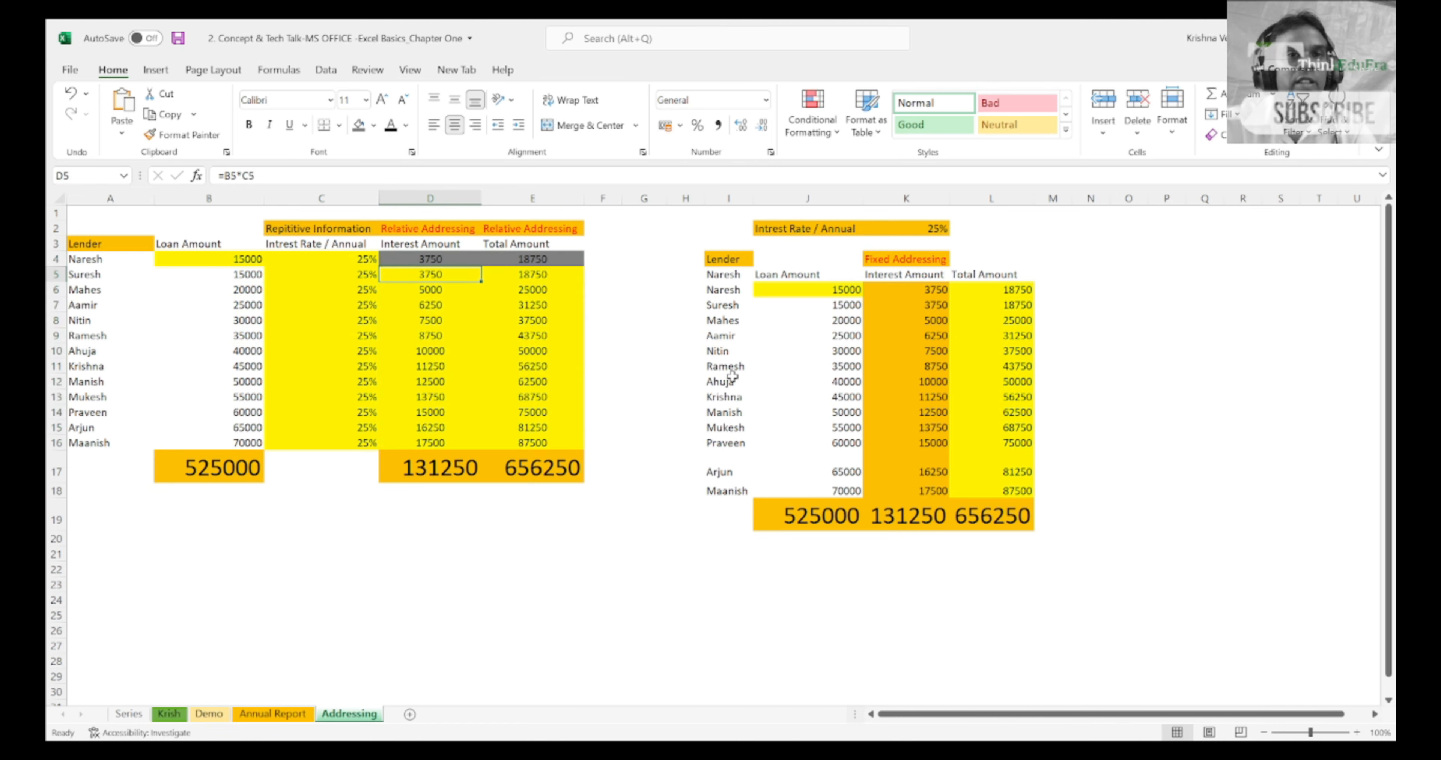
Step: Inspect the cell references of the interest formulas in D4, D5 and D6, leaving them as they are, and return to D4
{"action": "key", "text": "Up"}
{"action": "key", "text": "F2"}
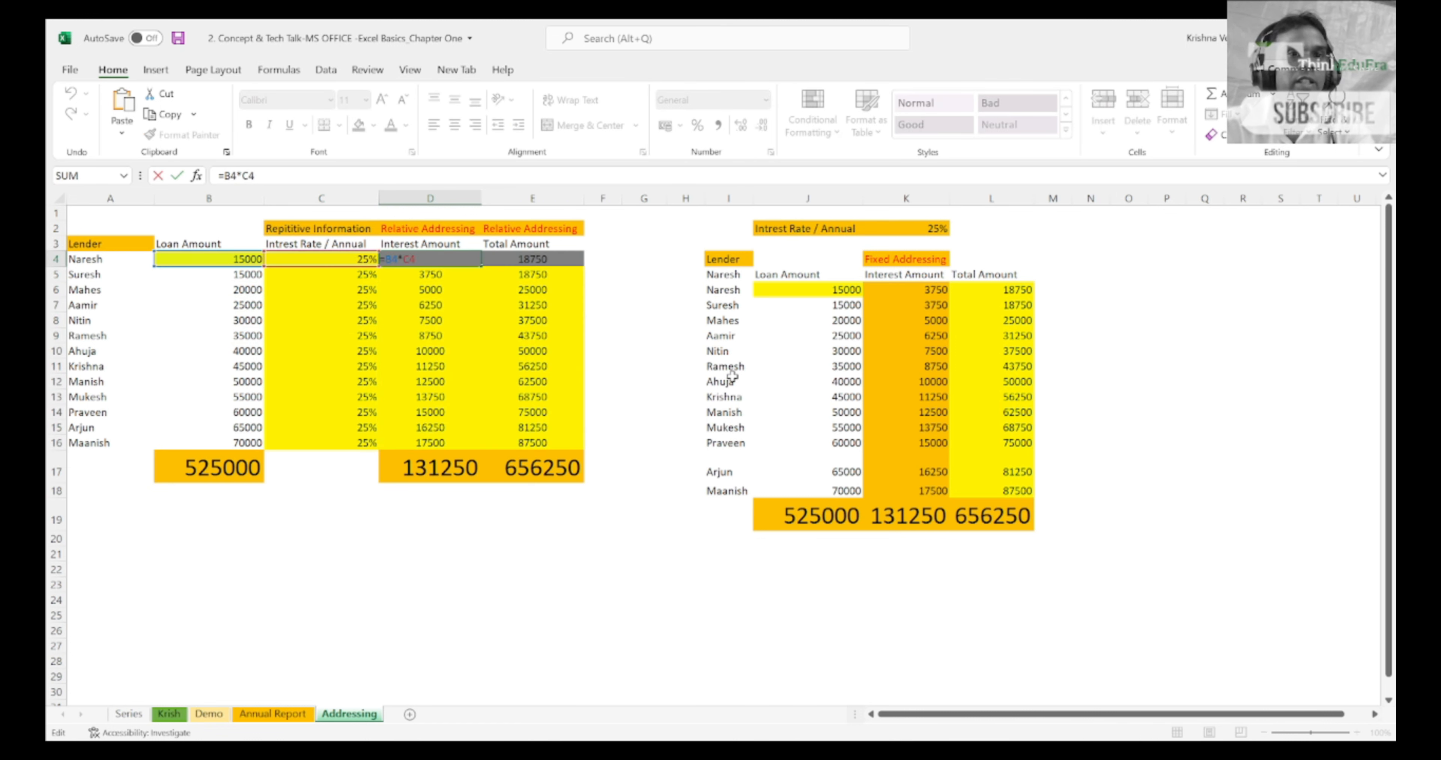
{"action": "key", "text": "Return"}
{"action": "key", "text": "F2"}
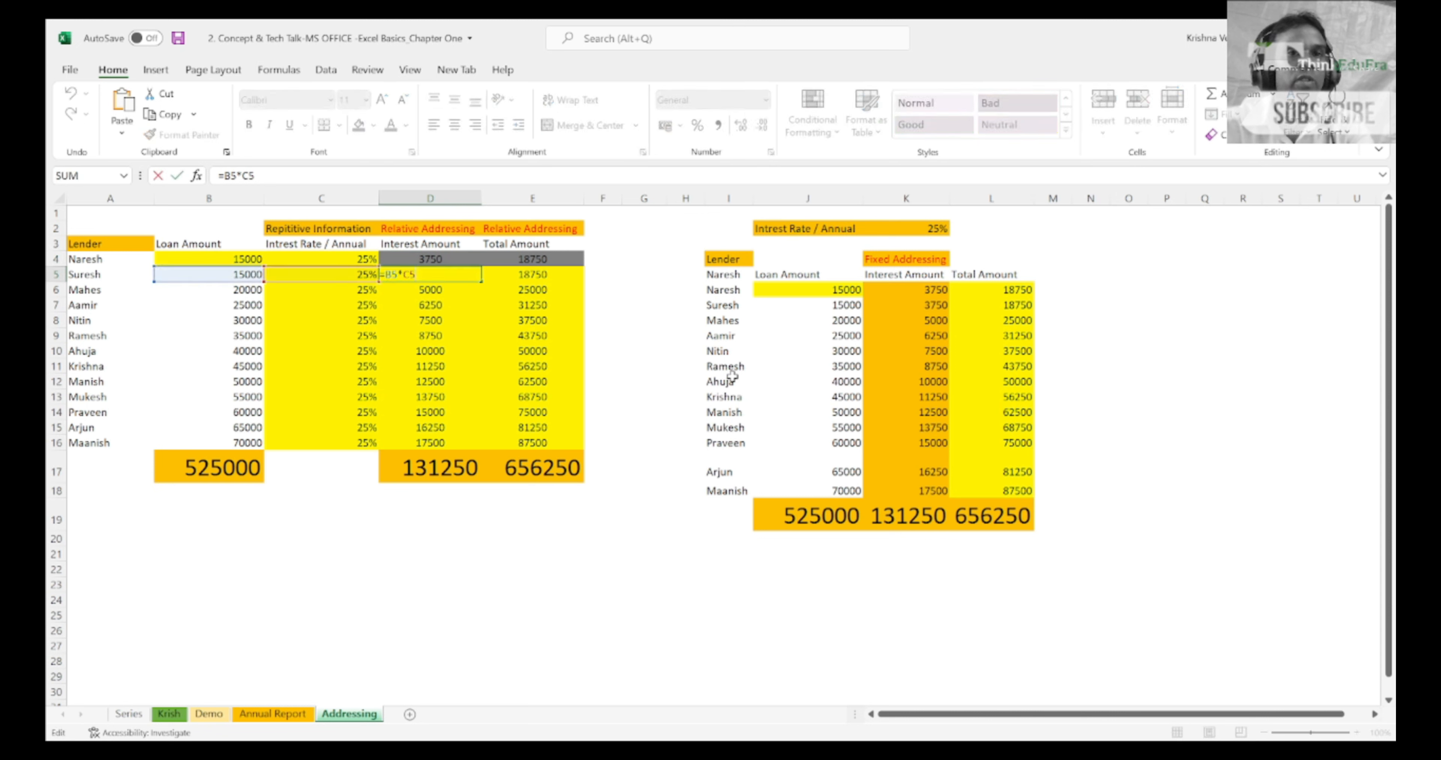
{"action": "key", "text": "Return"}
{"action": "key", "text": "F2"}
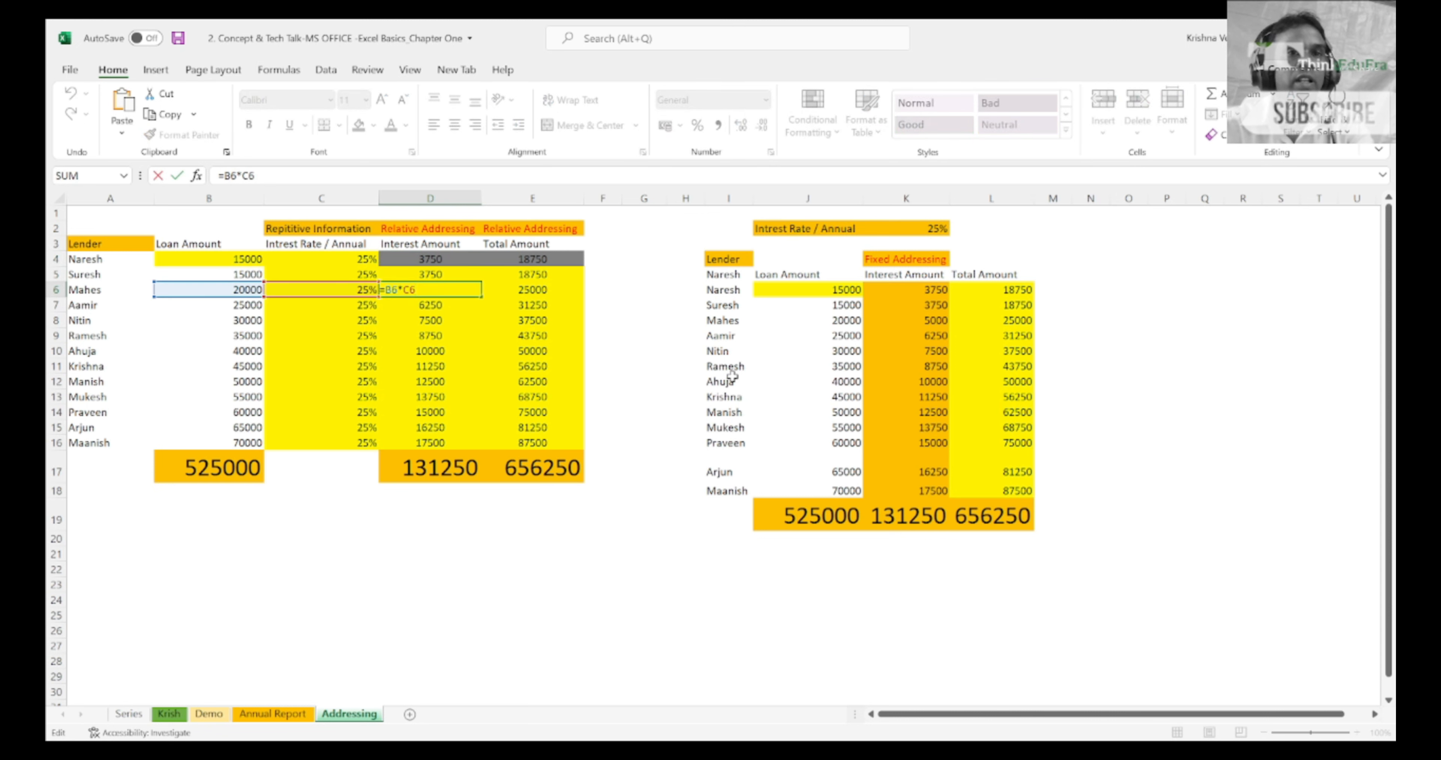
{"action": "key", "text": "Return"}
{"action": "key", "text": "Up"}
{"action": "key", "text": "Up"}
{"action": "key", "text": "Up"}
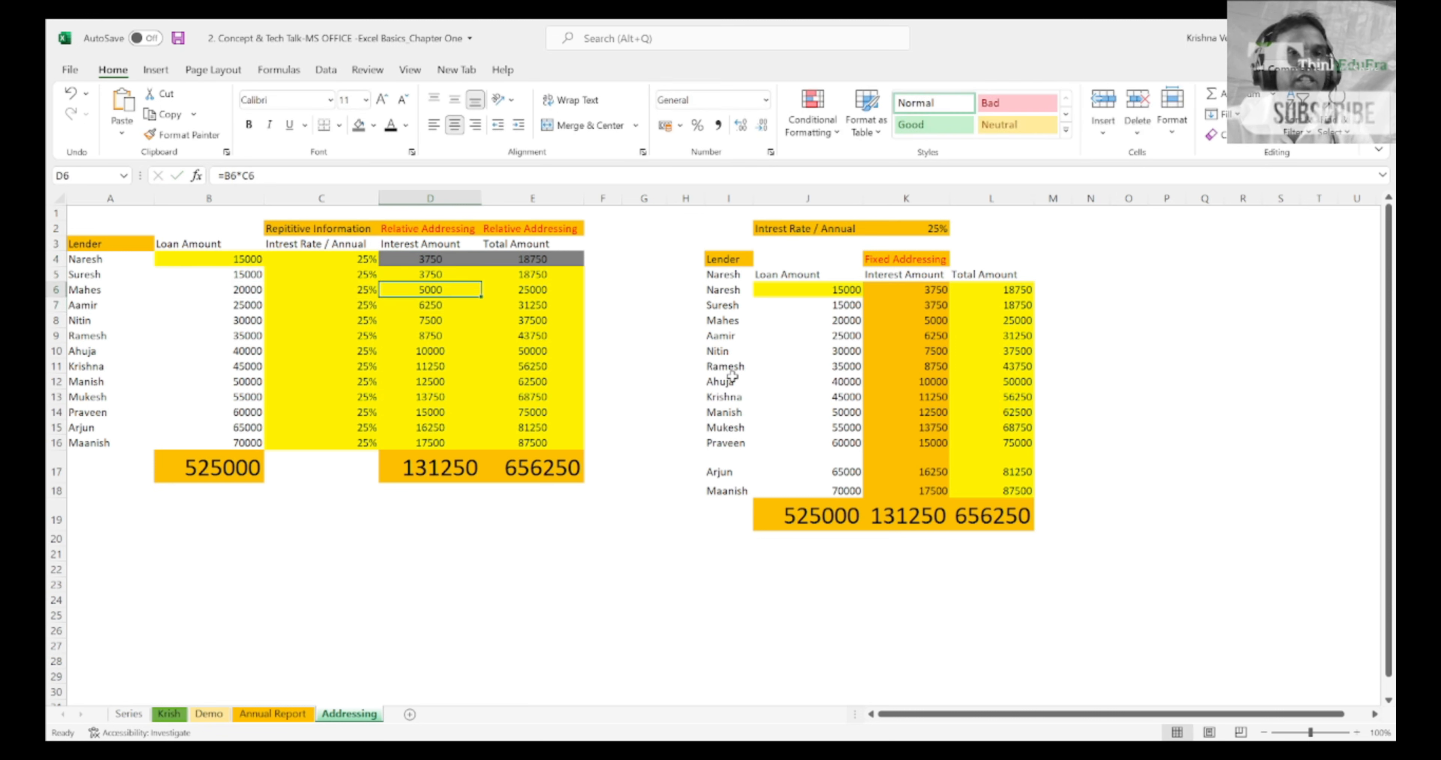
Step: Fill the grey-shaded interest and total amount cells D4:E4 down through row 16
{"action": "key", "text": "shift+Right"}
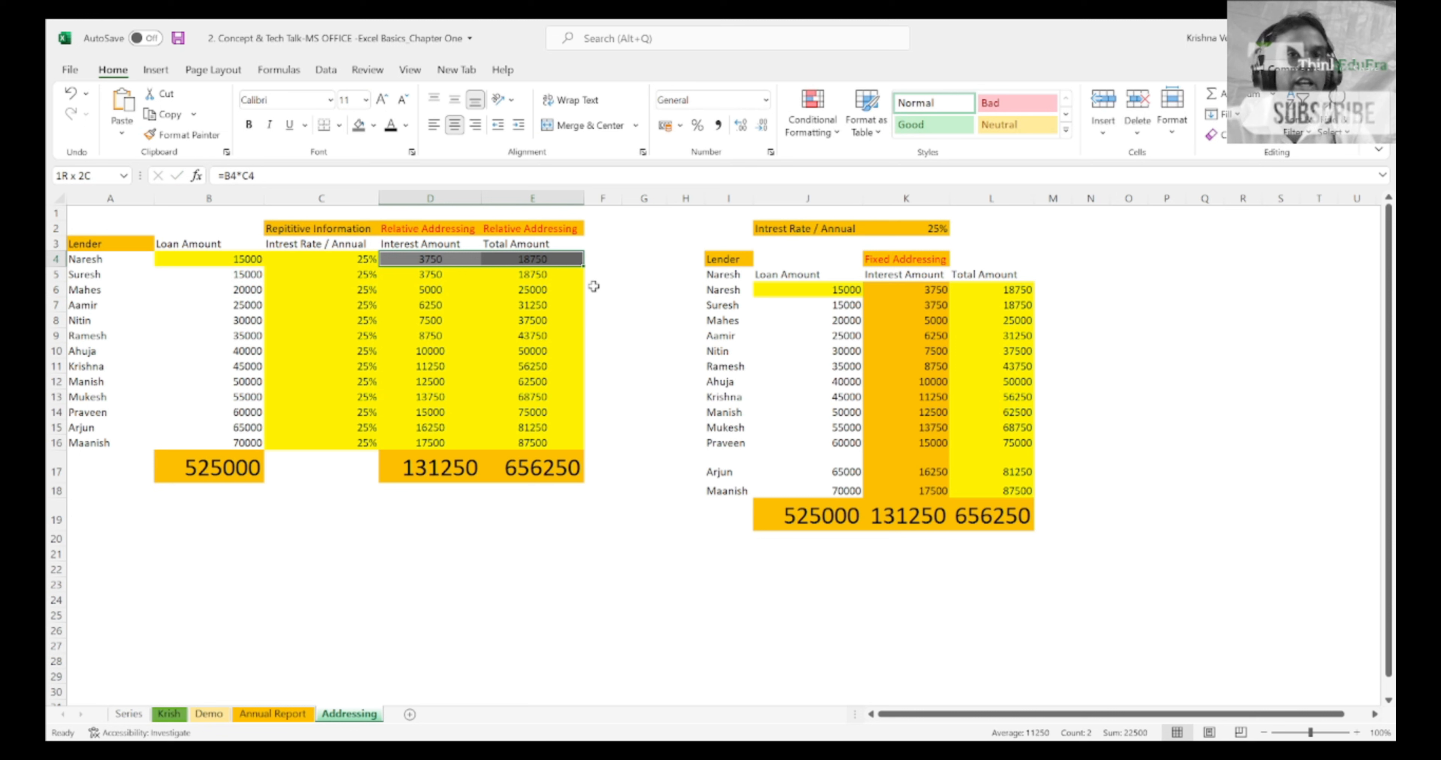
{"action": "left_click_drag", "start_coordinate": [585, 270], "coordinate": [591, 448]}
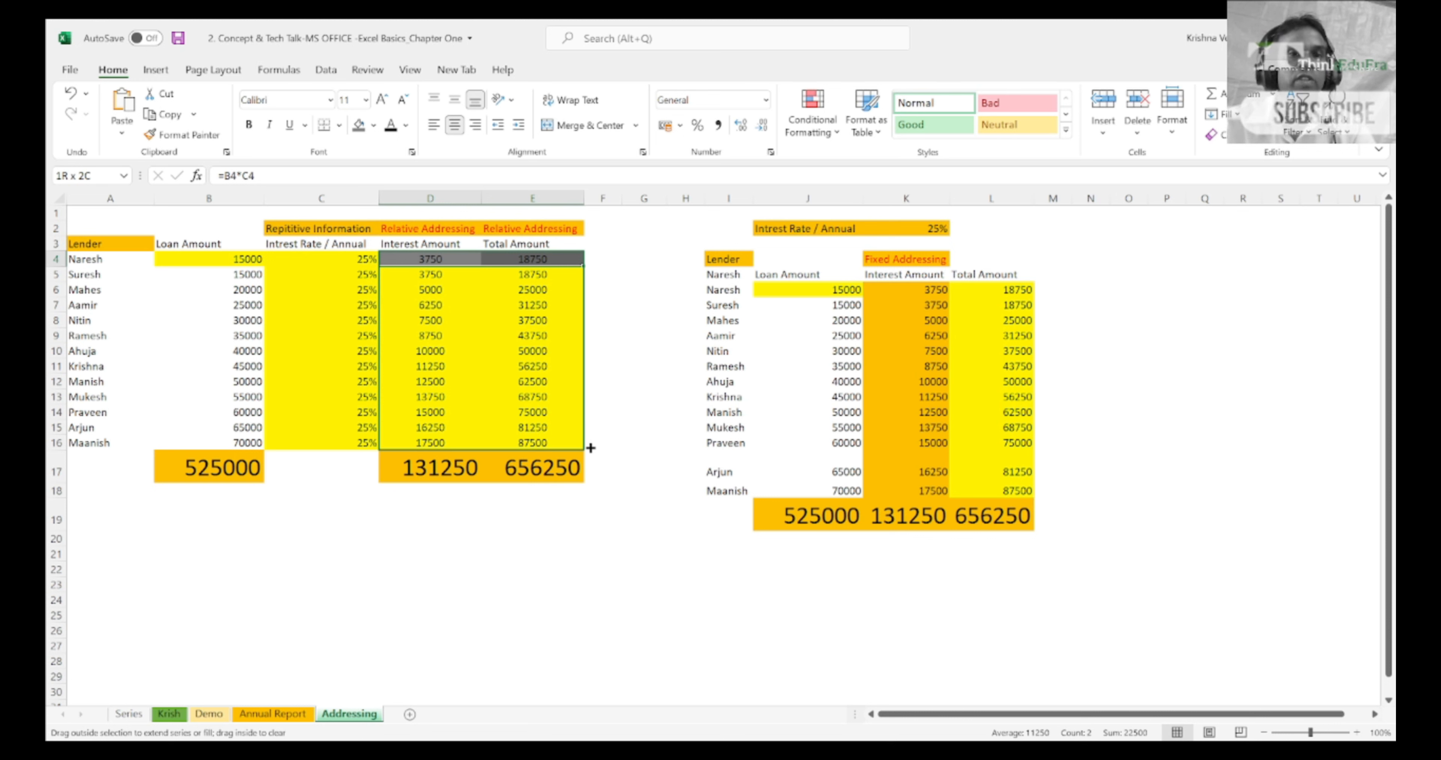
{"action": "left_click_drag", "start_coordinate": [590, 447], "coordinate": [591, 447]}
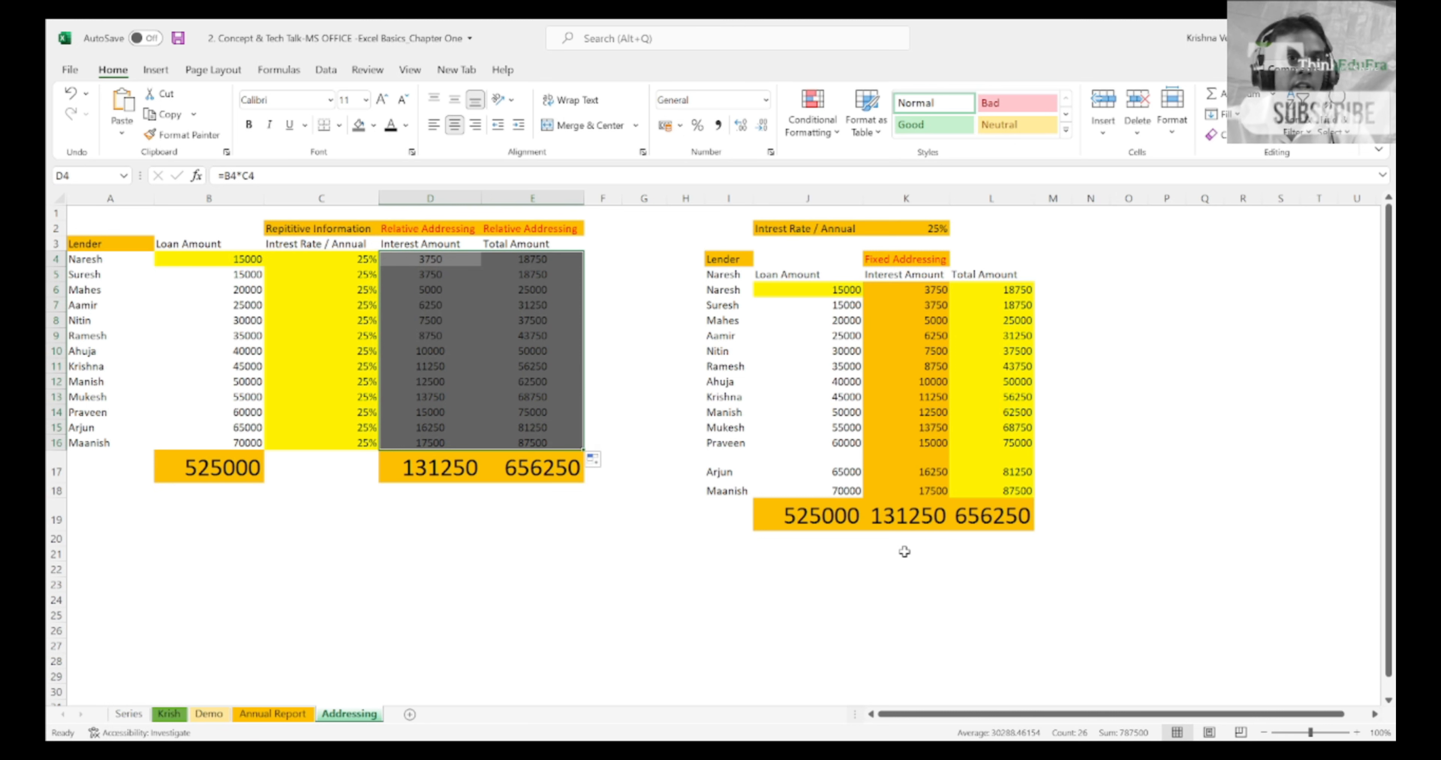
Step: Highlight the copied interest and total amount cells in D5:E16
{"action": "key", "text": "Up"}
{"action": "key", "text": "Up"}
{"action": "key", "text": "Down"}
{"action": "key", "text": "Down"}
{"action": "key", "text": "Down"}
{"action": "key", "text": "Right"}
{"action": "key", "text": "Left"}
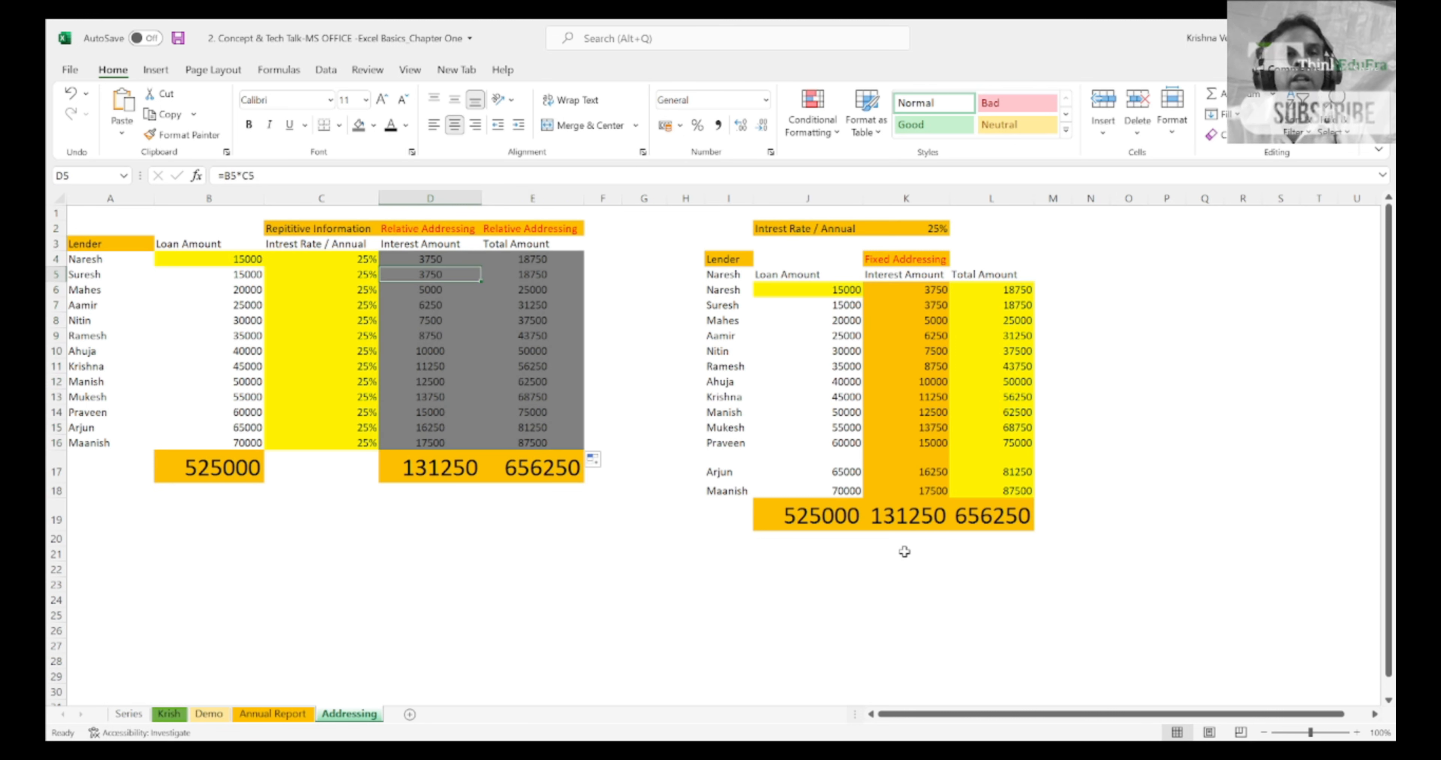
{"action": "key", "text": "shift+Right"}
{"action": "key", "text": "shift+Down"}
{"action": "key", "text": "shift+Down"}
{"action": "key", "text": "shift+Down"}
{"action": "key", "text": "shift+Down"}
{"action": "key", "text": "shift+Down"}
{"action": "key", "text": "shift+Down"}
{"action": "key", "text": "shift+Down"}
{"action": "key", "text": "shift+Down"}
{"action": "key", "text": "shift+Down"}
{"action": "key", "text": "shift+Down"}
{"action": "key", "text": "shift+Down"}
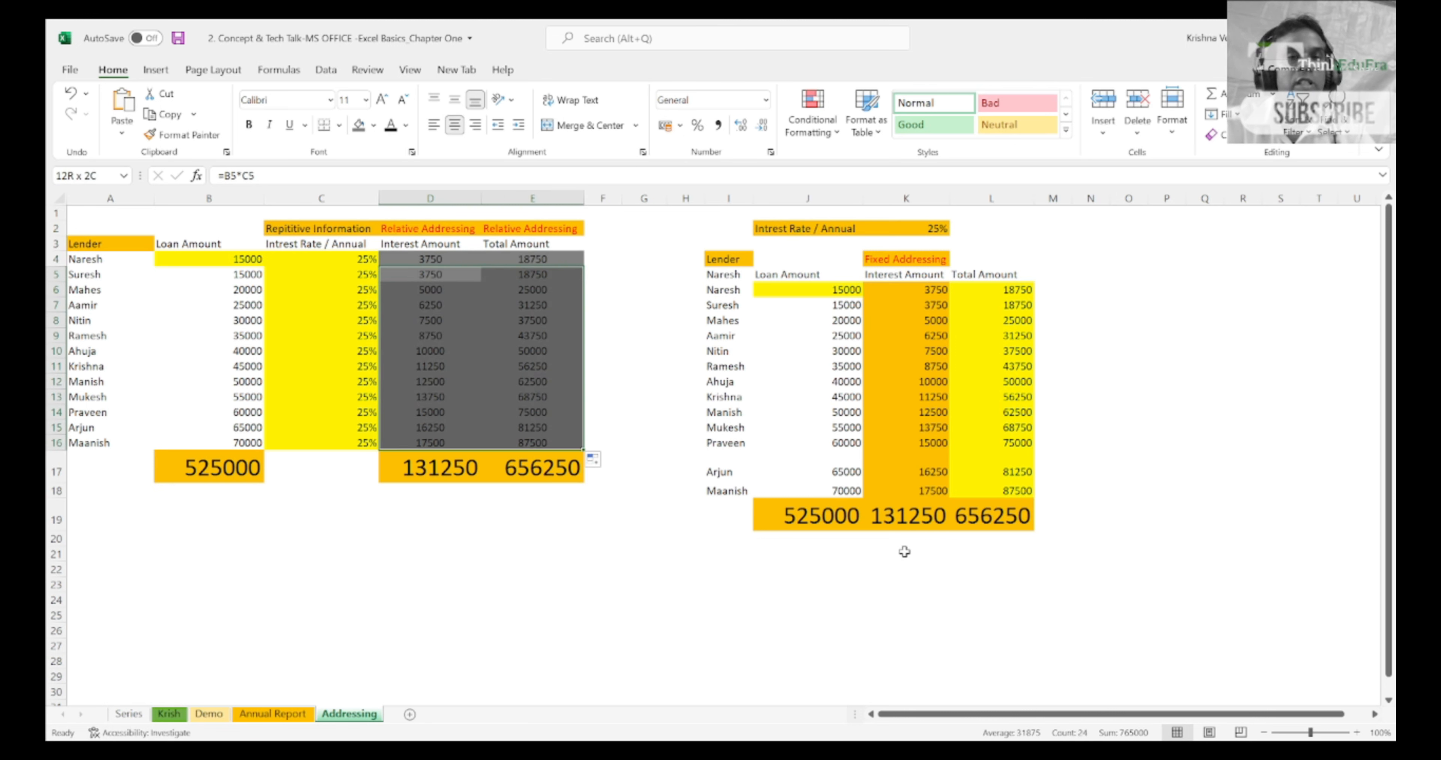
Step: Walk through the first lender's cells in row 4 and examine the references in D4's interest formula without changing it
{"action": "key", "text": "Down"}
{"action": "key", "text": "Up"}
{"action": "key", "text": "Up"}
{"action": "key", "text": "Right"}
{"action": "key", "text": "Left"}
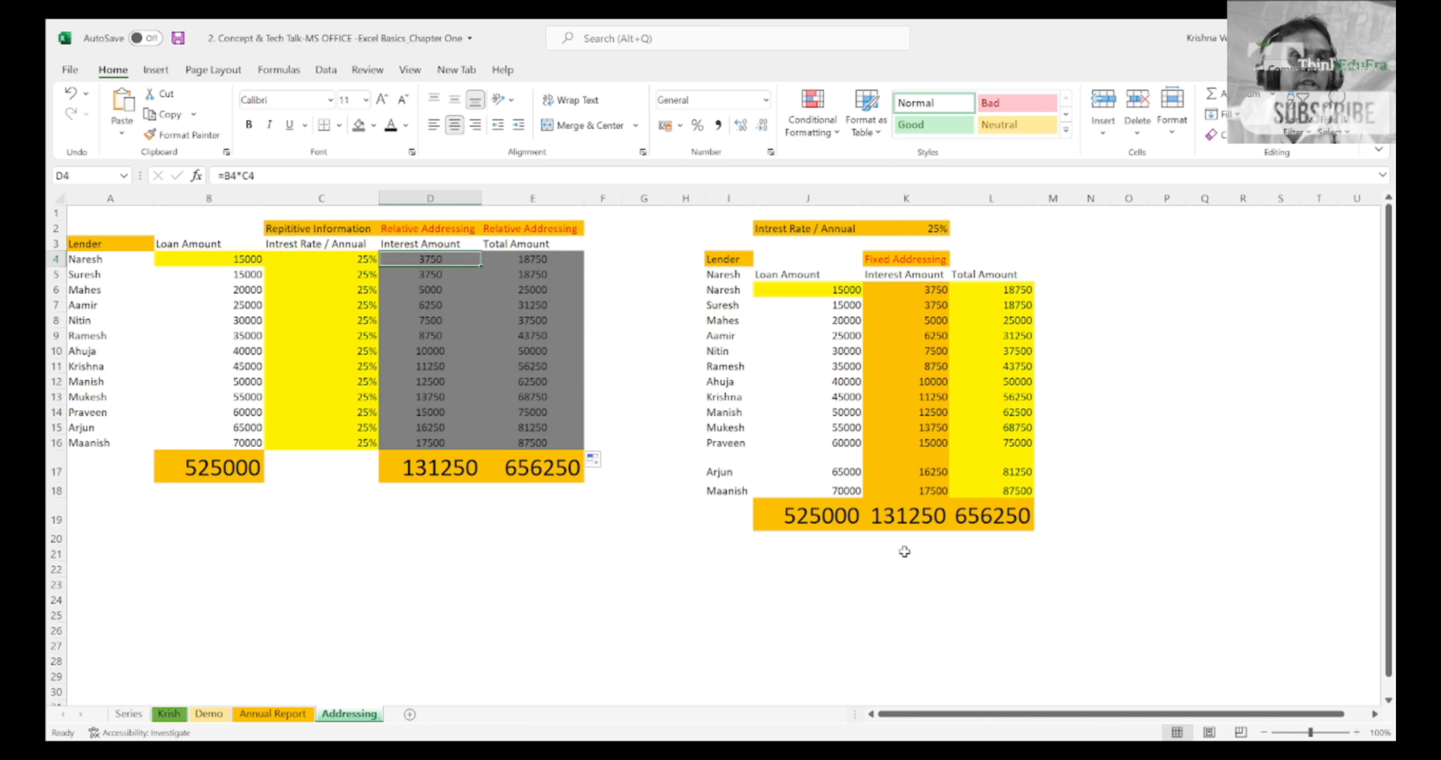
{"action": "key", "text": "Left"}
{"action": "key", "text": "Left"}
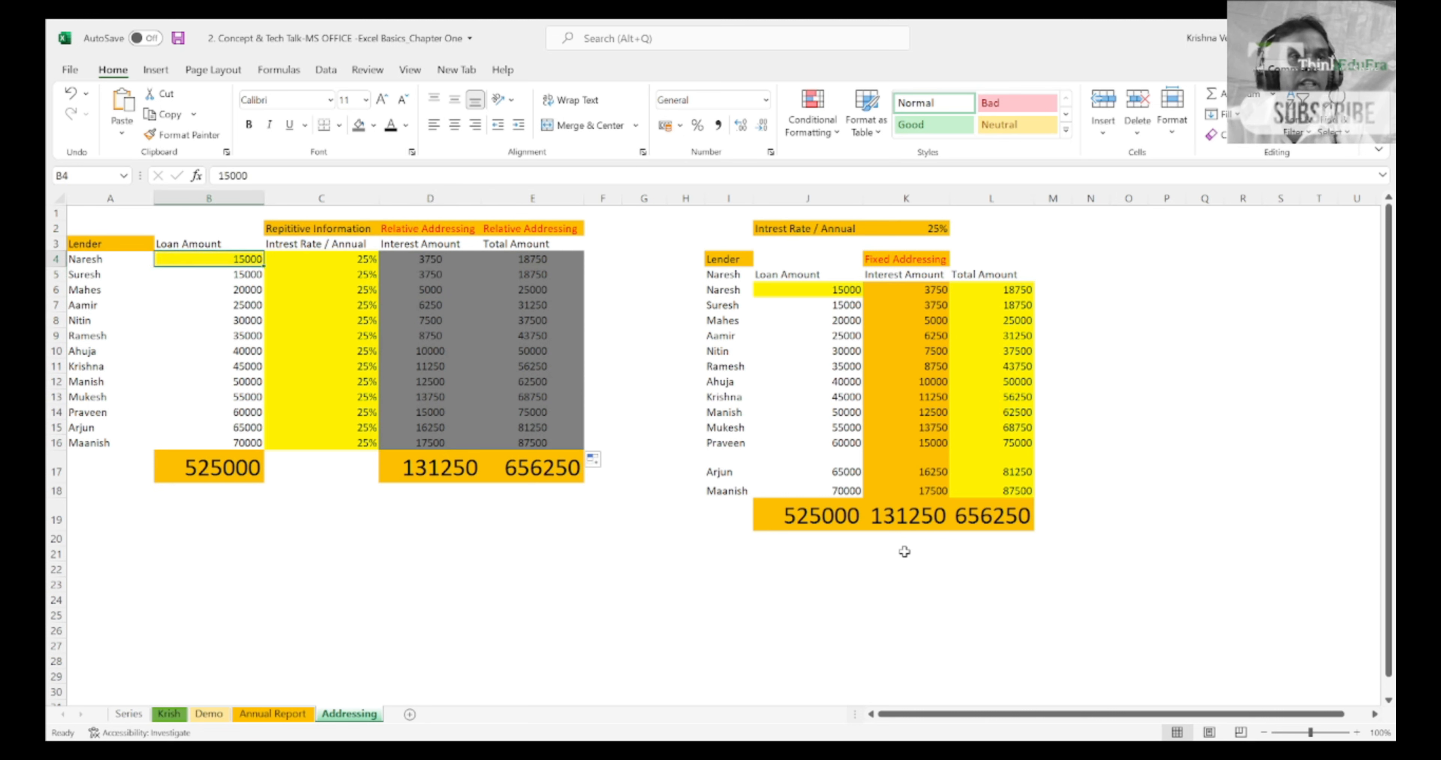
{"action": "key", "text": "Left"}
{"action": "key", "text": "Right"}
{"action": "key", "text": "Right"}
{"action": "key", "text": "Right"}
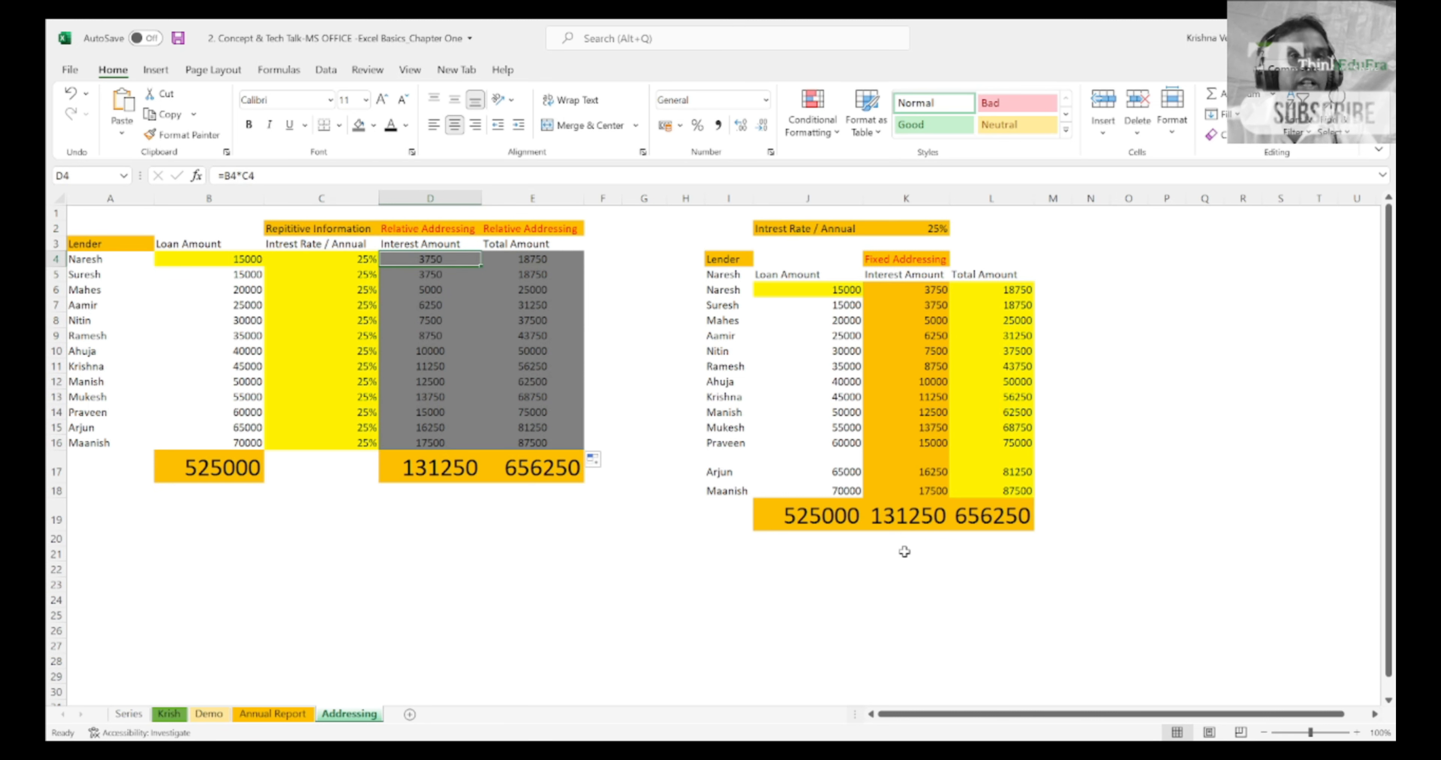
{"action": "left_click", "coordinate": [296, 176]}
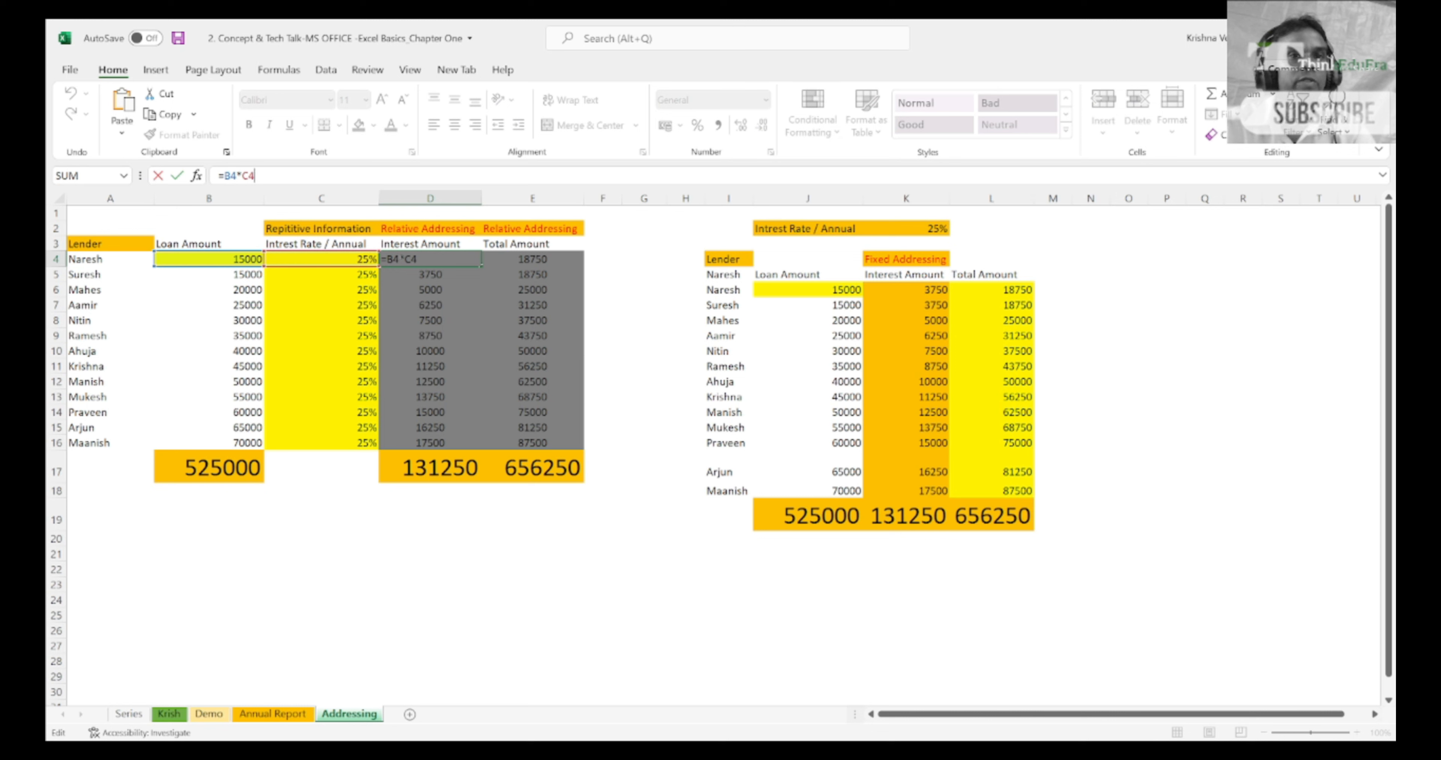
{"action": "key", "text": "Return"}
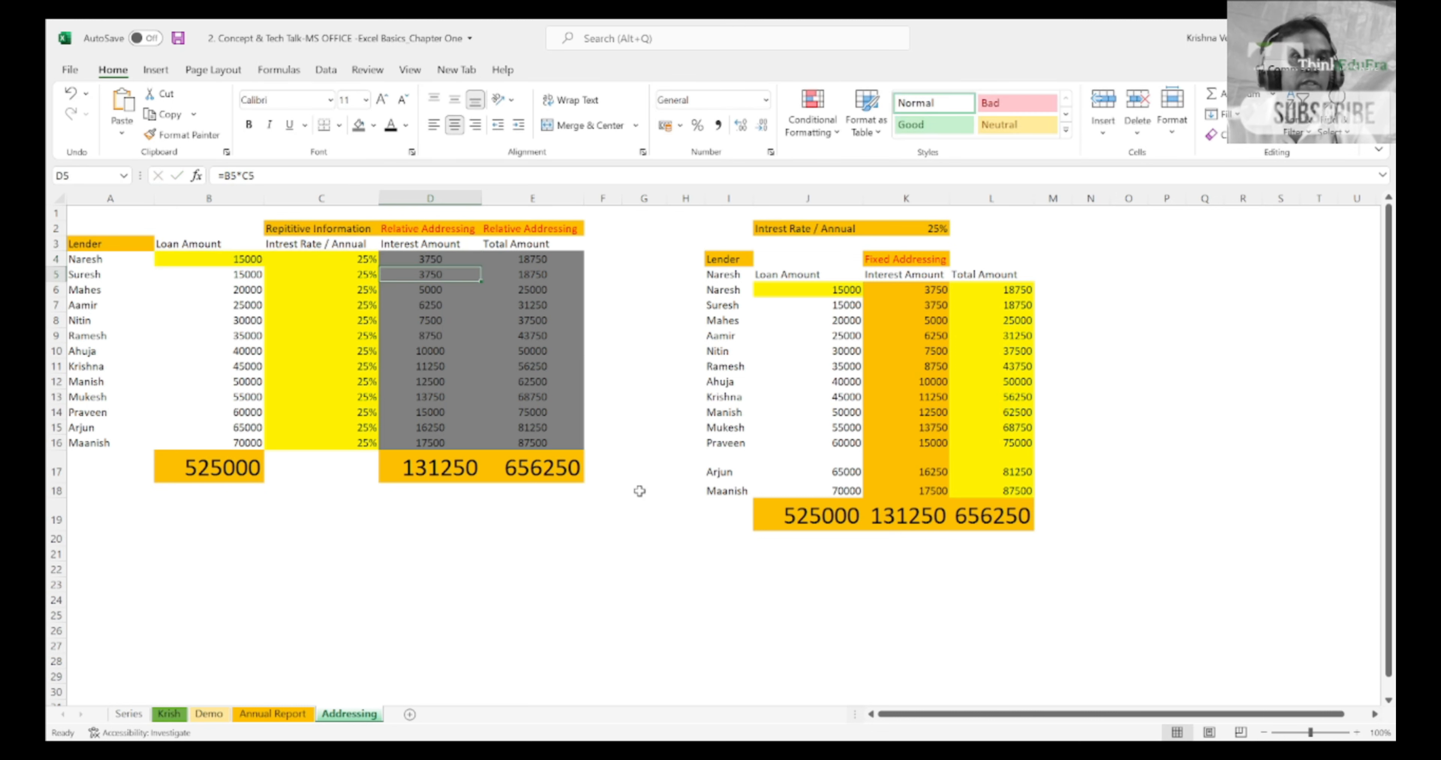
Step: Set the first lender's loan amount in B4 to 20000
{"action": "key", "text": "Up"}
{"action": "key", "text": "Left"}
{"action": "key", "text": "Left"}
{"action": "key", "text": "Left"}
{"action": "key", "text": "Right"}
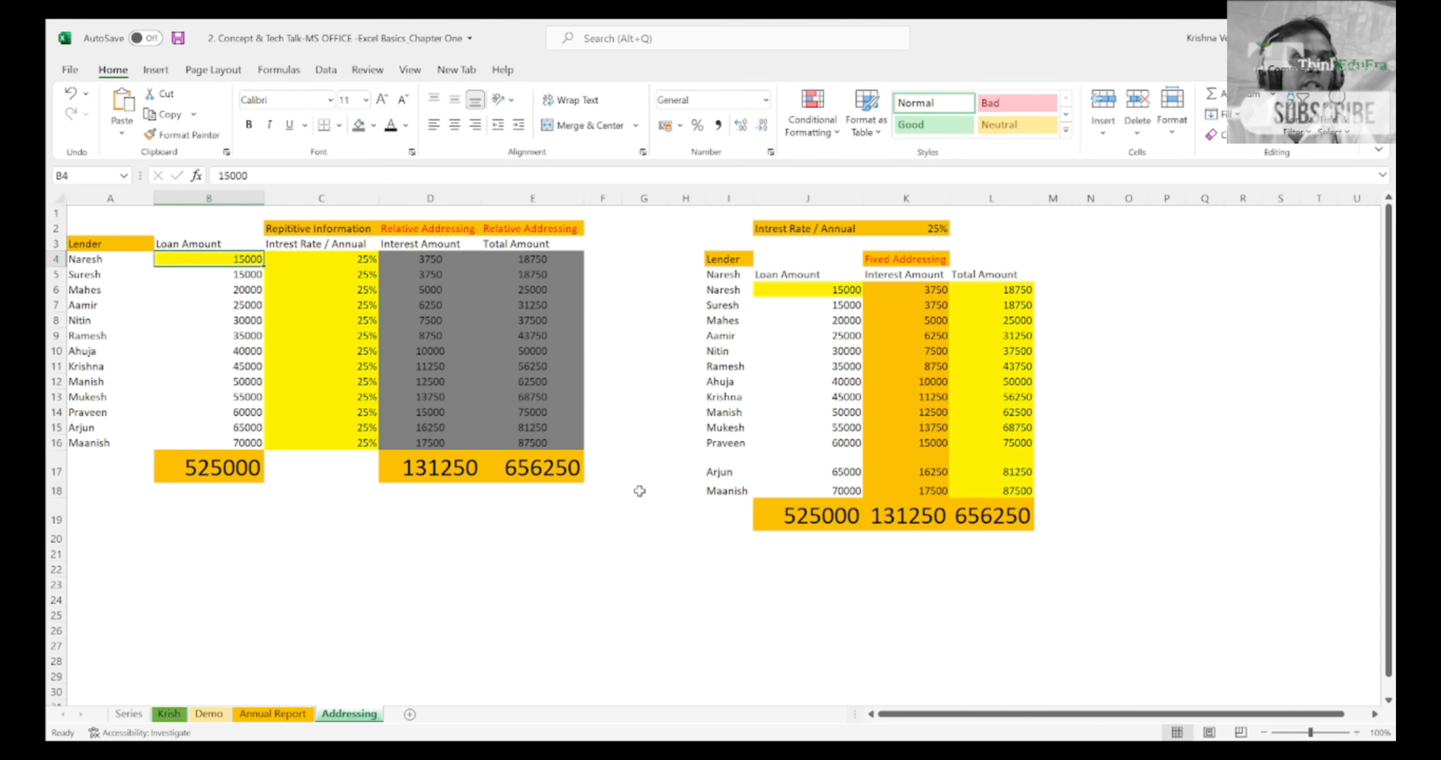
{"action": "key", "text": "Up"}
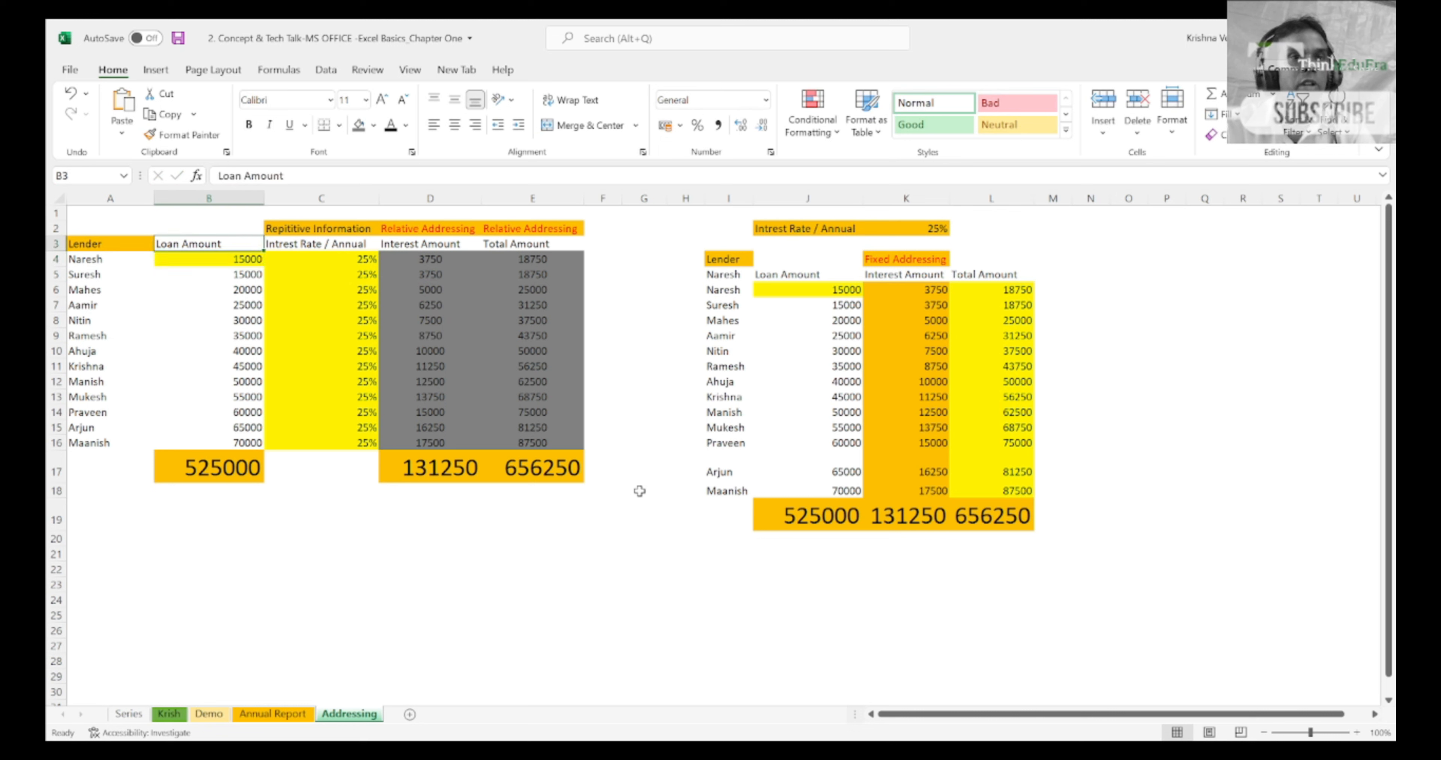
{"action": "key", "text": "Down"}
{"action": "type", "text": "2"}
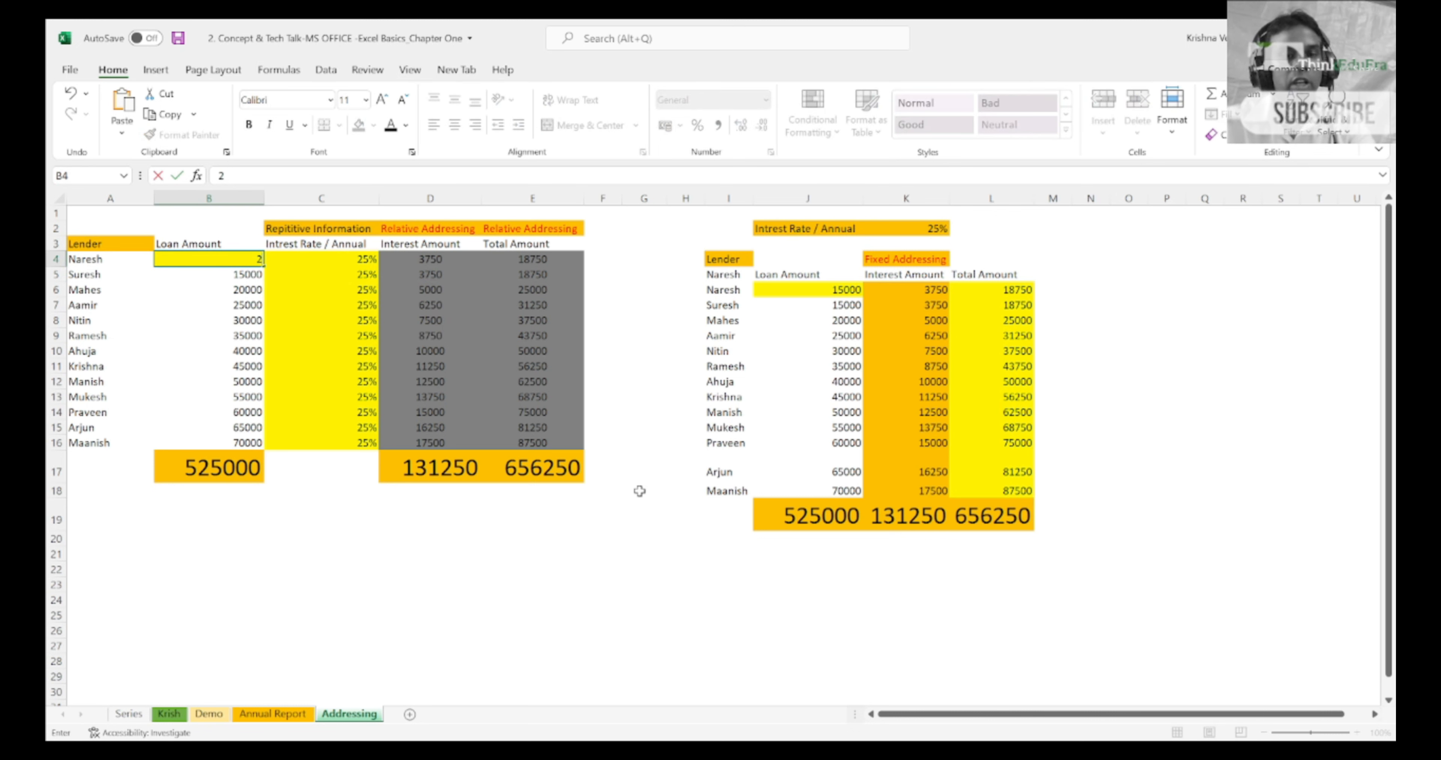
{"action": "type", "text": "0000"}
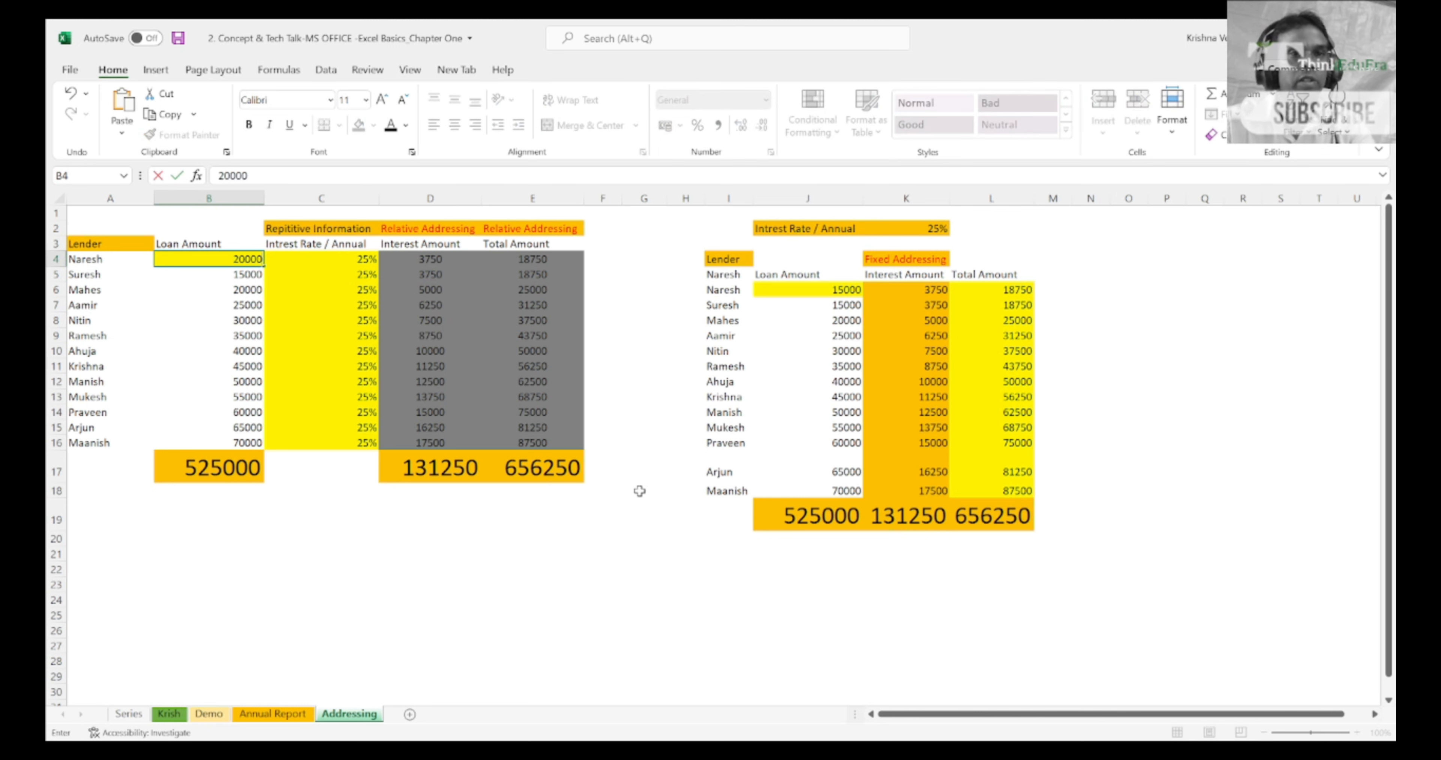
{"action": "key", "text": "Return"}
Step: Check the recalculated interest and total amounts in row 4 and inspect D4's formula, leaving it as it is
{"action": "key", "text": "Up"}
{"action": "key", "text": "Right"}
{"action": "key", "text": "Right"}
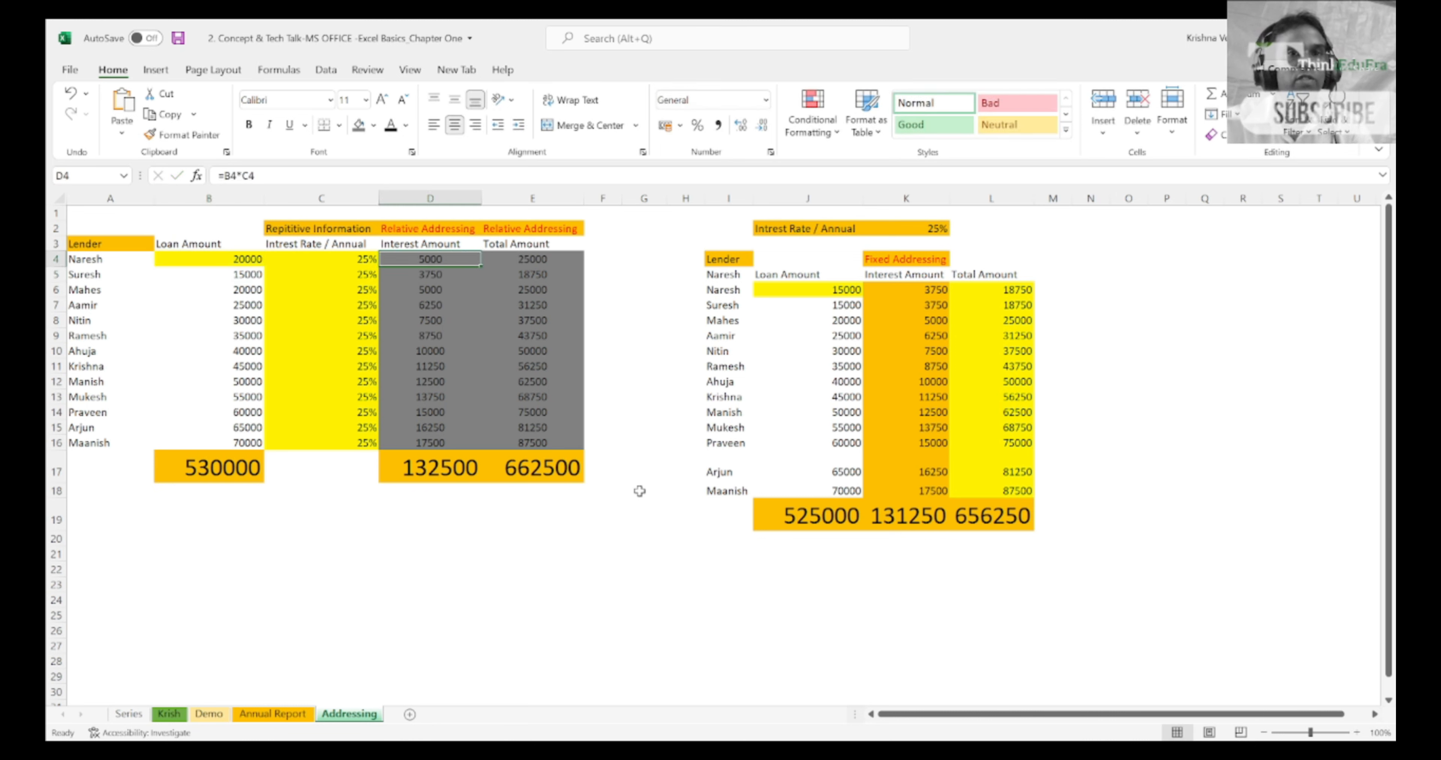
{"action": "key", "text": "shift+Right"}
{"action": "key", "text": "shift+Left"}
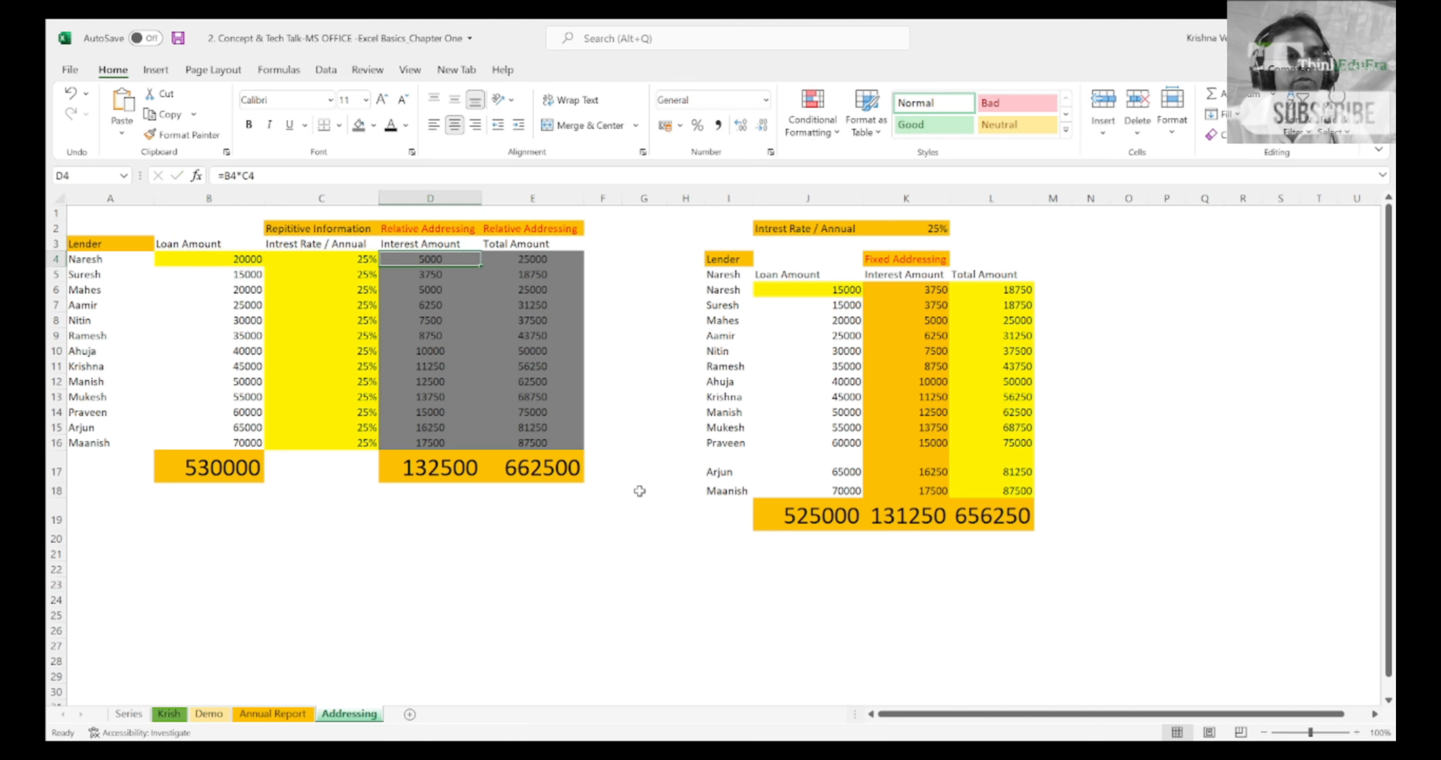
{"action": "key", "text": "F2"}
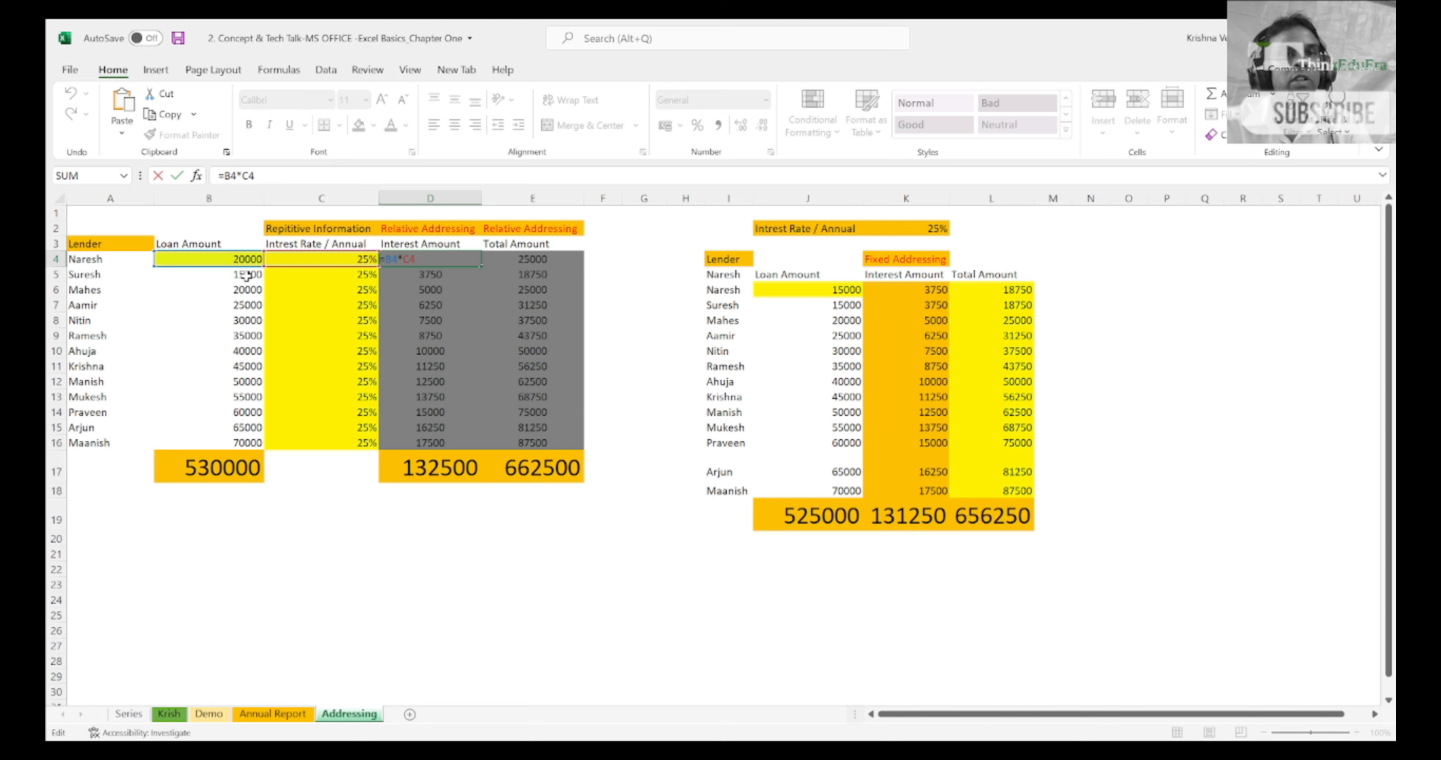
{"action": "key", "text": "Up"}
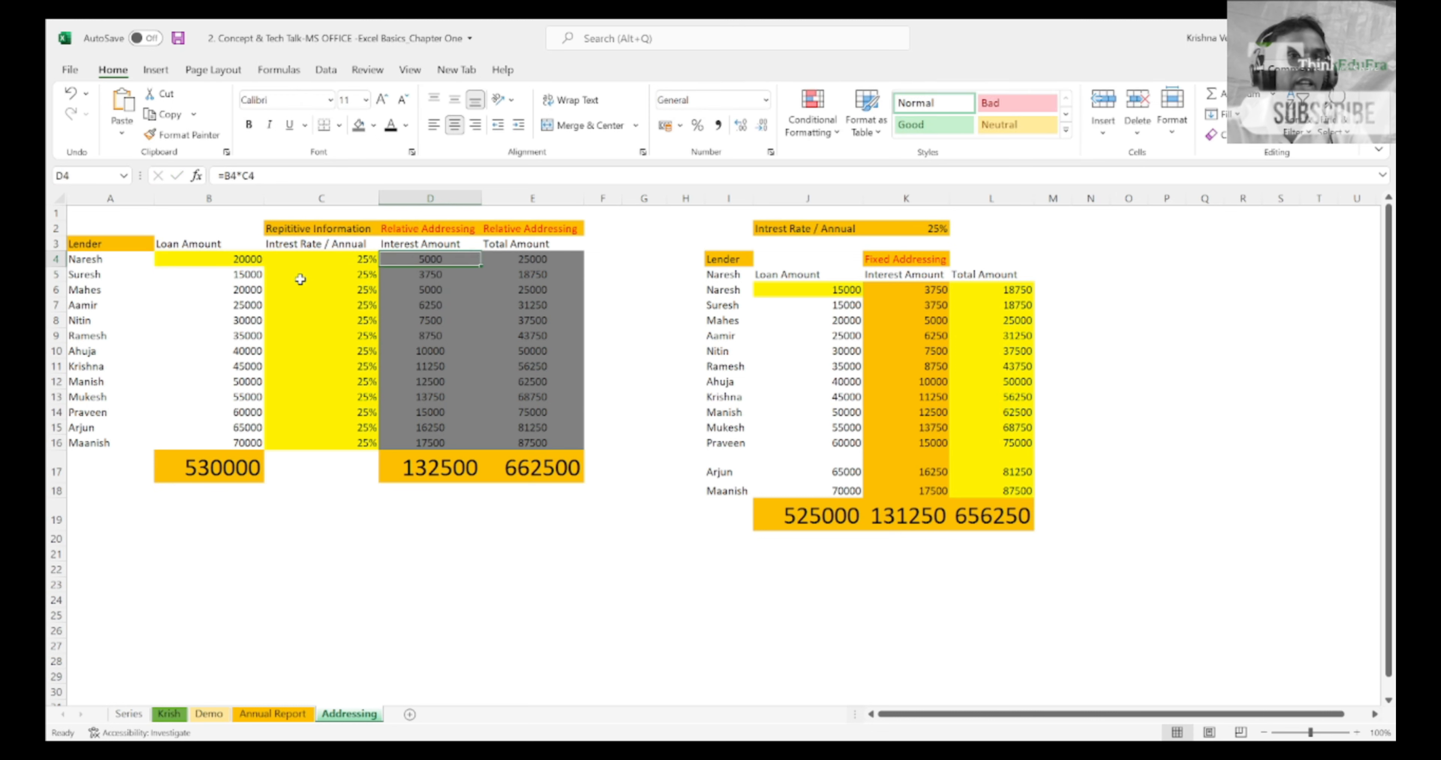
Step: Highlight the loan amounts and interest rates in columns B and C from row 4 down to row 15
{"action": "key", "text": "Left"}
{"action": "key", "text": "Left"}
{"action": "key", "text": "shift+Right"}
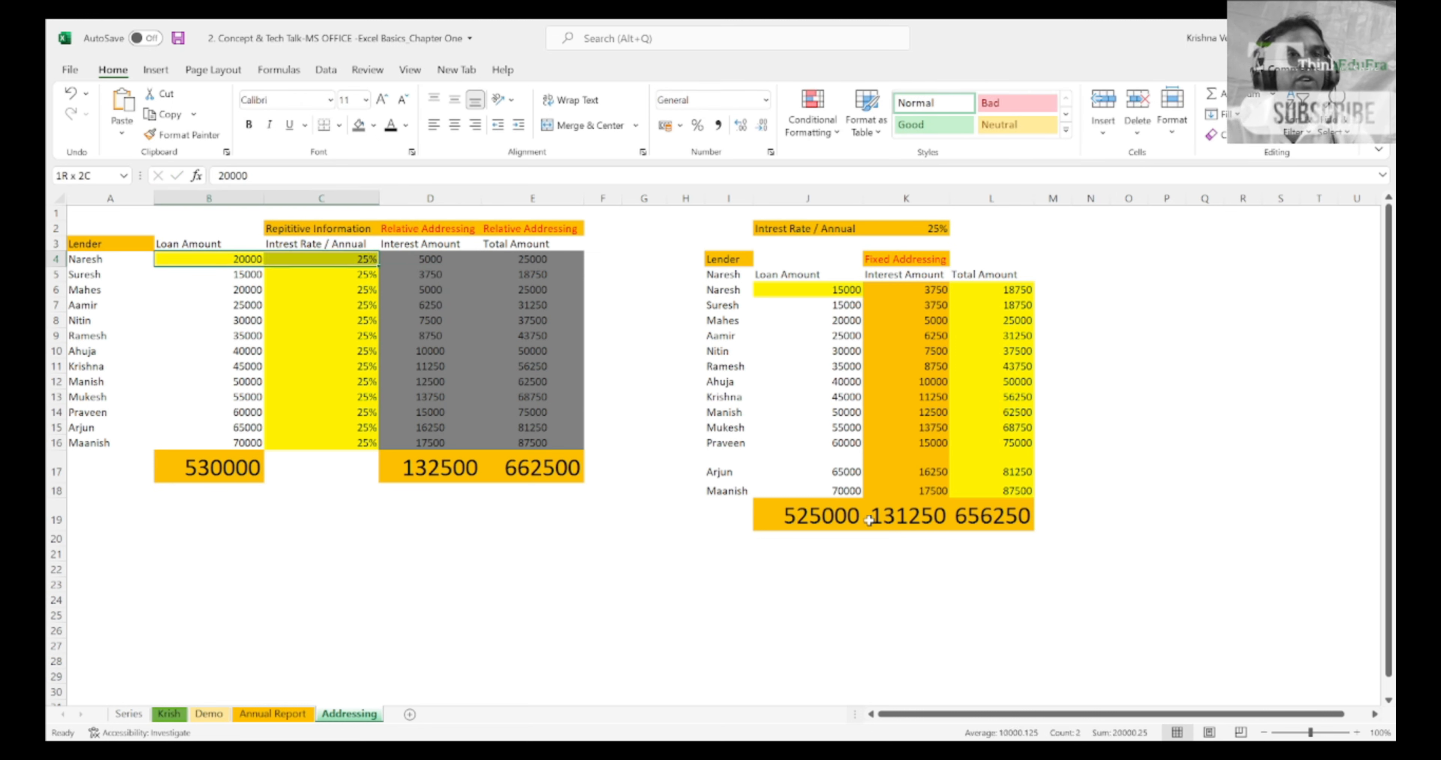
{"action": "key", "text": "shift+Down"}
{"action": "key", "text": "shift+Down"}
{"action": "key", "text": "shift+Down"}
{"action": "key", "text": "shift+Down"}
{"action": "key", "text": "shift+Down"}
{"action": "key", "text": "shift+Down"}
{"action": "key", "text": "shift+Down"}
{"action": "key", "text": "shift+Down"}
{"action": "key", "text": "shift+Down"}
{"action": "key", "text": "shift+Down"}
{"action": "key", "text": "shift+Down"}
{"action": "key", "text": "shift+Down"}
{"action": "key", "text": "shift+Down"}
{"action": "key", "text": "shift+Up"}
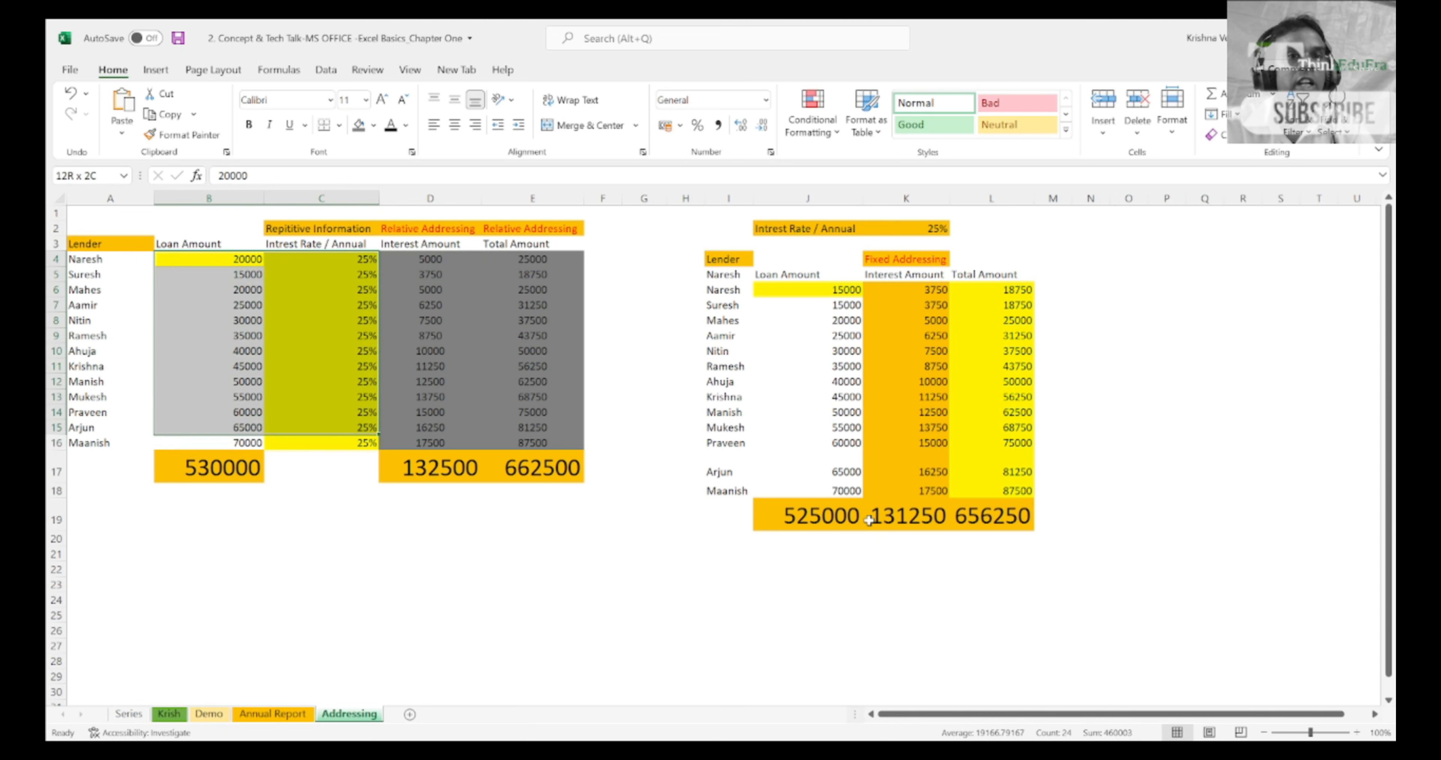
Step: Highlight the dependent interest and total amounts downward from D4:E4, and reduce the selection back to row 4
{"action": "key", "text": "Right"}
{"action": "key", "text": "Right"}
{"action": "key", "text": "shift+Down"}
{"action": "key", "text": "shift+Right"}
{"action": "key", "text": "shift+Down"}
{"action": "key", "text": "shift+Down"}
{"action": "key", "text": "shift+Down"}
{"action": "key", "text": "shift+Down"}
{"action": "key", "text": "shift+Down"}
{"action": "key", "text": "shift+Down"}
{"action": "key", "text": "shift+Down"}
{"action": "key", "text": "shift+Down"}
{"action": "key", "text": "shift+Down"}
{"action": "key", "text": "shift+Down"}
{"action": "key", "text": "shift+Down"}
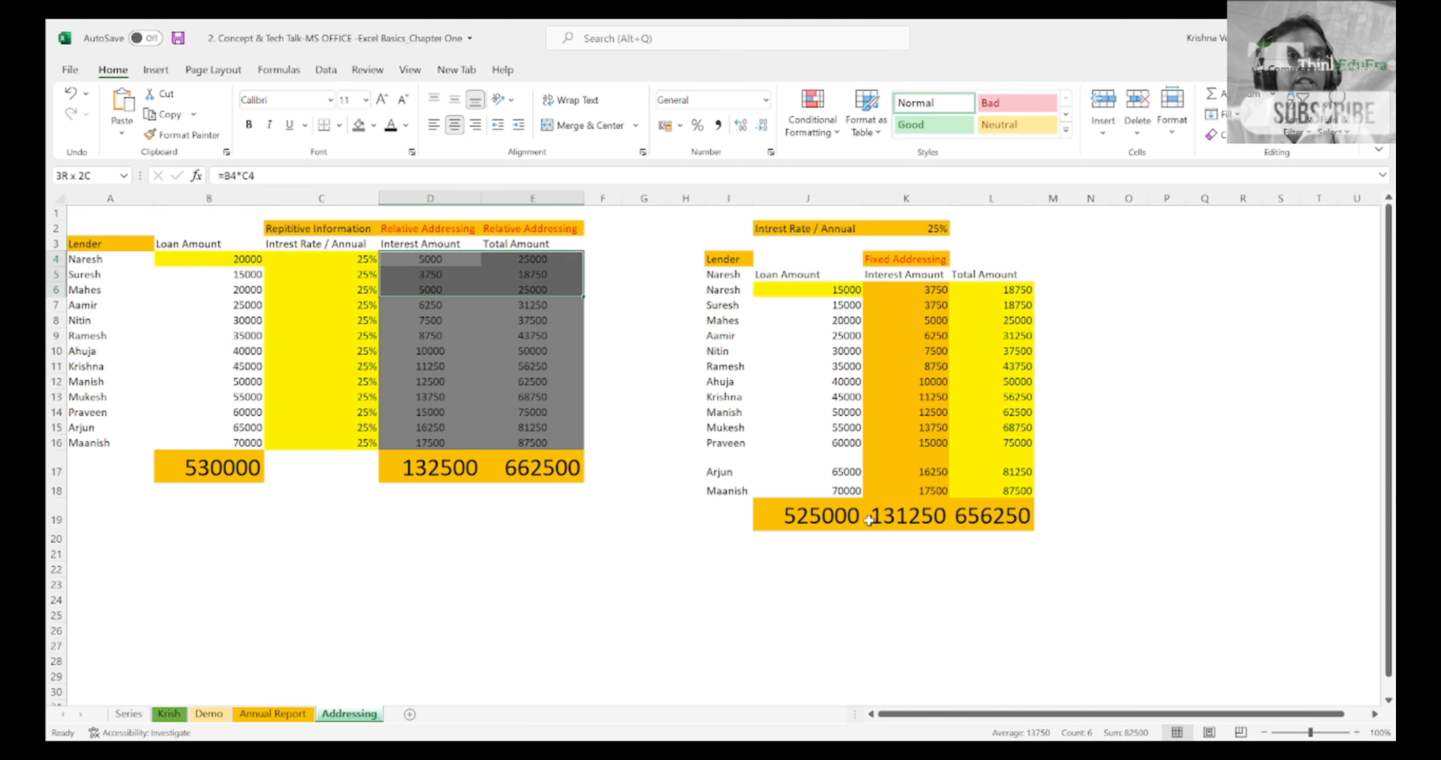
{"action": "key", "text": "shift+Up"}
{"action": "key", "text": "shift+Up"}
{"action": "key", "text": "shift+Up"}
{"action": "key", "text": "shift+Up"}
{"action": "key", "text": "shift+Up"}
{"action": "key", "text": "shift+Up"}
{"action": "key", "text": "shift+Up"}
{"action": "key", "text": "shift+Up"}
{"action": "key", "text": "shift+Up"}
{"action": "key", "text": "shift+Up"}
{"action": "key", "text": "shift+Up"}
{"action": "key", "text": "shift+Up"}
{"action": "key", "text": "shift+Left"}
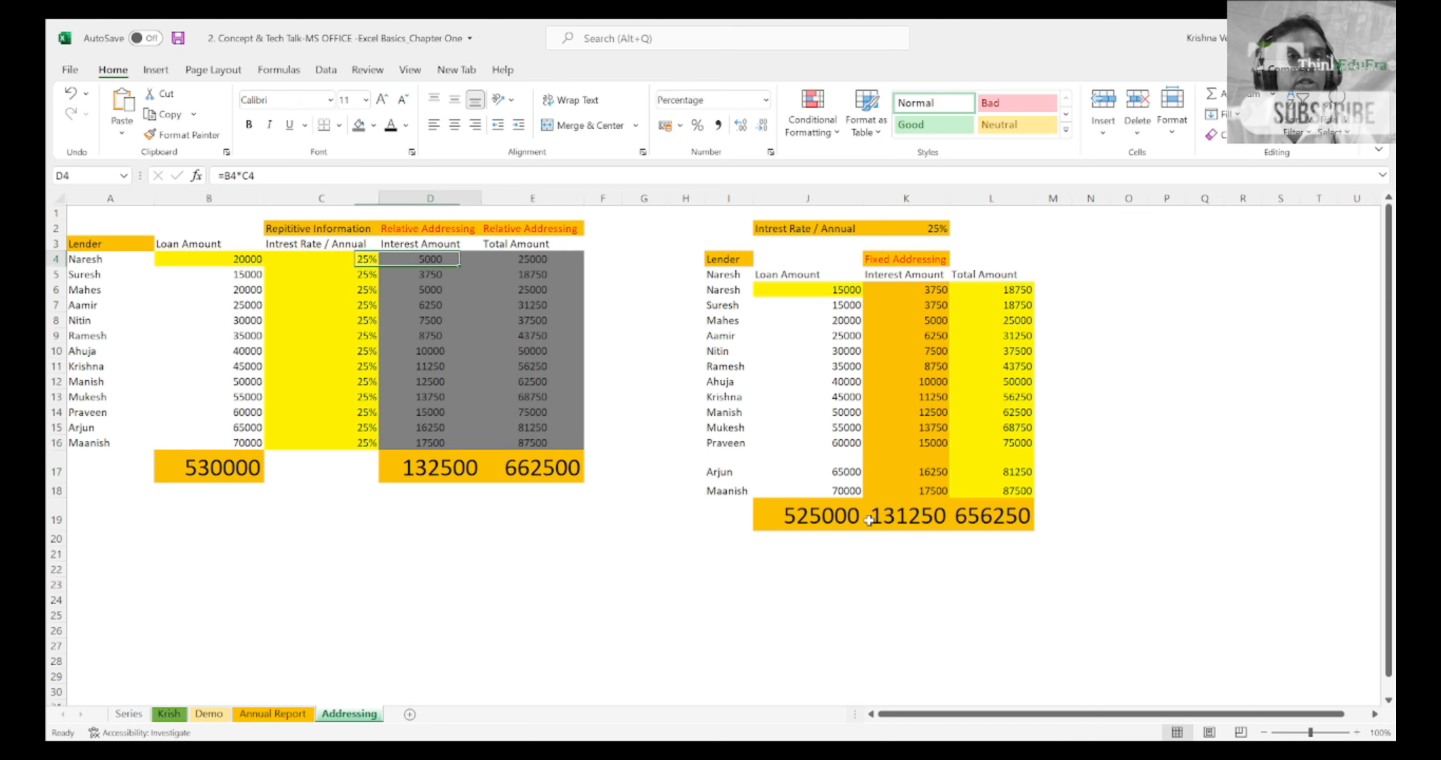
Step: Save the workbook with cell D4 selected
{"action": "key", "text": "shift+Right"}
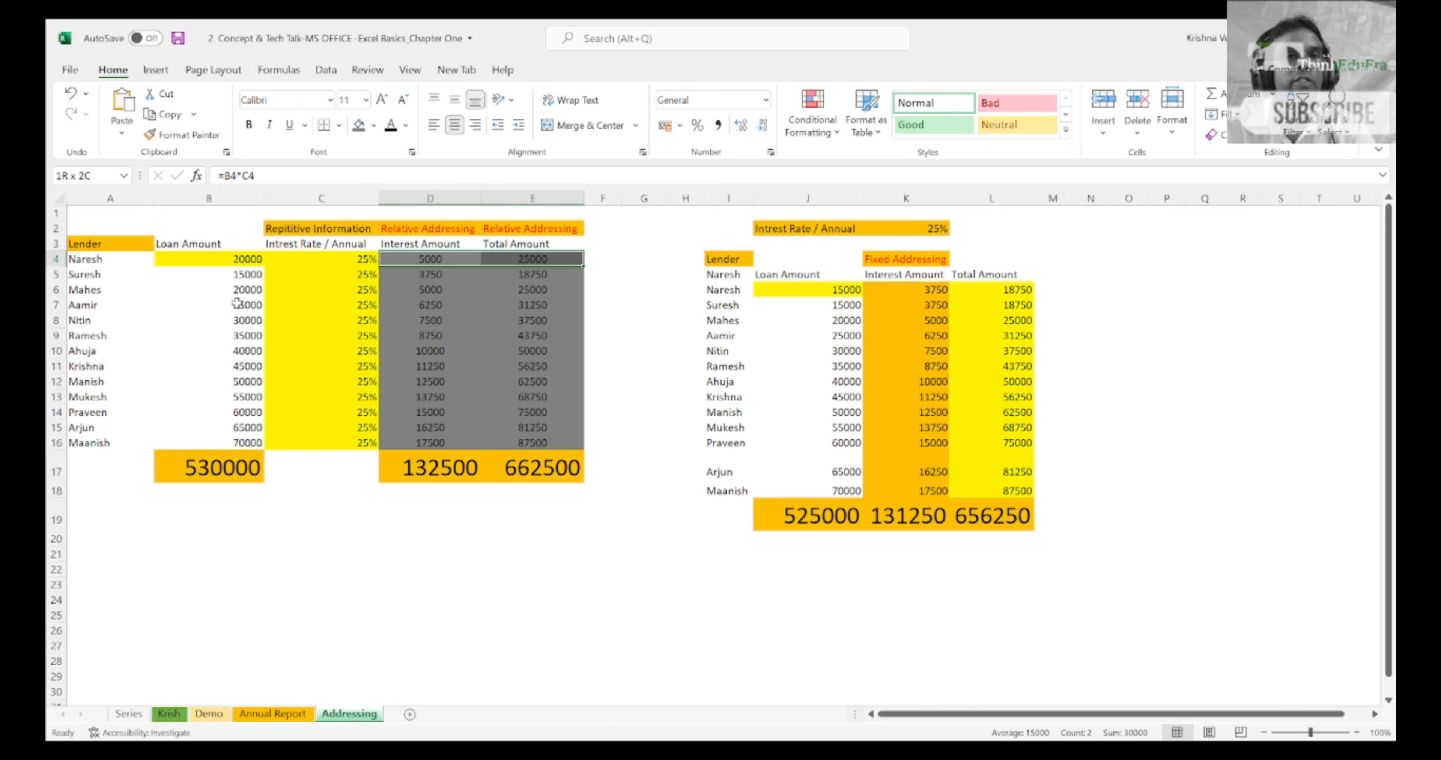
{"action": "key", "text": "shift+Left"}
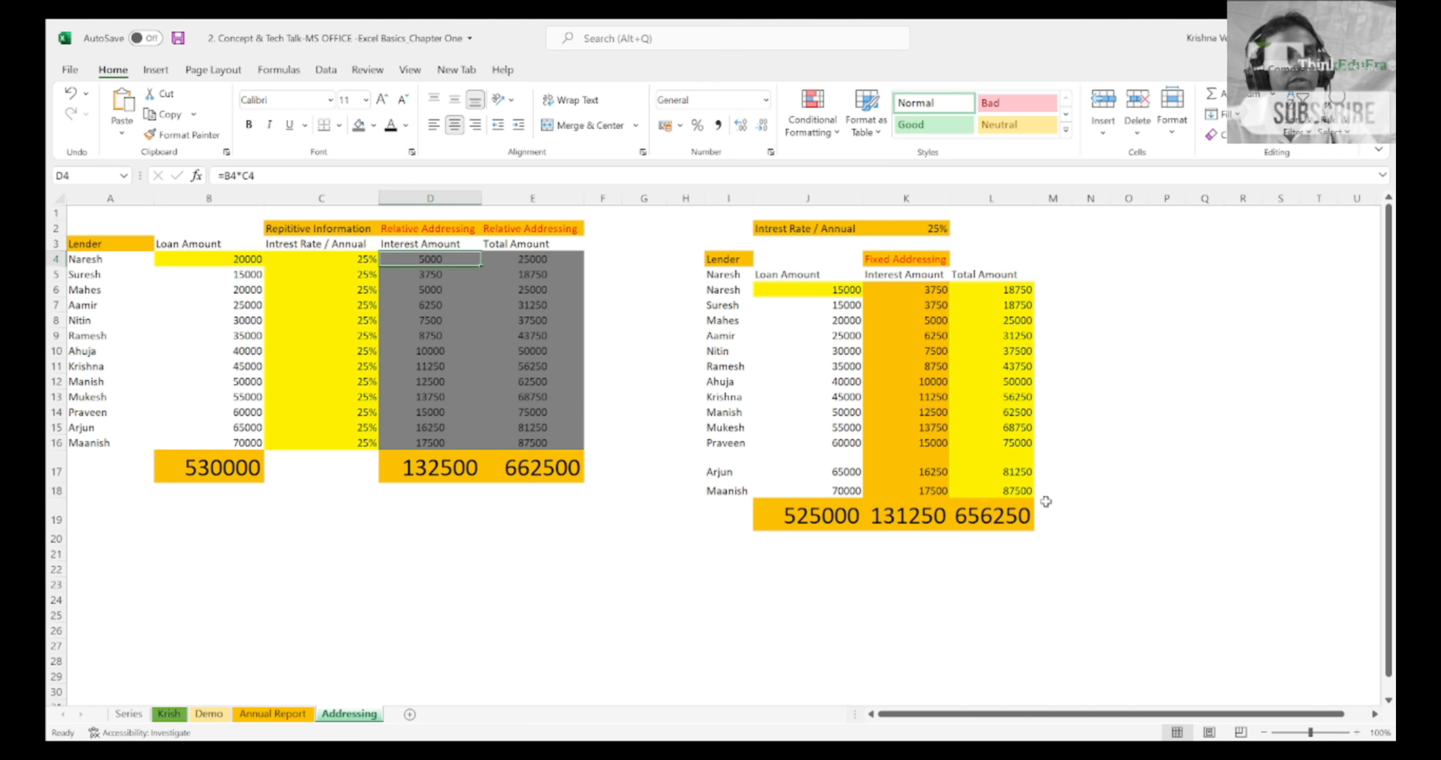
{"action": "key", "text": "ctrl+s"}
Step: Highlight the Relative Addressing headings in D2:E2 and the first lender's formula cells in D4:E4, finishing on D4
{"action": "key", "text": "Up"}
{"action": "key", "text": "Up"}
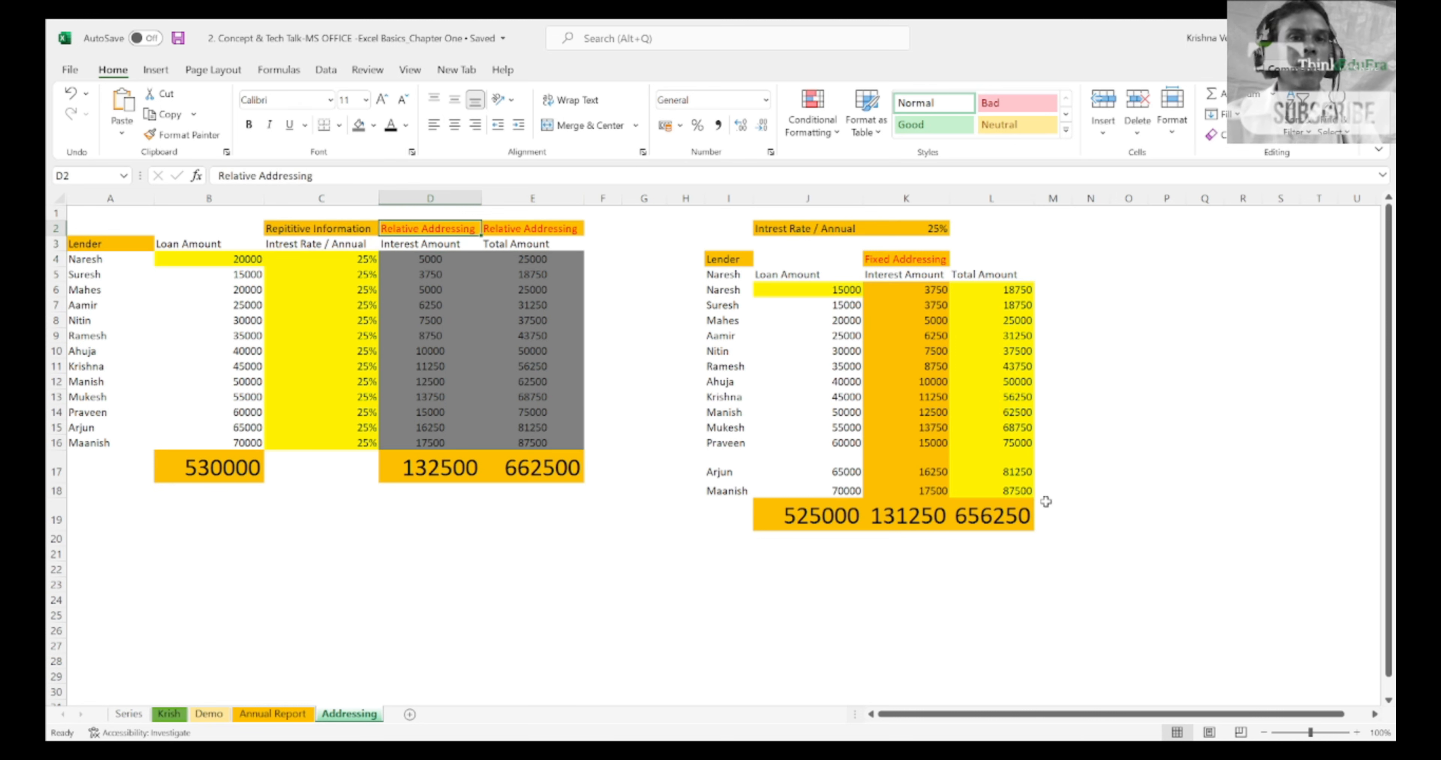
{"action": "key", "text": "shift+Right"}
{"action": "key", "text": "Down"}
{"action": "key", "text": "Down"}
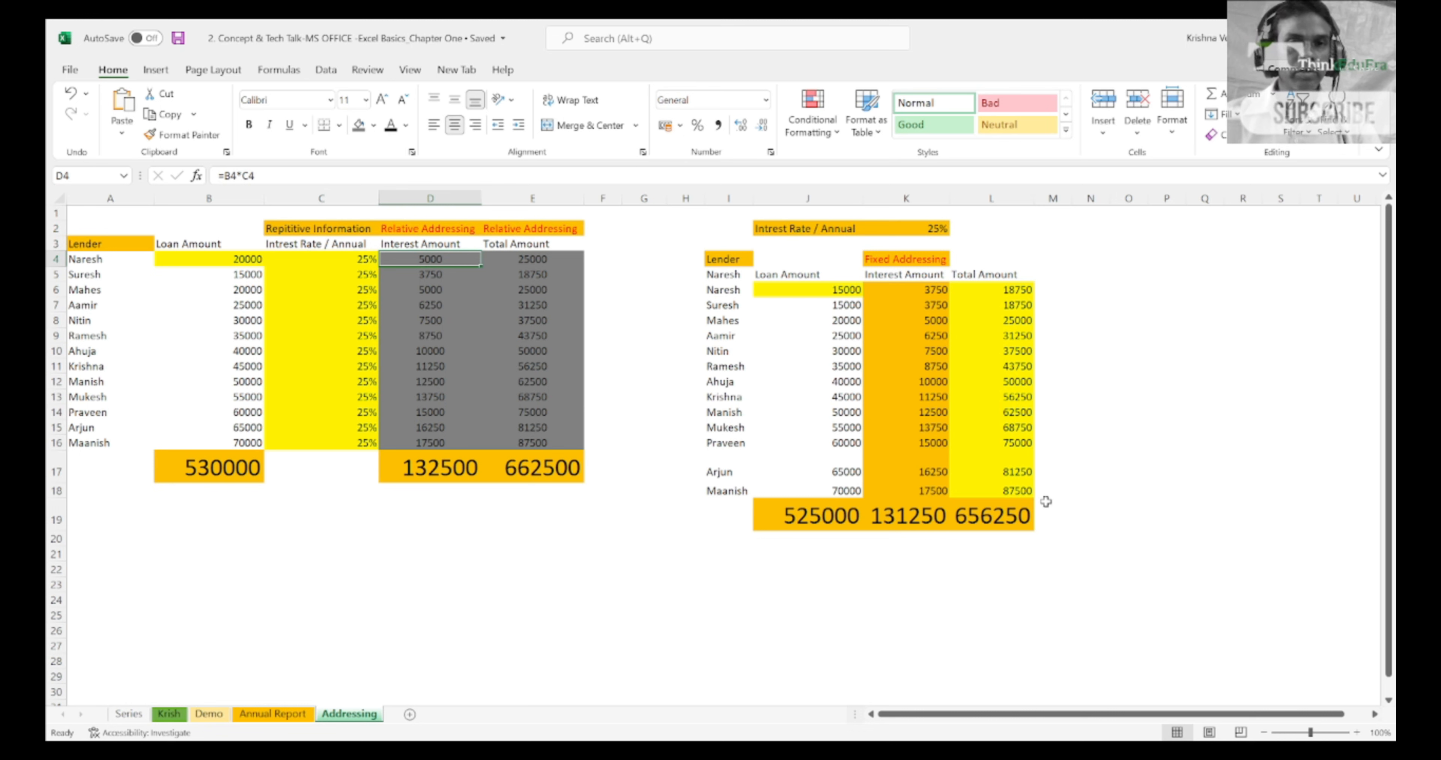
{"action": "key", "text": "shift+Right"}
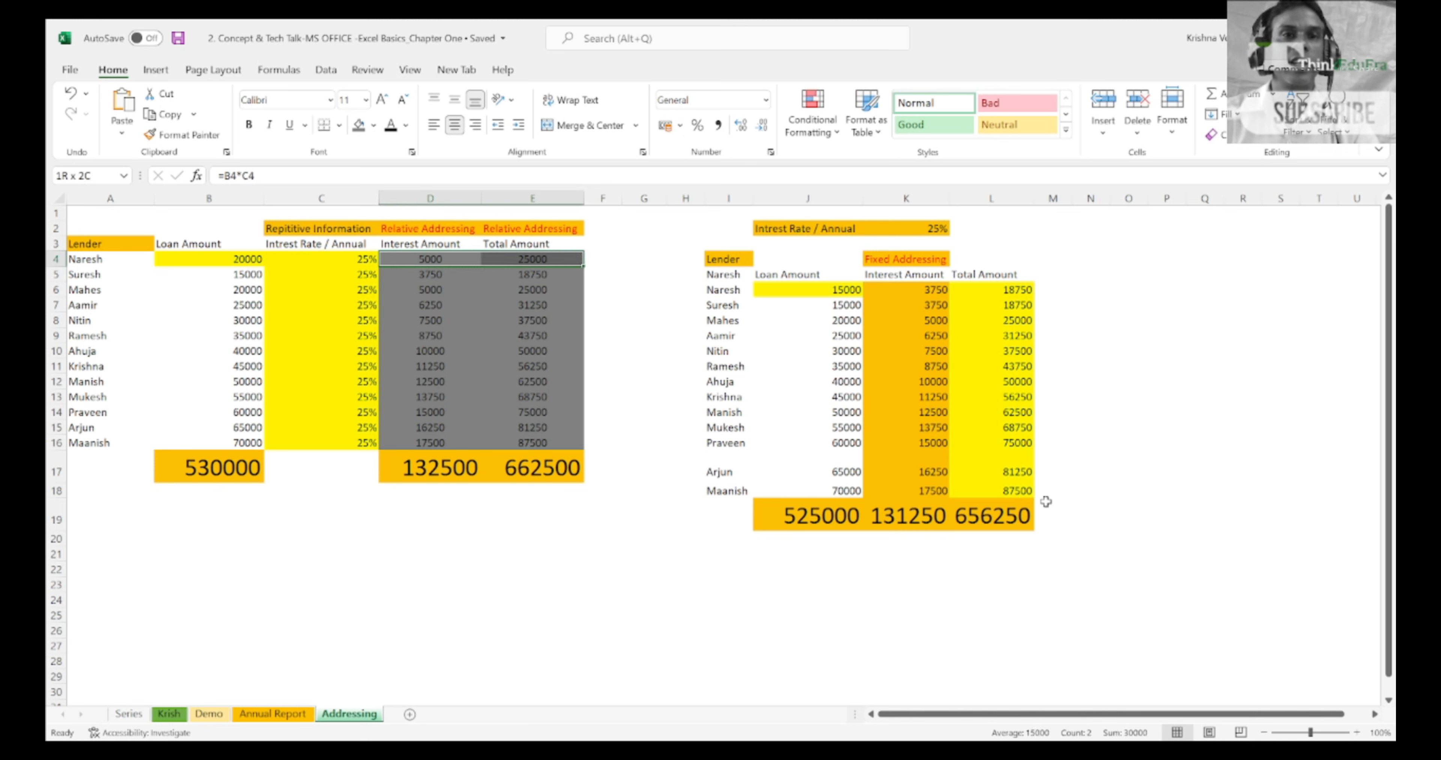
{"action": "key", "text": "Up"}
{"action": "key", "text": "Up"}
{"action": "key", "text": "Down"}
{"action": "key", "text": "Down"}
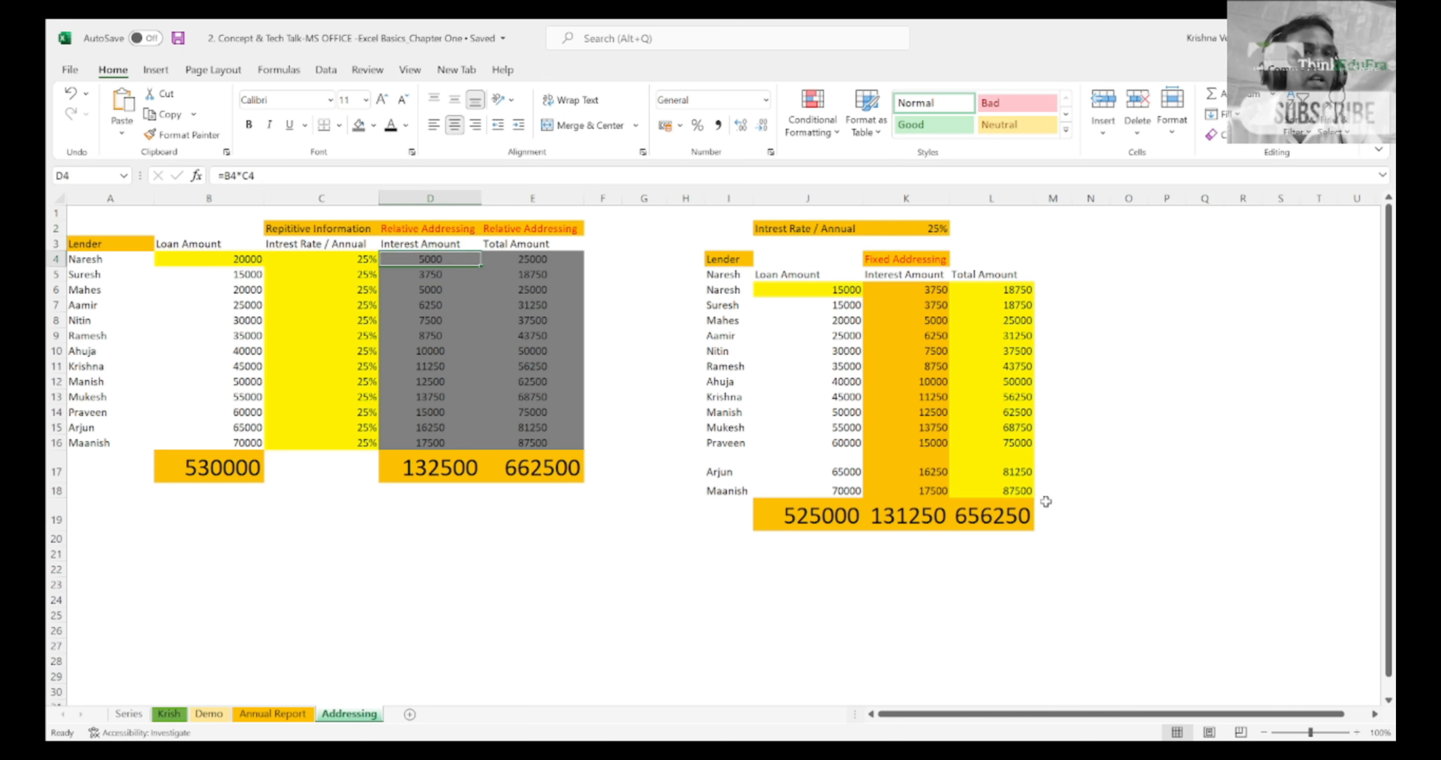
Step: Highlight the lender, loan amount and interest rate columns in A3:C16, including their headings
{"action": "key", "text": "Left"}
{"action": "key", "text": "Left"}
{"action": "key", "text": "Left"}
{"action": "key", "text": "Up"}
{"action": "key", "text": "shift+Down"}
{"action": "key", "text": "shift+Down"}
{"action": "key", "text": "shift+Down"}
{"action": "key", "text": "shift+Down"}
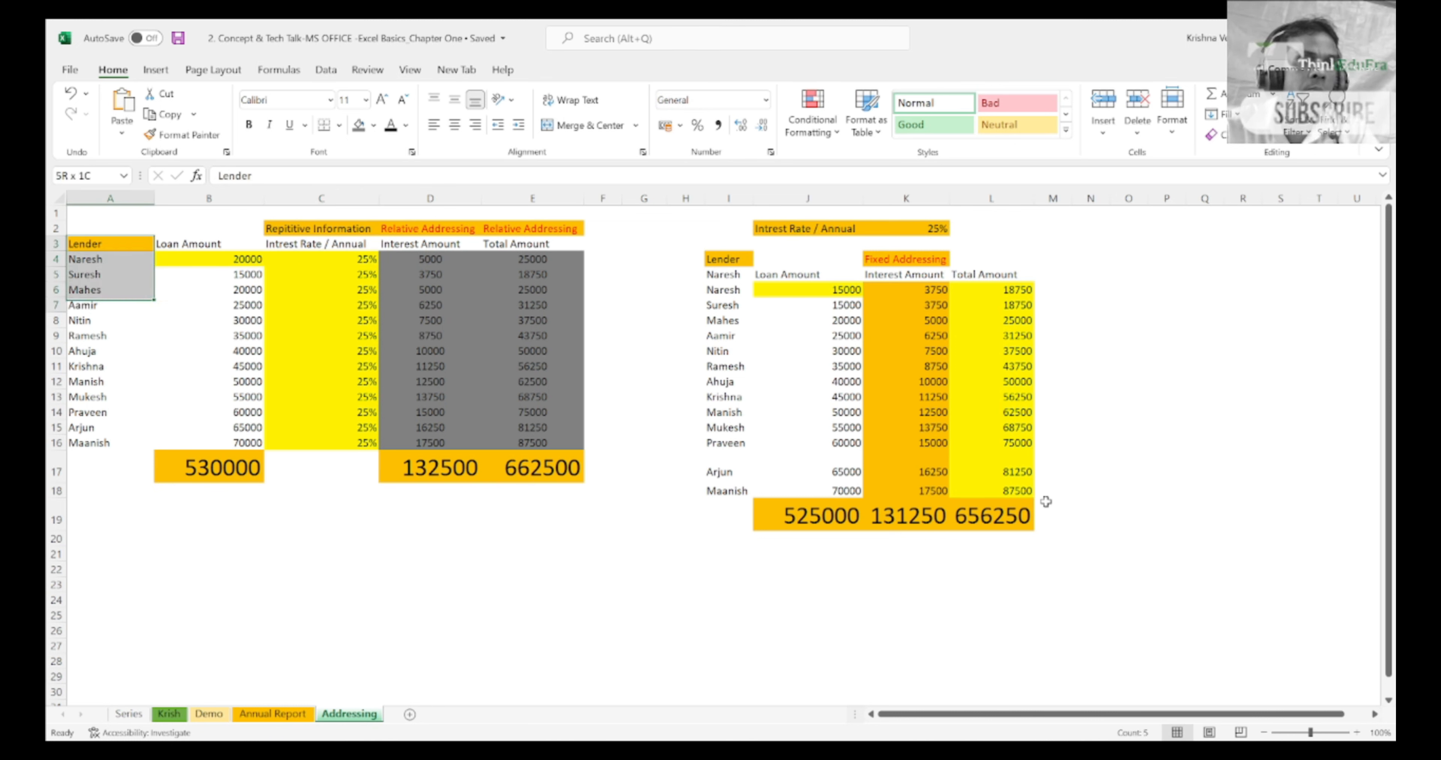
{"action": "key", "text": "shift+Down"}
{"action": "key", "text": "shift+Down"}
{"action": "key", "text": "shift+Down"}
{"action": "key", "text": "shift+Down"}
{"action": "key", "text": "shift+Down"}
{"action": "key", "text": "shift+Down"}
{"action": "key", "text": "shift+Down"}
{"action": "key", "text": "shift+Down"}
{"action": "key", "text": "shift+Down"}
{"action": "key", "text": "shift+Right"}
{"action": "key", "text": "shift+Right"}
{"action": "key", "text": "shift+Right"}
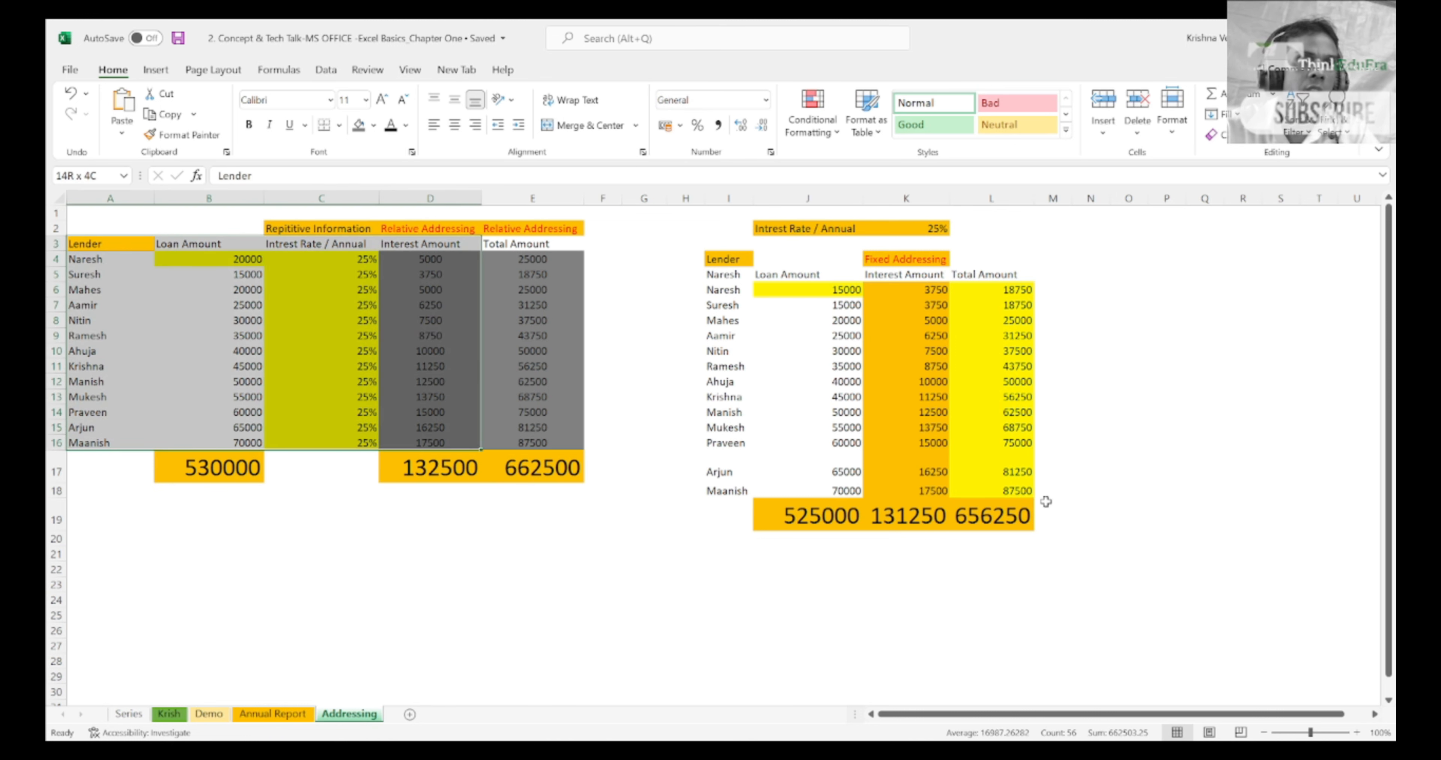
{"action": "key", "text": "shift+Left"}
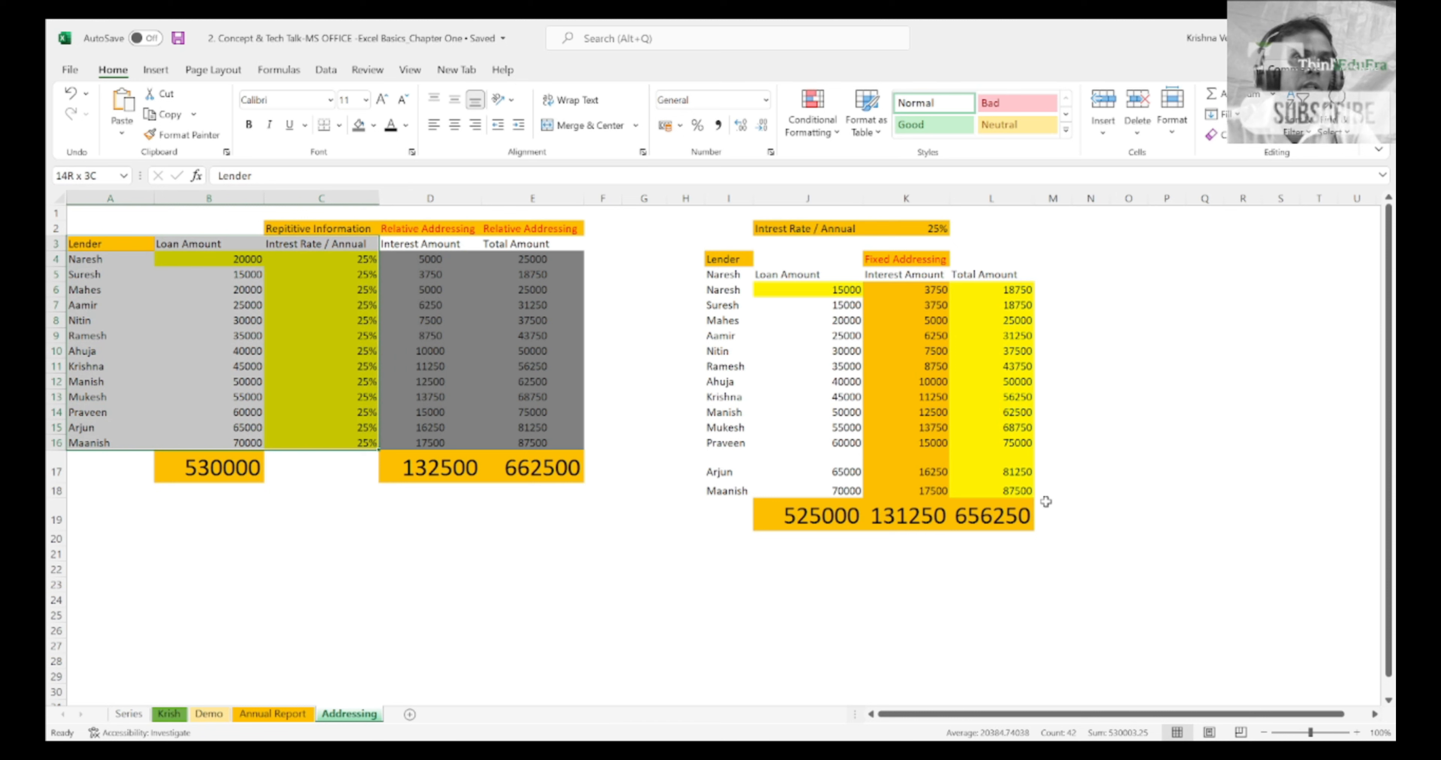
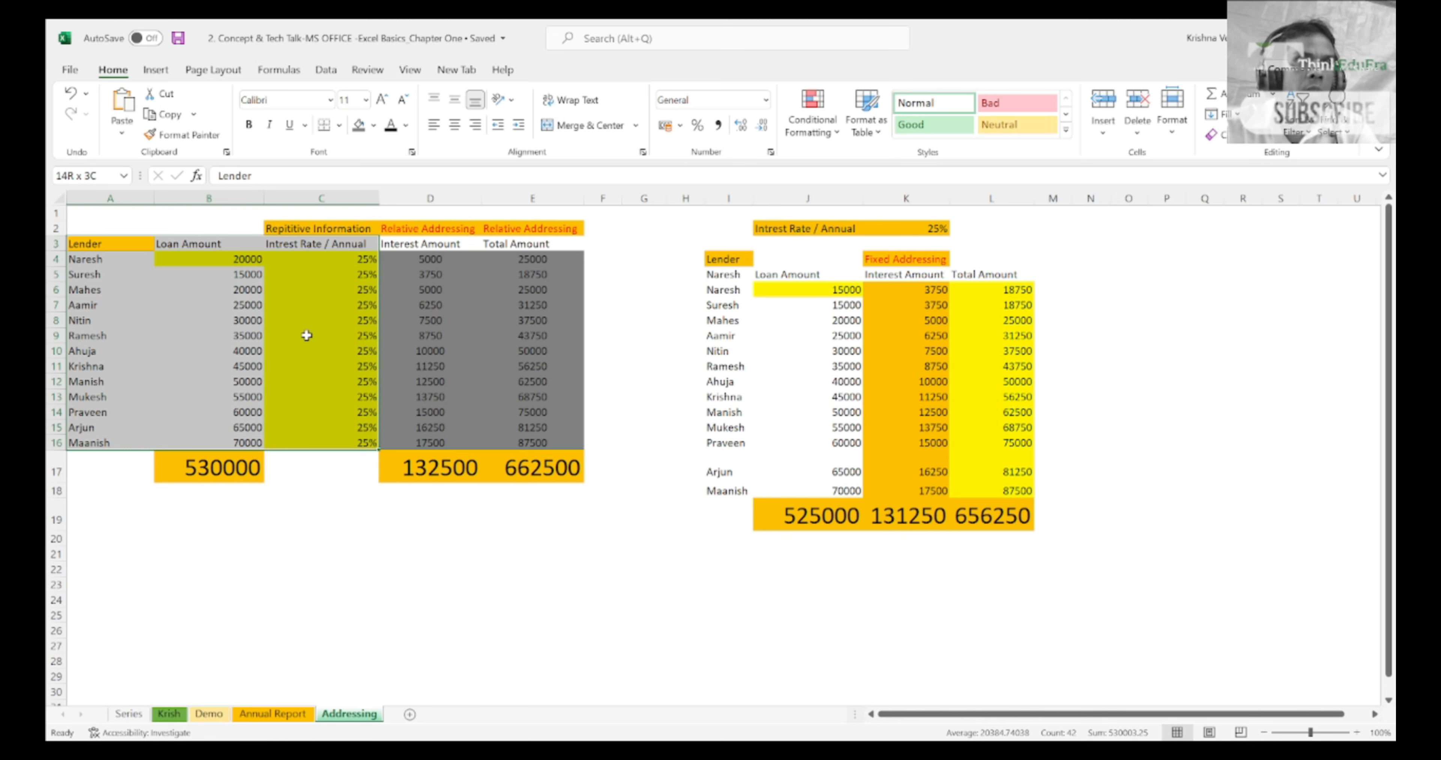
Step: Highlight the repeated annual interest rates in C4:C16 of the relative addressing table
{"action": "left_click_drag", "start_coordinate": [363, 261], "coordinate": [871, 549]}
{"action": "key", "text": "Left"}
{"action": "key", "text": "Right"}
{"action": "key", "text": "shift+Down"}
{"action": "key", "text": "shift+Down"}
{"action": "key", "text": "shift+Down"}
{"action": "key", "text": "shift+Down"}
{"action": "key", "text": "shift+Down"}
{"action": "key", "text": "shift+Down"}
{"action": "key", "text": "shift+Down"}
{"action": "key", "text": "shift+Down"}
{"action": "key", "text": "shift+Down"}
{"action": "key", "text": "shift+Down"}
{"action": "key", "text": "shift+Down"}
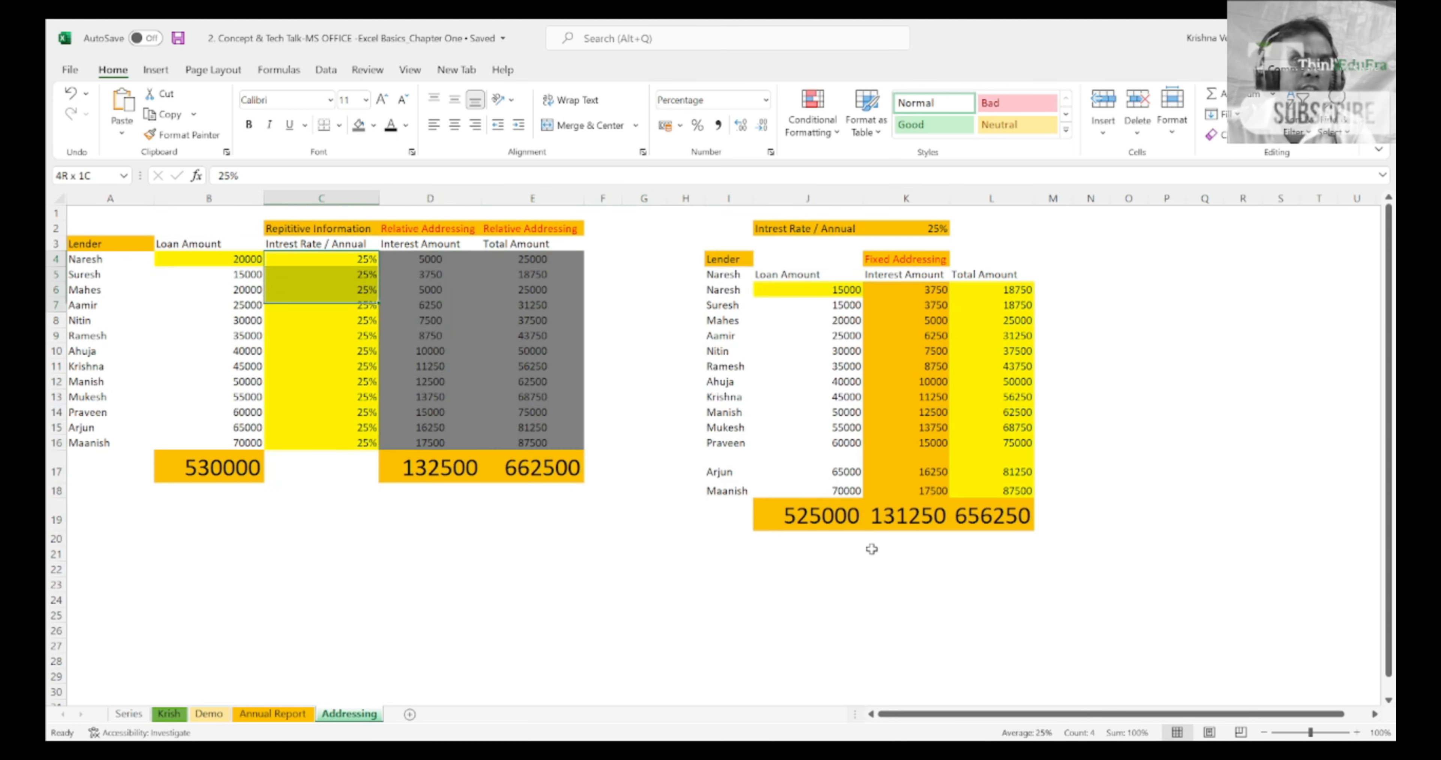
Step: Return to C4 and highlight the interest rate values down to row 16 once more
{"action": "key", "text": "shift+Down"}
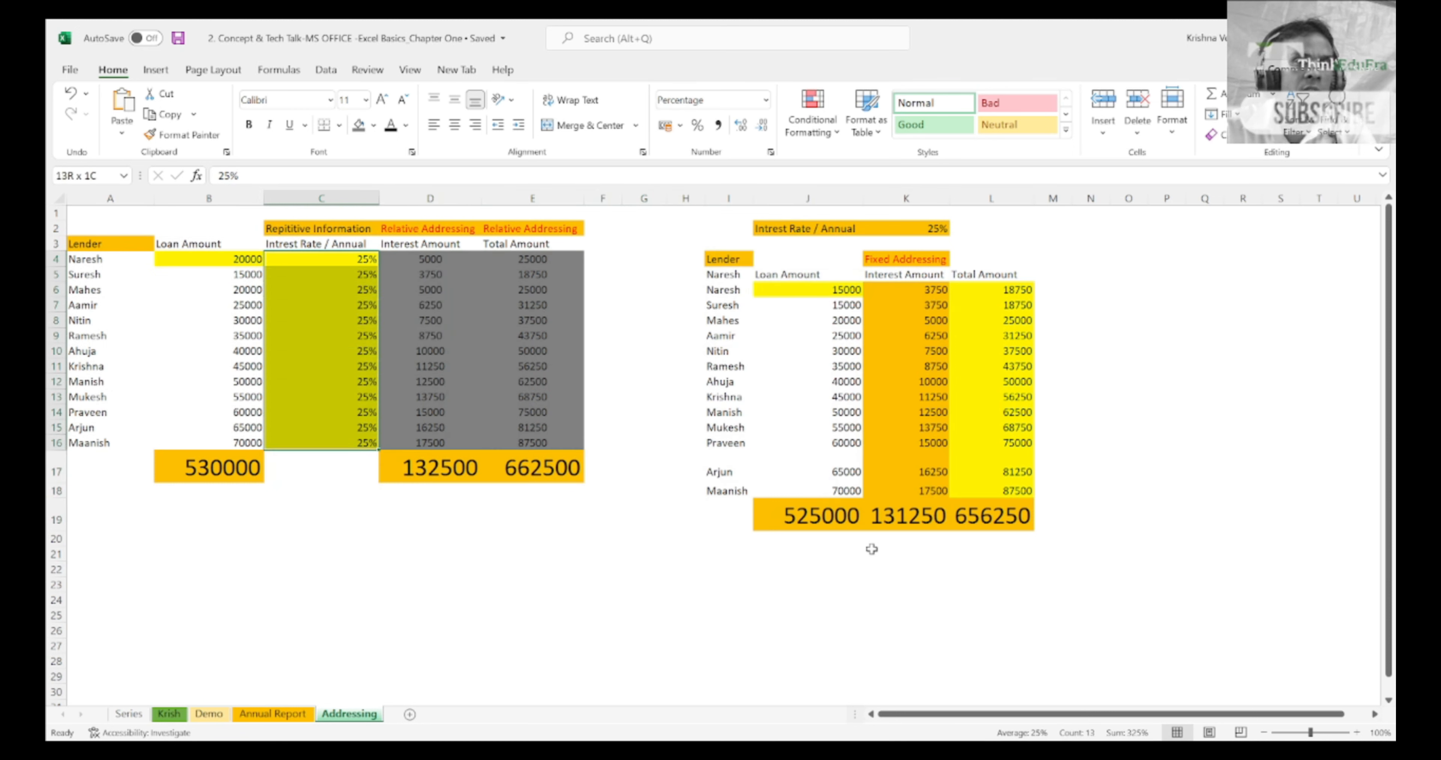
{"action": "key", "text": "Left"}
{"action": "key", "text": "Right"}
{"action": "key", "text": "Up"}
{"action": "key", "text": "Down"}
{"action": "key", "text": "shift+Down"}
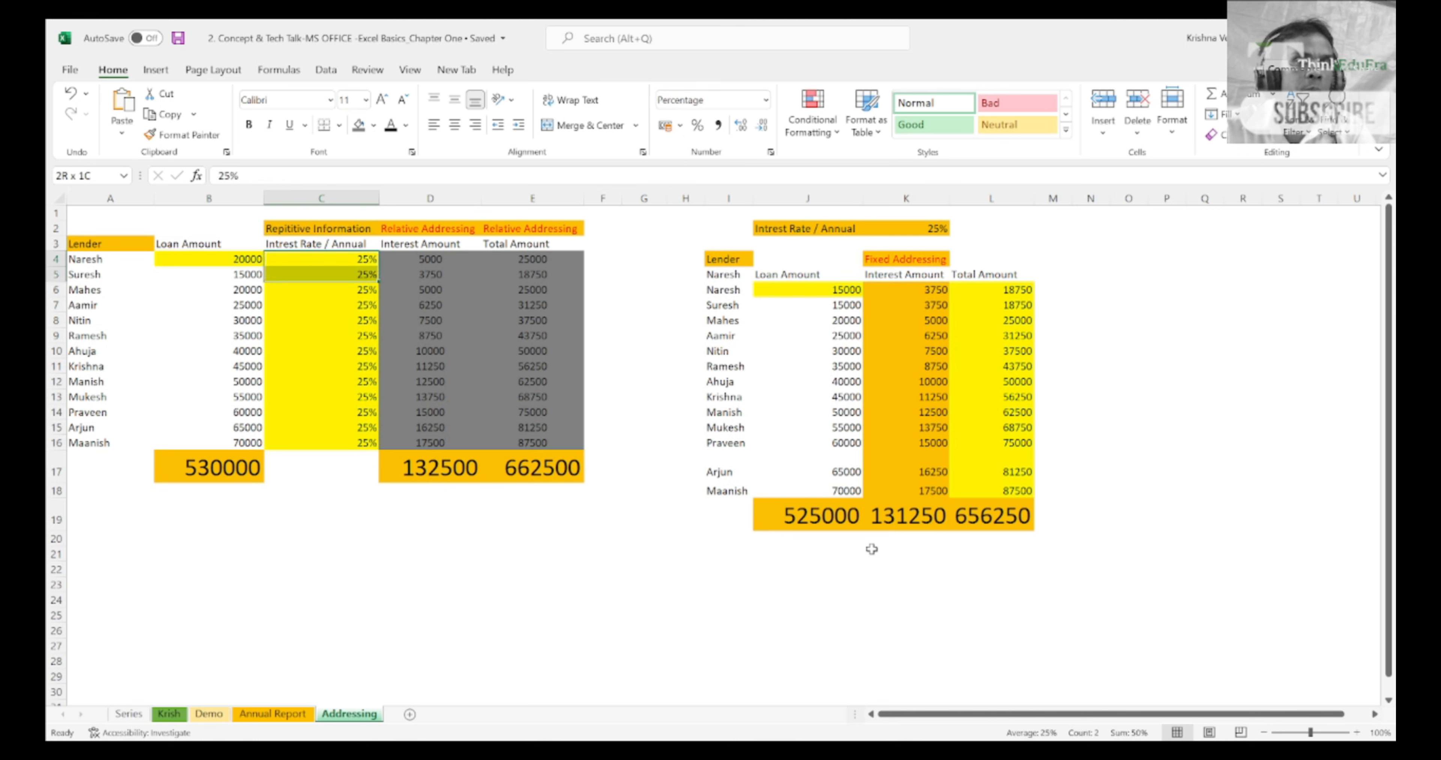
{"action": "key", "text": "shift+Down"}
{"action": "key", "text": "shift+Down"}
{"action": "key", "text": "shift+Down"}
{"action": "key", "text": "shift+Down"}
{"action": "key", "text": "shift+Down"}
{"action": "key", "text": "shift+Down"}
{"action": "key", "text": "shift+Down"}
{"action": "key", "text": "shift+Down"}
{"action": "key", "text": "shift+Down"}
{"action": "key", "text": "shift+Down"}
{"action": "key", "text": "shift+Down"}
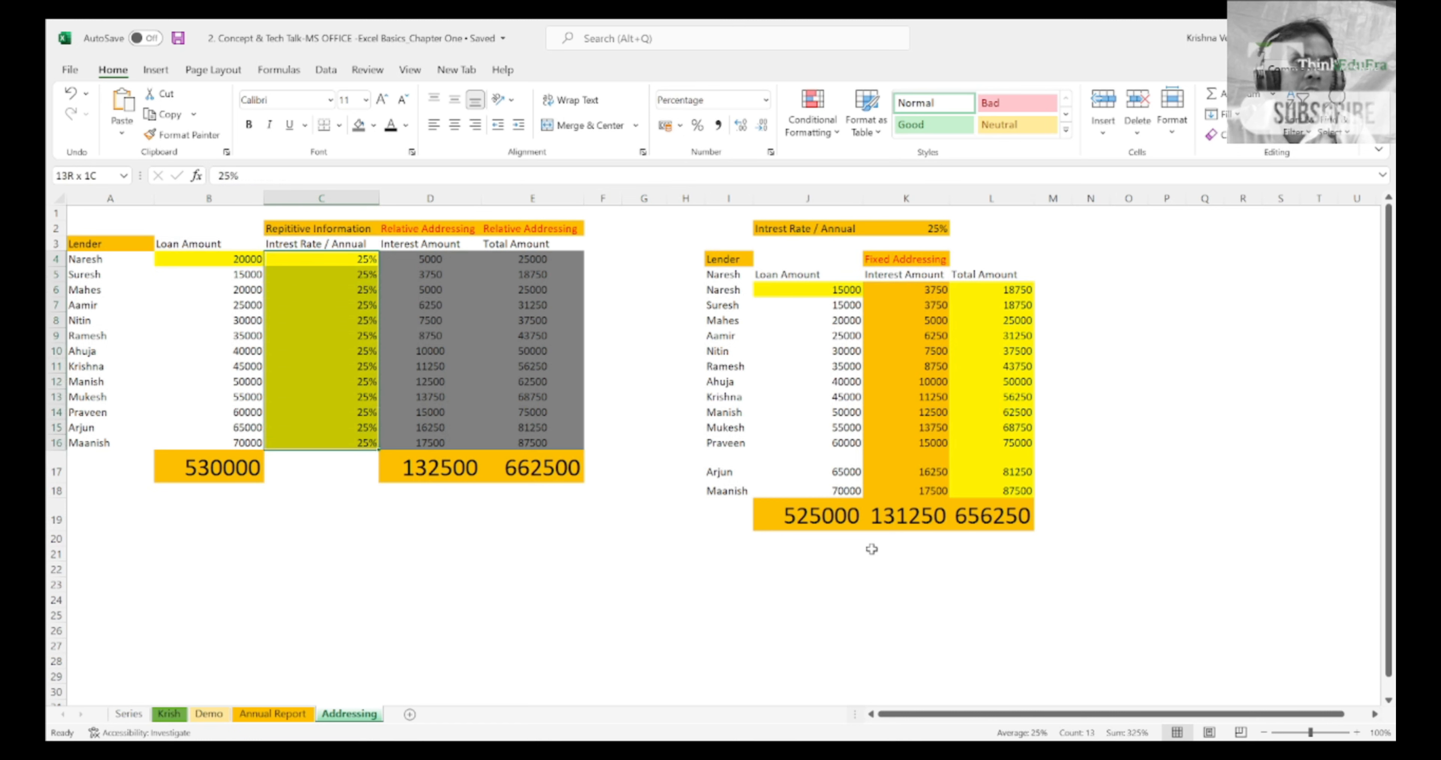
Step: Highlight the annual interest rate column including its heading in C3:C16, and finish on C4
{"action": "key", "text": "Up"}
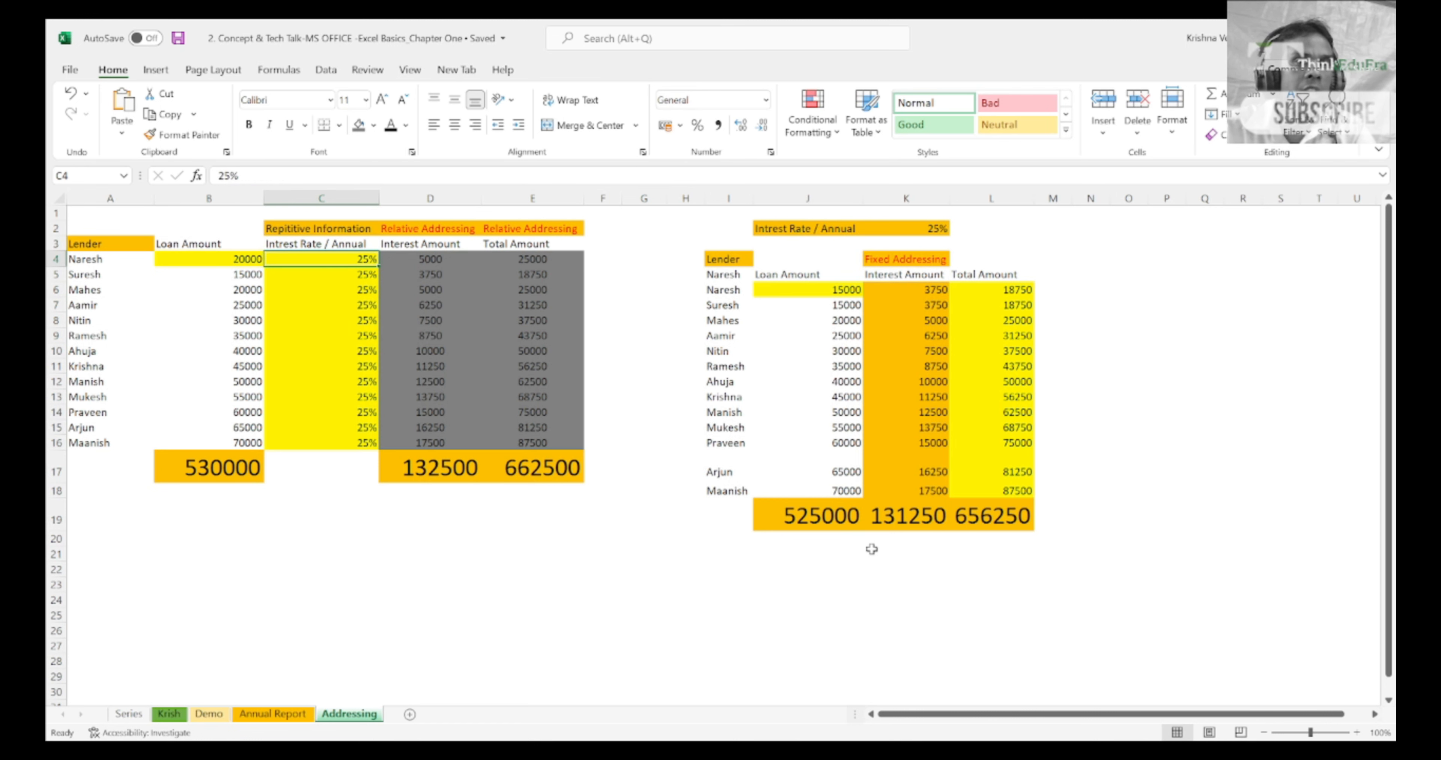
{"action": "key", "text": "shift+Down"}
{"action": "key", "text": "shift+Down"}
{"action": "key", "text": "shift+Down"}
{"action": "key", "text": "shift+Down"}
{"action": "key", "text": "shift+Down"}
{"action": "key", "text": "shift+Down"}
{"action": "key", "text": "shift+Down"}
{"action": "key", "text": "shift+Down"}
{"action": "key", "text": "shift+Down"}
{"action": "key", "text": "shift+Down"}
{"action": "key", "text": "shift+Down"}
{"action": "key", "text": "shift+Down"}
{"action": "key", "text": "shift+Down"}
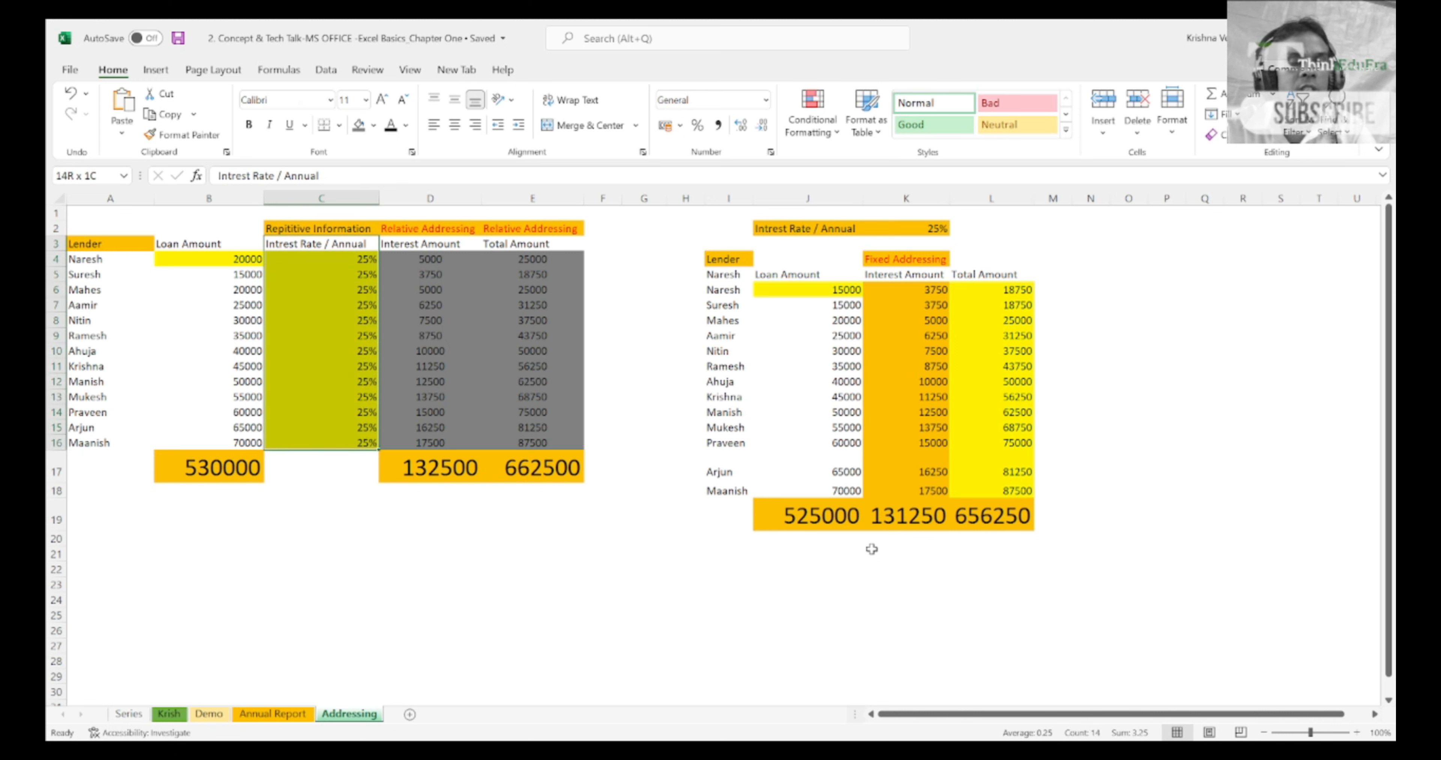
{"action": "key", "text": "shift+Up"}
{"action": "key", "text": "shift+Up"}
{"action": "key", "text": "shift+Up"}
{"action": "key", "text": "shift+Up"}
{"action": "key", "text": "shift+Up"}
{"action": "key", "text": "shift+Up"}
{"action": "key", "text": "shift+Up"}
{"action": "key", "text": "shift+Up"}
{"action": "key", "text": "shift+Up"}
{"action": "key", "text": "shift+Up"}
{"action": "key", "text": "shift+Up"}
{"action": "key", "text": "shift+Up"}
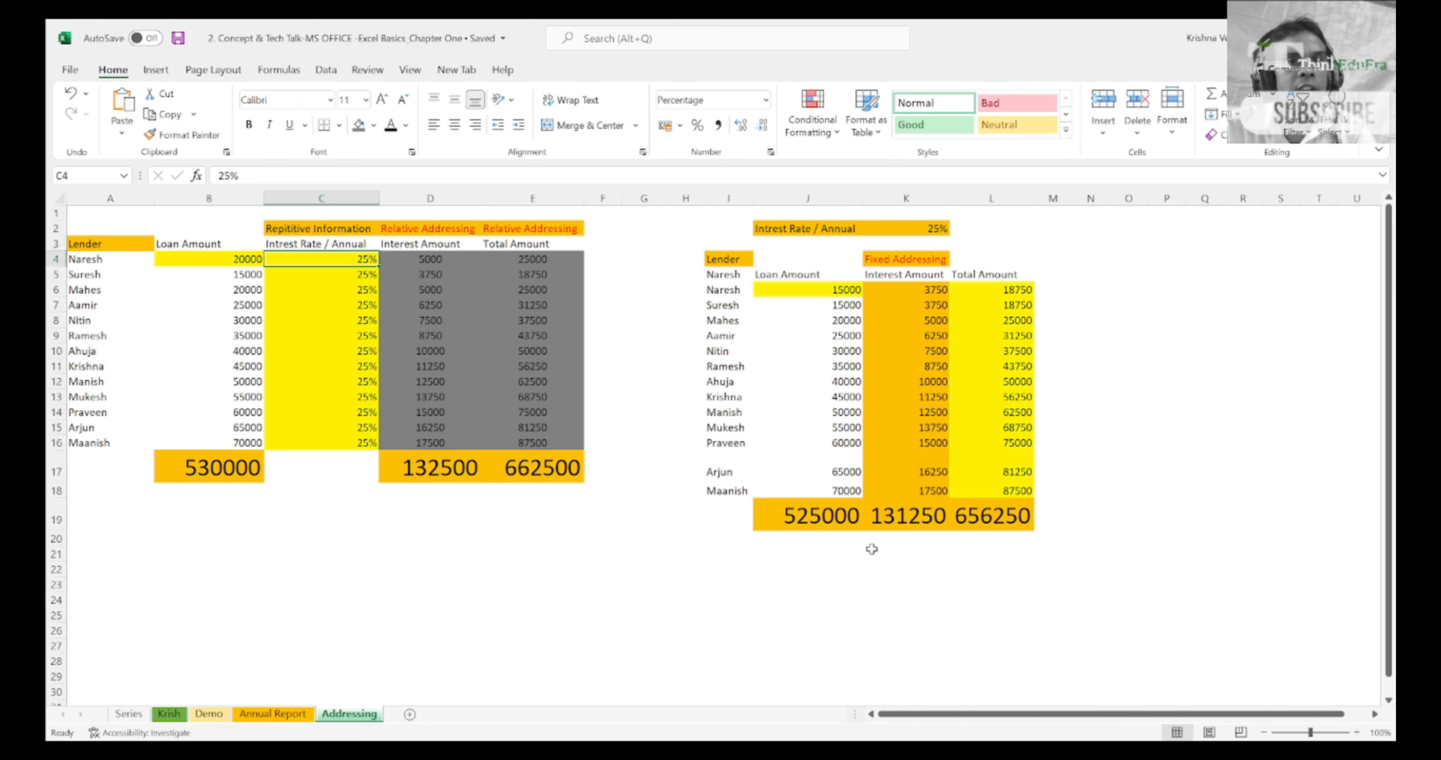
Step: Go to the annual interest rate label in J2 above the fixed addressing table
{"action": "key", "text": "Up"}
{"action": "key", "text": "Up"}
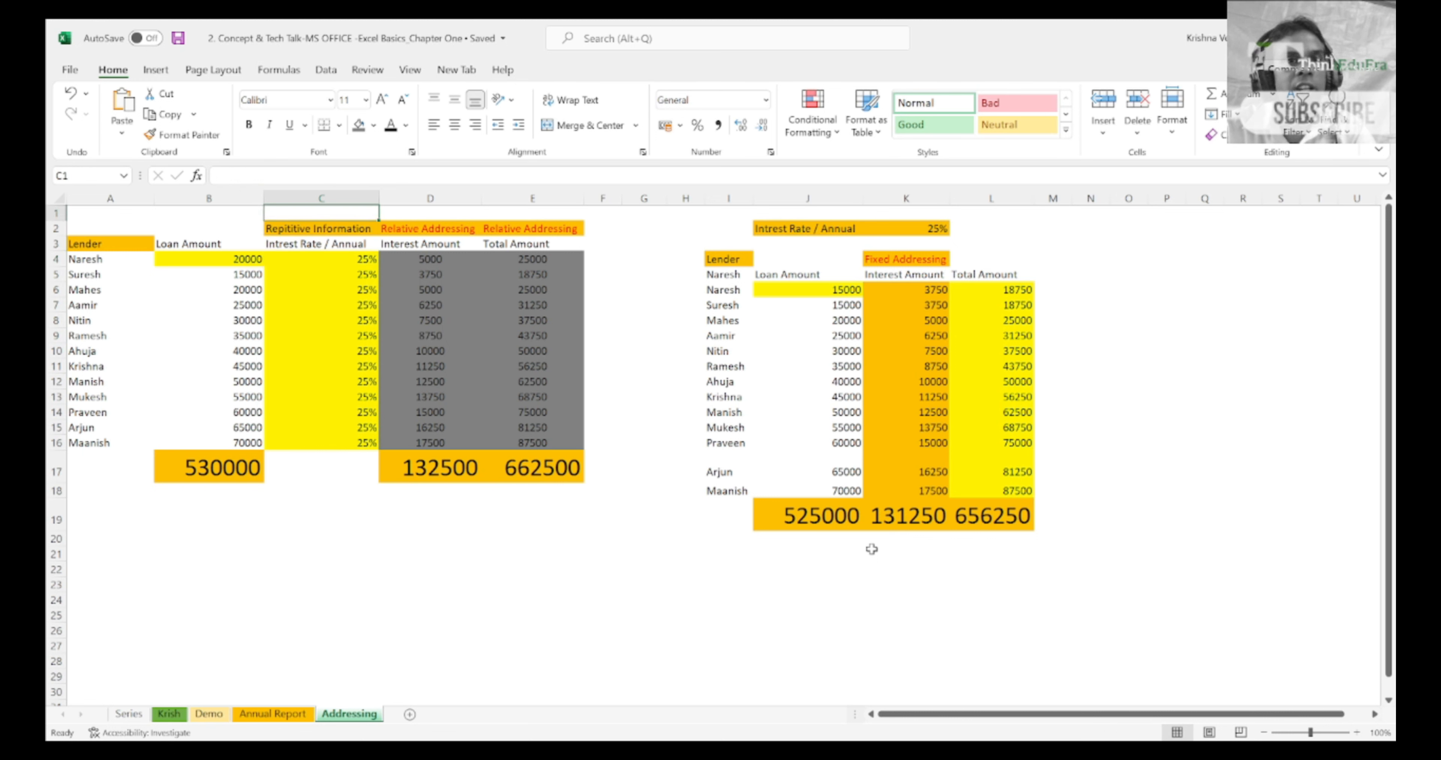
{"action": "key", "text": "Right"}
{"action": "key", "text": "Right"}
{"action": "key", "text": "Right"}
{"action": "key", "text": "Right"}
{"action": "key", "text": "Right"}
{"action": "key", "text": "Right"}
{"action": "key", "text": "Down"}
{"action": "key", "text": "Right"}
{"action": "key", "text": "Right"}
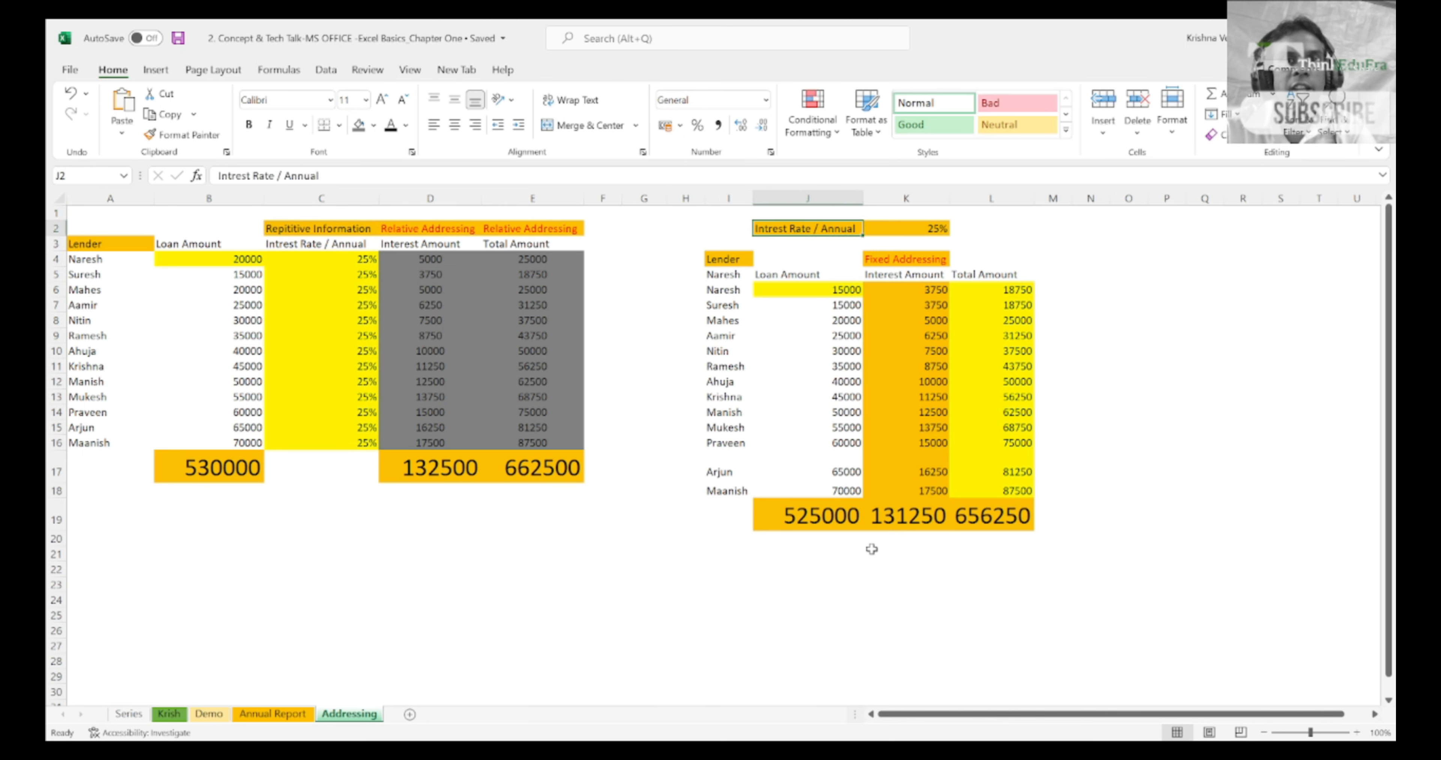
Step: Go to the Lender heading in I4 of the fixed addressing table
{"action": "key", "text": "Down"}
{"action": "key", "text": "Down"}
{"action": "key", "text": "Down"}
{"action": "key", "text": "Left"}
{"action": "key", "text": "Left"}
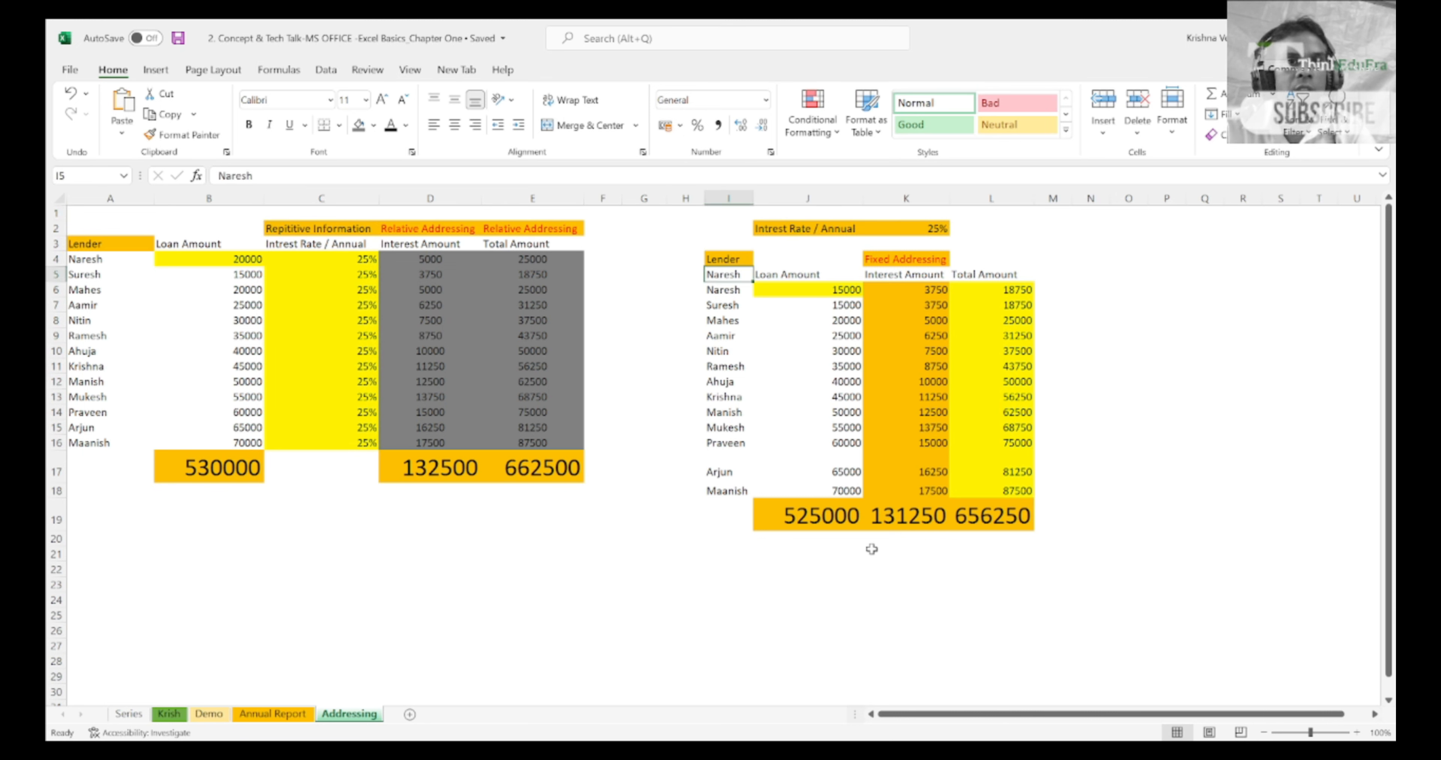
{"action": "key", "text": "Left"}
{"action": "key", "text": "Left"}
{"action": "key", "text": "Left"}
{"action": "key", "text": "Right"}
{"action": "key", "text": "Right"}
{"action": "key", "text": "Right"}
{"action": "key", "text": "Up"}
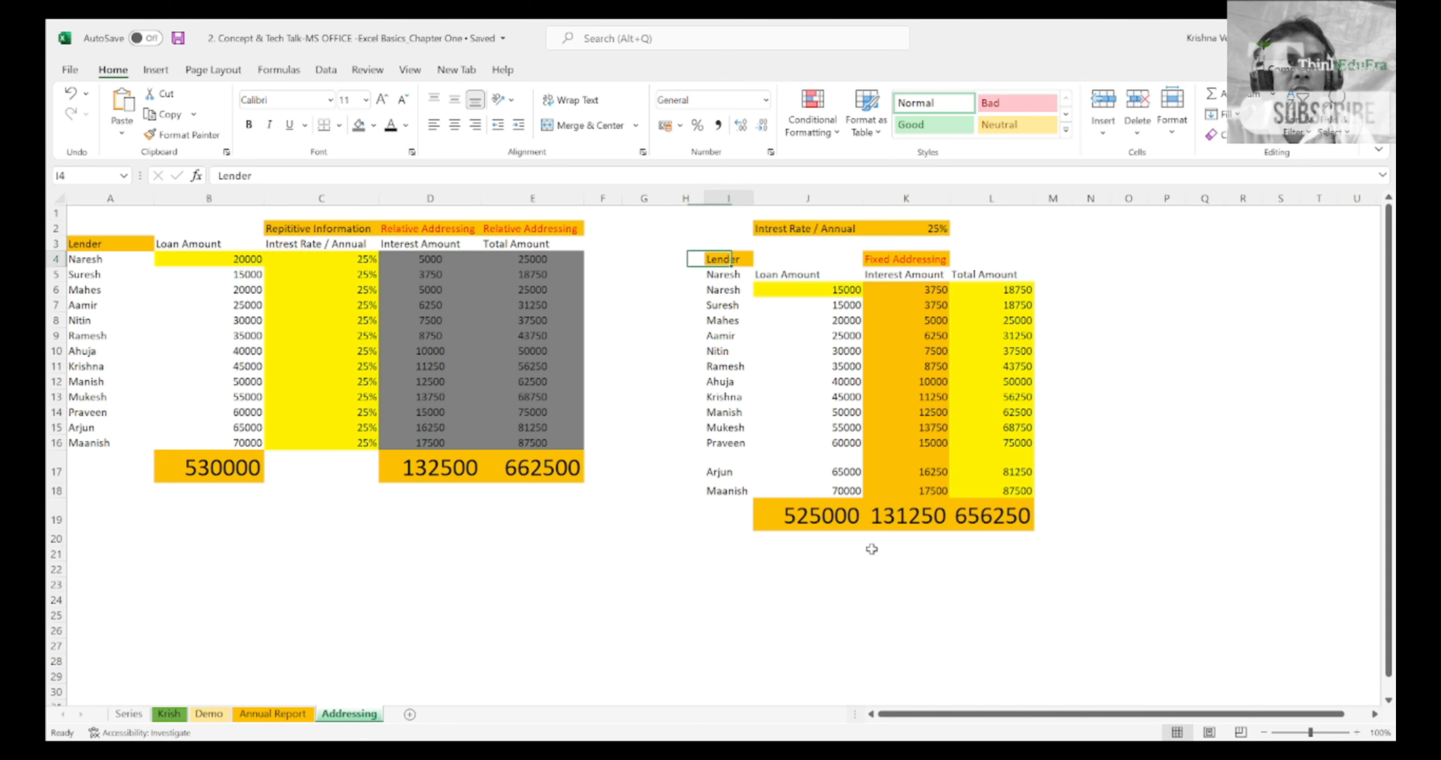
Step: Highlight the lender column of the fixed addressing table in I4:I18, including its heading
{"action": "key", "text": "shift+Down"}
{"action": "key", "text": "shift+Down"}
{"action": "key", "text": "shift+Down"}
{"action": "key", "text": "shift+Down"}
{"action": "key", "text": "shift+Down"}
{"action": "key", "text": "shift+Down"}
{"action": "key", "text": "shift+Down"}
{"action": "key", "text": "shift+Down"}
{"action": "key", "text": "shift+Down"}
{"action": "key", "text": "shift+Down"}
{"action": "key", "text": "shift+Down"}
{"action": "key", "text": "shift+Down"}
{"action": "key", "text": "shift+Down"}
{"action": "key", "text": "shift+Down"}
{"action": "key", "text": "shift+Down"}
{"action": "key", "text": "shift+Up"}
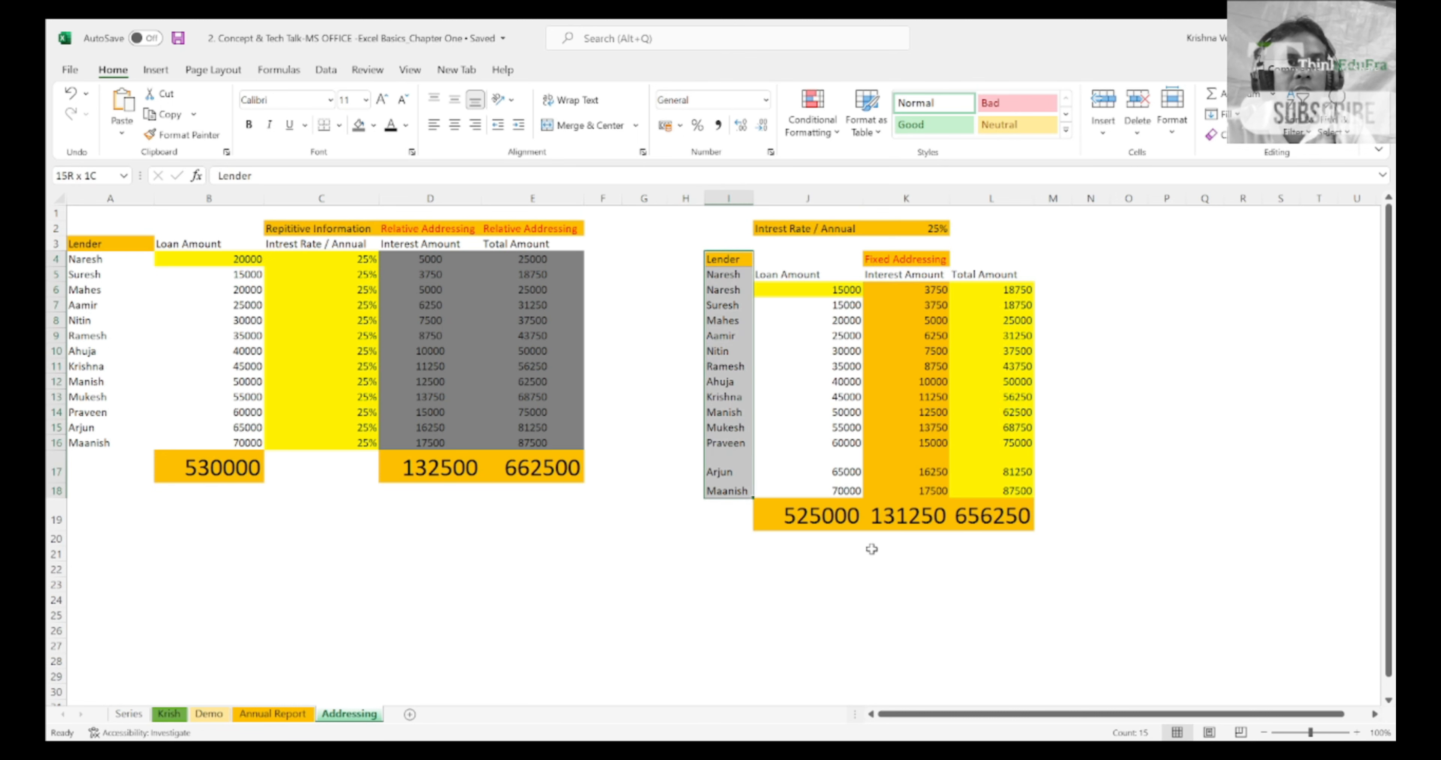
Step: Highlight the loan amounts in B4:B16 of the relative addressing table
{"action": "key", "text": "shift+Right"}
{"action": "key", "text": "Left"}
{"action": "key", "text": "Left"}
{"action": "key", "text": "Left"}
{"action": "key", "text": "Left"}
{"action": "key", "text": "Left"}
{"action": "key", "text": "Left"}
{"action": "key", "text": "Left"}
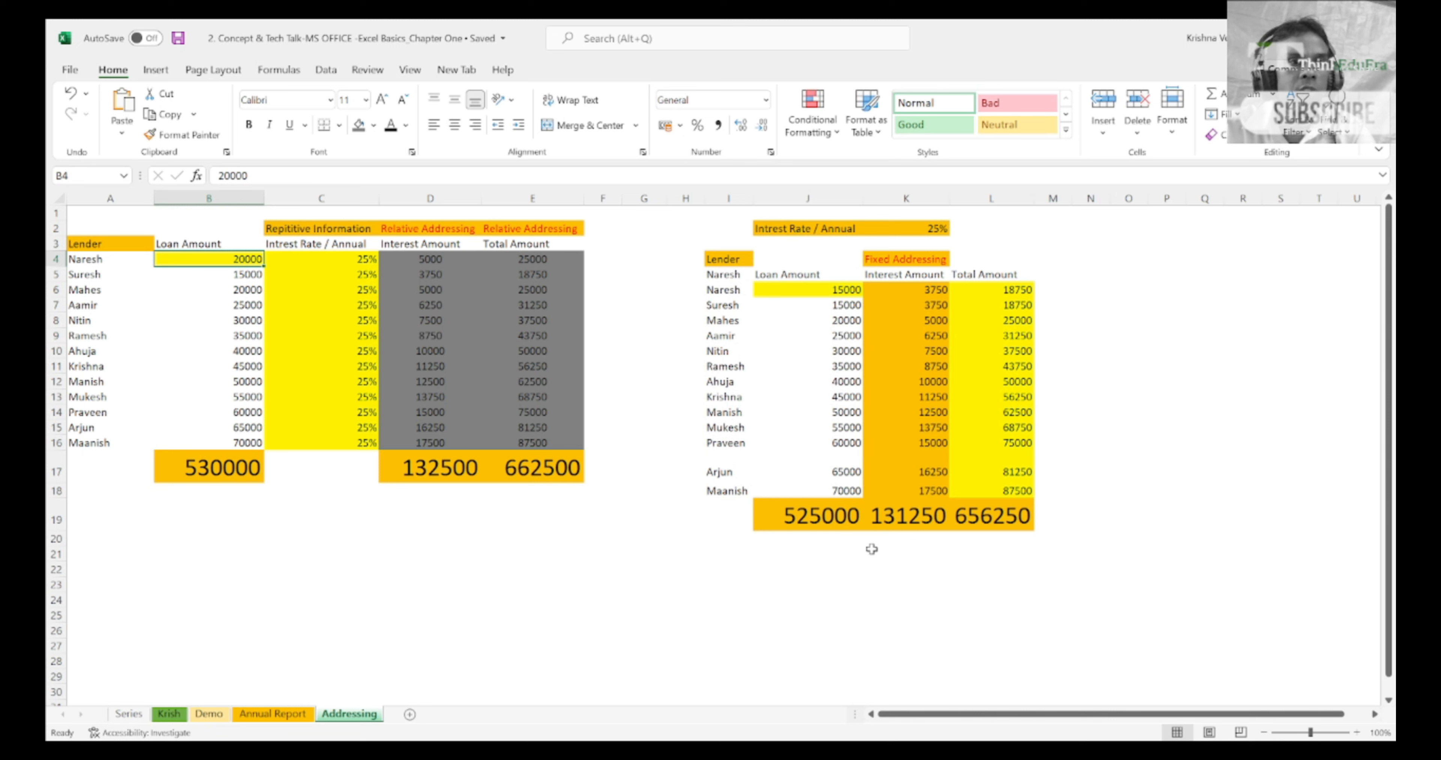
{"action": "key", "text": "ctrl+shift+Down"}
{"action": "key", "text": "shift+Up"}
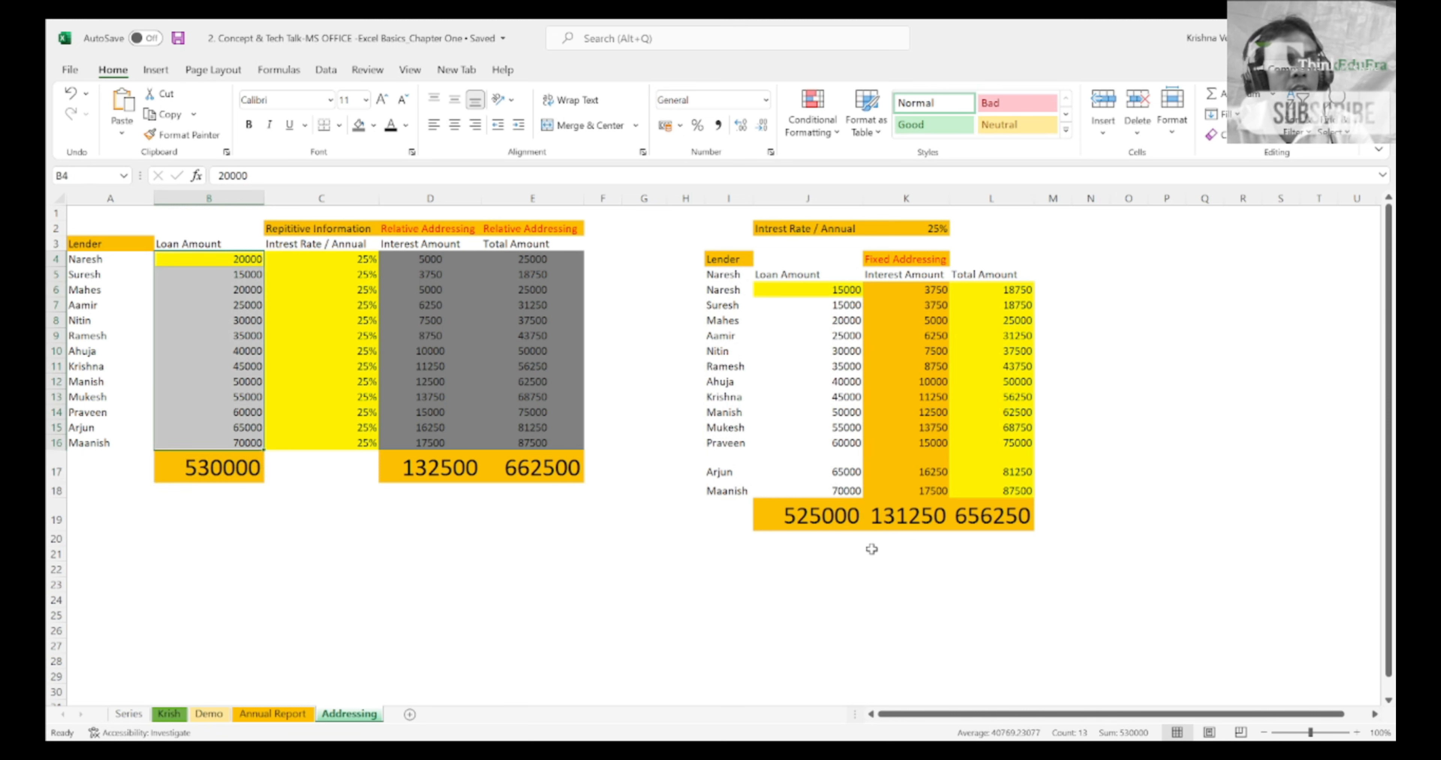
Step: Copy the lenders and loan amounts in A4:B16 and paste them into the fixed addressing table starting at I6
{"action": "key", "text": "Left"}
{"action": "key", "text": "shift+Right"}
{"action": "key", "text": "shift+Down"}
{"action": "key", "text": "shift+Down"}
{"action": "key", "text": "shift+Down"}
{"action": "key", "text": "shift+Down"}
{"action": "key", "text": "shift+Down"}
{"action": "key", "text": "shift+Down"}
{"action": "key", "text": "shift+Down"}
{"action": "key", "text": "shift+Down"}
{"action": "key", "text": "shift+Down"}
{"action": "key", "text": "shift+Down"}
{"action": "key", "text": "shift+Down"}
{"action": "key", "text": "shift+Down"}
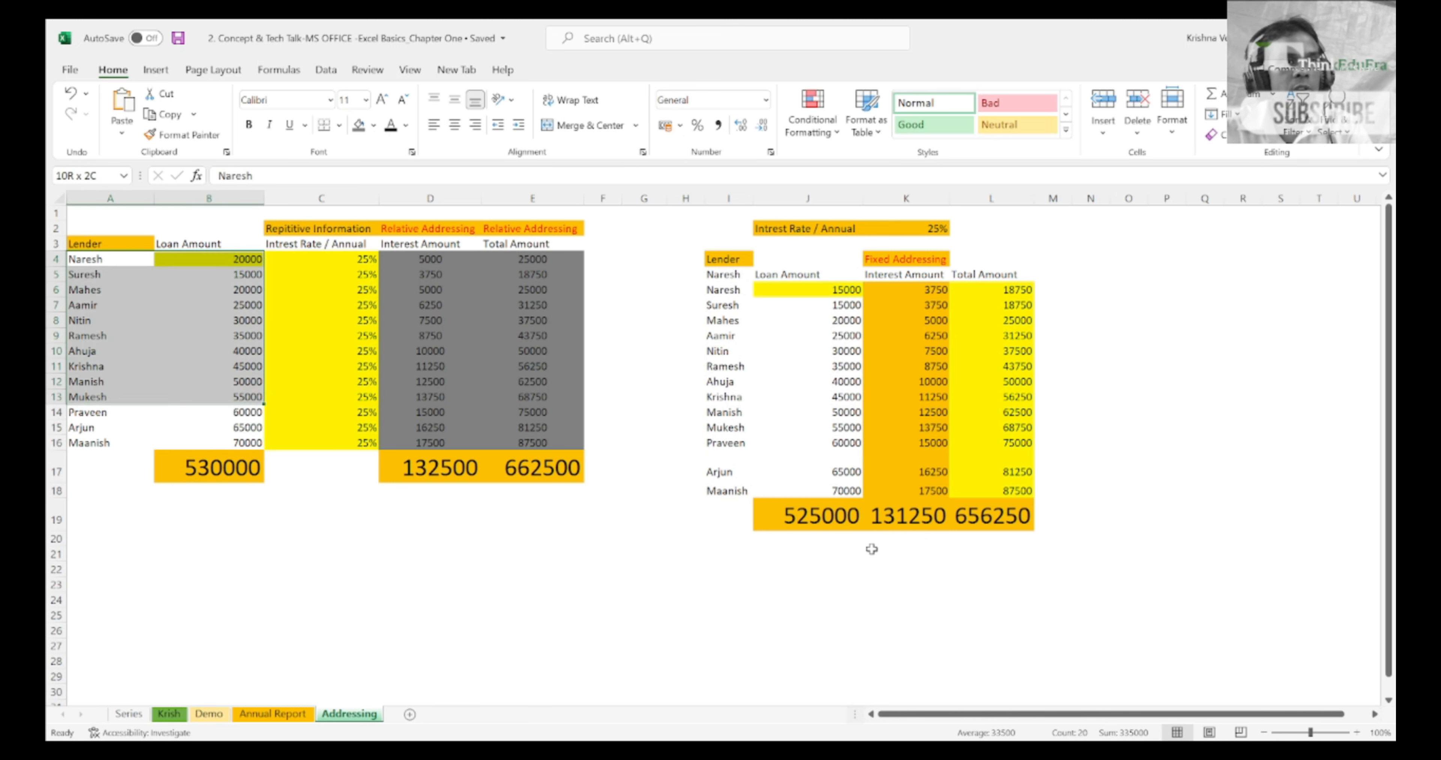
{"action": "key", "text": "ctrl+c"}
{"action": "key", "text": "Right"}
{"action": "key", "text": "Right"}
{"action": "key", "text": "Right"}
{"action": "key", "text": "Right"}
{"action": "key", "text": "Right"}
{"action": "key", "text": "Right"}
{"action": "key", "text": "Right"}
{"action": "key", "text": "Right"}
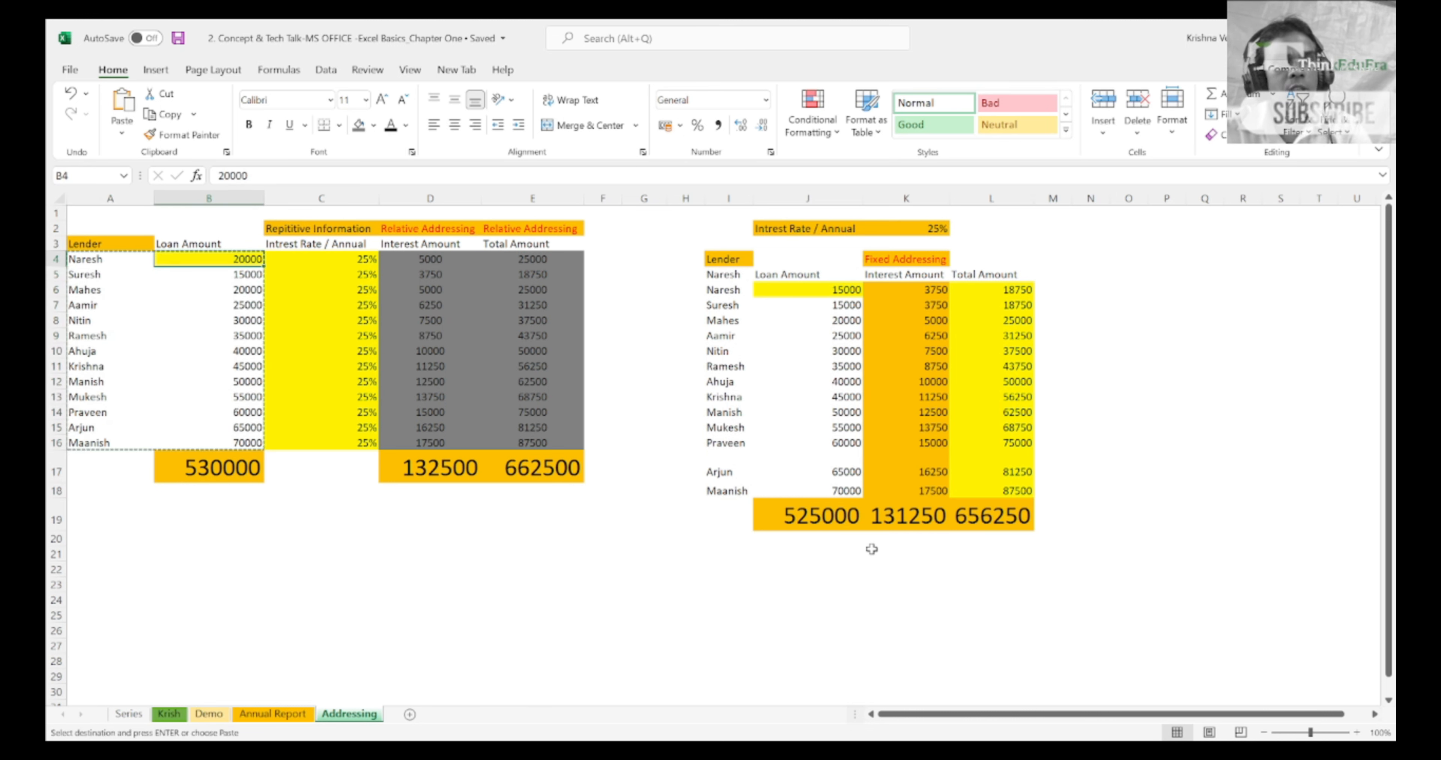
{"action": "key", "text": "Down"}
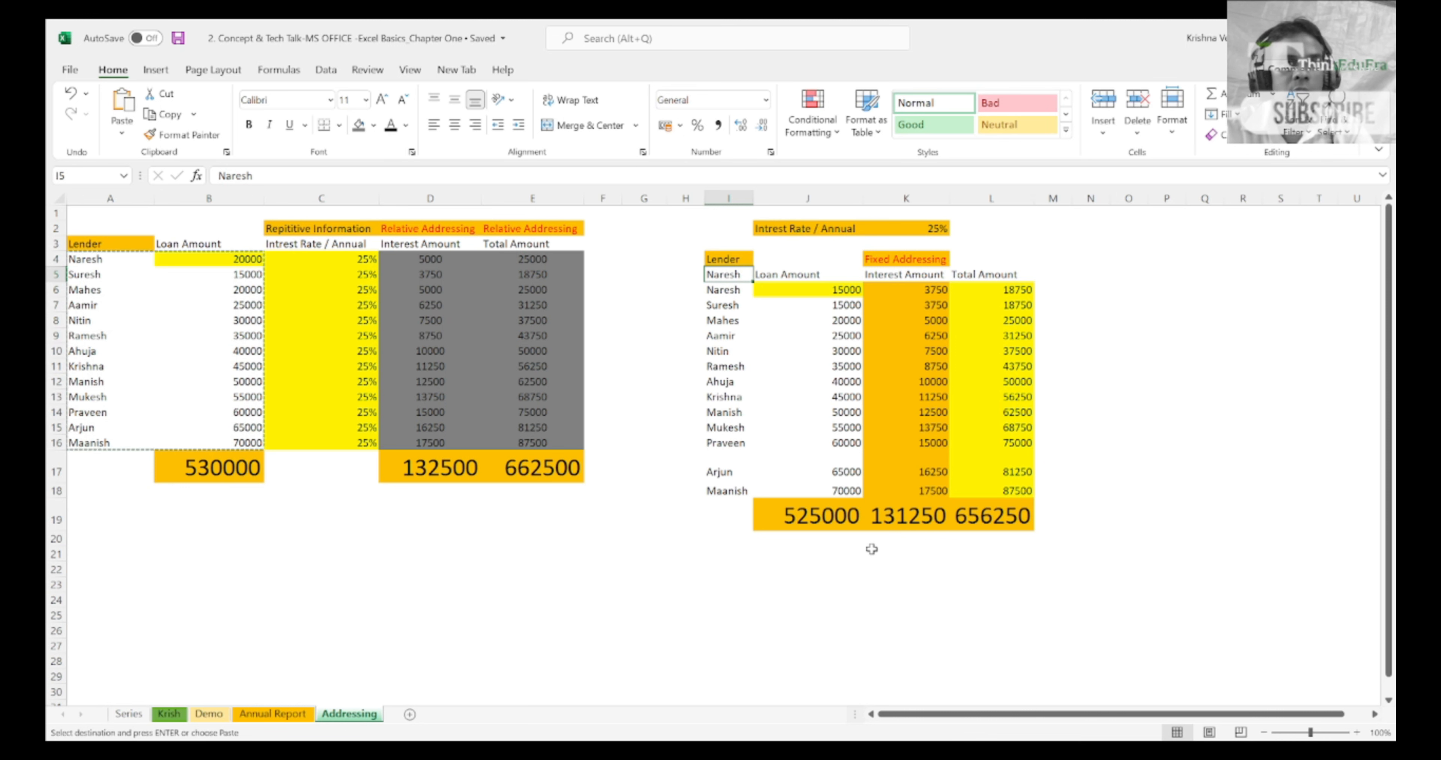
{"action": "key", "text": "Down"}
{"action": "key", "text": "Return"}
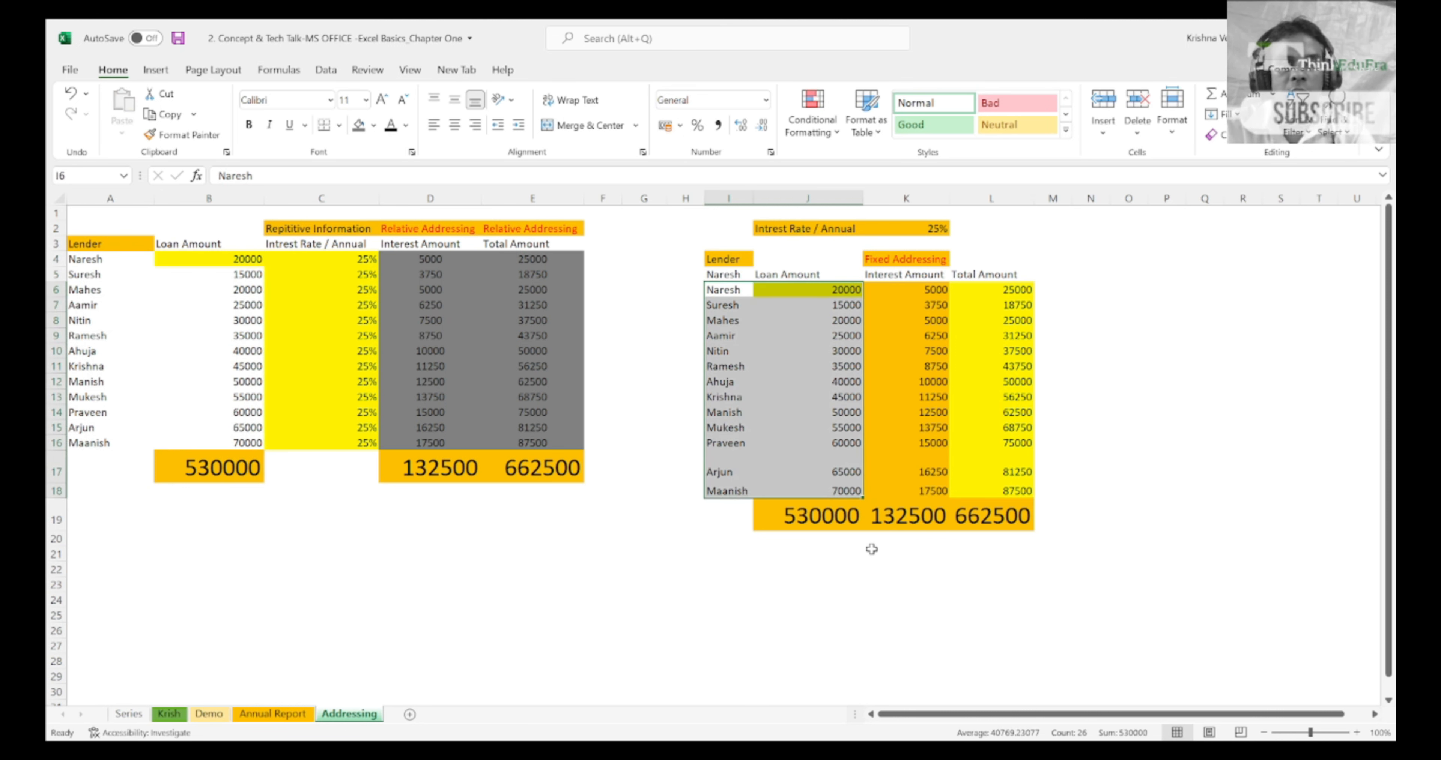
Step: Compare the totals of both tables by inspecting the sum formulas in B17, D17, K19, E17 and L19
{"action": "left_click", "coordinate": [206, 480]}
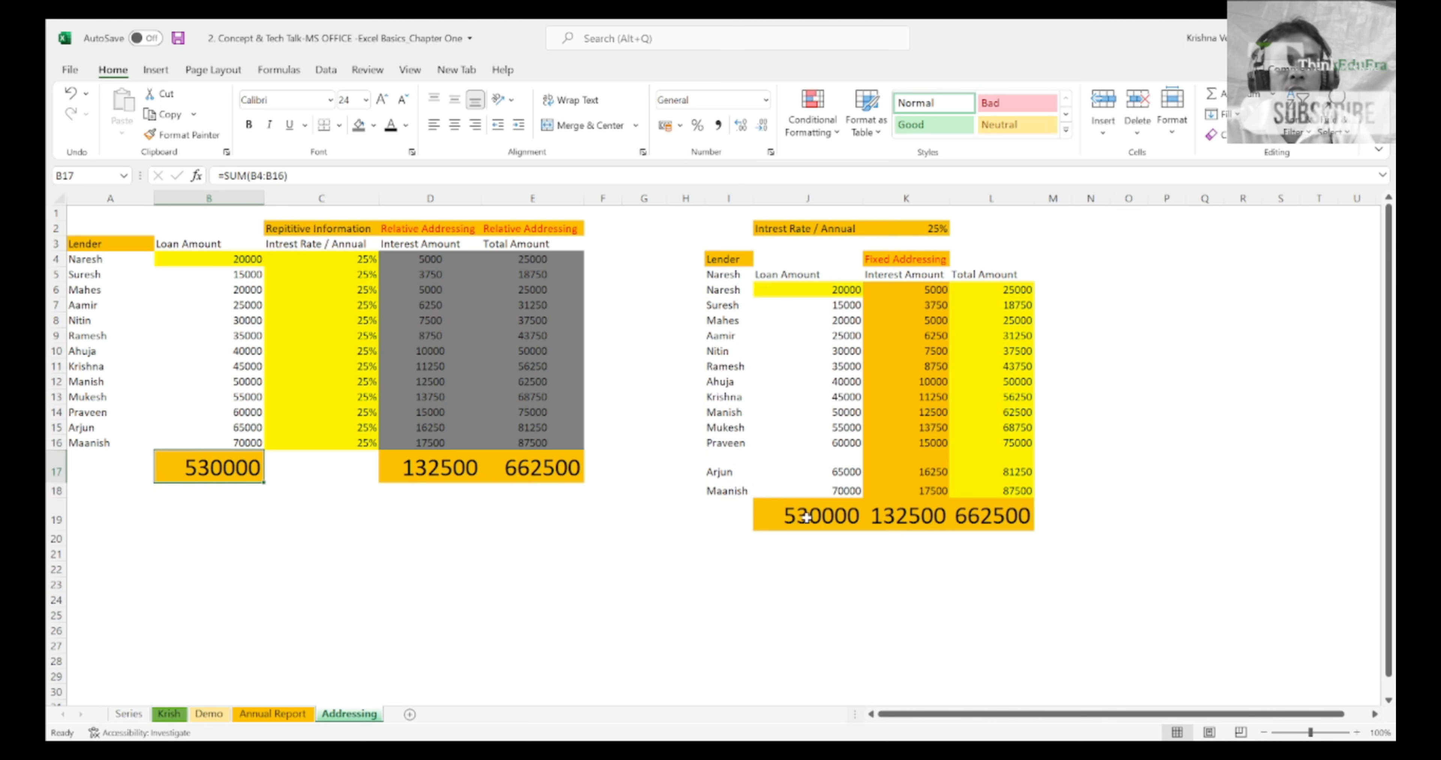
{"action": "left_click", "coordinate": [424, 476]}
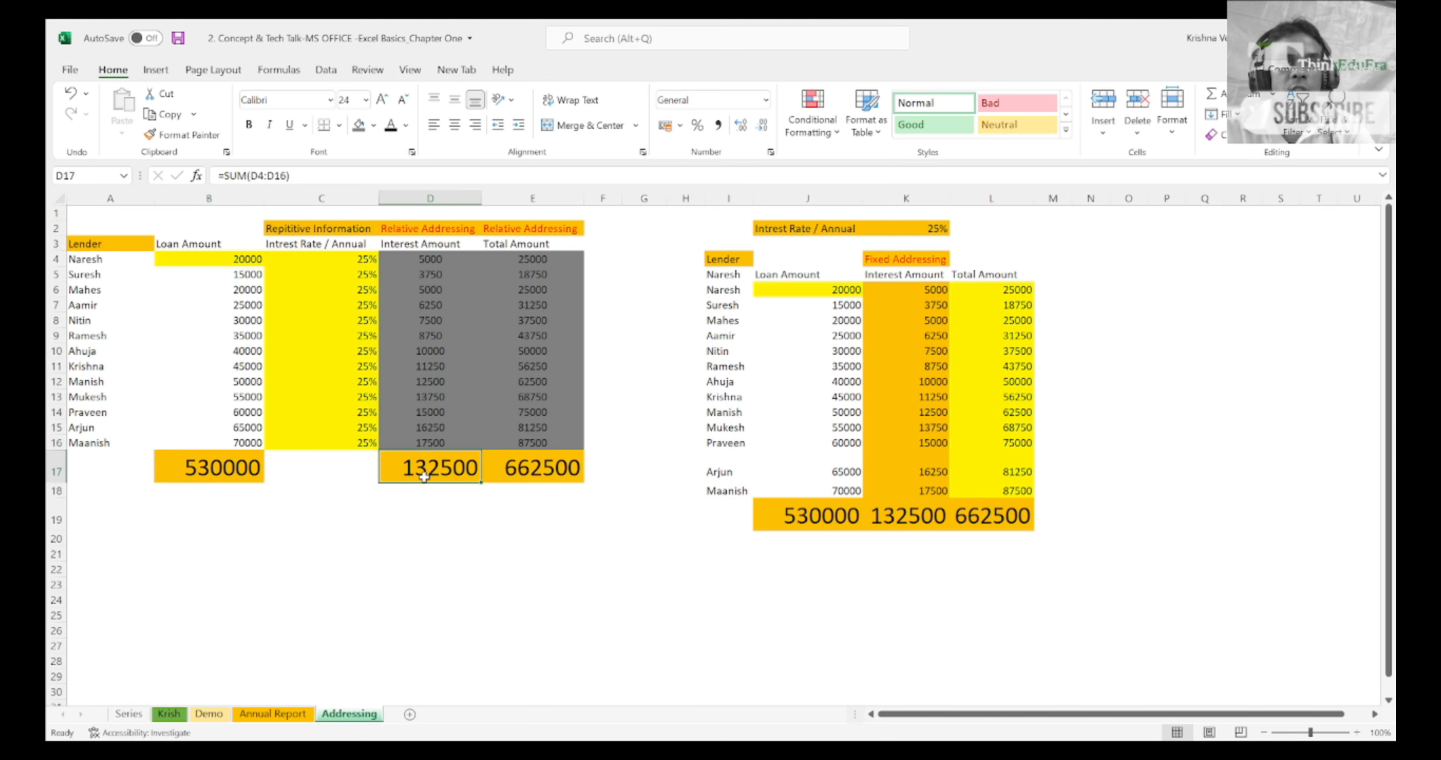
{"action": "left_click", "coordinate": [901, 517]}
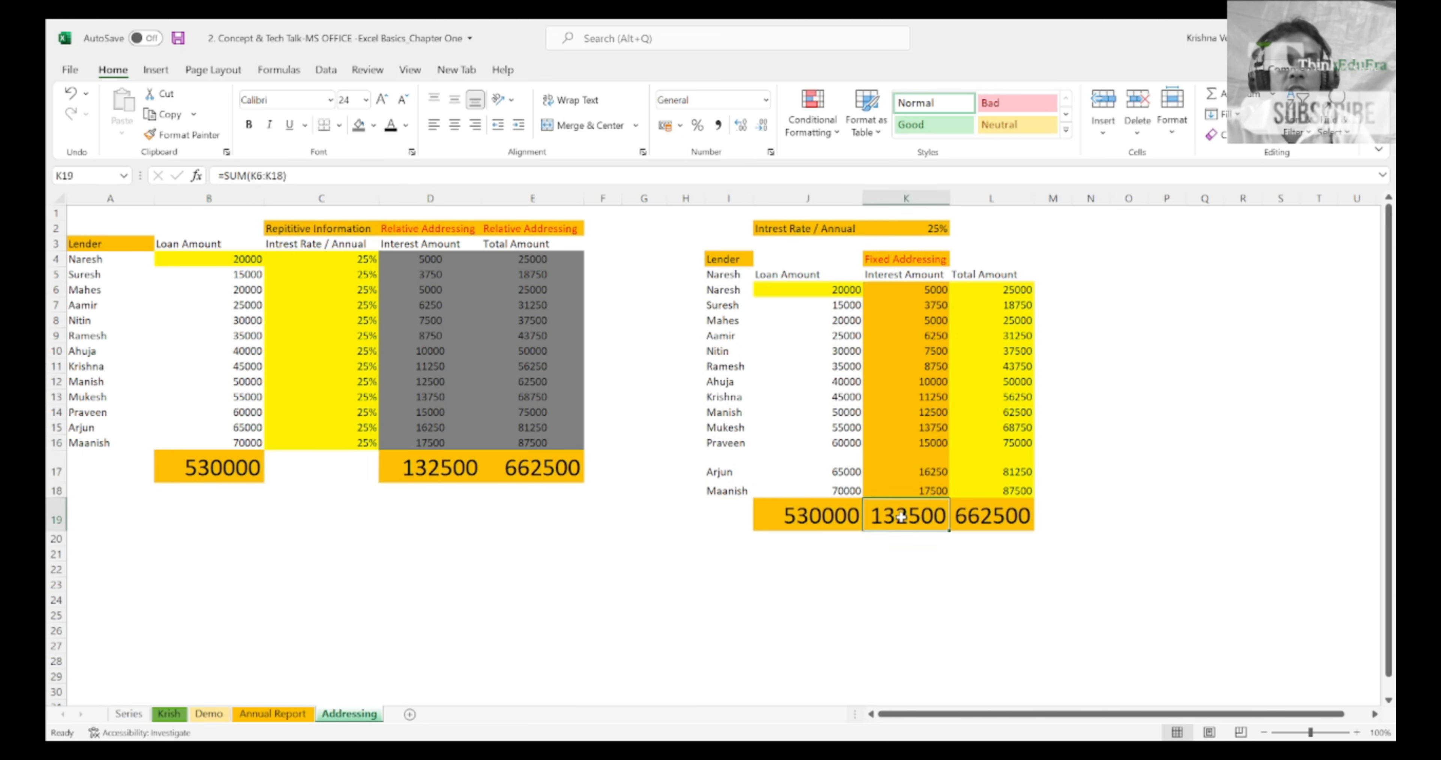
{"action": "left_click", "coordinate": [520, 478]}
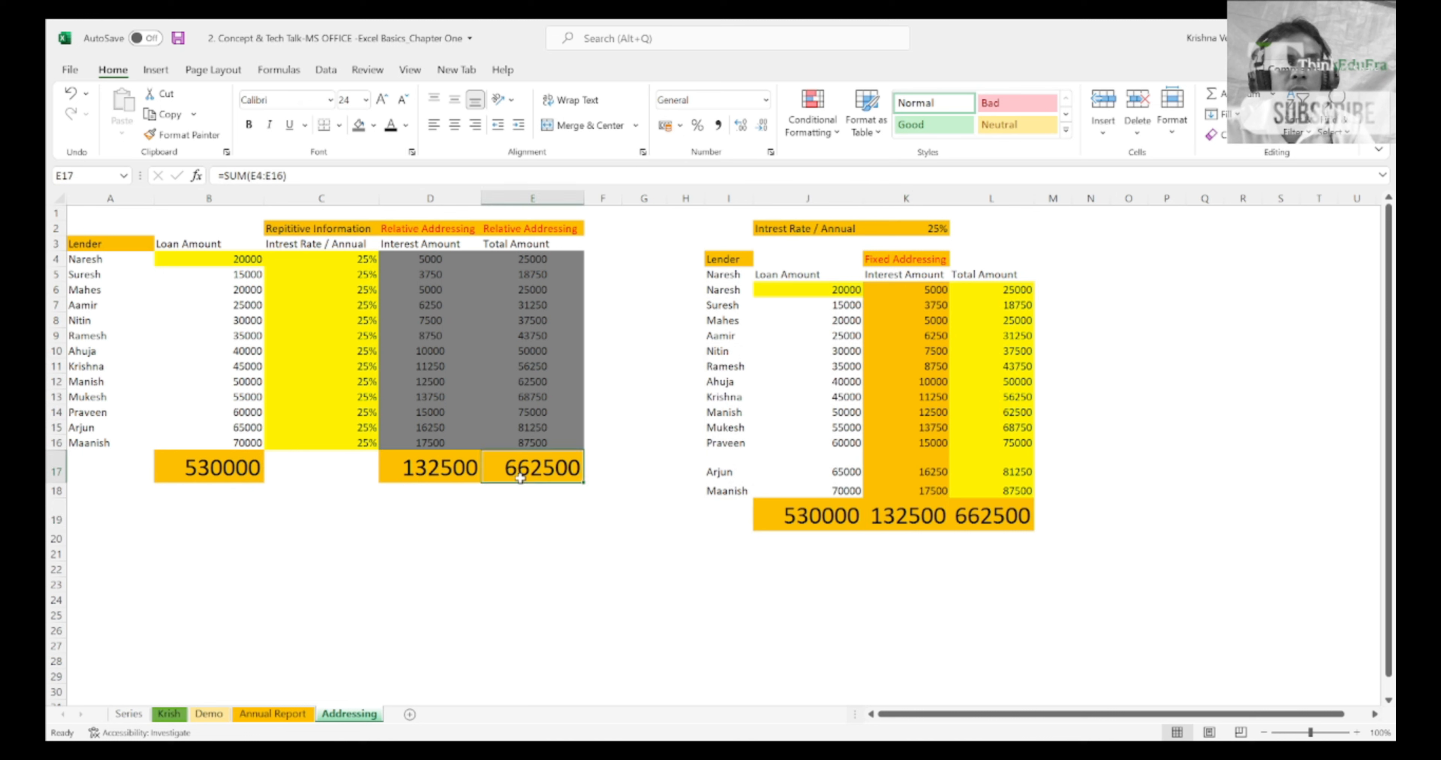
{"action": "left_click", "coordinate": [984, 520]}
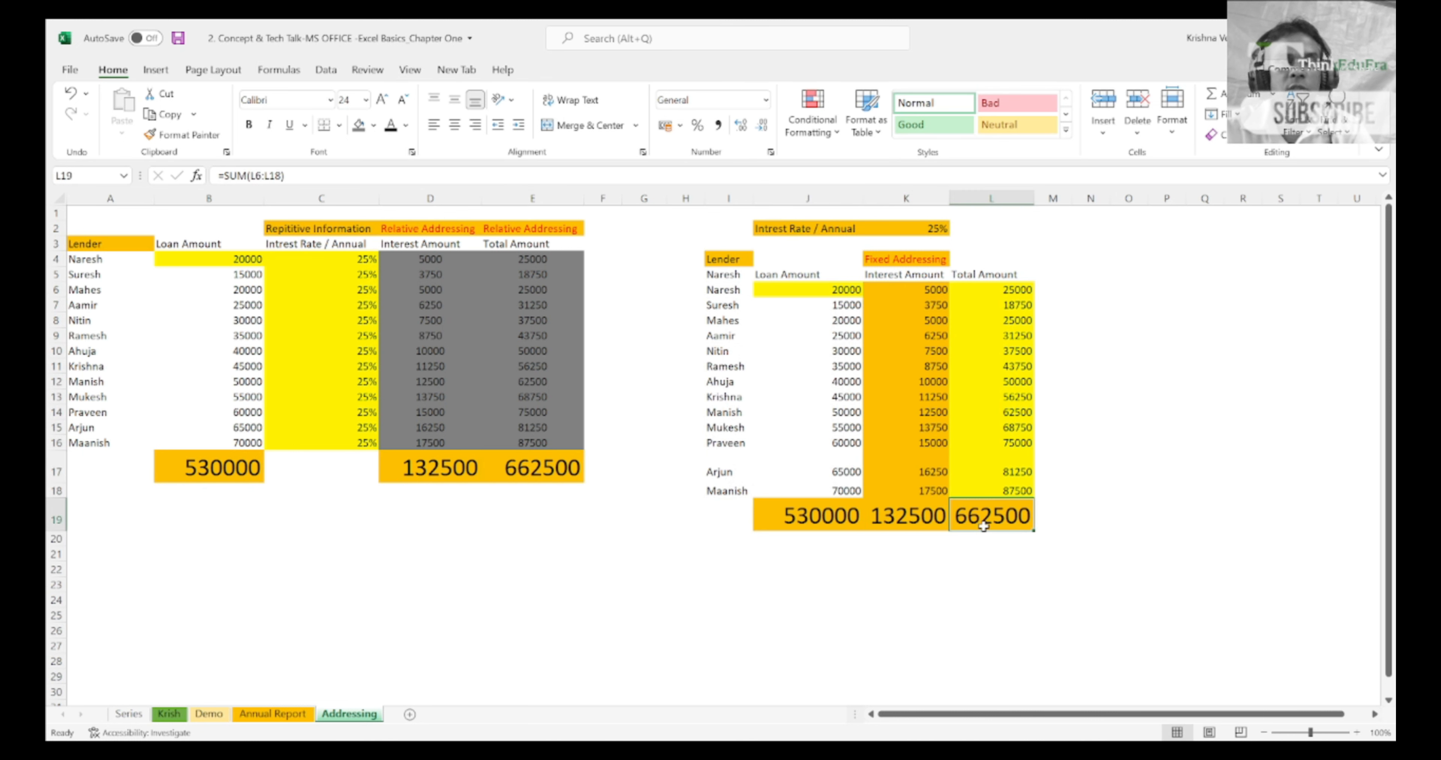
Step: Examine the row 5 cells of the fixed addressing table around the Loan Amount heading, finishing on J5
{"action": "left_click", "coordinate": [764, 284]}
{"action": "key", "text": "Up"}
{"action": "key", "text": "Left"}
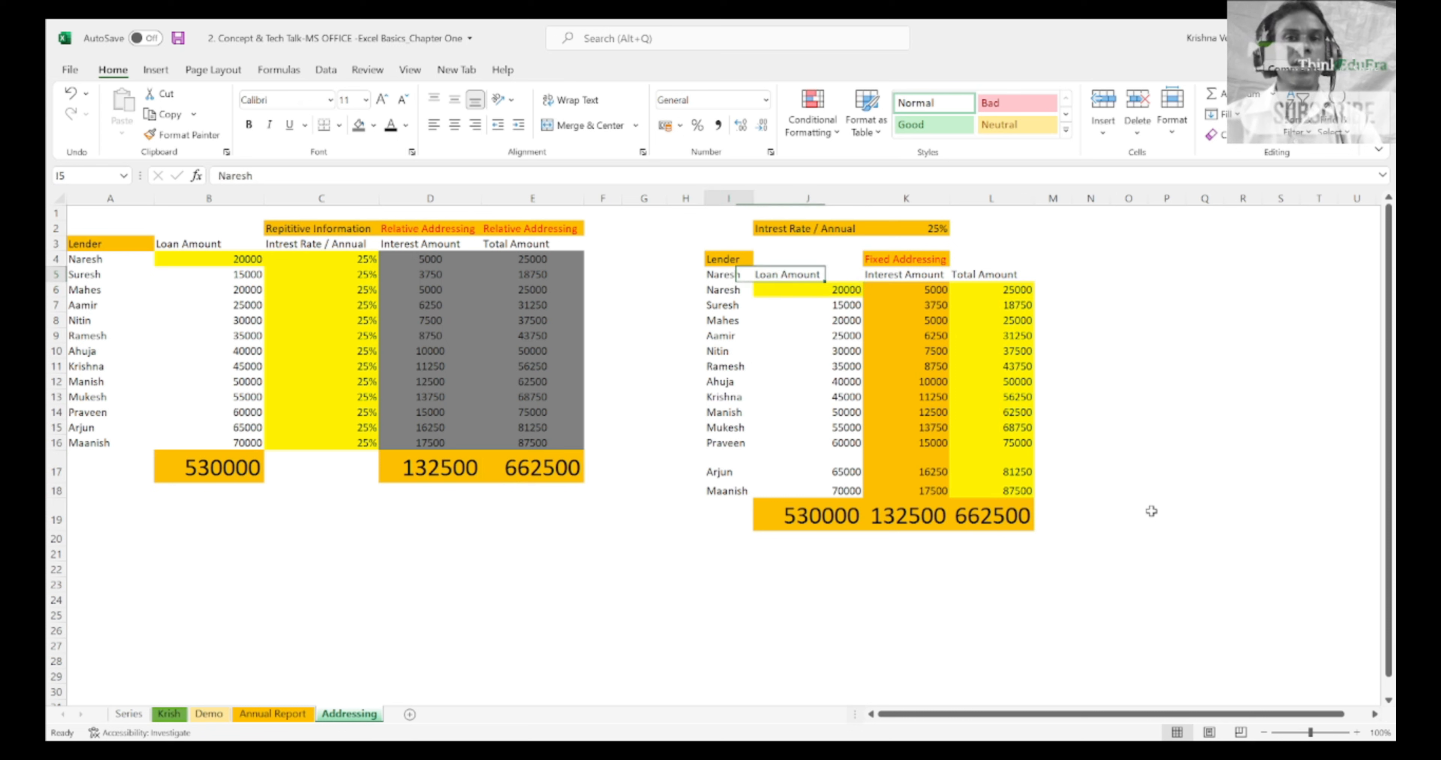
{"action": "key", "text": "Right"}
{"action": "key", "text": "Right"}
{"action": "key", "text": "Left"}
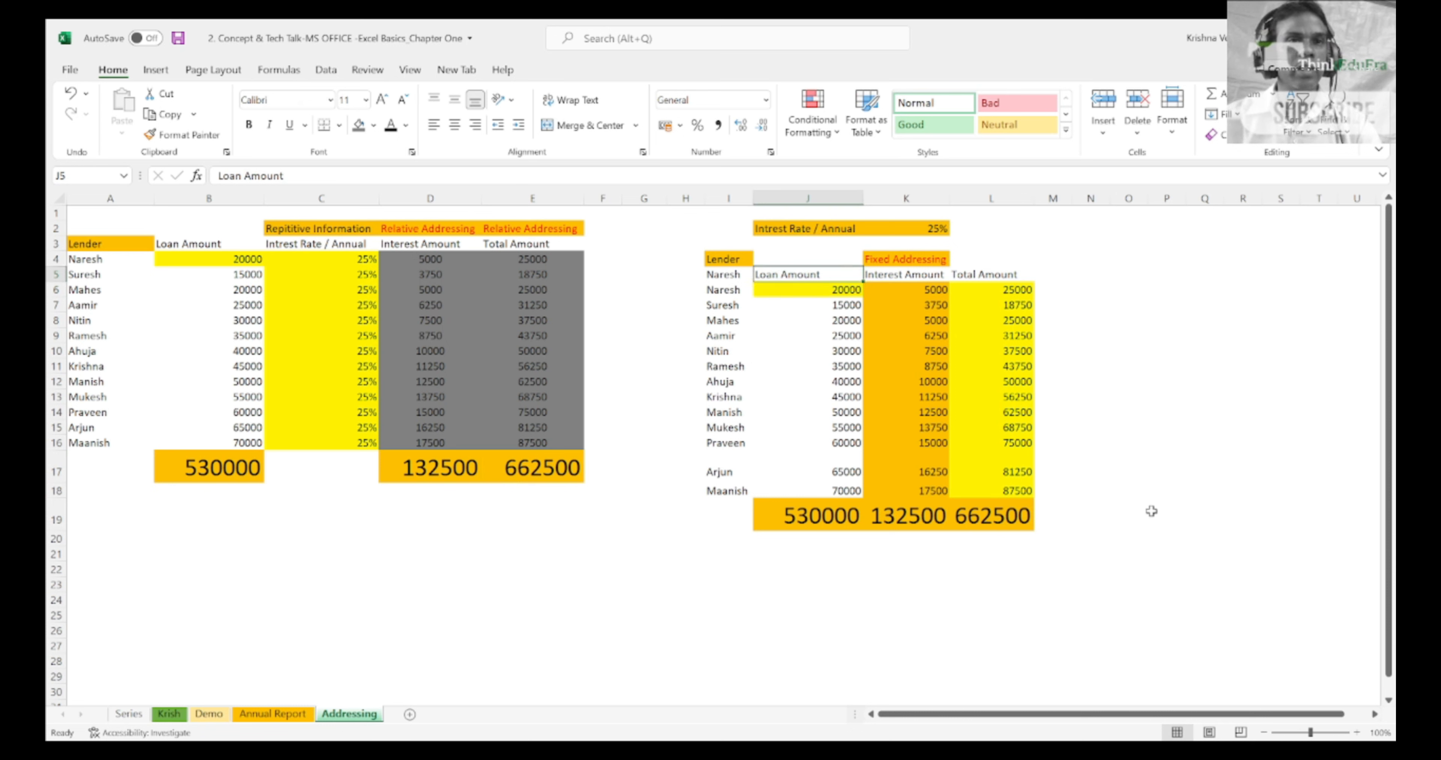
Step: Highlight the entire interest rate column C of the relative addressing table, and finish on C4
{"action": "key", "text": "Left"}
{"action": "key", "text": "Left"}
{"action": "key", "text": "Left"}
{"action": "key", "text": "Left"}
{"action": "key", "text": "Left"}
{"action": "key", "text": "Left"}
{"action": "key", "text": "Left"}
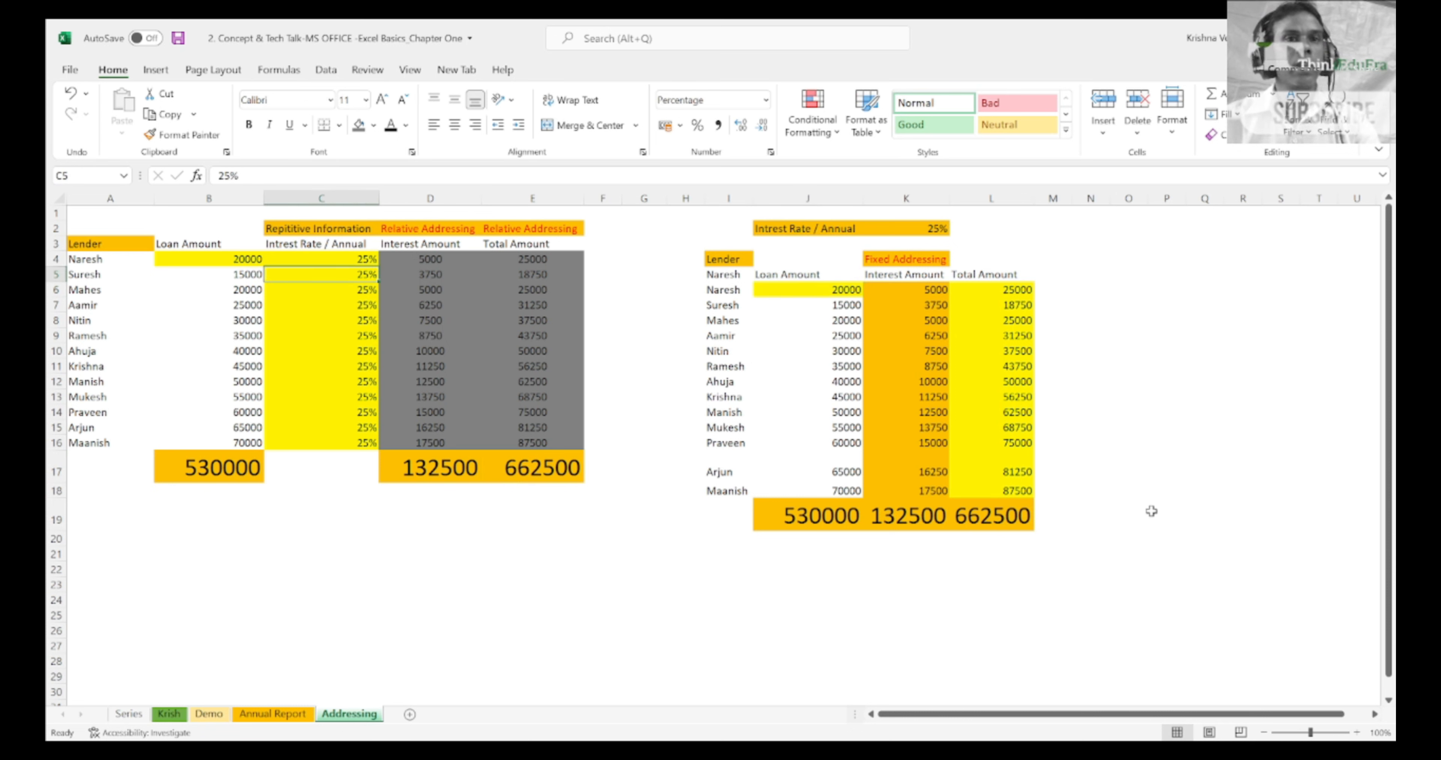
{"action": "left_click", "coordinate": [327, 196]}
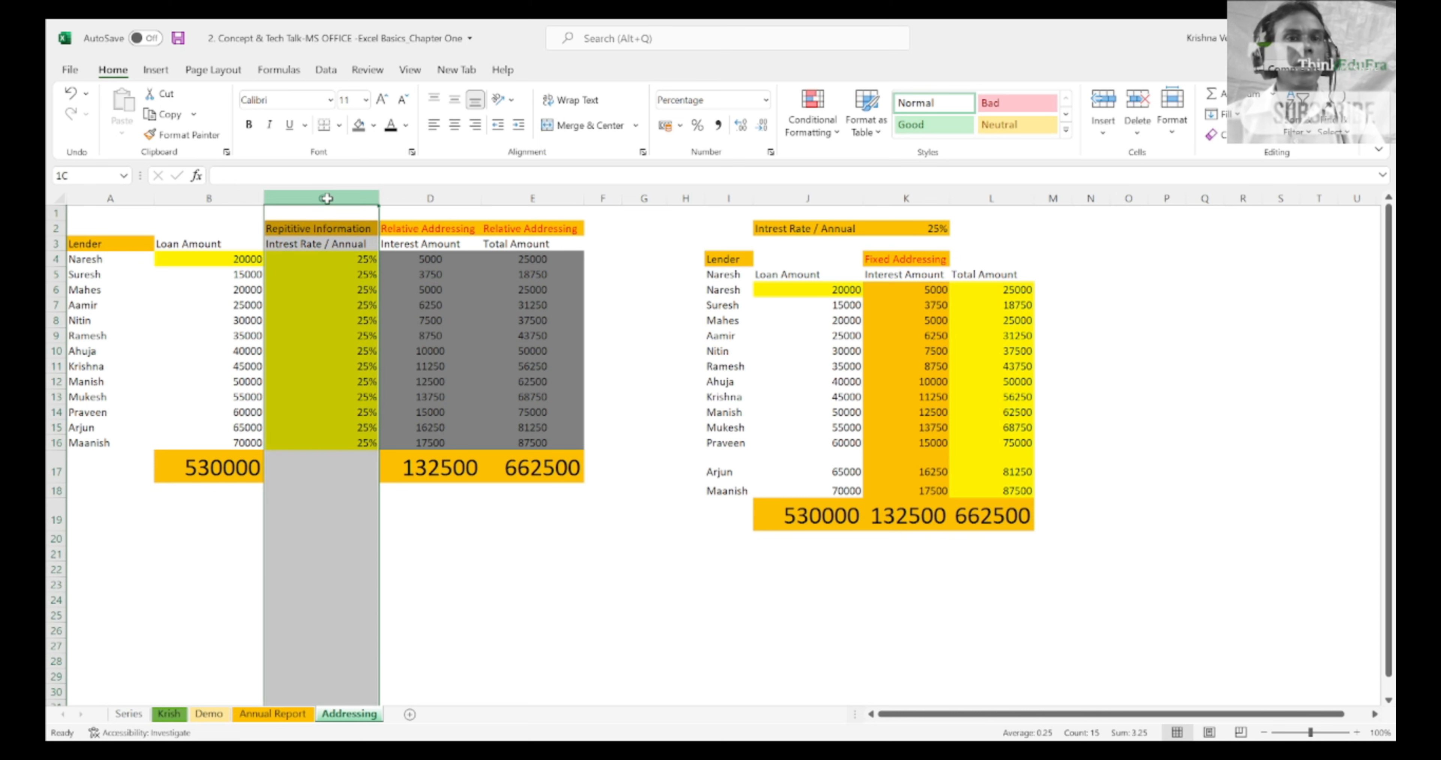
{"action": "left_click", "coordinate": [339, 263]}
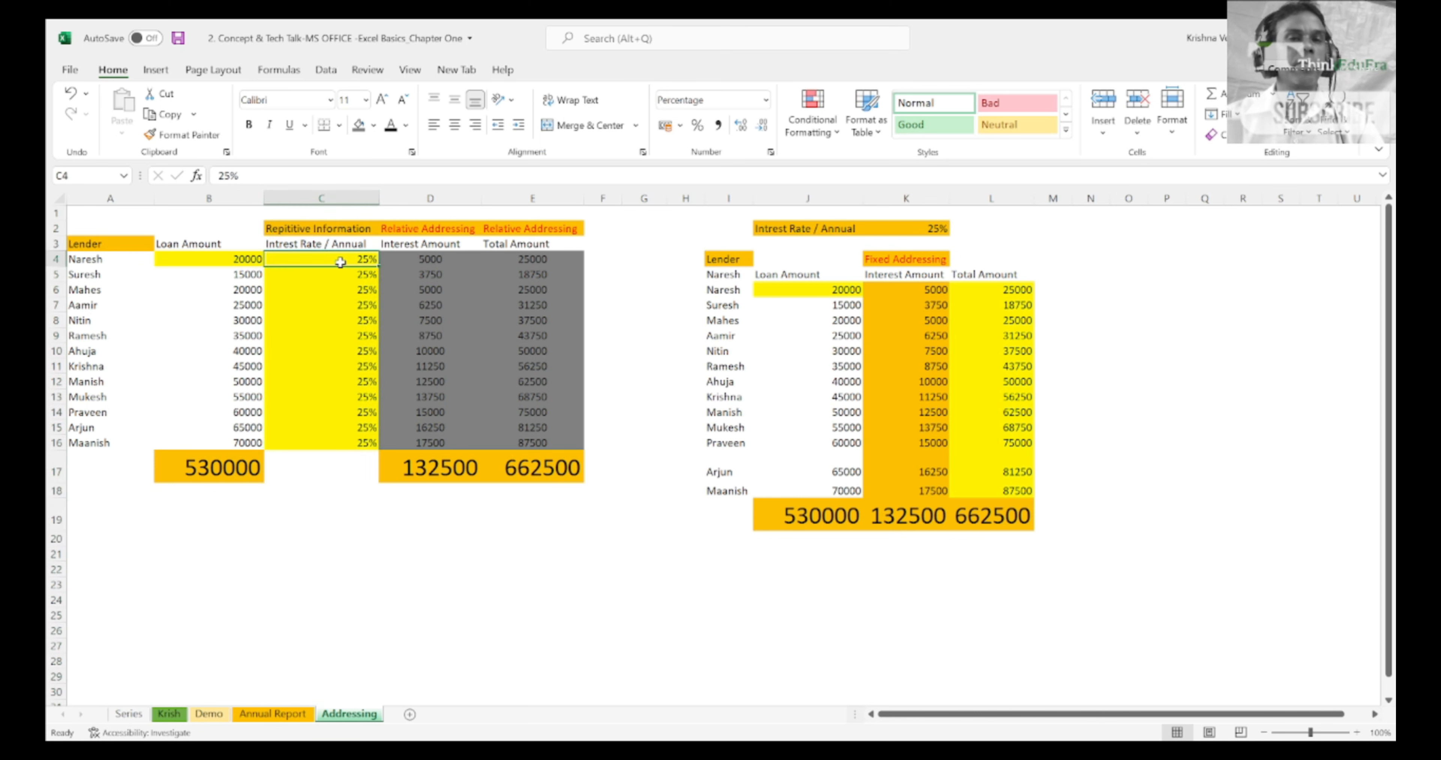
Step: Highlight the interest rate heading with the first rate in C3:C4, and the full set of rates in C4:C16
{"action": "key", "text": "Up"}
{"action": "key", "text": "shift+Down"}
{"action": "key", "text": "shift+Down"}
{"action": "key", "text": "shift+Down"}
{"action": "key", "text": "shift+Down"}
{"action": "key", "text": "shift+Down"}
{"action": "key", "text": "shift+Down"}
{"action": "key", "text": "shift+Down"}
{"action": "key", "text": "shift+Down"}
{"action": "key", "text": "shift+Down"}
{"action": "key", "text": "shift+Down"}
{"action": "key", "text": "shift+Down"}
{"action": "key", "text": "shift+Down"}
{"action": "key", "text": "shift+Down"}
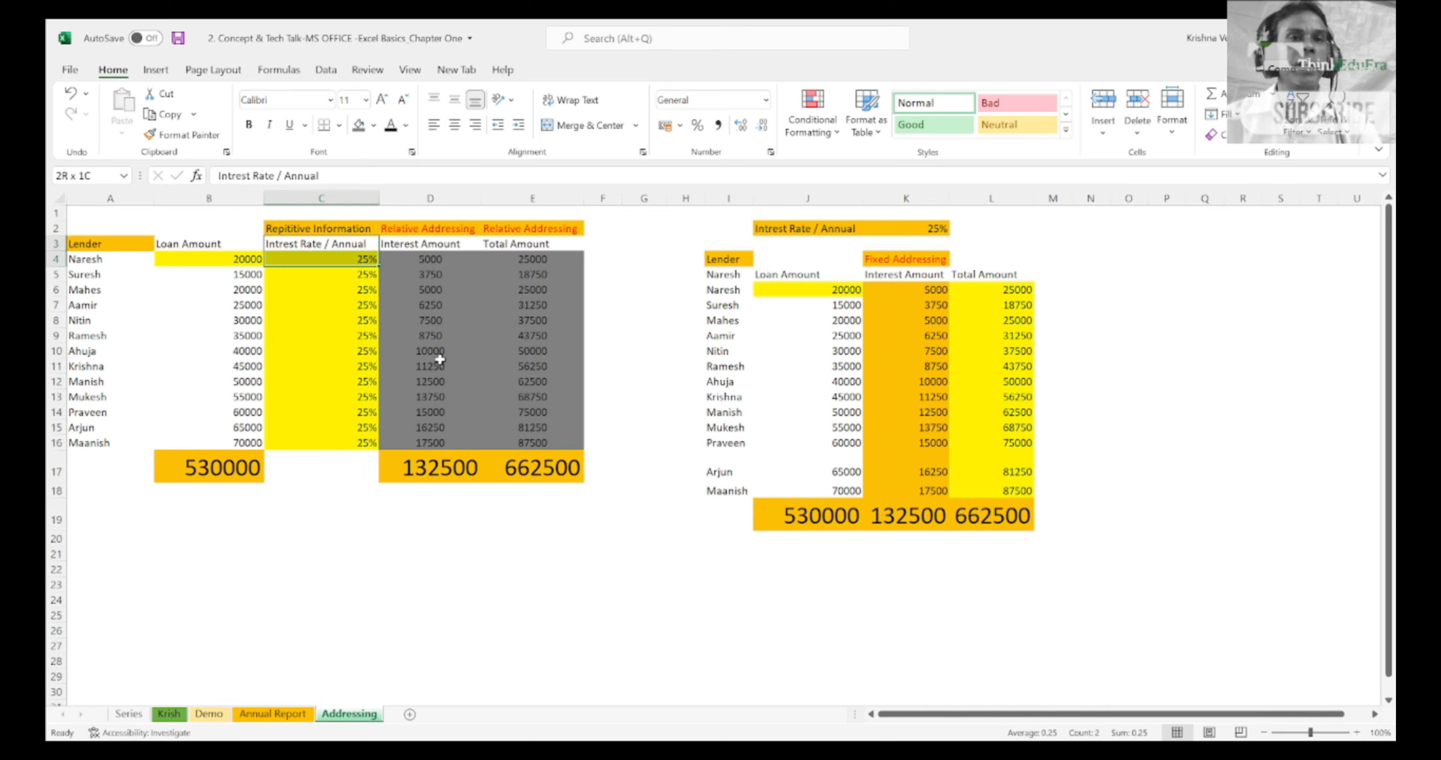
{"action": "key", "text": "Down"}
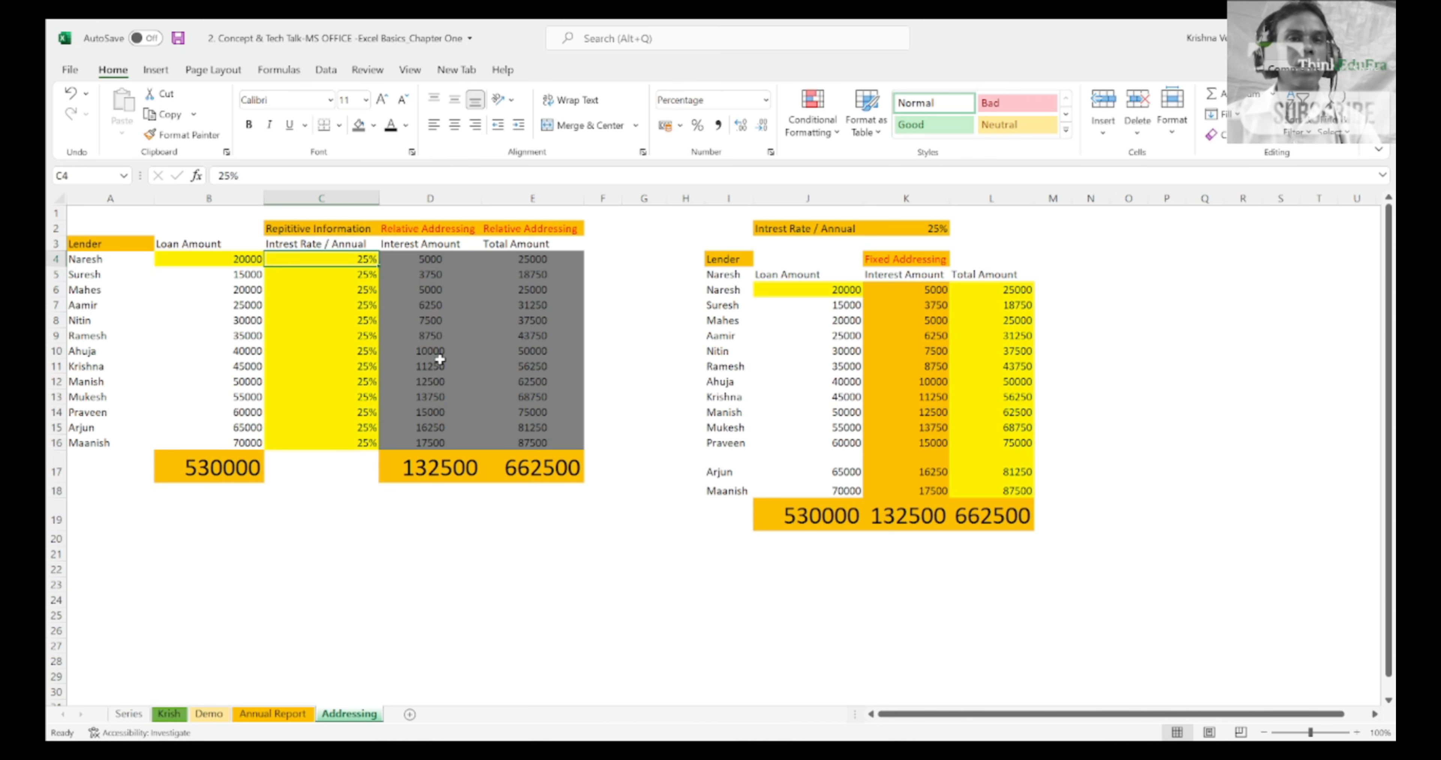
{"action": "key", "text": "shift+Down"}
{"action": "key", "text": "shift+Down"}
{"action": "key", "text": "shift+Down"}
{"action": "key", "text": "shift+Down"}
{"action": "key", "text": "shift+Down"}
{"action": "key", "text": "shift+Down"}
{"action": "key", "text": "shift+Down"}
{"action": "key", "text": "shift+Down"}
{"action": "key", "text": "shift+Down"}
{"action": "key", "text": "shift+Down"}
{"action": "key", "text": "shift+Down"}
{"action": "key", "text": "shift+Down"}
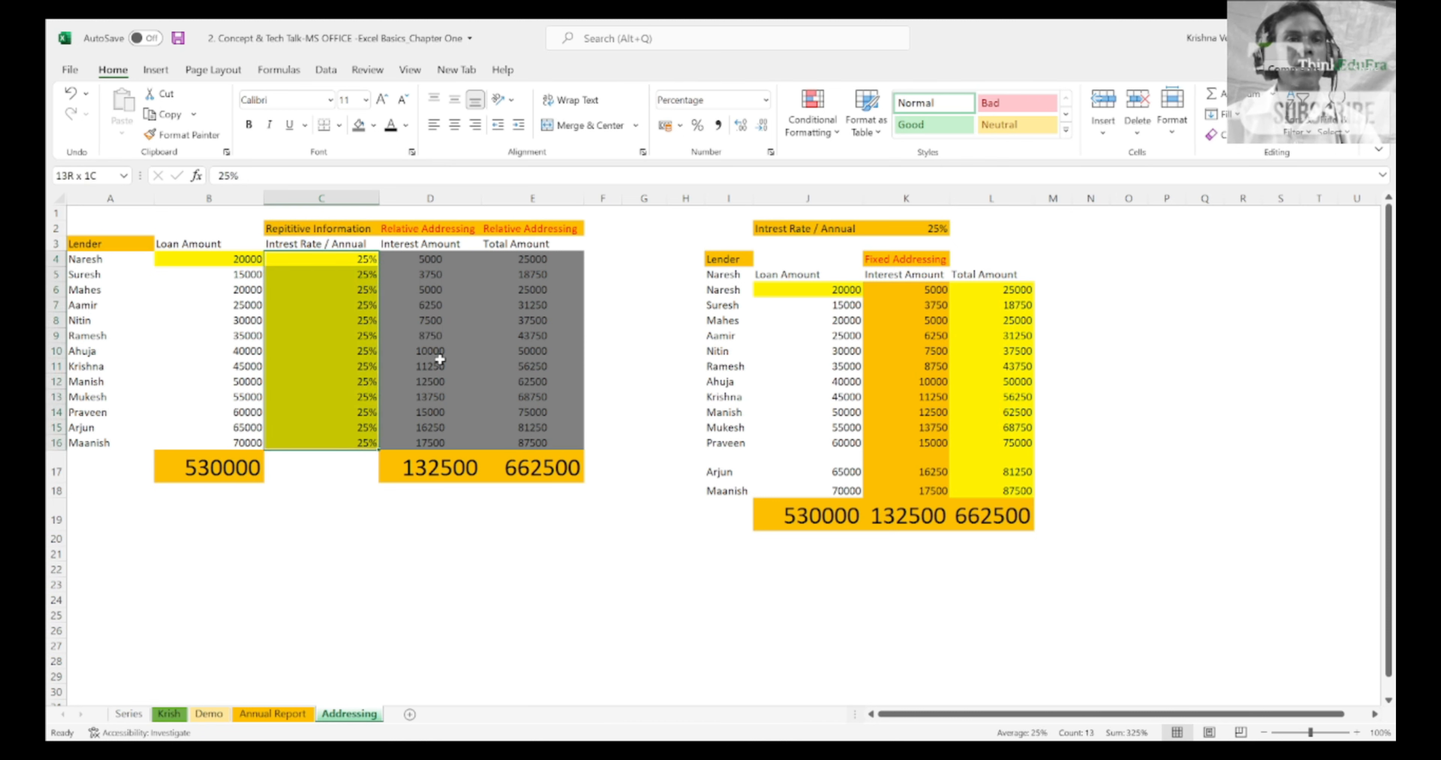
Step: Highlight the lender names downward from A4, extend the selection across the neighbouring columns, and finish on C4
{"action": "key", "text": "Left"}
{"action": "key", "text": "Left"}
{"action": "key", "text": "shift+Down"}
{"action": "key", "text": "shift+Down"}
{"action": "key", "text": "shift+Down"}
{"action": "key", "text": "shift+Down"}
{"action": "key", "text": "shift+Down"}
{"action": "key", "text": "shift+Down"}
{"action": "key", "text": "shift+Down"}
{"action": "key", "text": "shift+Down"}
{"action": "key", "text": "shift+Down"}
{"action": "key", "text": "shift+Down"}
{"action": "key", "text": "shift+Down"}
{"action": "key", "text": "shift+Down"}
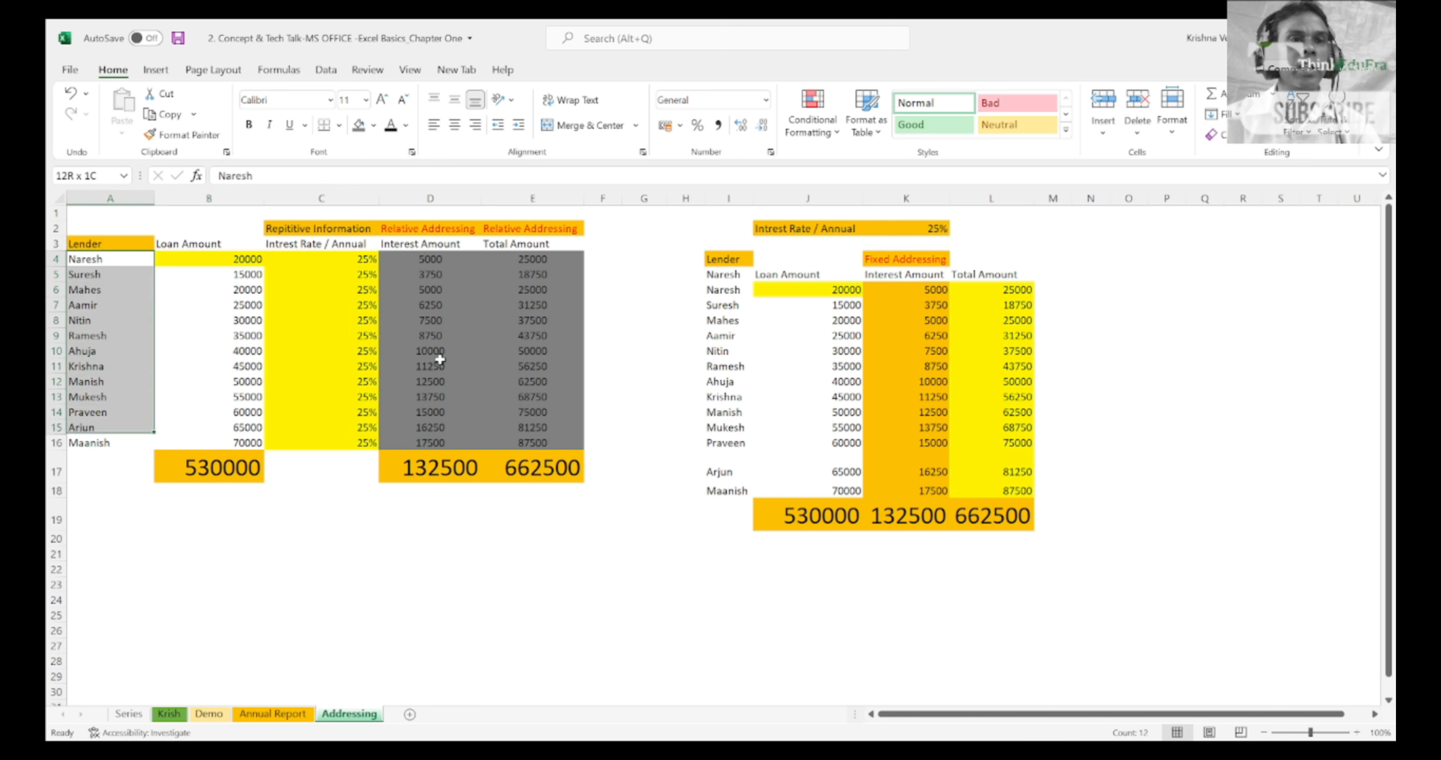
{"action": "key", "text": "shift+Right"}
{"action": "key", "text": "shift+Right"}
{"action": "key", "text": "Right"}
{"action": "key", "text": "Right"}
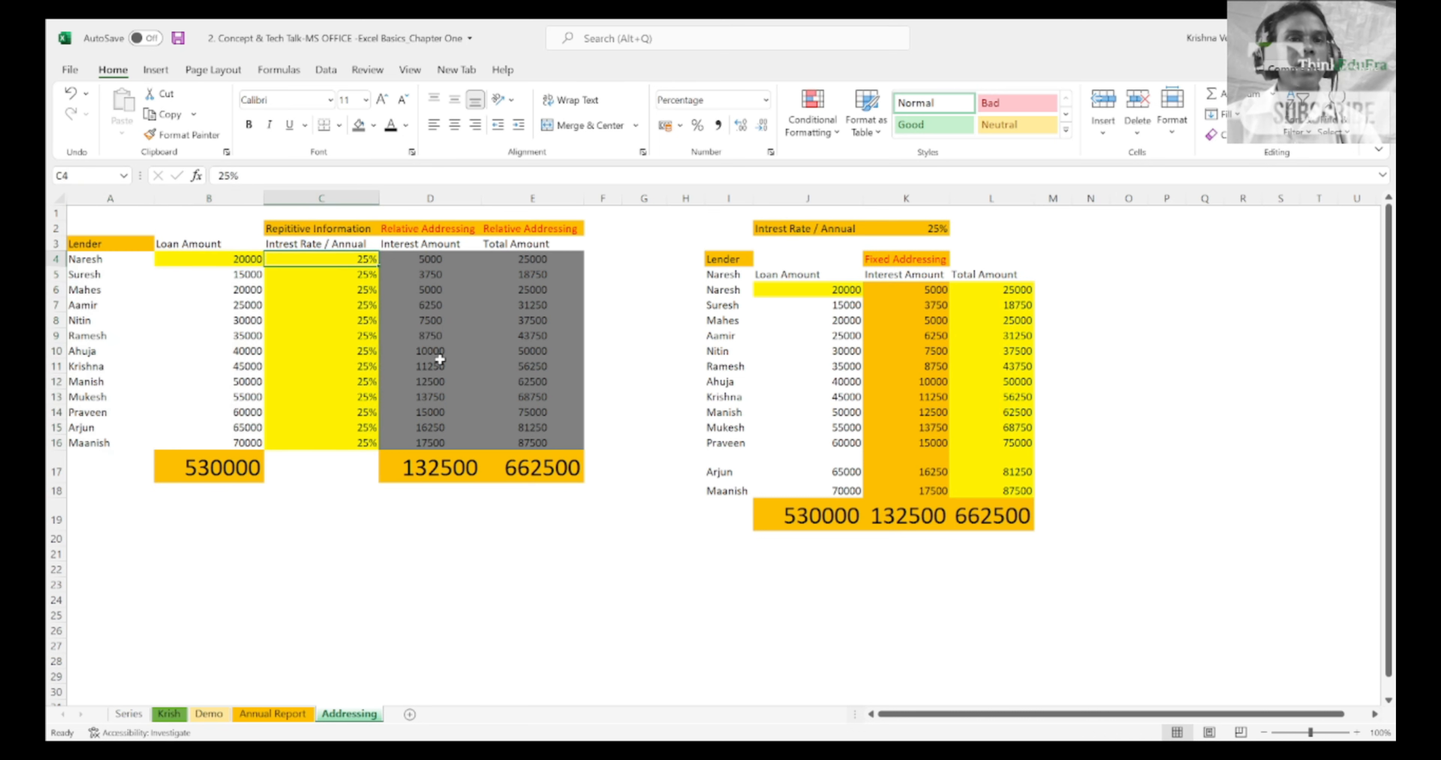
Step: Highlight the repeated rates from C4 to C16 again, and return to C4
{"action": "key", "text": "shift+Down"}
{"action": "key", "text": "shift+Down"}
{"action": "key", "text": "shift+Down"}
{"action": "key", "text": "shift+Down"}
{"action": "key", "text": "shift+Down"}
{"action": "key", "text": "shift+Down"}
{"action": "key", "text": "shift+Down"}
{"action": "key", "text": "shift+Down"}
{"action": "key", "text": "shift+Down"}
{"action": "key", "text": "shift+Down"}
{"action": "key", "text": "shift+Down"}
Step: Extend and shrink the highlight over the repeated interest rates below C4, and finish on C4
{"action": "key", "text": "shift+Down"}
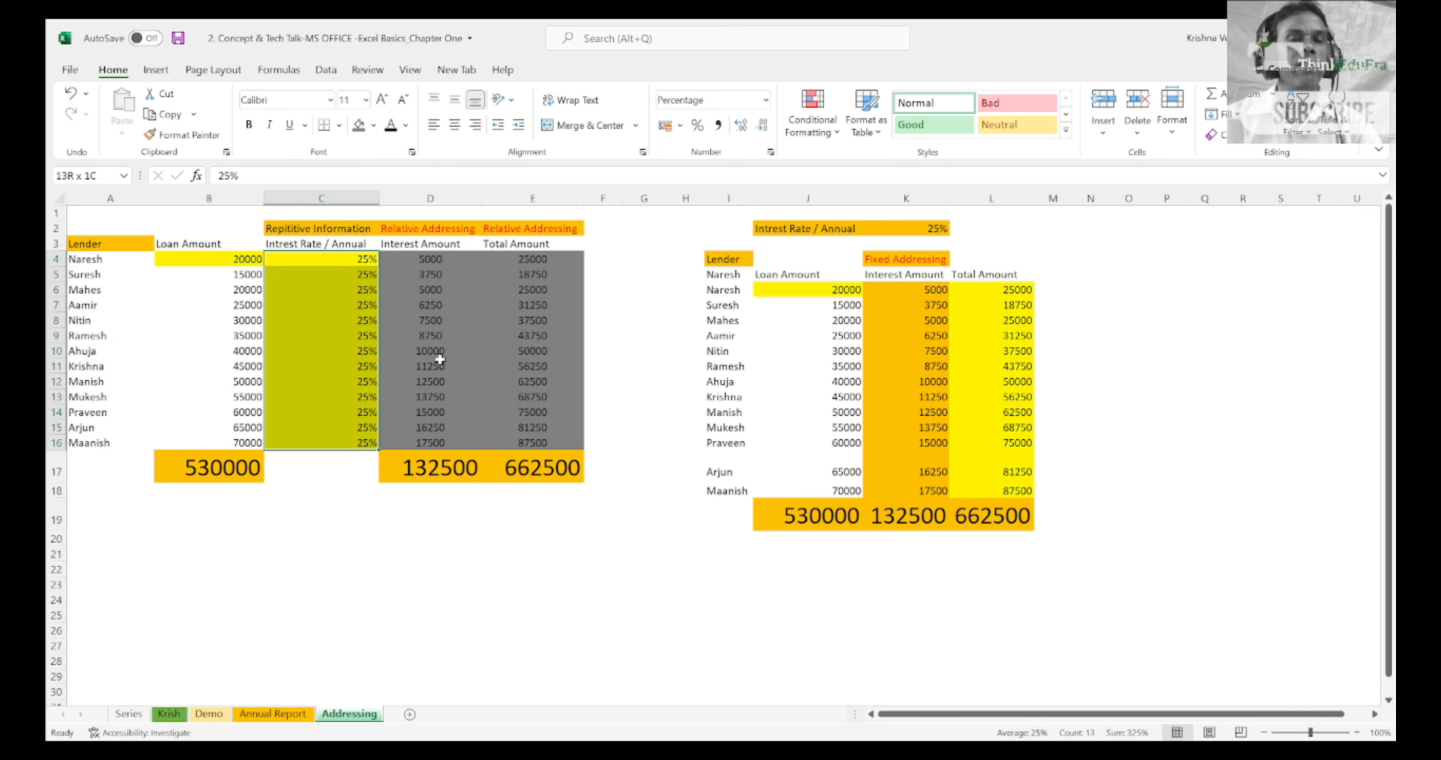
{"action": "key", "text": "Up"}
{"action": "key", "text": "Down"}
{"action": "key", "text": "shift+Down"}
{"action": "key", "text": "shift+Down"}
{"action": "key", "text": "shift+Down"}
{"action": "key", "text": "shift+Down"}
{"action": "key", "text": "shift+Down"}
{"action": "key", "text": "shift+Down"}
{"action": "key", "text": "shift+Down"}
{"action": "key", "text": "shift+Down"}
{"action": "key", "text": "shift+Down"}
{"action": "key", "text": "shift+Down"}
{"action": "key", "text": "shift+Down"}
{"action": "key", "text": "shift+Down"}
{"action": "key", "text": "Up"}
{"action": "key", "text": "Down"}
{"action": "key", "text": "shift+Down"}
{"action": "key", "text": "shift+Down"}
{"action": "key", "text": "shift+Down"}
{"action": "key", "text": "shift+Down"}
{"action": "key", "text": "shift+Down"}
{"action": "key", "text": "shift+Down"}
{"action": "key", "text": "shift+Down"}
{"action": "key", "text": "shift+Down"}
{"action": "key", "text": "shift+Down"}
{"action": "key", "text": "shift+Down"}
{"action": "key", "text": "shift+Down"}
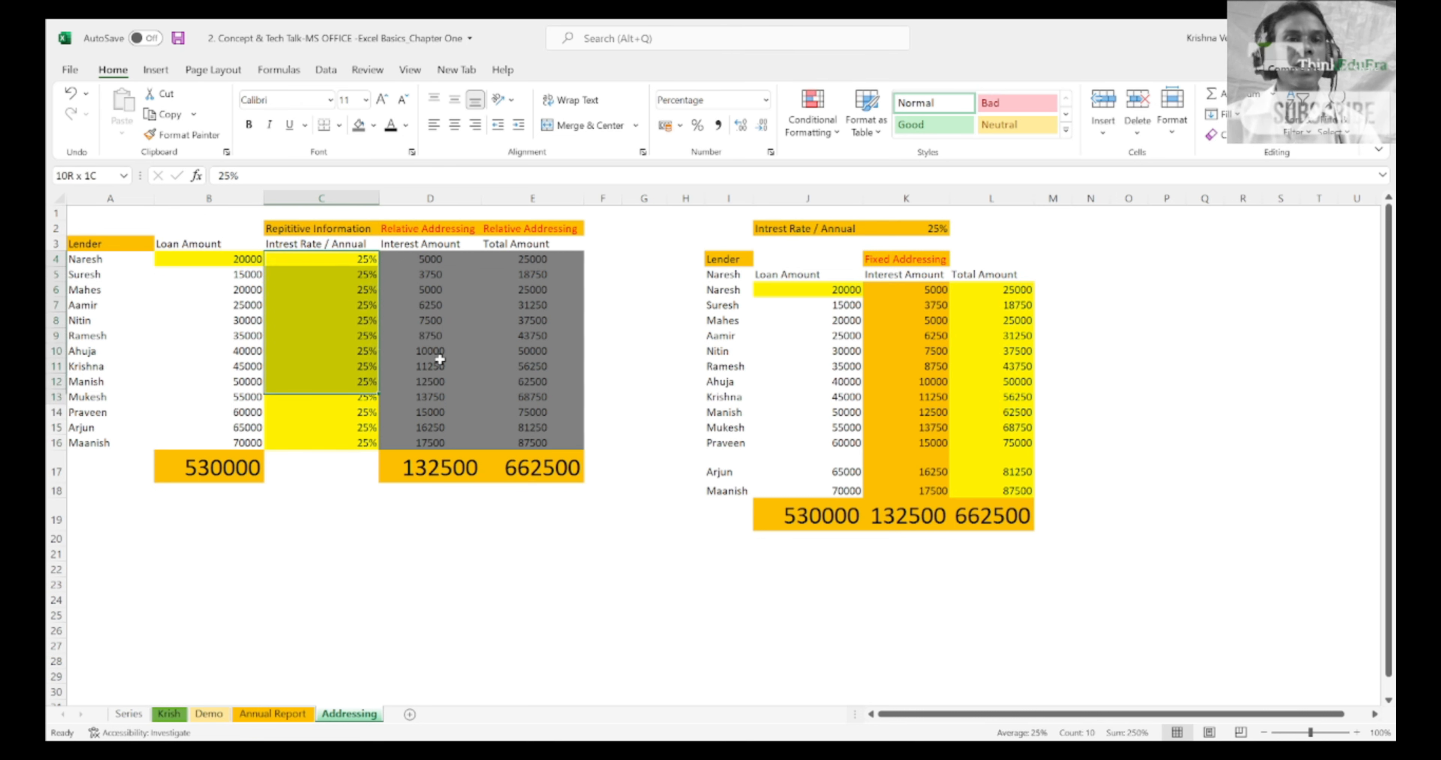
{"action": "key", "text": "shift+Down"}
{"action": "key", "text": "shift+Up"}
{"action": "key", "text": "shift+Up"}
{"action": "key", "text": "shift+Up"}
{"action": "key", "text": "shift+Up"}
{"action": "key", "text": "shift+Up"}
{"action": "key", "text": "shift+Up"}
{"action": "key", "text": "shift+Up"}
{"action": "key", "text": "shift+Up"}
{"action": "key", "text": "shift+Up"}
{"action": "key", "text": "shift+Up"}
{"action": "key", "text": "shift+Up"}
{"action": "key", "text": "shift+Up"}
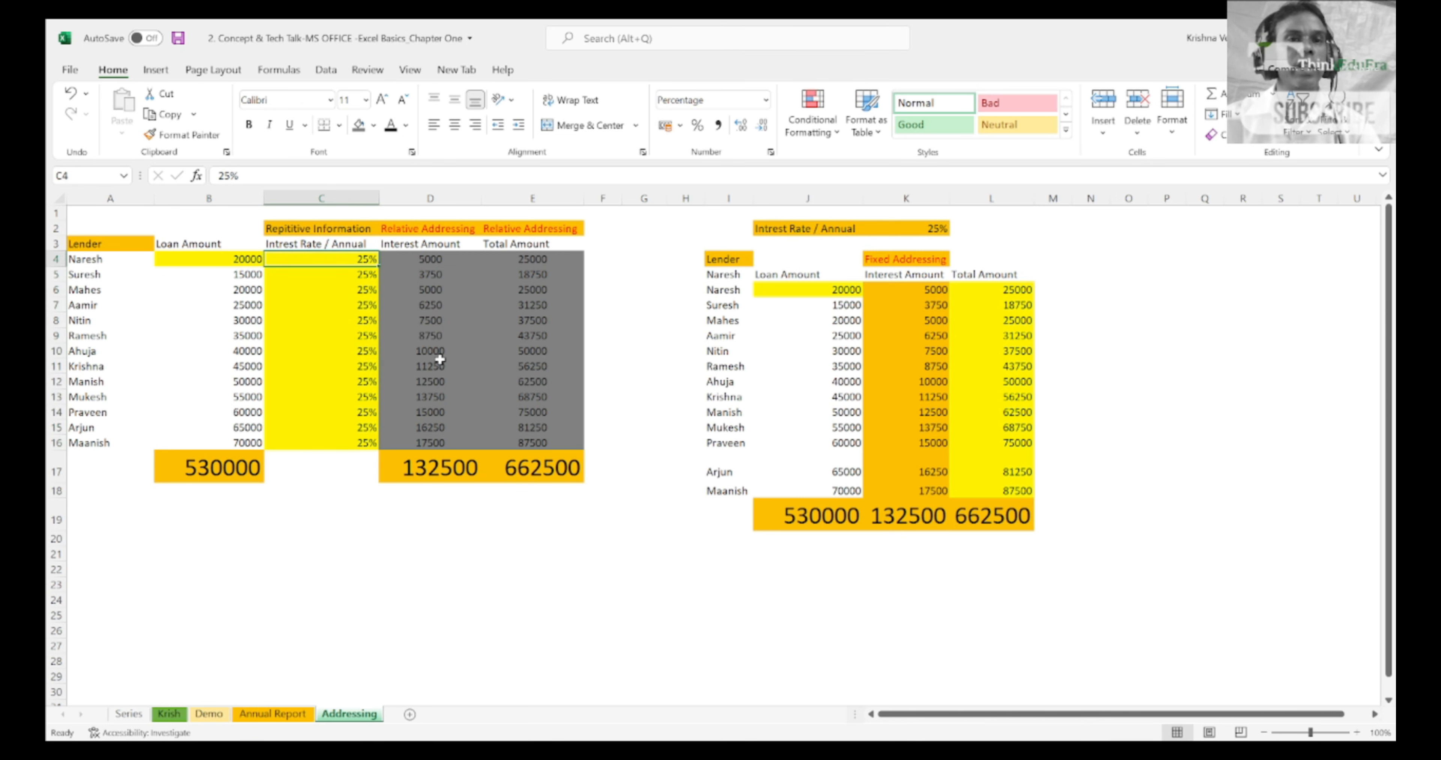
Step: Highlight the lender column I4:I18 in the fixed addressing table, and finish on K3
{"action": "key", "text": "Right"}
{"action": "key", "text": "Right"}
{"action": "key", "text": "Right"}
{"action": "key", "text": "Right"}
{"action": "key", "text": "Right"}
{"action": "key", "text": "Right"}
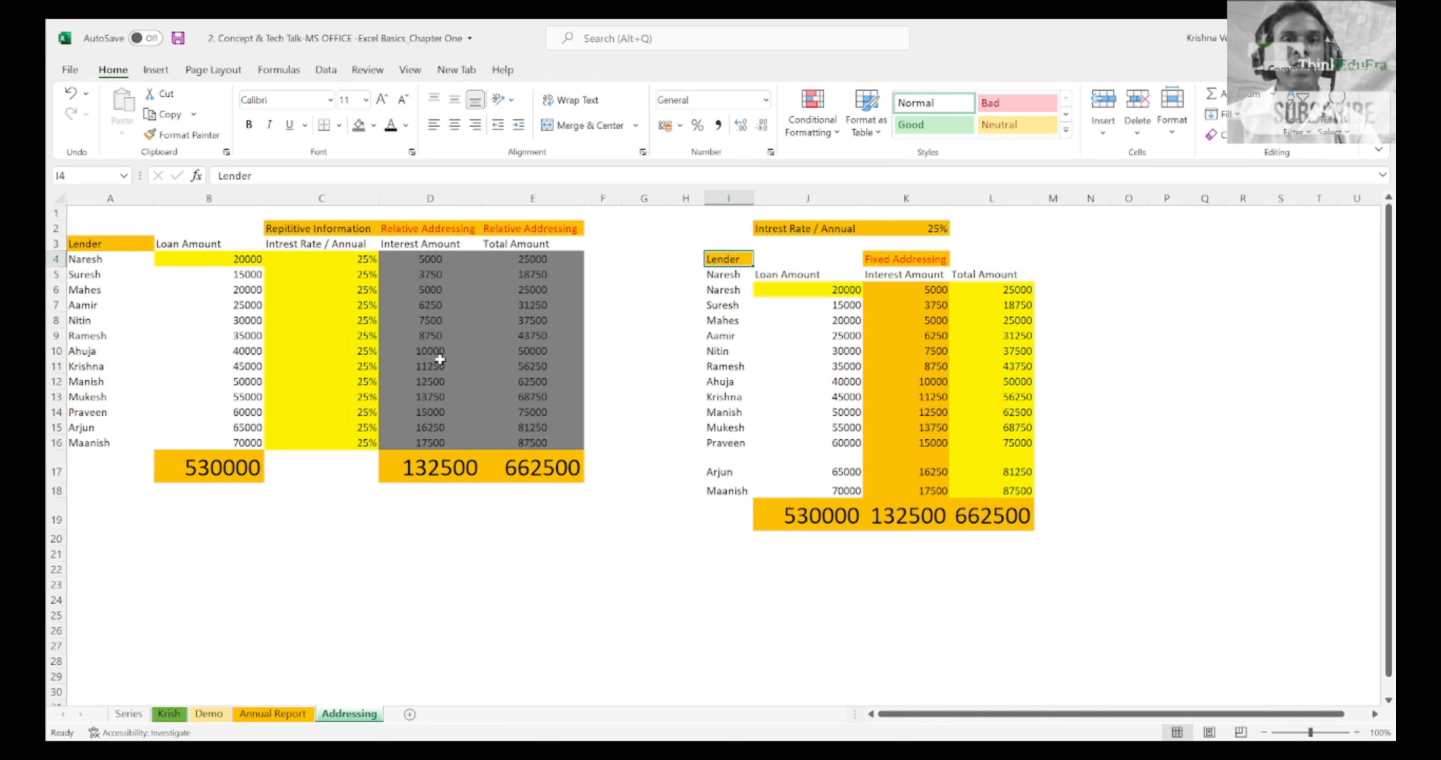
{"action": "key", "text": "shift+Down"}
{"action": "key", "text": "shift+Down"}
{"action": "key", "text": "shift+Down"}
{"action": "key", "text": "shift+Down"}
{"action": "key", "text": "shift+Down"}
{"action": "key", "text": "shift+Down"}
{"action": "key", "text": "shift+Down"}
{"action": "key", "text": "shift+Down"}
{"action": "key", "text": "shift+Down"}
{"action": "key", "text": "shift+Down"}
{"action": "key", "text": "shift+Down"}
{"action": "key", "text": "shift+Down"}
{"action": "key", "text": "shift+Down"}
{"action": "key", "text": "shift+Down"}
{"action": "key", "text": "shift+Down"}
{"action": "key", "text": "shift+Down"}
{"action": "key", "text": "shift+Up"}
{"action": "key", "text": "shift+Up"}
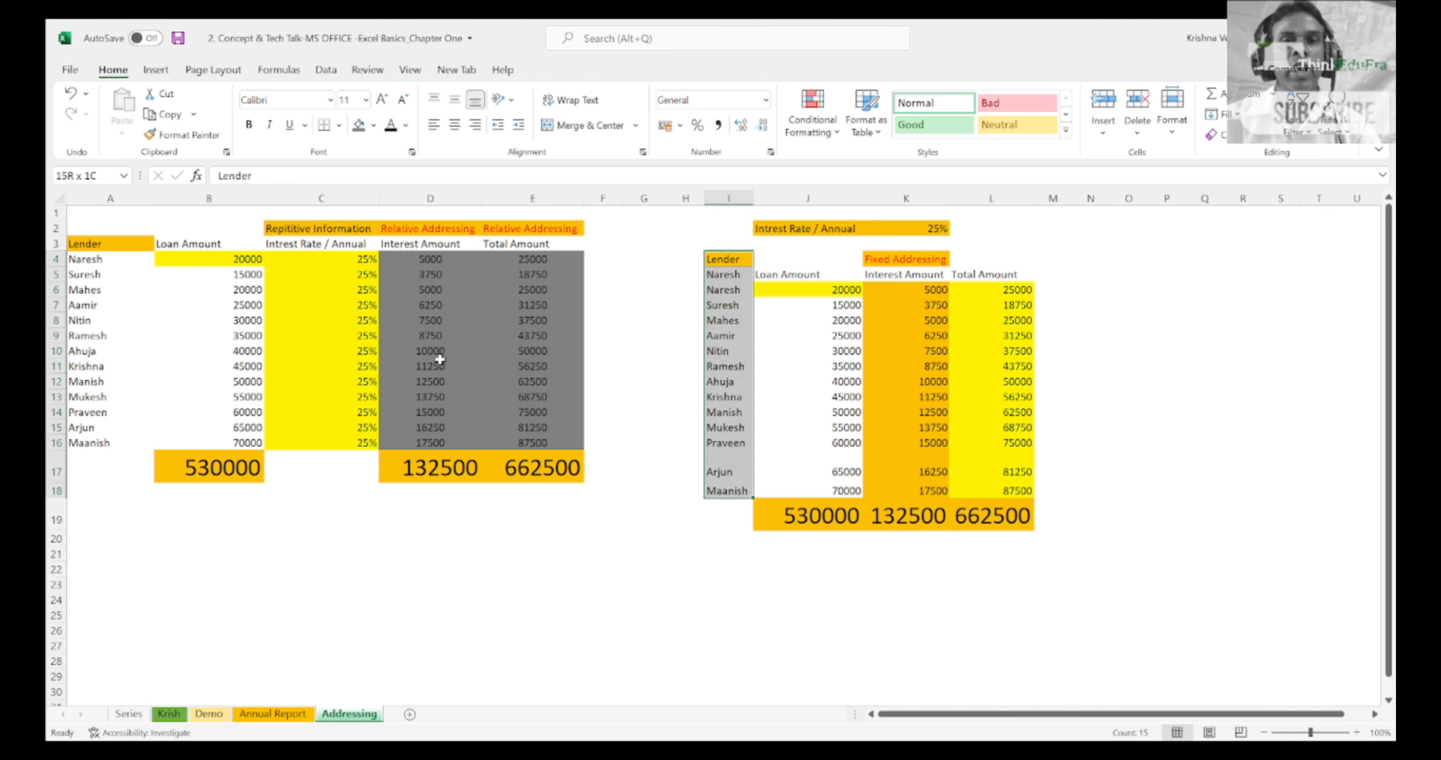
{"action": "key", "text": "shift+Right"}
{"action": "key", "text": "Right"}
{"action": "key", "text": "Right"}
{"action": "key", "text": "Up"}
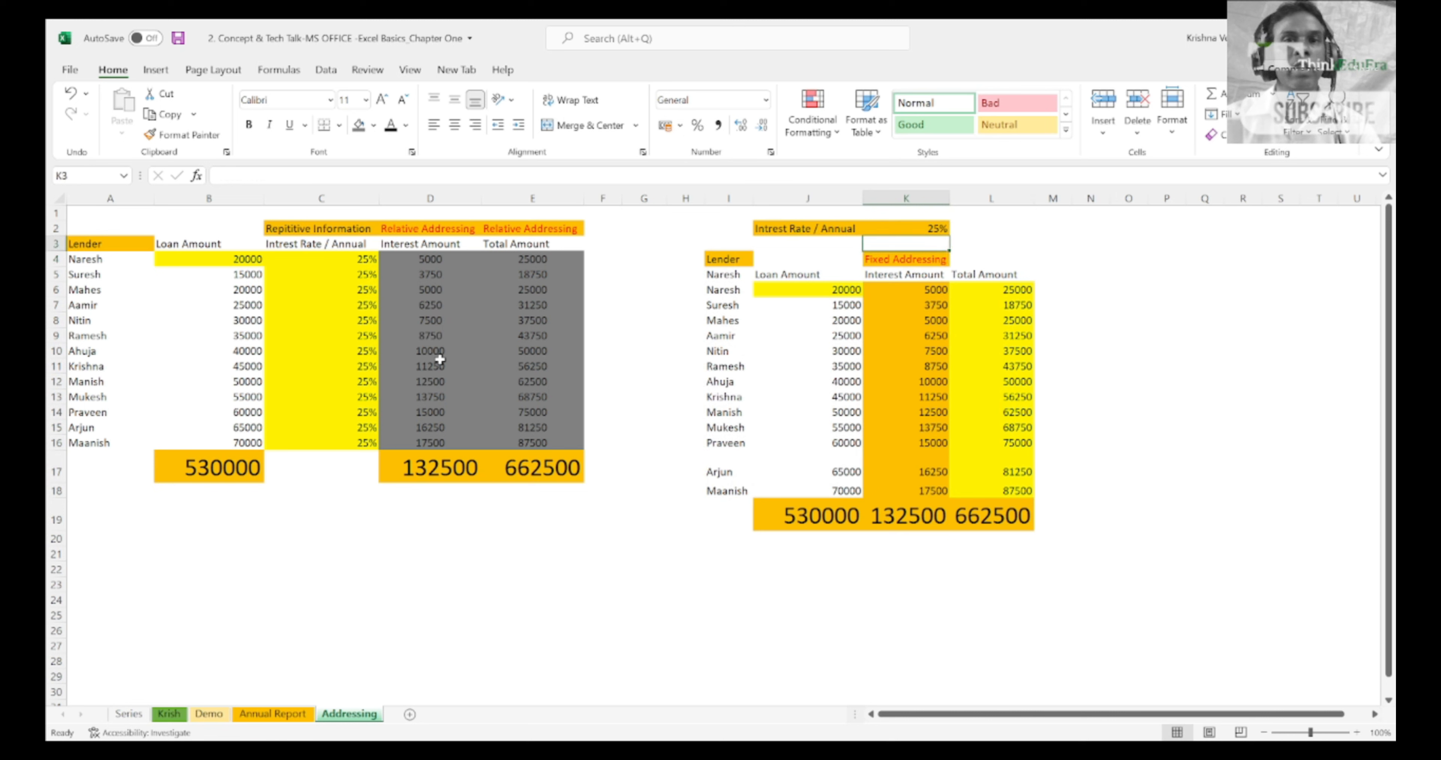
Step: Compare the interest amount heading D3 with the single fixed interest rate by highlighting J2:K2
{"action": "key", "text": "Left"}
{"action": "key", "text": "Left"}
{"action": "key", "text": "Left"}
{"action": "key", "text": "Left"}
{"action": "key", "text": "Left"}
{"action": "key", "text": "Left"}
{"action": "key", "text": "Left"}
{"action": "key", "text": "Left"}
{"action": "key", "text": "Right"}
{"action": "key", "text": "Right"}
{"action": "key", "text": "Right"}
{"action": "key", "text": "Right"}
{"action": "key", "text": "Right"}
{"action": "key", "text": "Right"}
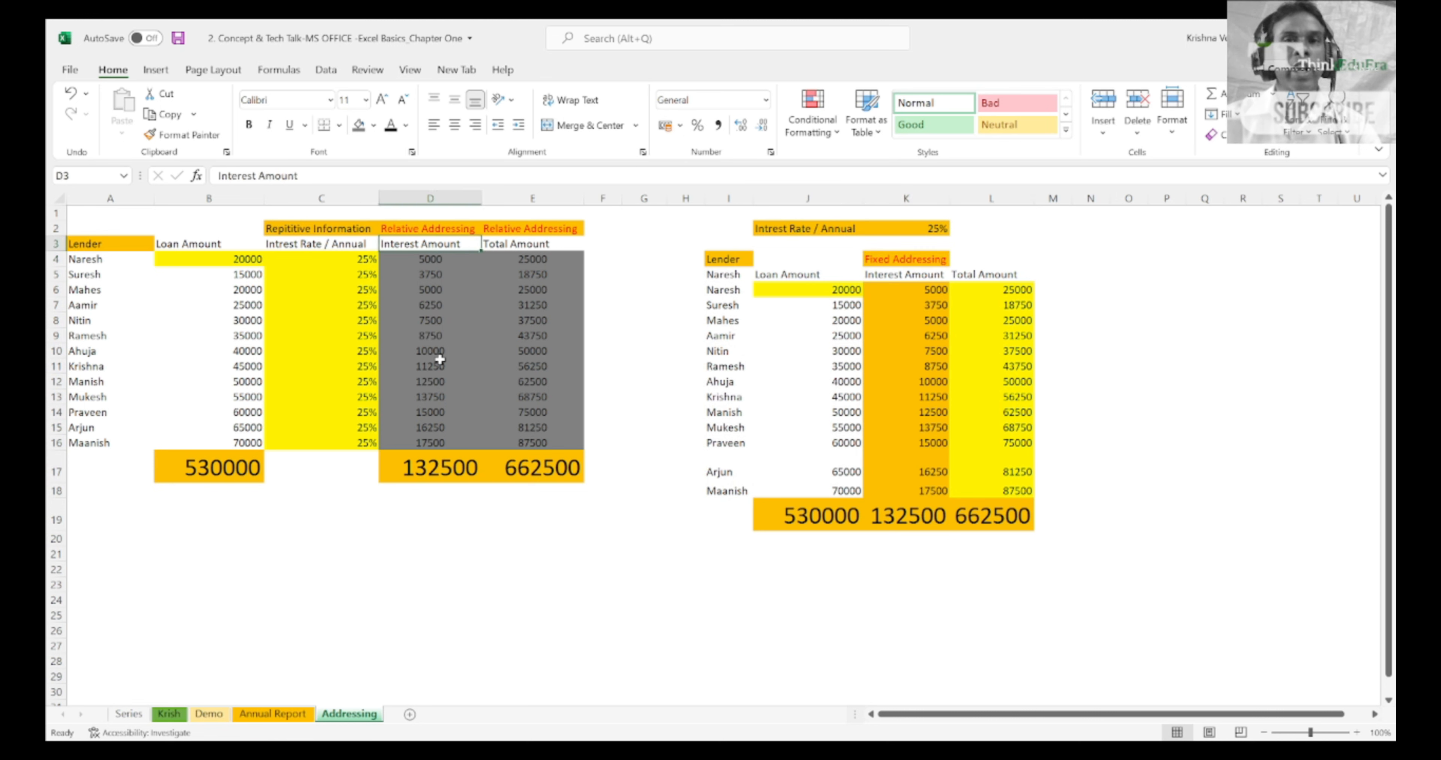
{"action": "key", "text": "Up"}
{"action": "key", "text": "Right"}
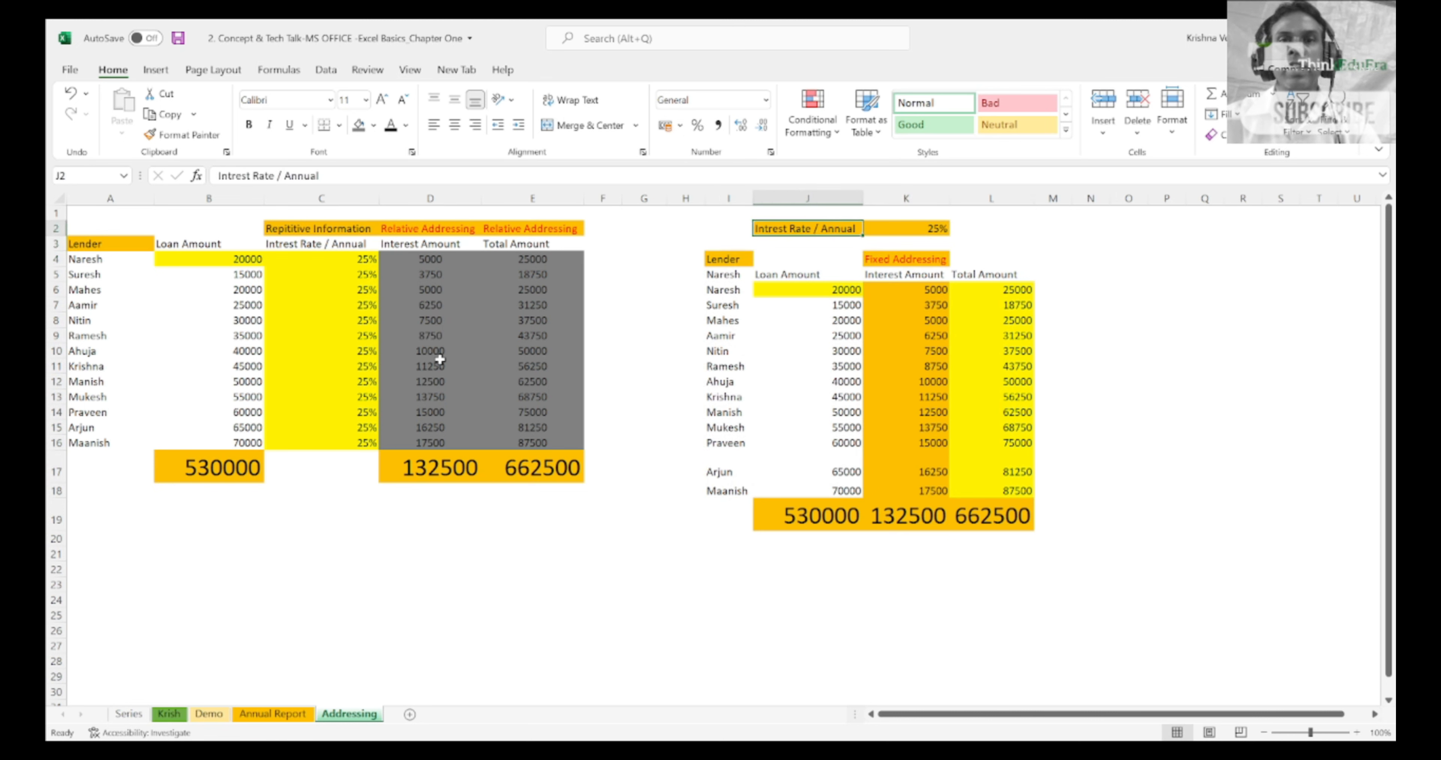
{"action": "key", "text": "shift+Right"}
Step: Clear the interest and total amounts in K6:L18 of the fixed addressing table, and return to K6
{"action": "key", "text": "Down"}
{"action": "key", "text": "Down"}
{"action": "key", "text": "Down"}
{"action": "key", "text": "Down"}
{"action": "key", "text": "Right"}
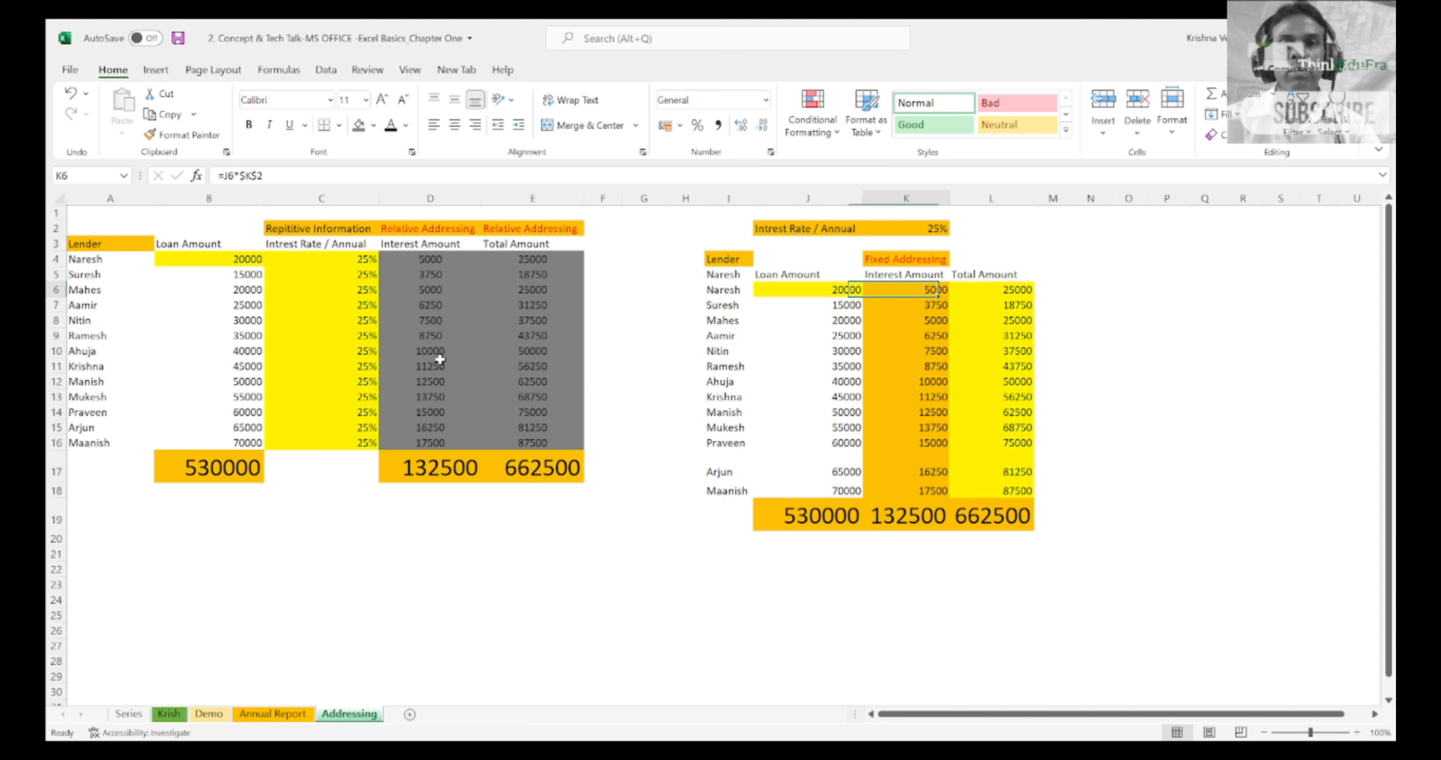
{"action": "key", "text": "shift+Right"}
{"action": "key", "text": "shift+Down"}
{"action": "key", "text": "shift+Down"}
{"action": "key", "text": "shift+Down"}
{"action": "key", "text": "shift+Down"}
{"action": "key", "text": "shift+Down"}
{"action": "key", "text": "shift+Down"}
{"action": "key", "text": "shift+Down"}
{"action": "key", "text": "shift+Down"}
{"action": "key", "text": "shift+Down"}
{"action": "key", "text": "shift+Down"}
{"action": "key", "text": "shift+Down"}
{"action": "key", "text": "shift+Down"}
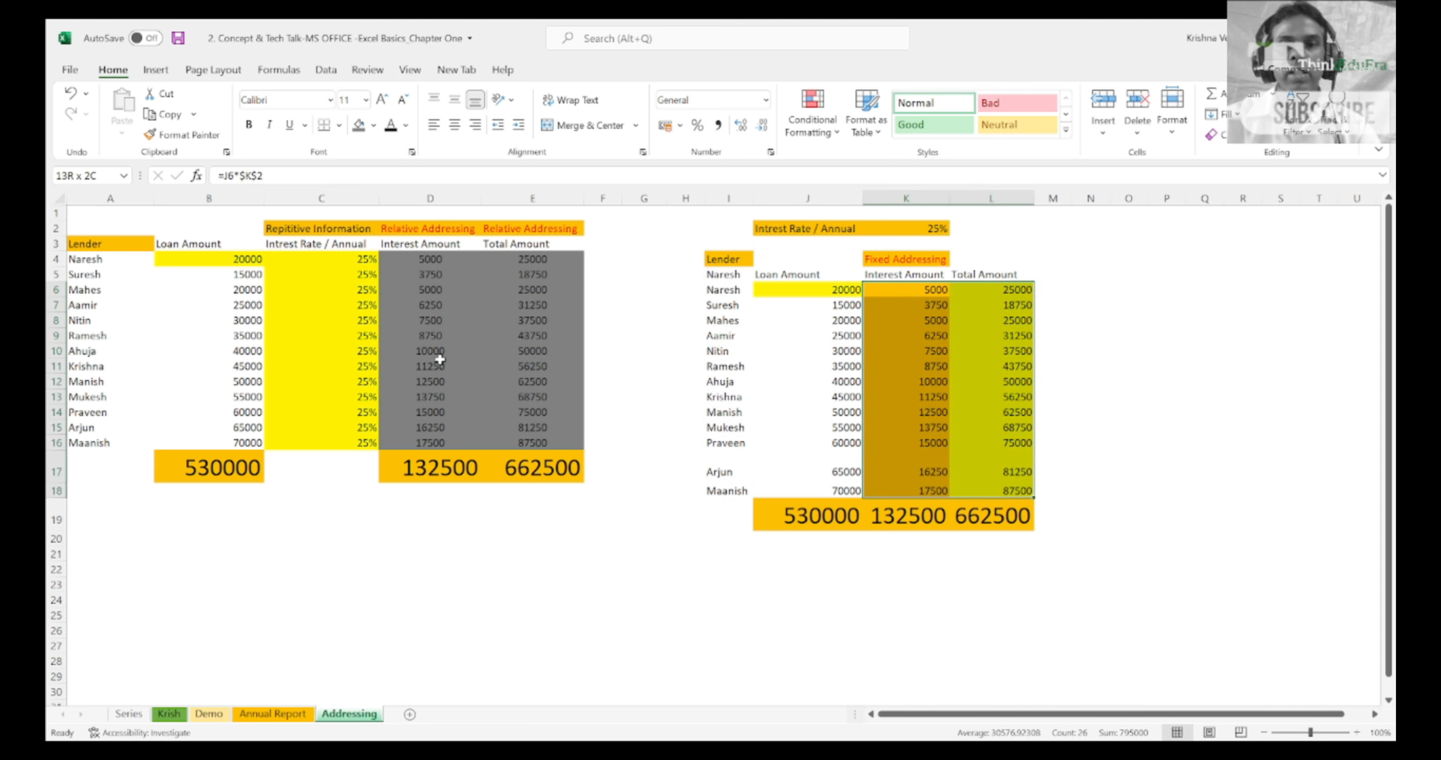
{"action": "key", "text": "Delete"}
{"action": "key", "text": "shift+Up"}
{"action": "key", "text": "shift+Up"}
{"action": "key", "text": "shift+Up"}
{"action": "key", "text": "shift+Up"}
{"action": "key", "text": "shift+Up"}
{"action": "key", "text": "shift+Up"}
{"action": "key", "text": "shift+Up"}
{"action": "key", "text": "shift+Up"}
{"action": "key", "text": "shift+Up"}
{"action": "key", "text": "shift+Up"}
{"action": "key", "text": "shift+Up"}
{"action": "key", "text": "shift+Up"}
{"action": "key", "text": "shift+Left"}
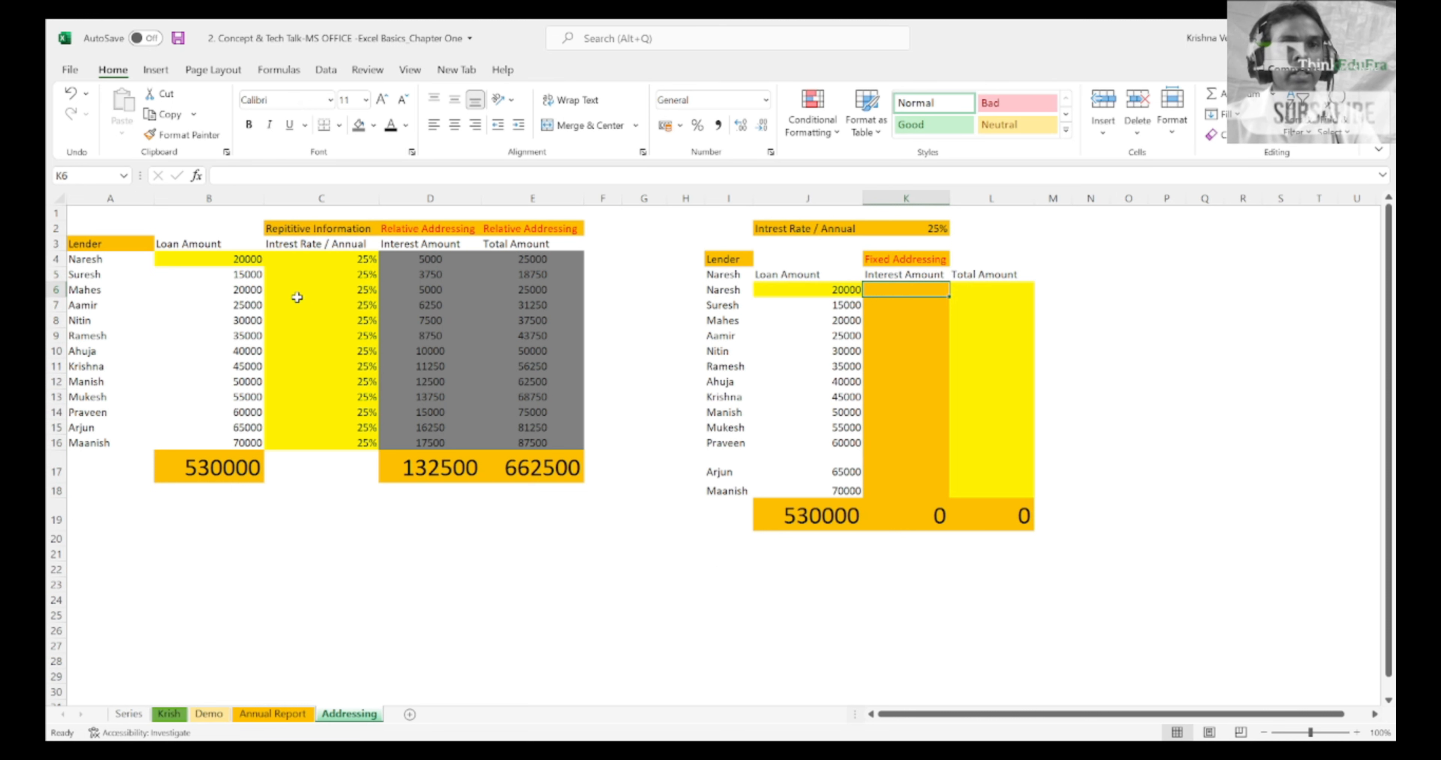
Step: Highlight the repeated rate column C and the fixed table's loan amounts from J6 downward, and finish on K6
{"action": "left_click", "coordinate": [330, 193]}
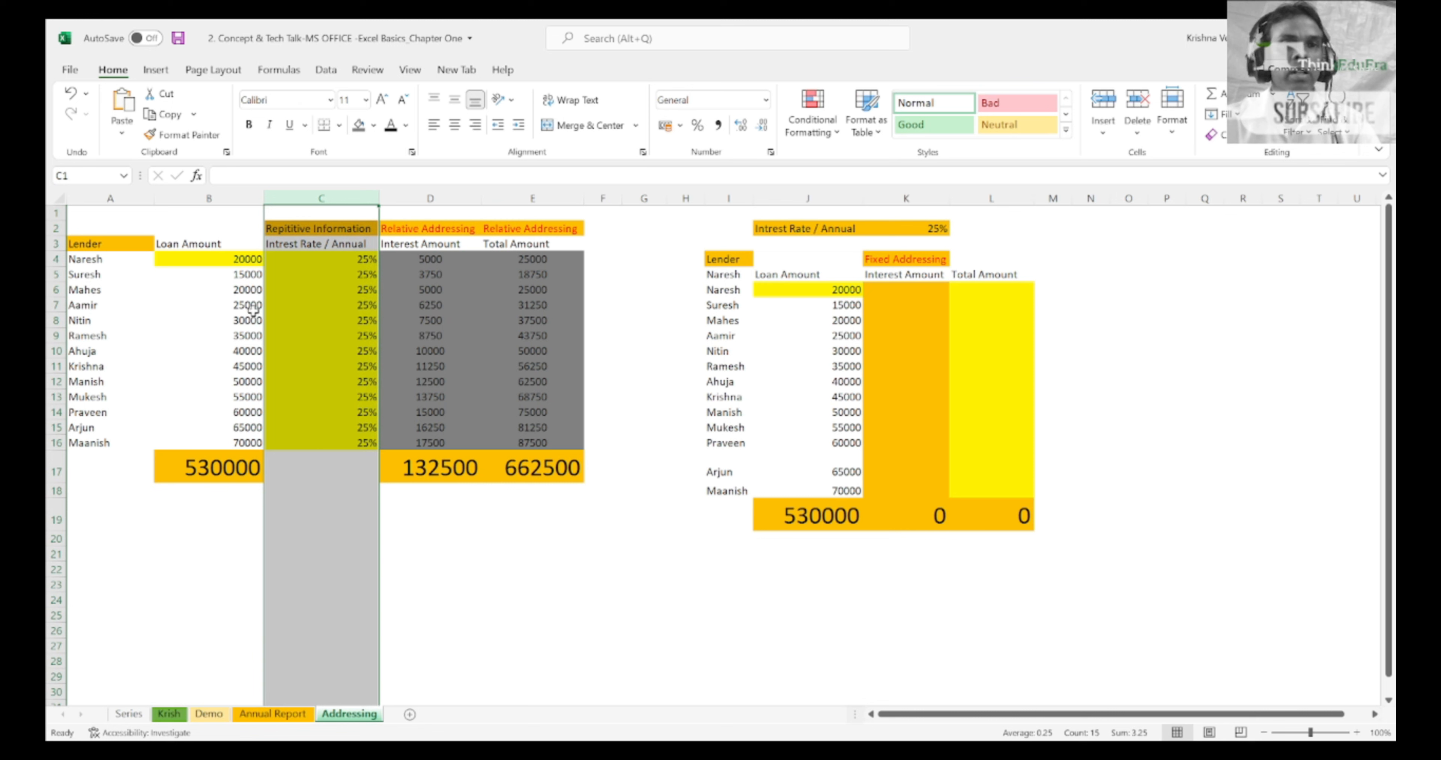
{"action": "left_click", "coordinate": [886, 306]}
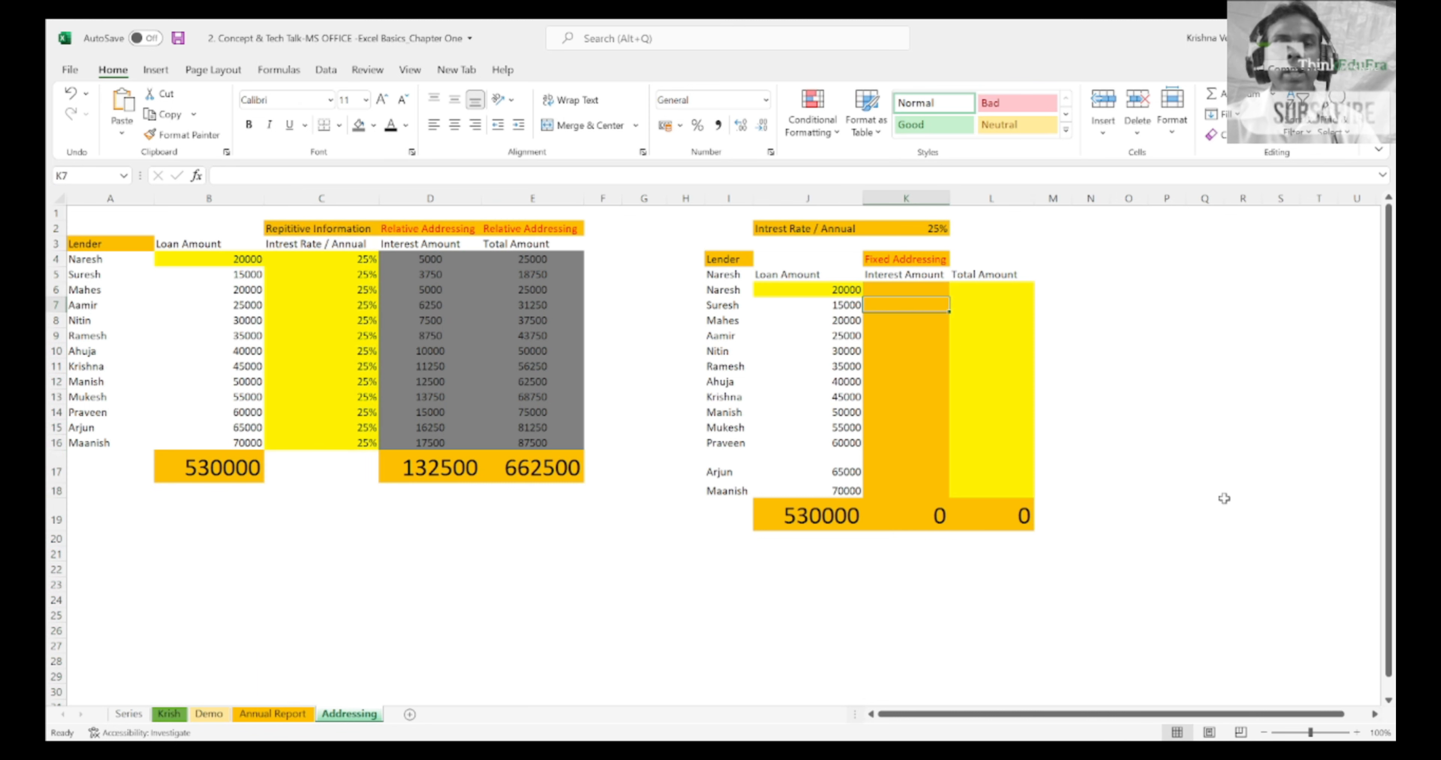
{"action": "key", "text": "Up"}
{"action": "key", "text": "Left"}
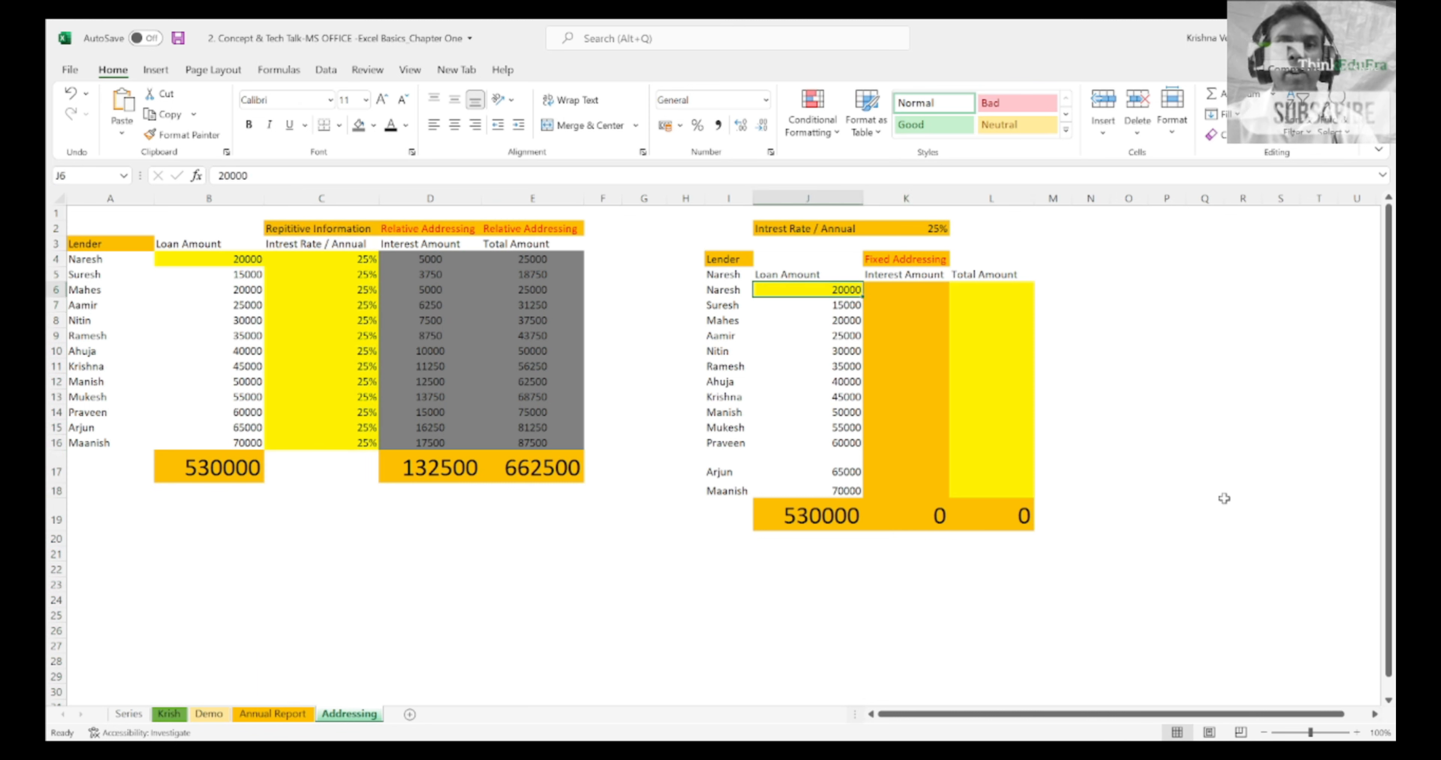
{"action": "key", "text": "shift+Down"}
{"action": "key", "text": "shift+Down"}
{"action": "key", "text": "shift+Down"}
{"action": "key", "text": "shift+Down"}
{"action": "key", "text": "shift+Down"}
{"action": "key", "text": "shift+Down"}
{"action": "key", "text": "shift+Down"}
{"action": "key", "text": "shift+Down"}
{"action": "key", "text": "shift+Down"}
{"action": "key", "text": "shift+Down"}
{"action": "key", "text": "shift+Down"}
{"action": "key", "text": "shift+Down"}
{"action": "key", "text": "Right"}
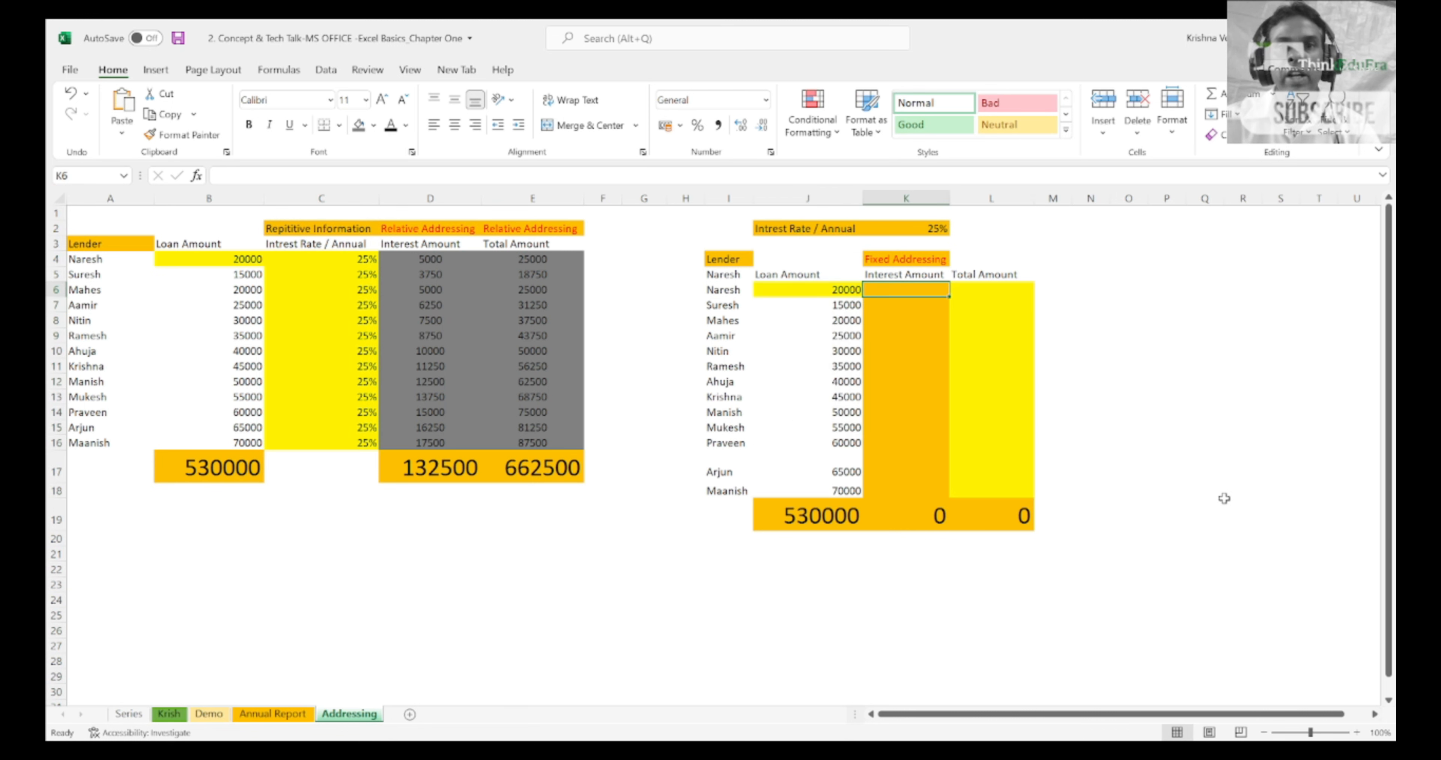
Step: Highlight the fixed annual interest rate label and value in J2:K2
{"action": "key", "text": "Up"}
{"action": "key", "text": "Up"}
{"action": "key", "text": "Up"}
{"action": "key", "text": "Up"}
{"action": "key", "text": "Left"}
{"action": "key", "text": "shift+Right"}
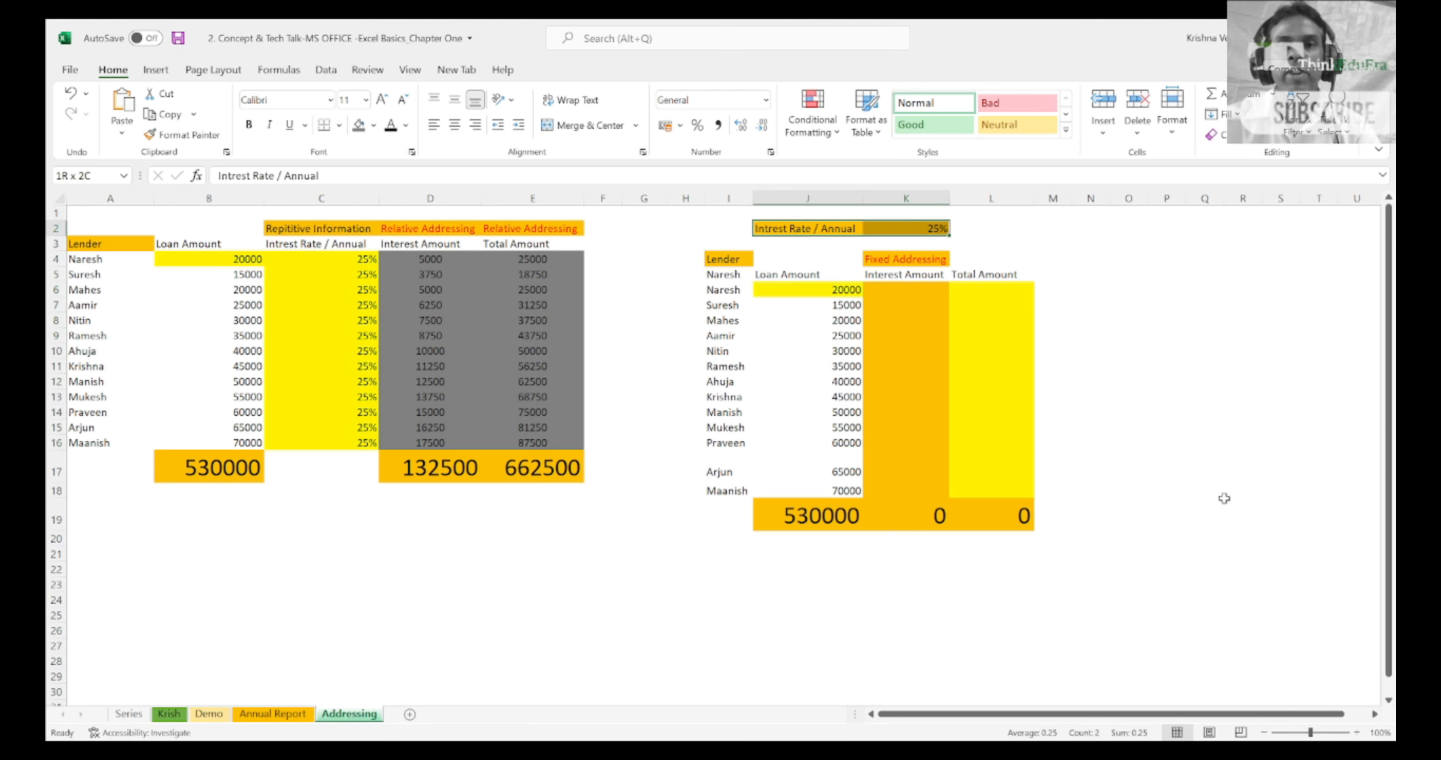
Step: Enter the formula =J6*K2 in K6 for the first interest amount of the fixed addressing table
{"action": "key", "text": "Down"}
{"action": "key", "text": "Down"}
{"action": "key", "text": "Down"}
{"action": "key", "text": "Down"}
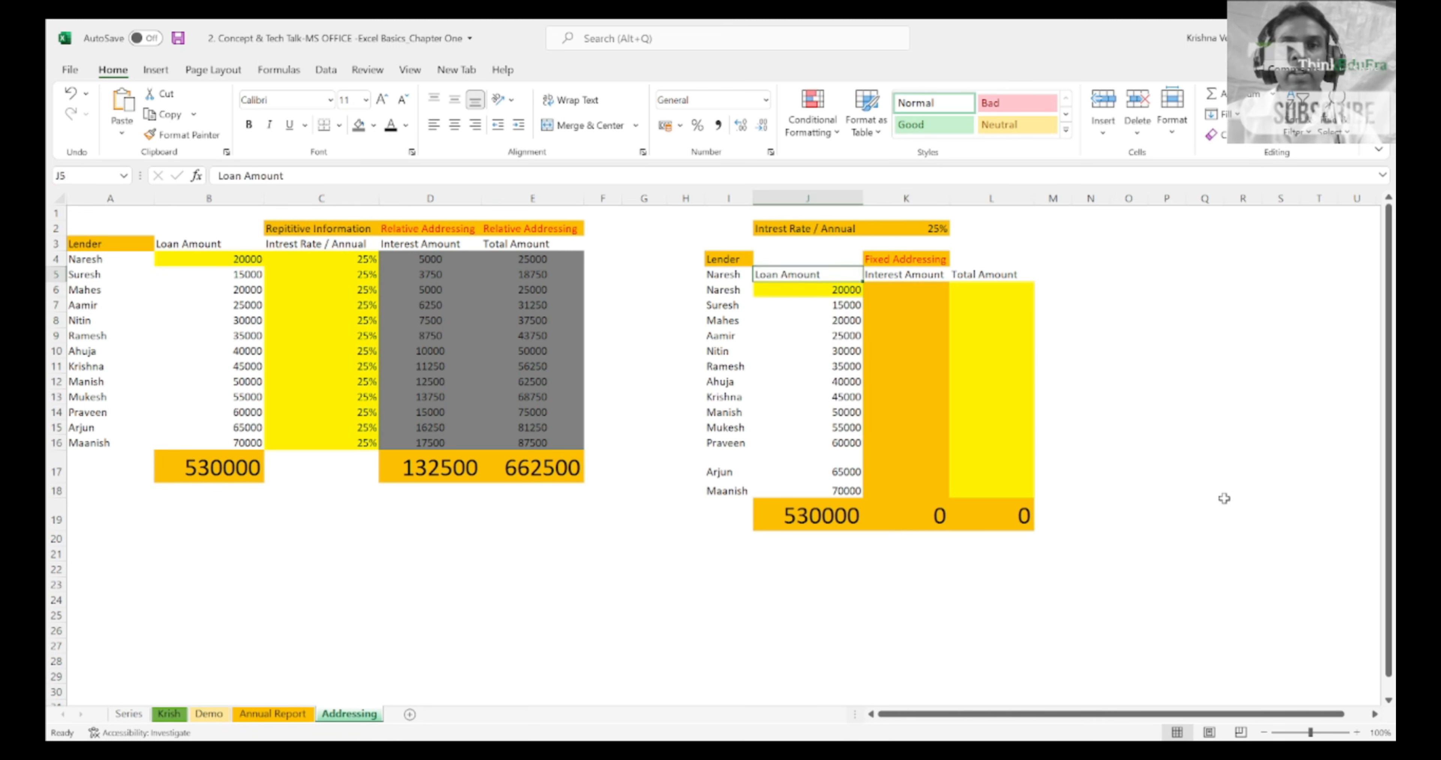
{"action": "key", "text": "Right"}
{"action": "type", "text": "="}
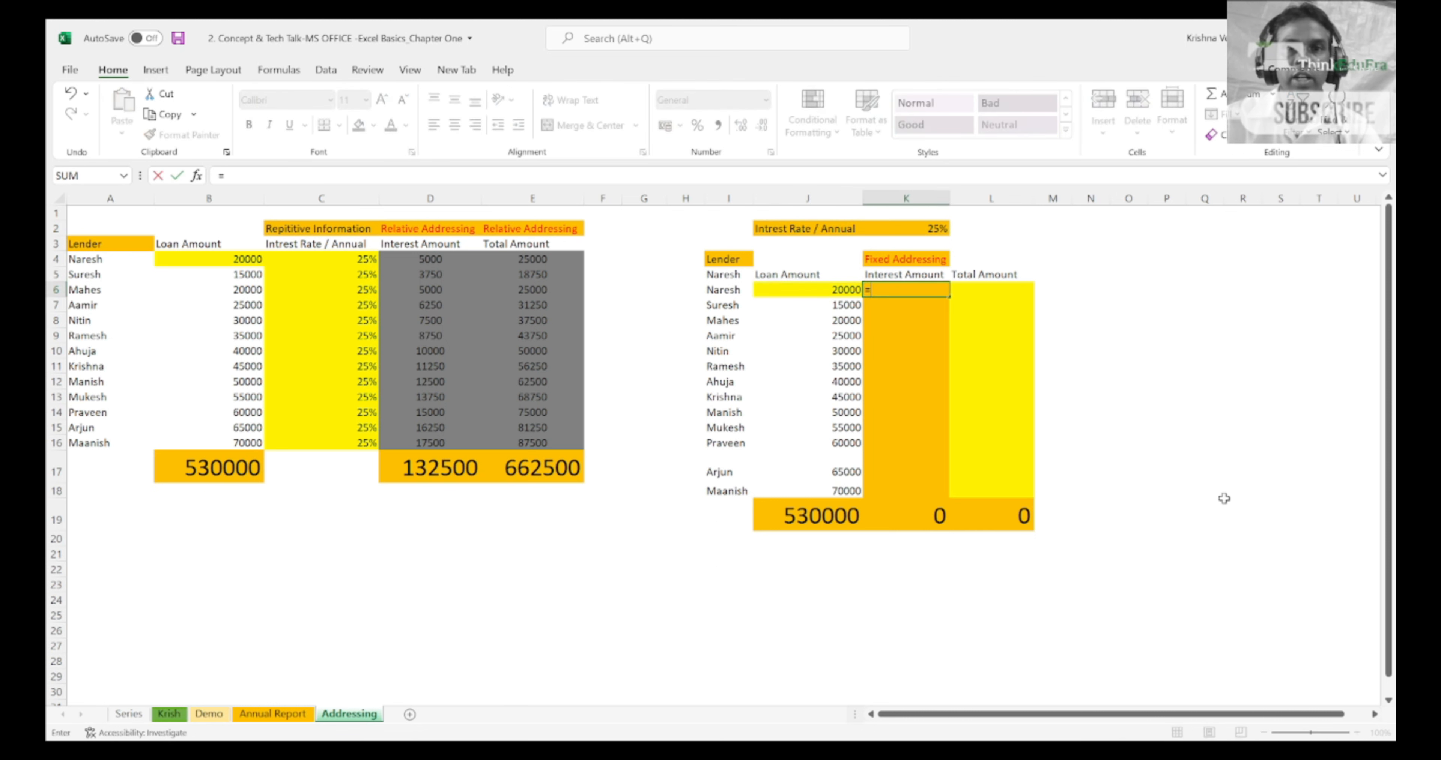
{"action": "key", "text": "Left"}
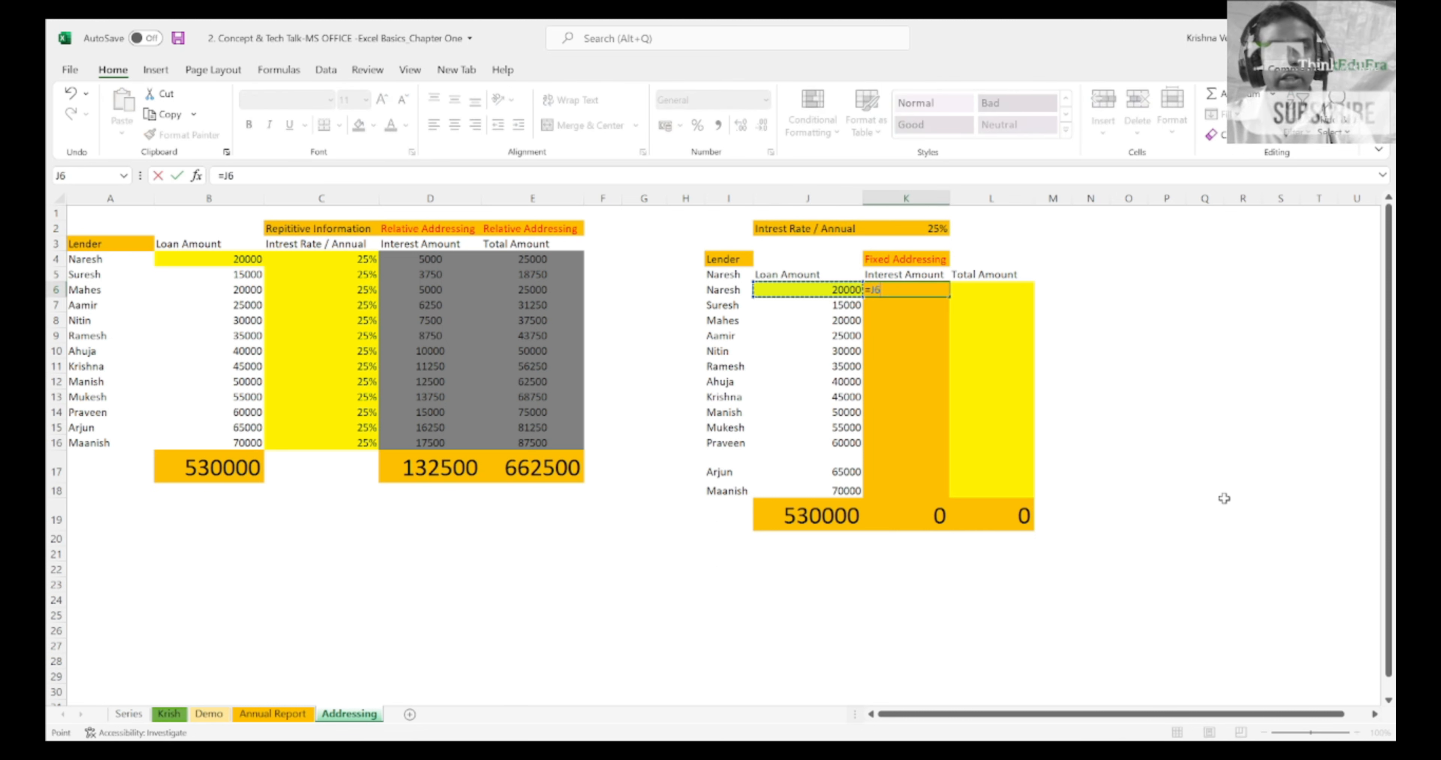
{"action": "type", "text": "*"}
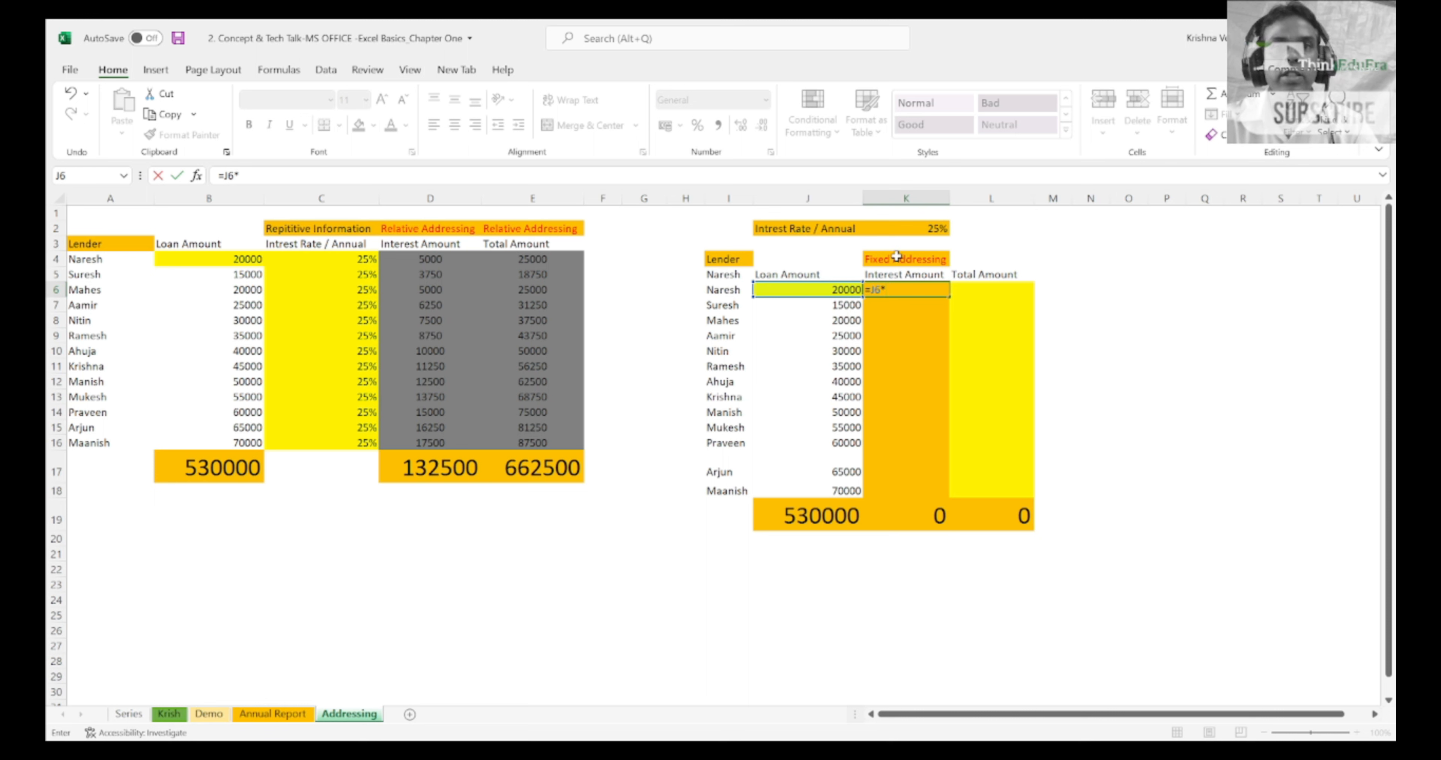
{"action": "left_click", "coordinate": [911, 231]}
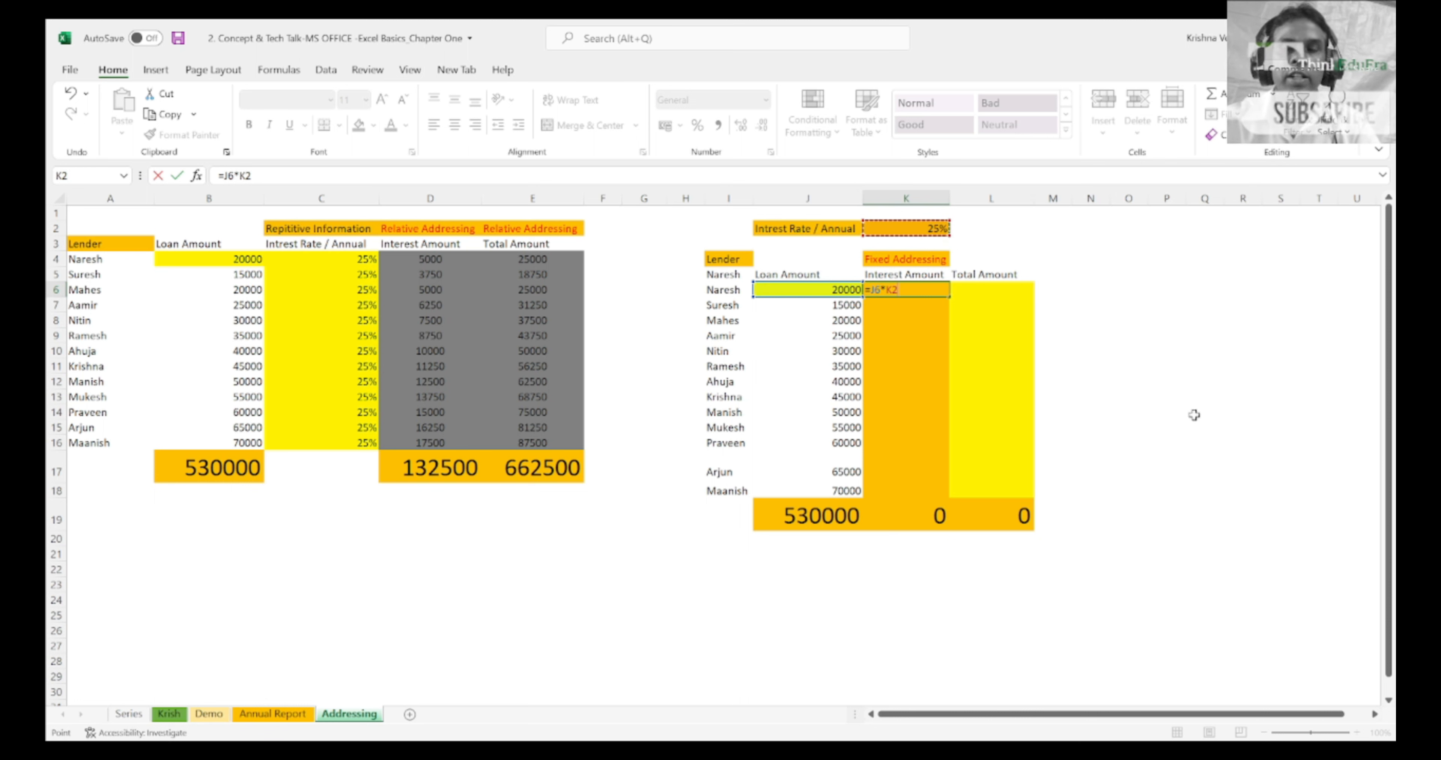
{"action": "key", "text": "Return"}
{"action": "key", "text": "Up"}
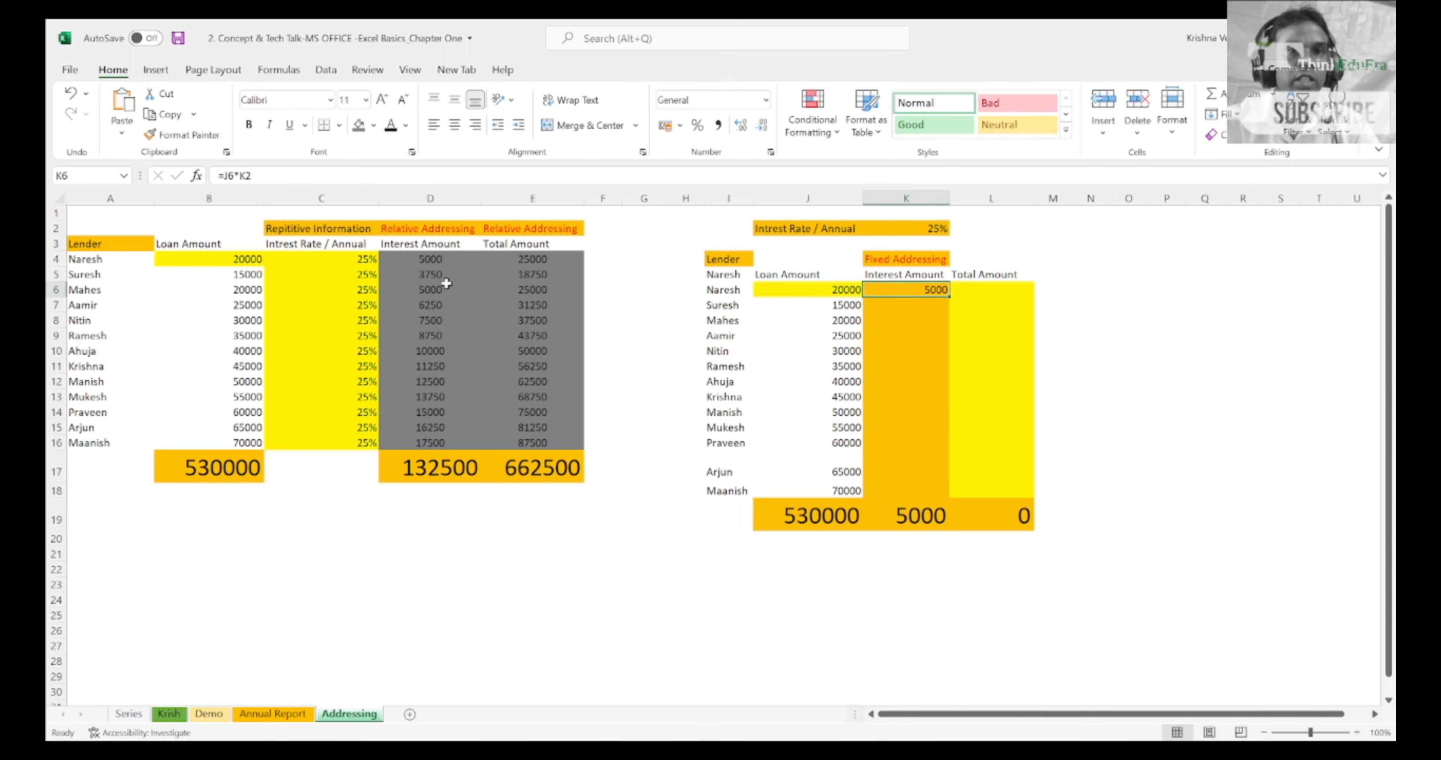
Step: Fill the first interest amount cell of each table, D4 and K6, with yellow, and return to D4
{"action": "left_click", "coordinate": [434, 263]}
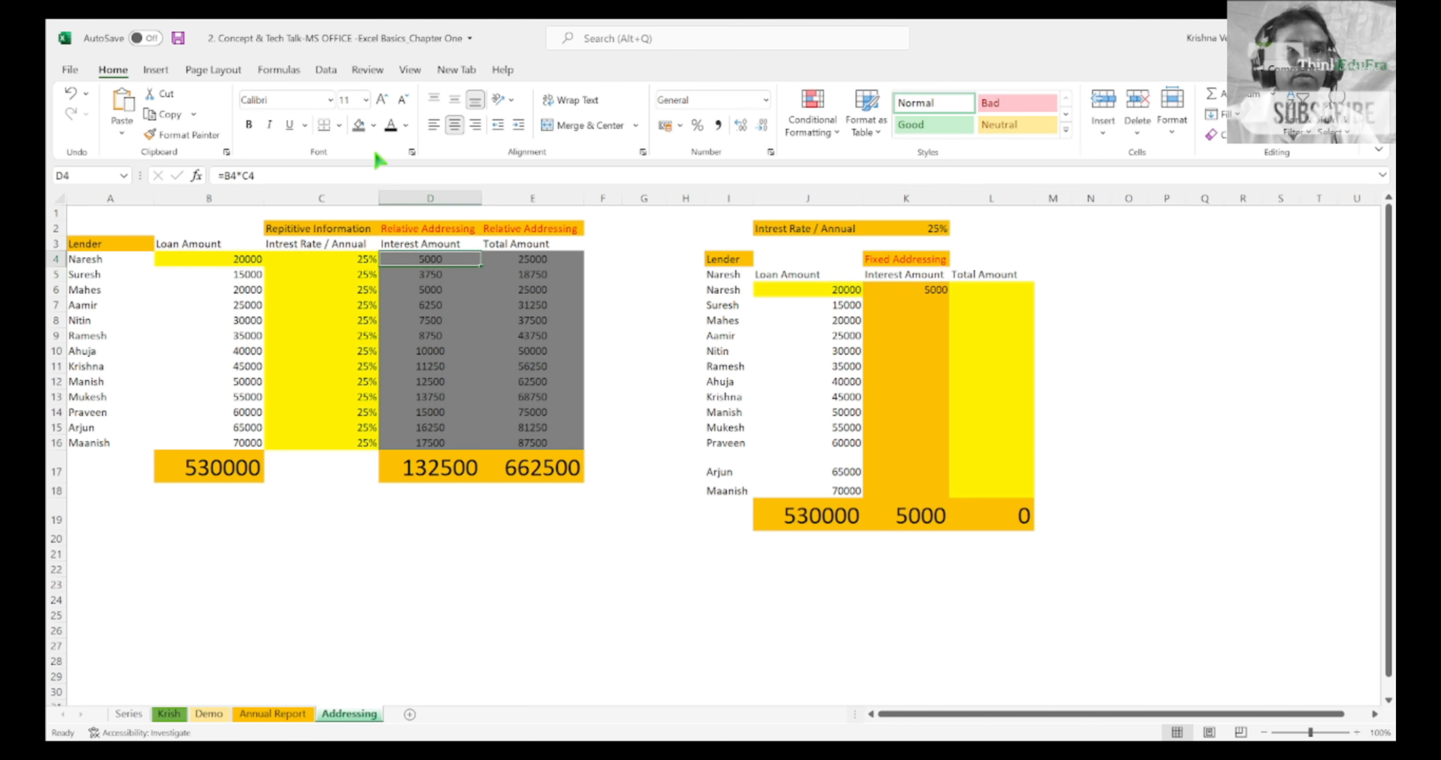
{"action": "left_click", "coordinate": [369, 125]}
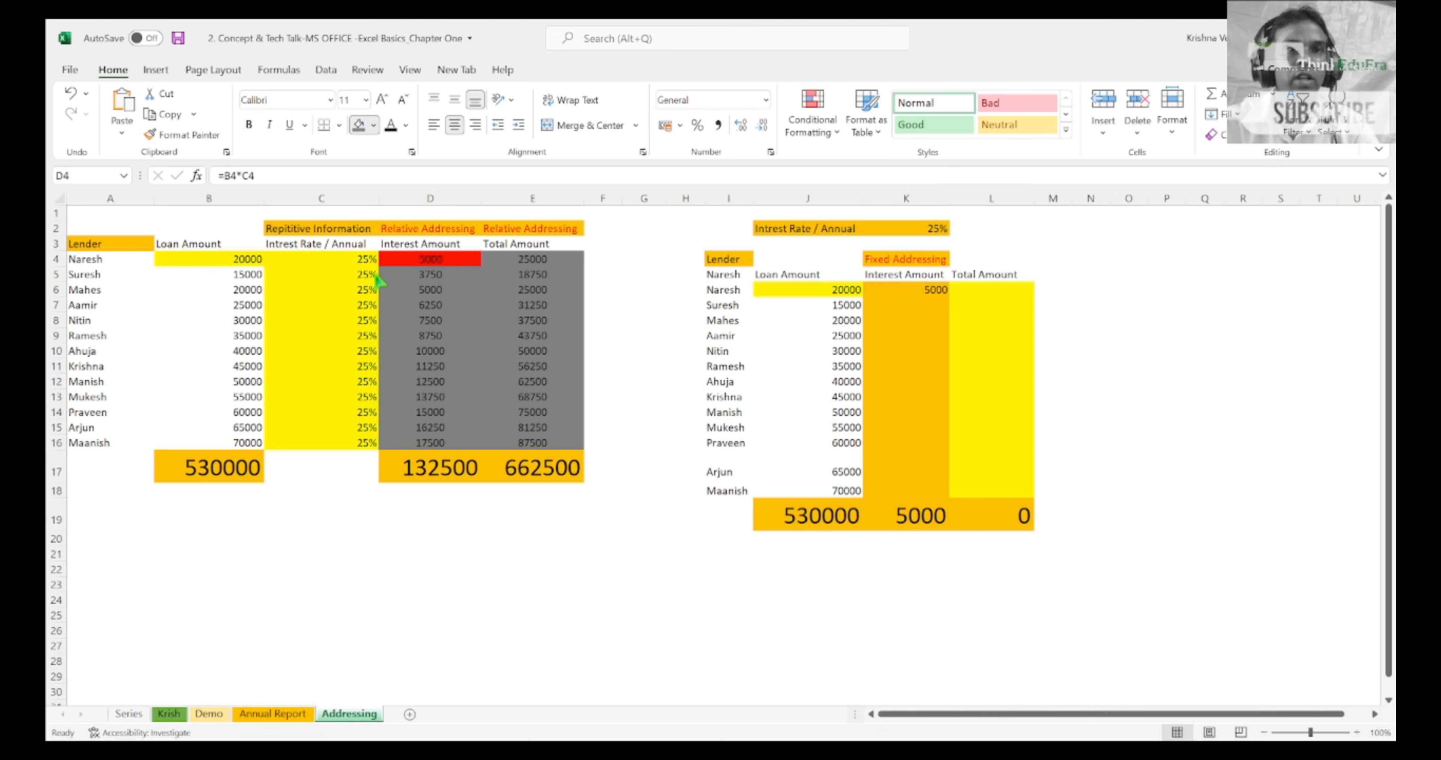
{"action": "left_click", "coordinate": [395, 275]}
{"action": "key", "text": "Right"}
{"action": "key", "text": "Right"}
{"action": "key", "text": "Right"}
{"action": "key", "text": "Right"}
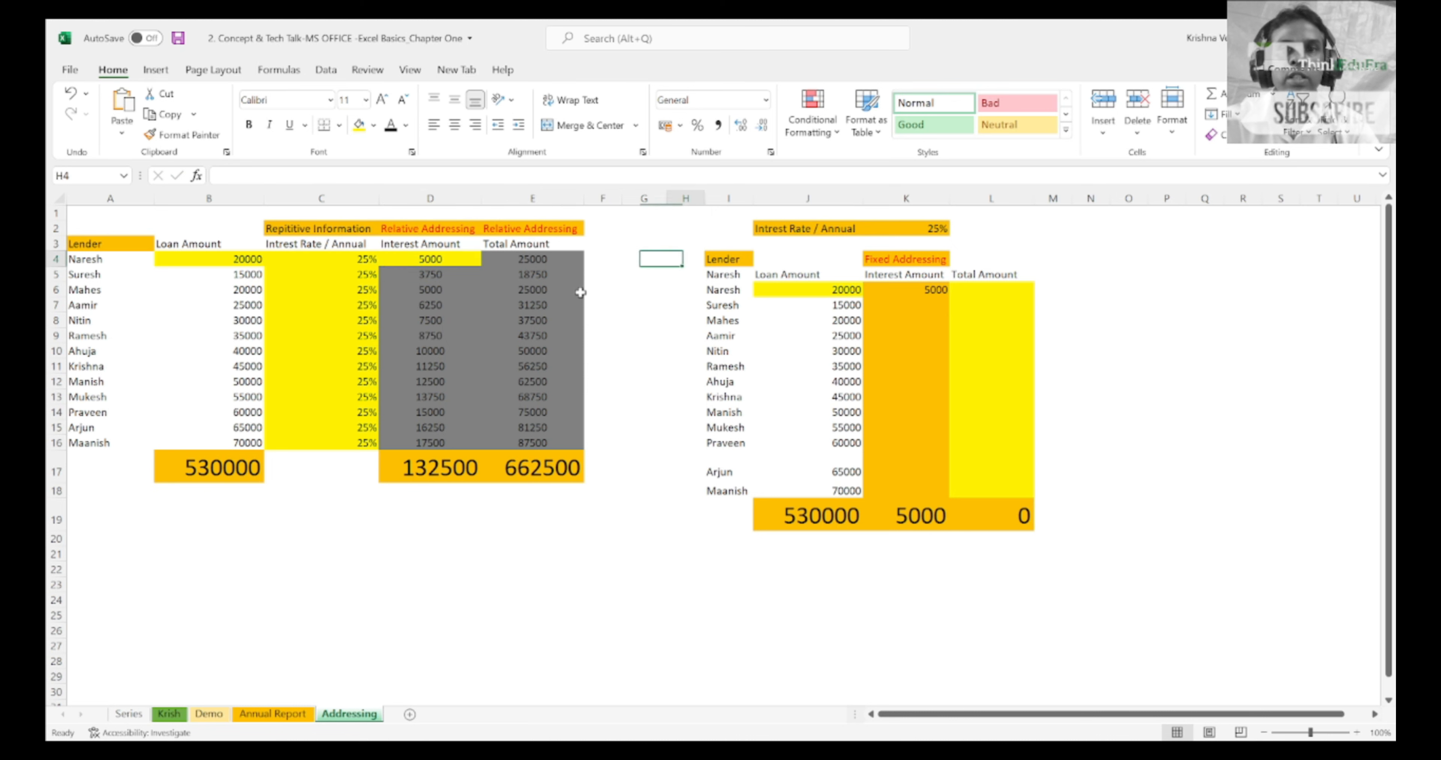
{"action": "key", "text": "Right"}
{"action": "key", "text": "Right"}
{"action": "key", "text": "Right"}
{"action": "key", "text": "Down"}
{"action": "key", "text": "Down"}
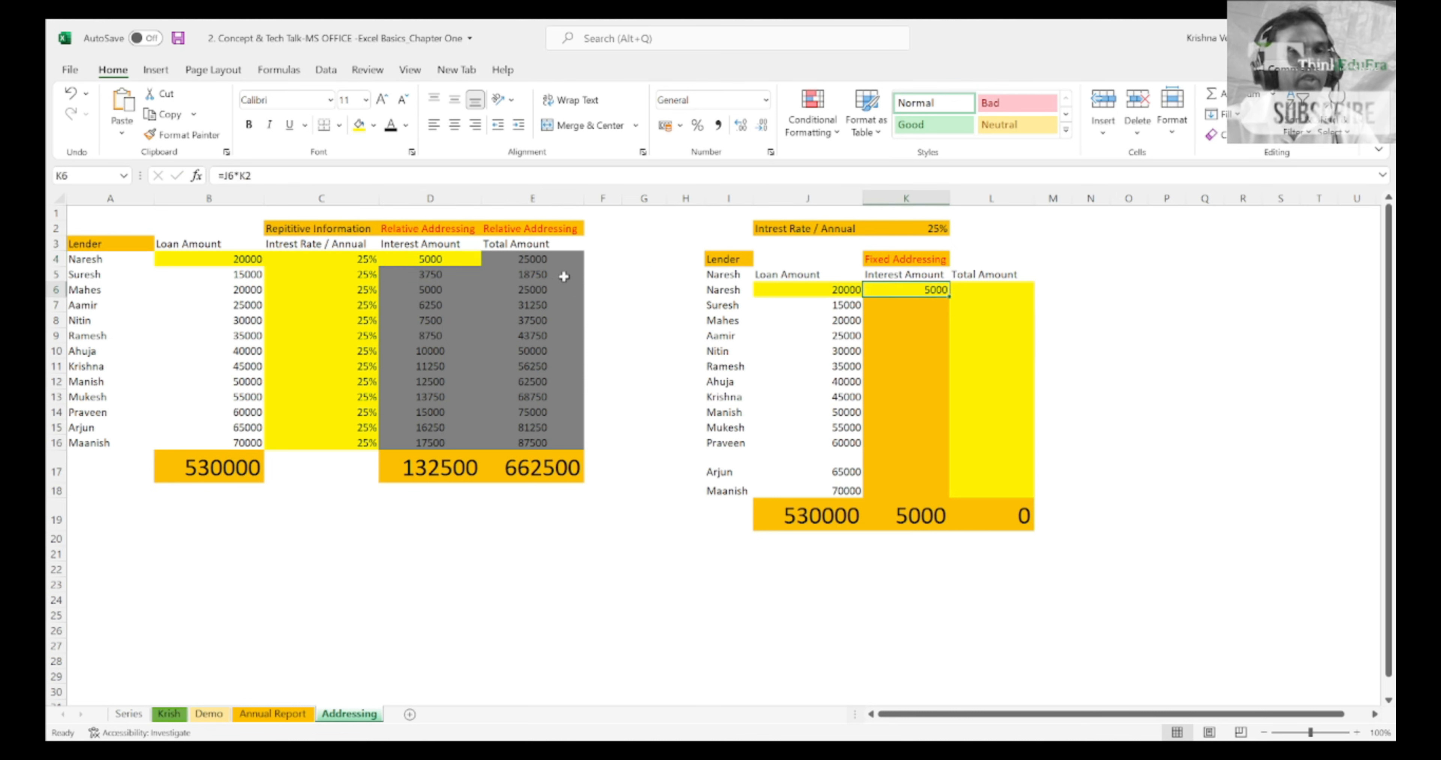
{"action": "left_click", "coordinate": [460, 271]}
{"action": "key", "text": "Up"}
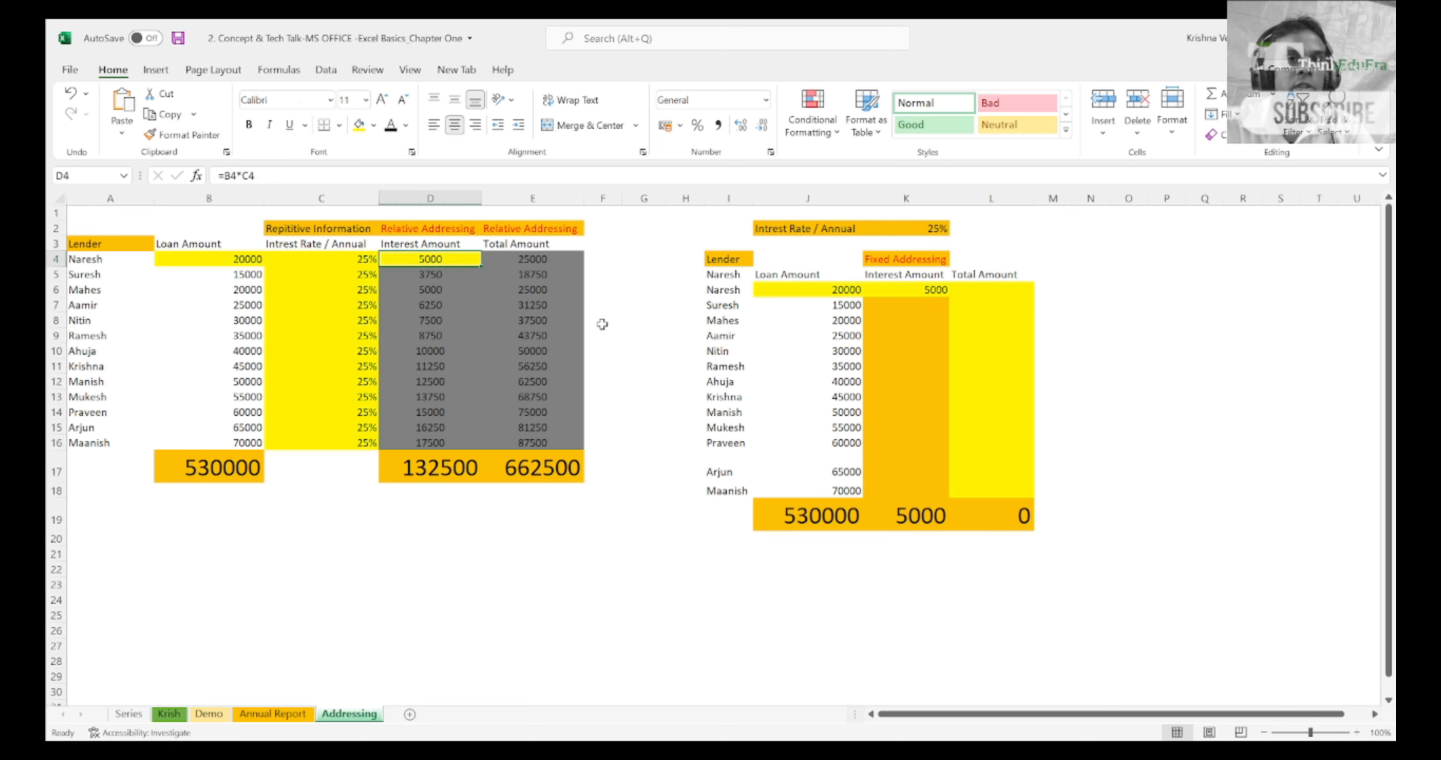
Step: Enter the formula =J6+K6 in L6 for the first total amount of the fixed addressing table
{"action": "key", "text": "Right"}
{"action": "key", "text": "Right"}
{"action": "key", "text": "Right"}
{"action": "key", "text": "Right"}
{"action": "key", "text": "Right"}
{"action": "key", "text": "Right"}
{"action": "key", "text": "Right"}
{"action": "key", "text": "Right"}
{"action": "key", "text": "Down"}
{"action": "key", "text": "Down"}
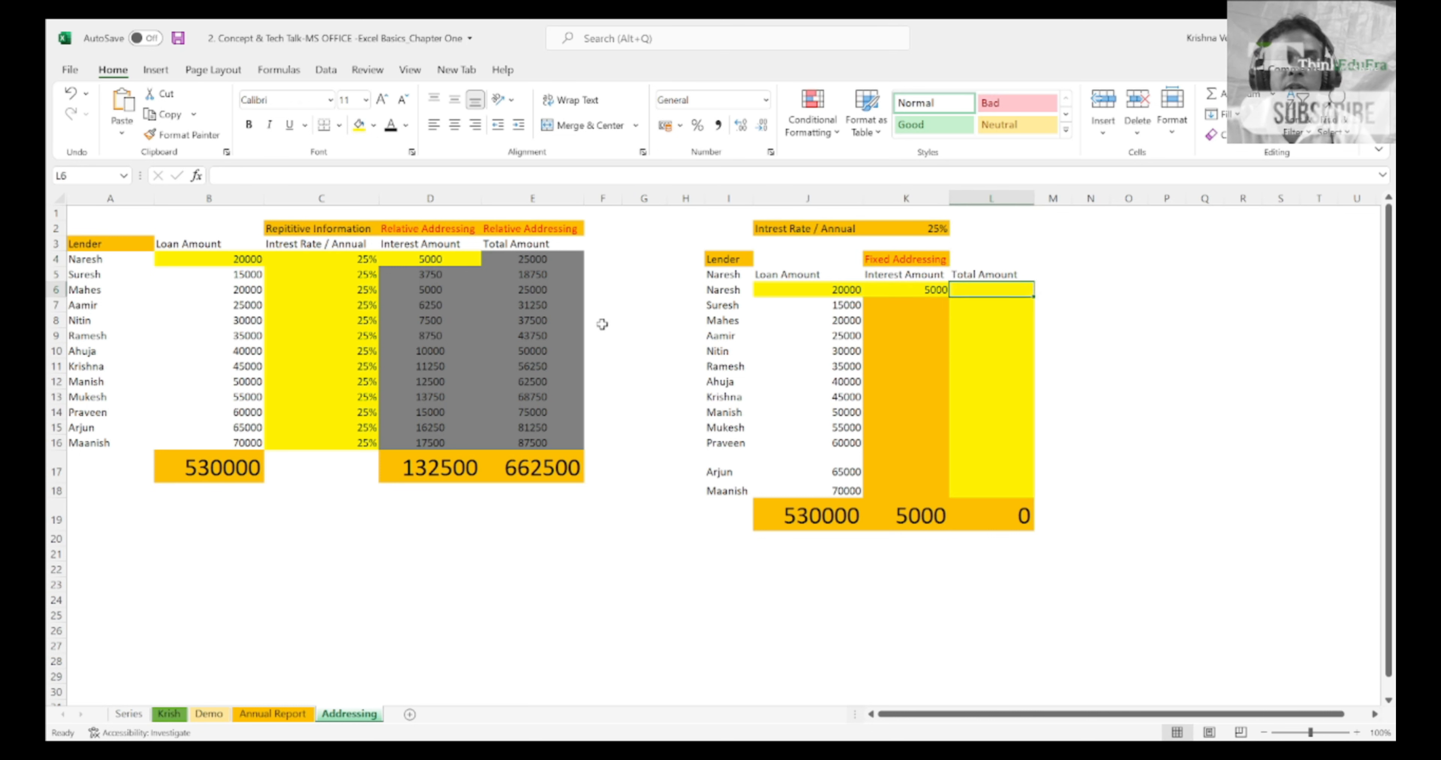
{"action": "type", "text": "="}
{"action": "key", "text": "Left"}
{"action": "key", "text": "Left"}
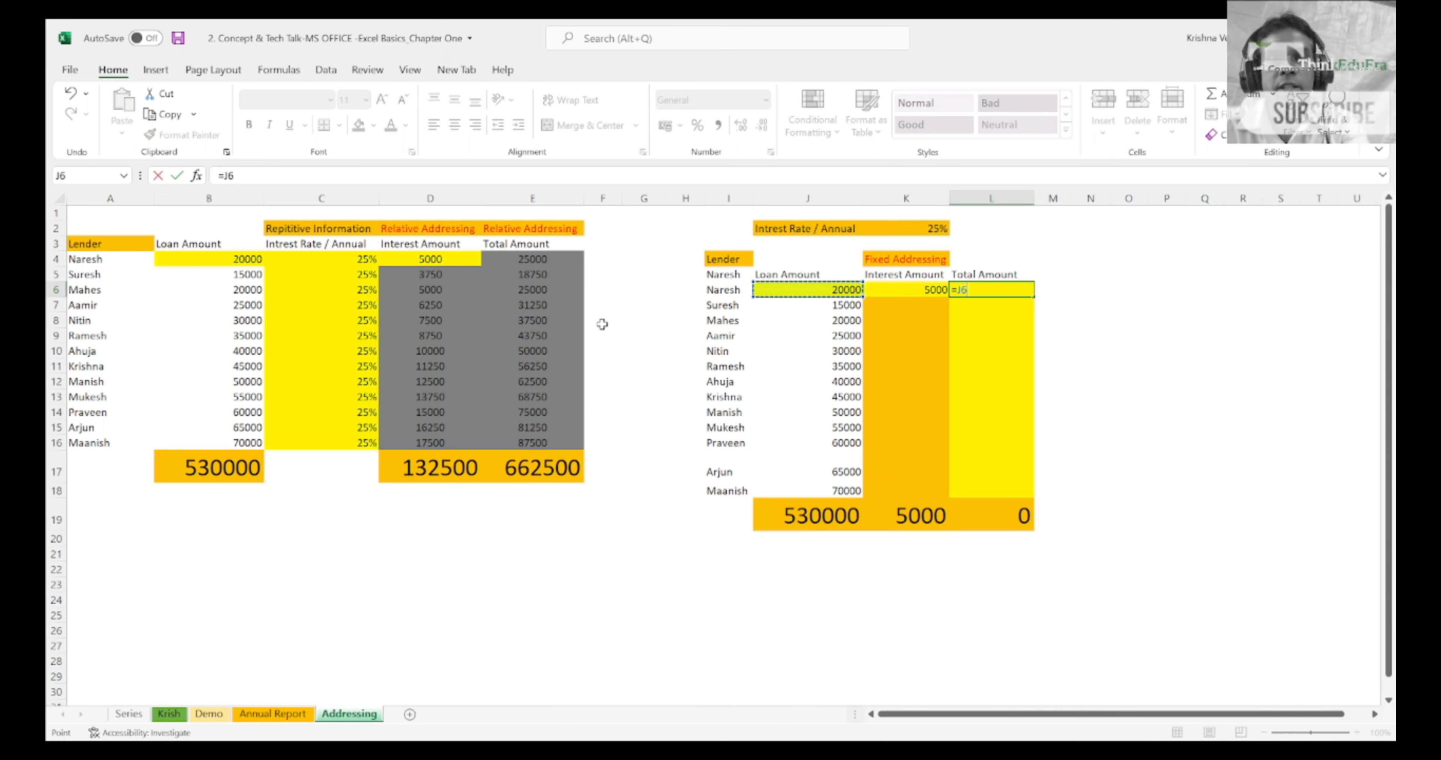
{"action": "type", "text": "+"}
{"action": "key", "text": "Left"}
{"action": "key", "text": "Return"}
{"action": "key", "text": "Up"}
{"action": "key", "text": "Left"}
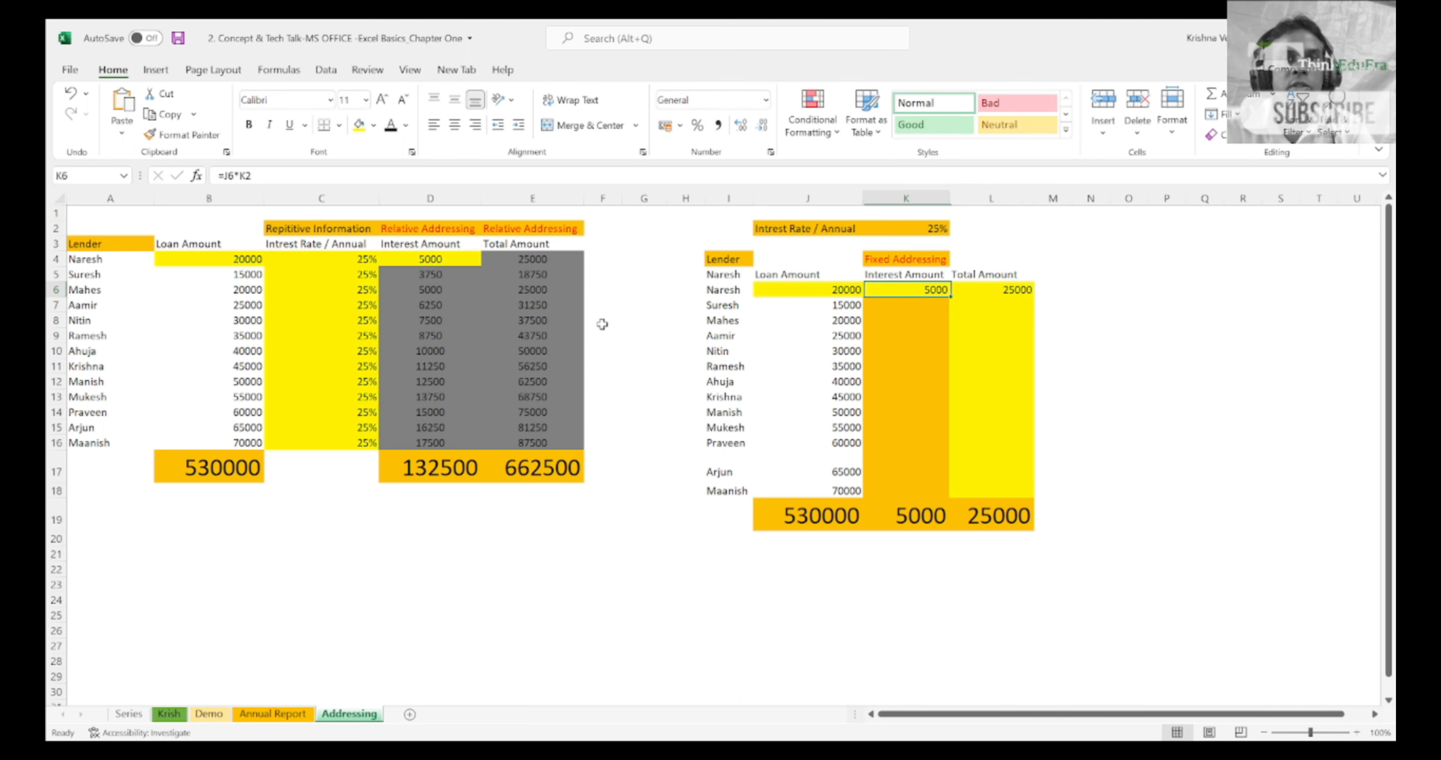
Step: Fill D4:E4 with yellow and extend these two cells' formulas and formatting down to row 16
{"action": "key", "text": "shift+Right"}
{"action": "key", "text": "Left"}
{"action": "key", "text": "Left"}
{"action": "key", "text": "Left"}
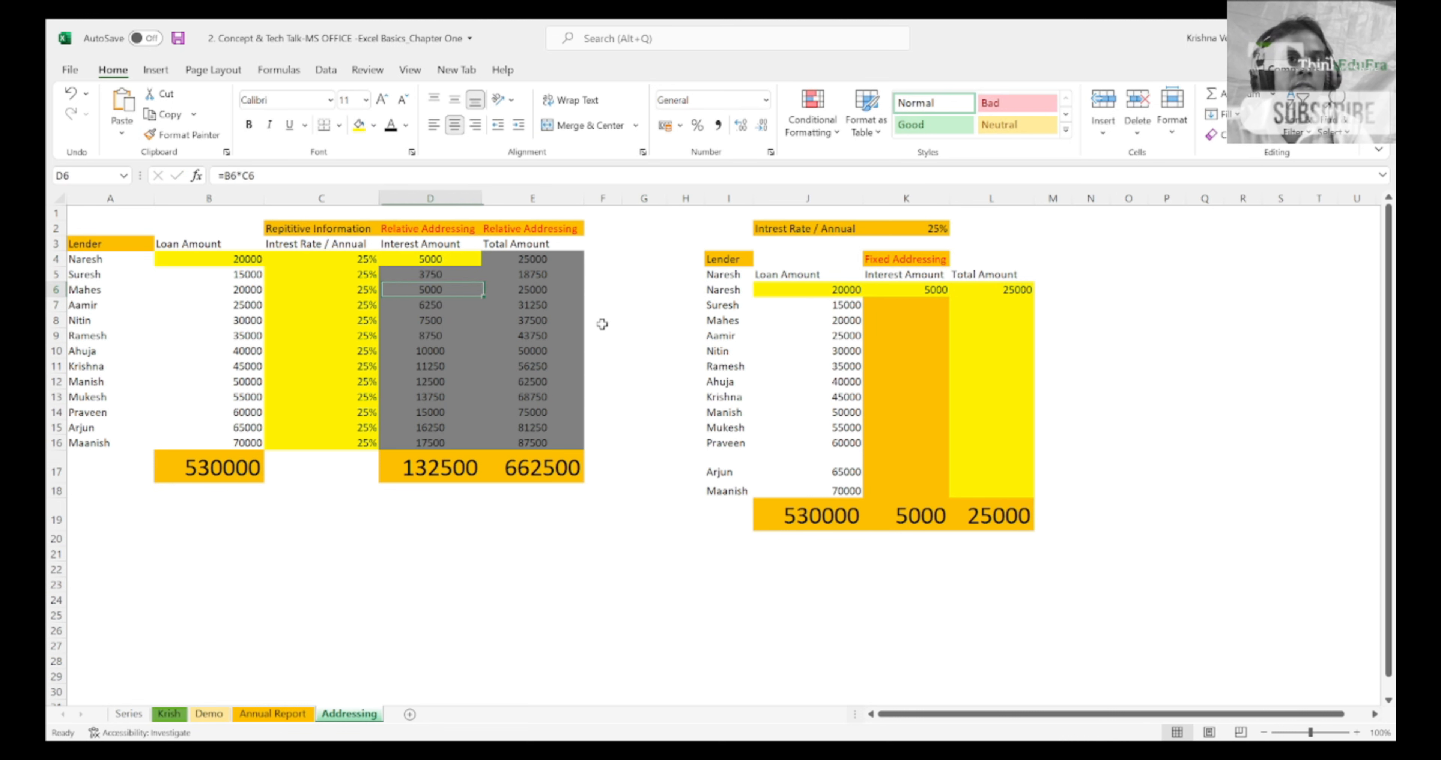
{"action": "key", "text": "Up"}
{"action": "key", "text": "Up"}
{"action": "key", "text": "shift+Right"}
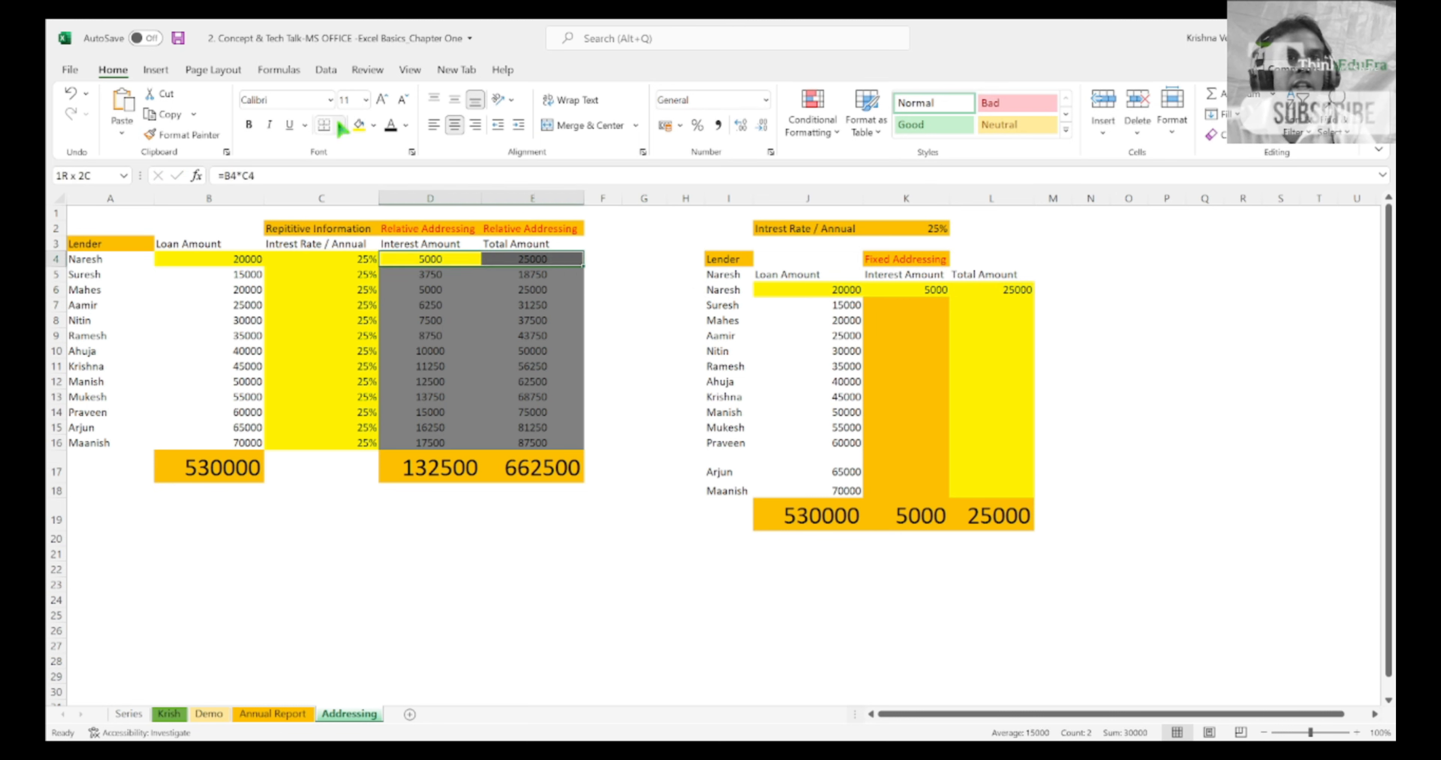
{"action": "left_click", "coordinate": [364, 126]}
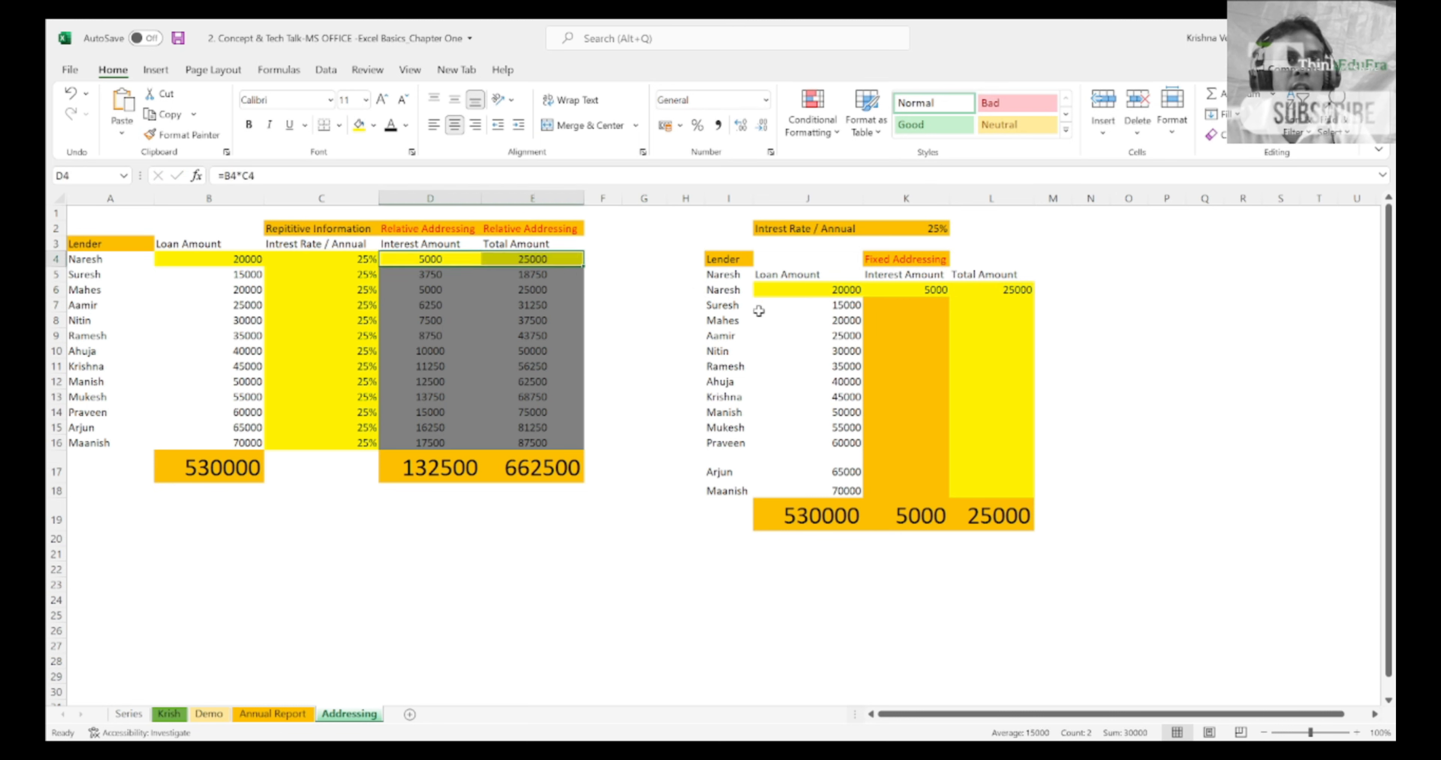
{"action": "left_click_drag", "start_coordinate": [583, 270], "coordinate": [591, 447]}
{"action": "left_click", "coordinate": [593, 445]}
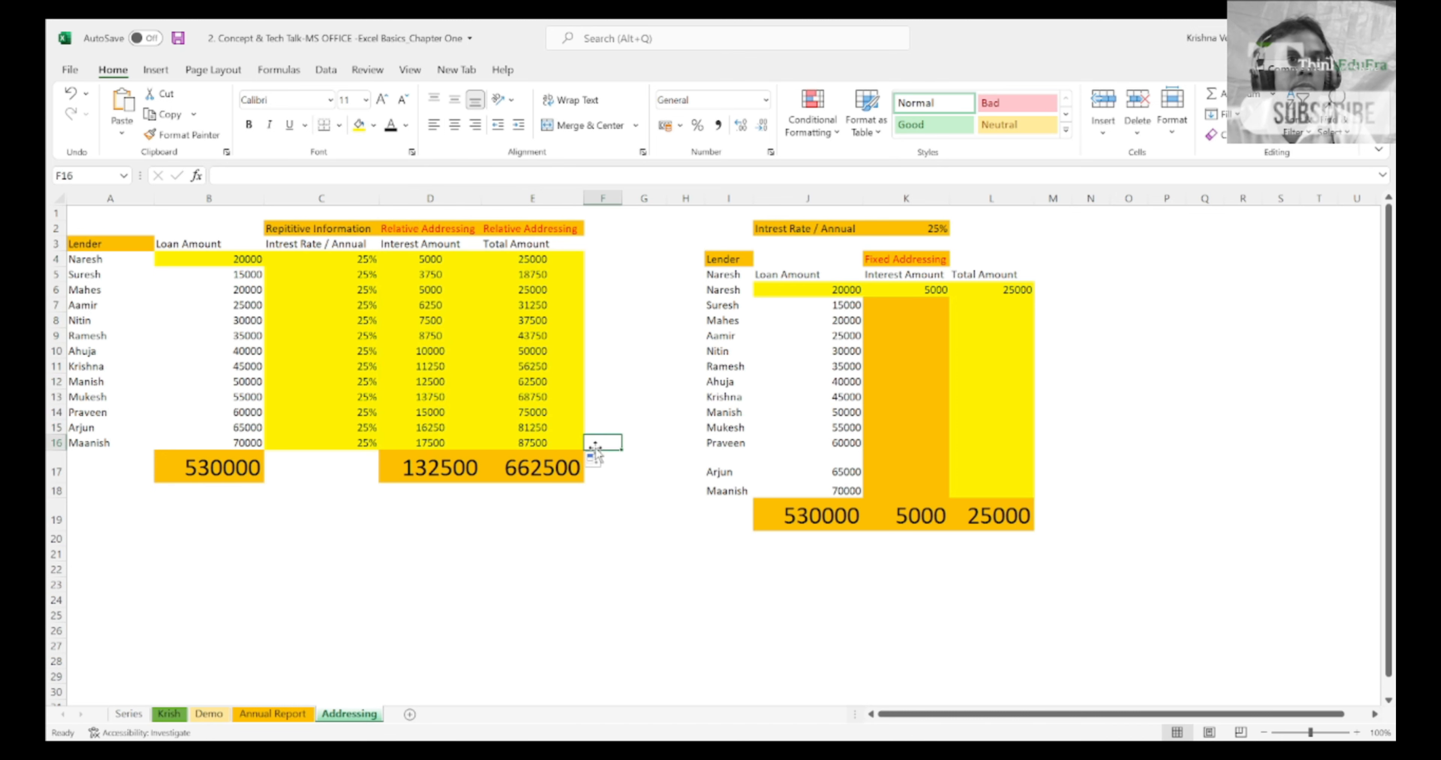
Step: Review the filled interest and total amounts in columns D and E of the relative addressing table
{"action": "left_click", "coordinate": [428, 286]}
{"action": "key", "text": "Left"}
{"action": "key", "text": "Left"}
{"action": "key", "text": "Up"}
{"action": "key", "text": "shift+Right"}
{"action": "key", "text": "Right"}
{"action": "key", "text": "Right"}
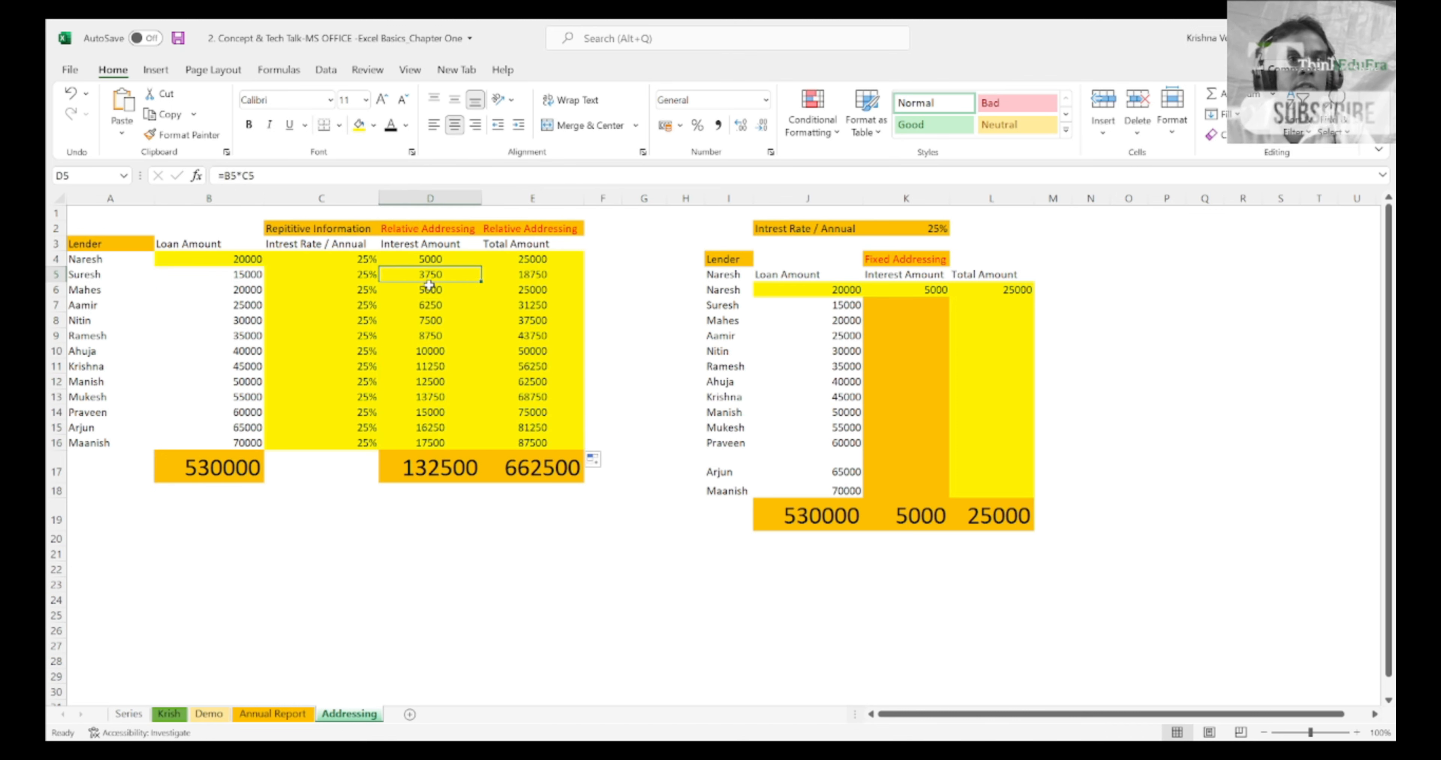
{"action": "key", "text": "shift+Right"}
{"action": "key", "text": "Down"}
{"action": "key", "text": "Up"}
{"action": "key", "text": "shift+Right"}
{"action": "key", "text": "shift+Down"}
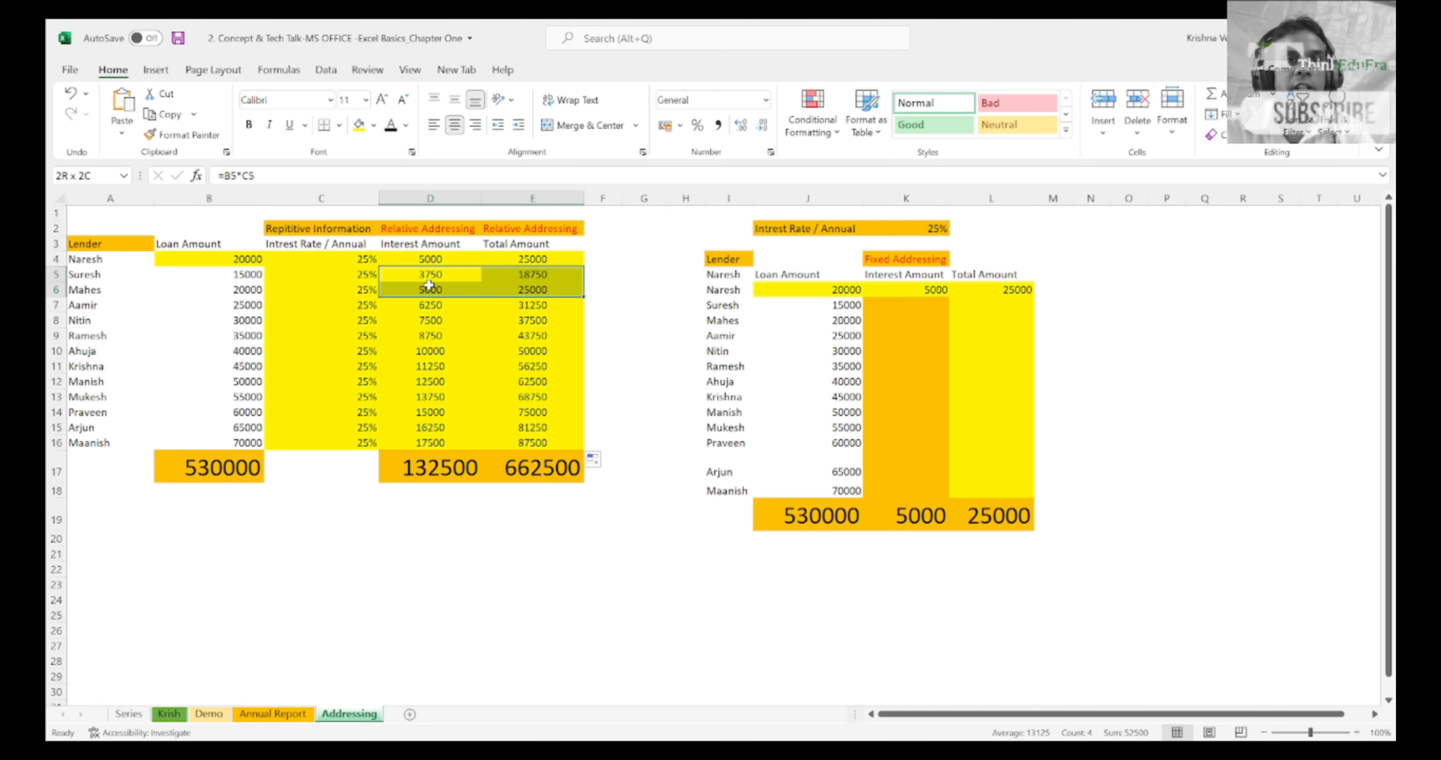
{"action": "key", "text": "shift+Down"}
{"action": "key", "text": "shift+Down"}
{"action": "key", "text": "shift+Down"}
{"action": "key", "text": "shift+Down"}
{"action": "key", "text": "shift+Down"}
{"action": "key", "text": "shift+Down"}
{"action": "key", "text": "shift+Down"}
{"action": "key", "text": "shift+Down"}
{"action": "key", "text": "shift+Down"}
{"action": "key", "text": "shift+Down"}
Step: Extend the K6:L6 formulas and formatting down to row 18 of the fixed addressing table
{"action": "key", "text": "Right"}
{"action": "key", "text": "Right"}
{"action": "key", "text": "Right"}
{"action": "key", "text": "Right"}
{"action": "key", "text": "Right"}
{"action": "key", "text": "Right"}
{"action": "key", "text": "Right"}
{"action": "key", "text": "Right"}
{"action": "key", "text": "Right"}
{"action": "key", "text": "Right"}
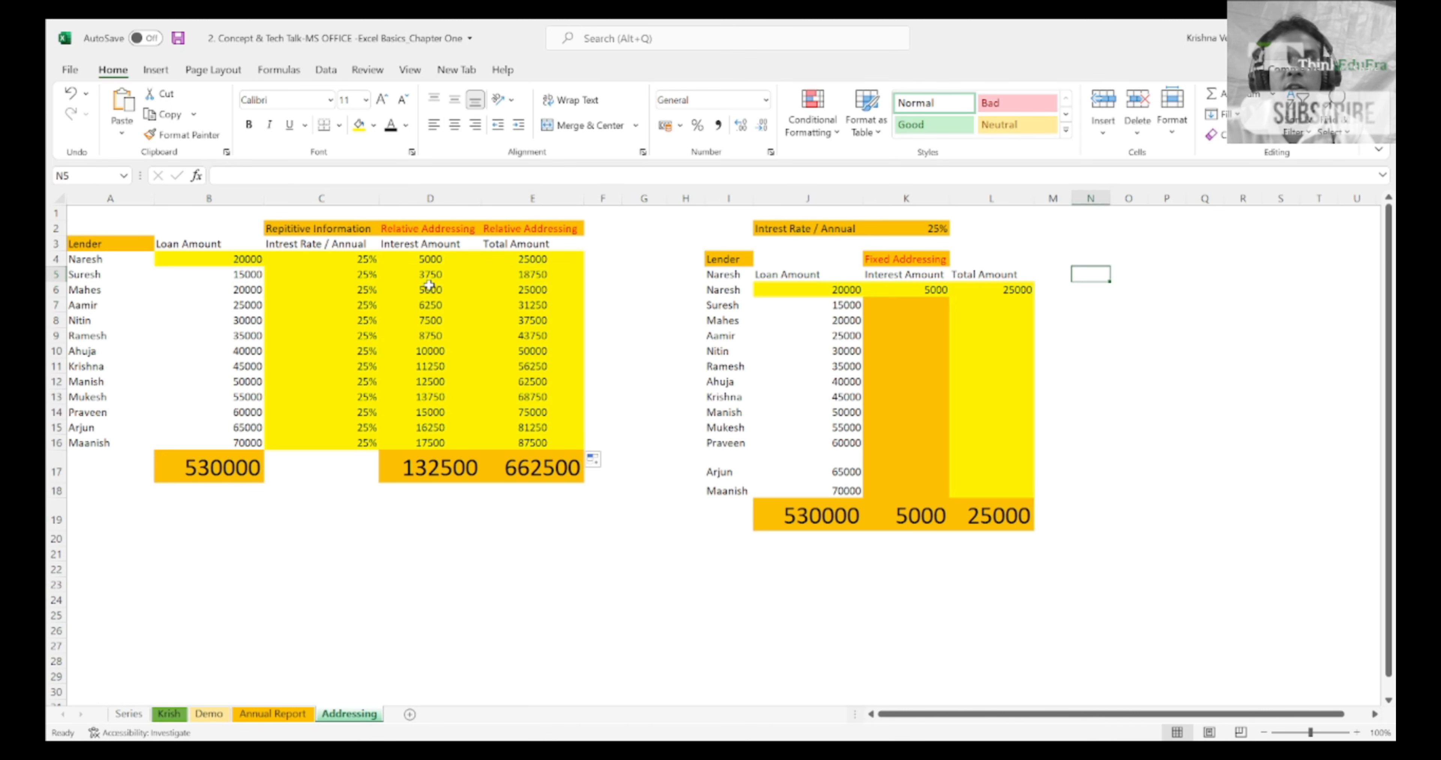
{"action": "key", "text": "Left"}
{"action": "key", "text": "Left"}
{"action": "key", "text": "Left"}
{"action": "key", "text": "Down"}
{"action": "key", "text": "shift+Right"}
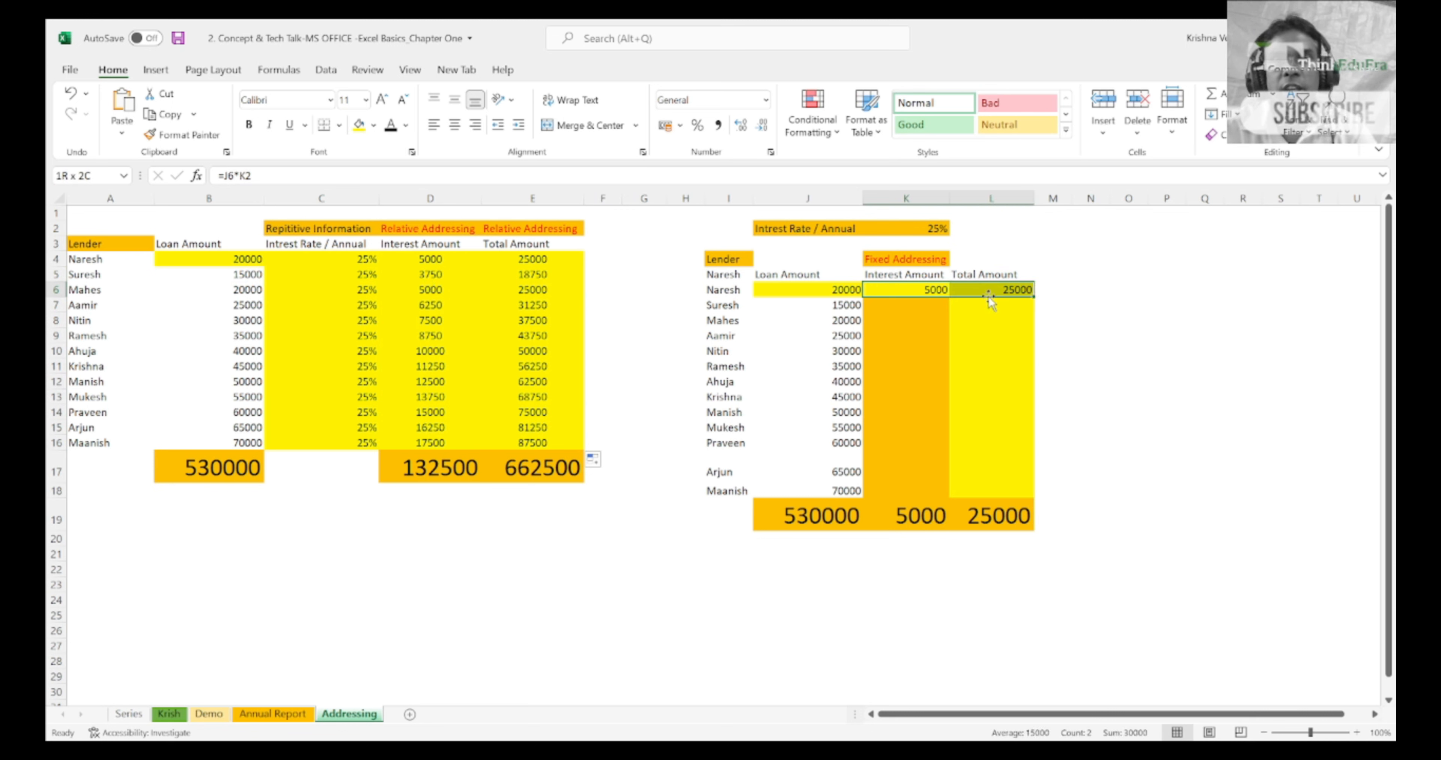
{"action": "left_click_drag", "start_coordinate": [1032, 297], "coordinate": [1034, 497]}
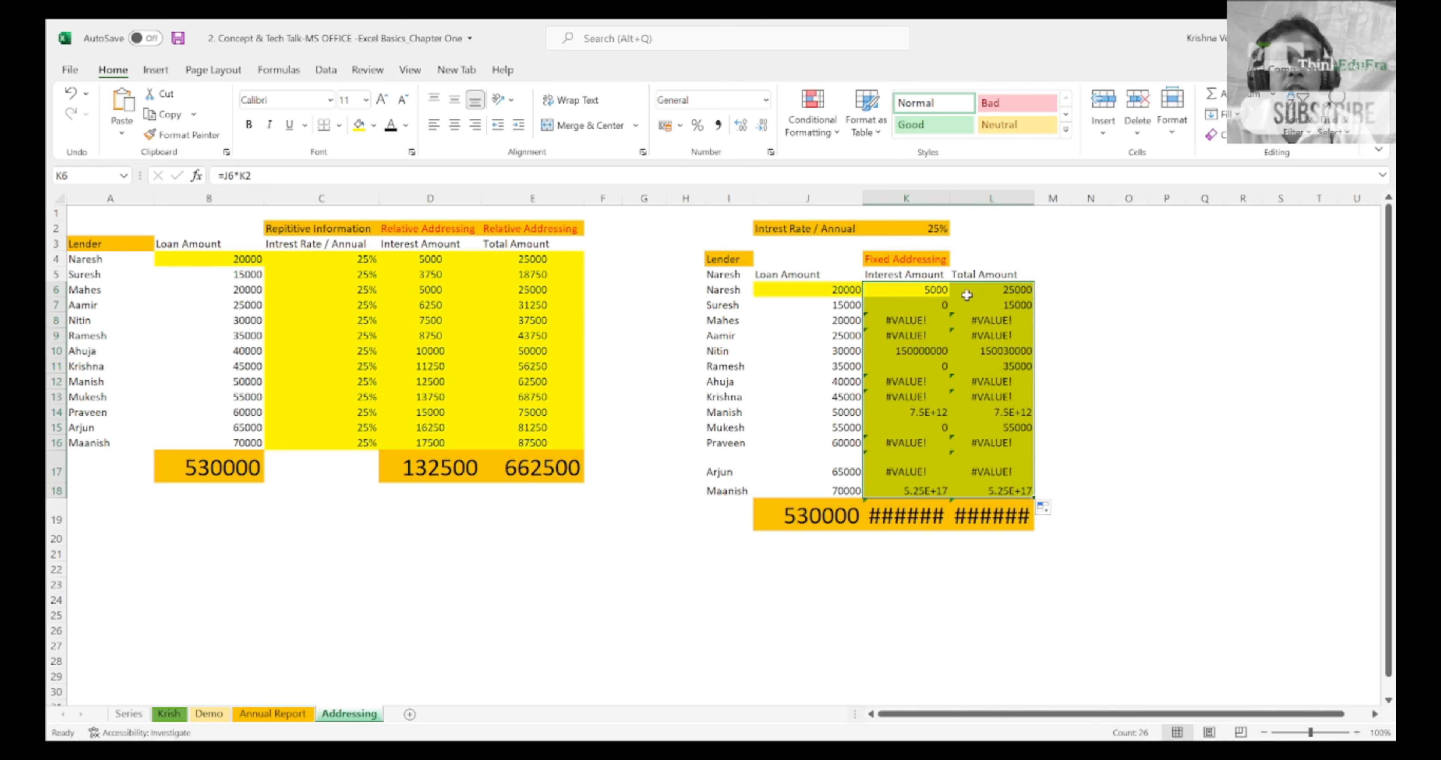
Step: Inspect the copied interest formulas in K7 and K8 to see which cells they reference
{"action": "left_click", "coordinate": [937, 308]}
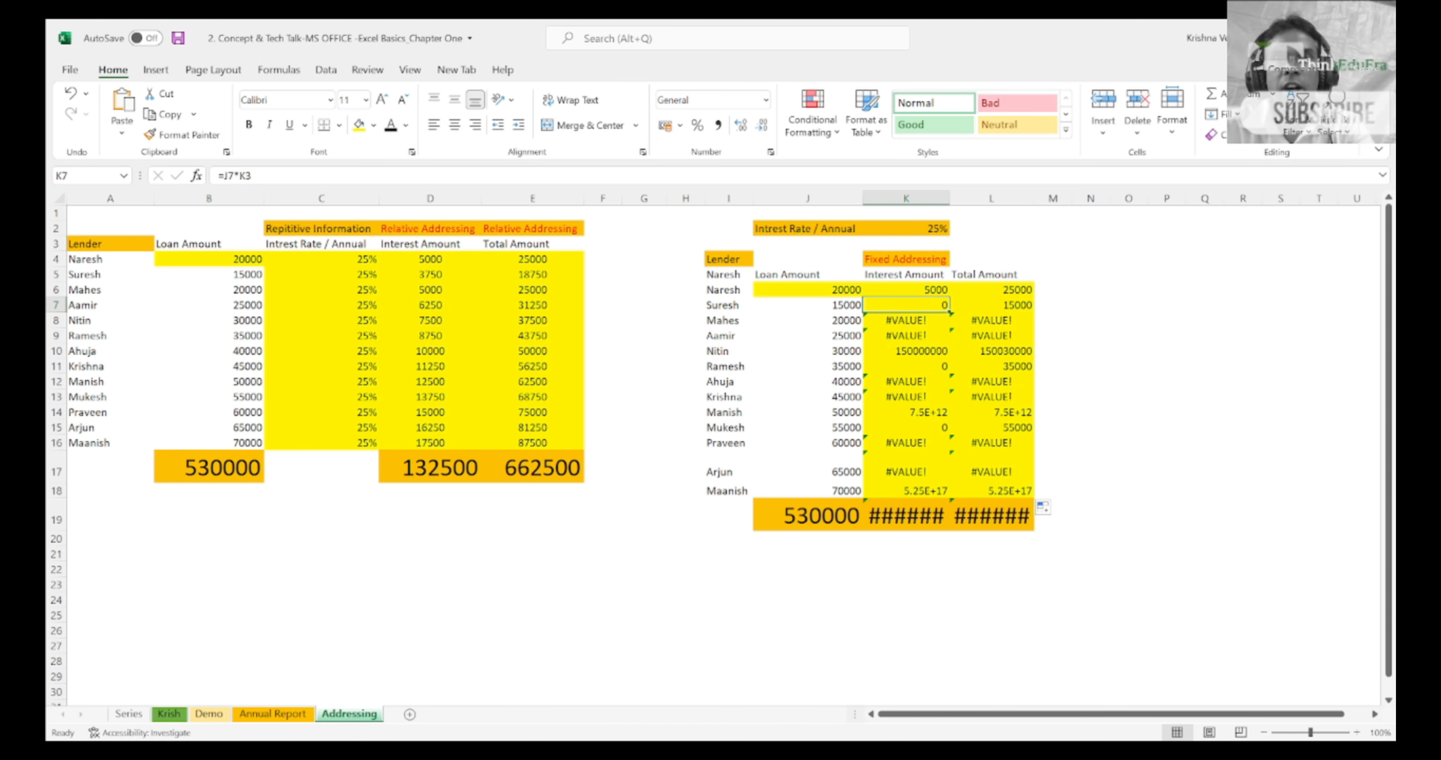
{"action": "key", "text": "F2"}
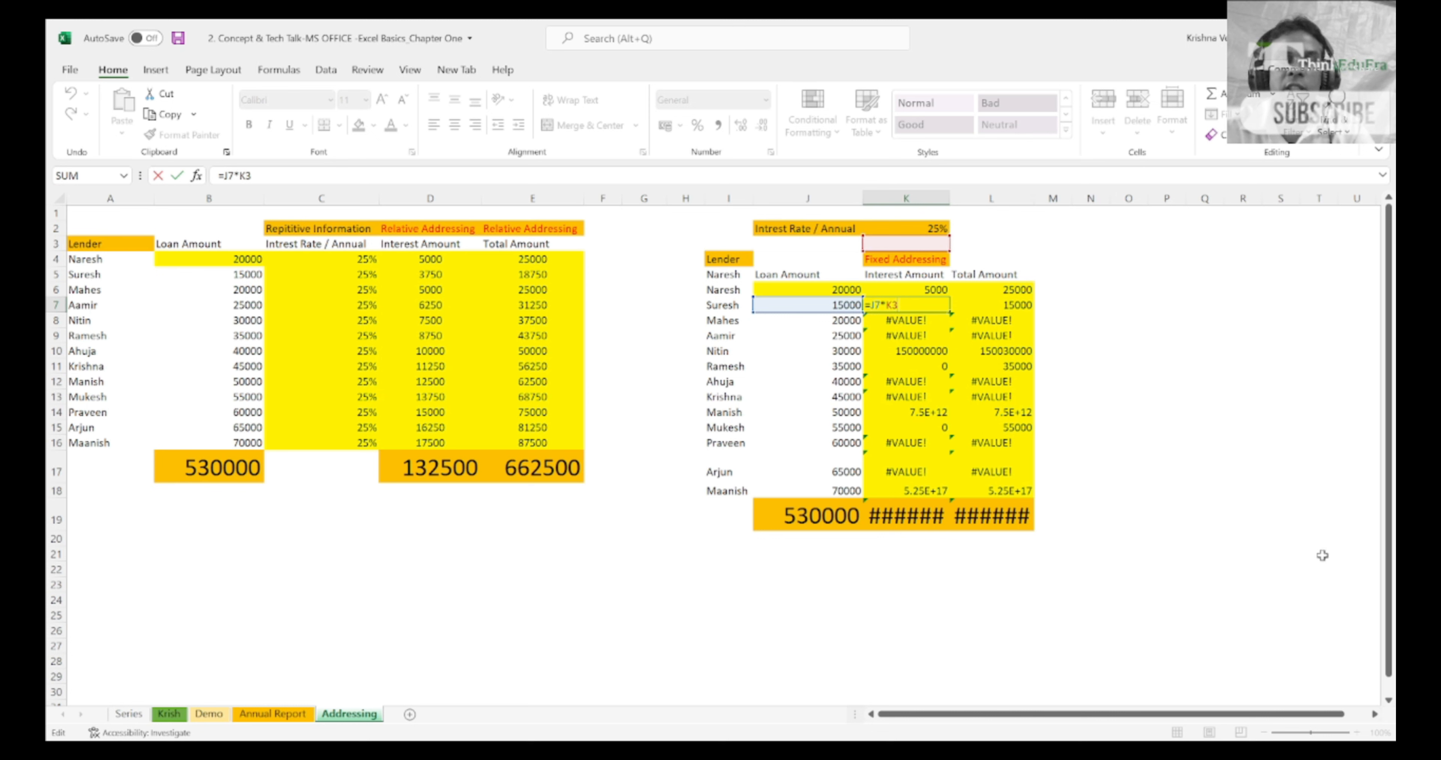
{"action": "key", "text": "ctrl+Return"}
{"action": "key", "text": "shift+Right"}
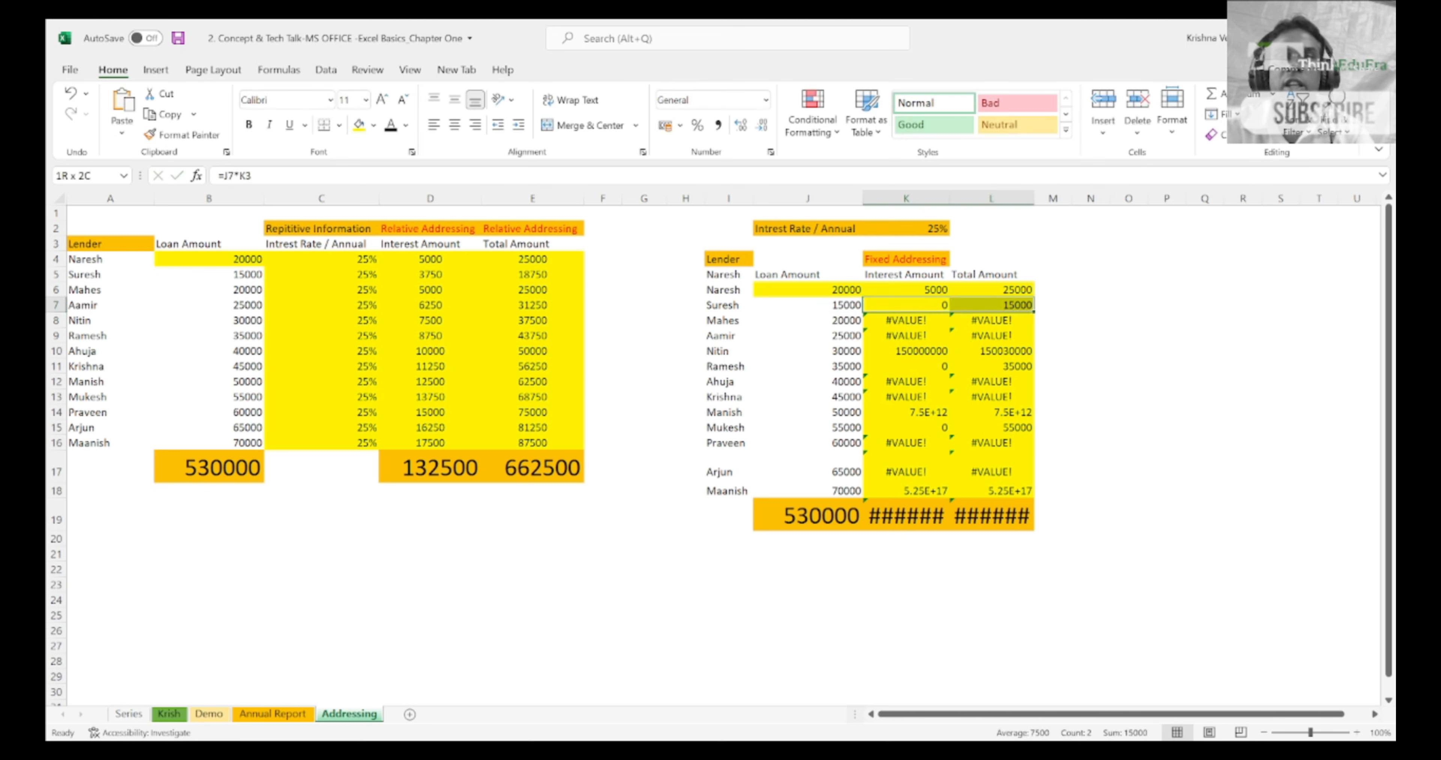
{"action": "key", "text": "shift+Left"}
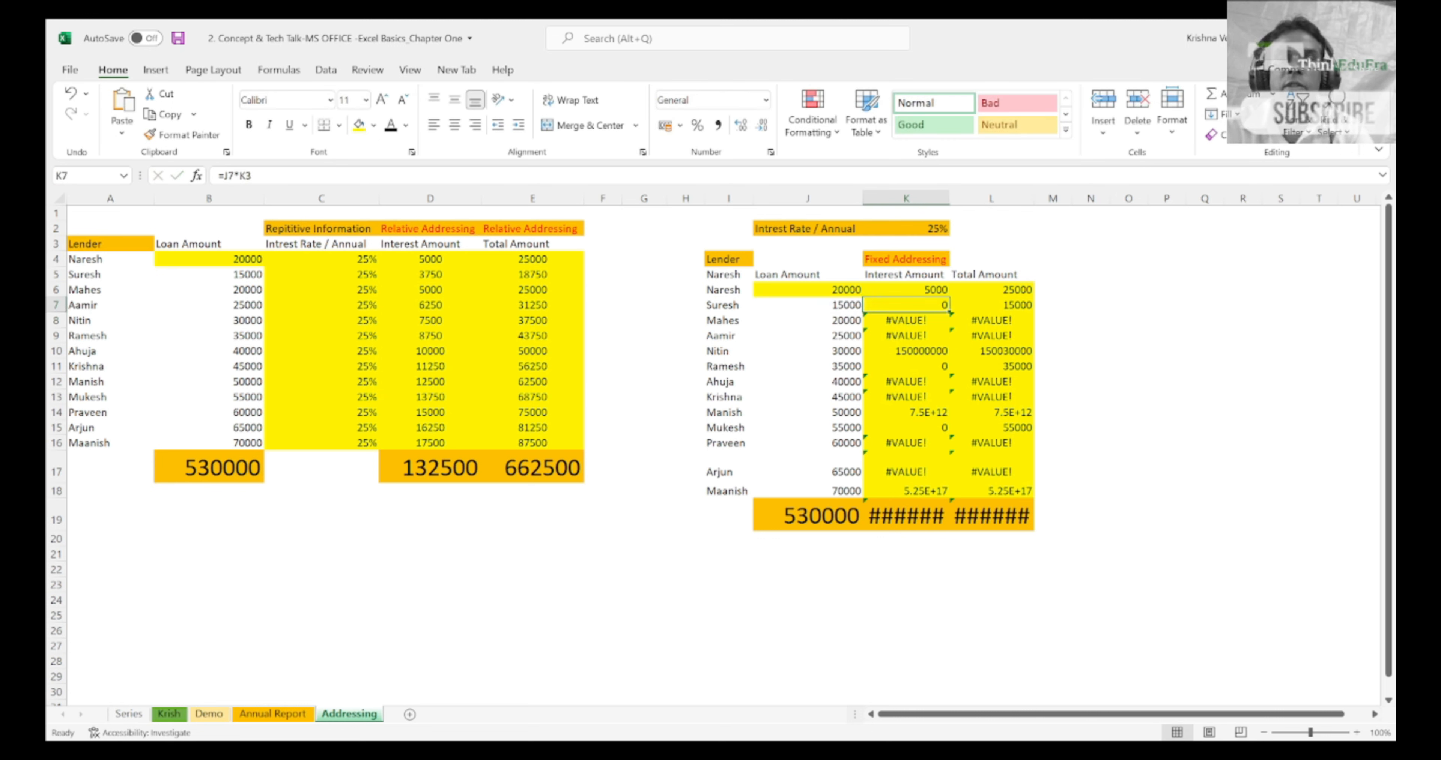
{"action": "key", "text": "Down"}
{"action": "key", "text": "shift+Right"}
{"action": "key", "text": "shift+Left"}
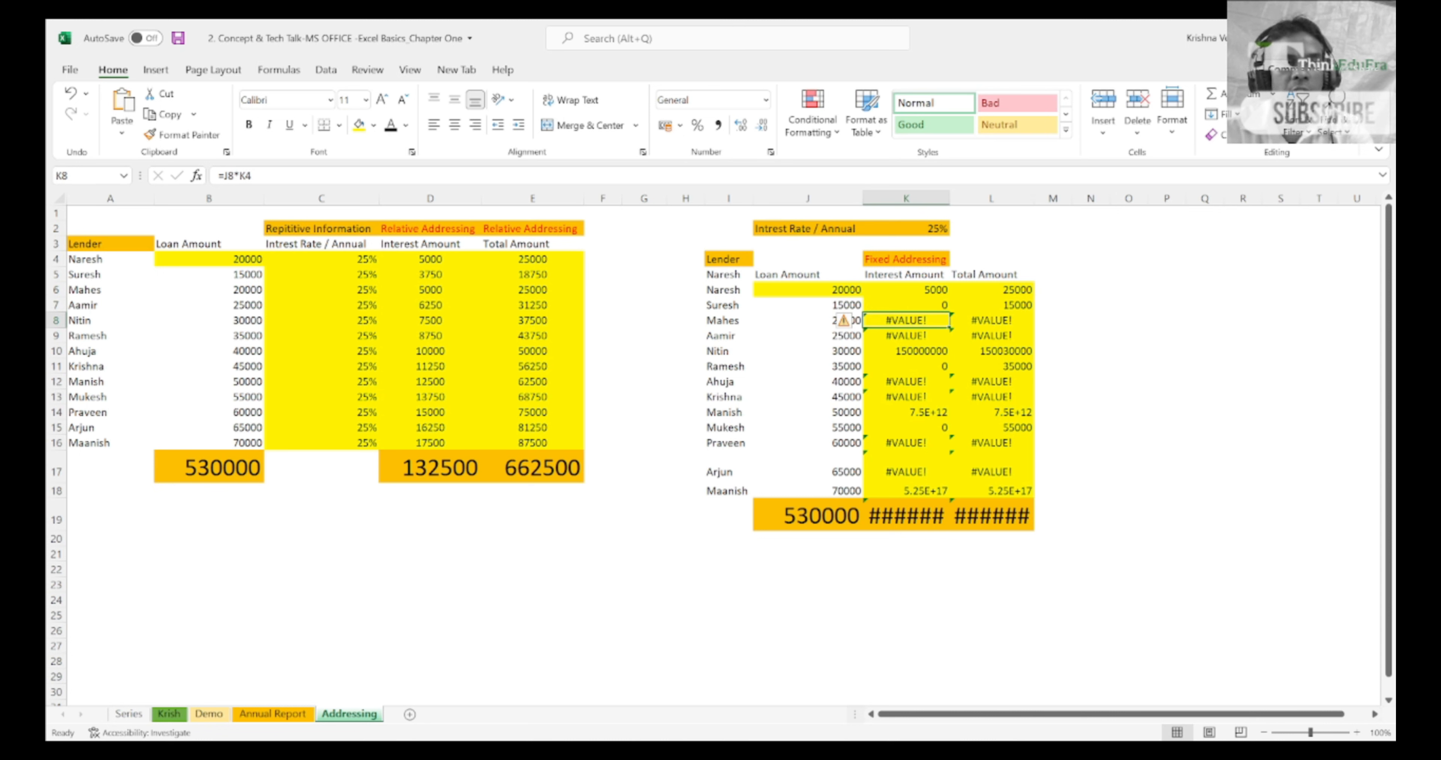
{"action": "key", "text": "F2"}
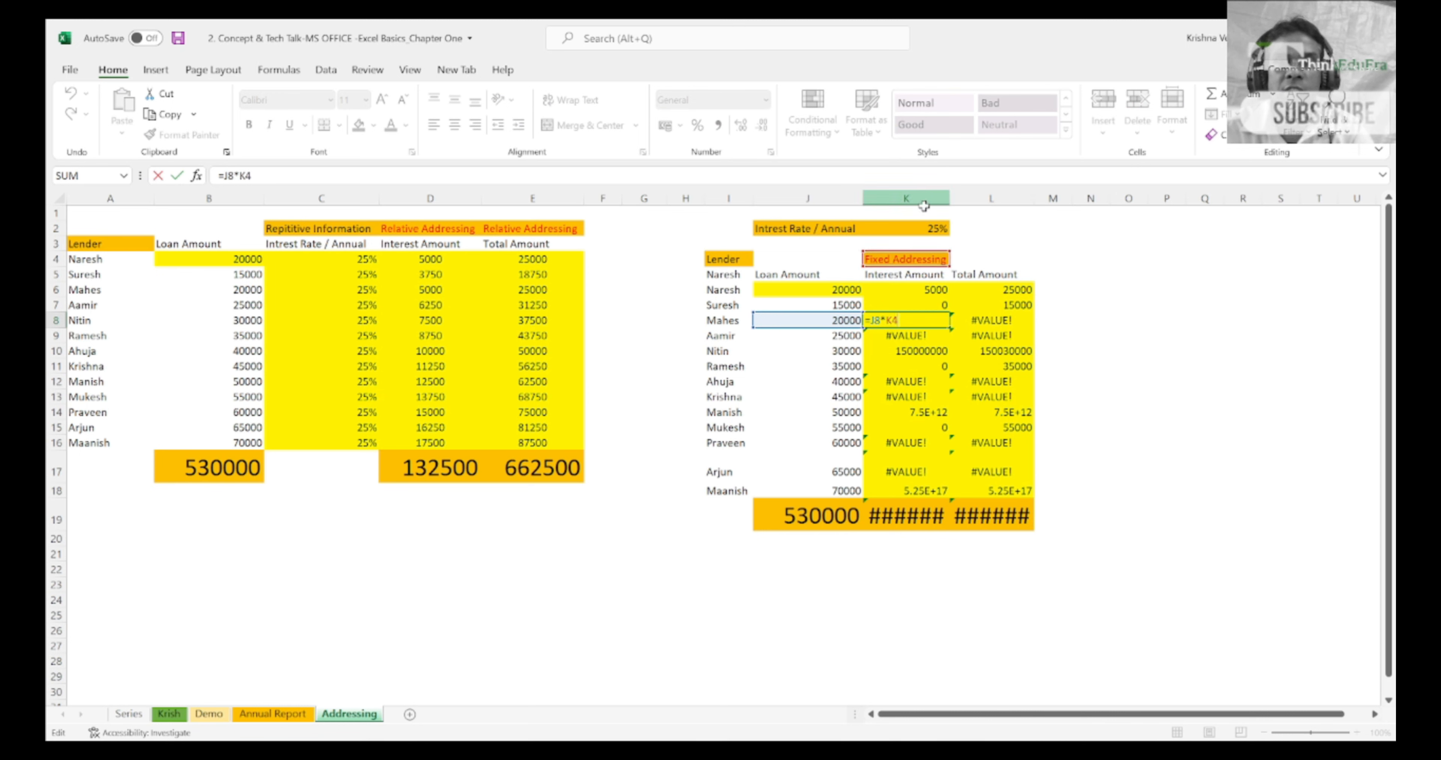
{"action": "key", "text": "Escape"}
Step: Examine the single annual interest rate in J2:K2 against the first row's interest and total amounts in K6:L6
{"action": "key", "text": "Up"}
{"action": "key", "text": "Up"}
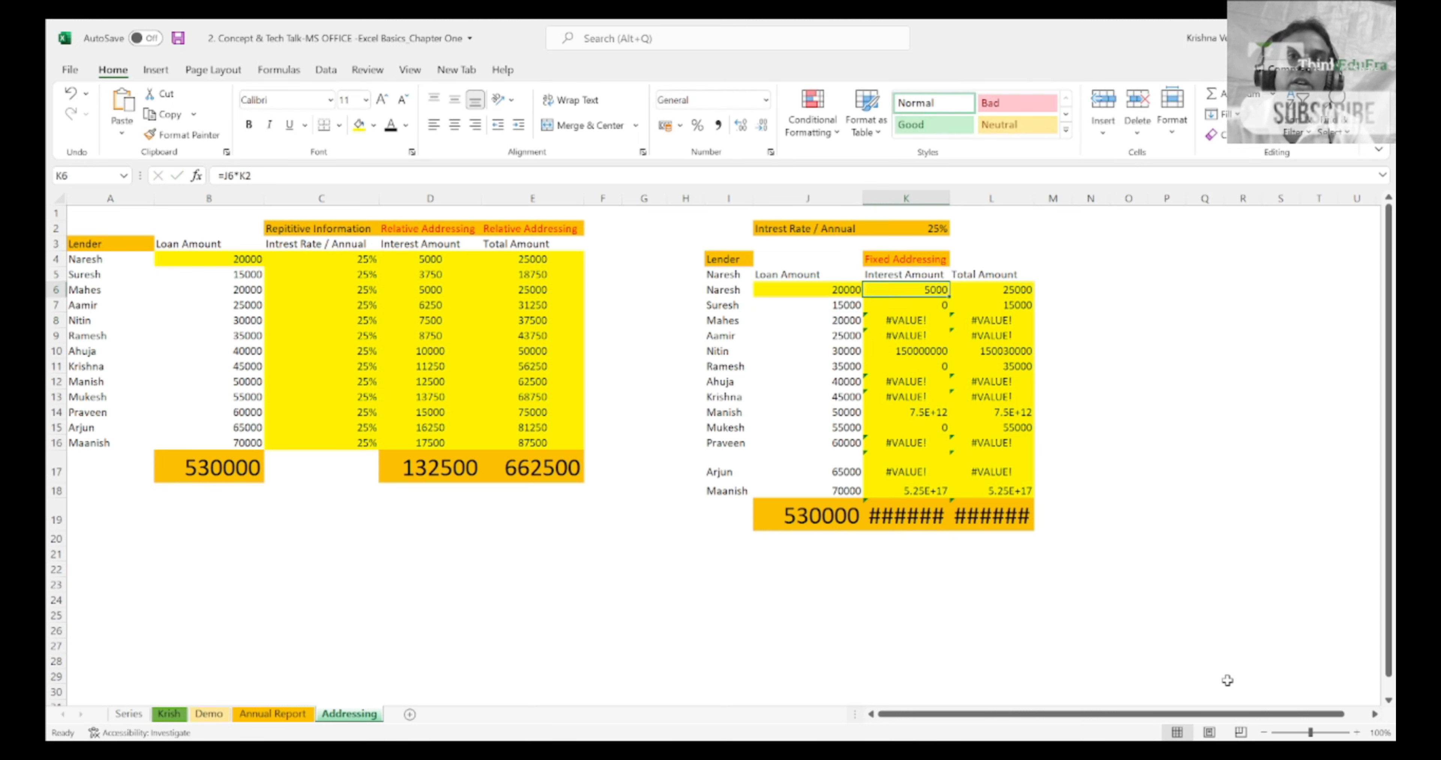
{"action": "key", "text": "Up"}
{"action": "key", "text": "Up"}
{"action": "key", "text": "Up"}
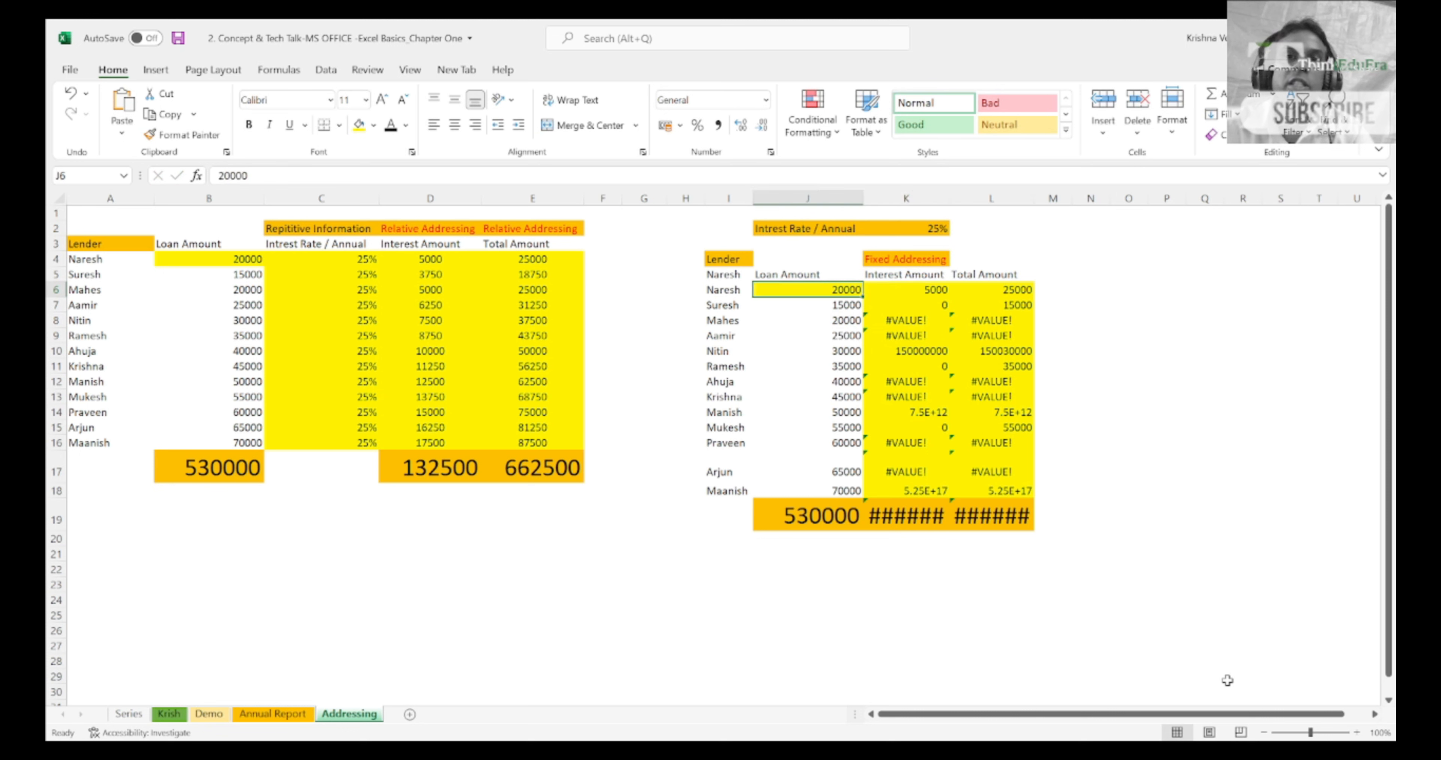
{"action": "key", "text": "Left"}
{"action": "key", "text": "Left"}
{"action": "key", "text": "Left"}
{"action": "key", "text": "Left"}
{"action": "key", "text": "Left"}
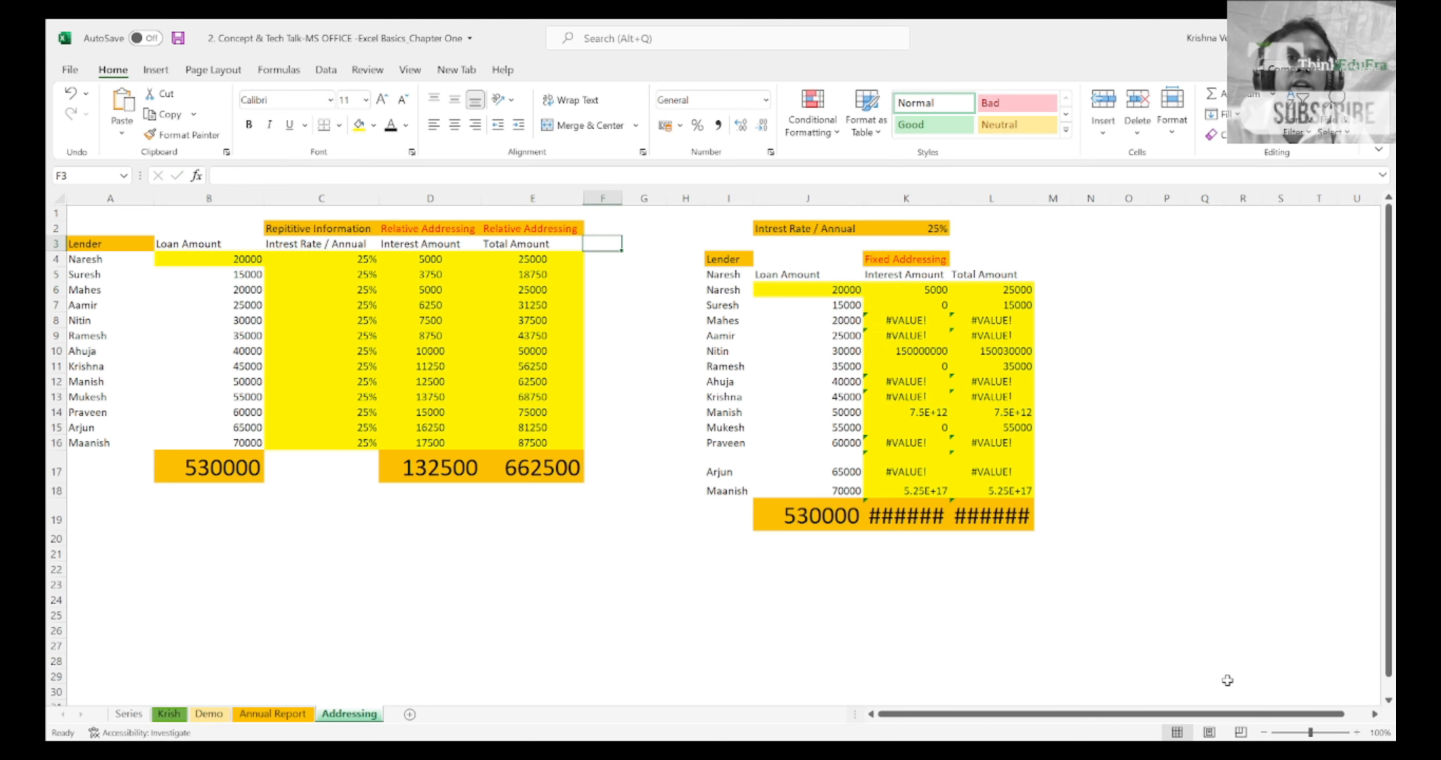
{"action": "key", "text": "Right"}
{"action": "key", "text": "Right"}
{"action": "key", "text": "Right"}
{"action": "key", "text": "Right"}
{"action": "key", "text": "Up"}
{"action": "key", "text": "shift+Right"}
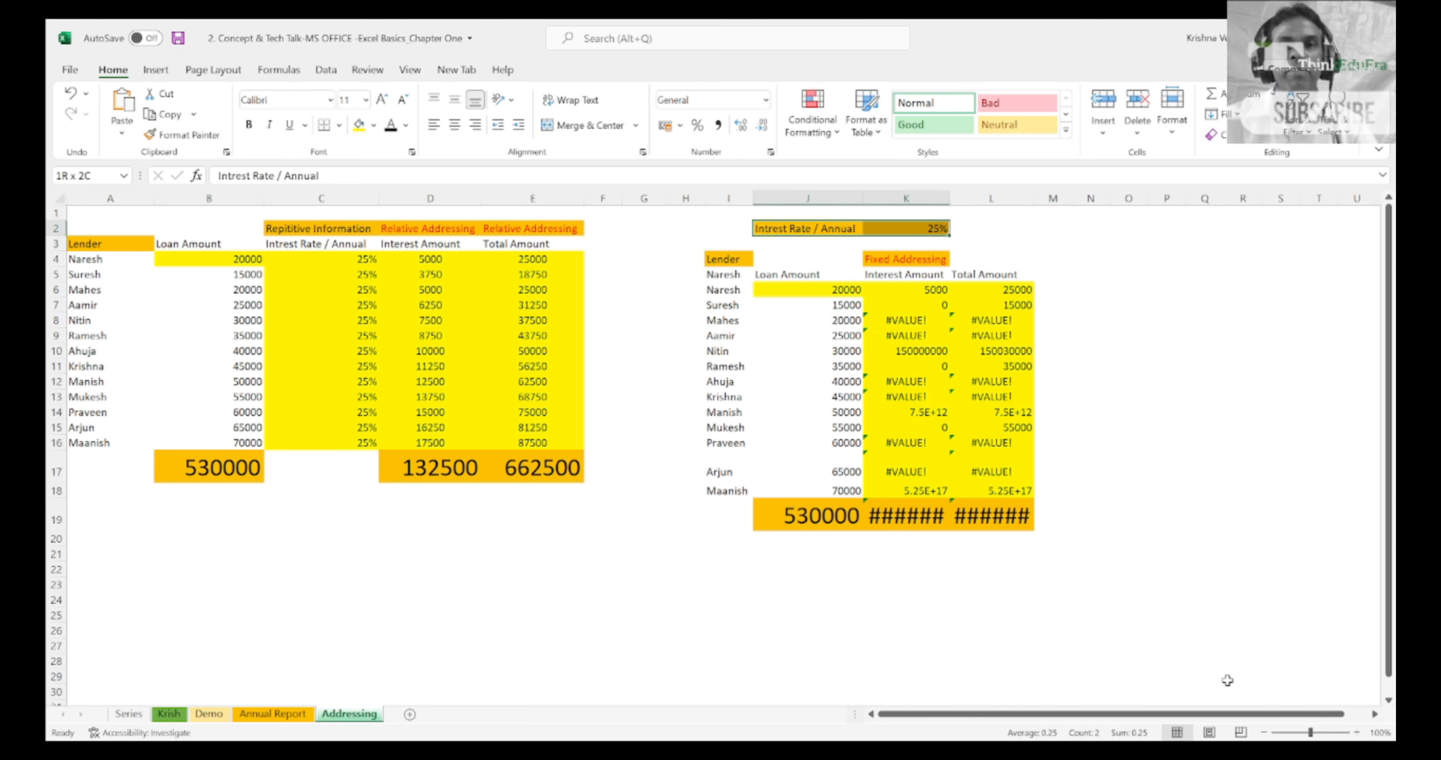
{"action": "key", "text": "Down"}
{"action": "key", "text": "Down"}
{"action": "key", "text": "Down"}
{"action": "key", "text": "Down"}
{"action": "key", "text": "Right"}
{"action": "key", "text": "shift+Right"}
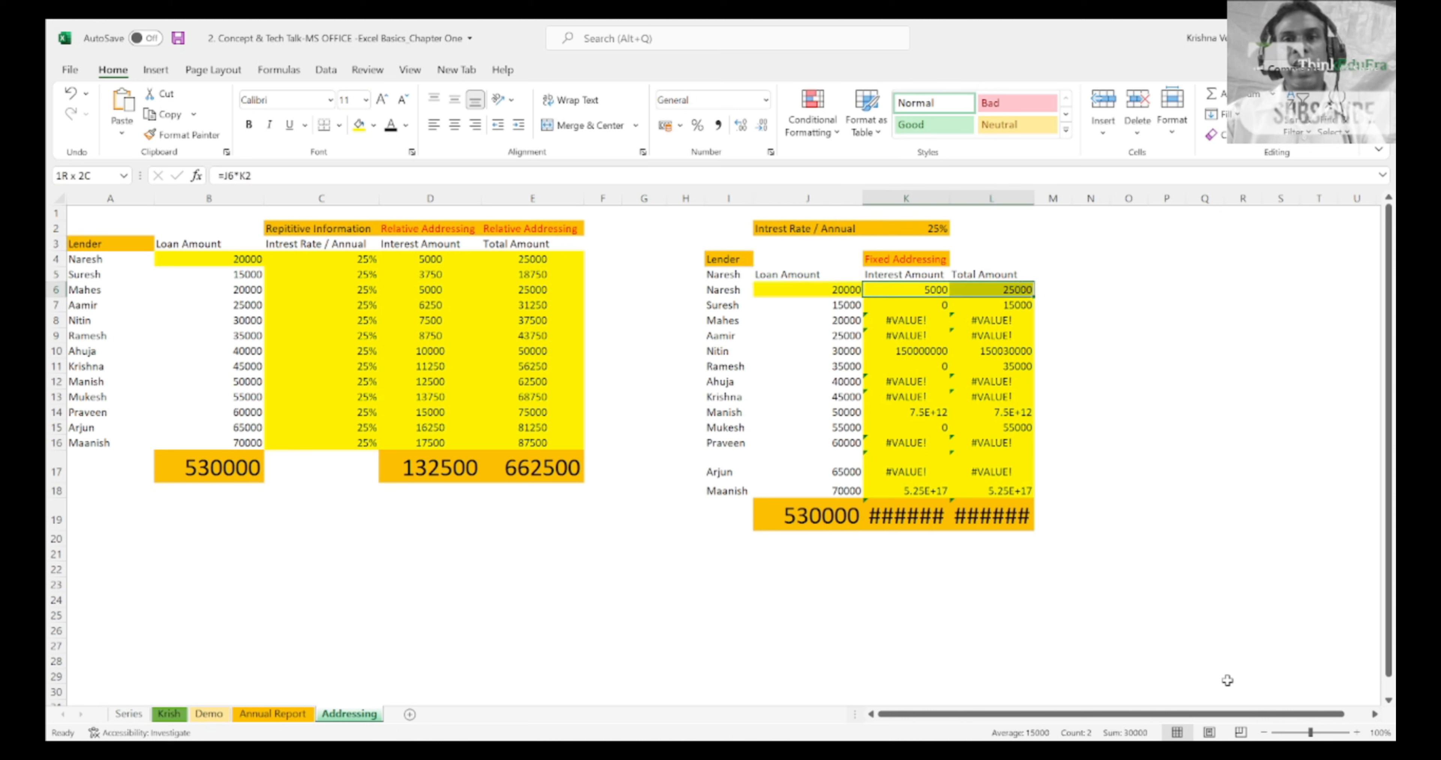
{"action": "key", "text": "Left"}
{"action": "key", "text": "Right"}
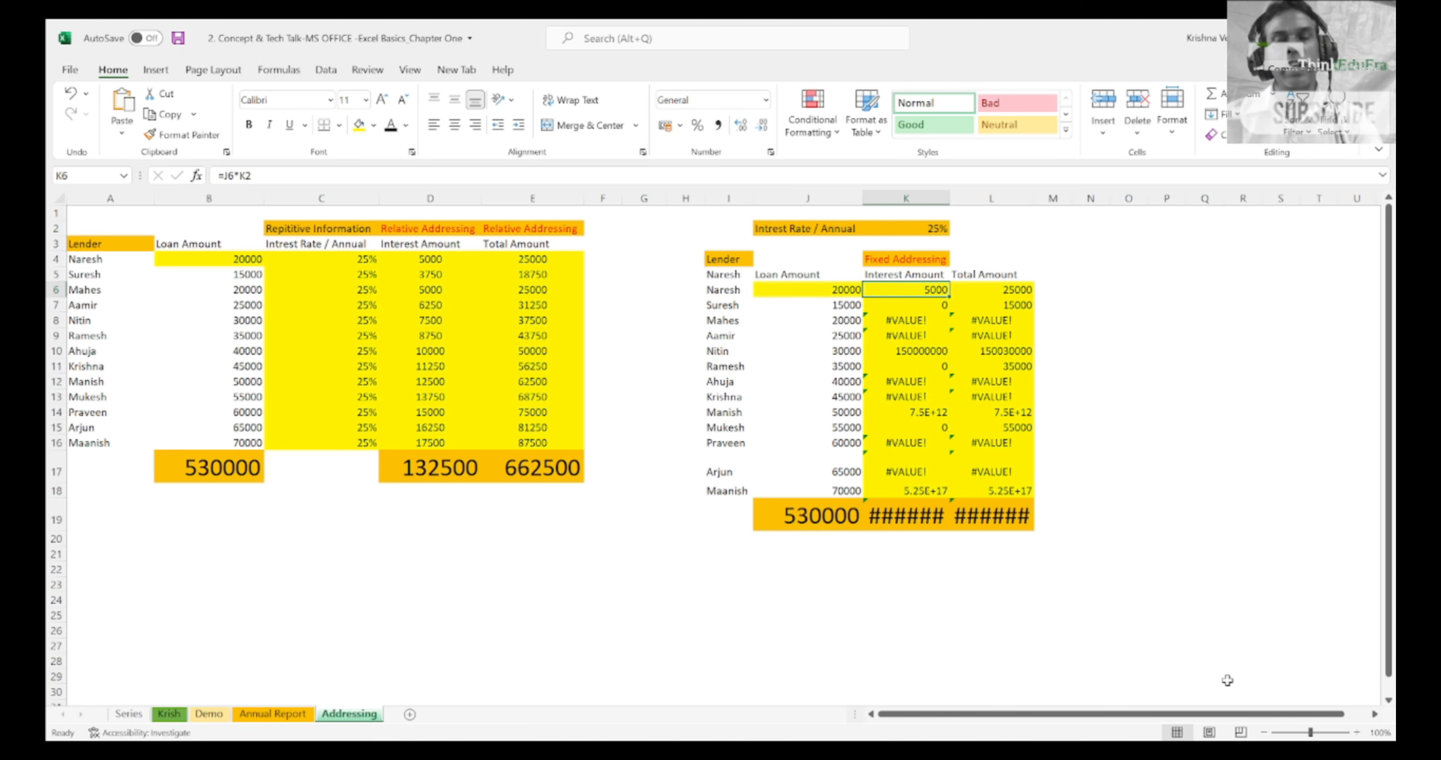
Step: Change the interest formula in K6 to =J6*$K$2 so that it uses a fixed reference to the rate cell
{"action": "key", "text": "F2"}
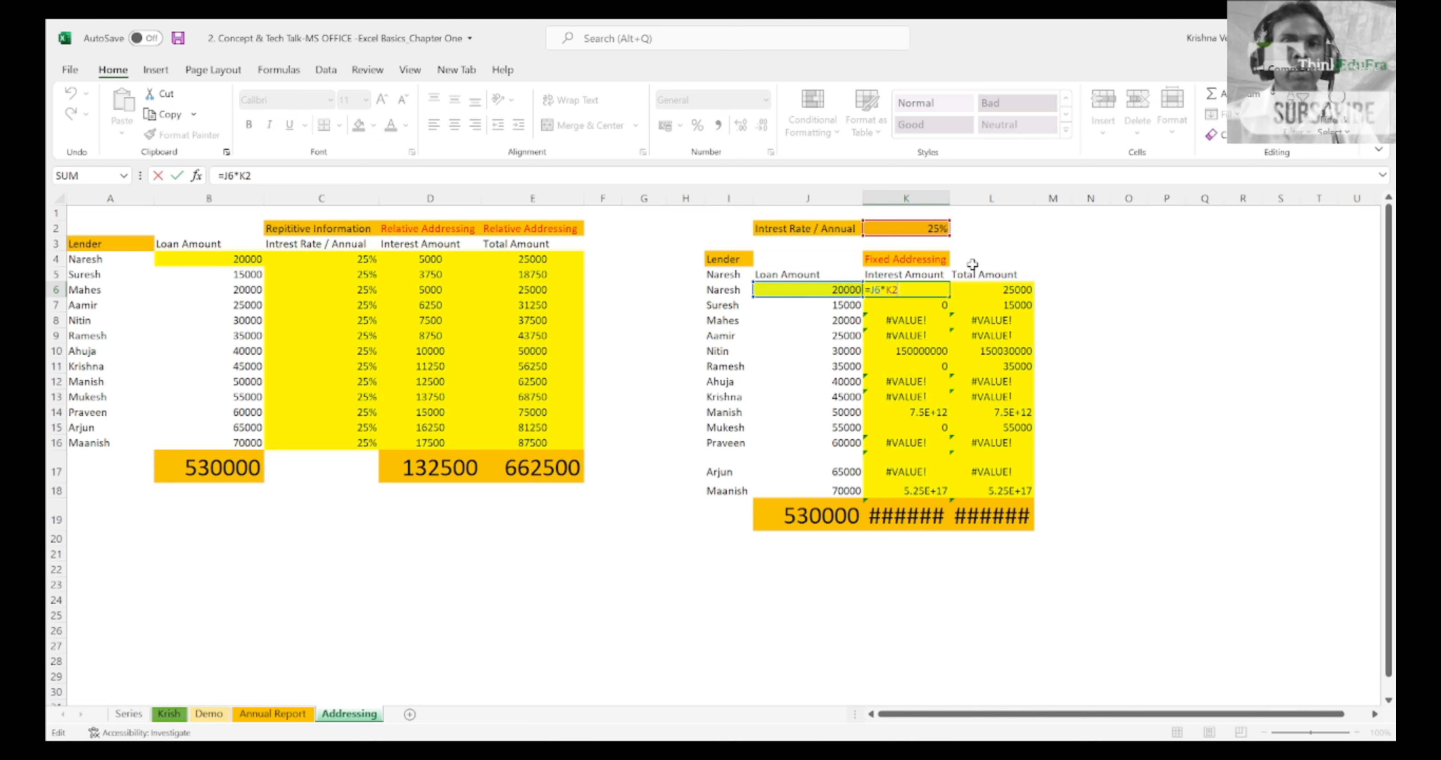
{"action": "key", "text": "Return"}
{"action": "key", "text": "F2"}
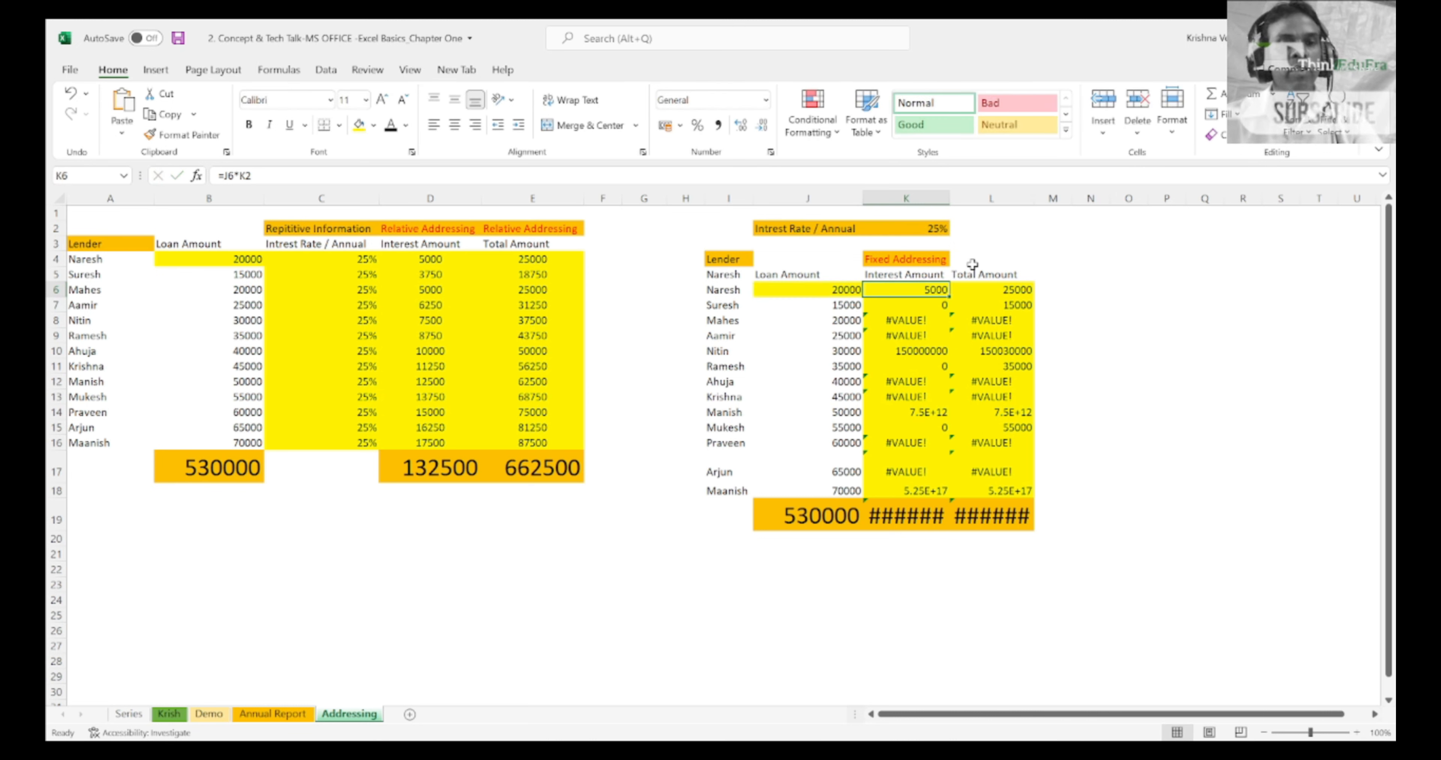
{"action": "key", "text": "Left"}
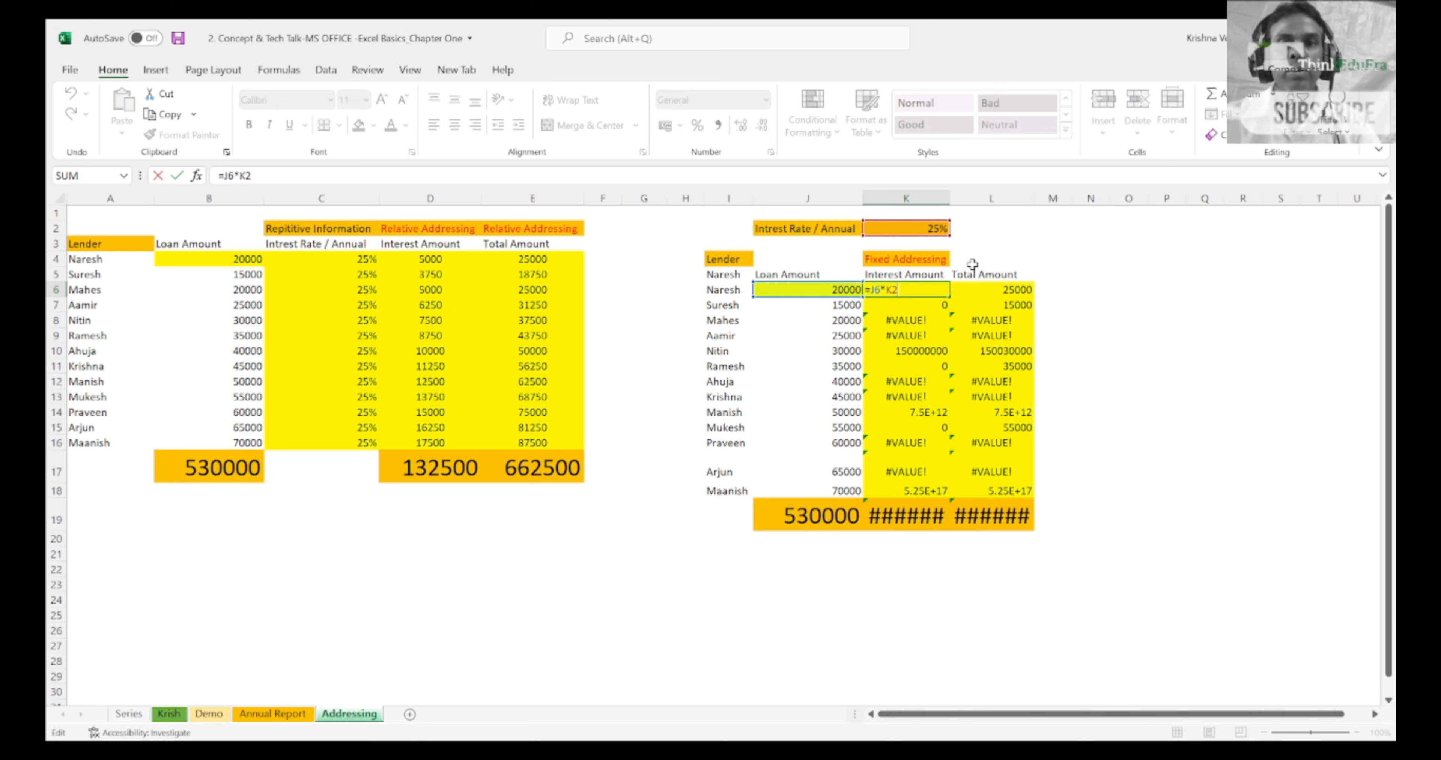
{"action": "type", "text": "$K$"}
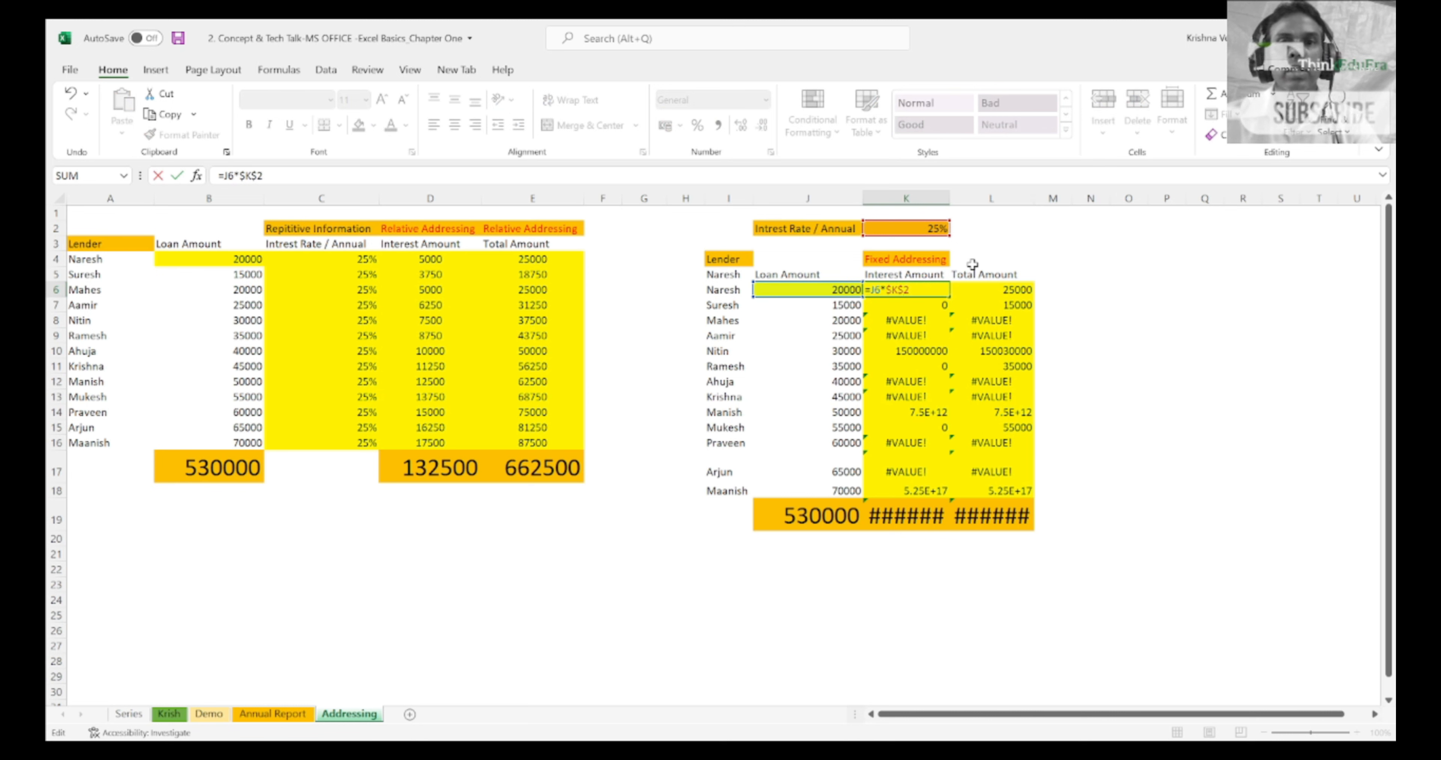
{"action": "key", "text": "Tab"}
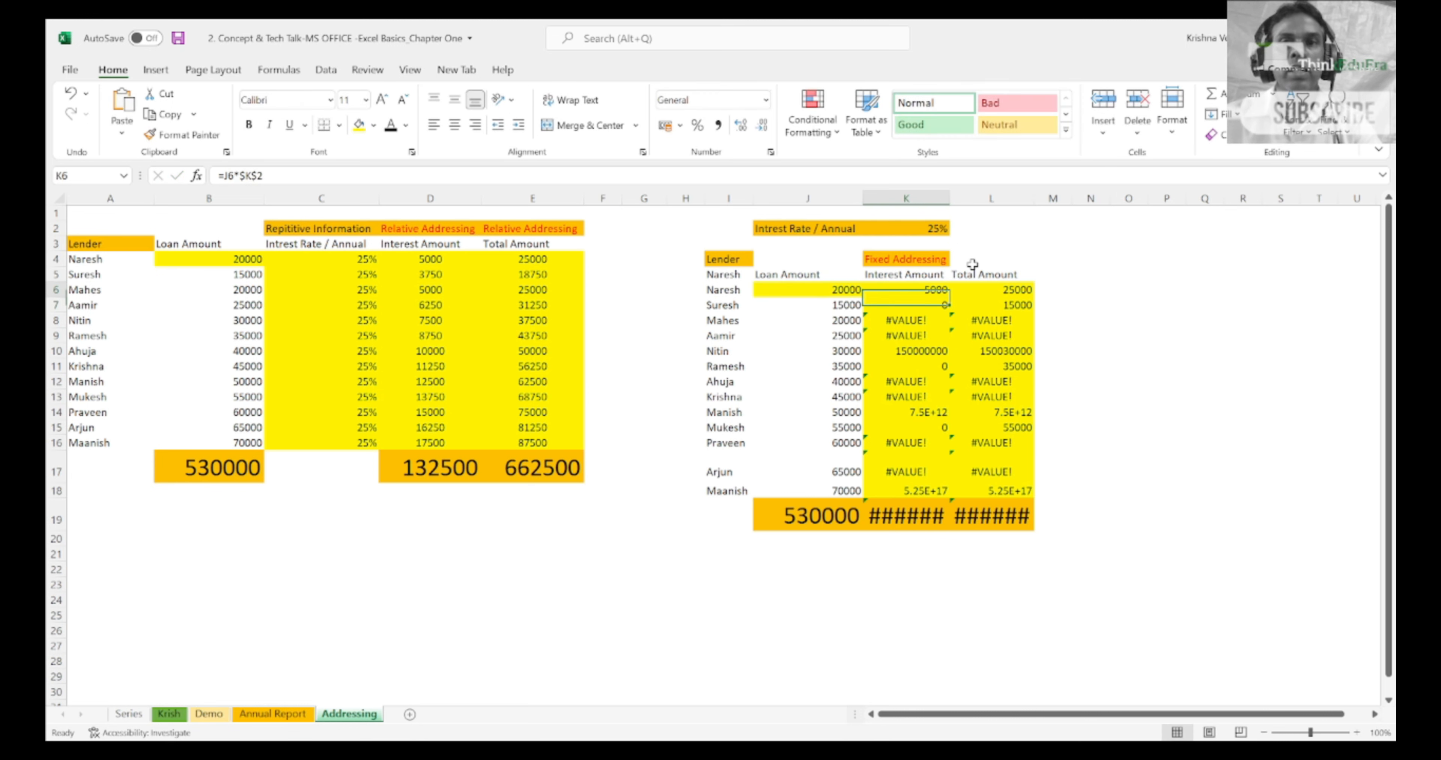
{"action": "type", "text": "4"}
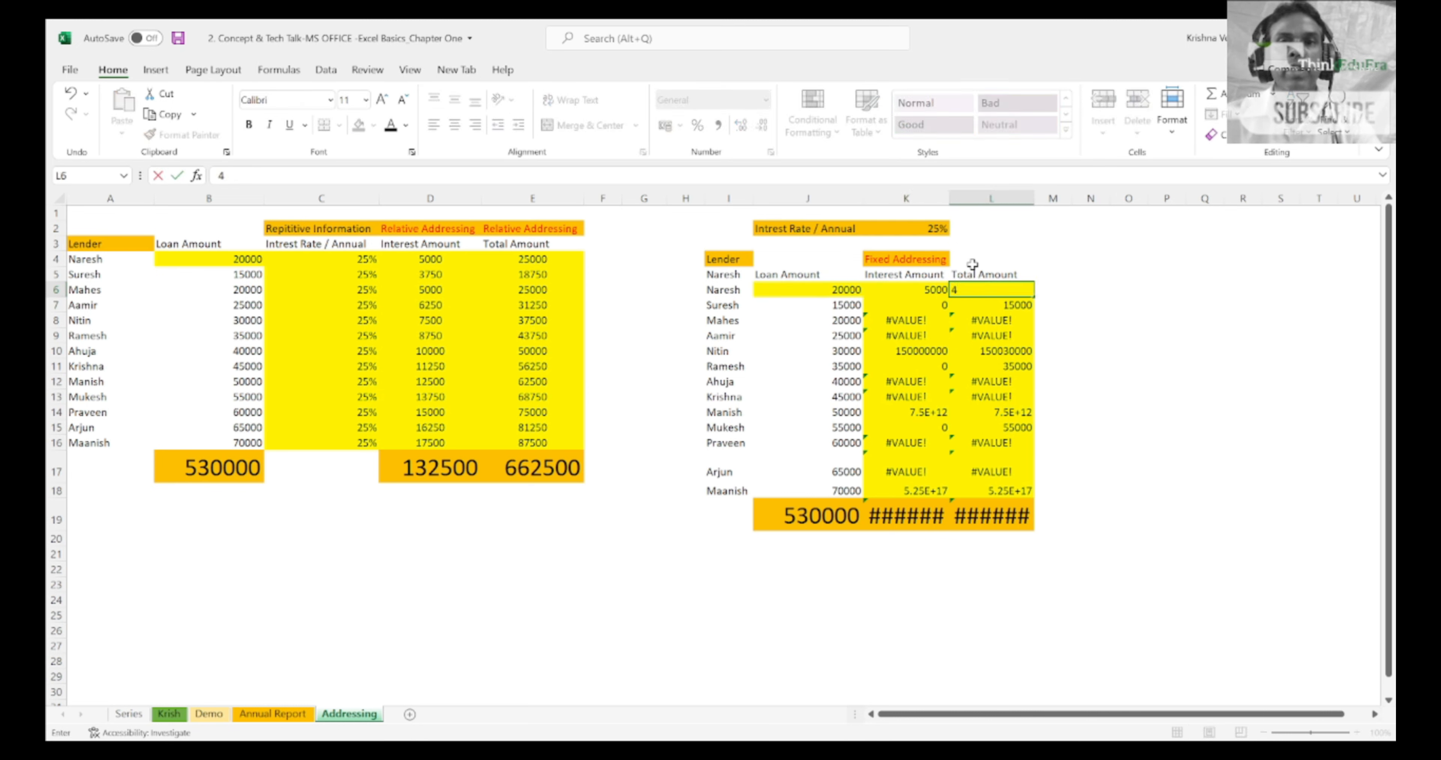
{"action": "key", "text": "Escape"}
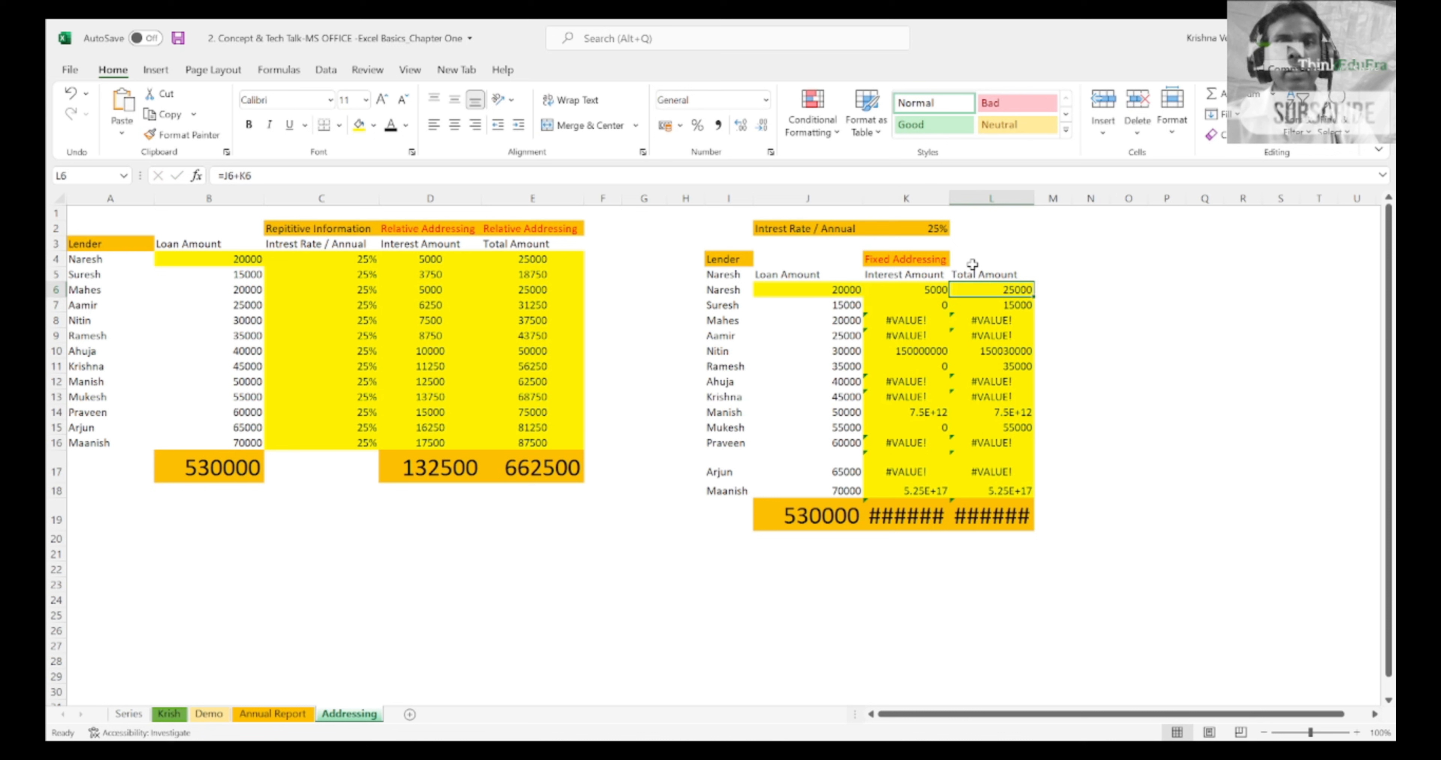
Step: Examine the references in the total amount formula in L6, along with the rate and first loan amount cells
{"action": "key", "text": "F2"}
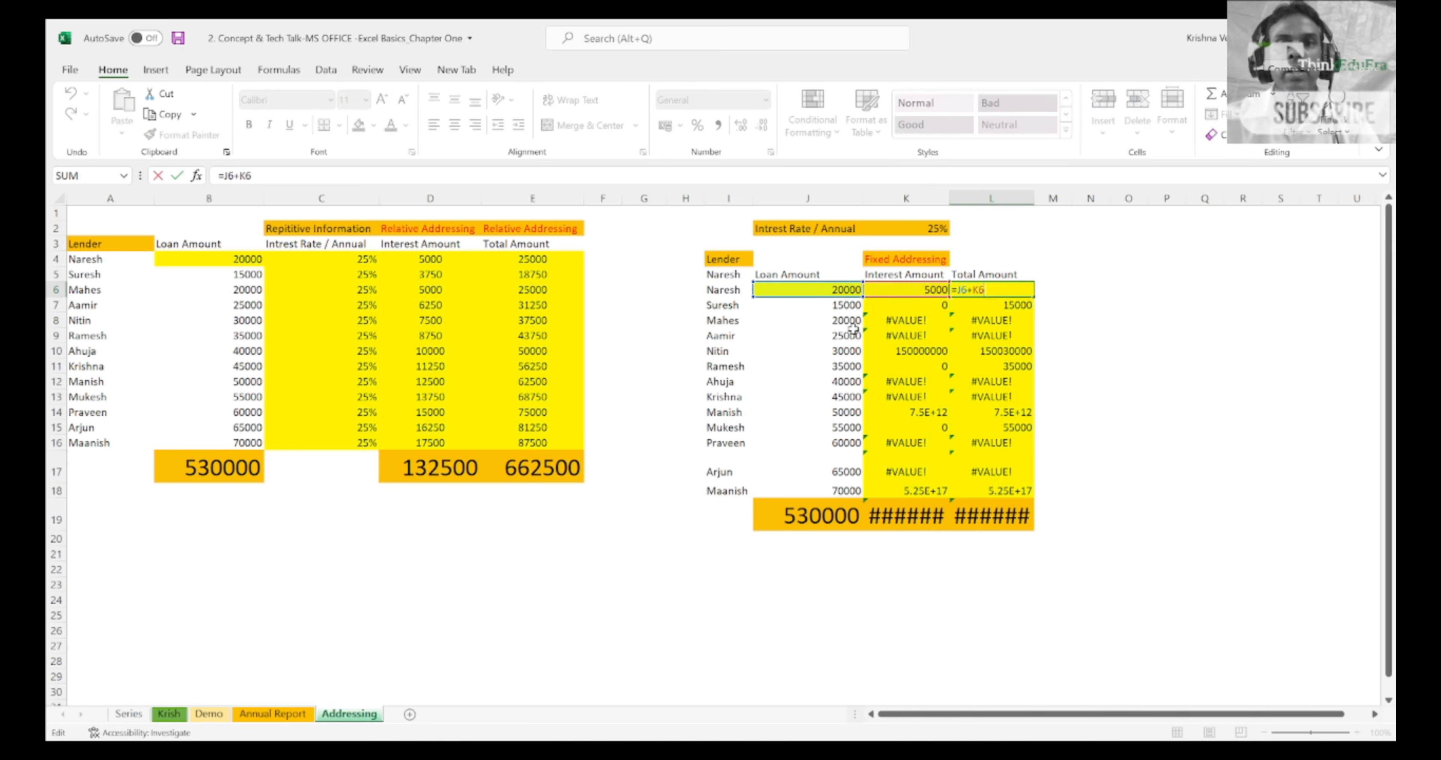
{"action": "key", "text": "Return"}
{"action": "key", "text": "Up"}
{"action": "key", "text": "Up"}
{"action": "key", "text": "Left"}
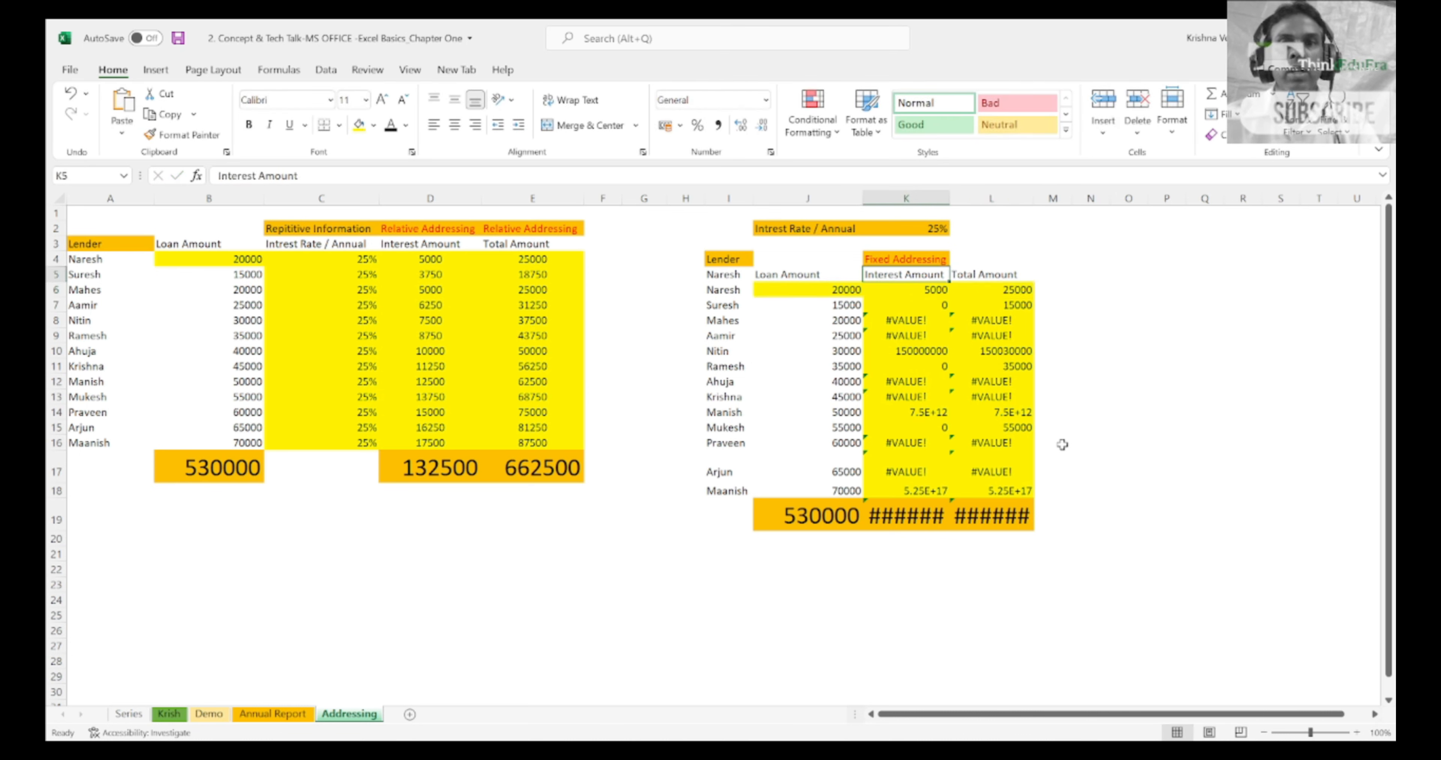
{"action": "key", "text": "Up"}
{"action": "key", "text": "Up"}
{"action": "key", "text": "Up"}
{"action": "key", "text": "Left"}
{"action": "key", "text": "Down"}
{"action": "key", "text": "Down"}
{"action": "key", "text": "Down"}
{"action": "key", "text": "Down"}
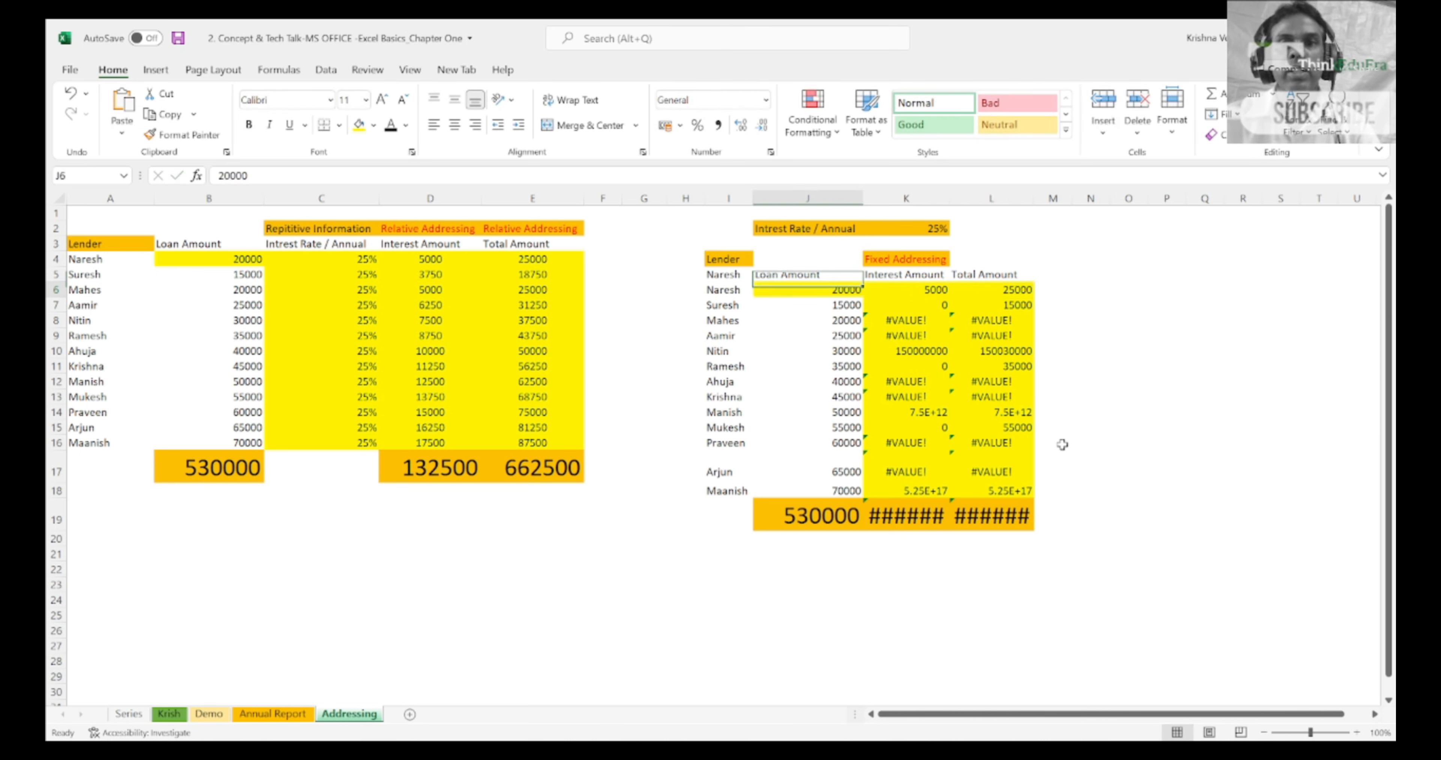
Step: Extend the K6:L6 formulas, including the fixed rate reference, down to row 18 and auto-fit column K
{"action": "key", "text": "Right"}
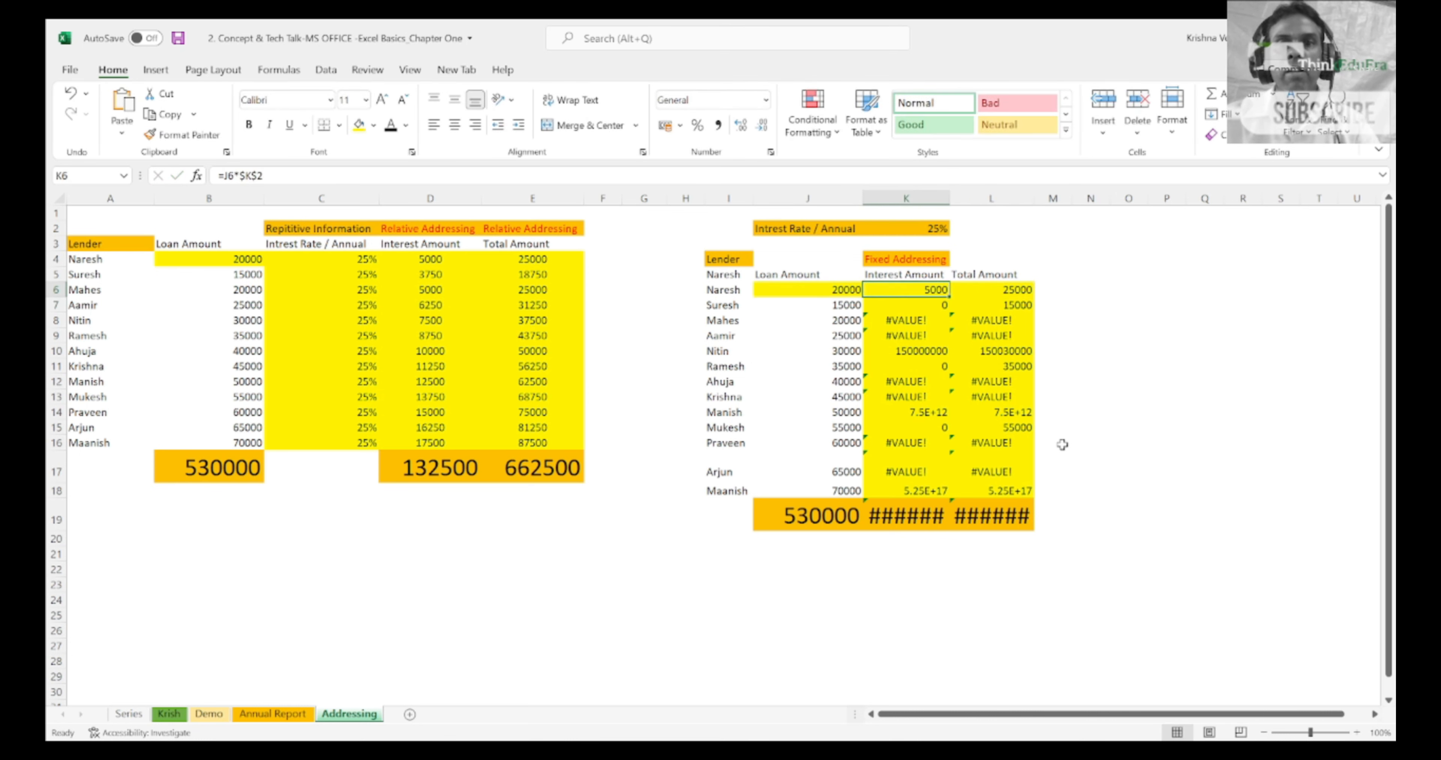
{"action": "key", "text": "shift+Right"}
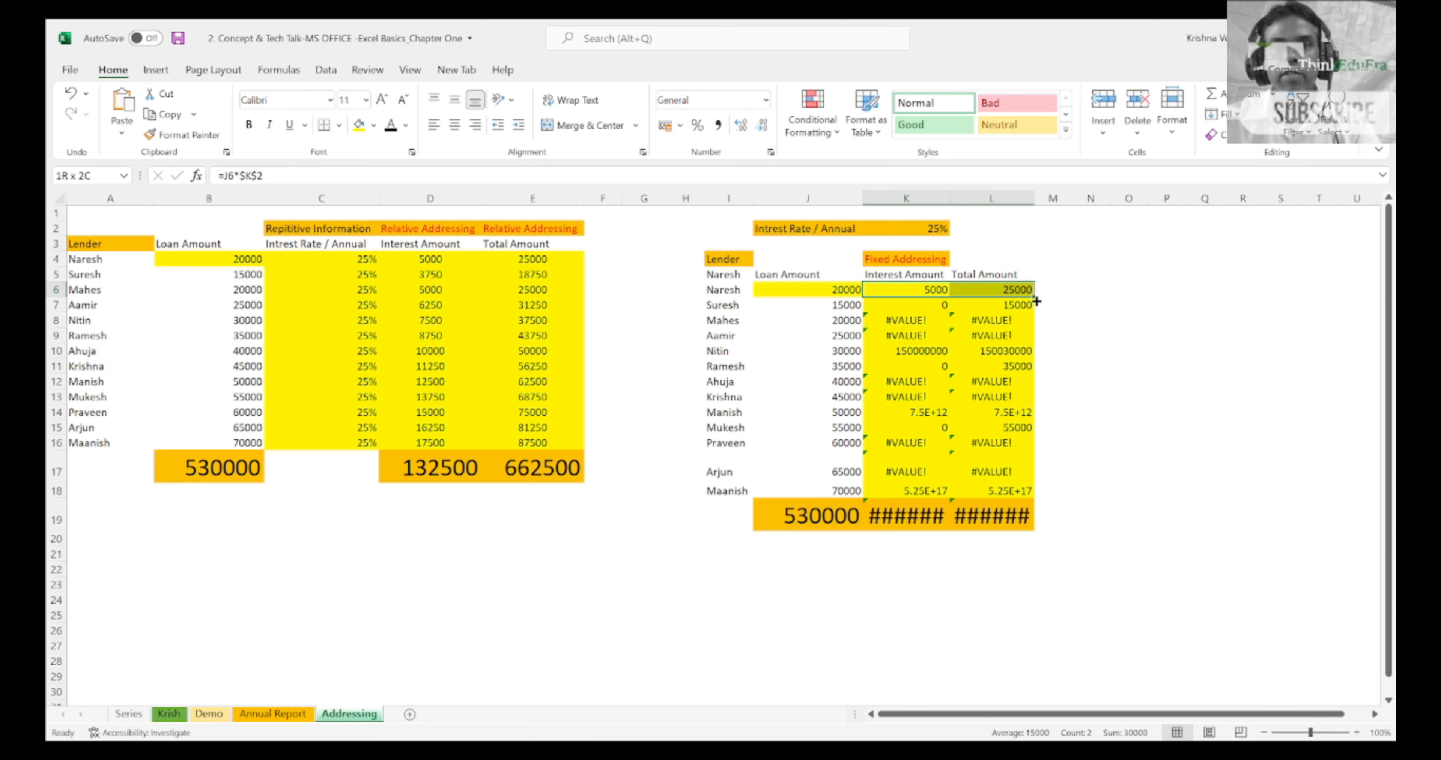
{"action": "left_click_drag", "start_coordinate": [1036, 301], "coordinate": [1038, 496]}
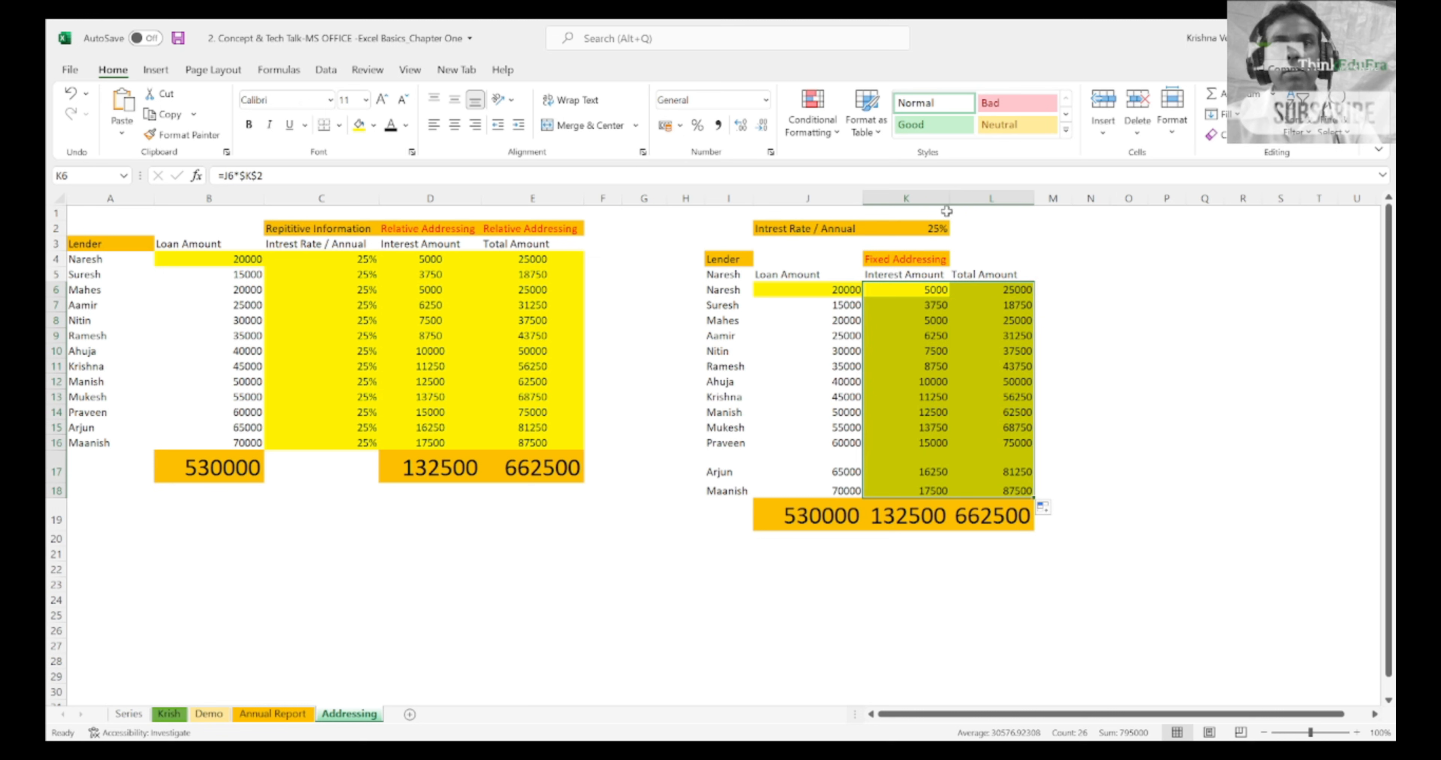
{"action": "double_click", "coordinate": [949, 200]}
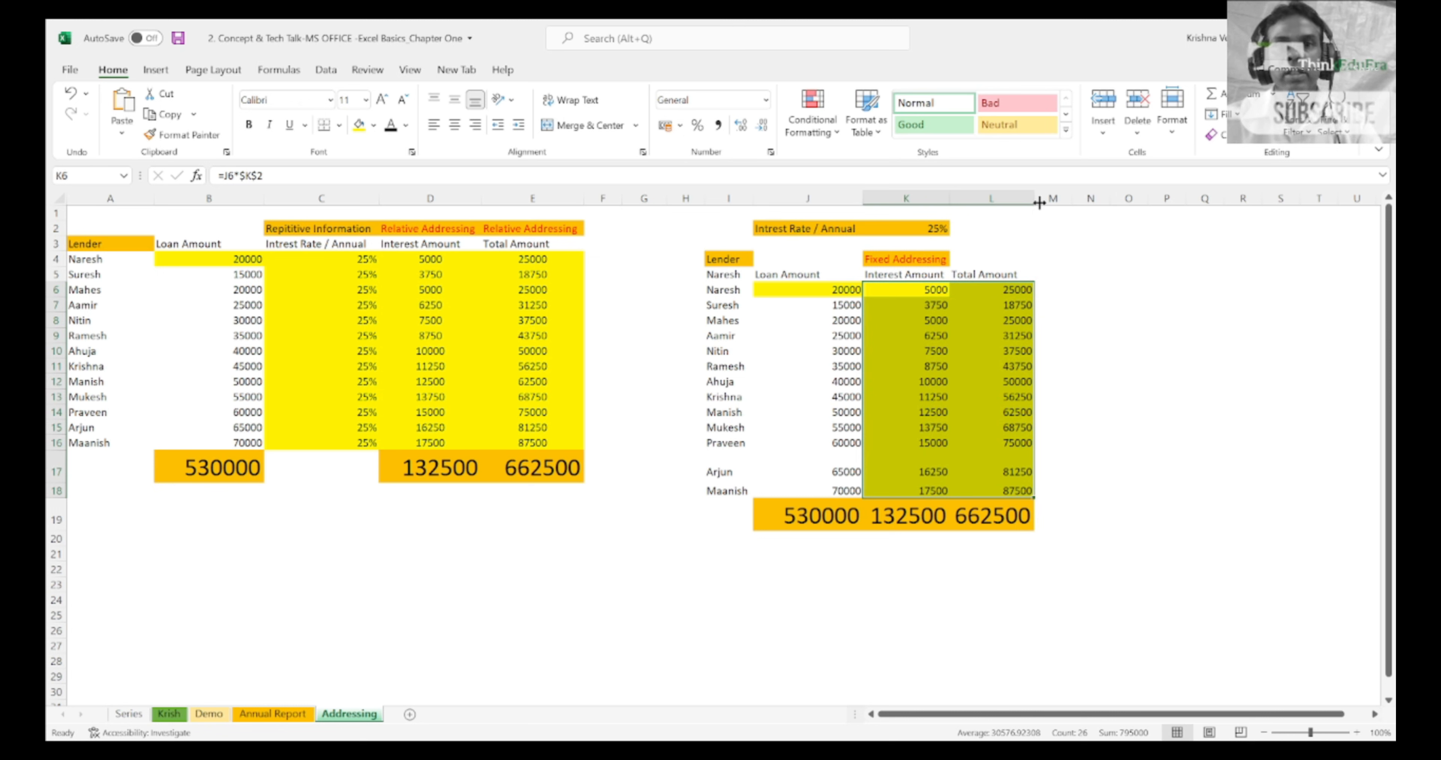
Step: Compare the loan and interest totals in row 17 of the relative table with those in row 19 of the fixed table
{"action": "left_click", "coordinate": [930, 288]}
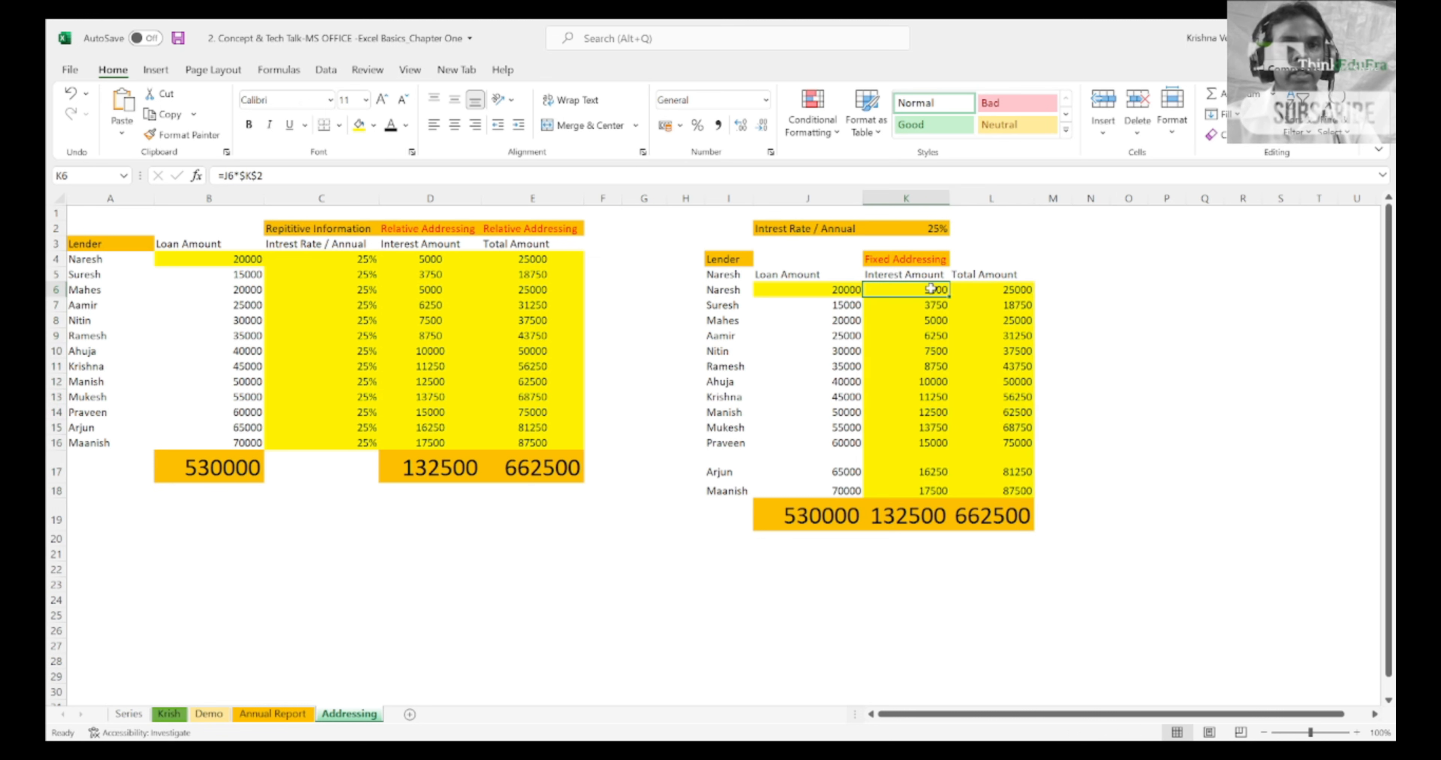
{"action": "left_click", "coordinate": [459, 473]}
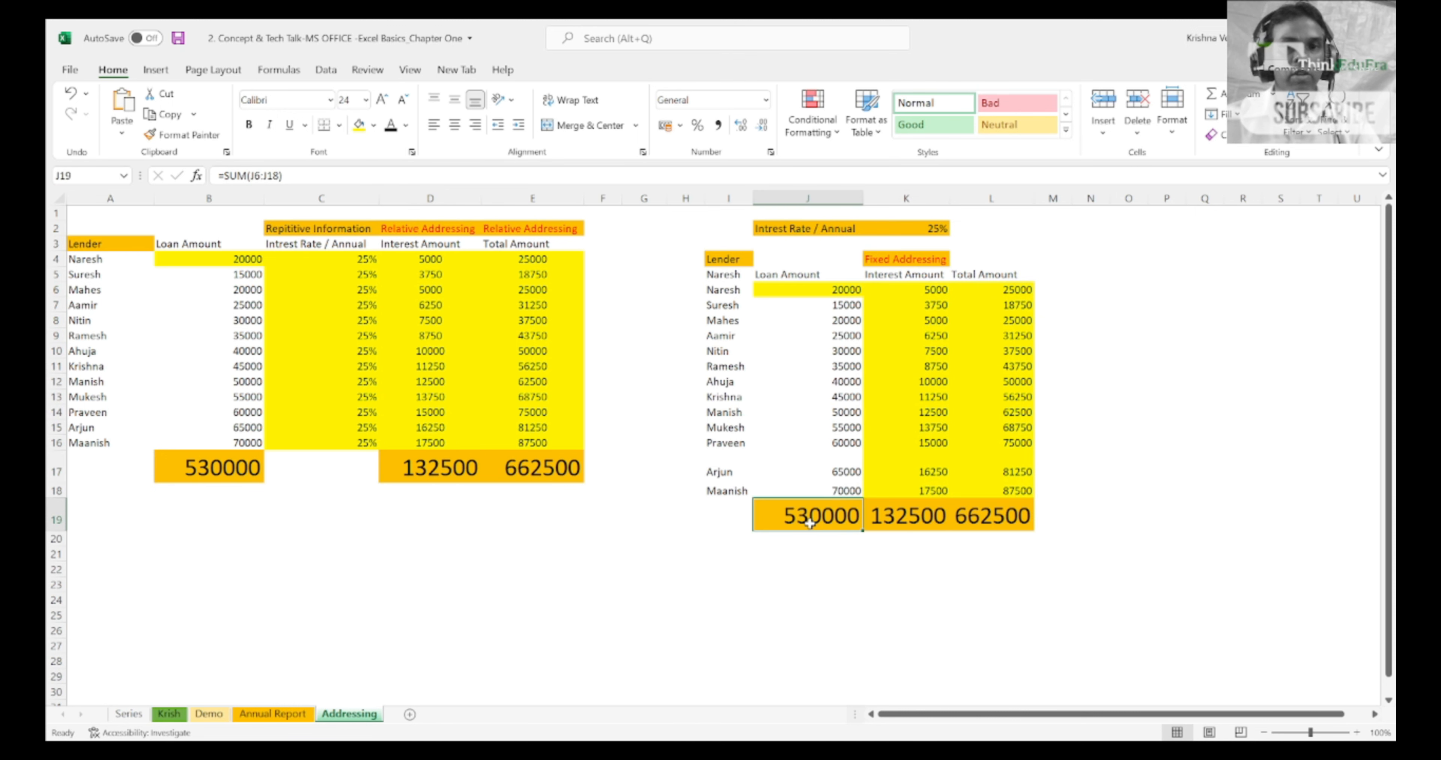
{"action": "left_click", "coordinate": [170, 467]}
{"action": "left_click", "coordinate": [407, 471]}
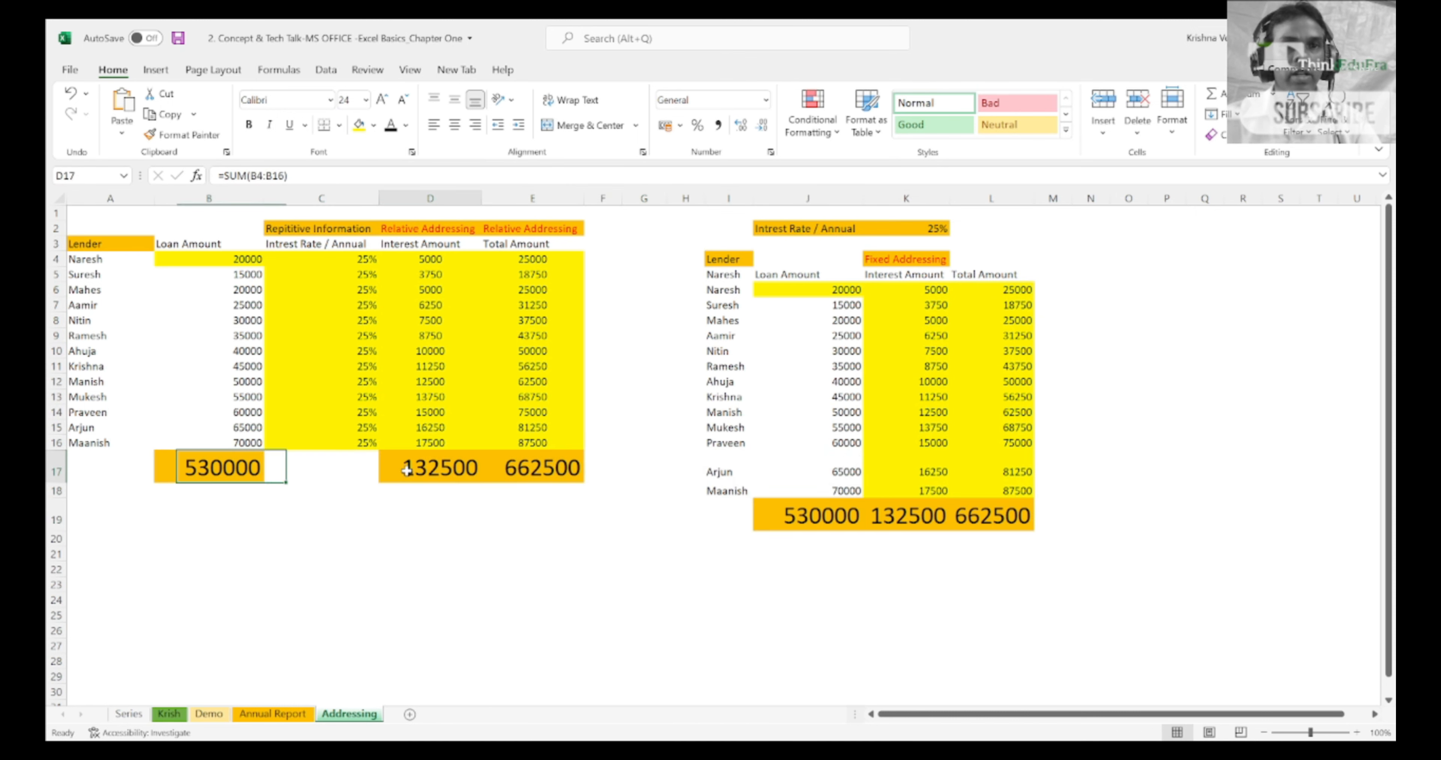
{"action": "left_click", "coordinate": [909, 528]}
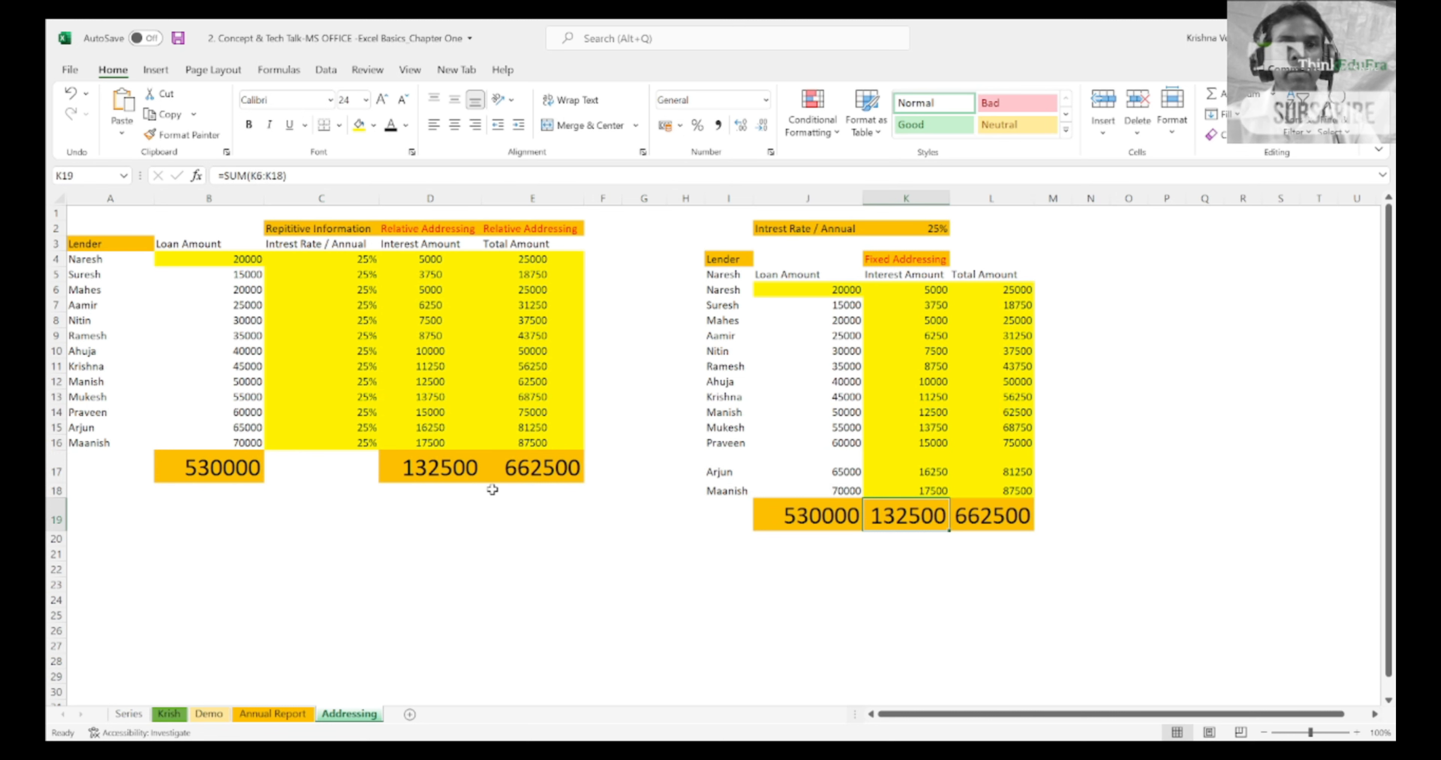
Step: Compare the total amounts in E17 and L19, and the repeated rates in column C with the single rate in J2:K2
{"action": "left_click", "coordinate": [546, 477]}
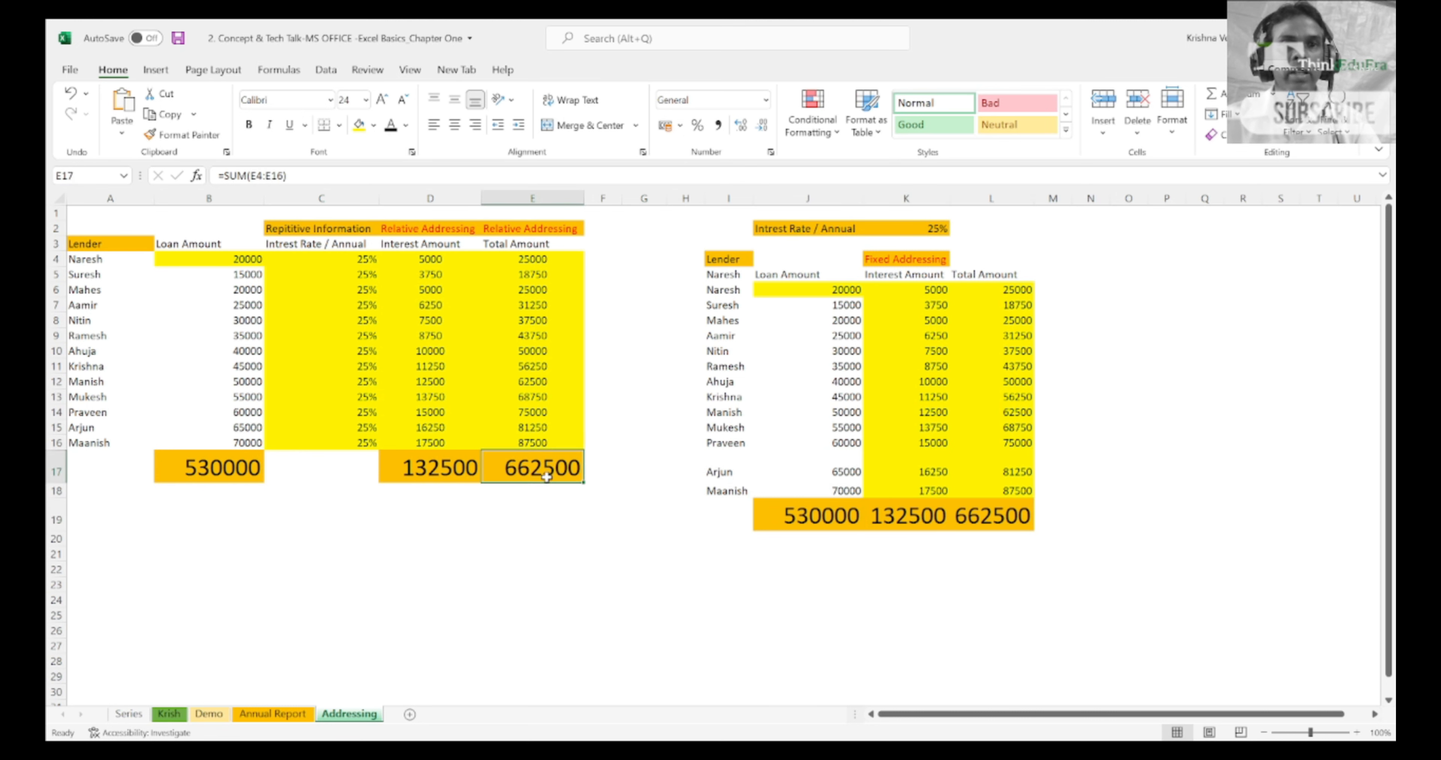
{"action": "left_click", "coordinate": [1019, 521]}
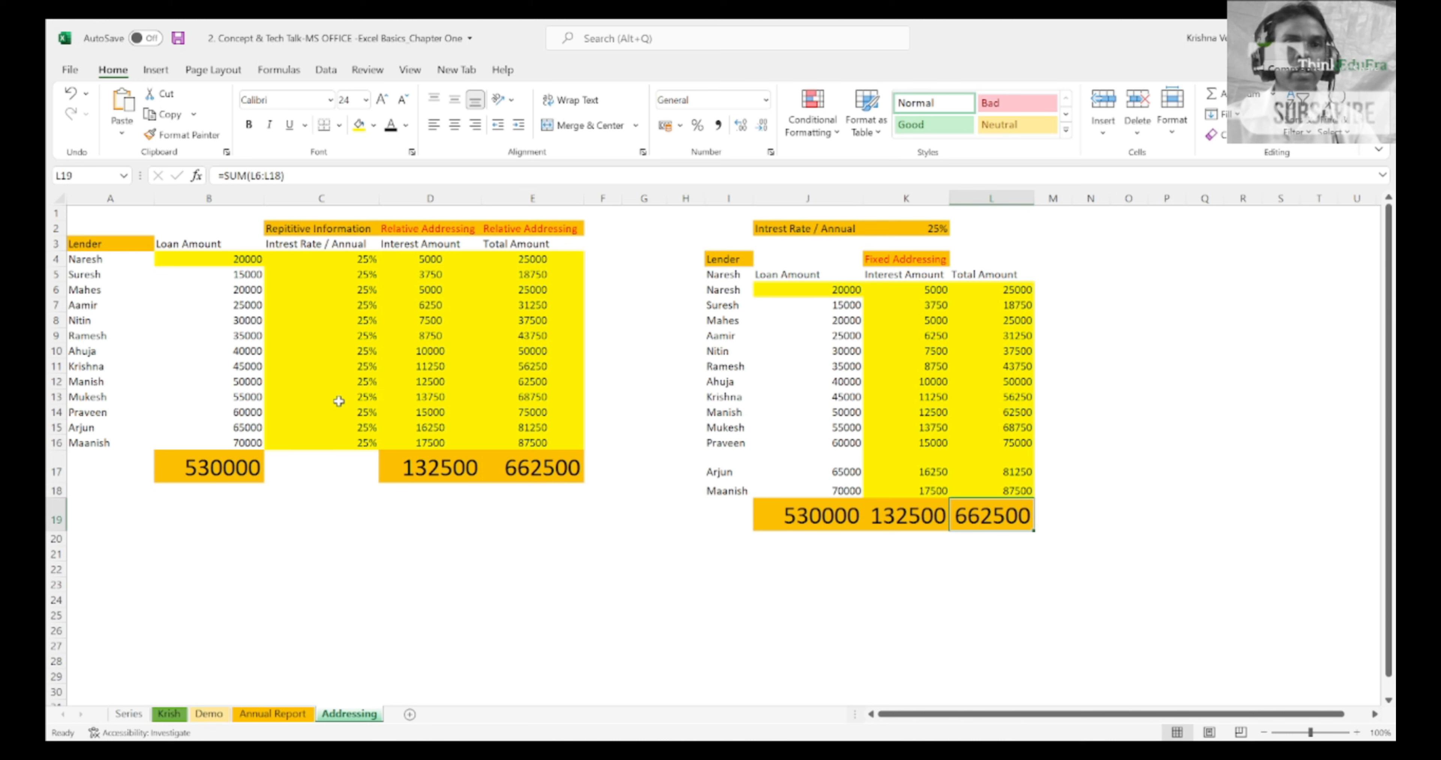
{"action": "left_click", "coordinate": [335, 198]}
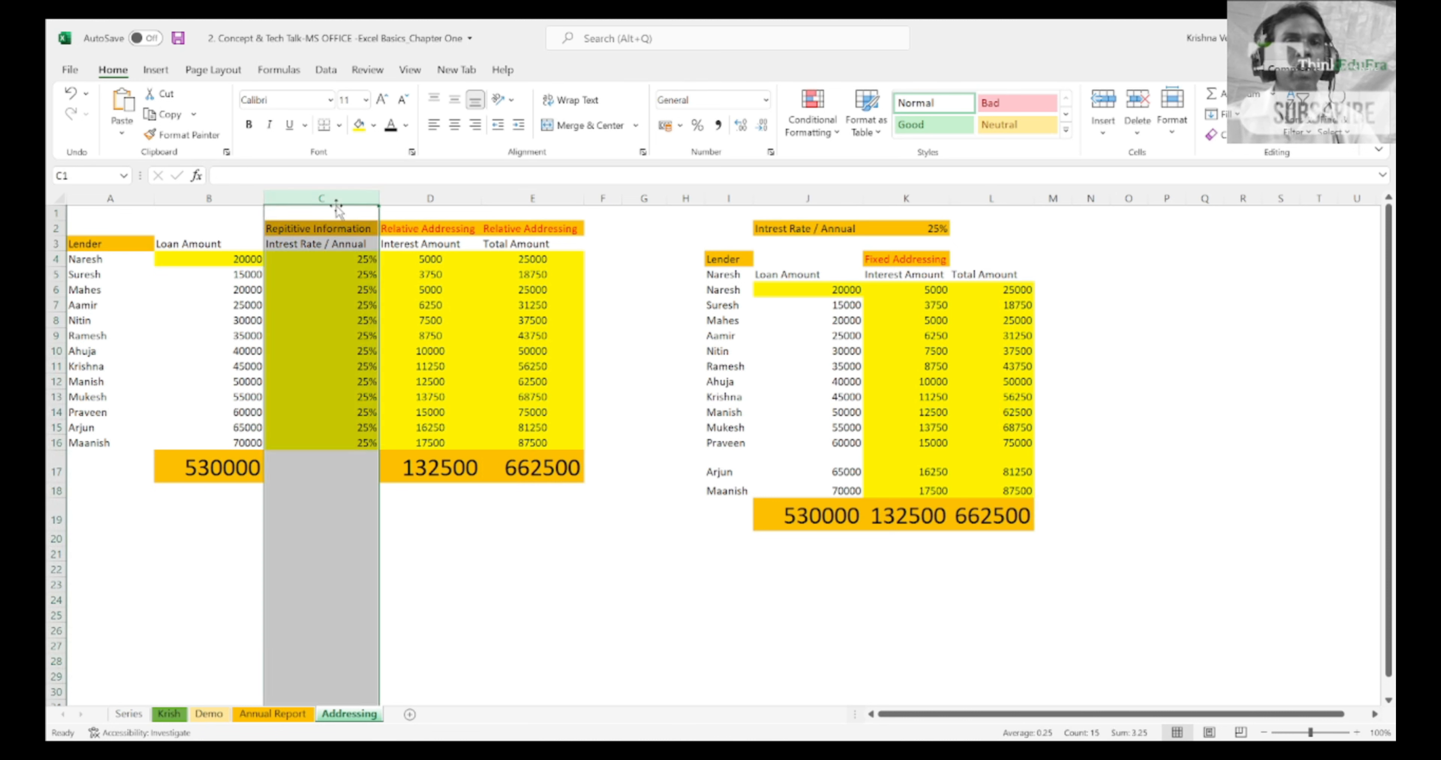
{"action": "left_click", "coordinate": [961, 295]}
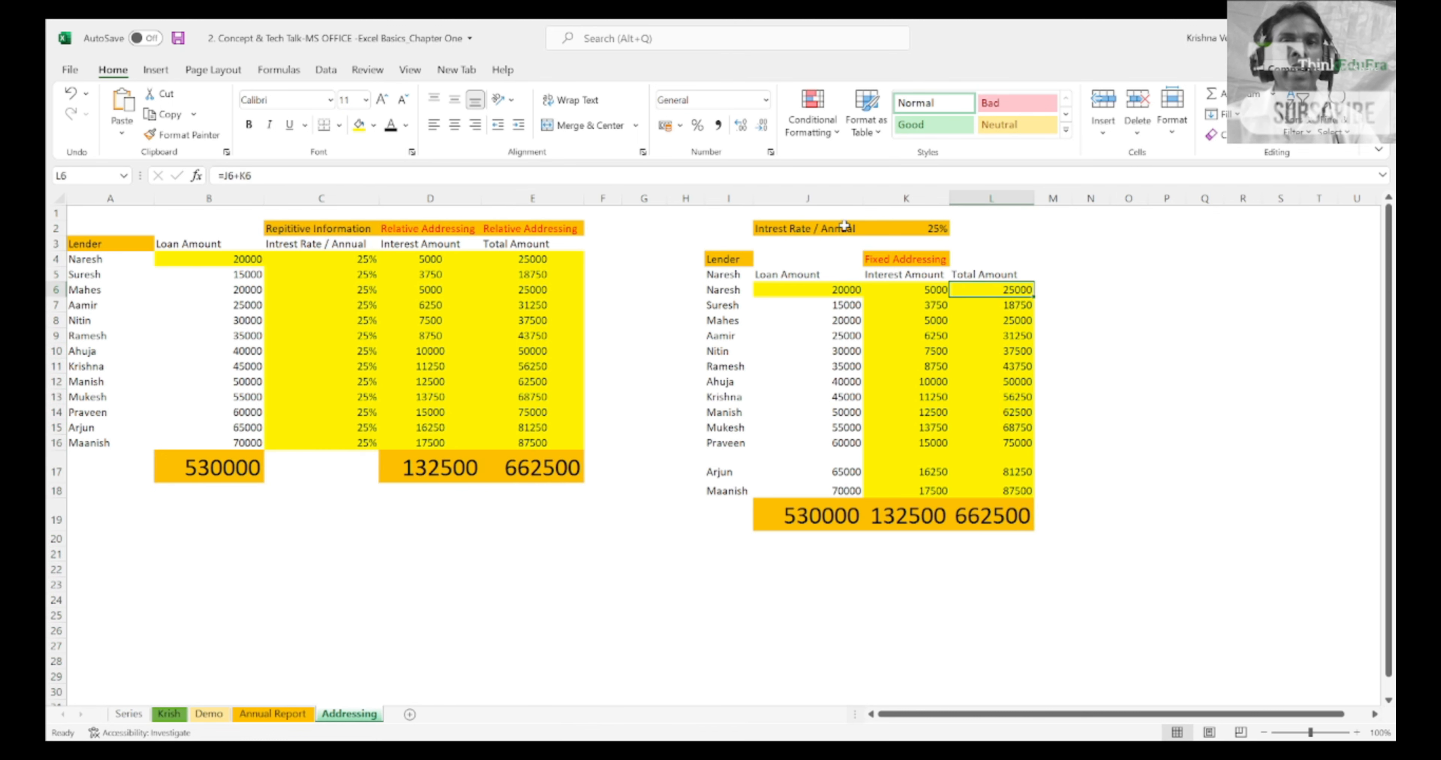
{"action": "left_click", "coordinate": [843, 226]}
{"action": "key", "text": "shift+Right"}
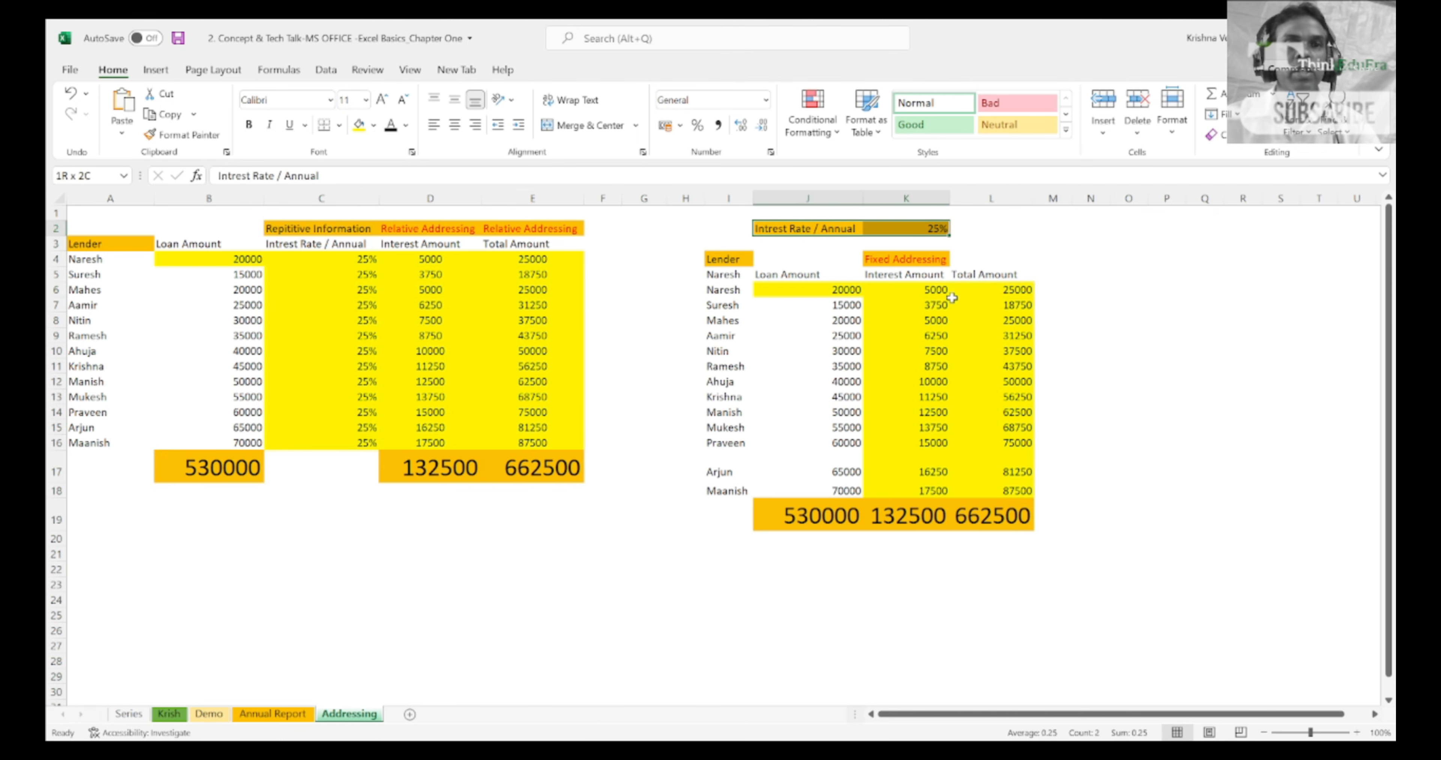
{"action": "left_click", "coordinate": [820, 287]}
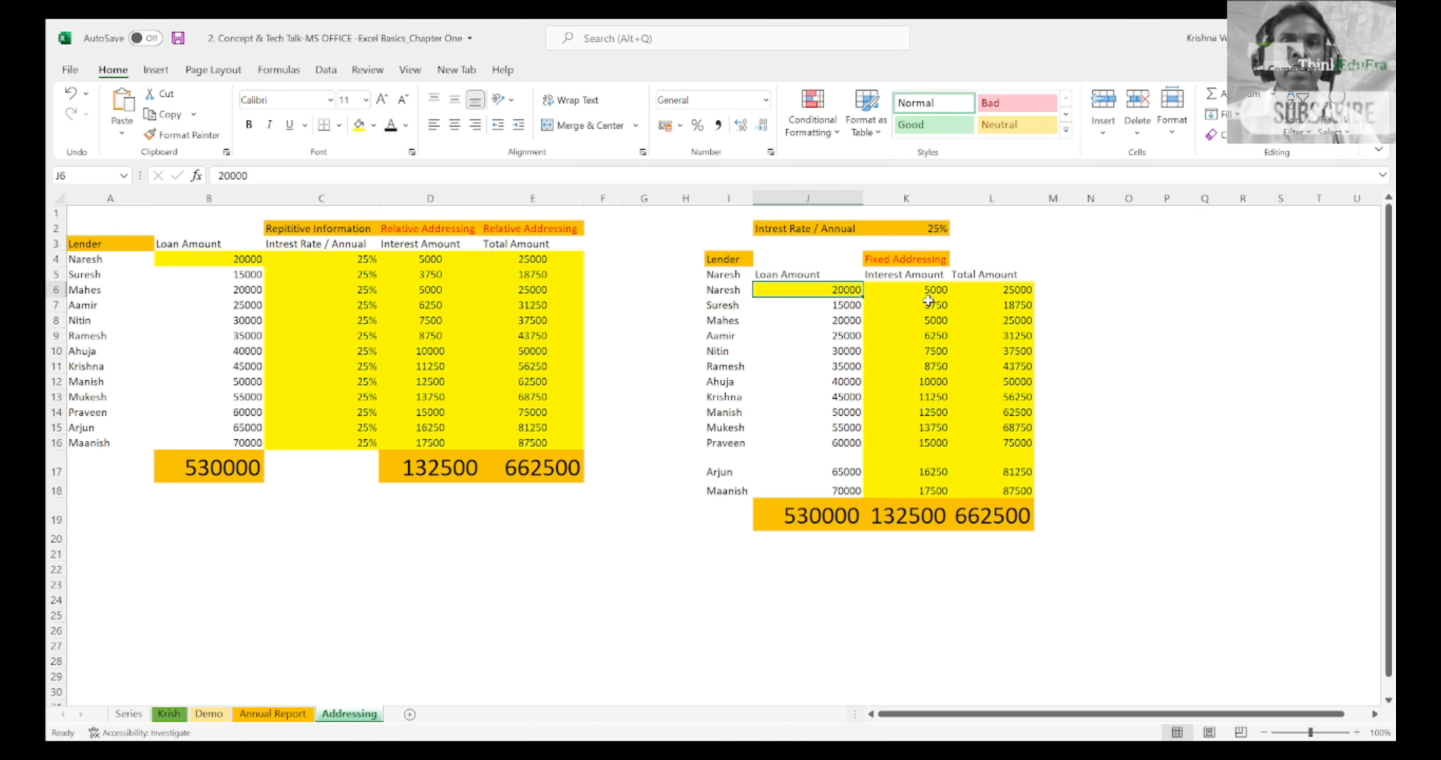
Step: Review the fixed-addressing table in columns I to L, its single interest rate in J2:K2, and the first interest amount in K6
{"action": "left_click_drag", "start_coordinate": [730, 197], "coordinate": [990, 199]}
{"action": "left_click", "coordinate": [984, 210]}
{"action": "key", "text": "Down"}
{"action": "key", "text": "Left"}
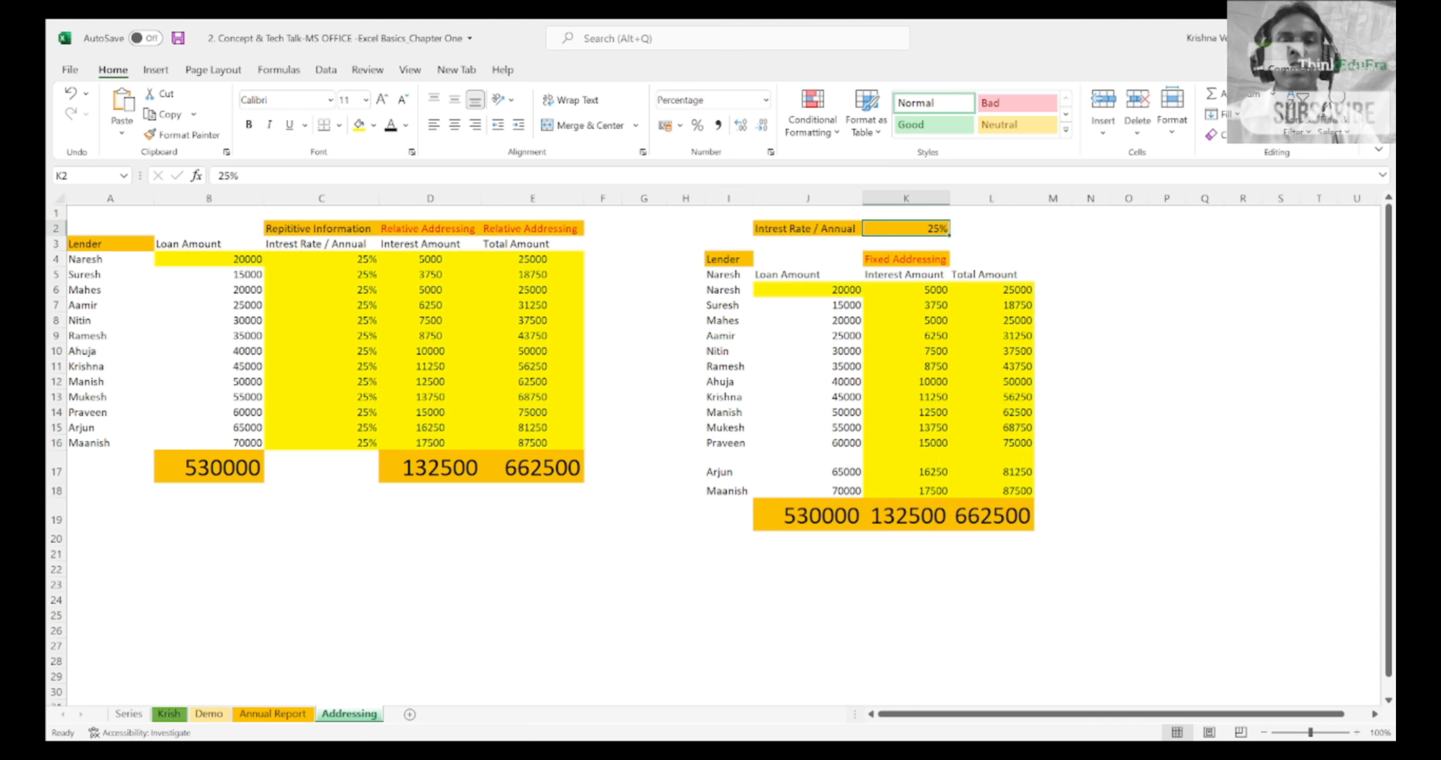
{"action": "key", "text": "Left"}
{"action": "key", "text": "Right"}
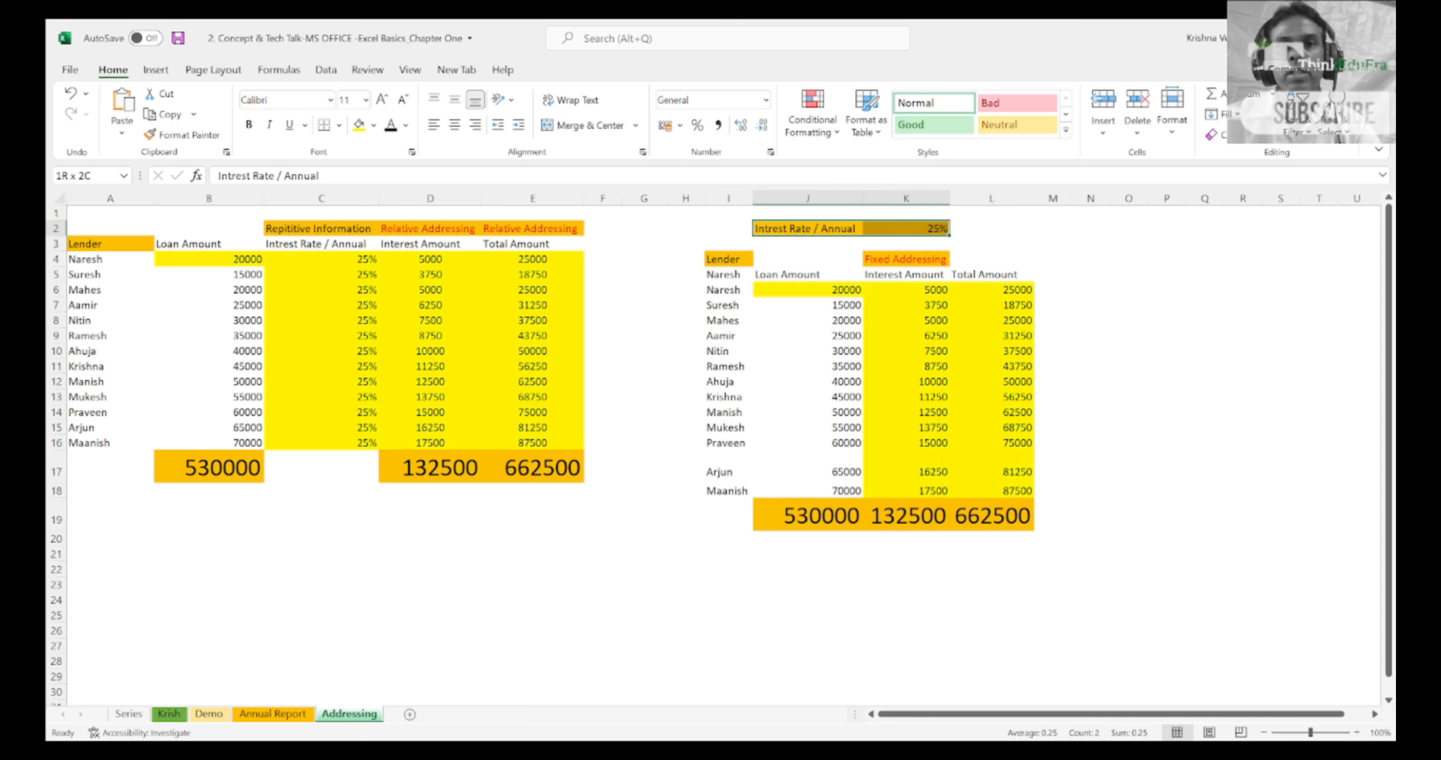
{"action": "key", "text": "Left"}
{"action": "key", "text": "Down"}
{"action": "key", "text": "Down"}
{"action": "key", "text": "Down"}
{"action": "key", "text": "Down"}
{"action": "key", "text": "Right"}
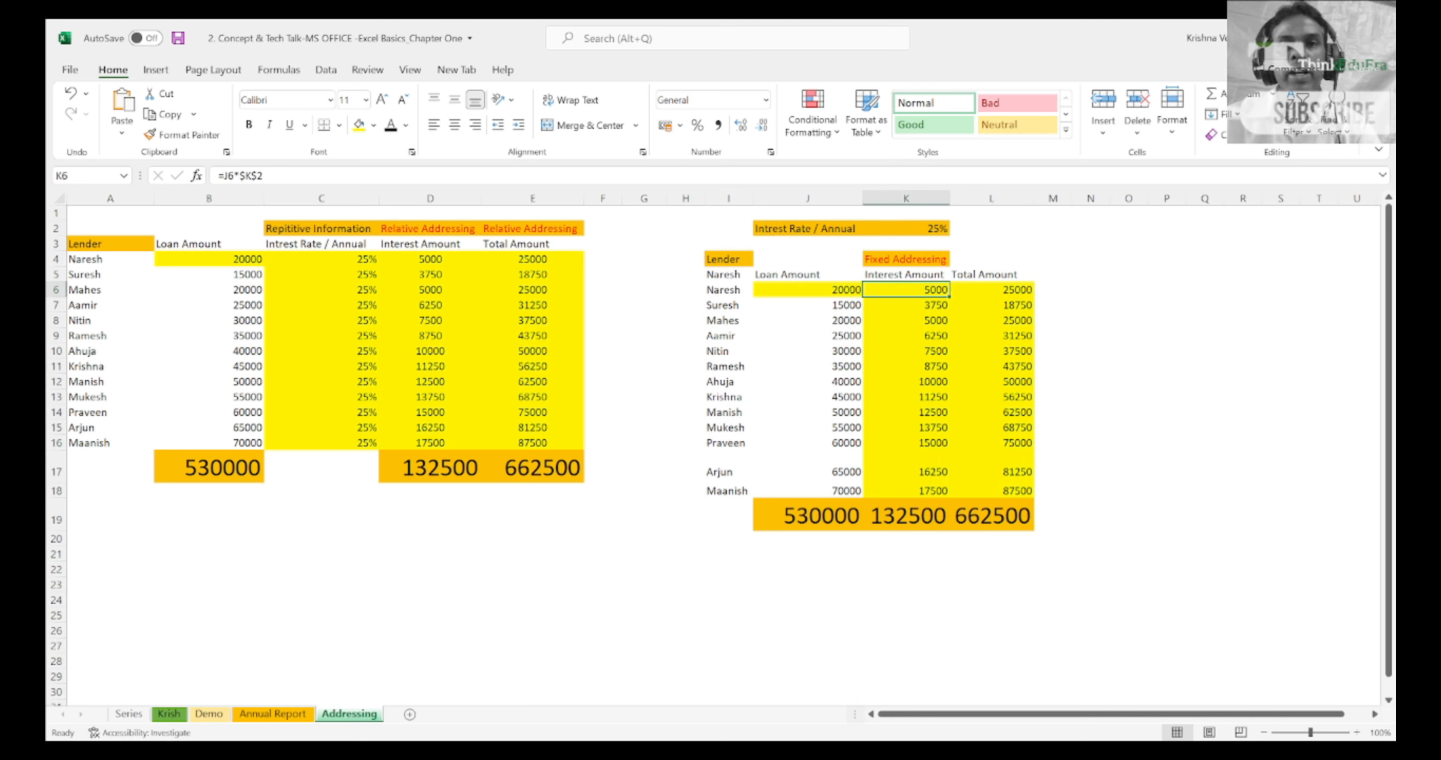
Step: Examine the relative reference J6 and the fixed reference $K$2 inside the K6 interest formula
{"action": "key", "text": "F2"}
{"action": "key", "text": "Left"}
{"action": "key", "text": "Left"}
{"action": "key", "text": "Left"}
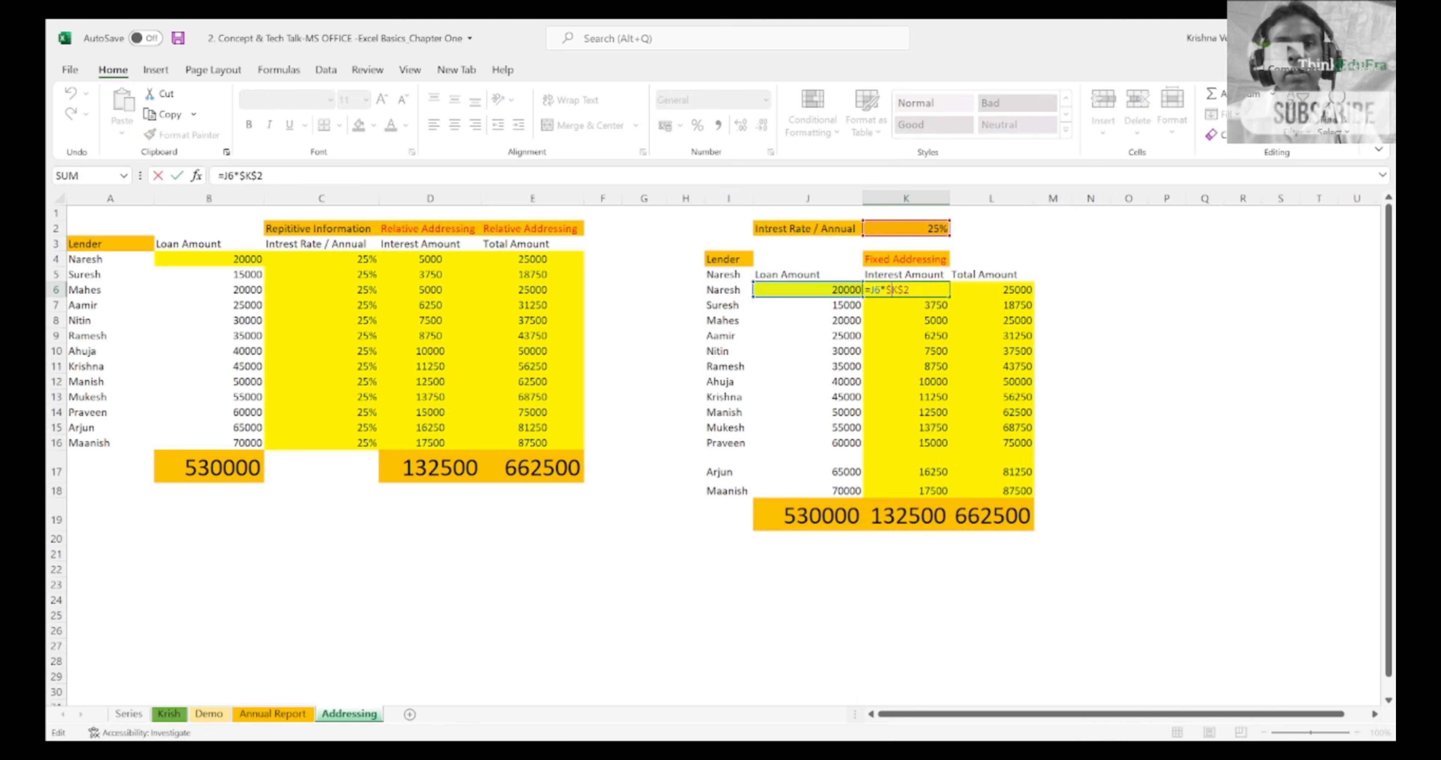
{"action": "double_click", "coordinate": [876, 290]}
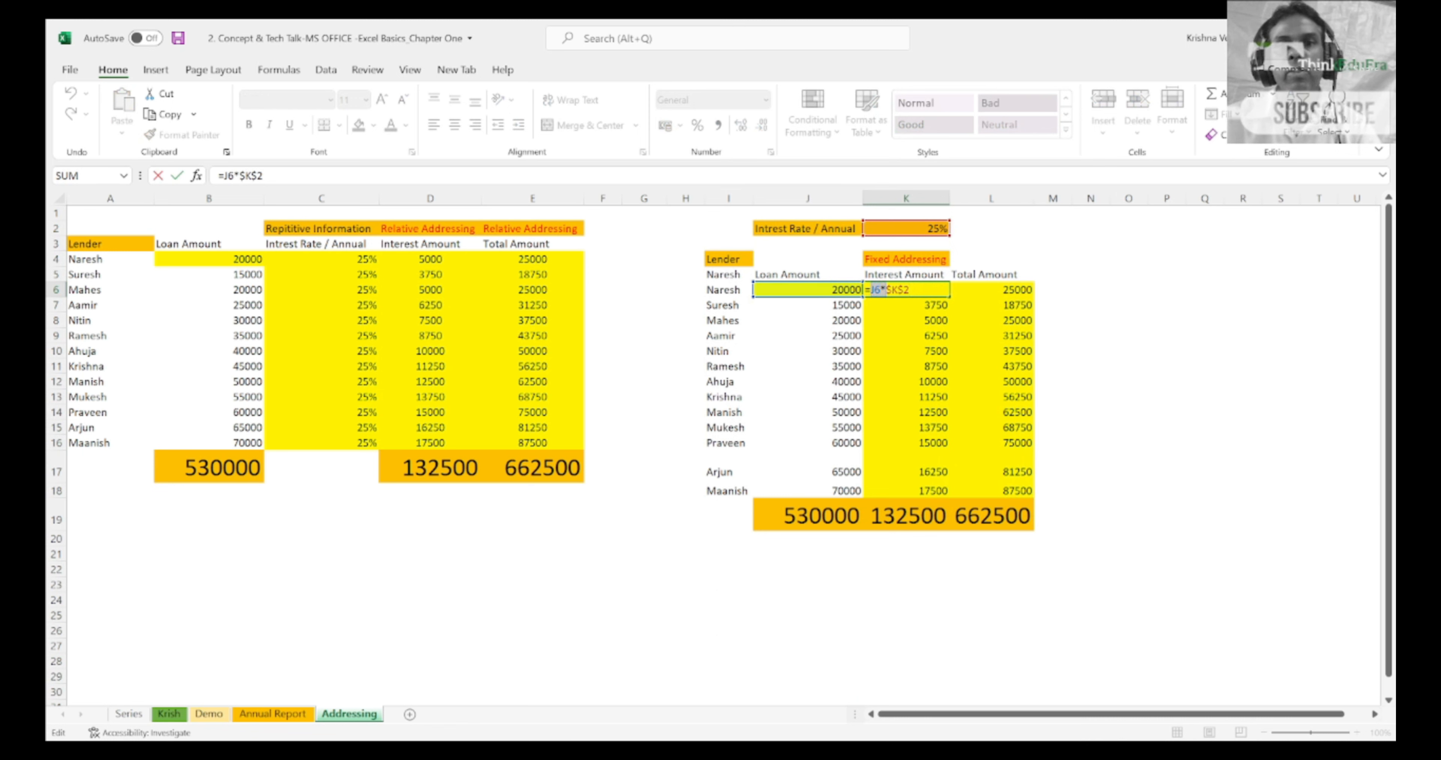
{"action": "key", "text": "shift+Right"}
{"action": "key", "text": "shift+Right"}
{"action": "key", "text": "shift+Right"}
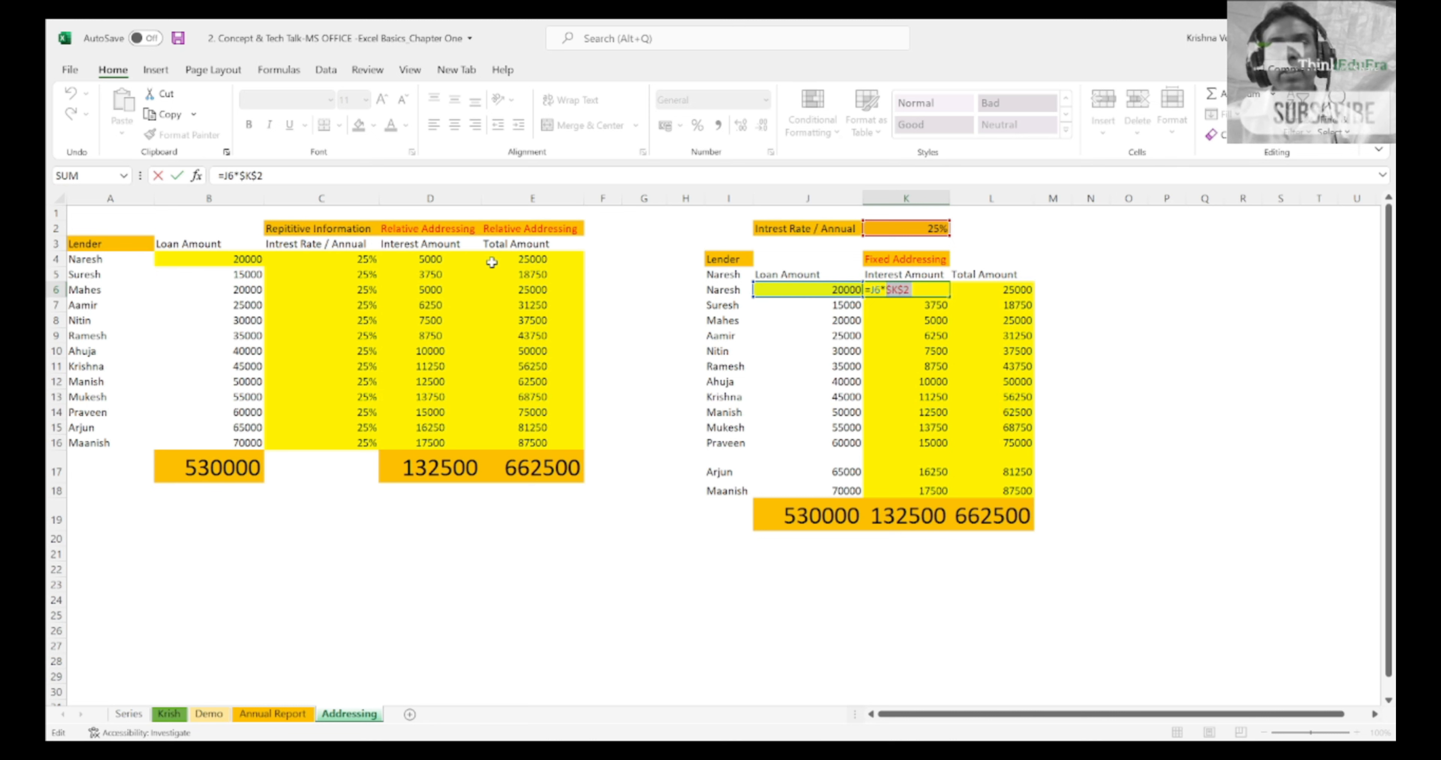
{"action": "key", "text": "Left"}
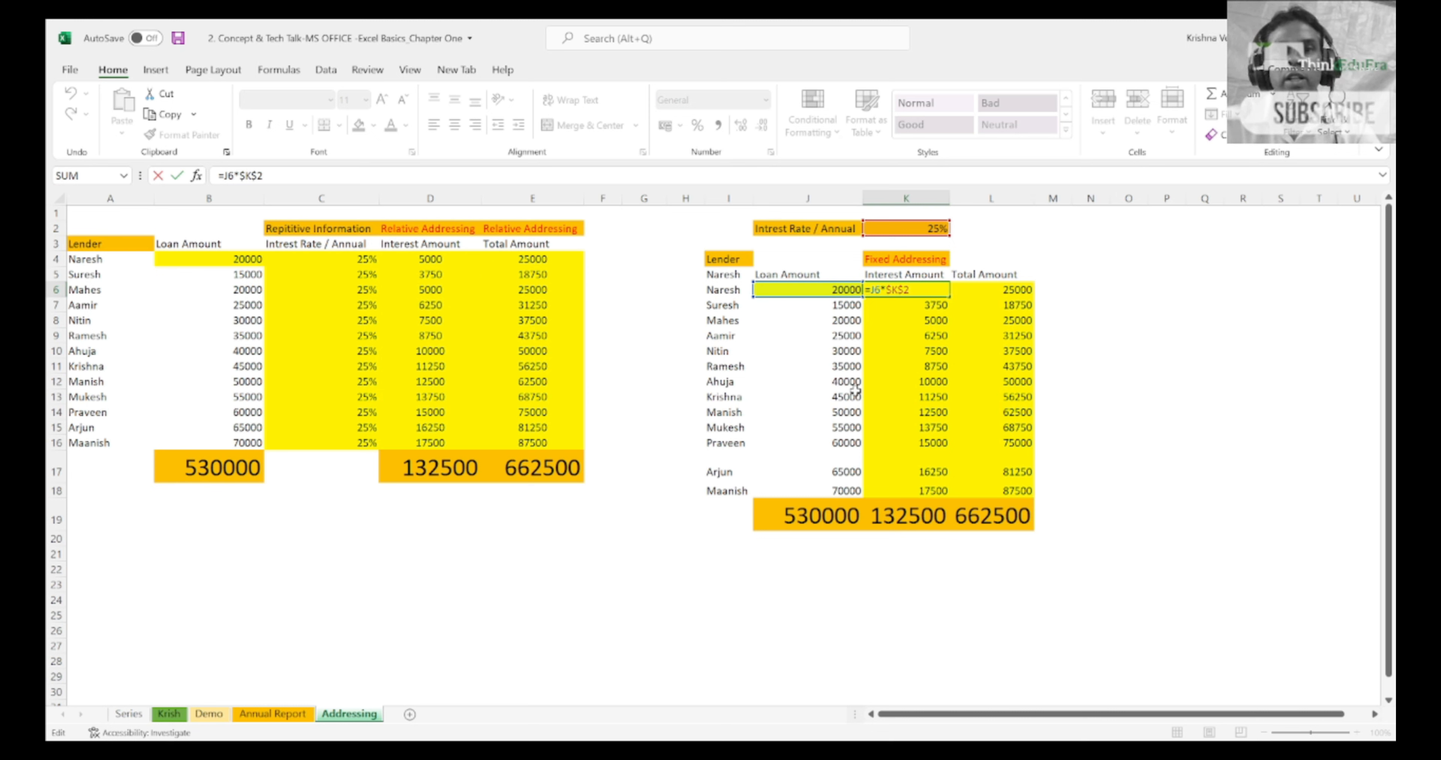
{"action": "double_click", "coordinate": [878, 289]}
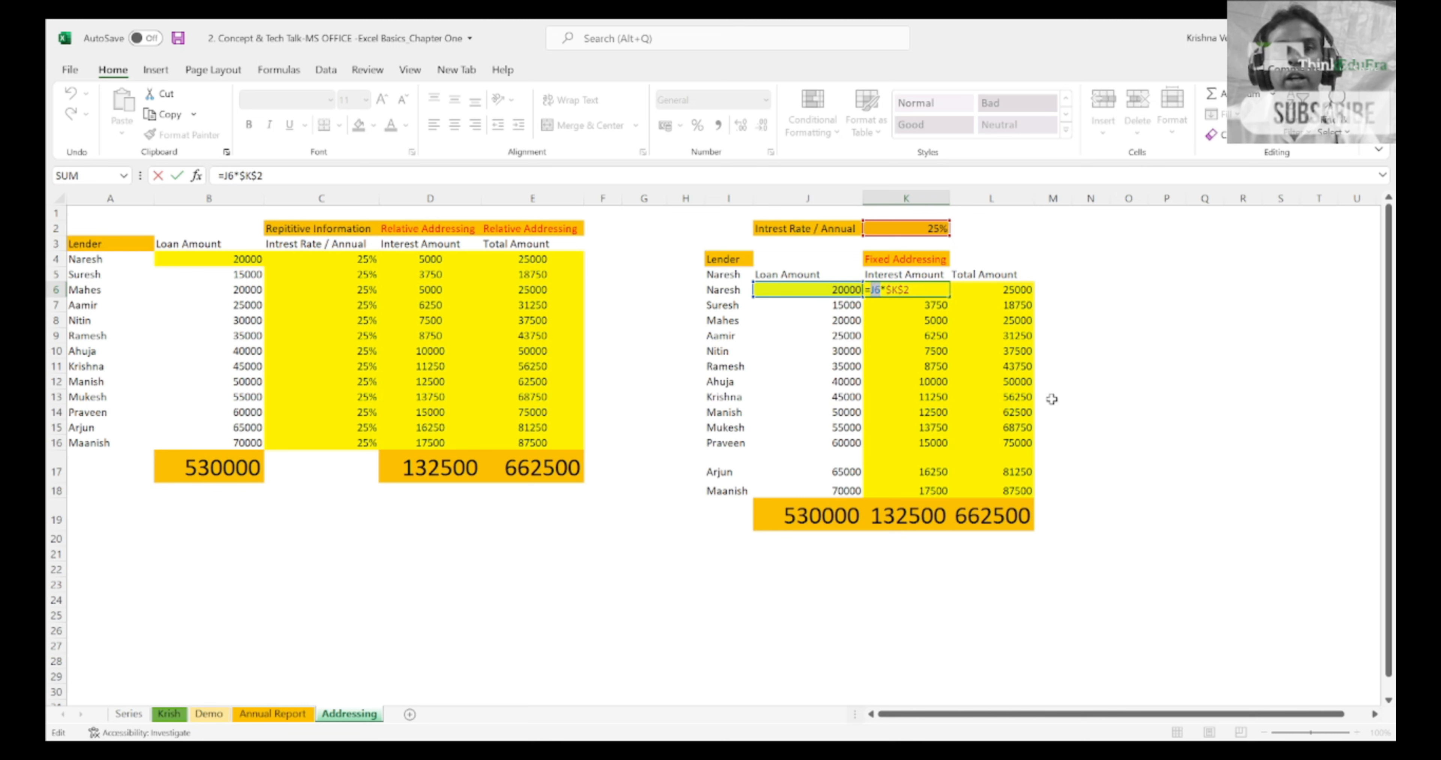
{"action": "key", "text": "Right"}
{"action": "key", "text": "Right"}
{"action": "key", "text": "shift+Right"}
{"action": "key", "text": "shift+Right"}
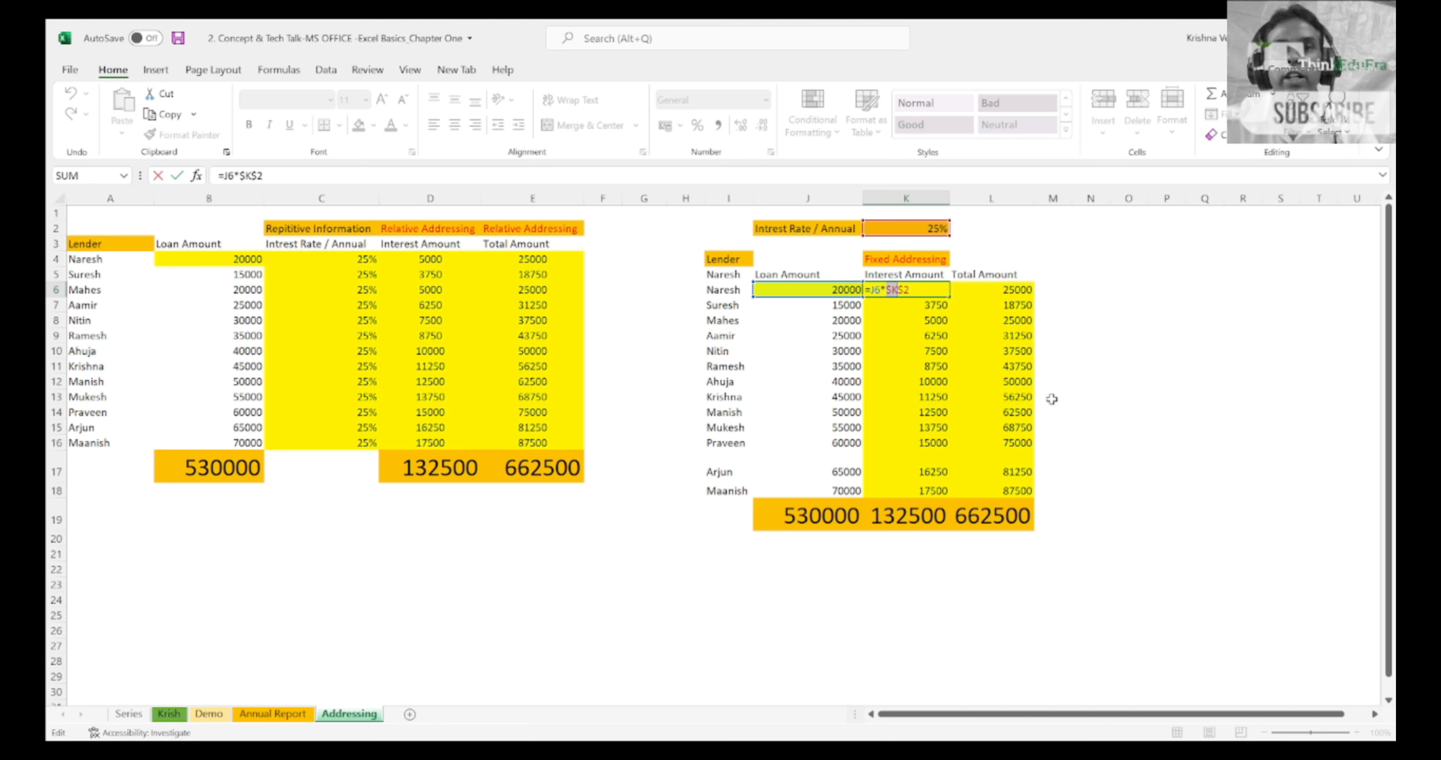
{"action": "key", "text": "shift+Right"}
{"action": "key", "text": "shift+Right"}
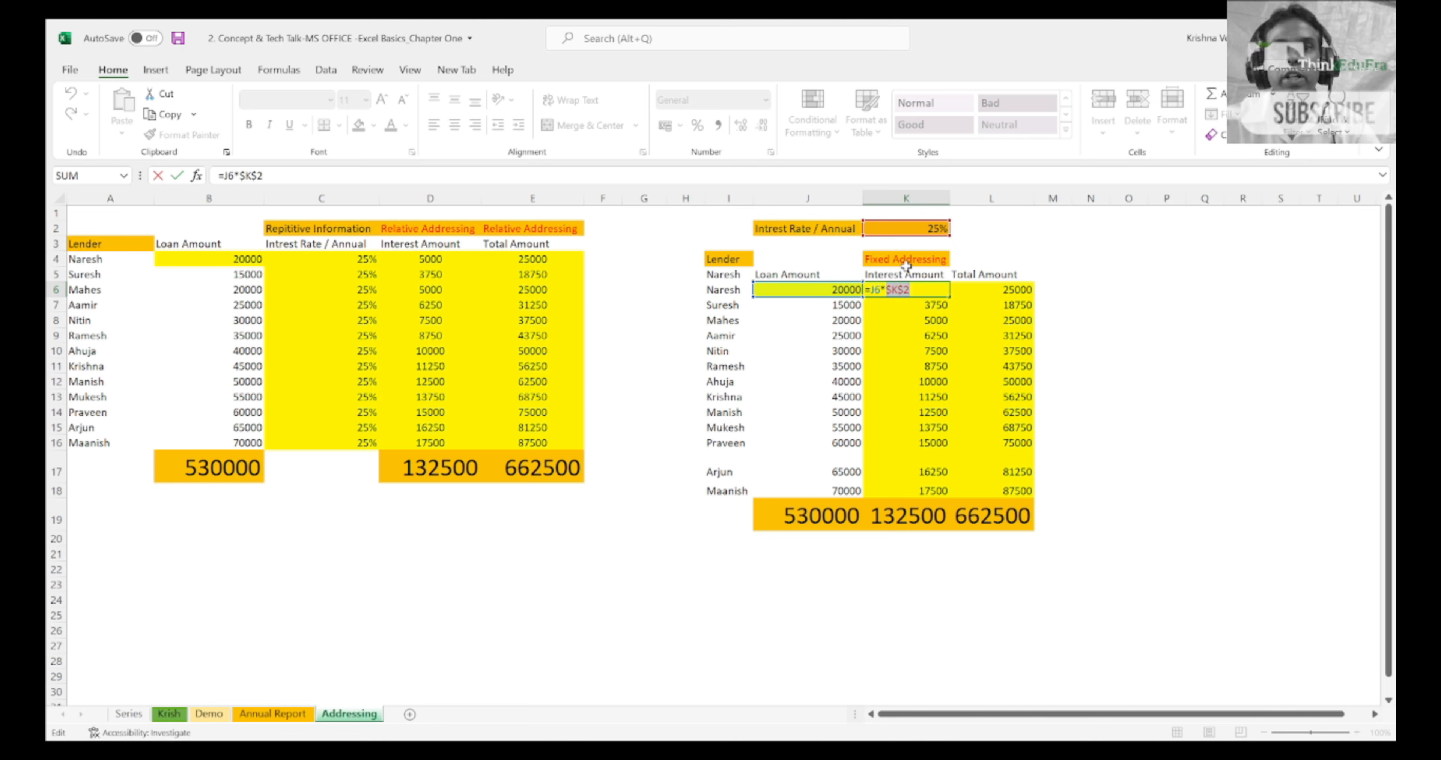
{"action": "left_click", "coordinate": [917, 288]}
{"action": "key", "text": "ctrl+Return"}
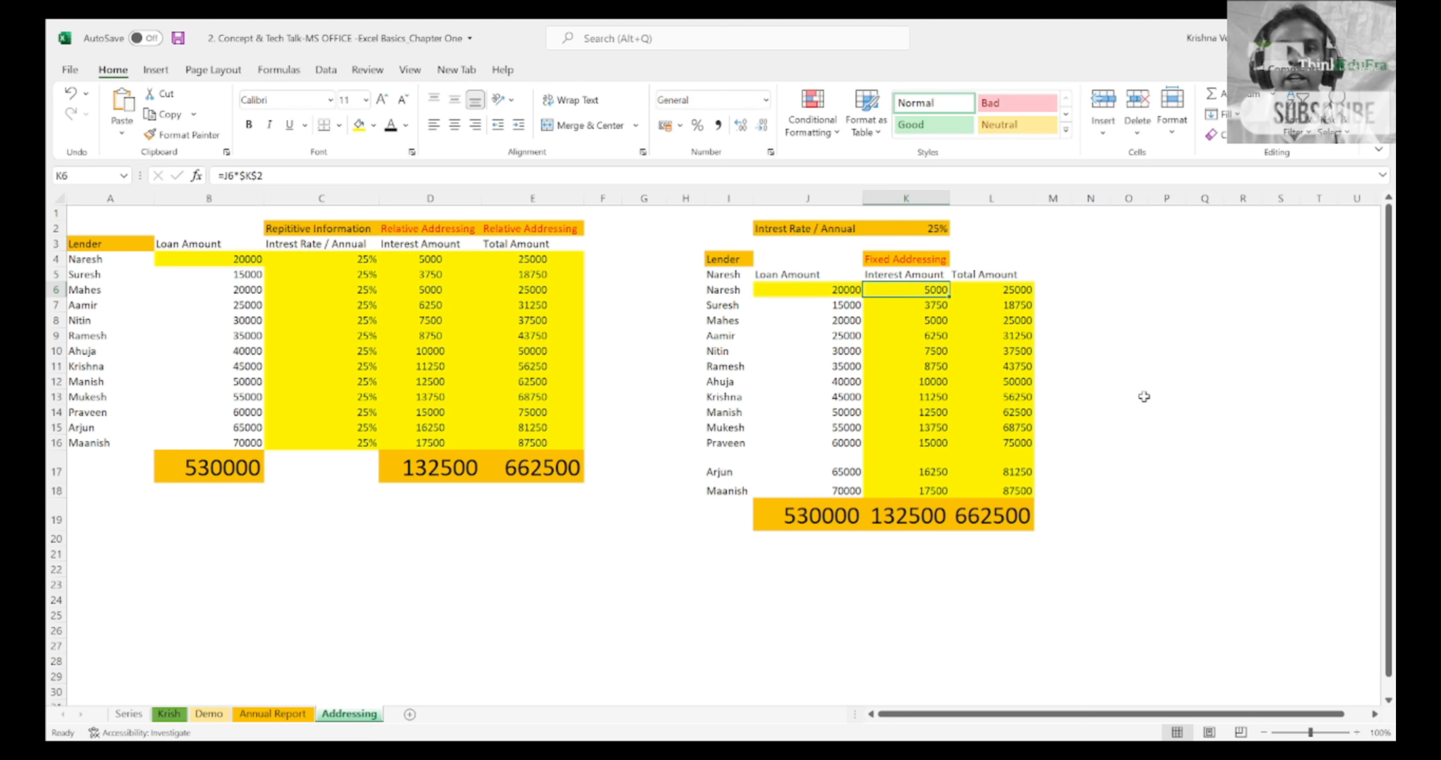
Step: Fill the K6:L6 interest and total formulas down through row 18 again
{"action": "key", "text": "shift+Right"}
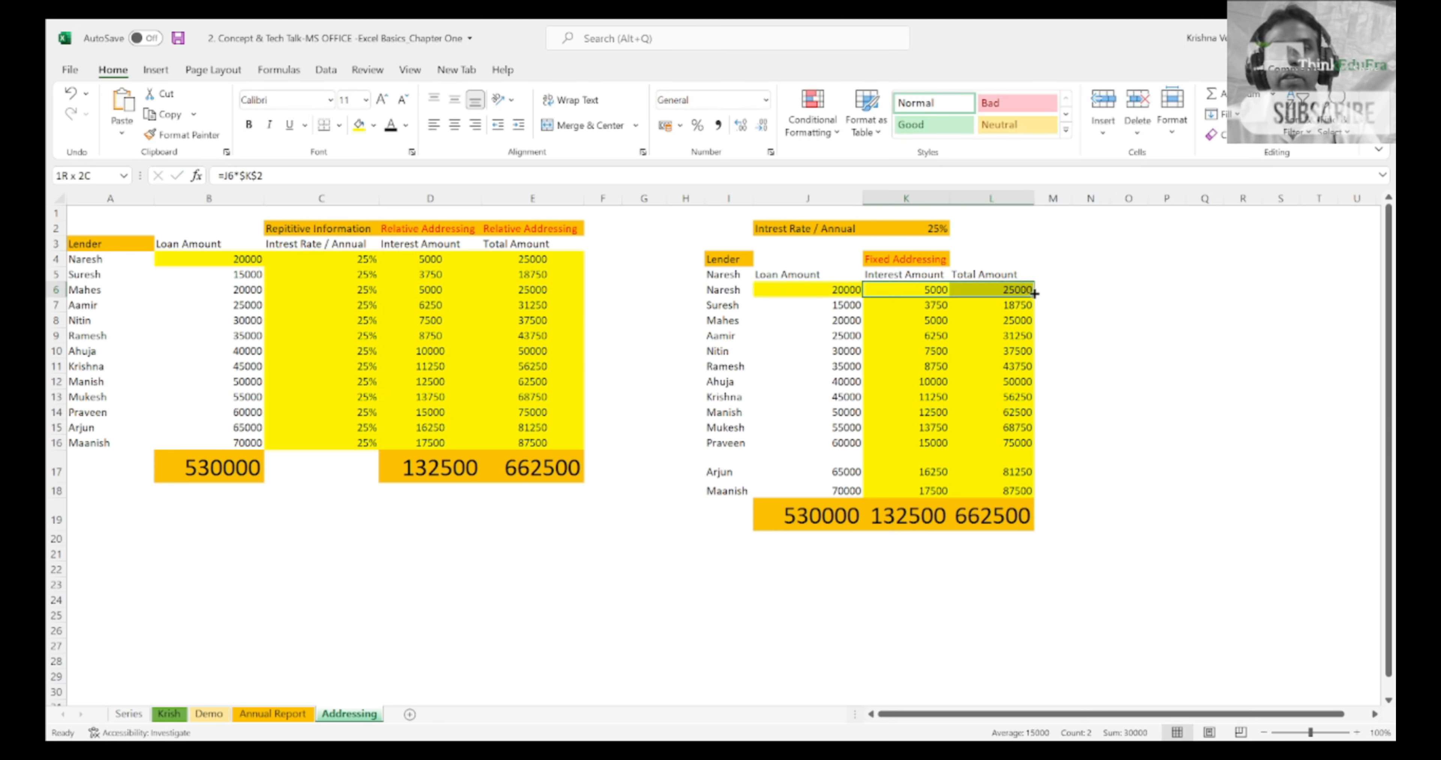
{"action": "left_click_drag", "start_coordinate": [1034, 300], "coordinate": [1039, 499]}
{"action": "key", "text": "Left"}
{"action": "key", "text": "Right"}
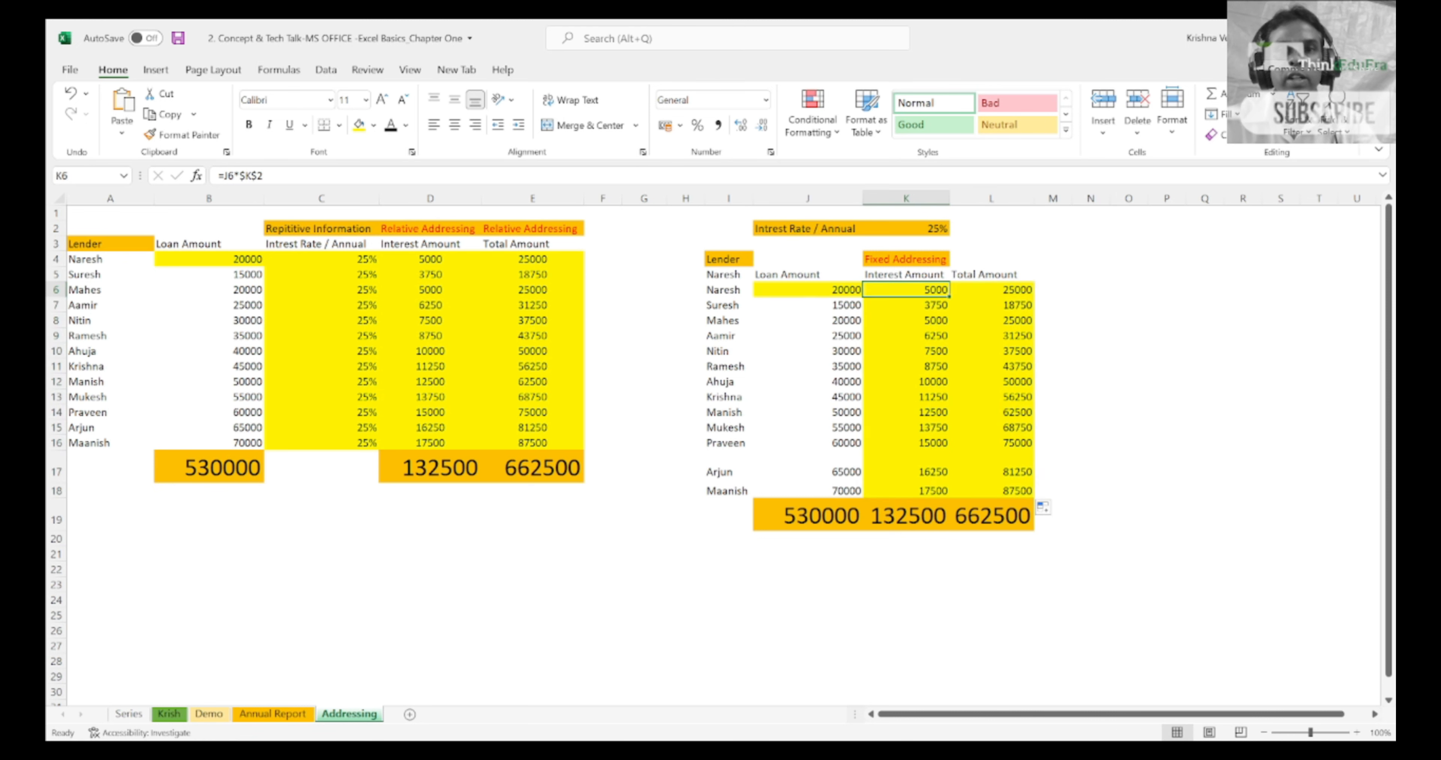
Step: Step through the interest formulas from K6 down to K18, checking the loan reference and the $K$2 rate reference in each row
{"action": "key", "text": "F2"}
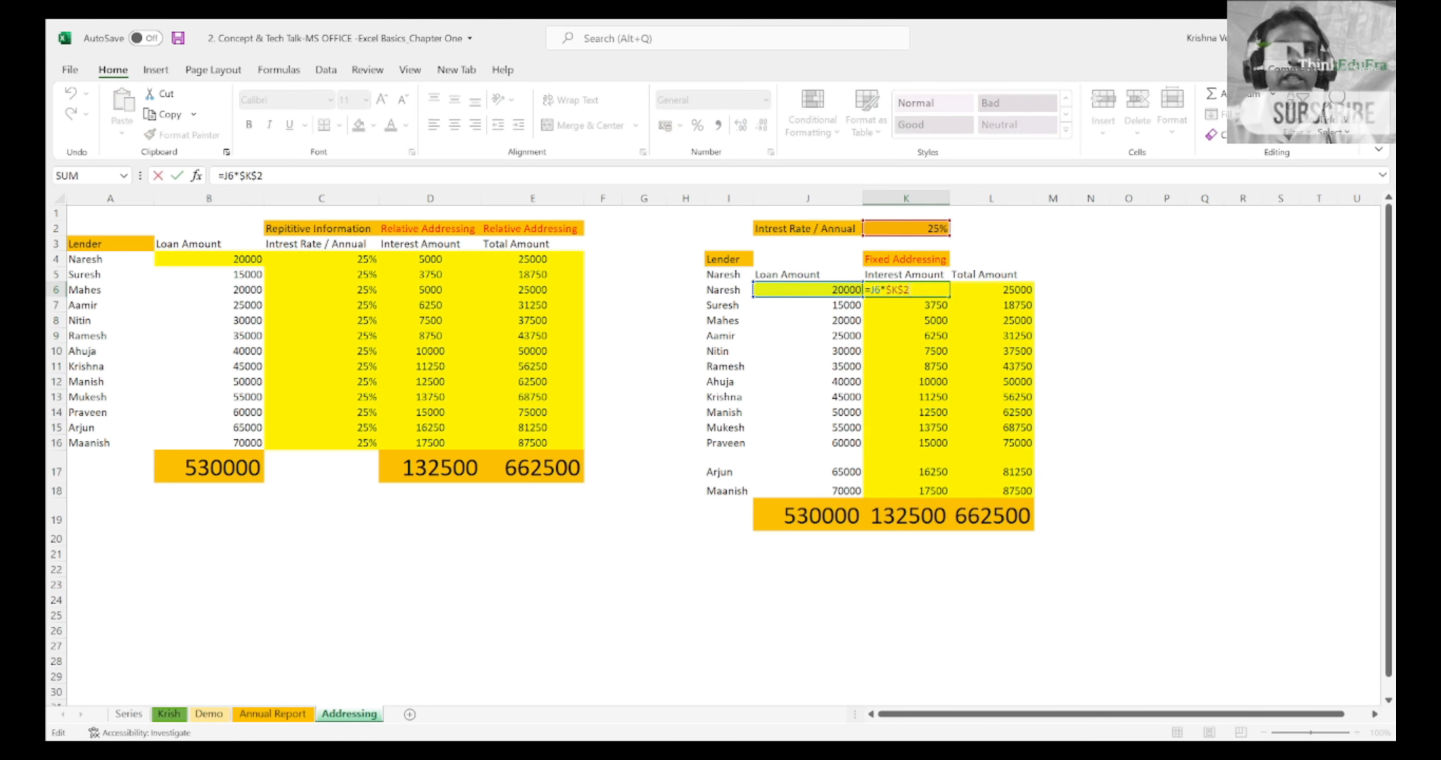
{"action": "key", "text": "Return"}
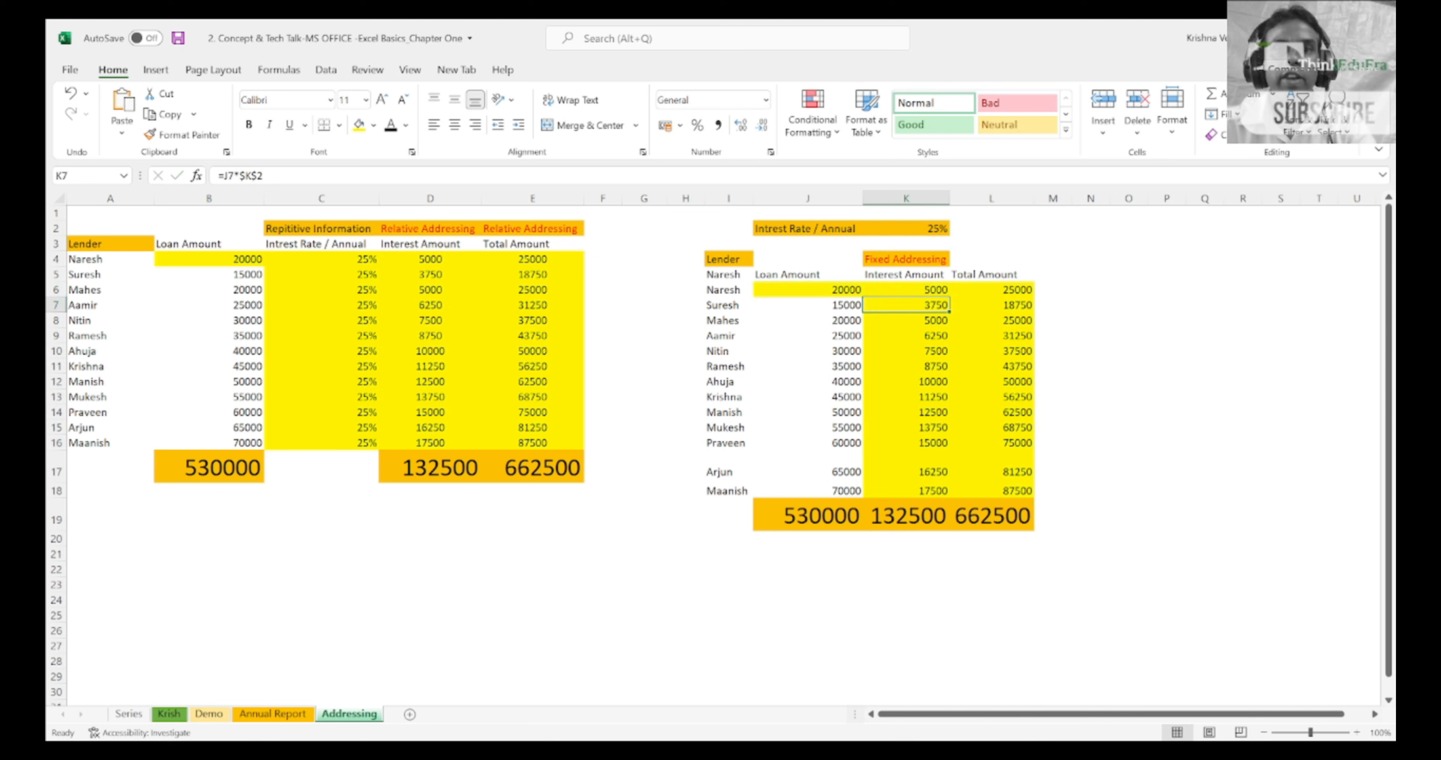
{"action": "key", "text": "F2"}
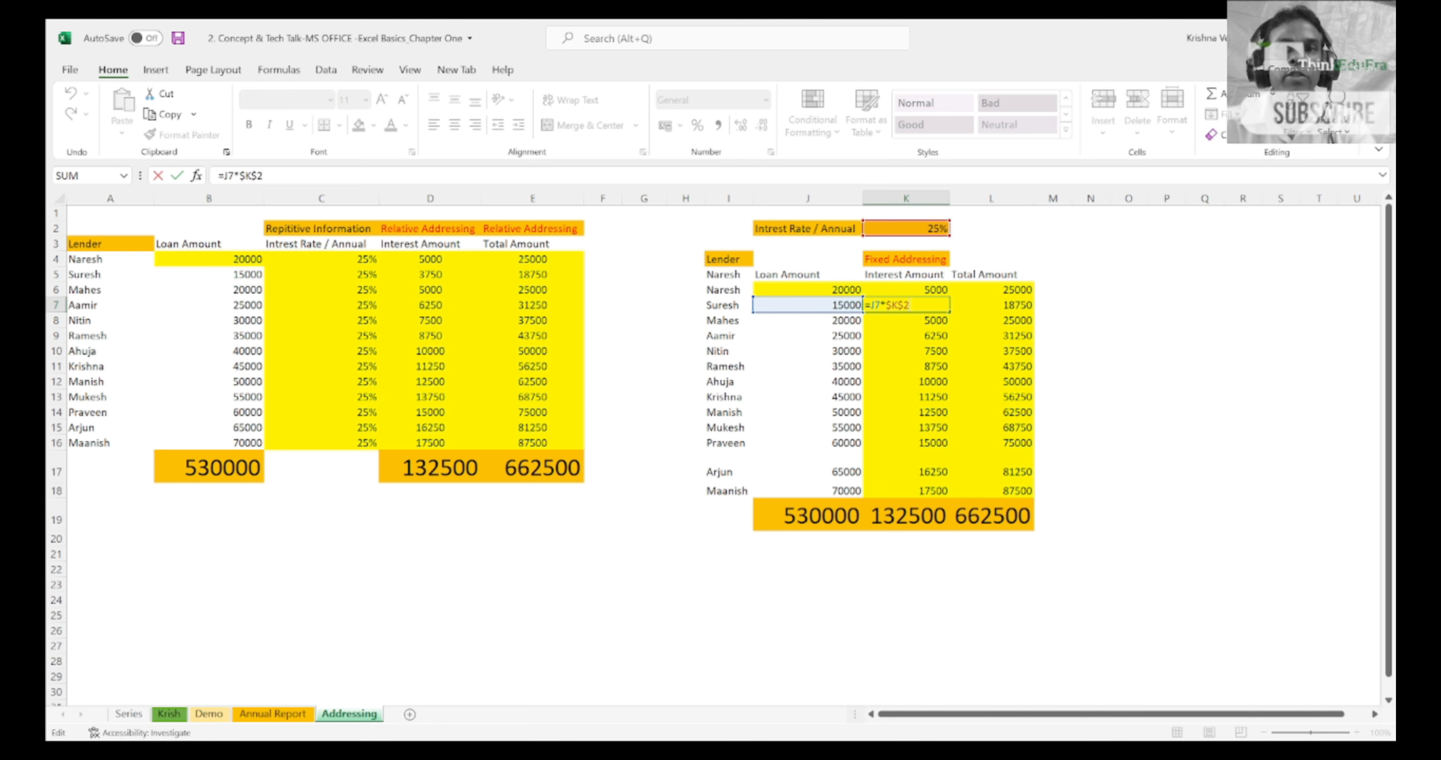
{"action": "key", "text": "Return"}
{"action": "key", "text": "F2"}
{"action": "key", "text": "Return"}
{"action": "key", "text": "F2"}
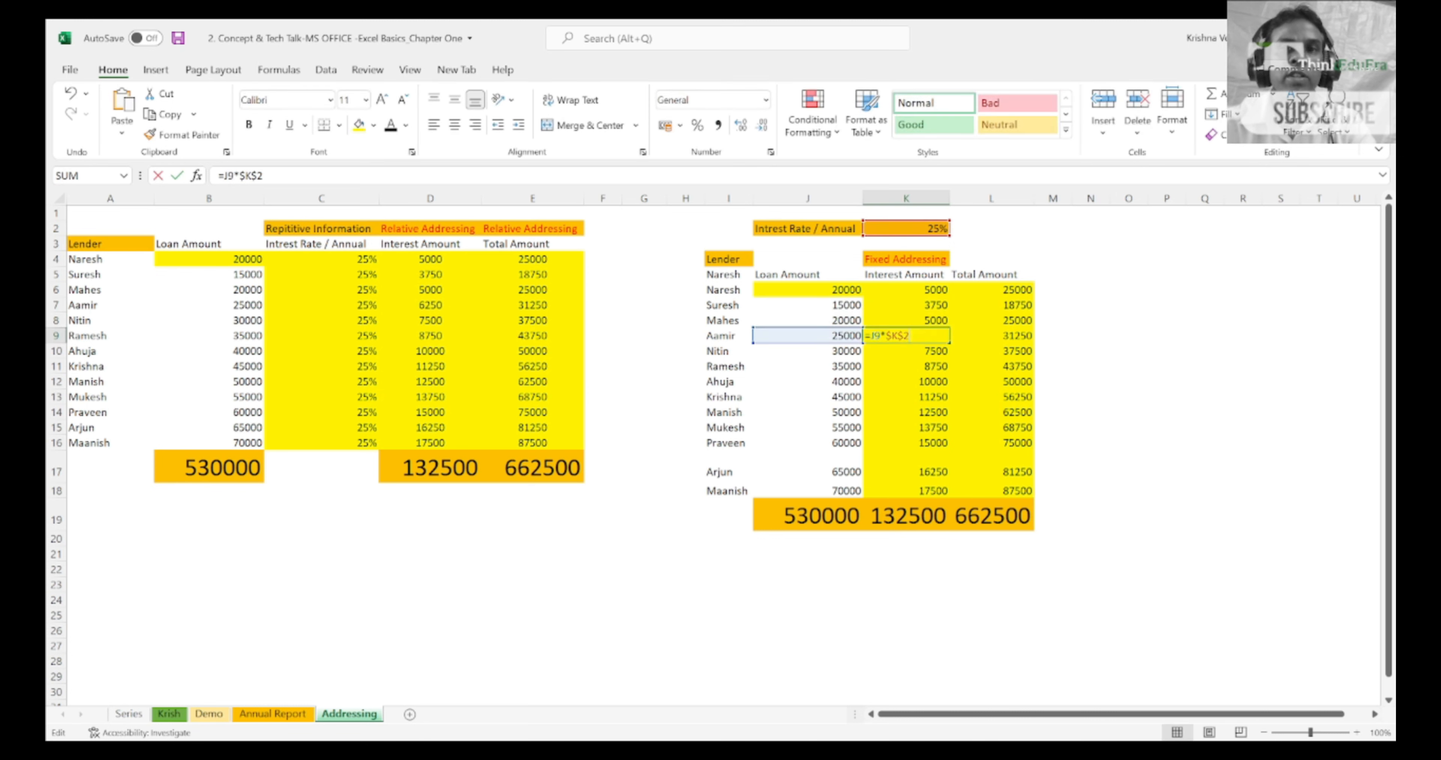
{"action": "key", "text": "Return"}
{"action": "key", "text": "F2"}
{"action": "key", "text": "Return"}
{"action": "key", "text": "F2"}
{"action": "key", "text": "Return"}
{"action": "key", "text": "F2"}
{"action": "key", "text": "Return"}
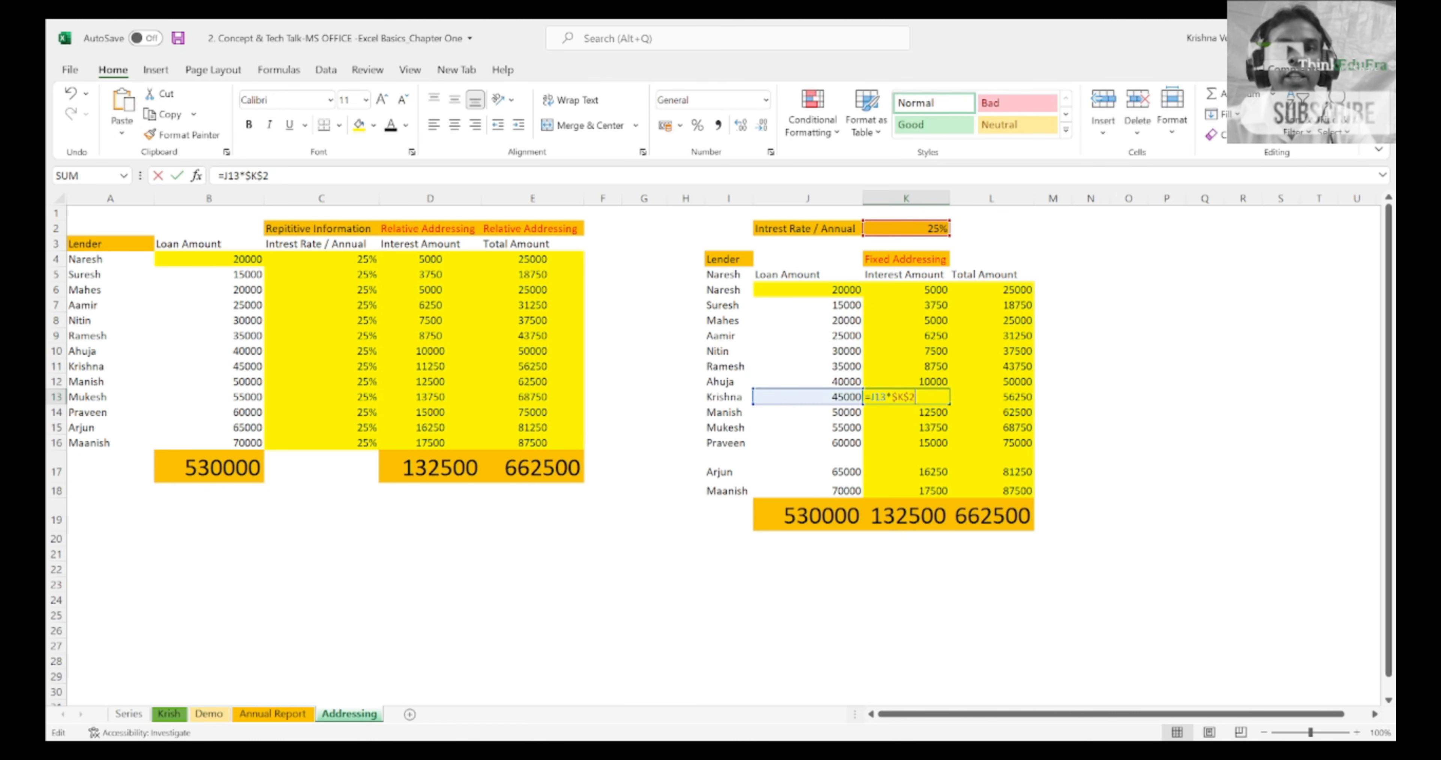
{"action": "key", "text": "F2"}
{"action": "key", "text": "Return"}
{"action": "key", "text": "F2"}
{"action": "key", "text": "Return"}
{"action": "key", "text": "F2"}
{"action": "key", "text": "Return"}
{"action": "key", "text": "F2"}
{"action": "key", "text": "Return"}
{"action": "key", "text": "F2"}
{"action": "key", "text": "Return"}
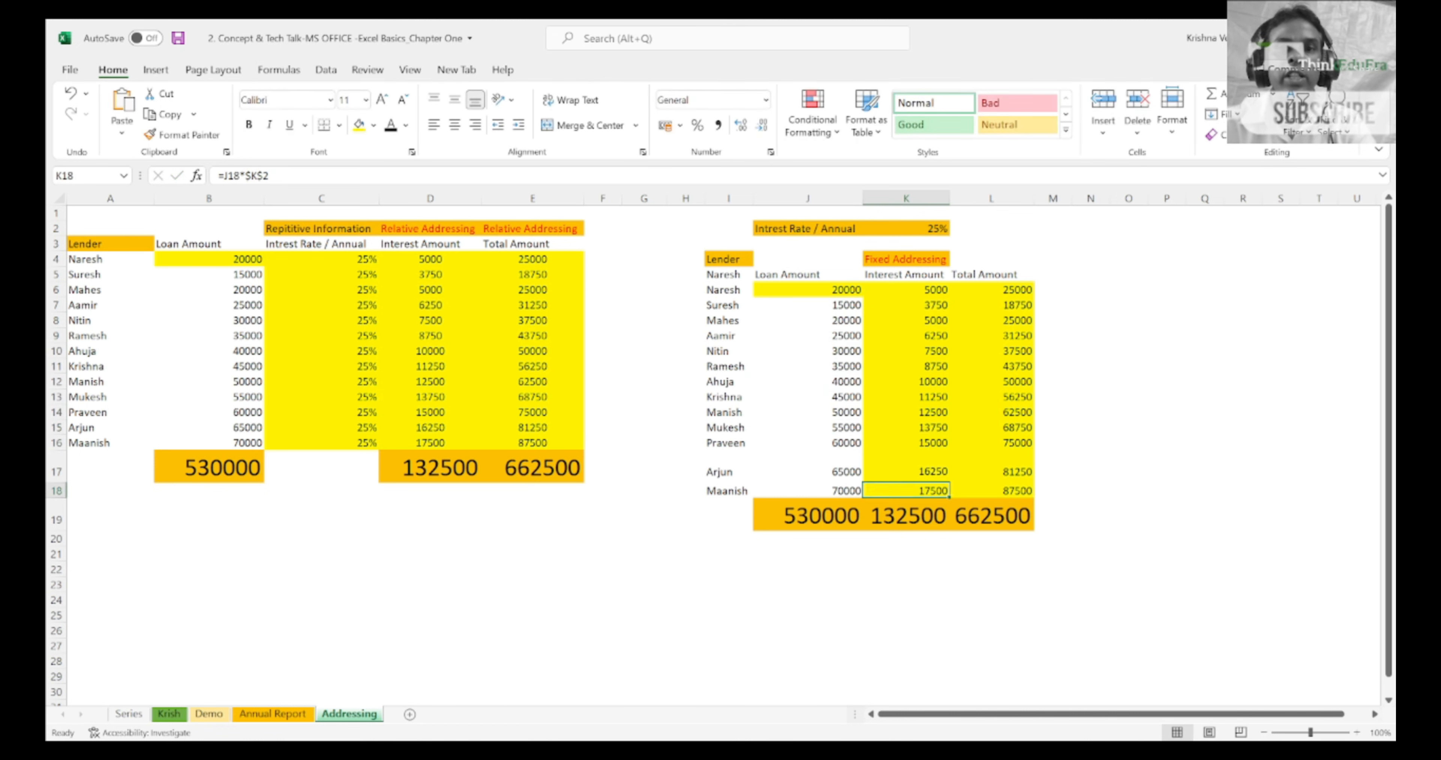
{"action": "key", "text": "F2"}
{"action": "key", "text": "Return"}
Step: Trace the $K$2 reference in the K6 formula back to rate cell K2 and look over the interest cells beneath it
{"action": "key", "text": "Up"}
{"action": "key", "text": "Up"}
{"action": "key", "text": "Up"}
{"action": "key", "text": "Up"}
{"action": "key", "text": "Up"}
{"action": "key", "text": "Up"}
{"action": "key", "text": "Up"}
{"action": "key", "text": "Up"}
{"action": "key", "text": "Up"}
{"action": "key", "text": "Up"}
{"action": "key", "text": "Up"}
{"action": "key", "text": "Up"}
{"action": "key", "text": "Up"}
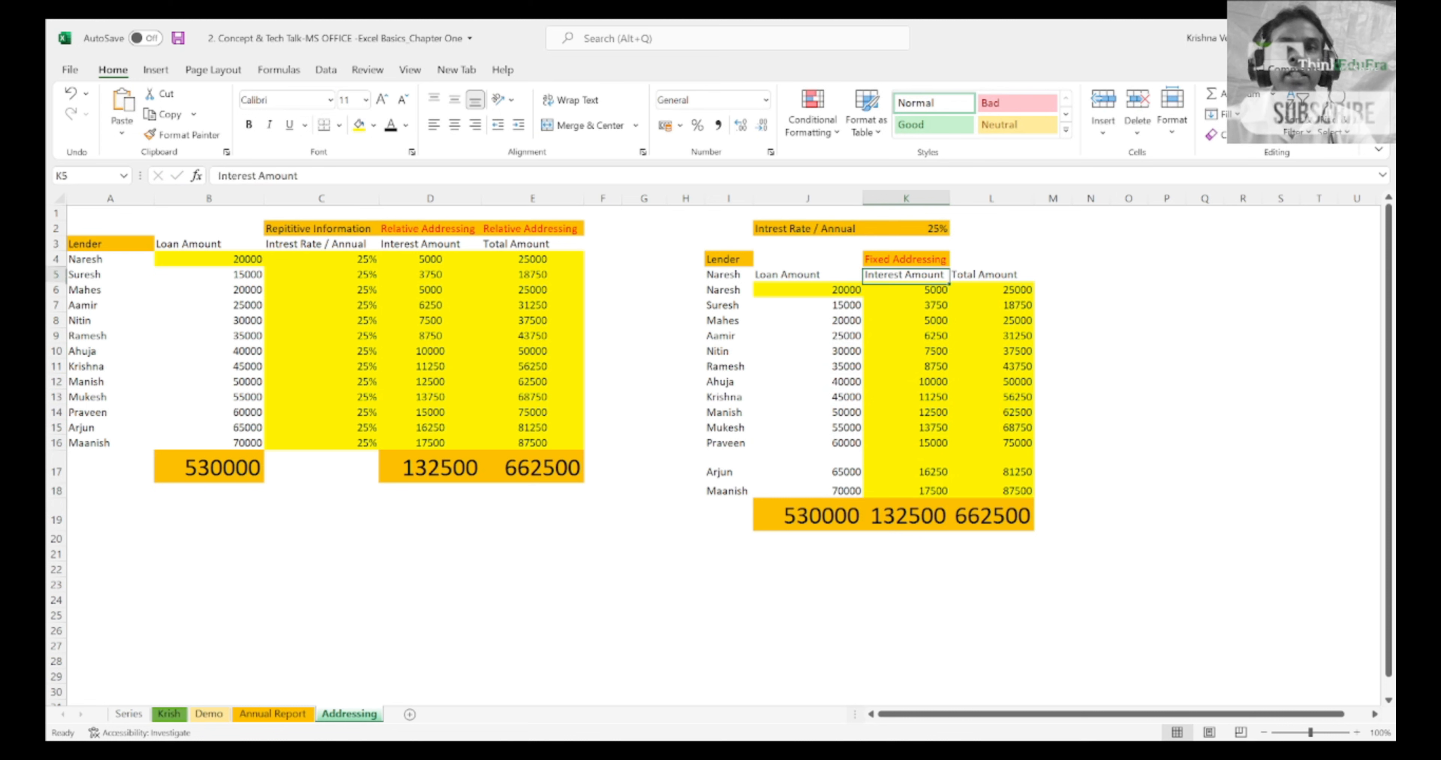
{"action": "key", "text": "F2"}
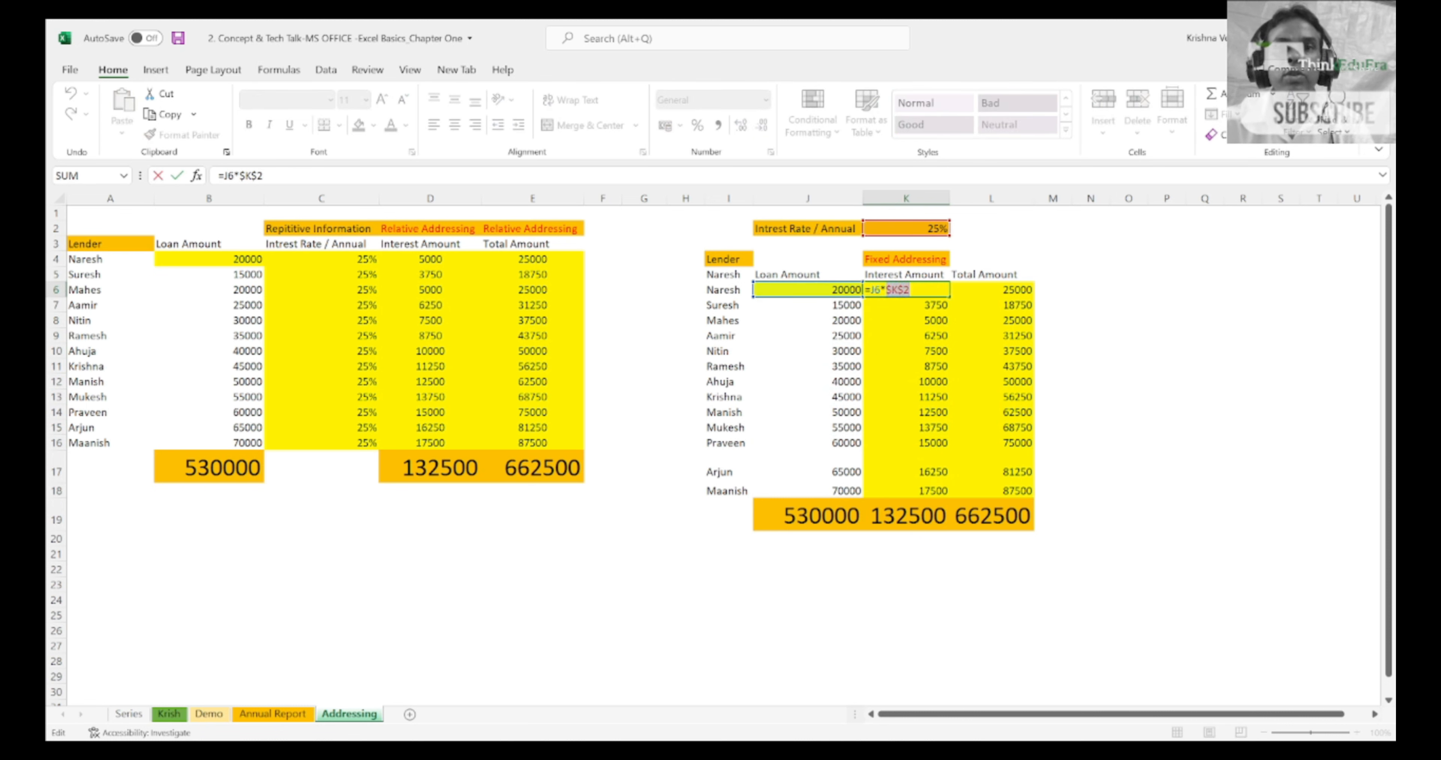
{"action": "key", "text": "Return"}
{"action": "key", "text": "Up"}
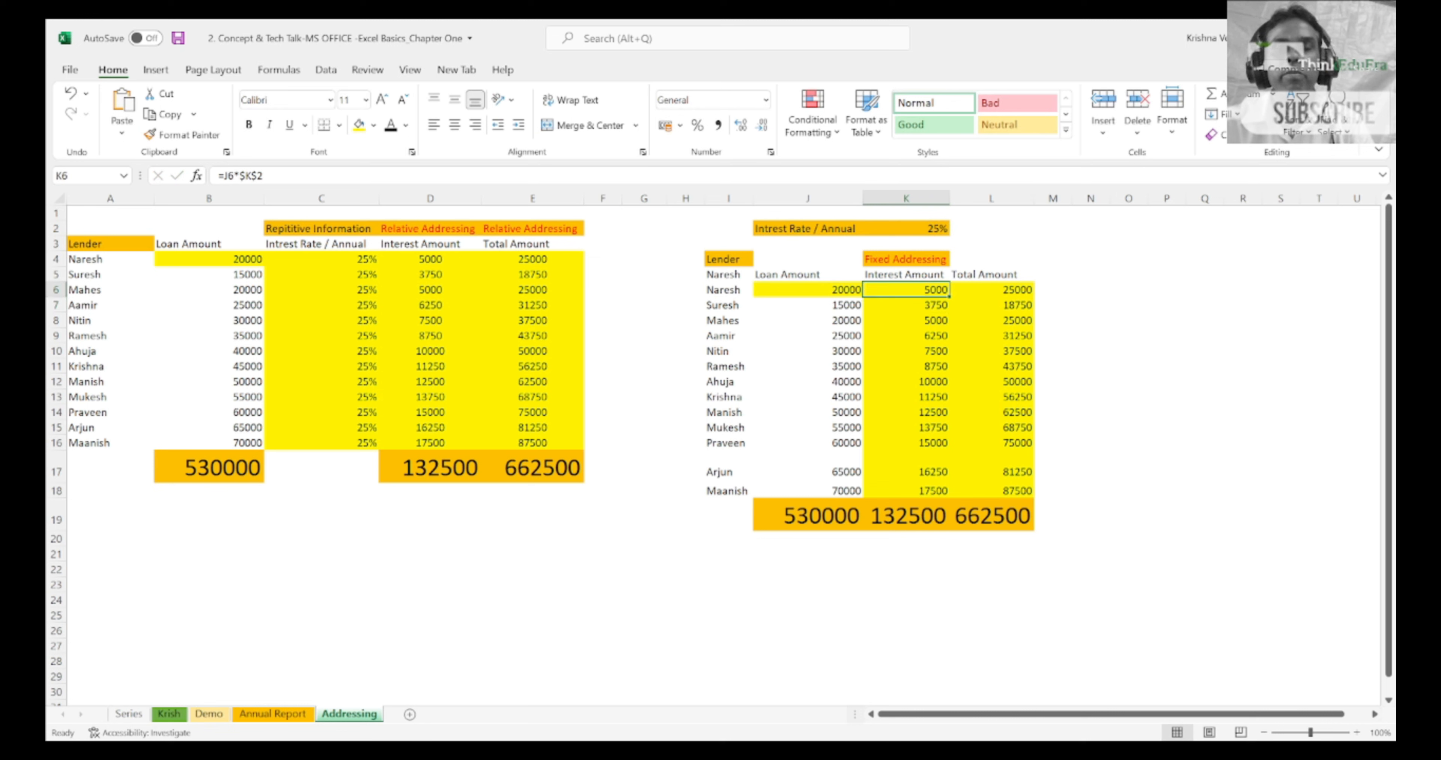
{"action": "key", "text": "Up"}
{"action": "key", "text": "Up"}
{"action": "key", "text": "Up"}
{"action": "key", "text": "Up"}
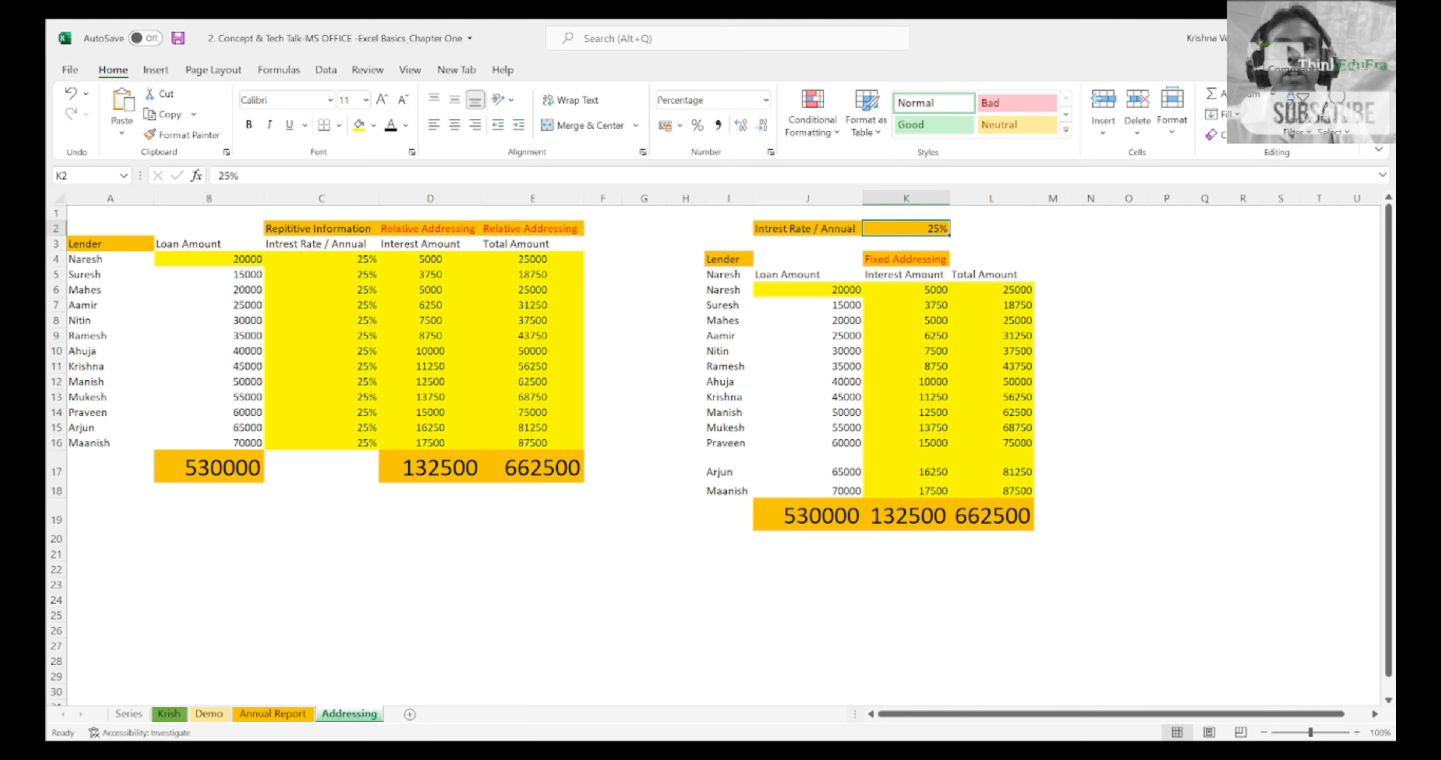
{"action": "key", "text": "Down"}
{"action": "key", "text": "Down"}
{"action": "key", "text": "Down"}
{"action": "key", "text": "Down"}
{"action": "key", "text": "Down"}
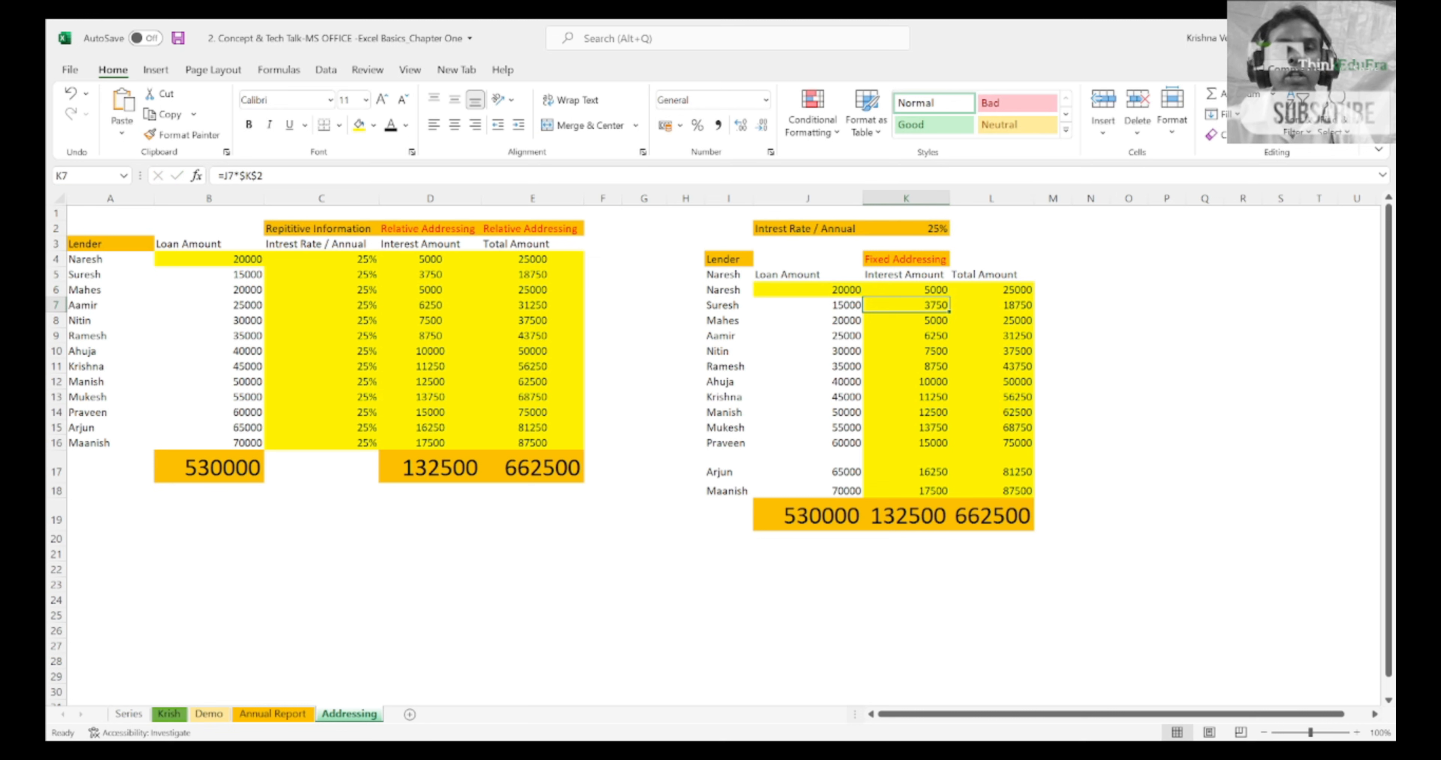
{"action": "key", "text": "shift+Down"}
{"action": "key", "text": "shift+Down"}
{"action": "key", "text": "shift+Down"}
{"action": "key", "text": "shift+Down"}
{"action": "key", "text": "shift+Down"}
{"action": "key", "text": "shift+Down"}
{"action": "key", "text": "shift+Down"}
{"action": "key", "text": "shift+Down"}
{"action": "key", "text": "shift+Down"}
{"action": "key", "text": "shift+Down"}
{"action": "key", "text": "shift+Down"}
{"action": "key", "text": "shift+Down"}
{"action": "key", "text": "Up"}
{"action": "key", "text": "Up"}
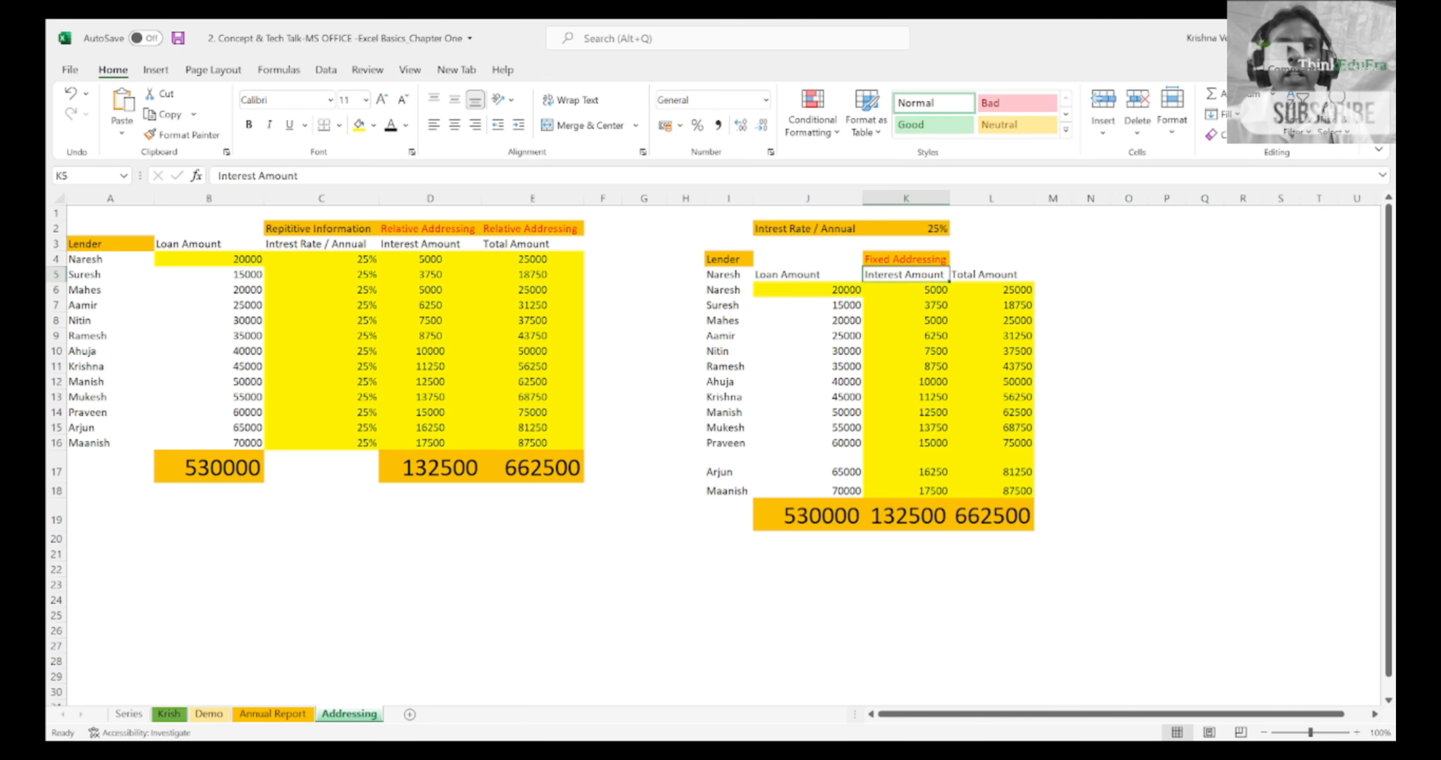
Step: Change the interest formula in K6 to =J6*K$2, removing the column lock from the rate reference
{"action": "key", "text": "Down"}
{"action": "key", "text": "Down"}
{"action": "key", "text": "Up"}
{"action": "key", "text": "F2"}
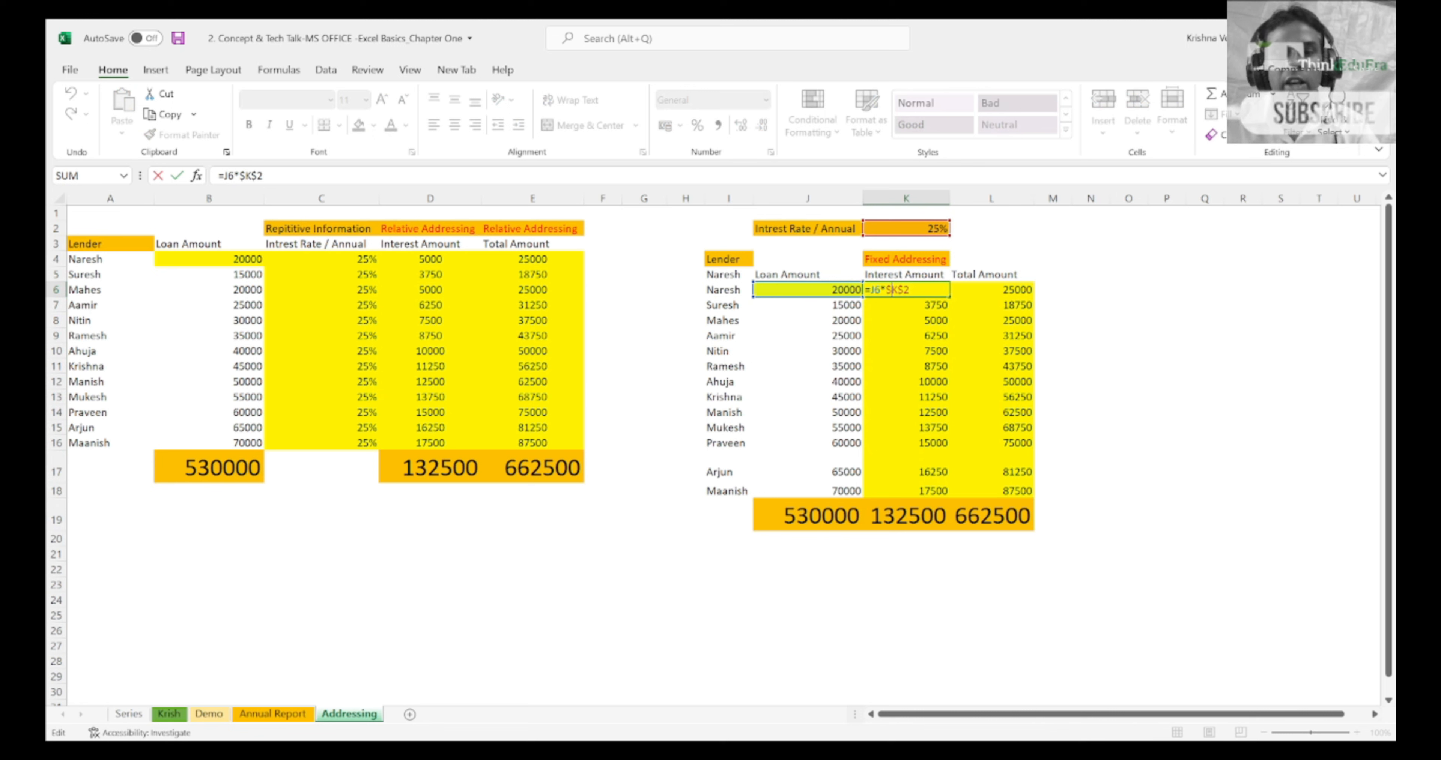
{"action": "key", "text": "BackSpace"}
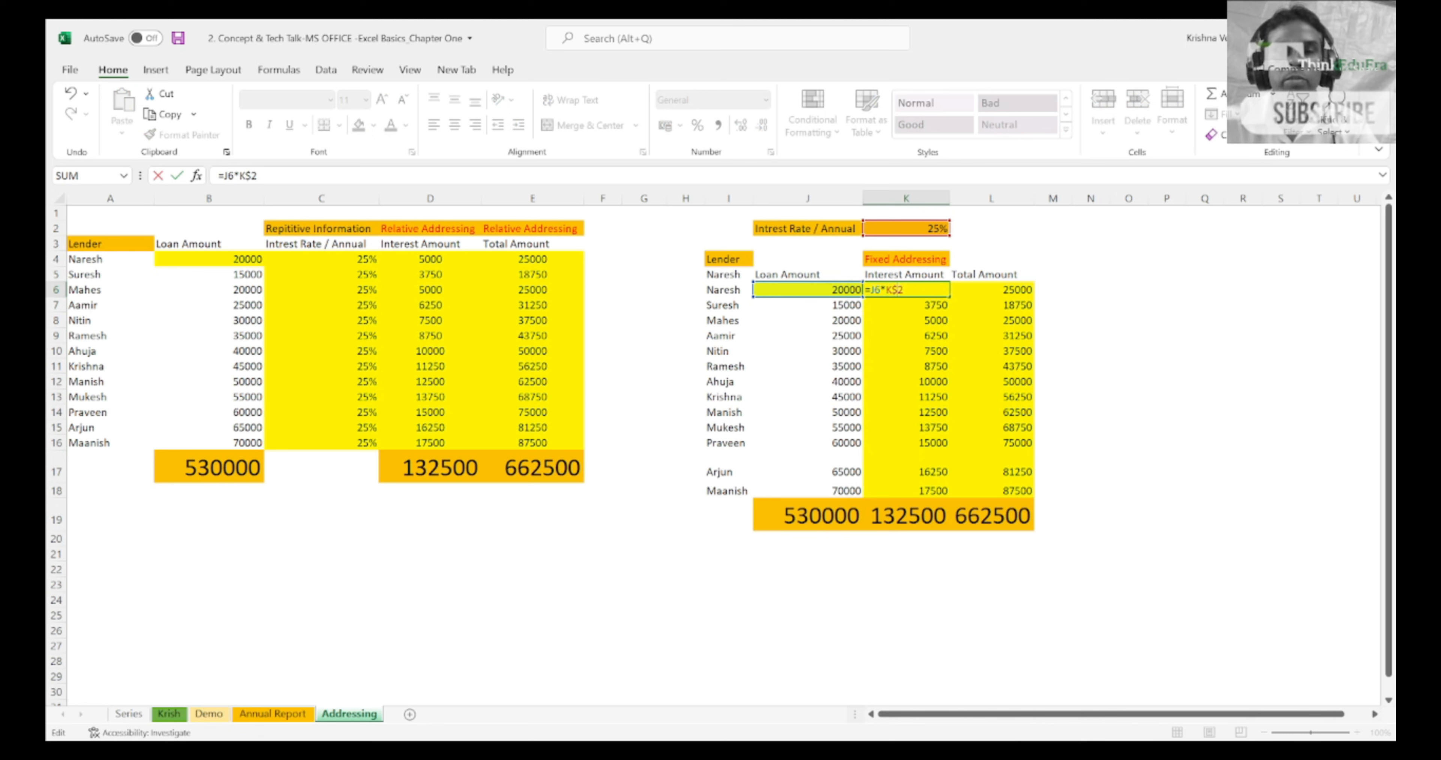
{"action": "key", "text": "shift+Return"}
{"action": "key", "text": "Down"}
{"action": "key", "text": "Down"}
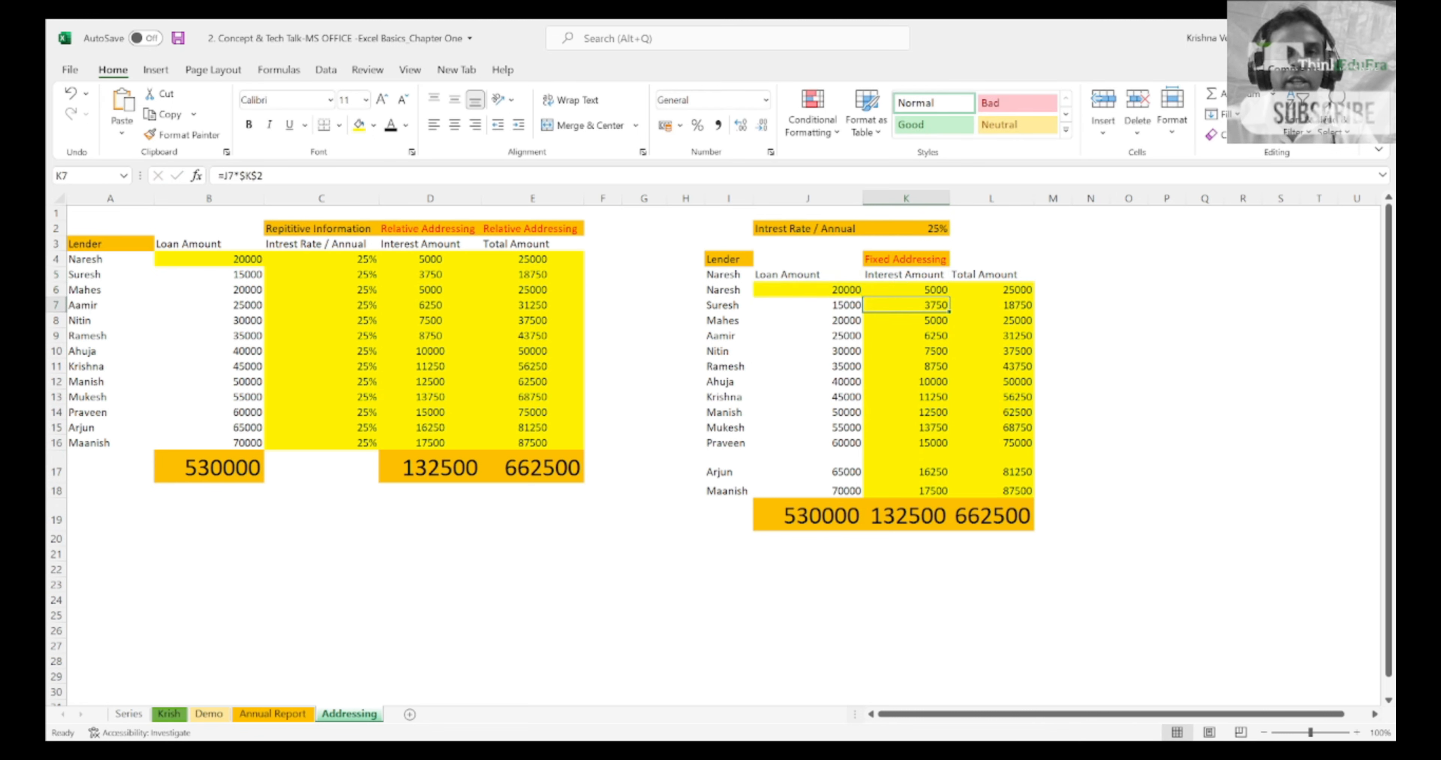
{"action": "key", "text": "Up"}
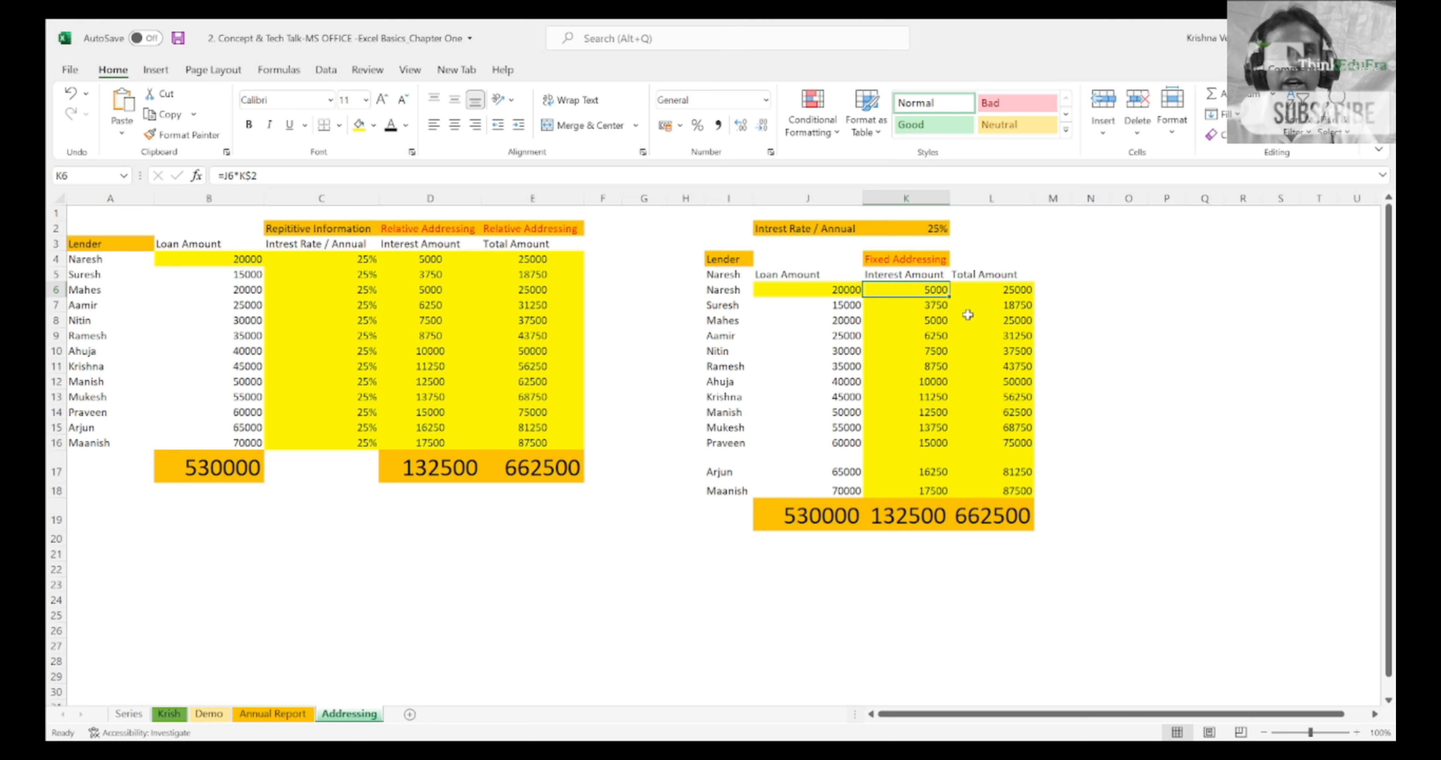
Step: Fill the row-locked interest formula from K6 down through K8 and check the K$2 reference in K6
{"action": "left_click_drag", "start_coordinate": [952, 300], "coordinate": [951, 325]}
{"action": "left_click", "coordinate": [899, 198]}
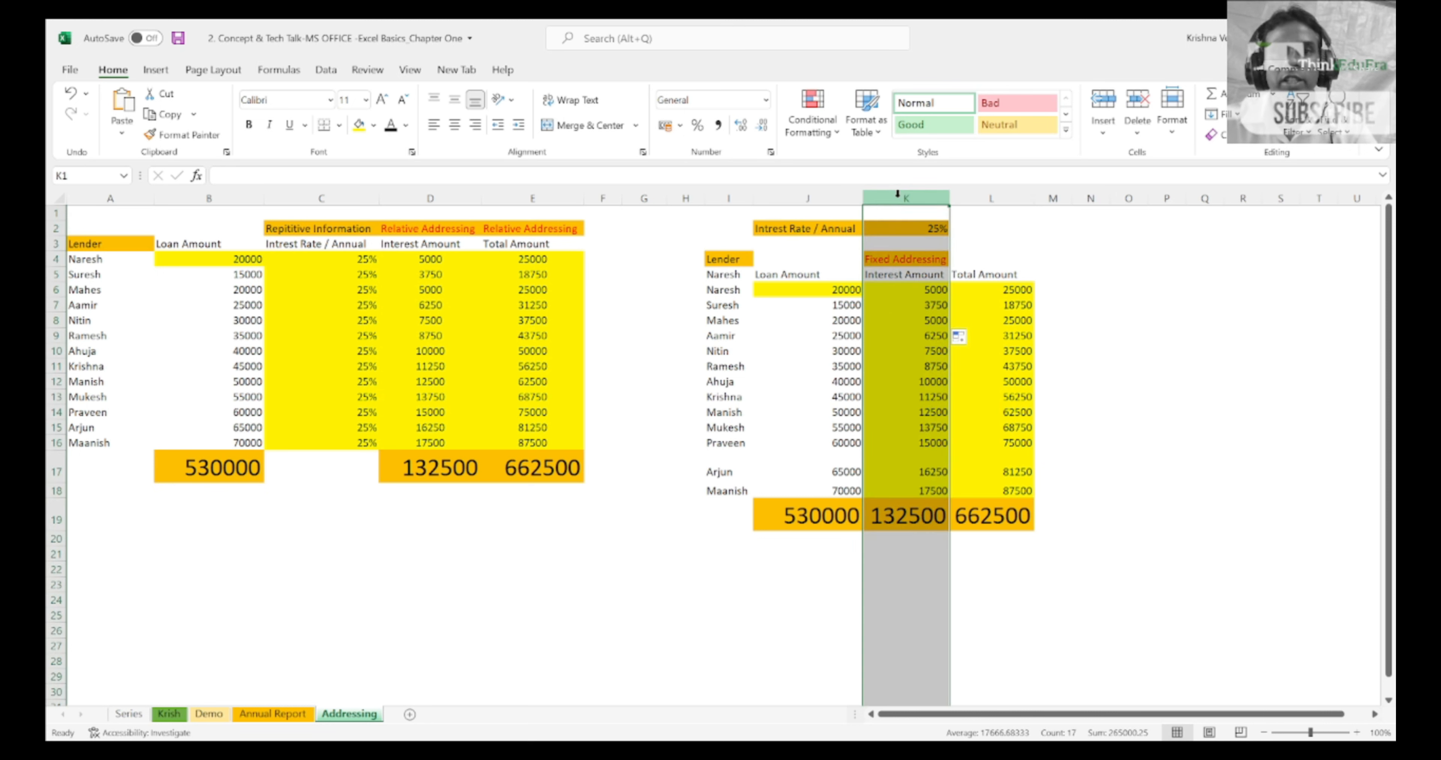
{"action": "left_click", "coordinate": [937, 305]}
{"action": "key", "text": "Up"}
{"action": "key", "text": "F2"}
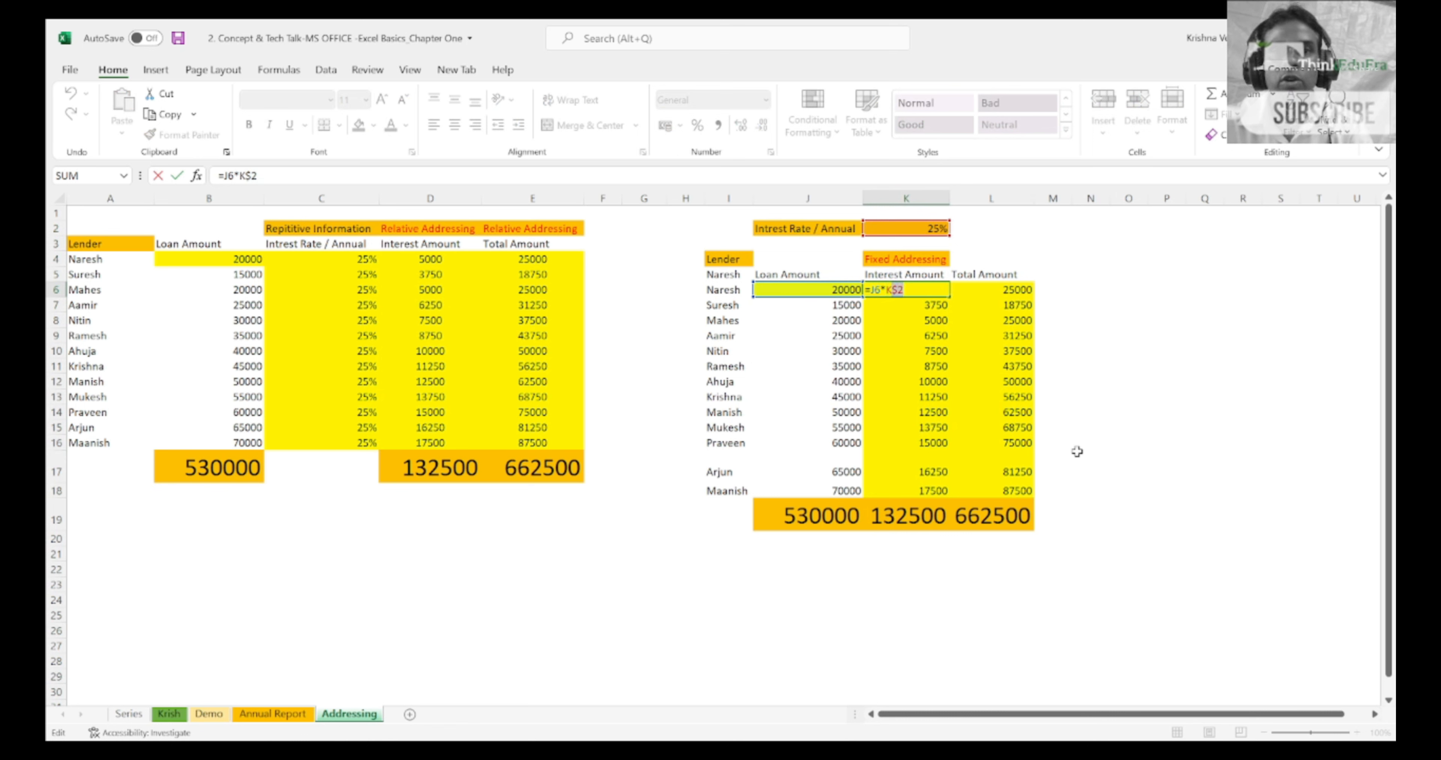
{"action": "key", "text": "Escape"}
Step: Compare row 6 with column K to see which part of the K$2 reference in K6 is locked
{"action": "key", "text": "shift+space"}
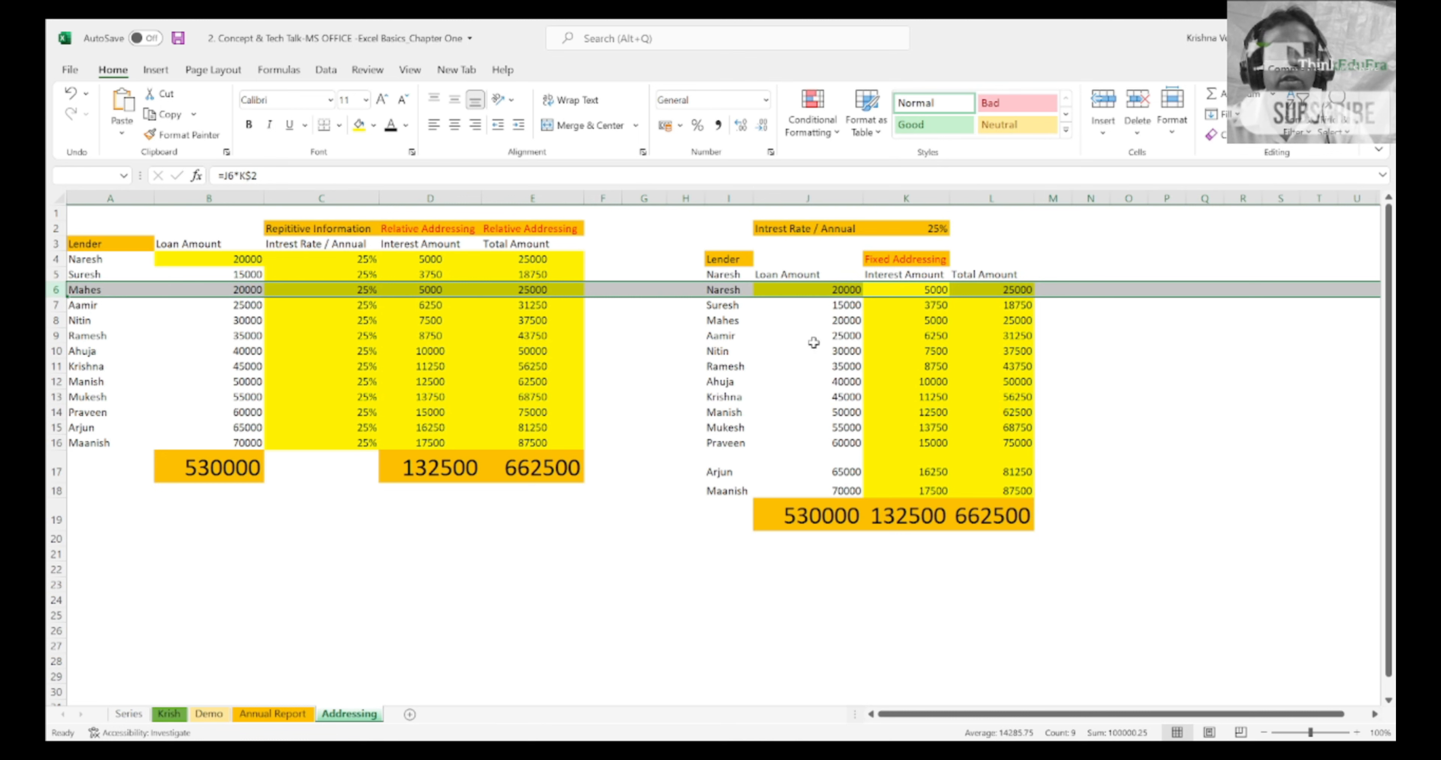
{"action": "key", "text": "Down"}
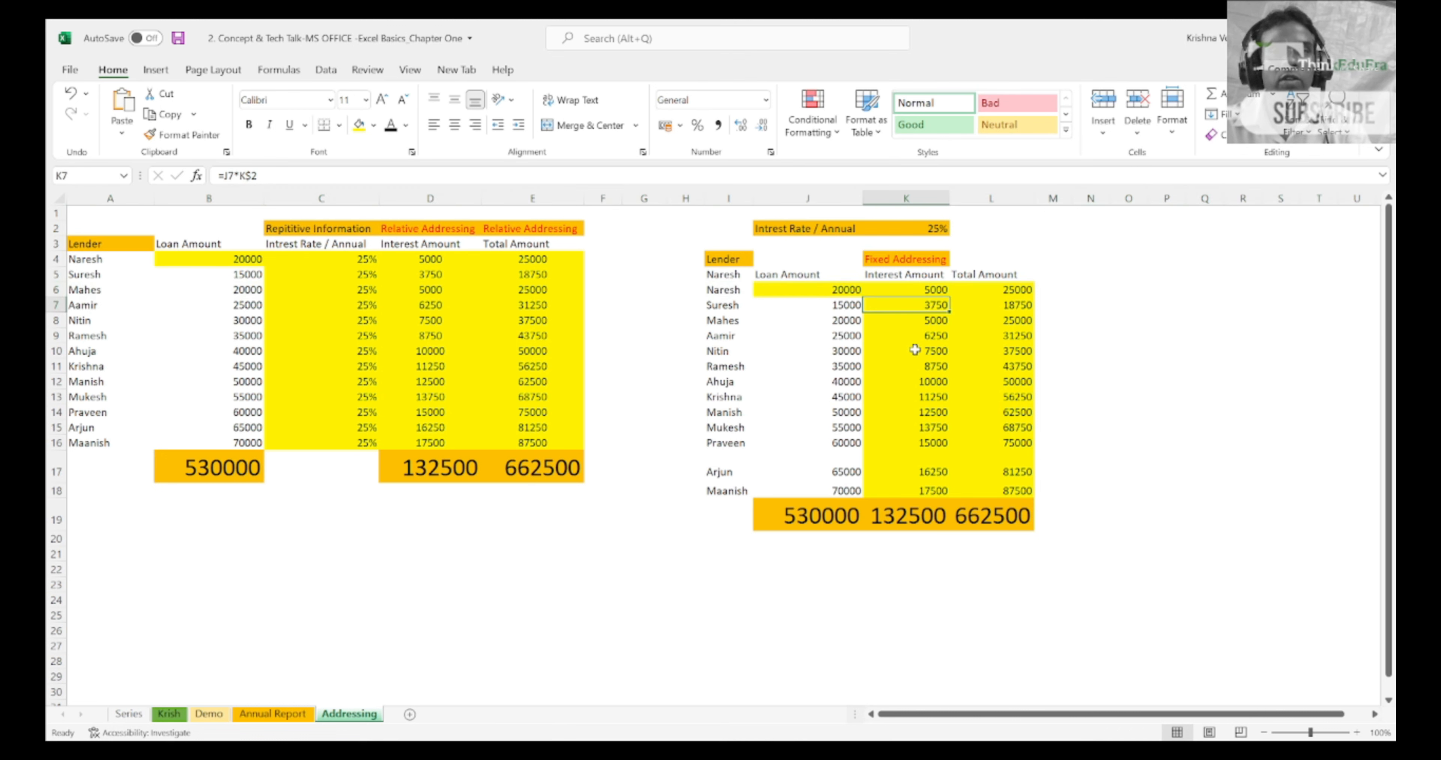
{"action": "key", "text": "shift+Down"}
{"action": "key", "text": "shift+Down"}
{"action": "key", "text": "shift+Down"}
{"action": "key", "text": "shift+Down"}
{"action": "key", "text": "shift+Down"}
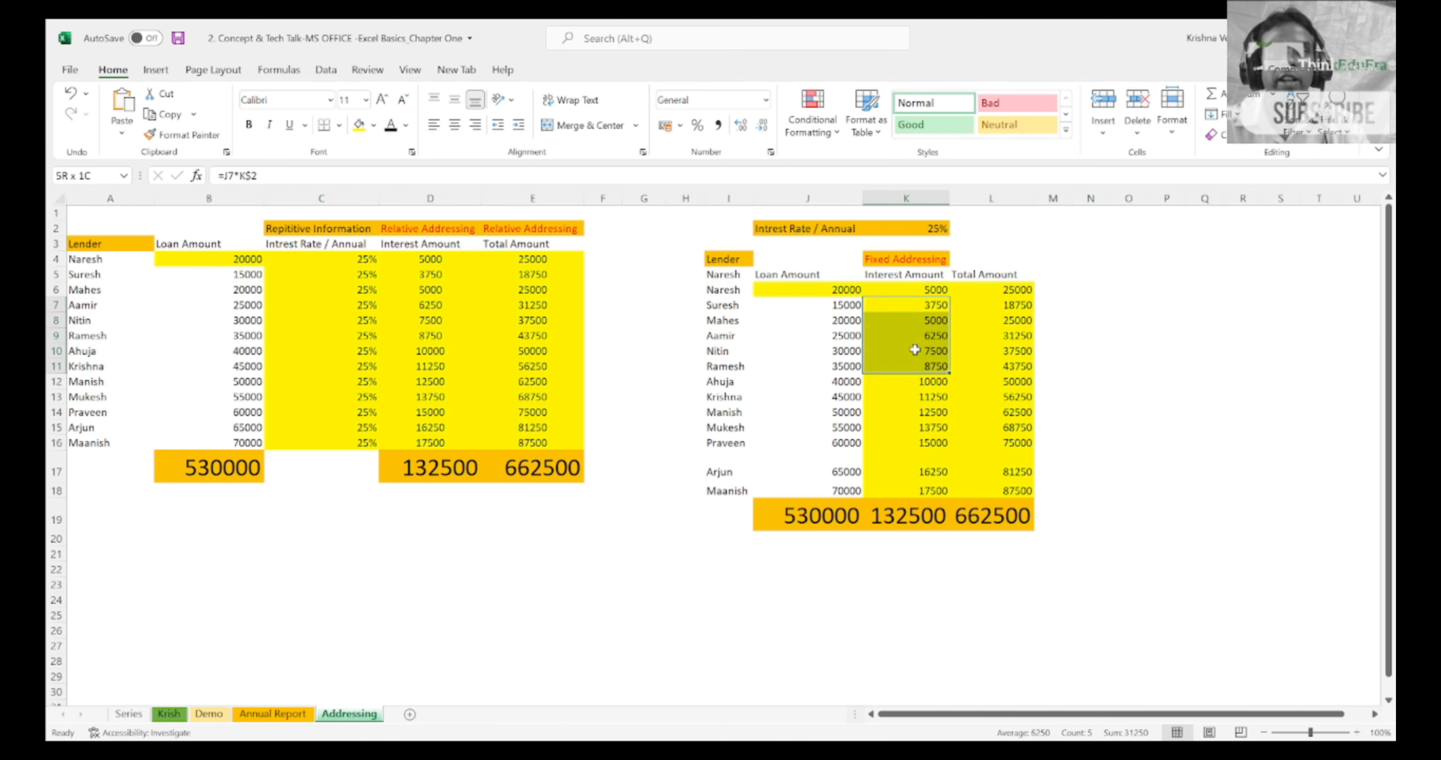
{"action": "key", "text": "Up"}
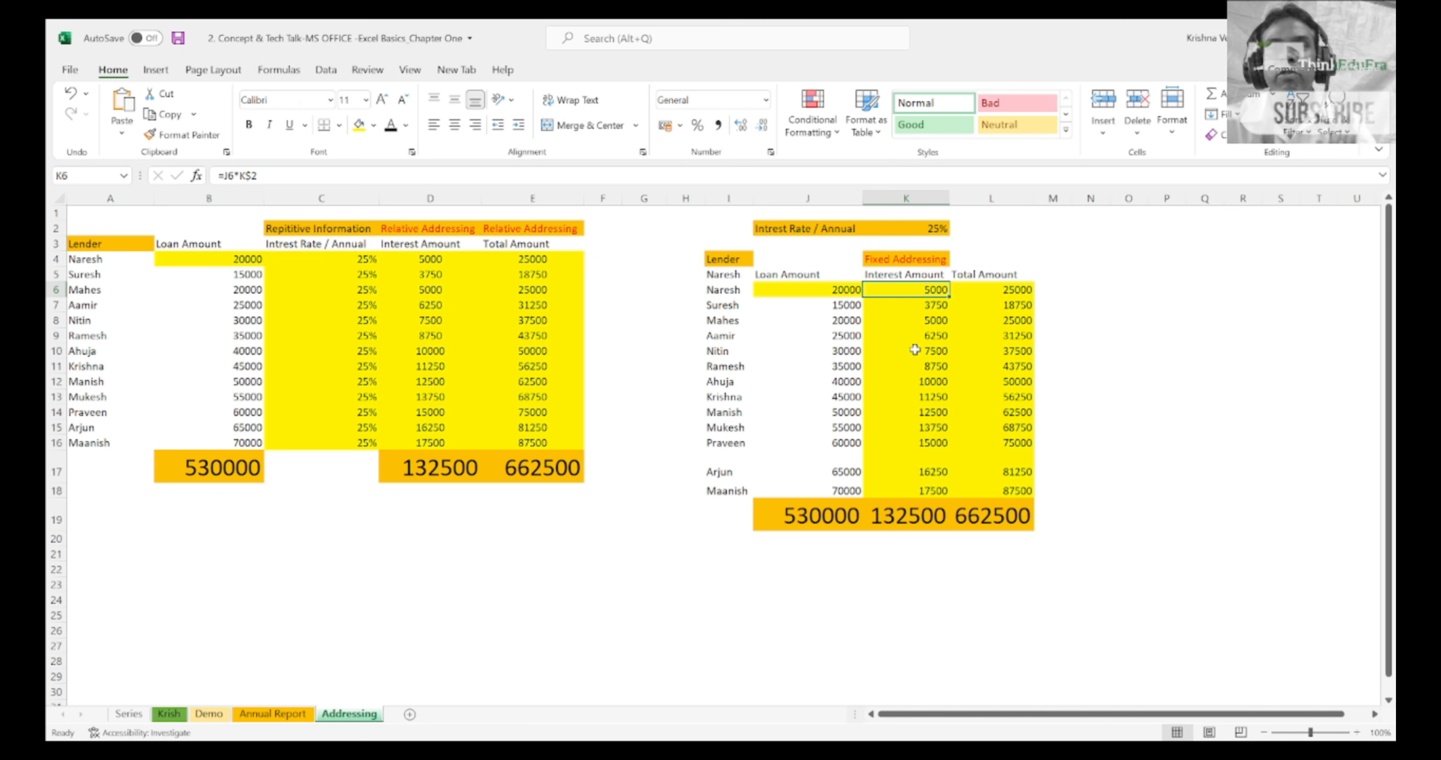
{"action": "key", "text": "F2"}
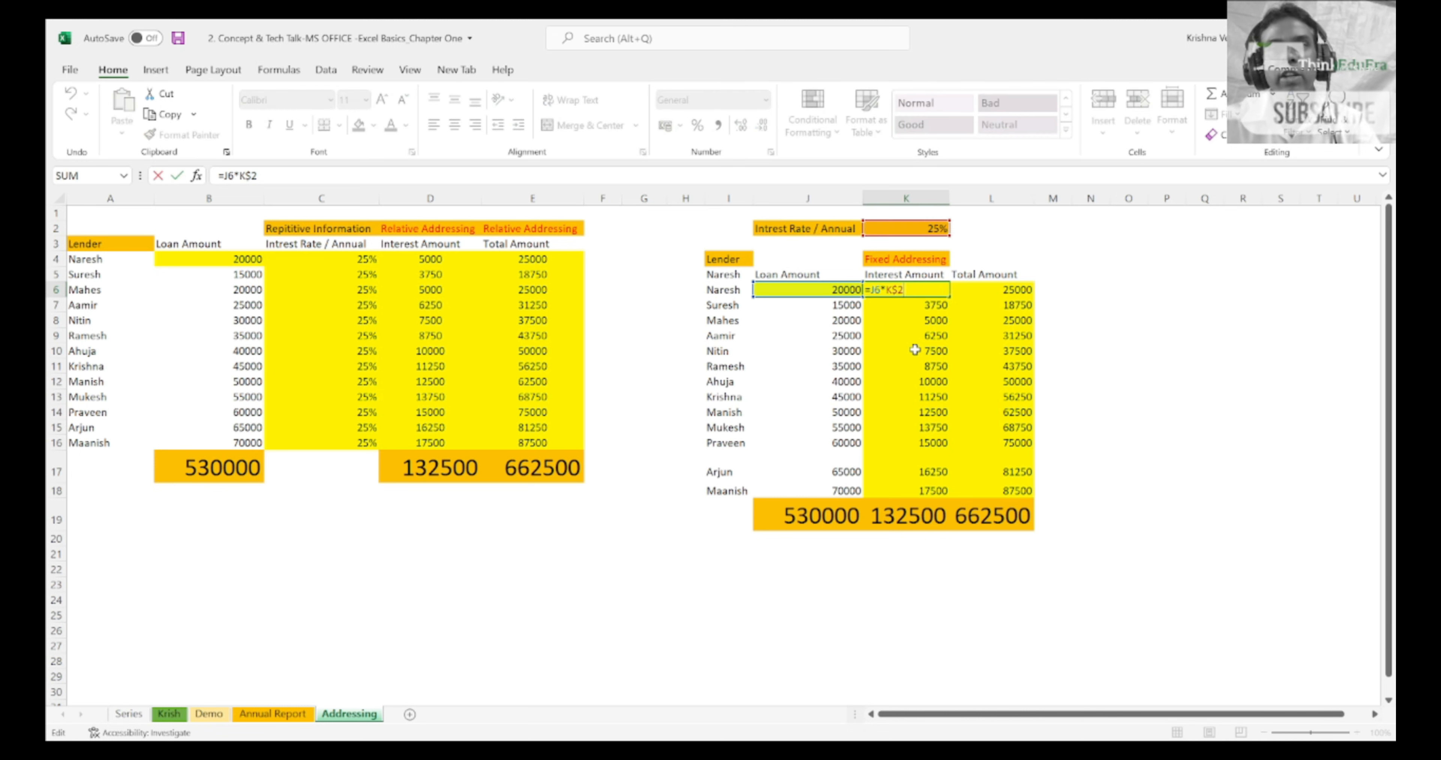
{"action": "left_click", "coordinate": [906, 197]}
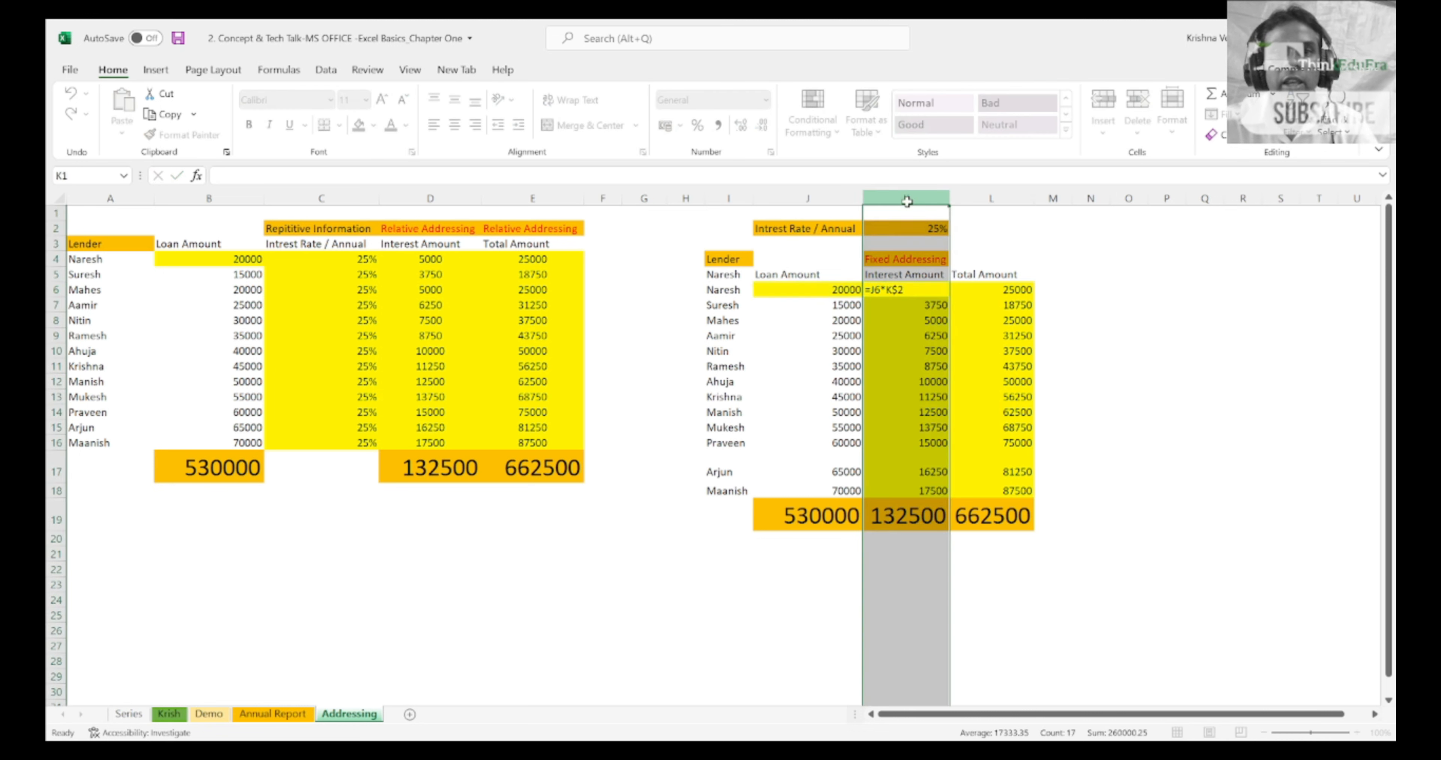
{"action": "left_click", "coordinate": [912, 287]}
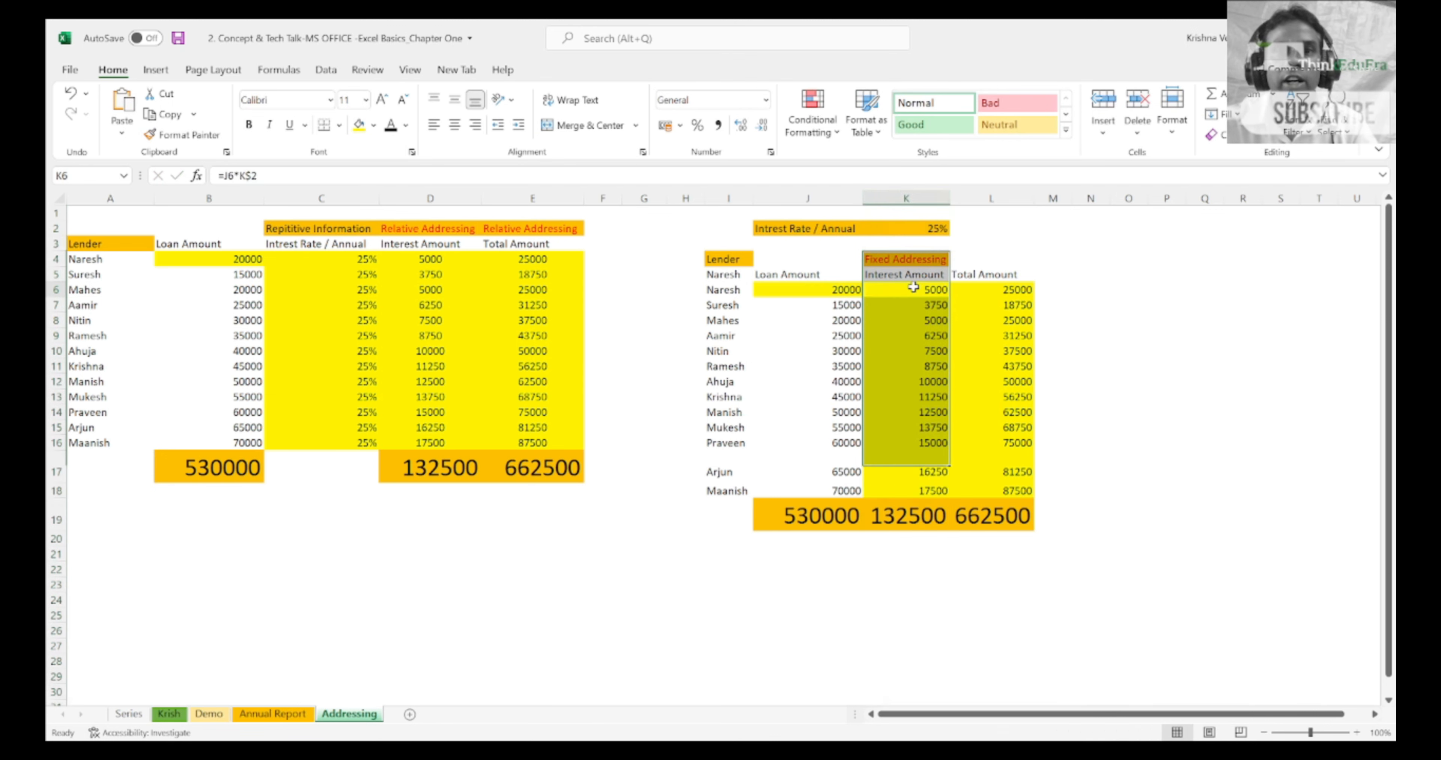
Step: Move through the interest cells just below K6 and back, comparing their loan and rate references
{"action": "key", "text": "Down"}
{"action": "key", "text": "Down"}
{"action": "key", "text": "Down"}
{"action": "key", "text": "Down"}
{"action": "key", "text": "Up"}
{"action": "key", "text": "Up"}
{"action": "key", "text": "Up"}
{"action": "key", "text": "Up"}
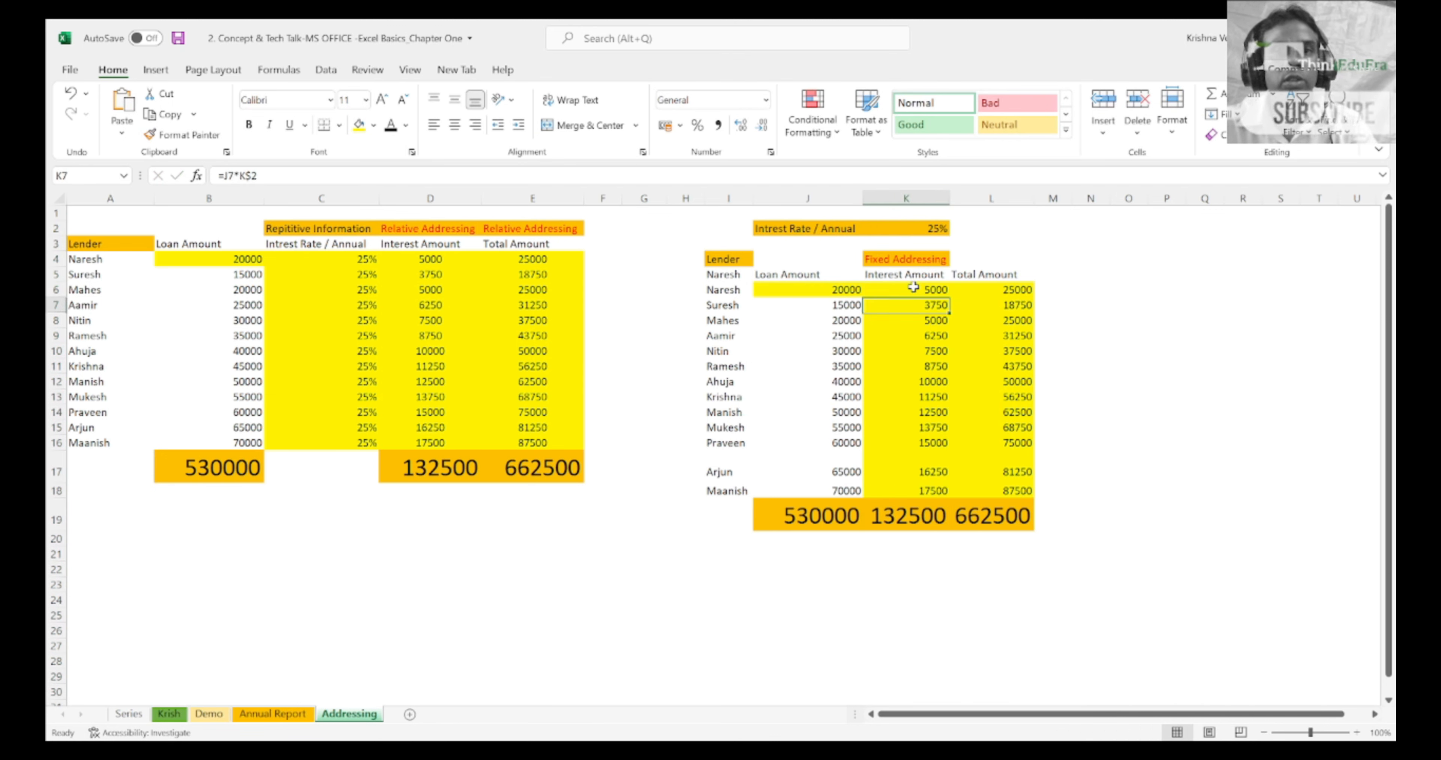
{"action": "key", "text": "Down"}
{"action": "key", "text": "Down"}
{"action": "key", "text": "Down"}
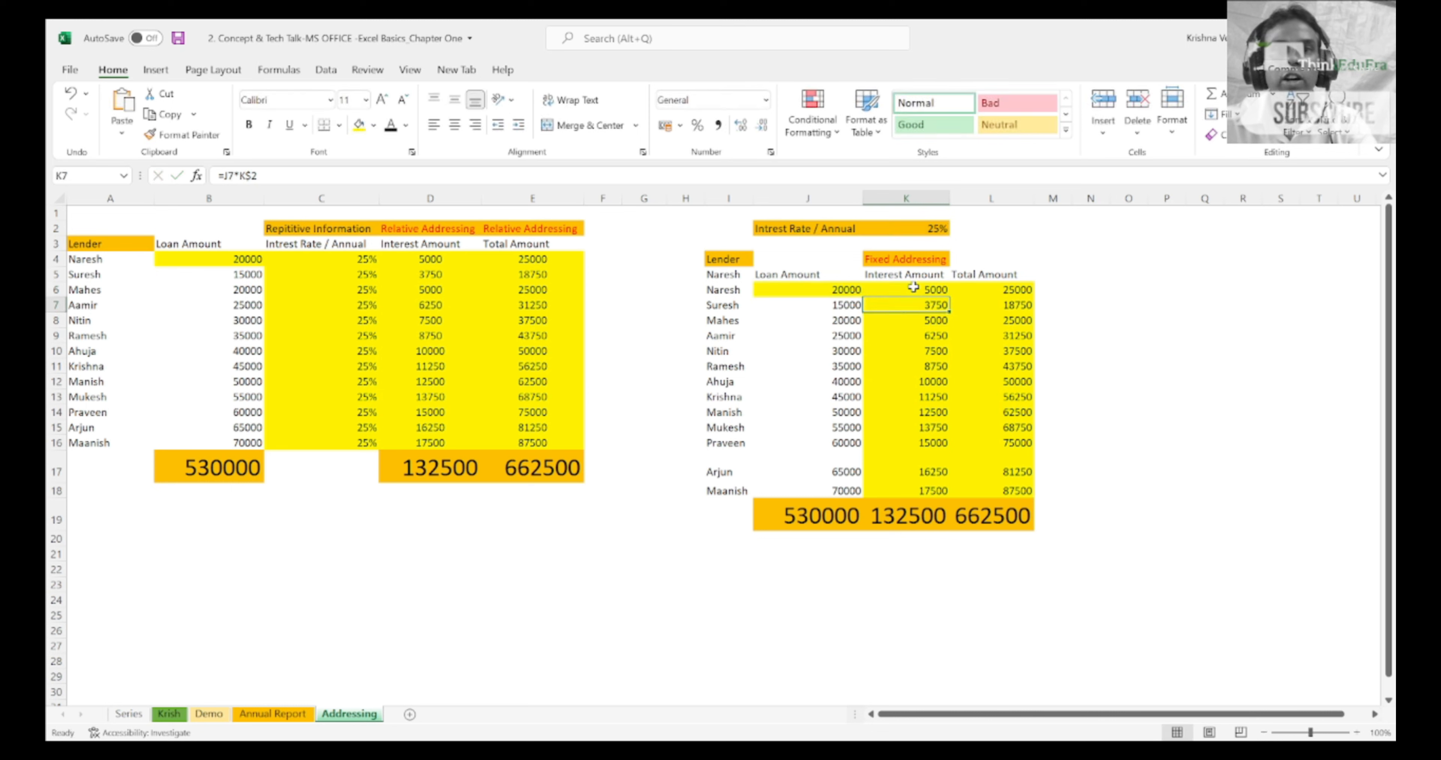
{"action": "key", "text": "Up"}
{"action": "key", "text": "Up"}
{"action": "key", "text": "Up"}
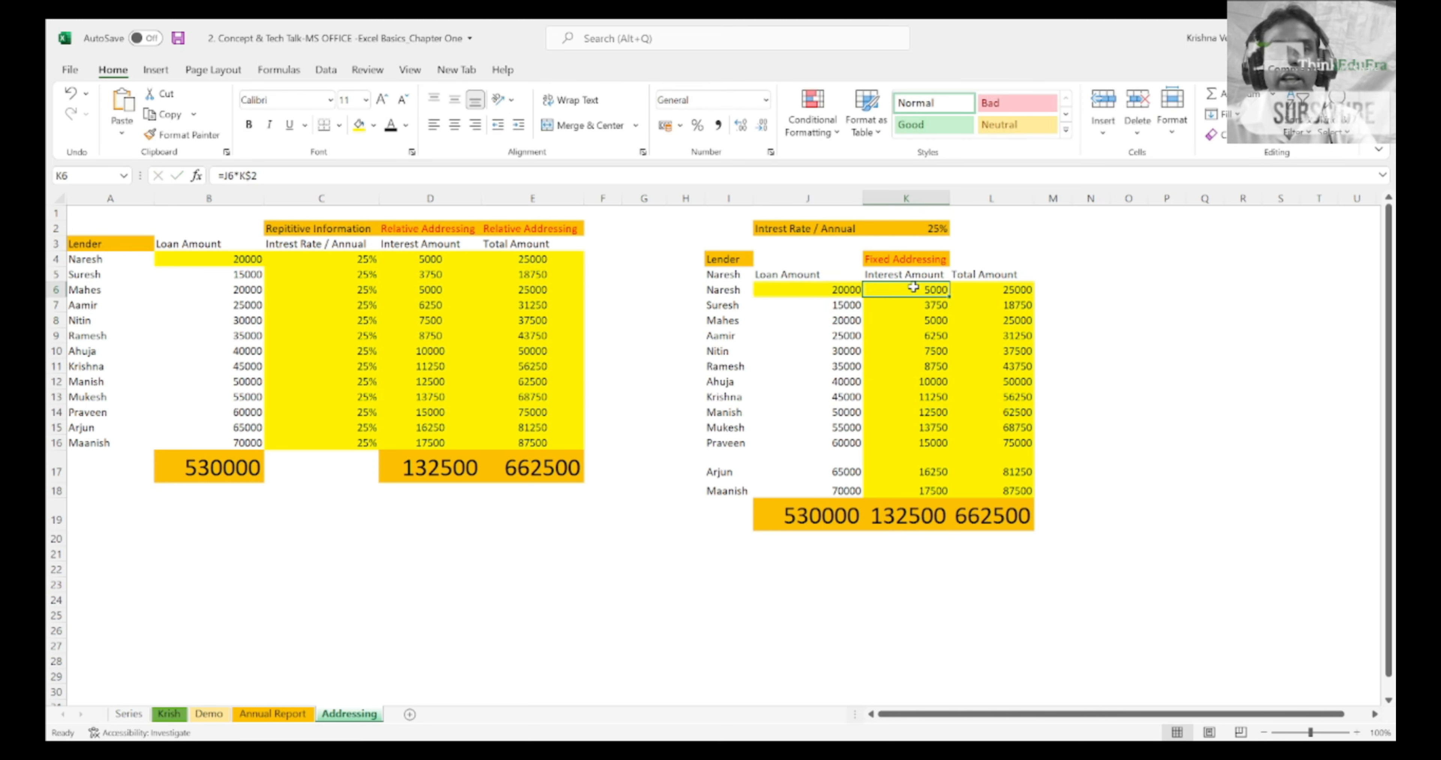
Step: Try adding the column lock back to the rate reference in K6, making it $K$2
{"action": "key", "text": "F2"}
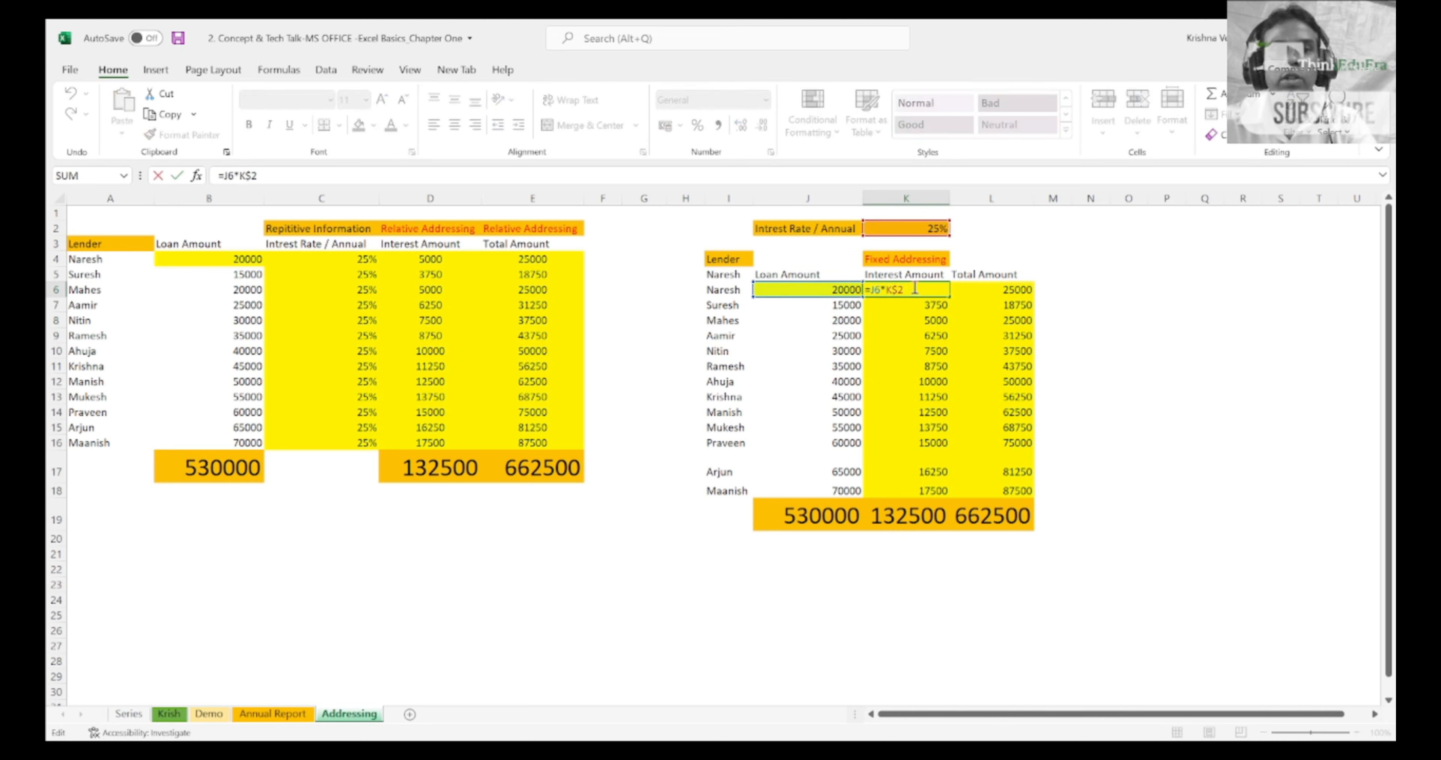
{"action": "key", "text": "Left"}
{"action": "key", "text": "Left"}
{"action": "key", "text": "Left"}
{"action": "type", "text": "$"}
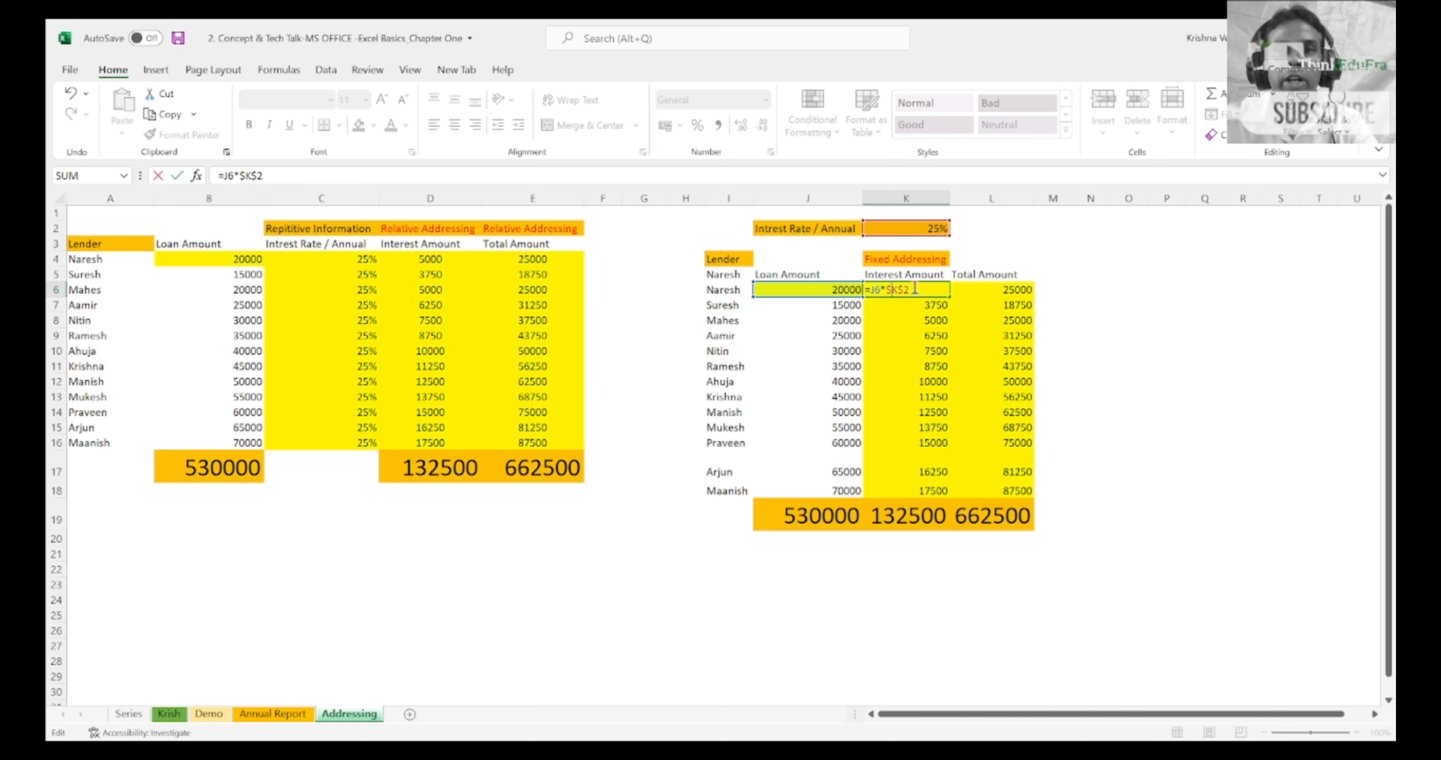
{"action": "key", "text": "BackSpace"}
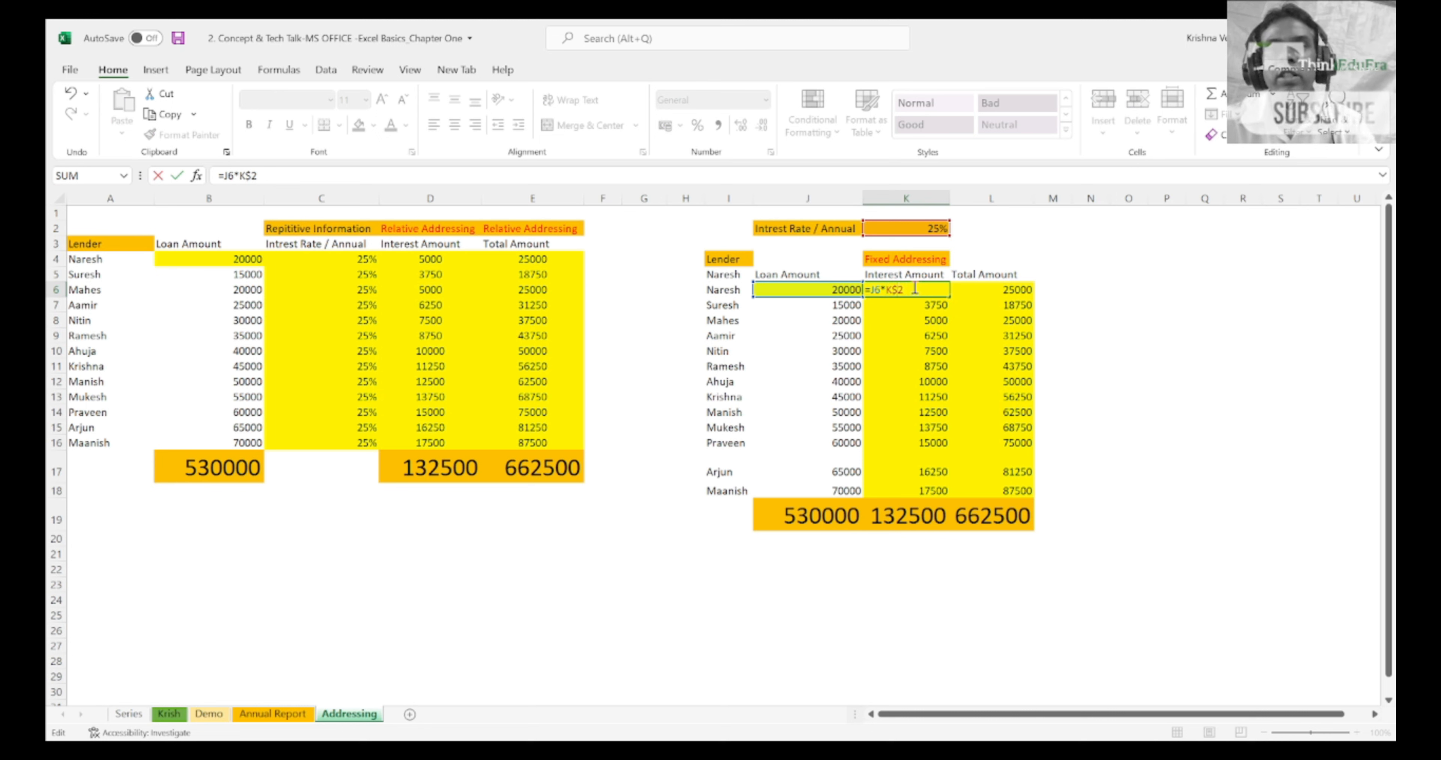
{"action": "key", "text": "Escape"}
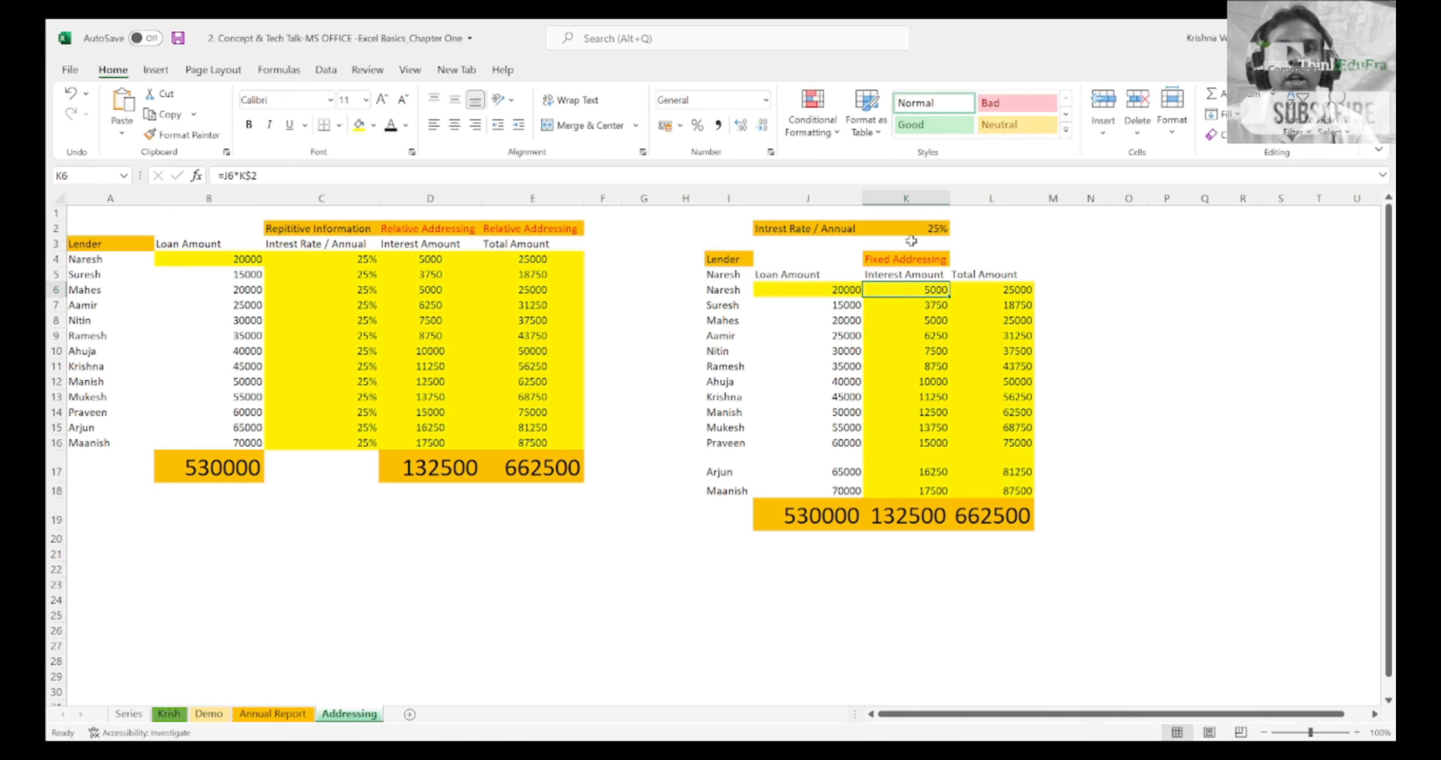
Step: Look over column K, from the interest cells beneath K6 back up to the rate cell K2
{"action": "left_click", "coordinate": [909, 200]}
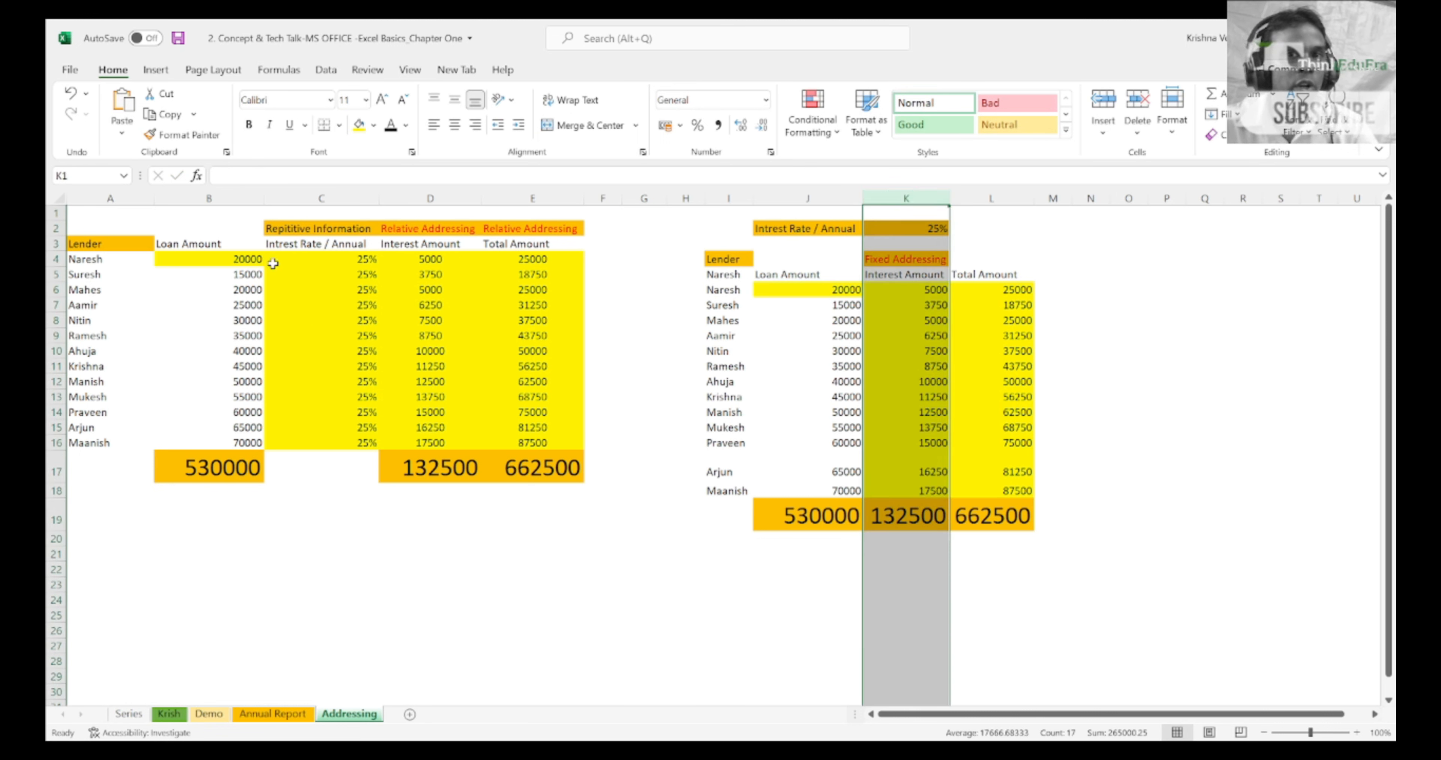
{"action": "left_click", "coordinate": [924, 299]}
{"action": "key", "text": "shift+Down"}
{"action": "key", "text": "shift+Down"}
{"action": "key", "text": "shift+Down"}
{"action": "key", "text": "shift+Down"}
{"action": "key", "text": "shift+Down"}
{"action": "key", "text": "shift+Down"}
{"action": "key", "text": "shift+Down"}
{"action": "key", "text": "shift+Down"}
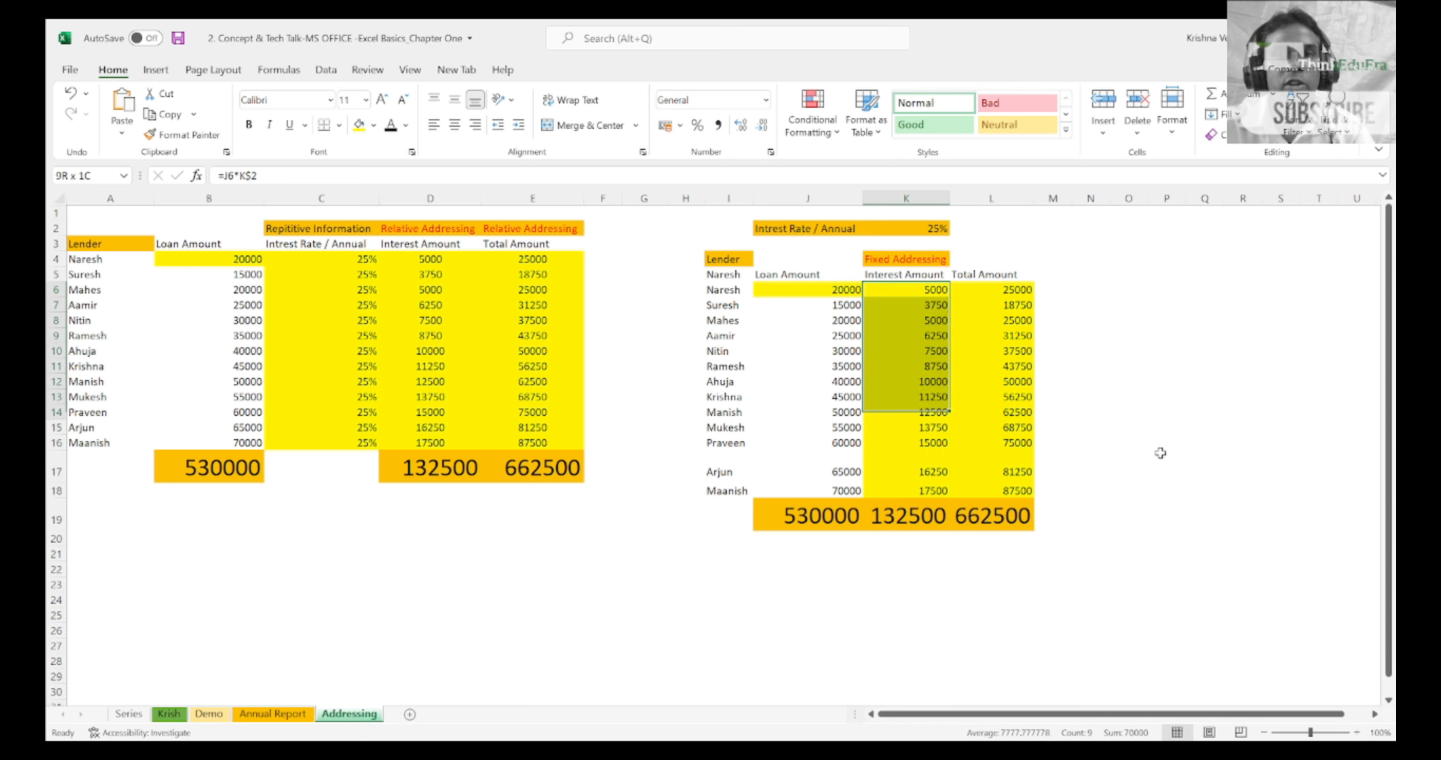
{"action": "key", "text": "shift+Down"}
{"action": "key", "text": "shift+Down"}
{"action": "key", "text": "shift+Down"}
{"action": "key", "text": "shift+Down"}
{"action": "key", "text": "shift+Down"}
{"action": "key", "text": "shift+Up"}
{"action": "key", "text": "shift+Up"}
{"action": "key", "text": "Up"}
{"action": "key", "text": "Up"}
{"action": "key", "text": "Up"}
{"action": "key", "text": "Up"}
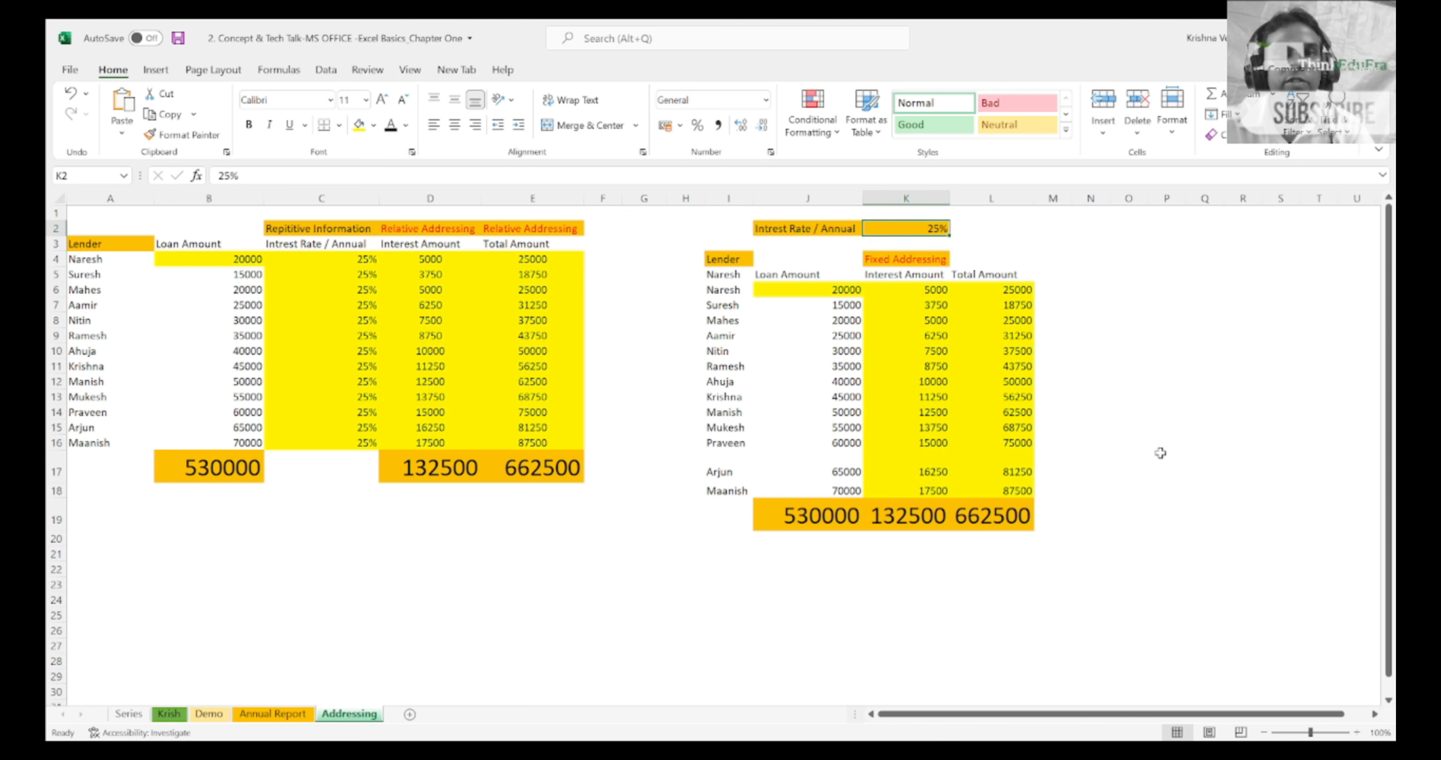
Step: Review the interest cells from K6 down to K10, comparing the row-only lock with the fully locked rate reference
{"action": "key", "text": "Down"}
{"action": "key", "text": "Down"}
{"action": "key", "text": "Down"}
{"action": "key", "text": "Down"}
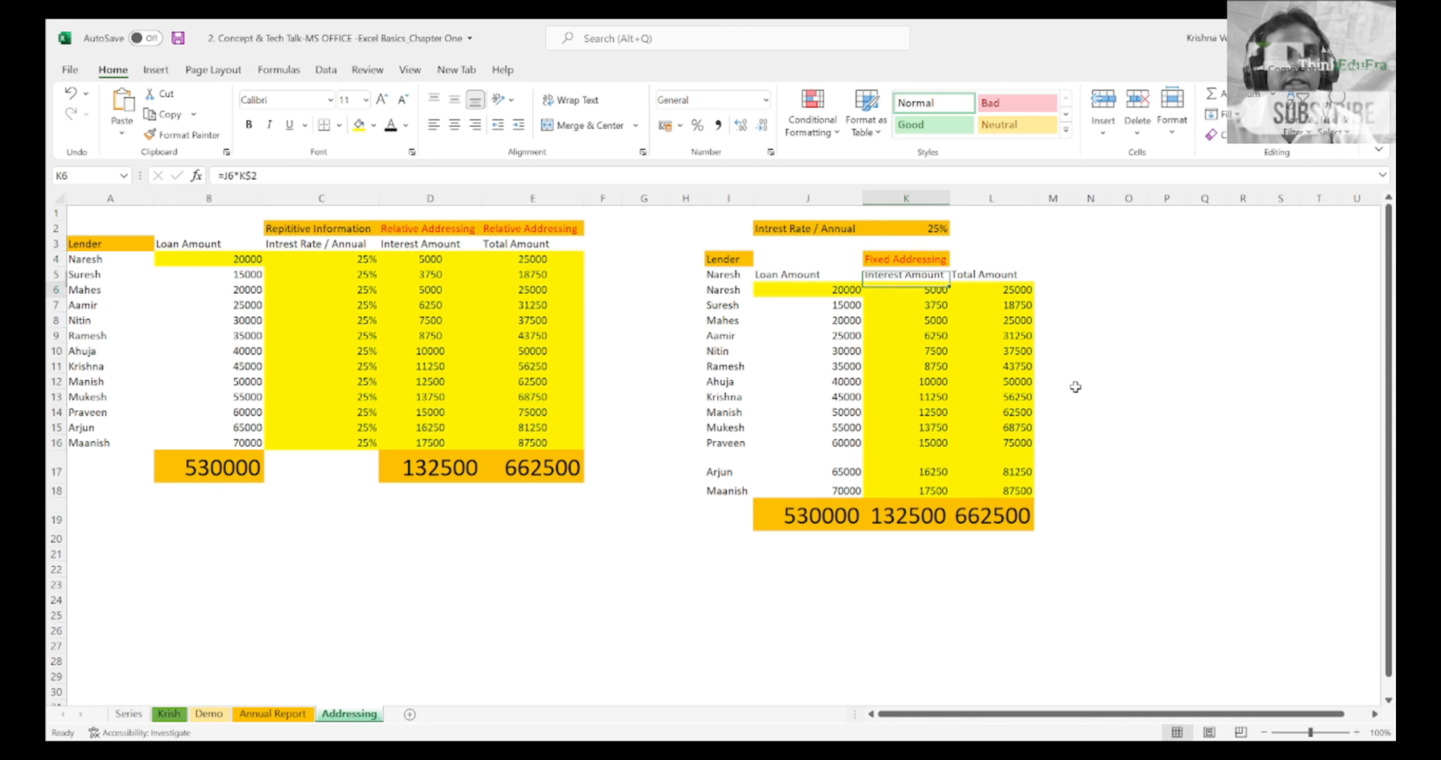
{"action": "key", "text": "shift+Down"}
{"action": "key", "text": "shift+Down"}
{"action": "key", "text": "shift+Down"}
{"action": "key", "text": "shift+Down"}
{"action": "key", "text": "shift+Down"}
{"action": "key", "text": "shift+Down"}
{"action": "key", "text": "shift+Down"}
{"action": "key", "text": "shift+Down"}
{"action": "key", "text": "shift+Down"}
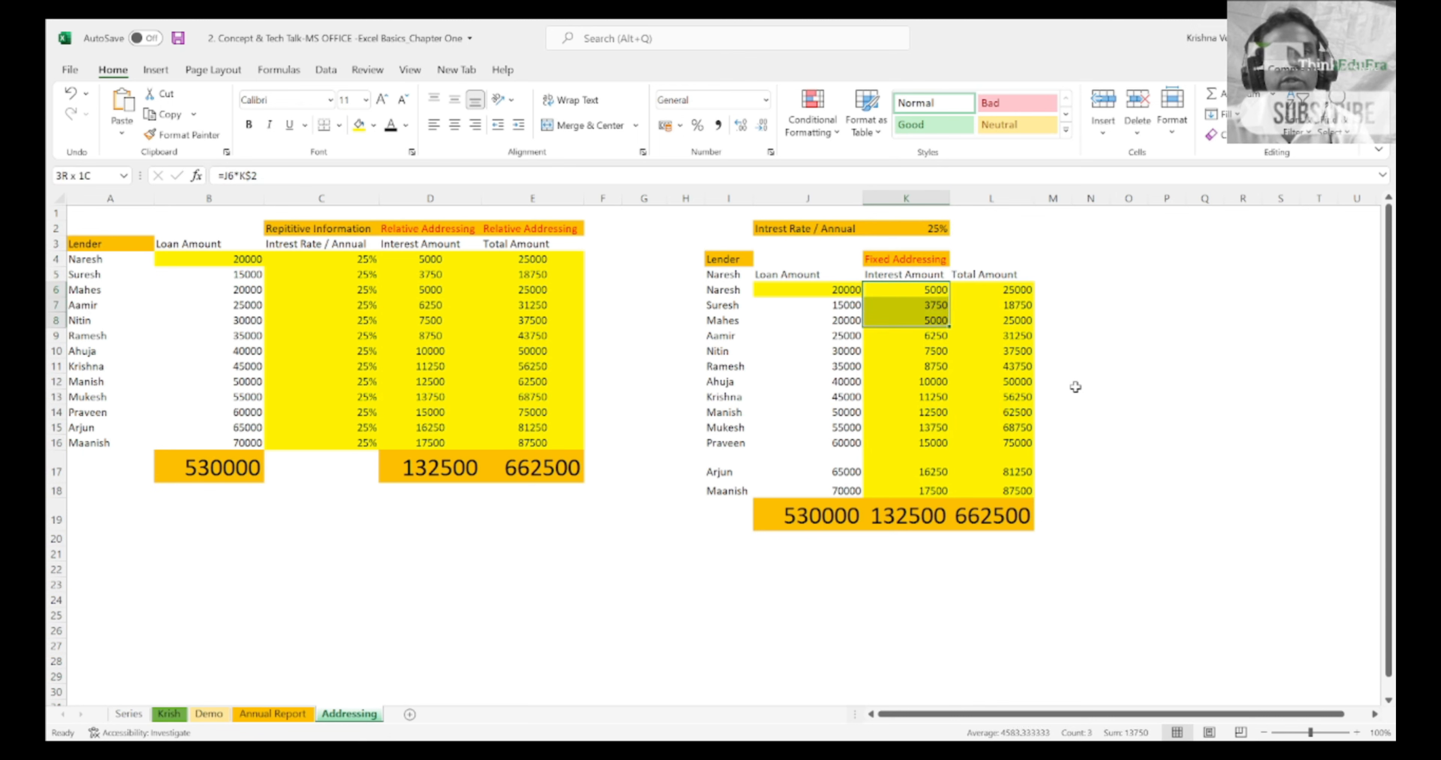
{"action": "key", "text": "shift+Up"}
{"action": "key", "text": "shift+Up"}
{"action": "key", "text": "shift+Up"}
{"action": "key", "text": "shift+Up"}
{"action": "key", "text": "shift+Up"}
{"action": "key", "text": "shift+Up"}
{"action": "key", "text": "shift+Up"}
{"action": "key", "text": "shift+Up"}
{"action": "key", "text": "shift+Up"}
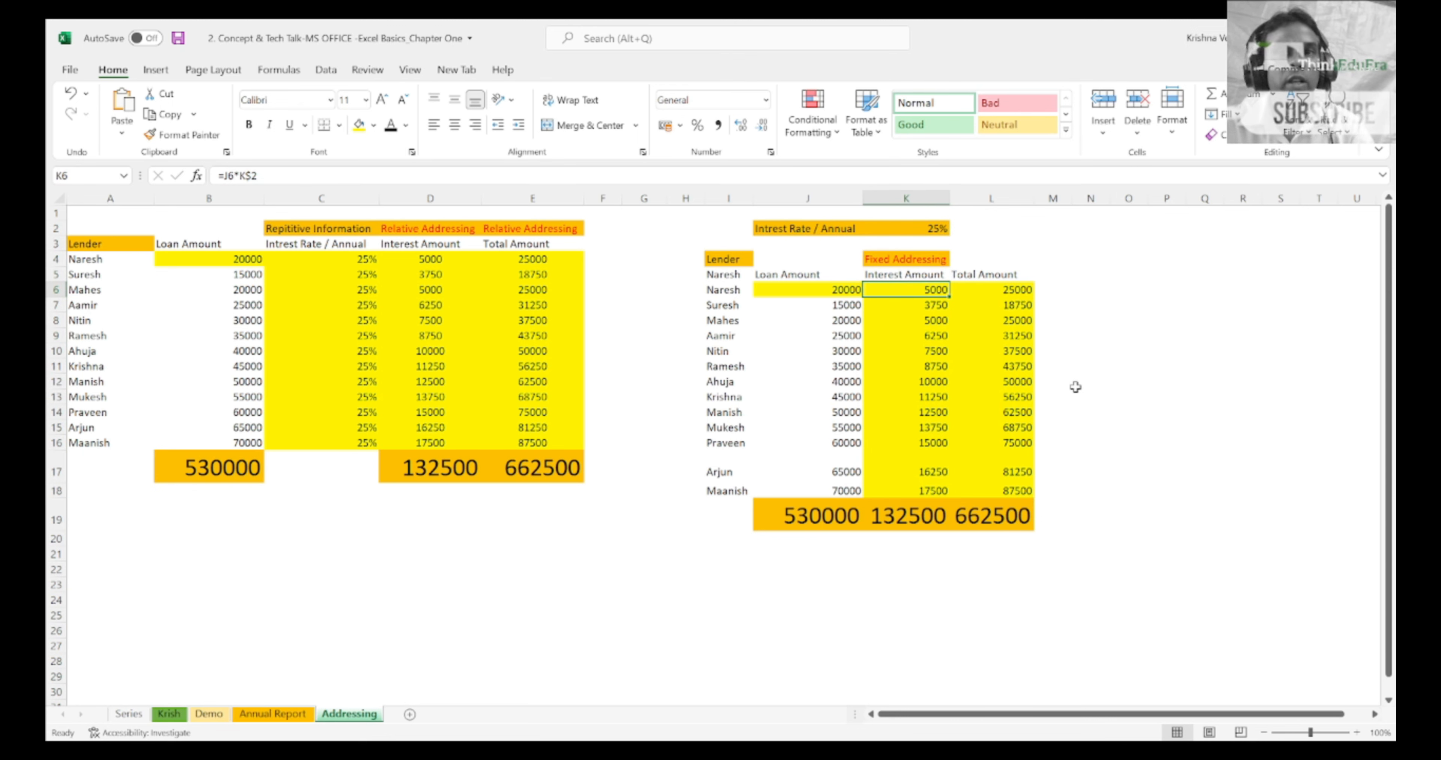
{"action": "key", "text": "shift+space"}
{"action": "key", "text": "Left"}
{"action": "key", "text": "Right"}
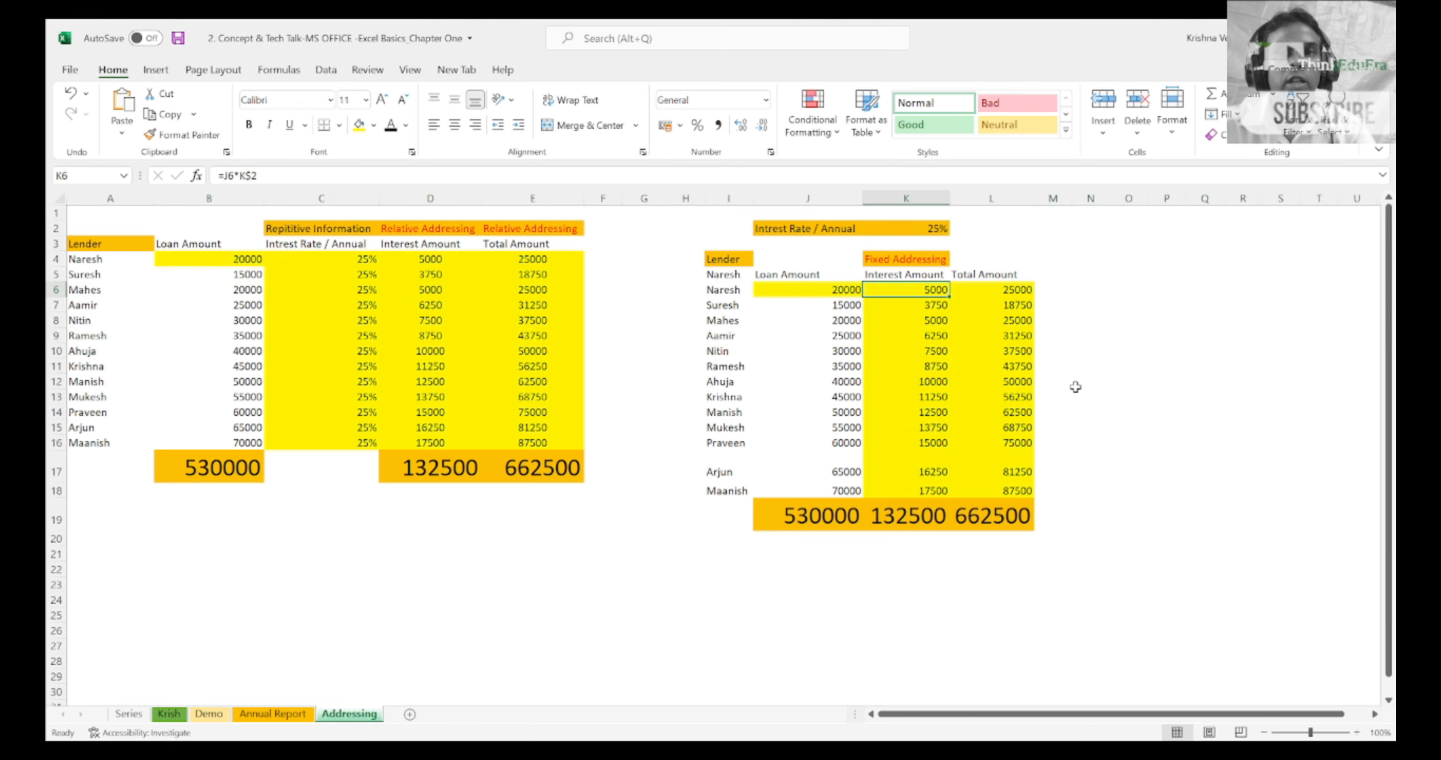
{"action": "key", "text": "Down"}
{"action": "key", "text": "Down"}
{"action": "key", "text": "Down"}
{"action": "key", "text": "Down"}
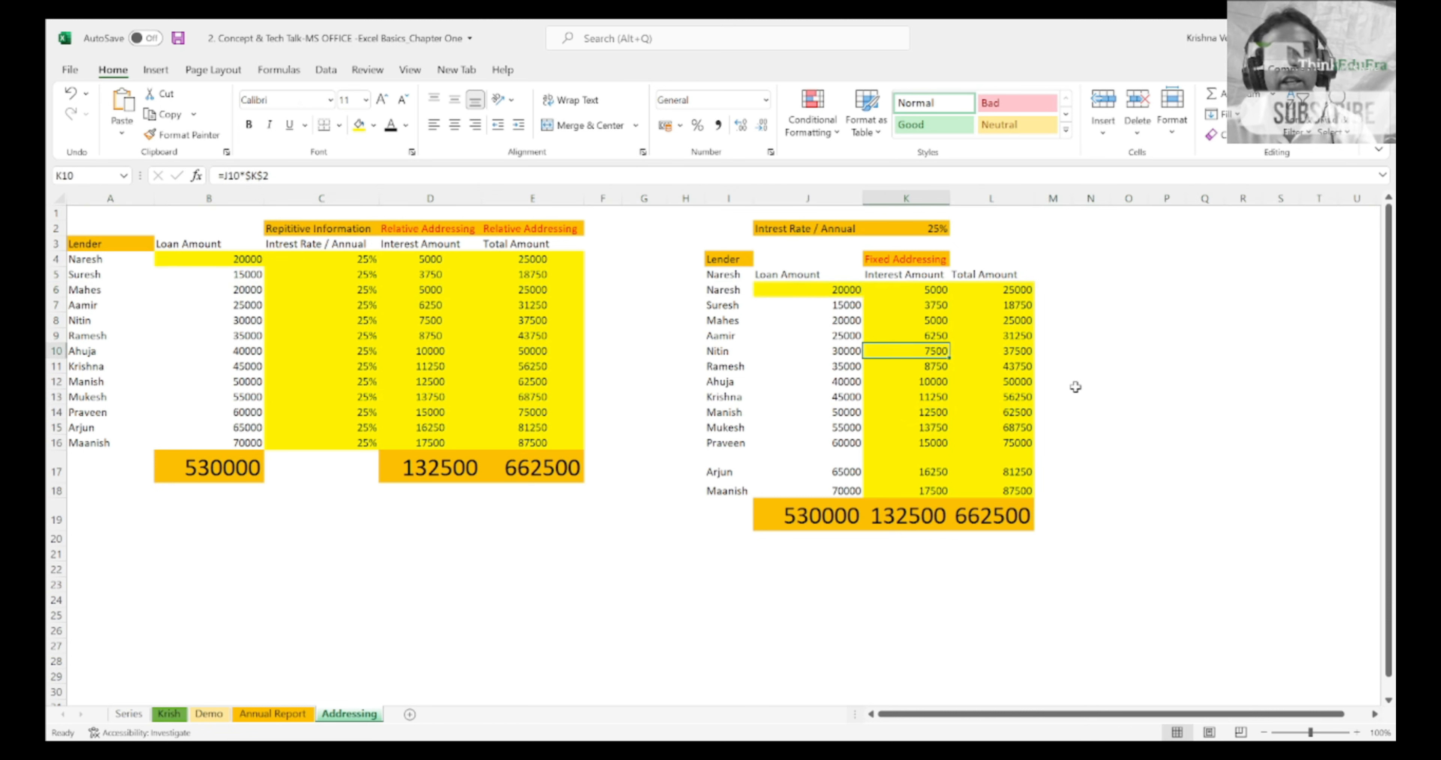
{"action": "key", "text": "Up"}
{"action": "key", "text": "Up"}
{"action": "key", "text": "Up"}
{"action": "key", "text": "Up"}
{"action": "key", "text": "Up"}
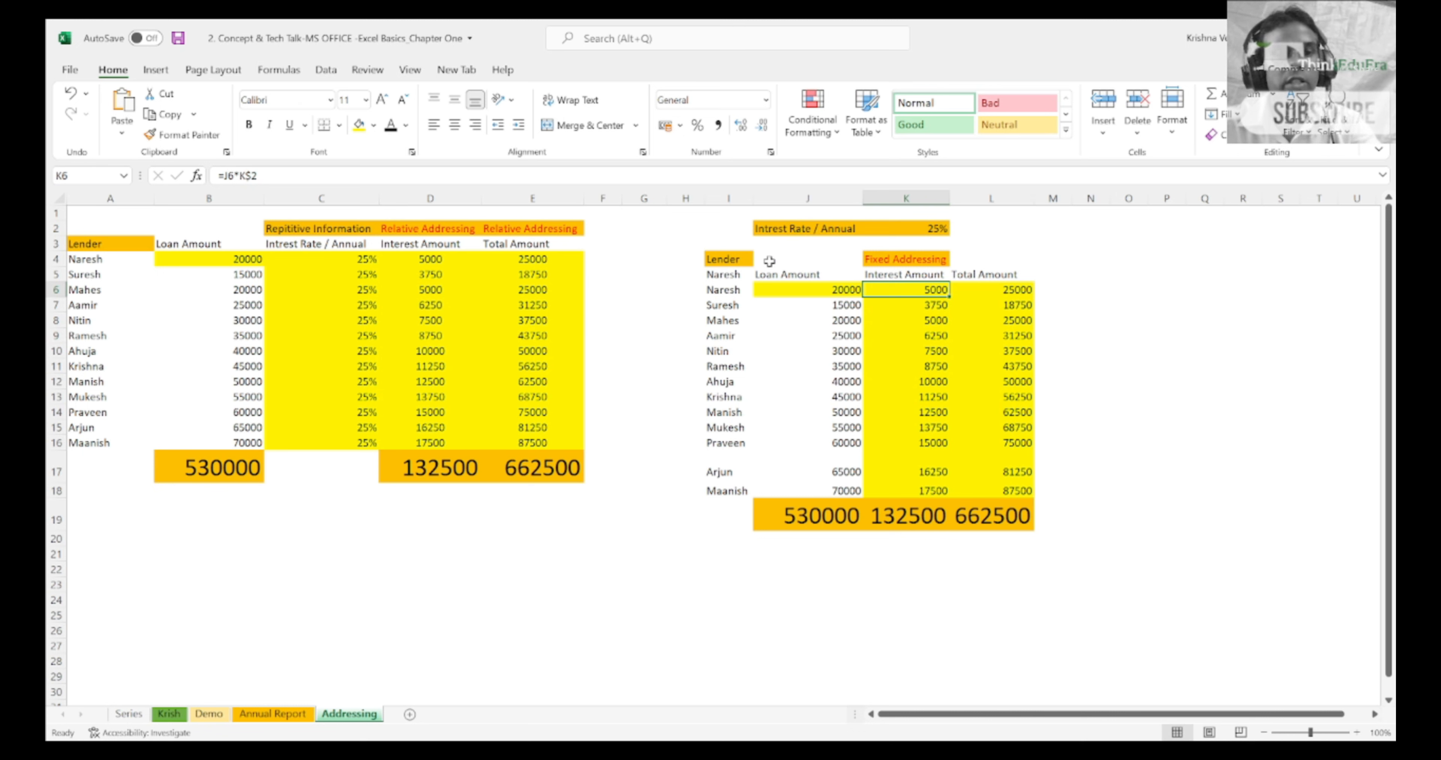
Step: Re-enter the =J6*K$2 formula in K6 and fill it down through K18
{"action": "key", "text": "F2"}
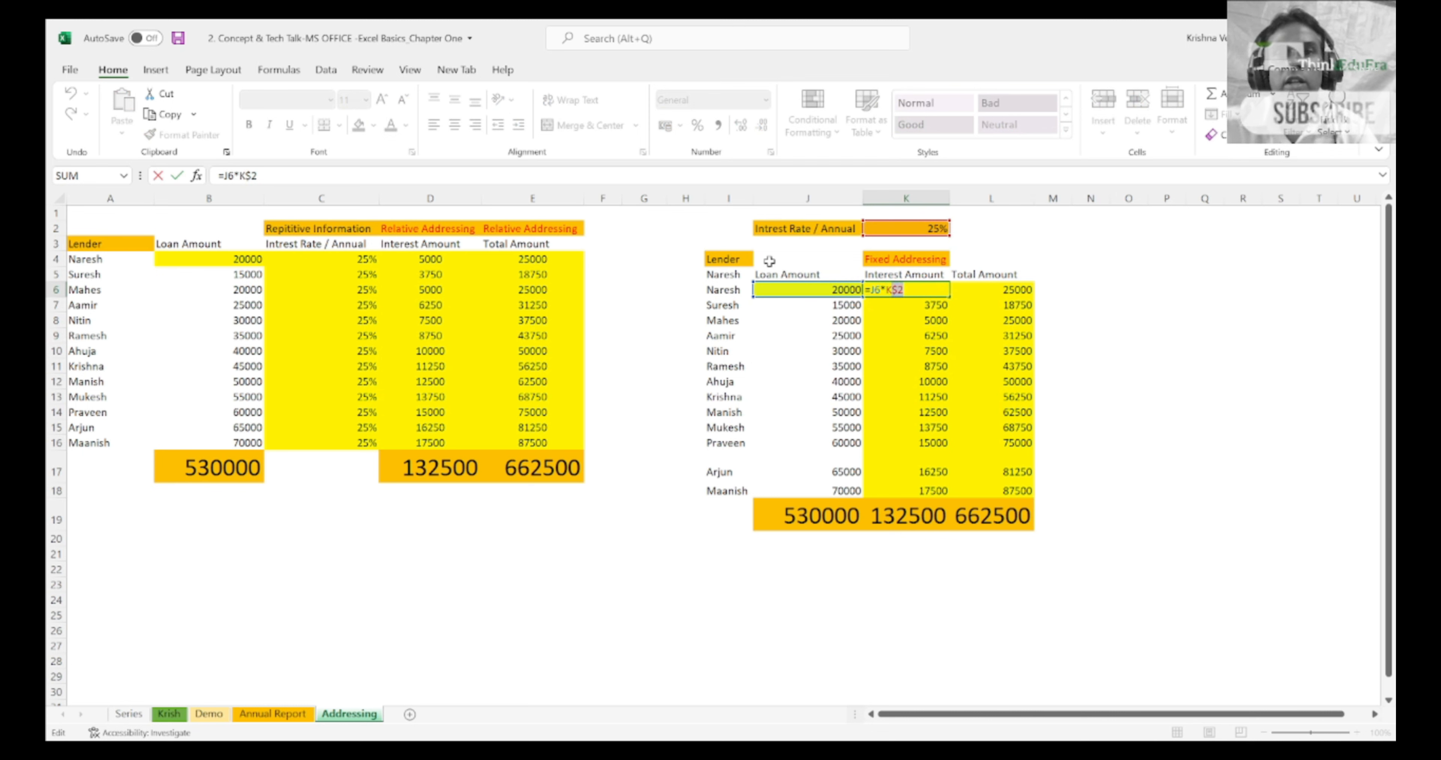
{"action": "key", "text": "shift+Return"}
{"action": "key", "text": "Down"}
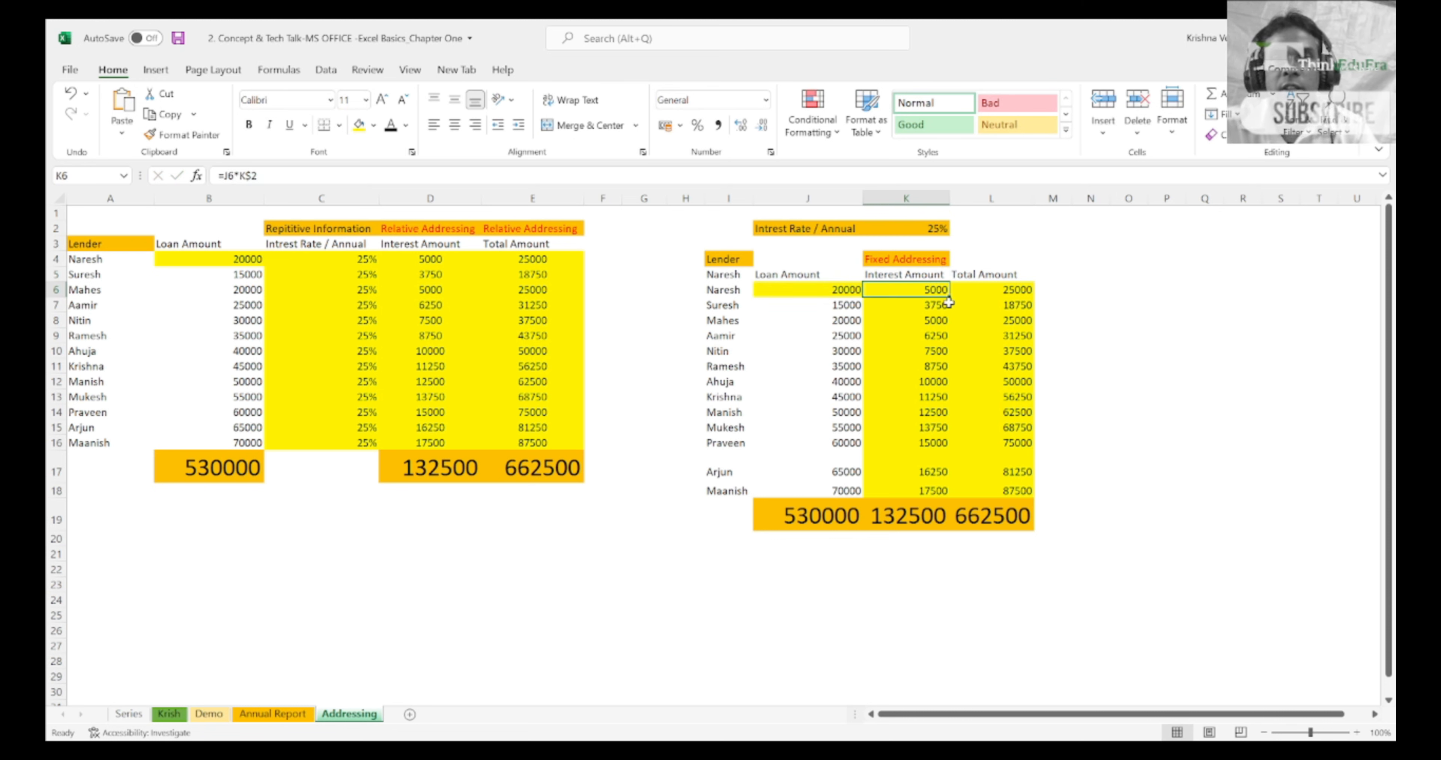
{"action": "left_click_drag", "start_coordinate": [953, 298], "coordinate": [971, 494]}
{"action": "left_click", "coordinate": [915, 294]}
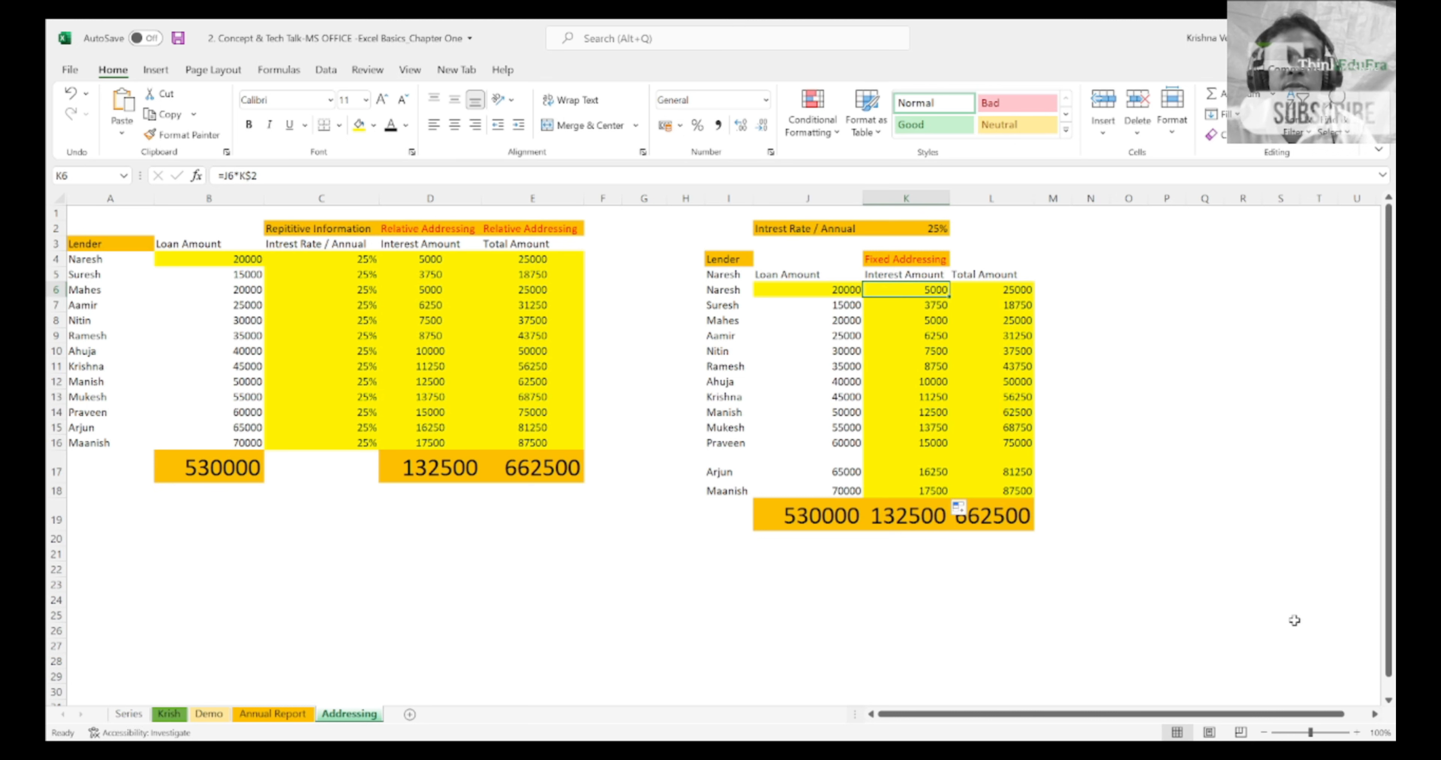
{"action": "key", "text": "shift+Down"}
{"action": "key", "text": "shift+Down"}
{"action": "key", "text": "shift+Down"}
{"action": "key", "text": "shift+Down"}
{"action": "key", "text": "shift+Down"}
{"action": "key", "text": "shift+Down"}
{"action": "key", "text": "shift+Down"}
{"action": "key", "text": "shift+Down"}
{"action": "key", "text": "shift+Down"}
{"action": "key", "text": "shift+Down"}
{"action": "key", "text": "shift+Down"}
{"action": "key", "text": "shift+Down"}
{"action": "key", "text": "shift+Down"}
{"action": "key", "text": "shift+Down"}
{"action": "key", "text": "Up"}
{"action": "key", "text": "Down"}
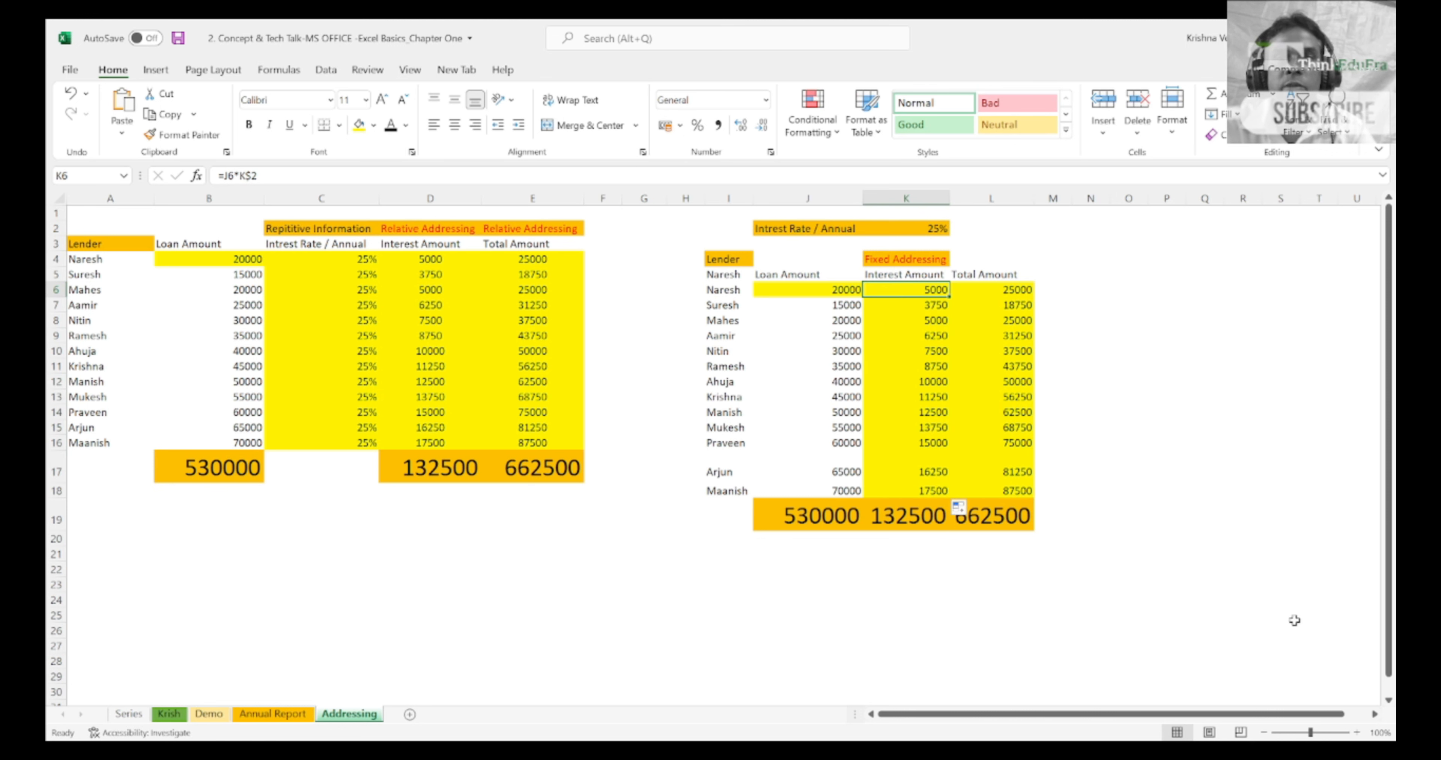
Step: Try filling the K6 interest formula across row 6 through O6, and undo the fill
{"action": "key", "text": "ctrl+c"}
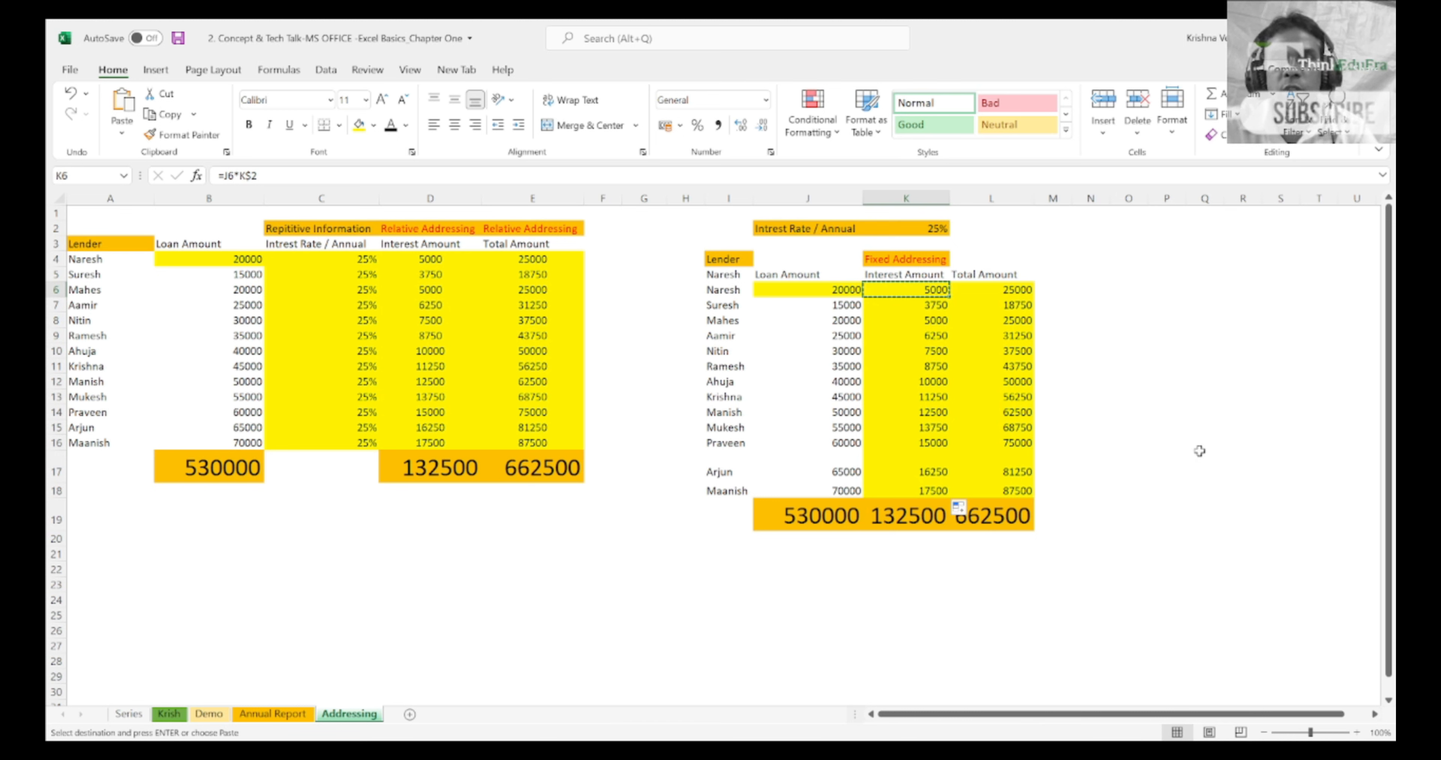
{"action": "left_click_drag", "start_coordinate": [951, 302], "coordinate": [1148, 313]}
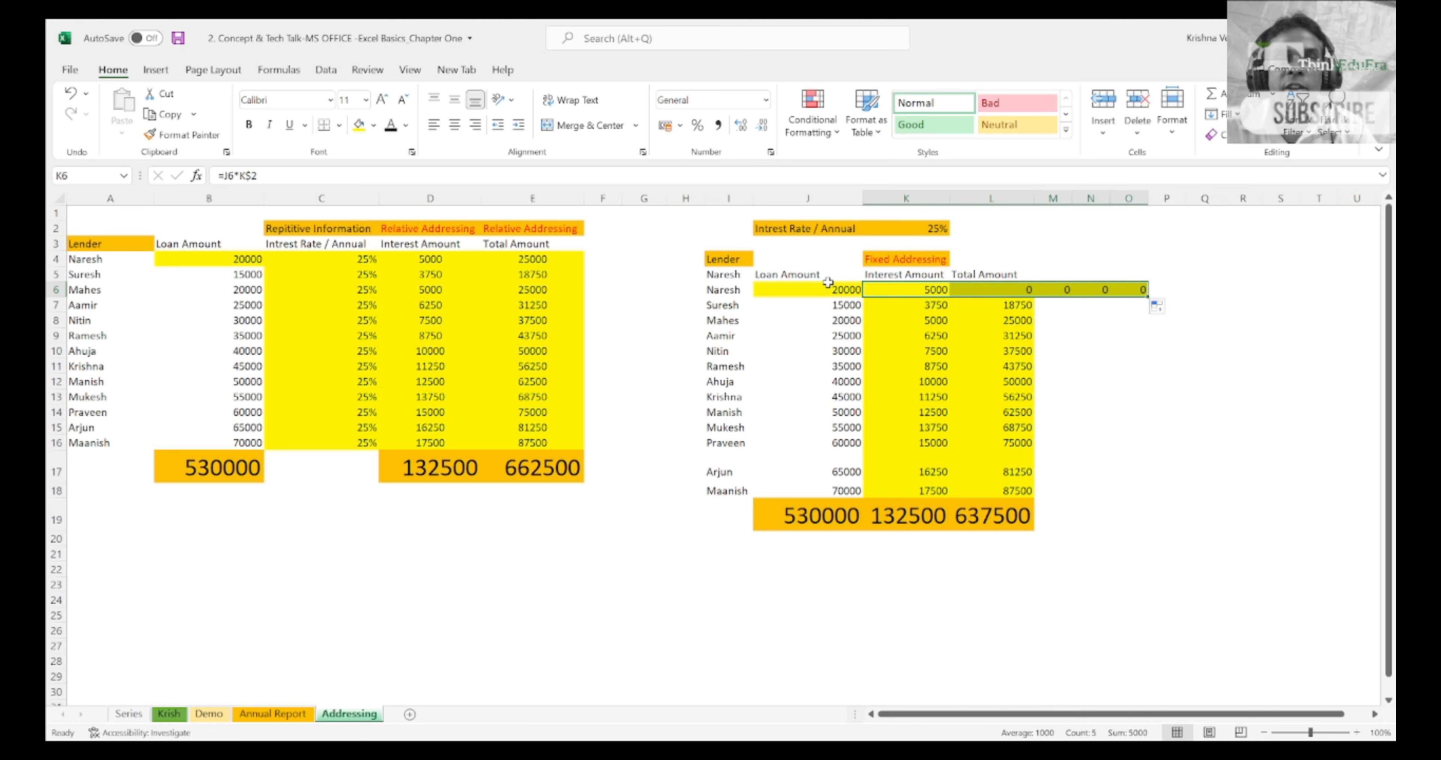
{"action": "left_click", "coordinate": [826, 291]}
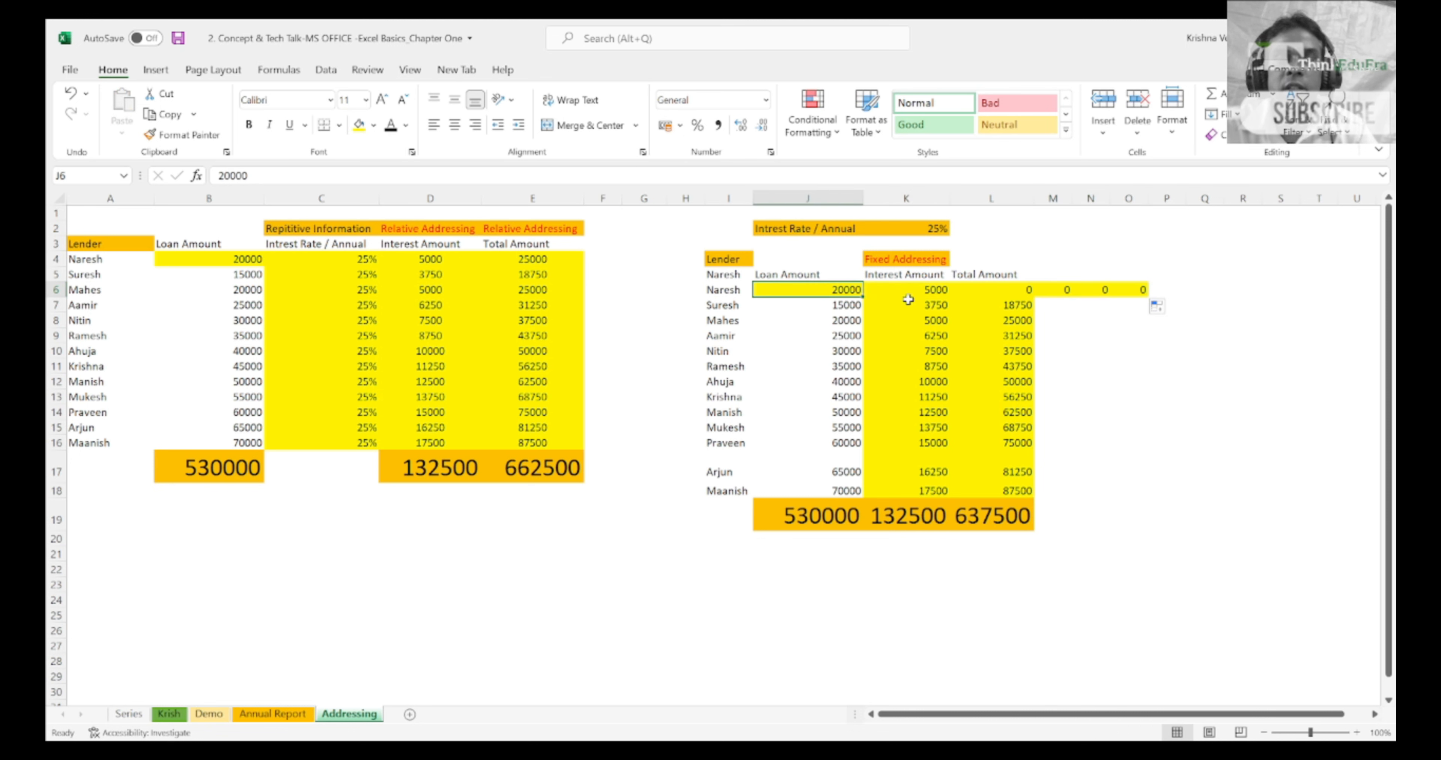
{"action": "key", "text": "Right"}
{"action": "key", "text": "Up"}
{"action": "key", "text": "Right"}
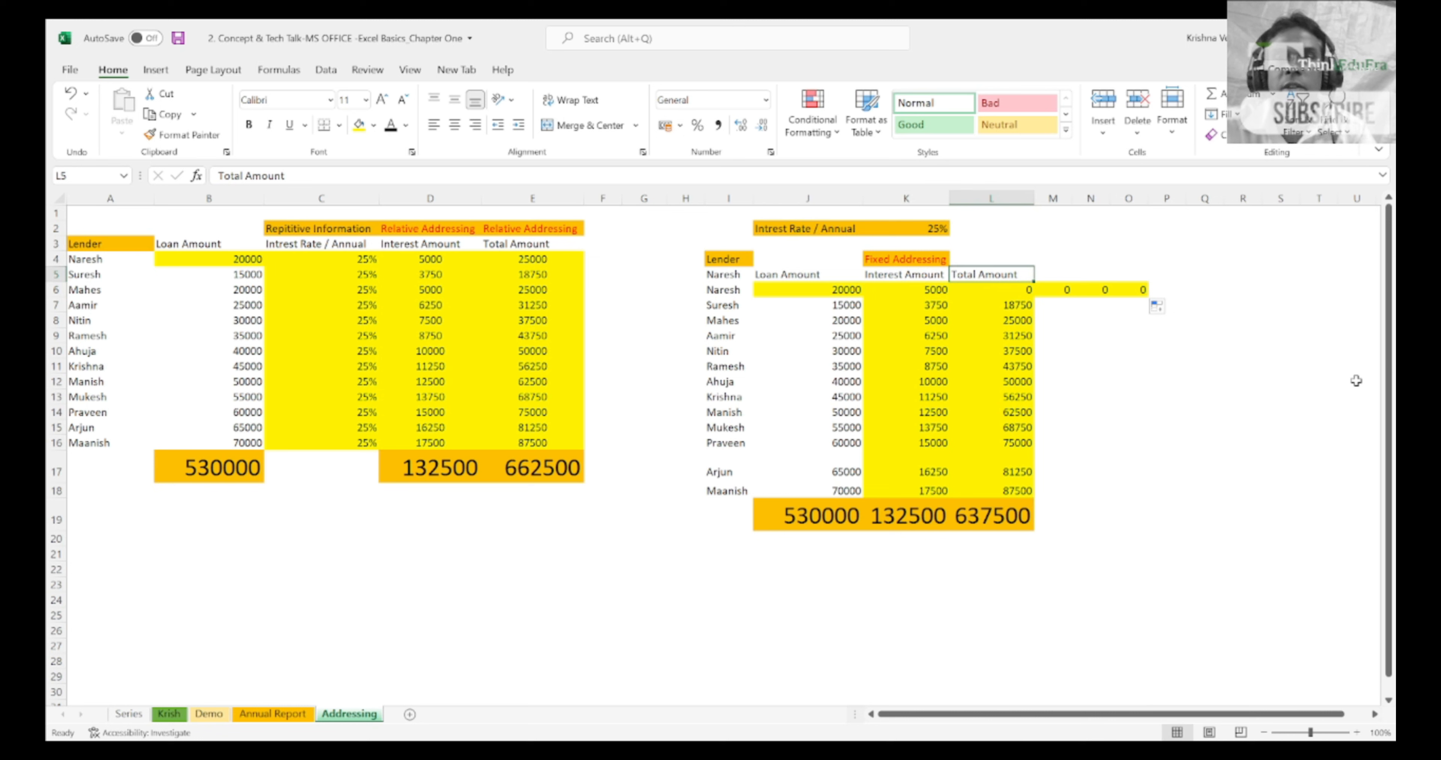
{"action": "key", "text": "ctrl+z"}
Step: Copy the fixed-addressing loan table together with its interest rate row, range I2:L20
{"action": "key", "text": "Left"}
{"action": "key", "text": "Up"}
{"action": "key", "text": "Up"}
{"action": "key", "text": "Up"}
{"action": "key", "text": "Up"}
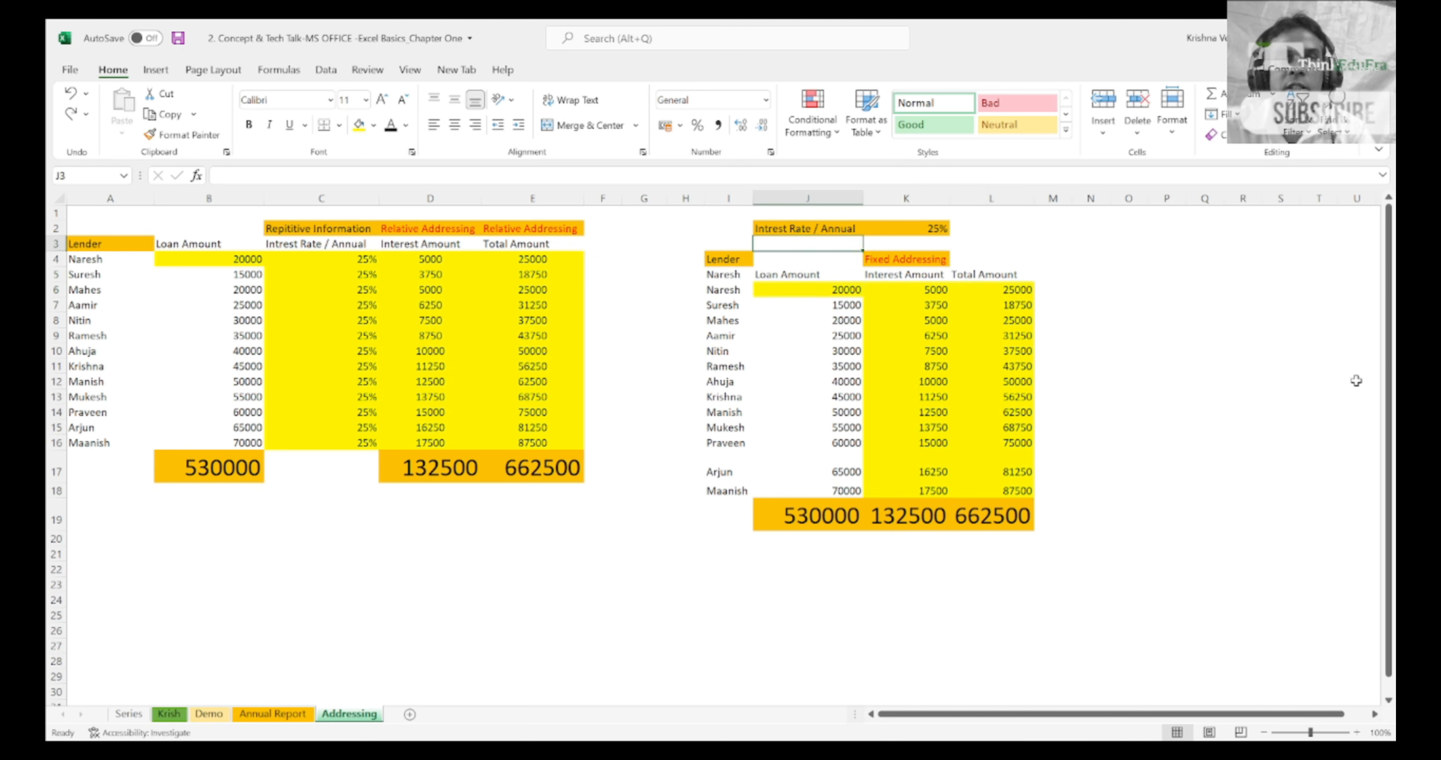
{"action": "key", "text": "Left"}
{"action": "key", "text": "shift+Right"}
{"action": "key", "text": "shift+Right"}
{"action": "key", "text": "shift+Right"}
{"action": "key", "text": "shift+Down"}
{"action": "key", "text": "shift+Down"}
{"action": "key", "text": "shift+Down"}
{"action": "key", "text": "shift+Down"}
{"action": "key", "text": "shift+Down"}
{"action": "key", "text": "shift+Down"}
{"action": "key", "text": "shift+Down"}
{"action": "key", "text": "shift+Down"}
{"action": "key", "text": "shift+Down"}
{"action": "key", "text": "shift+Down"}
{"action": "key", "text": "shift+Down"}
{"action": "key", "text": "shift+Down"}
{"action": "key", "text": "shift+Down"}
{"action": "key", "text": "shift+Down"}
{"action": "key", "text": "shift+Down"}
{"action": "key", "text": "shift+Down"}
{"action": "key", "text": "shift+Down"}
{"action": "key", "text": "shift+Down"}
{"action": "key", "text": "shift+Down"}
{"action": "key", "text": "shift+Down"}
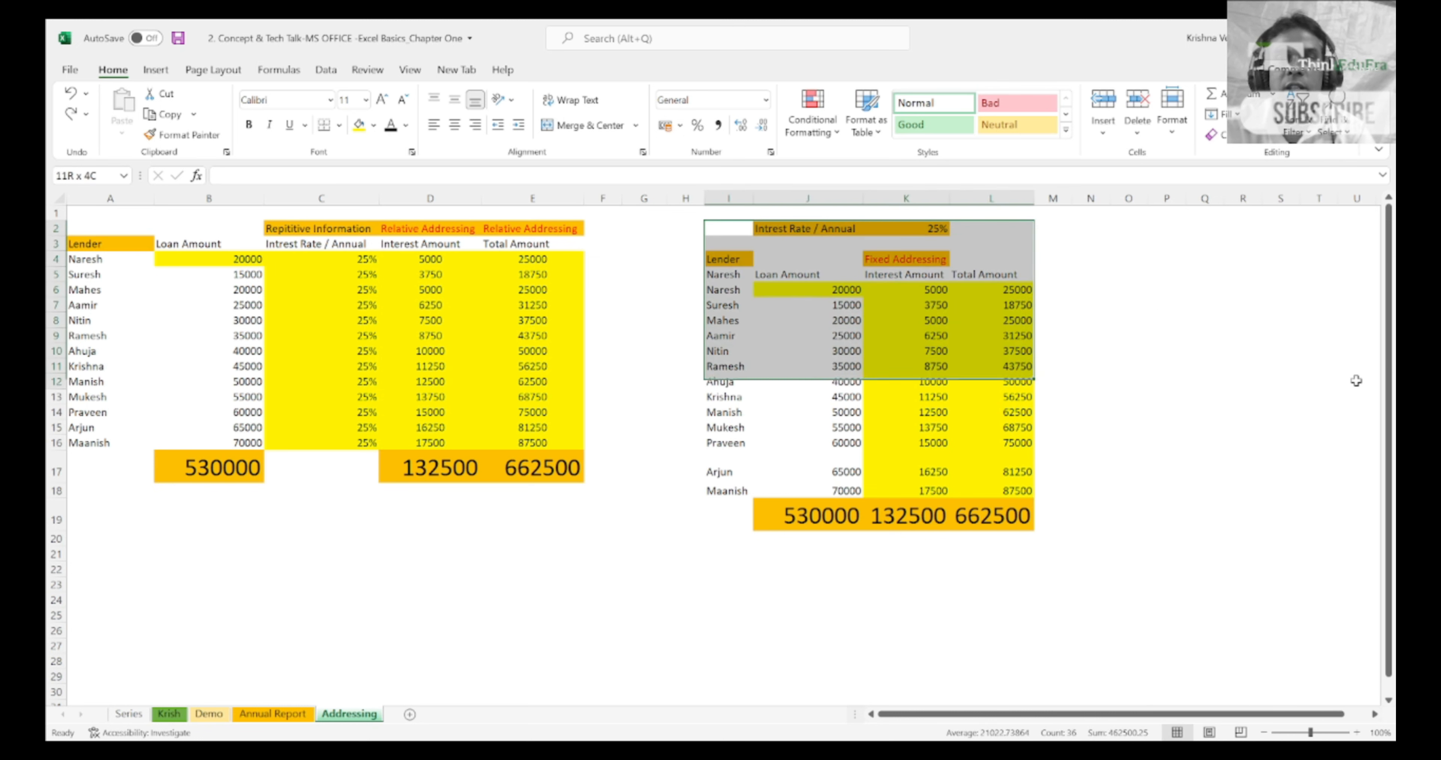
{"action": "key", "text": "shift+Up"}
{"action": "key", "text": "shift+Up"}
{"action": "key", "text": "ctrl+c"}
Step: Paste the copied loan table below the original, starting at I25
{"action": "key", "text": "Down"}
{"action": "key", "text": "Down"}
{"action": "key", "text": "Down"}
{"action": "key", "text": "Down"}
{"action": "key", "text": "Down"}
{"action": "key", "text": "Down"}
{"action": "key", "text": "Down"}
{"action": "key", "text": "Down"}
{"action": "key", "text": "Down"}
{"action": "key", "text": "Down"}
{"action": "key", "text": "Down"}
{"action": "key", "text": "Down"}
{"action": "key", "text": "Down"}
{"action": "key", "text": "Down"}
{"action": "key", "text": "Down"}
{"action": "key", "text": "Down"}
{"action": "key", "text": "Down"}
{"action": "key", "text": "Down"}
{"action": "key", "text": "Down"}
{"action": "key", "text": "Down"}
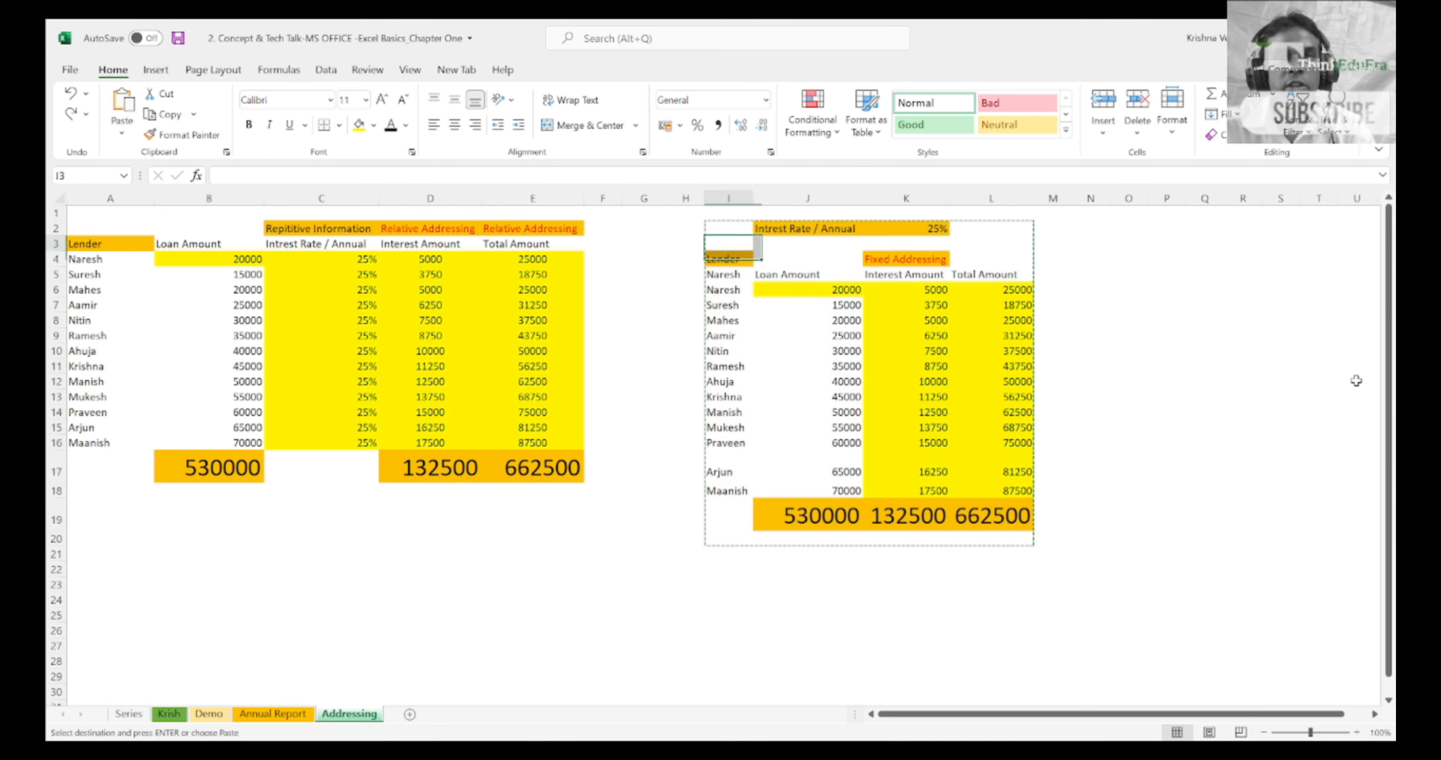
{"action": "key", "text": "Return"}
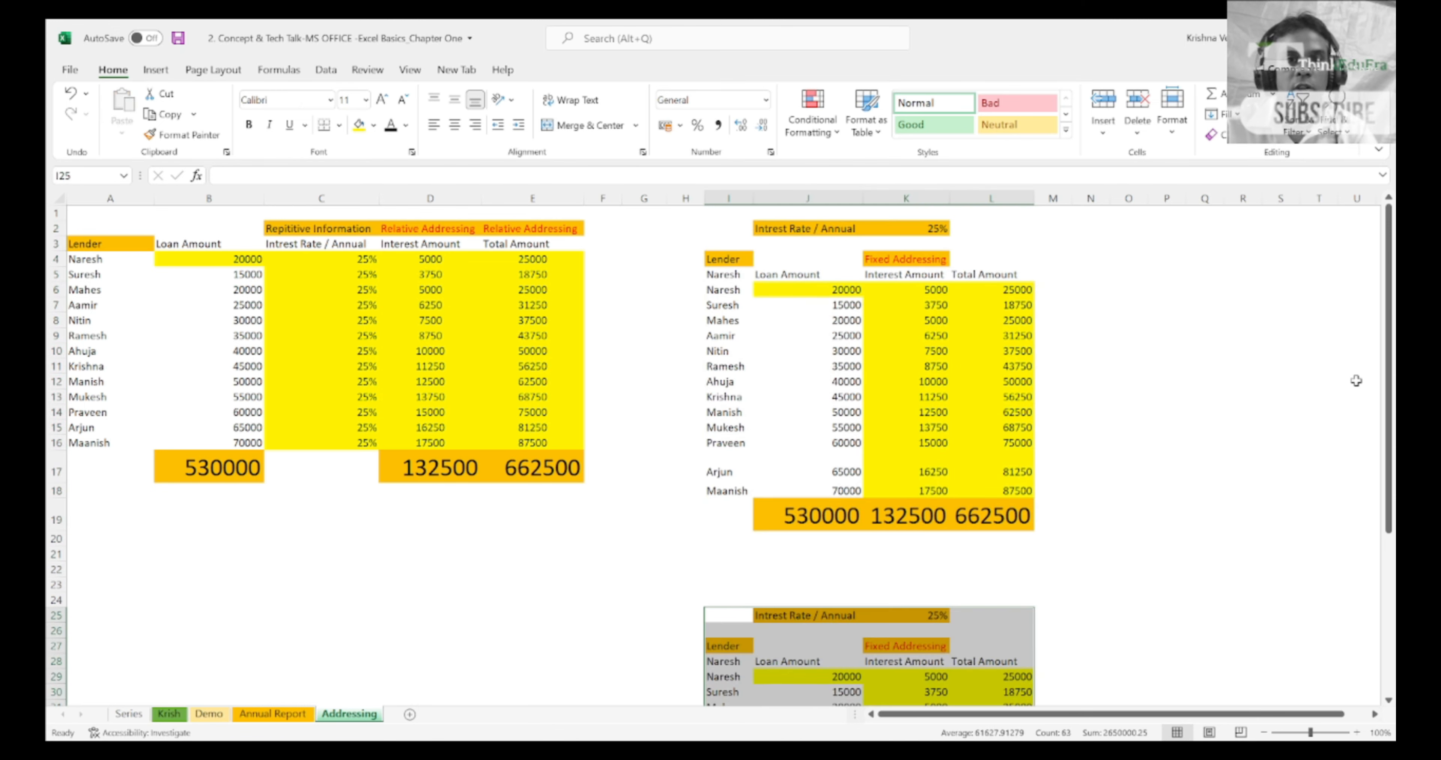
{"action": "key", "text": "Down"}
{"action": "key", "text": "Down"}
{"action": "key", "text": "Down"}
{"action": "key", "text": "Down"}
{"action": "key", "text": "Down"}
{"action": "key", "text": "Down"}
{"action": "key", "text": "Down"}
{"action": "key", "text": "Down"}
{"action": "key", "text": "Down"}
{"action": "key", "text": "Down"}
{"action": "key", "text": "Down"}
{"action": "key", "text": "Down"}
{"action": "key", "text": "Down"}
{"action": "key", "text": "Down"}
{"action": "key", "text": "Down"}
{"action": "key", "text": "Down"}
{"action": "key", "text": "Down"}
{"action": "key", "text": "Down"}
{"action": "key", "text": "Down"}
{"action": "key", "text": "Down"}
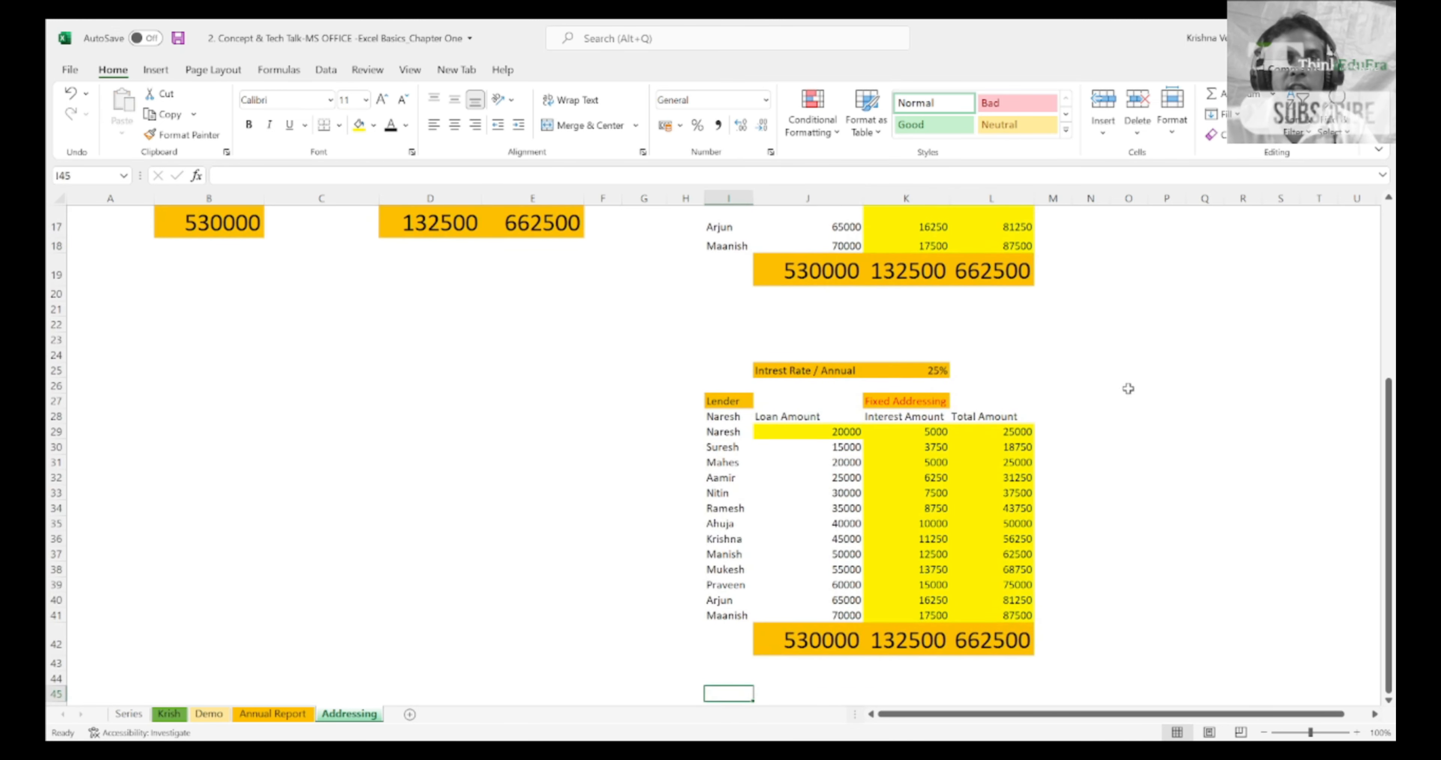
Step: Clear the Total Amount column of the pasted table by pasting blank cell L27 over L27:L43
{"action": "left_click", "coordinate": [966, 428]}
{"action": "key", "text": "Up"}
{"action": "key", "text": "Up"}
{"action": "key", "text": "ctrl+c"}
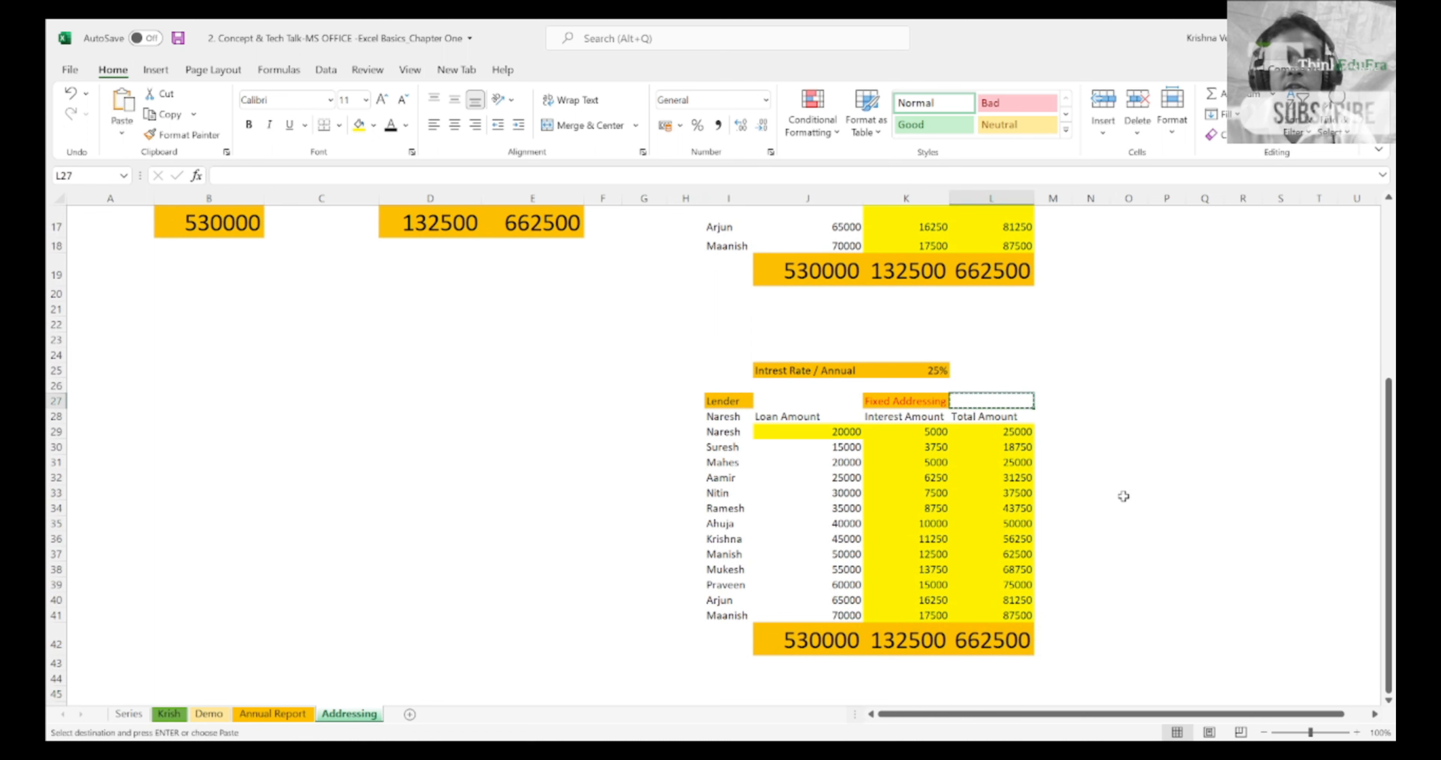
{"action": "key", "text": "shift+Down"}
{"action": "key", "text": "shift+Down"}
{"action": "key", "text": "shift+Down"}
{"action": "key", "text": "shift+Down"}
{"action": "key", "text": "shift+Down"}
{"action": "key", "text": "shift+Down"}
{"action": "key", "text": "shift+Down"}
{"action": "key", "text": "shift+Down"}
{"action": "key", "text": "shift+Down"}
{"action": "key", "text": "shift+Down"}
{"action": "key", "text": "shift+Down"}
{"action": "key", "text": "shift+Down"}
{"action": "key", "text": "shift+Down"}
{"action": "key", "text": "shift+Down"}
{"action": "key", "text": "shift+Down"}
{"action": "key", "text": "shift+Down"}
{"action": "key", "text": "Return"}
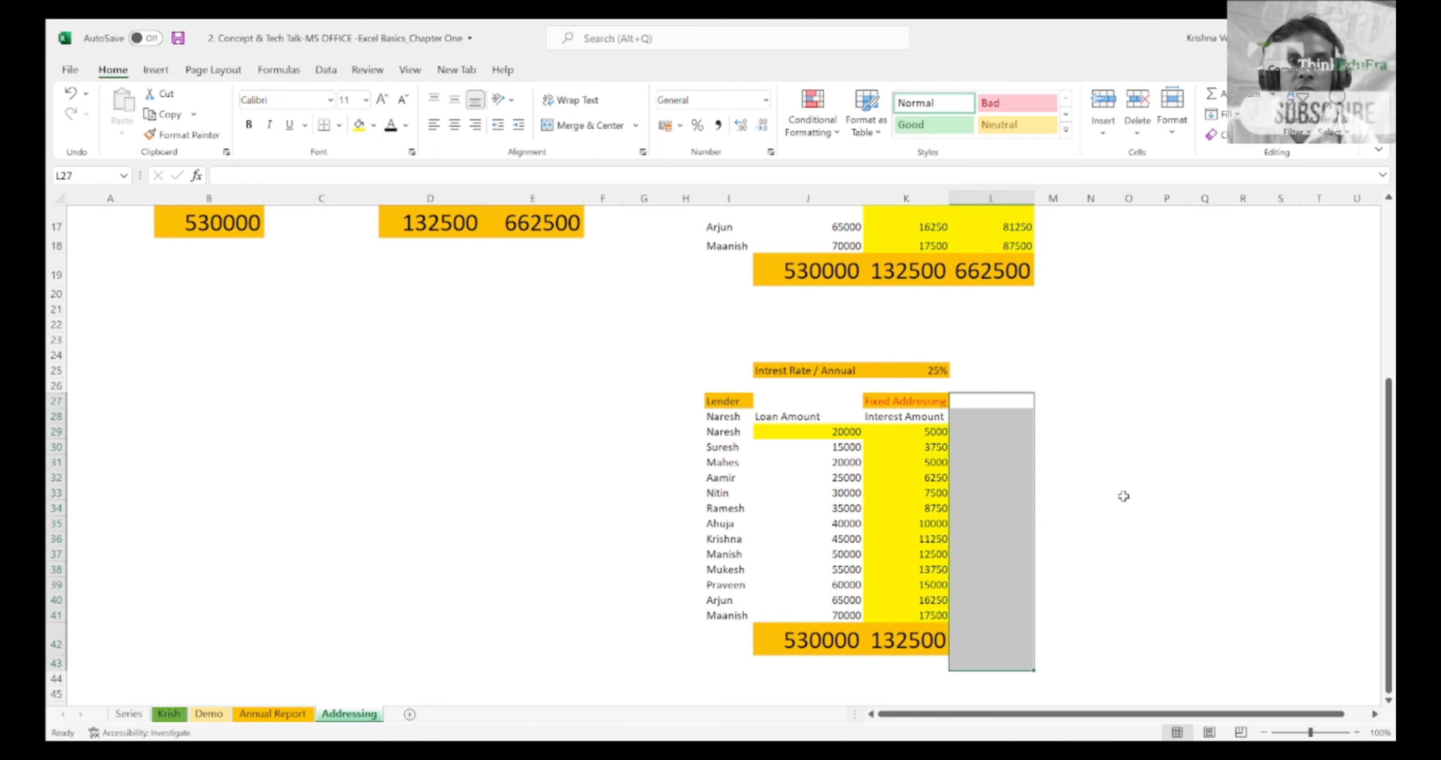
Step: Inspect the interest formula in K29 of the pasted table to see which rate cell it references
{"action": "key", "text": "Left"}
{"action": "key", "text": "Down"}
{"action": "key", "text": "Down"}
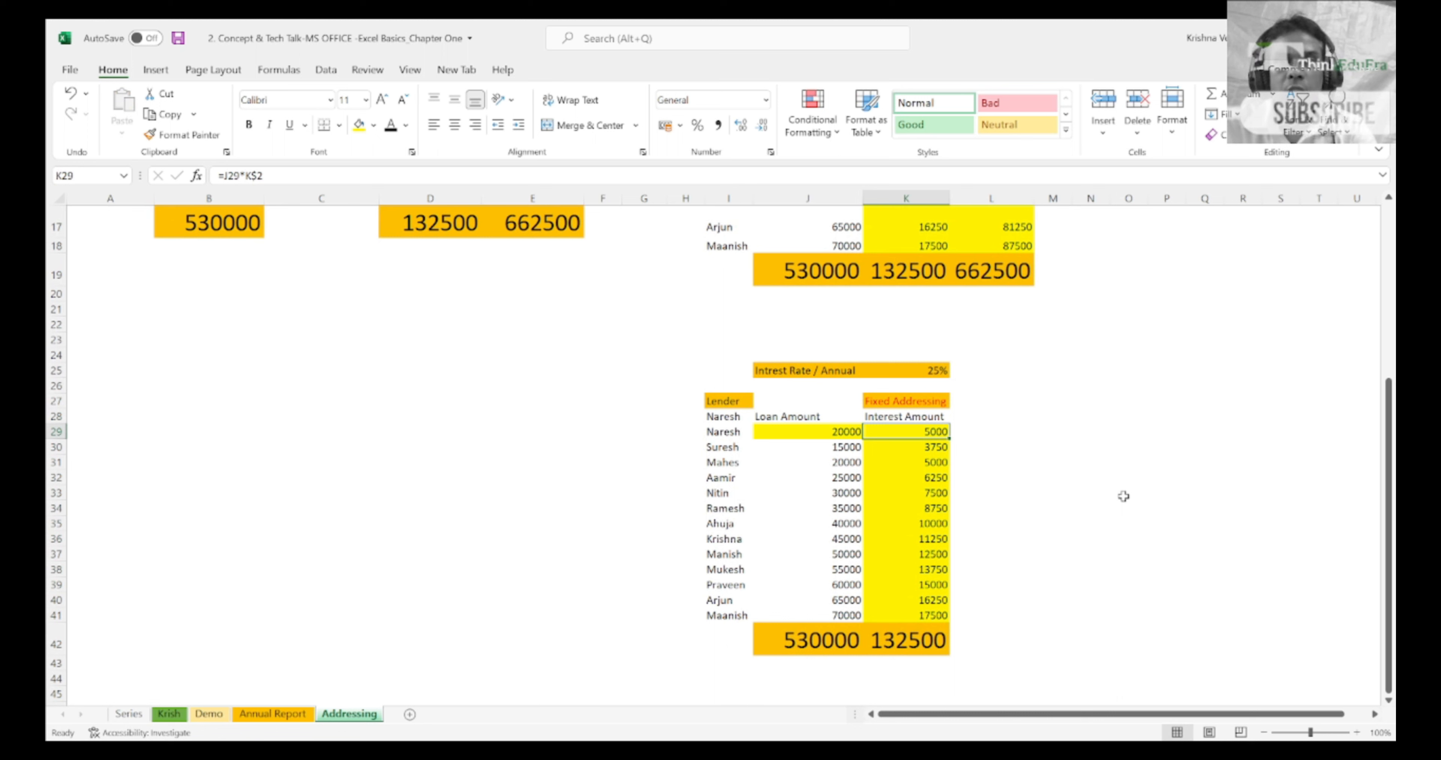
{"action": "key", "text": "F2"}
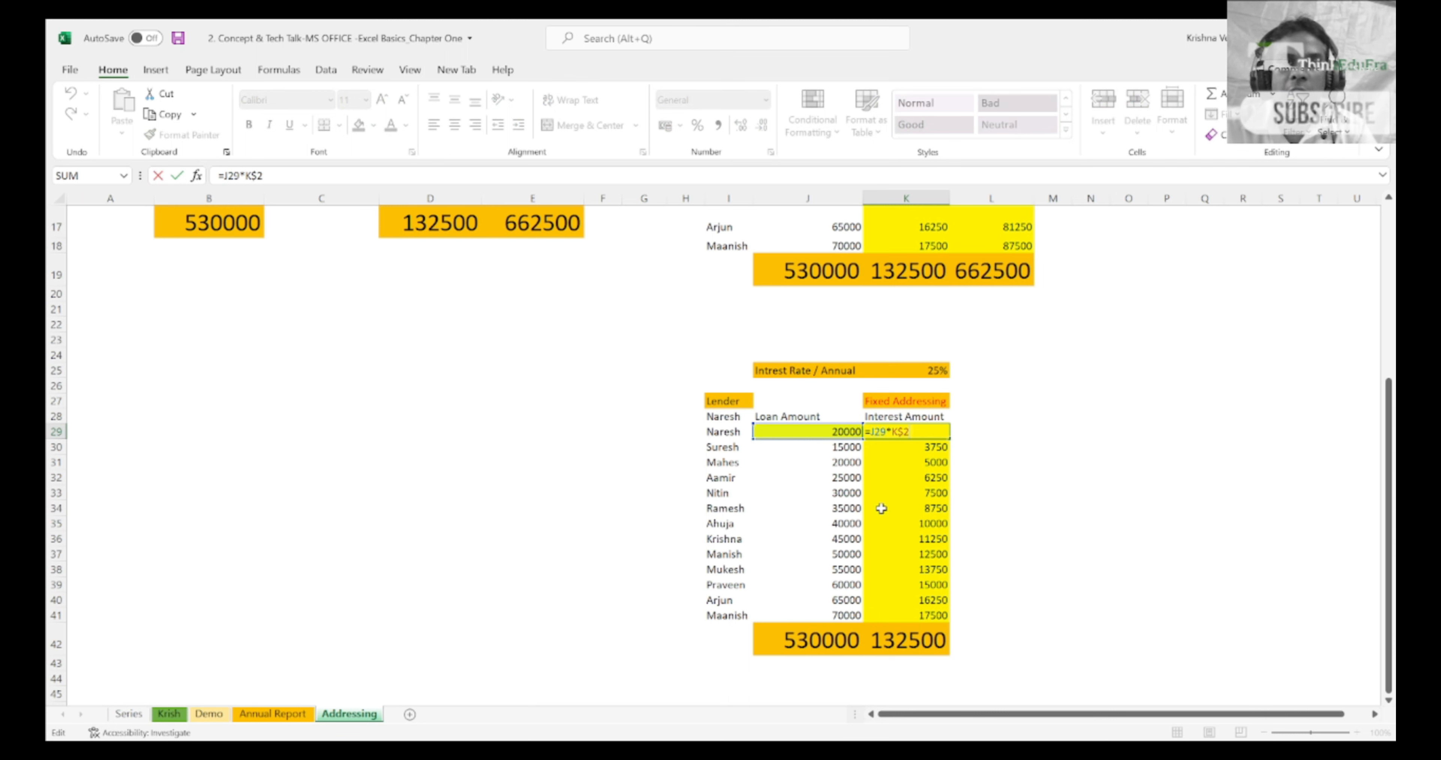
{"action": "key", "text": "ctrl+Return"}
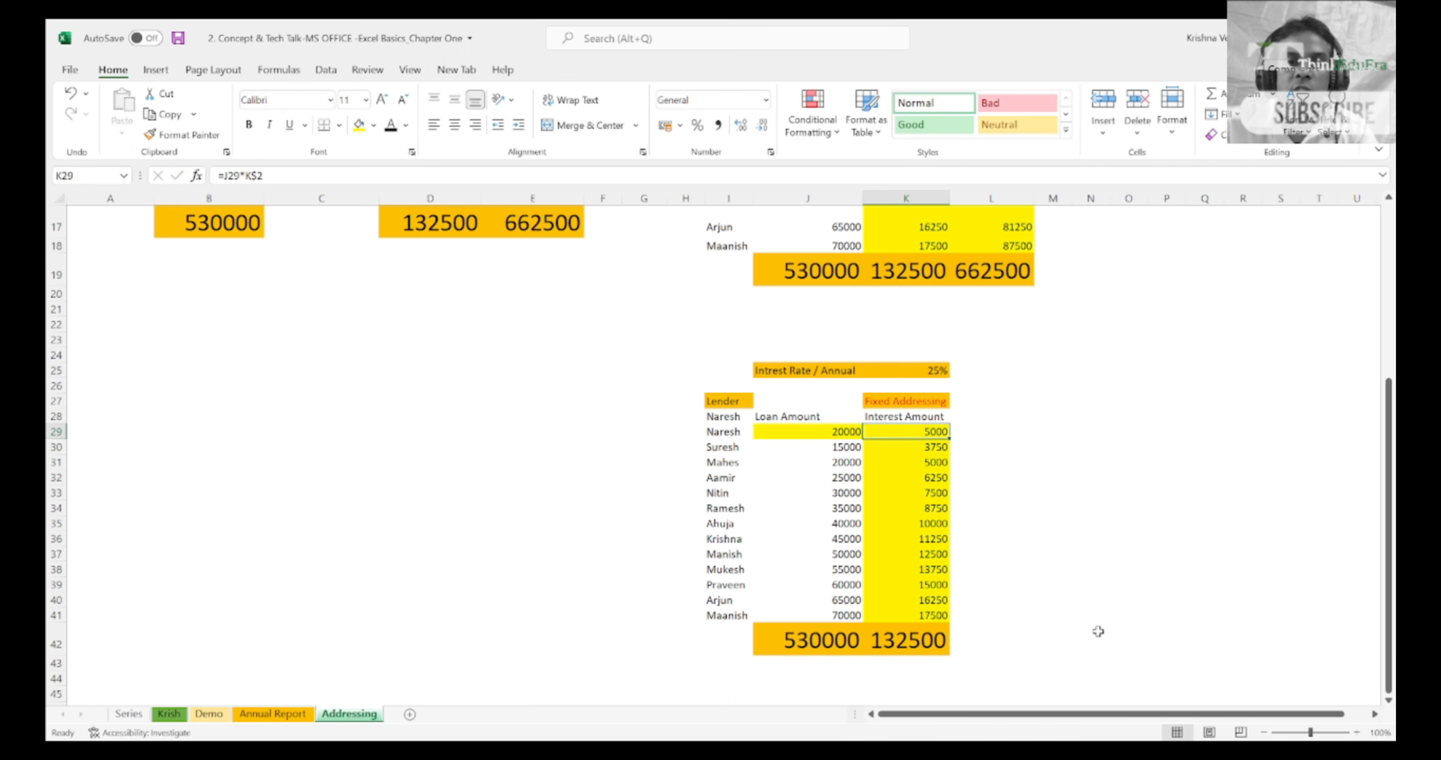
Step: Enter the interest formula =J29*K25 in K29, using the pasted table's own rate cell
{"action": "type", "text": "="}
{"action": "key", "text": "Up"}
{"action": "key", "text": "Up"}
{"action": "key", "text": "Up"}
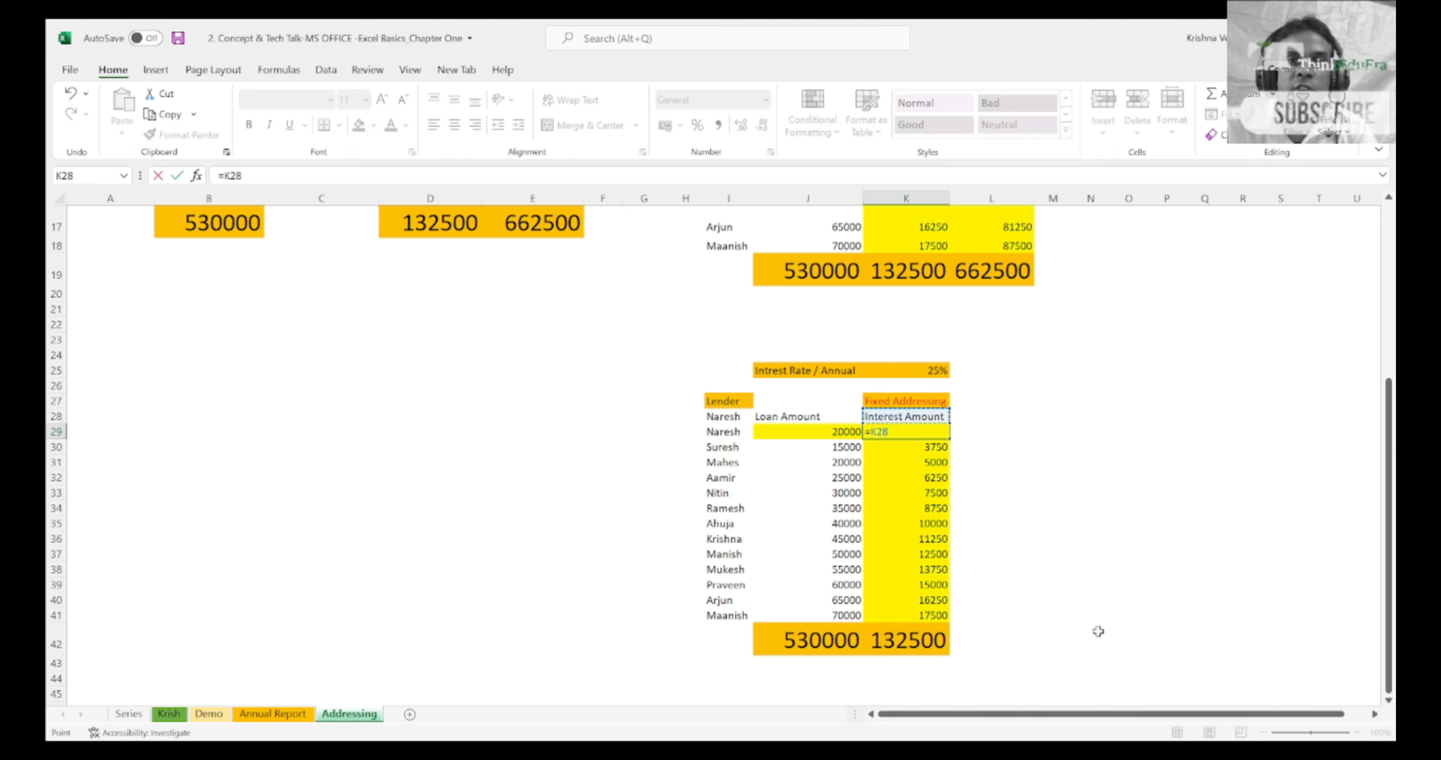
{"action": "key", "text": "Down"}
{"action": "key", "text": "Down"}
{"action": "key", "text": "Down"}
{"action": "key", "text": "Down"}
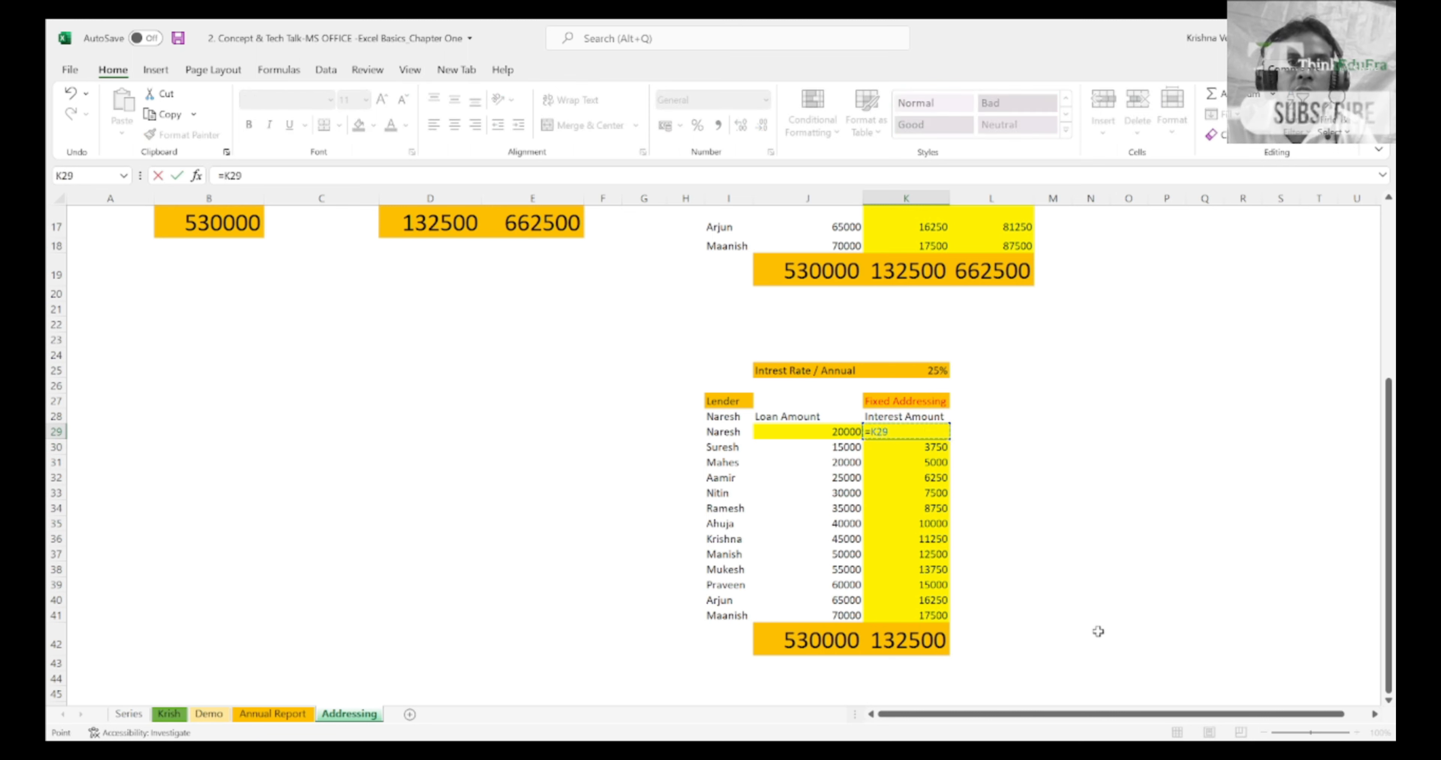
{"action": "key", "text": "Left"}
{"action": "key", "text": "Up"}
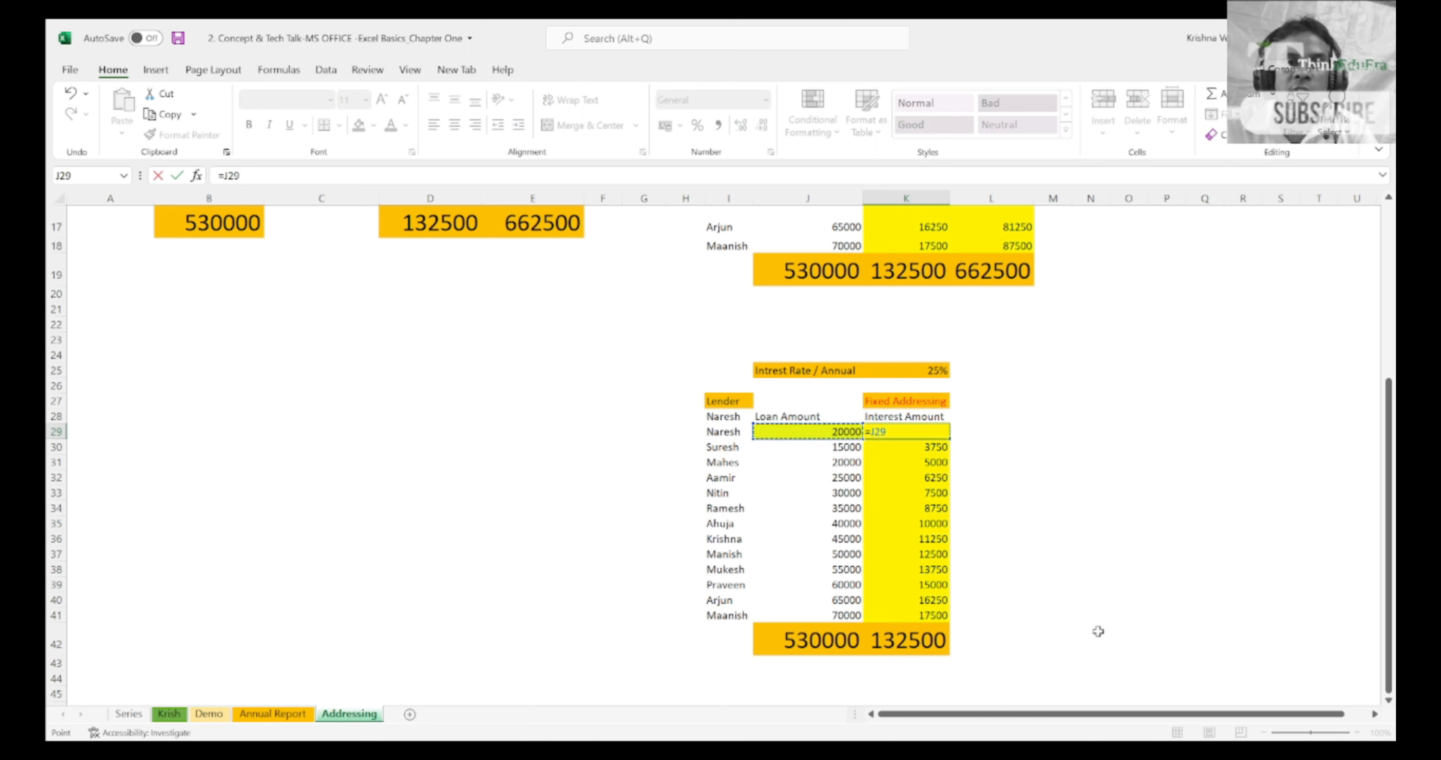
{"action": "type", "text": "*"}
{"action": "key", "text": "Up"}
{"action": "key", "text": "Up"}
{"action": "key", "text": "Up"}
{"action": "key", "text": "Up"}
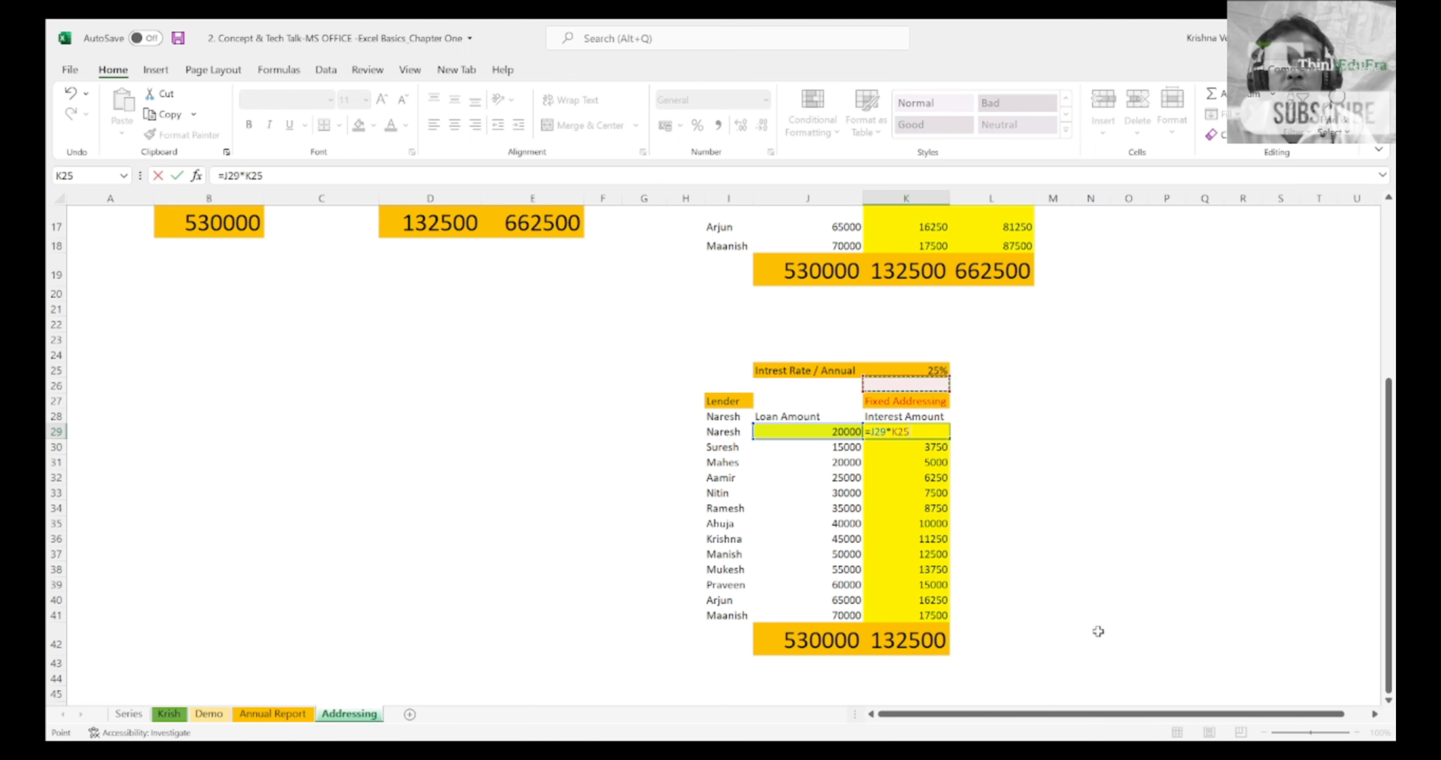
{"action": "key", "text": "F2"}
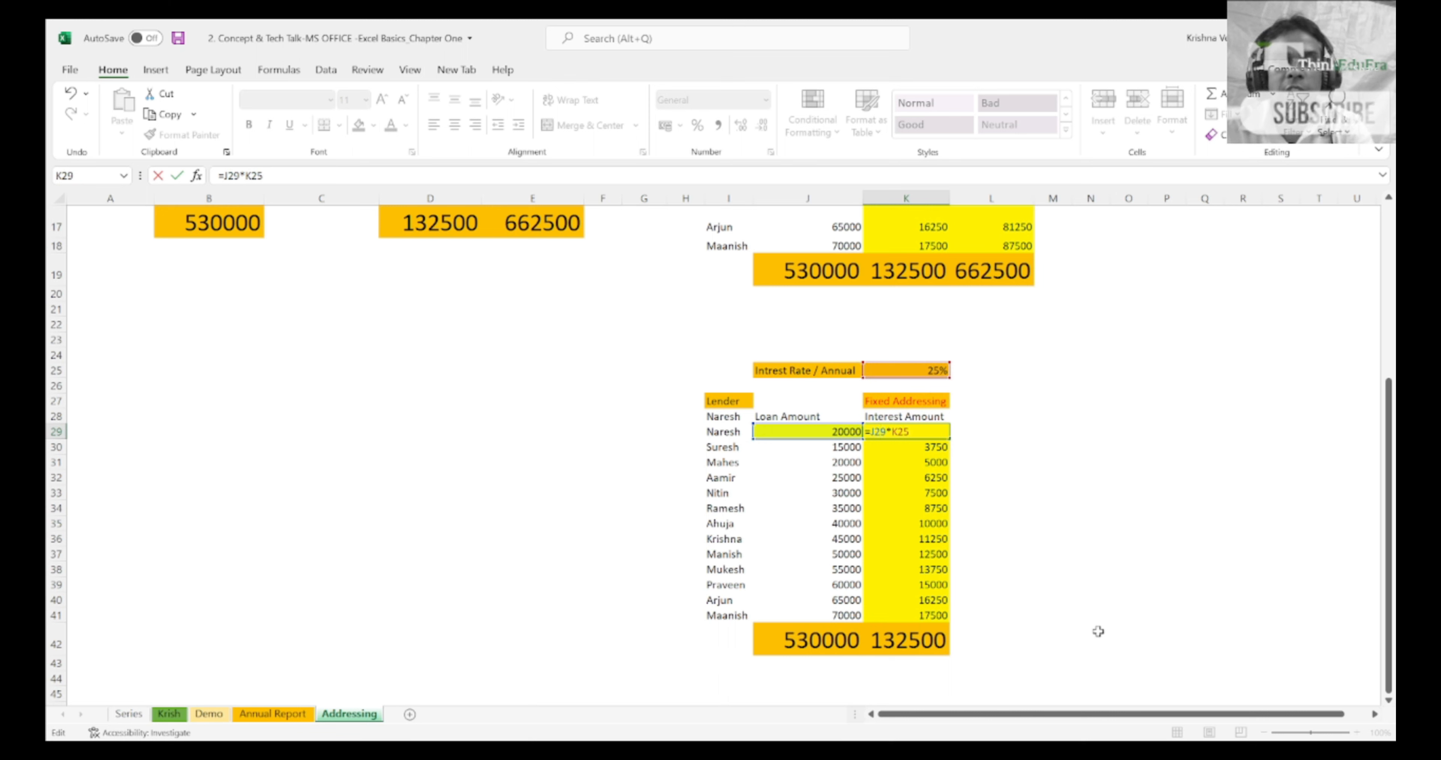
{"action": "key", "text": "ctrl+Return"}
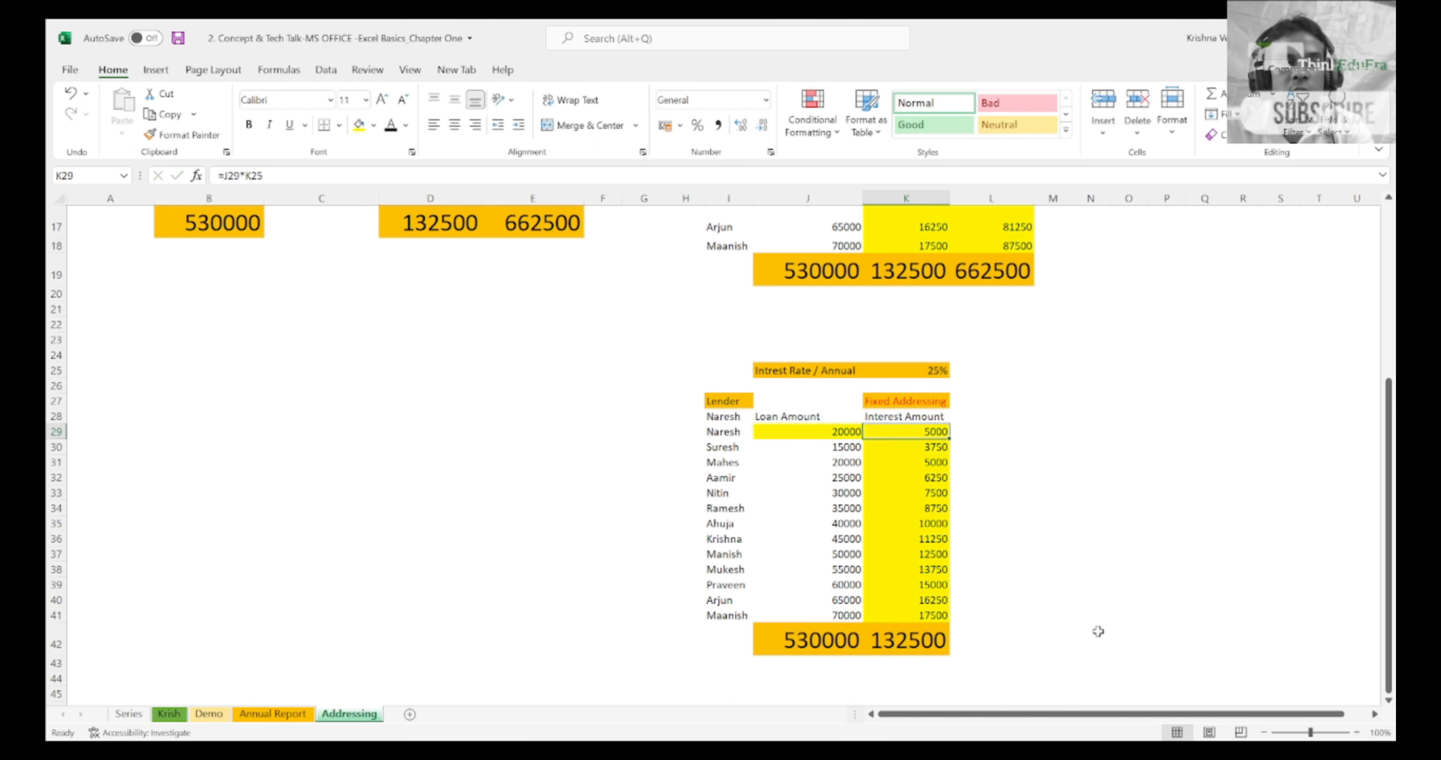
Step: Delete the remaining interest amounts in K30:K41 of the pasted table
{"action": "key", "text": "Down"}
{"action": "key", "text": "shift+Down"}
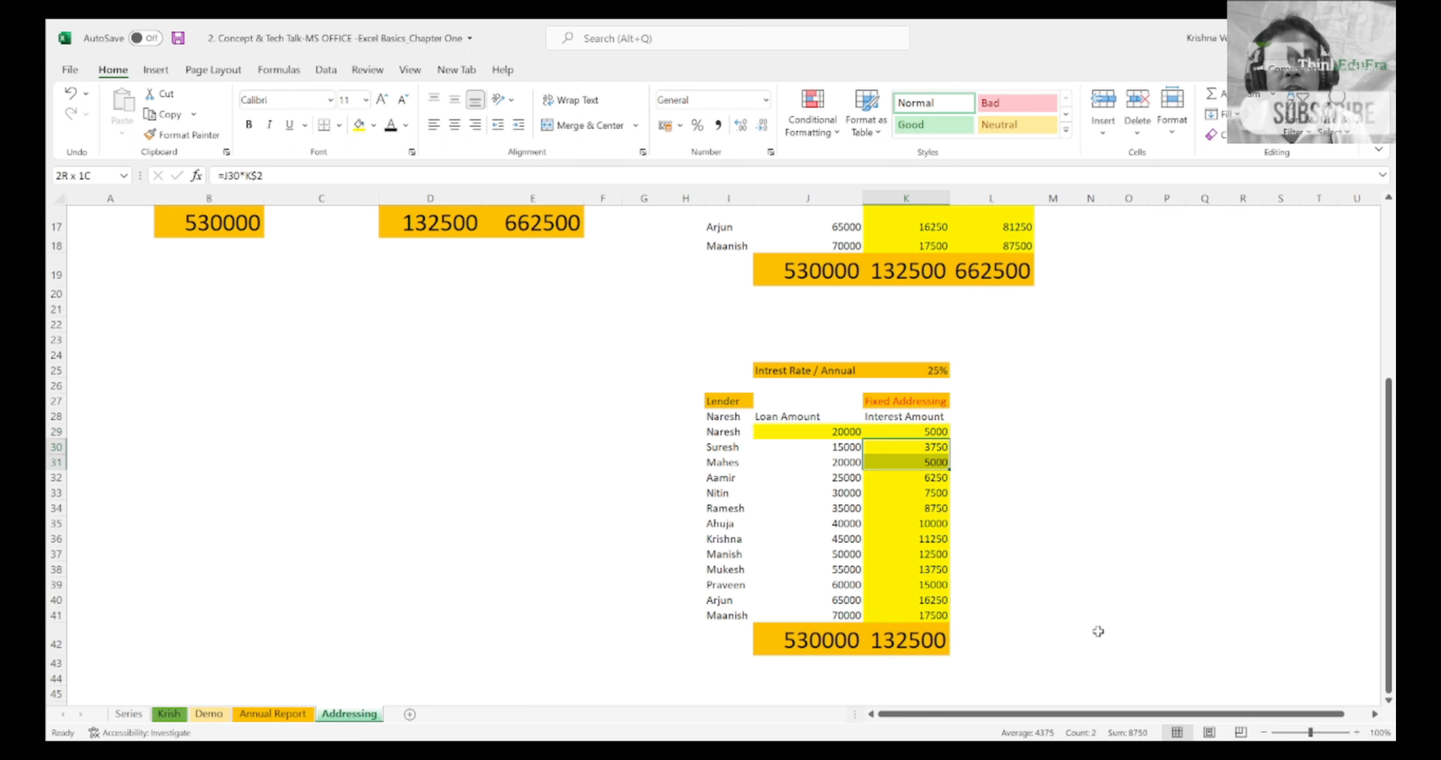
{"action": "key", "text": "ctrl+shift+Down"}
{"action": "key", "text": "shift+Up"}
{"action": "key", "text": "Delete"}
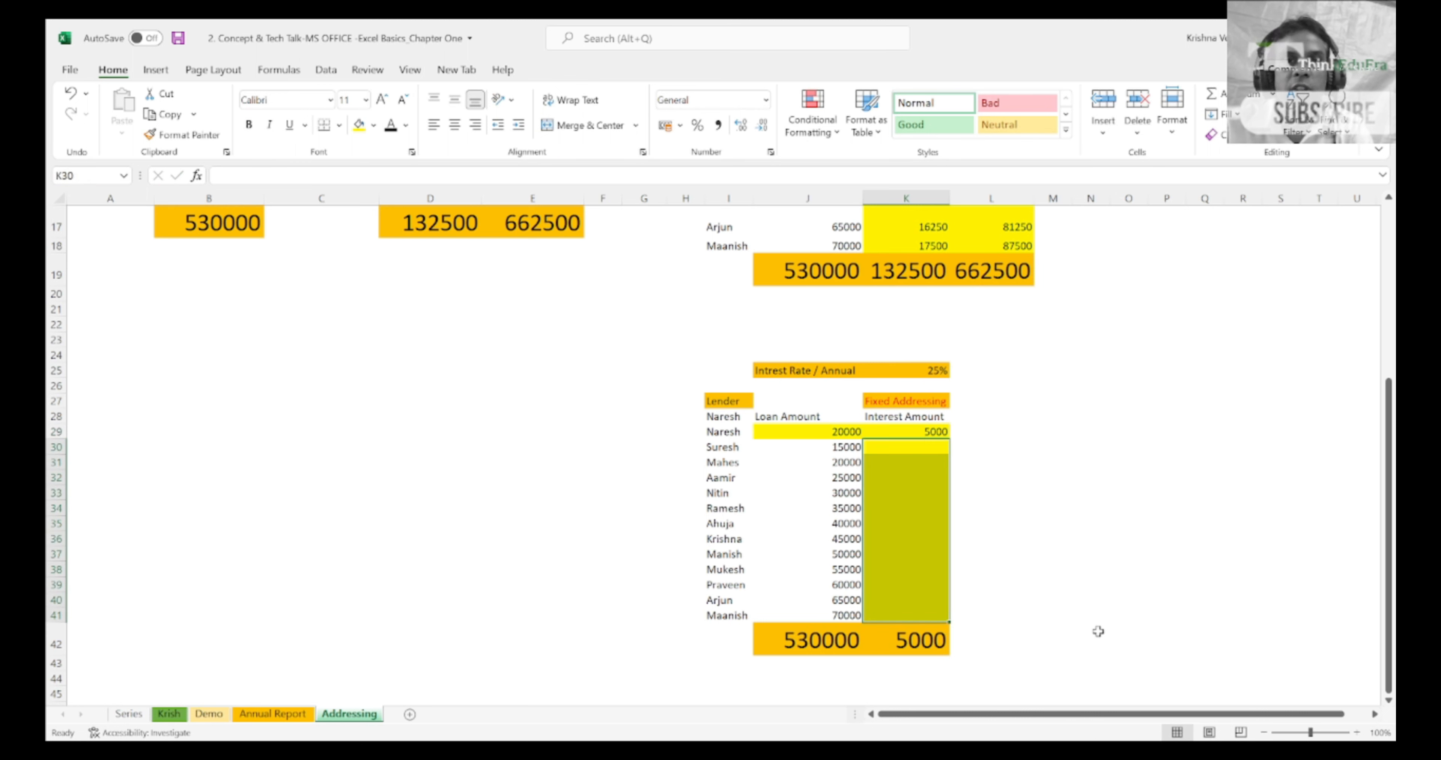
Step: Lock both references in the K29 formula fully so that it reads =$J$29*$K$25
{"action": "key", "text": "Up"}
{"action": "key", "text": "F2"}
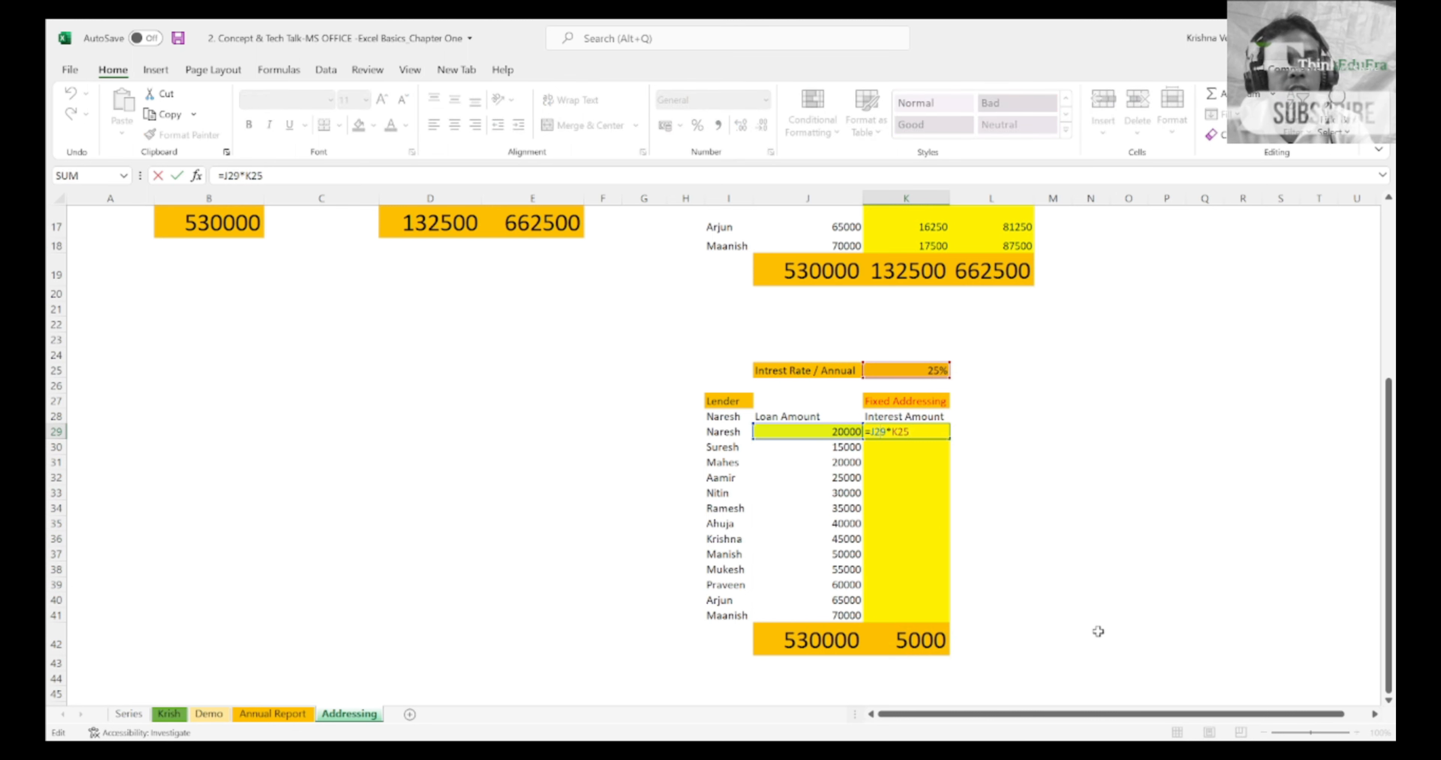
{"action": "key", "text": "F4"}
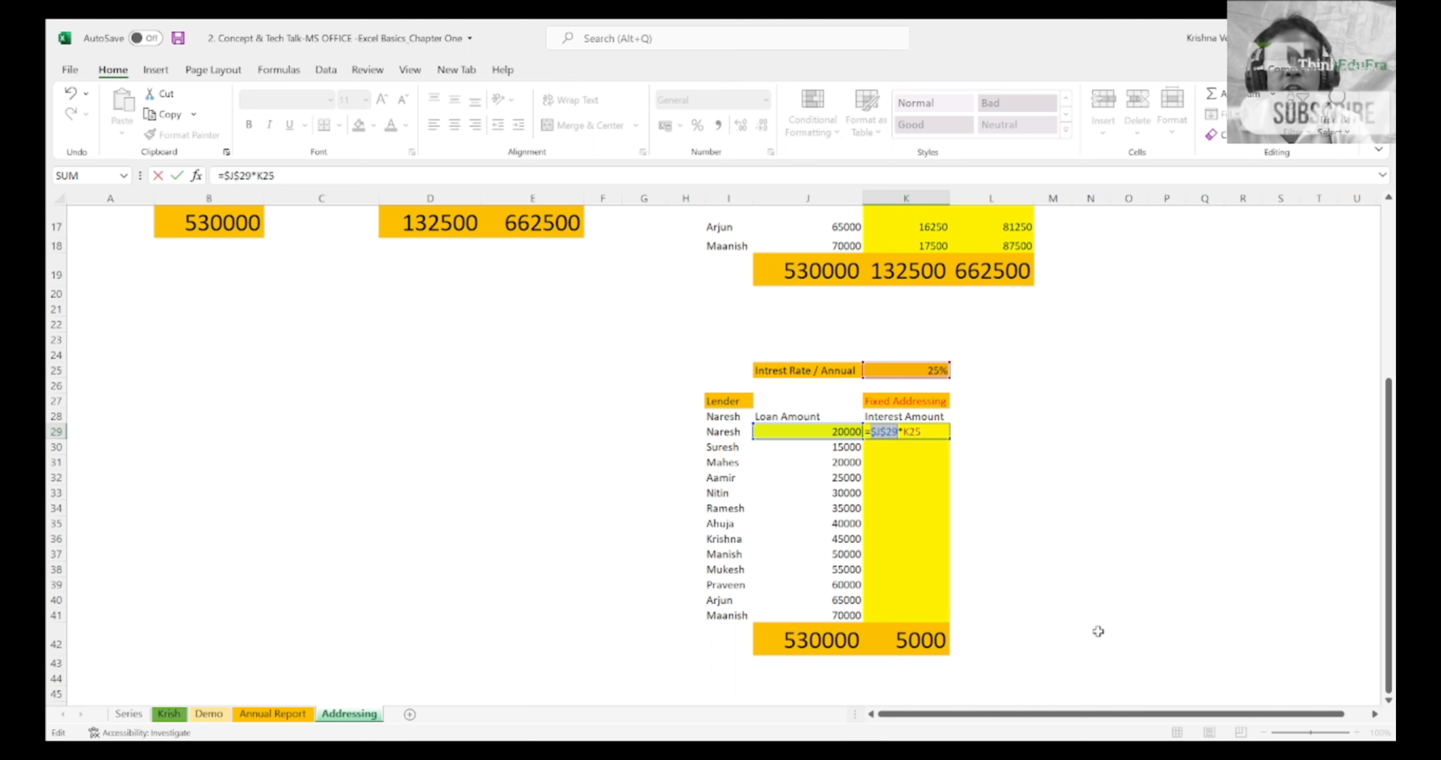
{"action": "key", "text": "Right"}
{"action": "key", "text": "Right"}
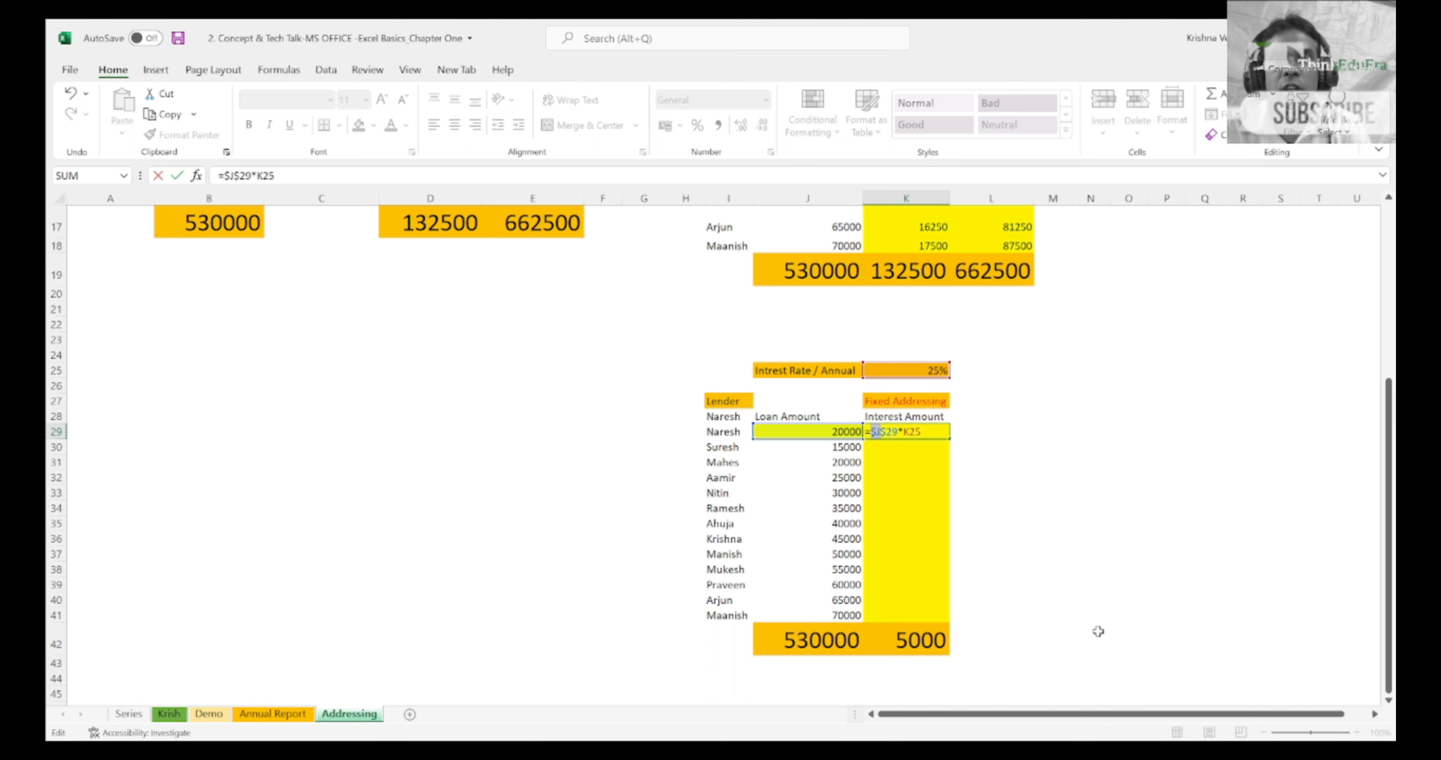
{"action": "key", "text": "shift+Right"}
{"action": "key", "text": "shift+Right"}
{"action": "key", "text": "Right"}
{"action": "key", "text": "Right"}
{"action": "key", "text": "Right"}
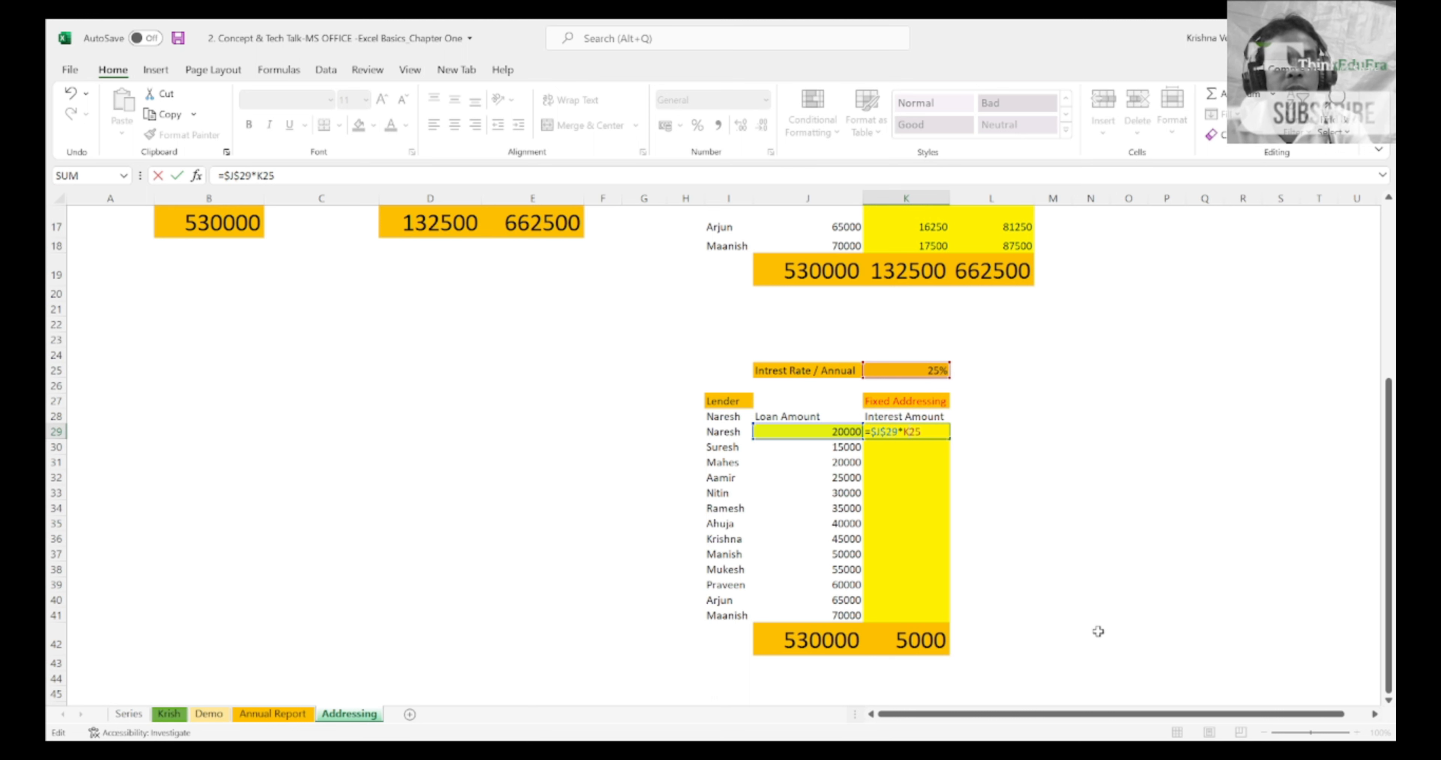
{"action": "key", "text": "F4"}
{"action": "key", "text": "ctrl+Return"}
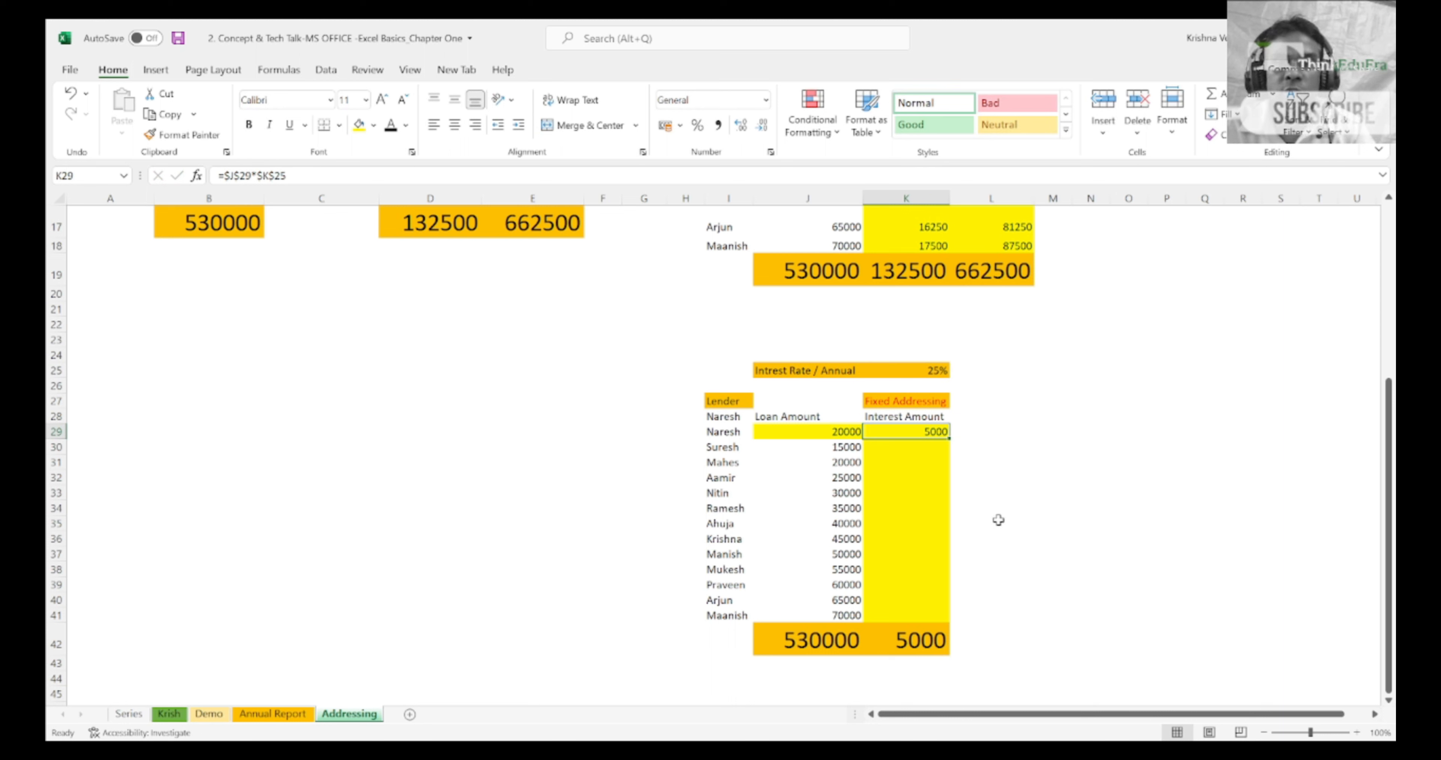
Step: Fill the fully locked K29 interest formula down through K41
{"action": "left_click", "coordinate": [954, 440]}
{"action": "left_click", "coordinate": [925, 434]}
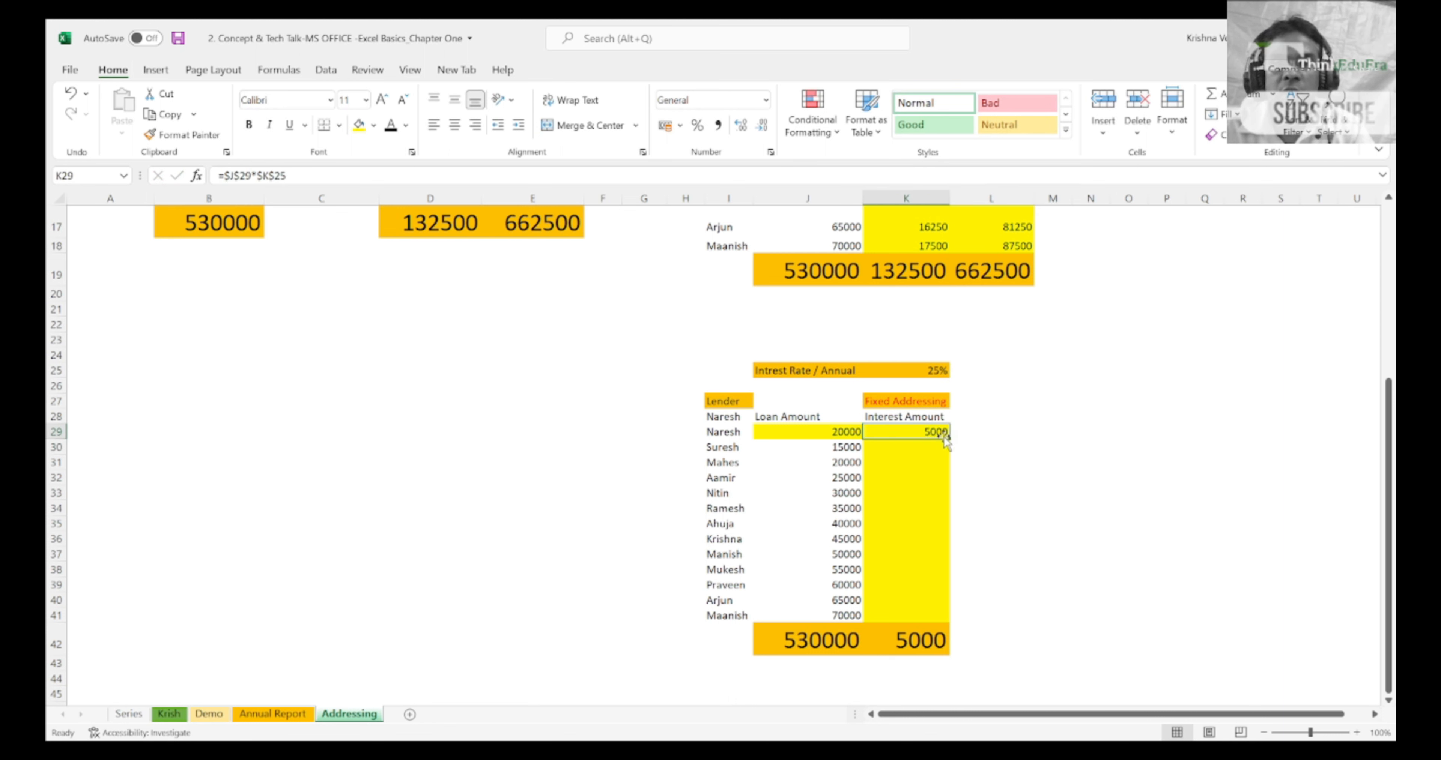
{"action": "left_click_drag", "start_coordinate": [945, 437], "coordinate": [955, 620]}
Step: Inspect the filled formulas one by one down column K from K29, checking which cells they reference
{"action": "key", "text": "Left"}
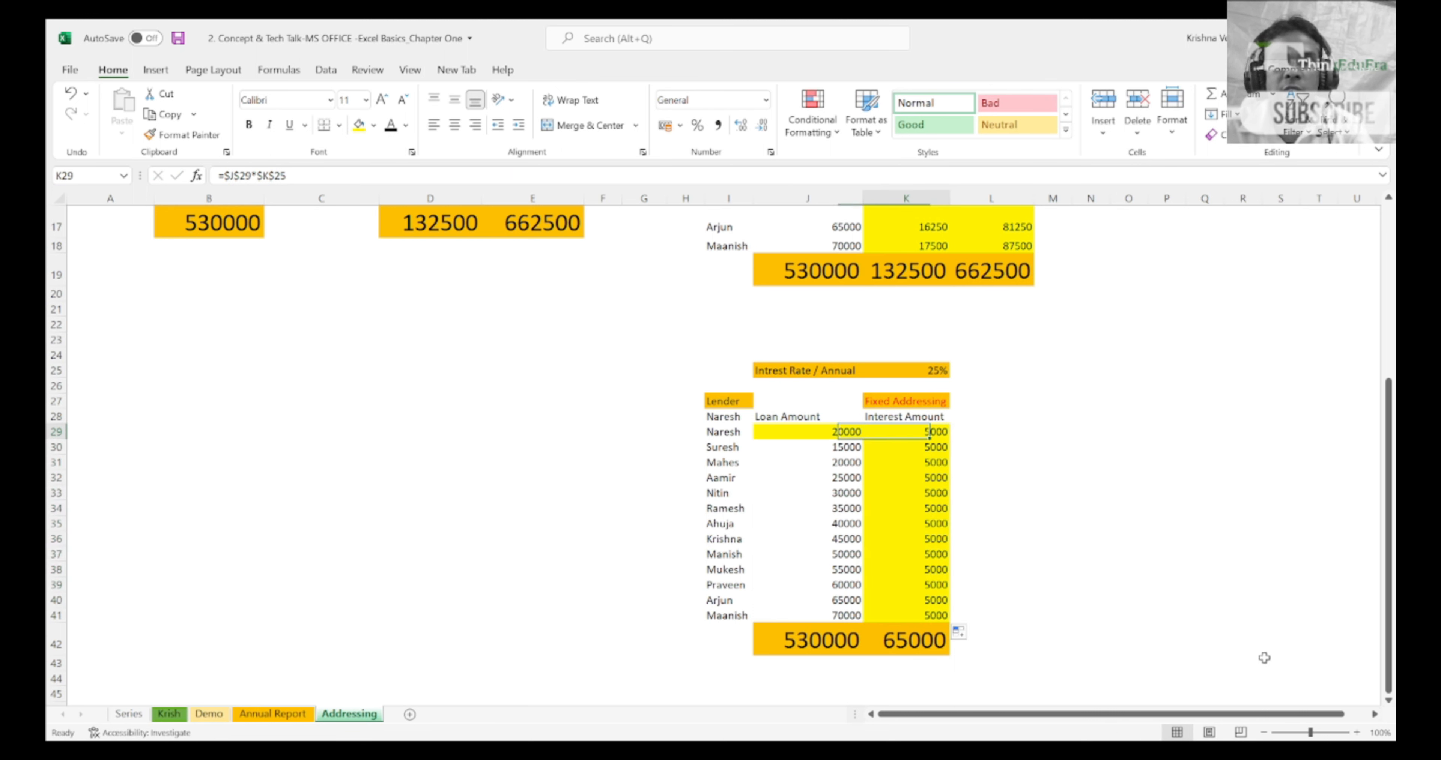
{"action": "key", "text": "F2"}
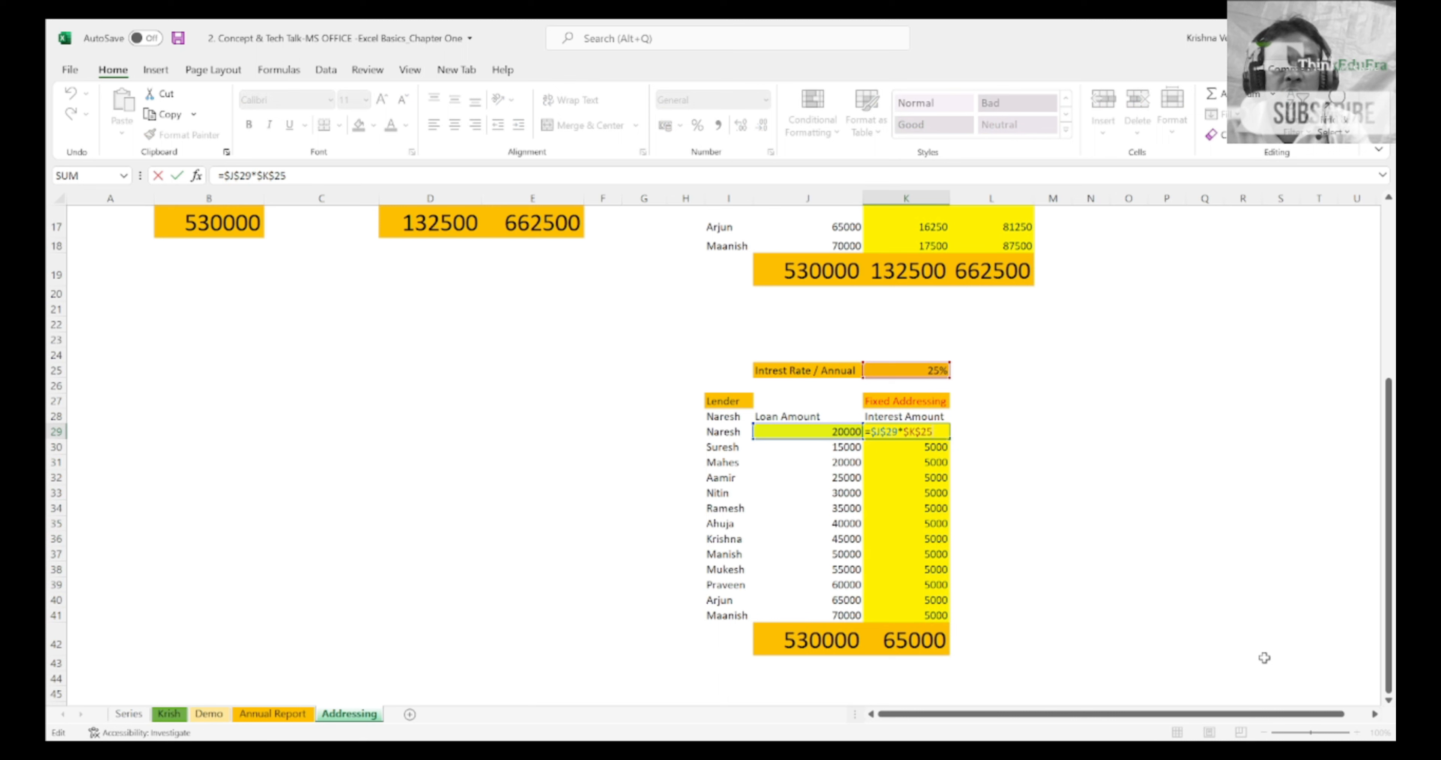
{"action": "key", "text": "Return"}
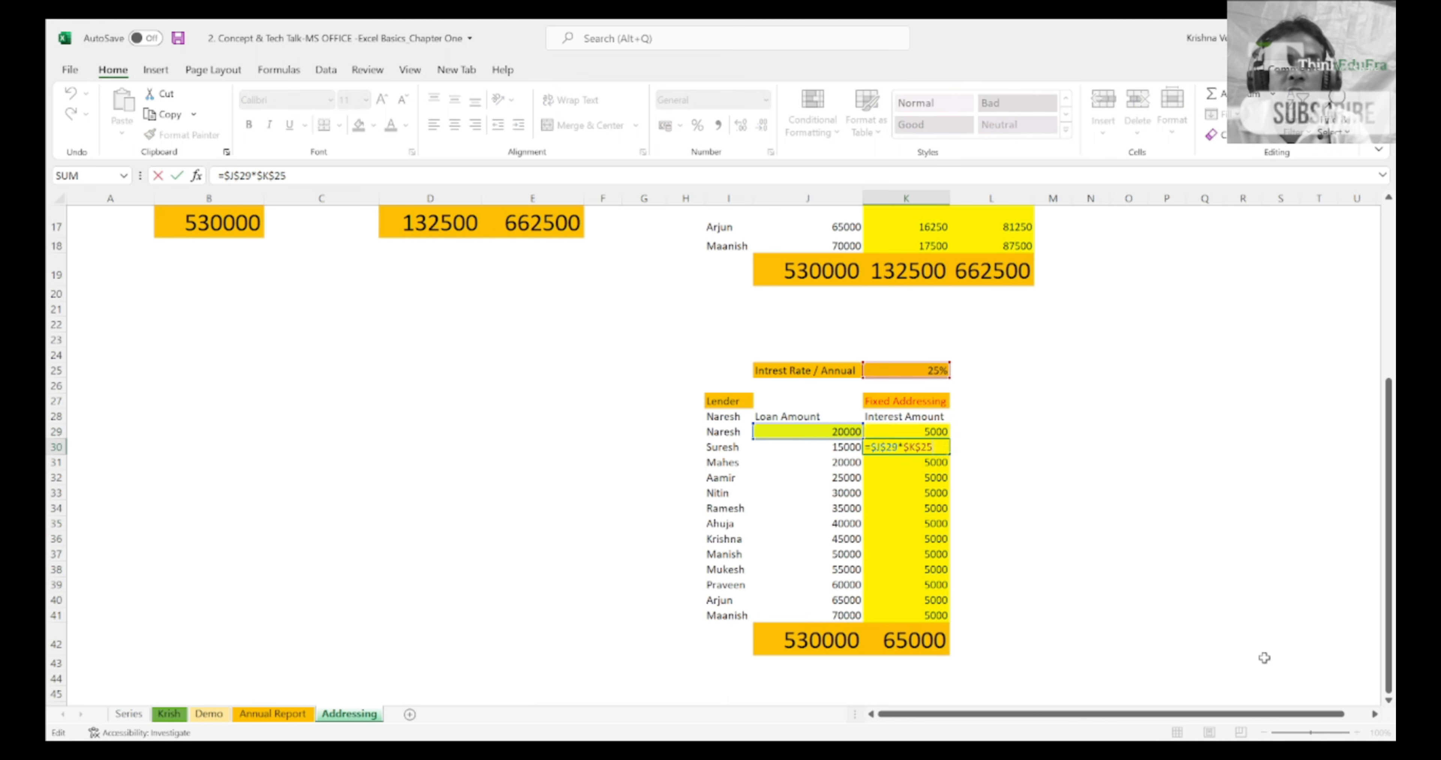
{"action": "key", "text": "Down"}
{"action": "key", "text": "Down"}
{"action": "key", "text": "Down"}
{"action": "key", "text": "F2"}
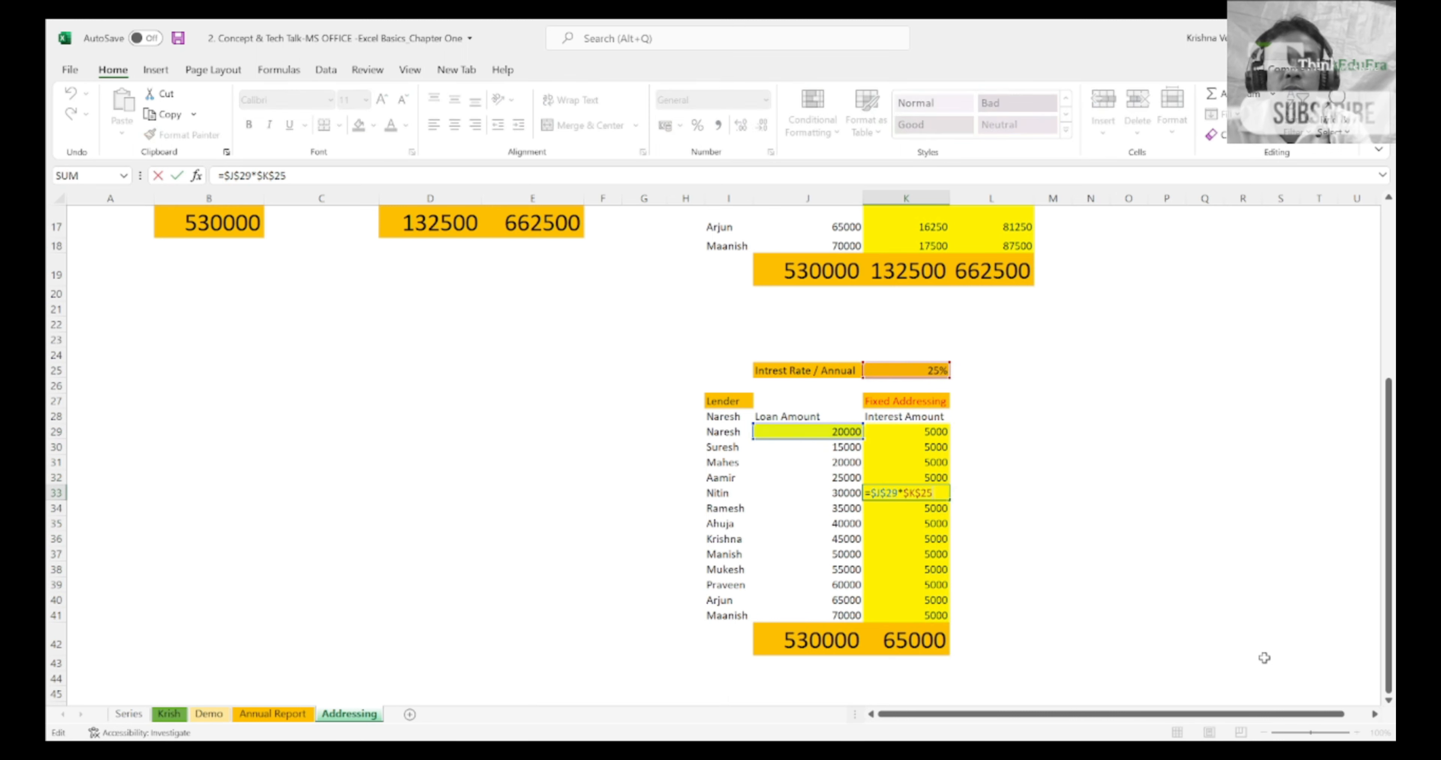
{"action": "key", "text": "Return"}
{"action": "key", "text": "F2"}
{"action": "key", "text": "Return"}
{"action": "key", "text": "F2"}
{"action": "key", "text": "Return"}
{"action": "key", "text": "F2"}
{"action": "key", "text": "Return"}
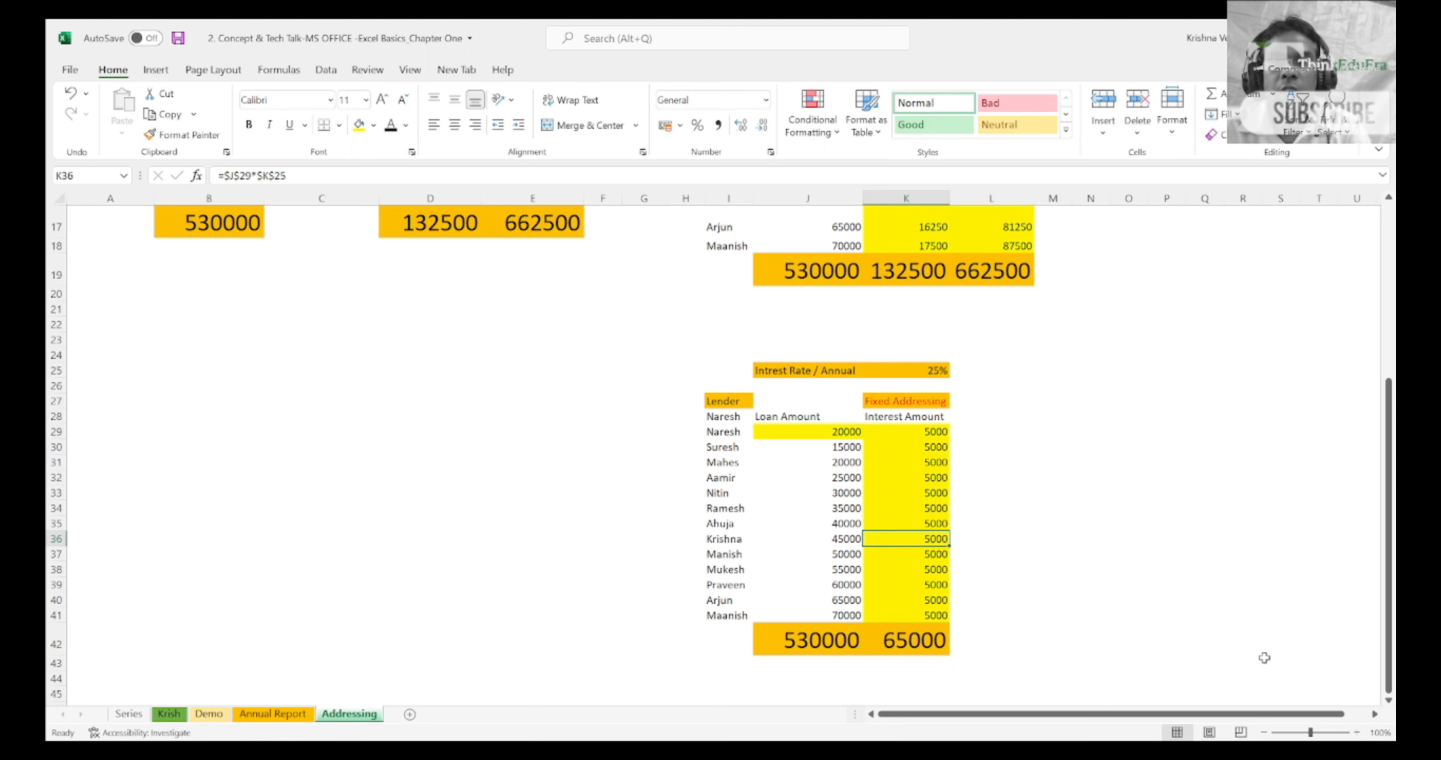
Step: Fill the fully locked K29 formula across row 29 through P29
{"action": "key", "text": "Up"}
{"action": "key", "text": "Up"}
{"action": "key", "text": "Up"}
{"action": "key", "text": "Up"}
{"action": "key", "text": "Up"}
{"action": "key", "text": "Up"}
{"action": "key", "text": "Up"}
{"action": "key", "text": "Up"}
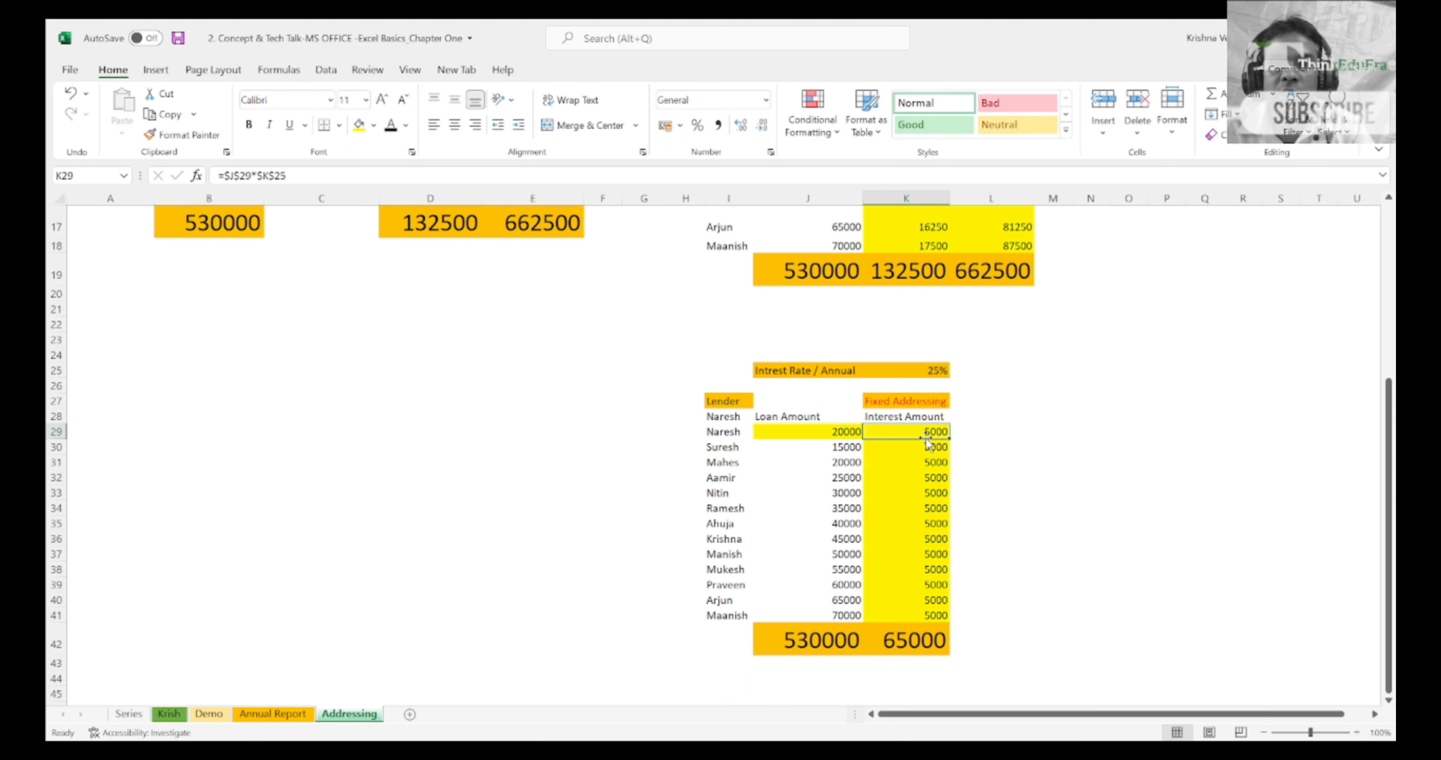
{"action": "left_click_drag", "start_coordinate": [950, 439], "coordinate": [1202, 484]}
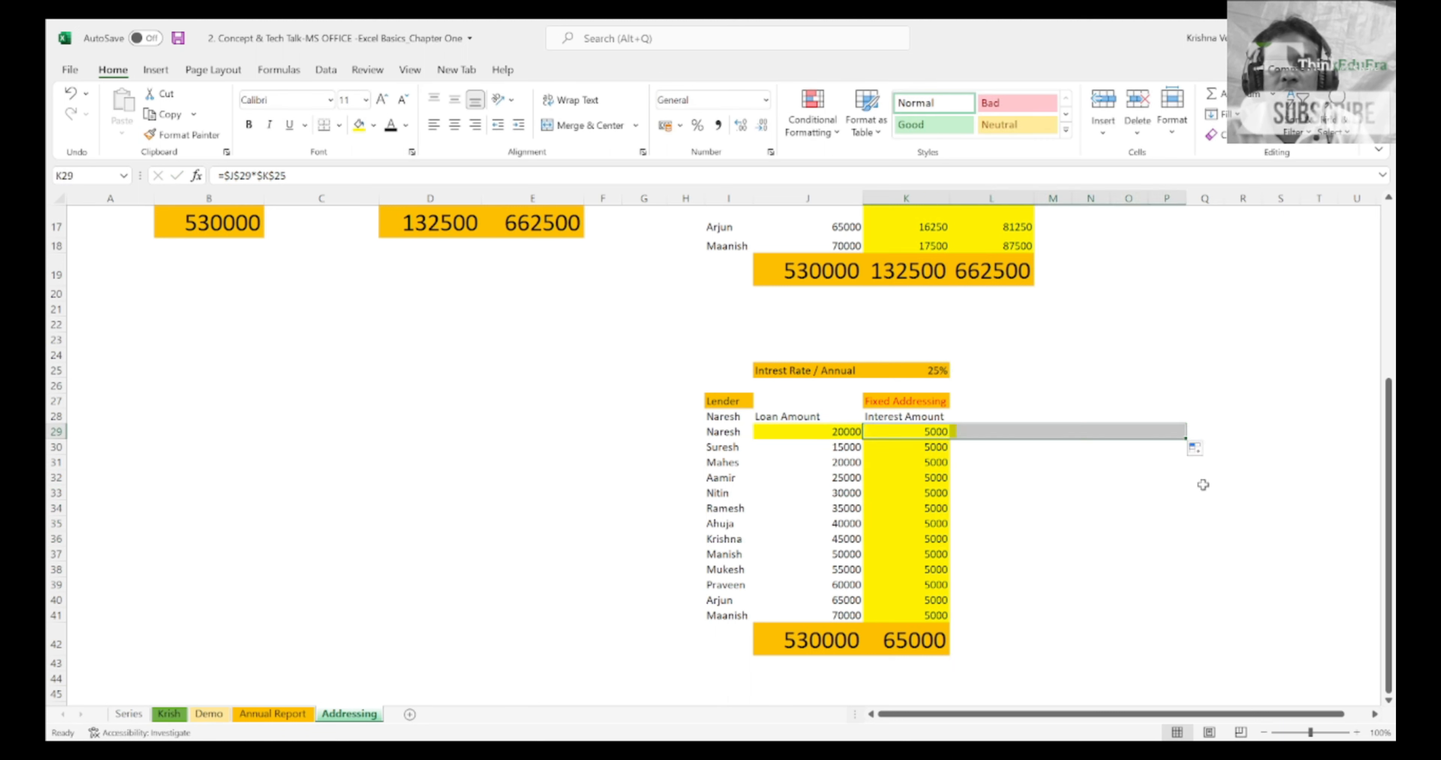
Step: Review the formulas filled across row 29, checking the references in the cells beyond column K
{"action": "left_click", "coordinate": [1202, 485]}
{"action": "key", "text": "Left"}
{"action": "key", "text": "Left"}
{"action": "key", "text": "Up"}
{"action": "key", "text": "Up"}
{"action": "key", "text": "Up"}
{"action": "key", "text": "Left"}
{"action": "key", "text": "Left"}
{"action": "key", "text": "Left"}
{"action": "key", "text": "Left"}
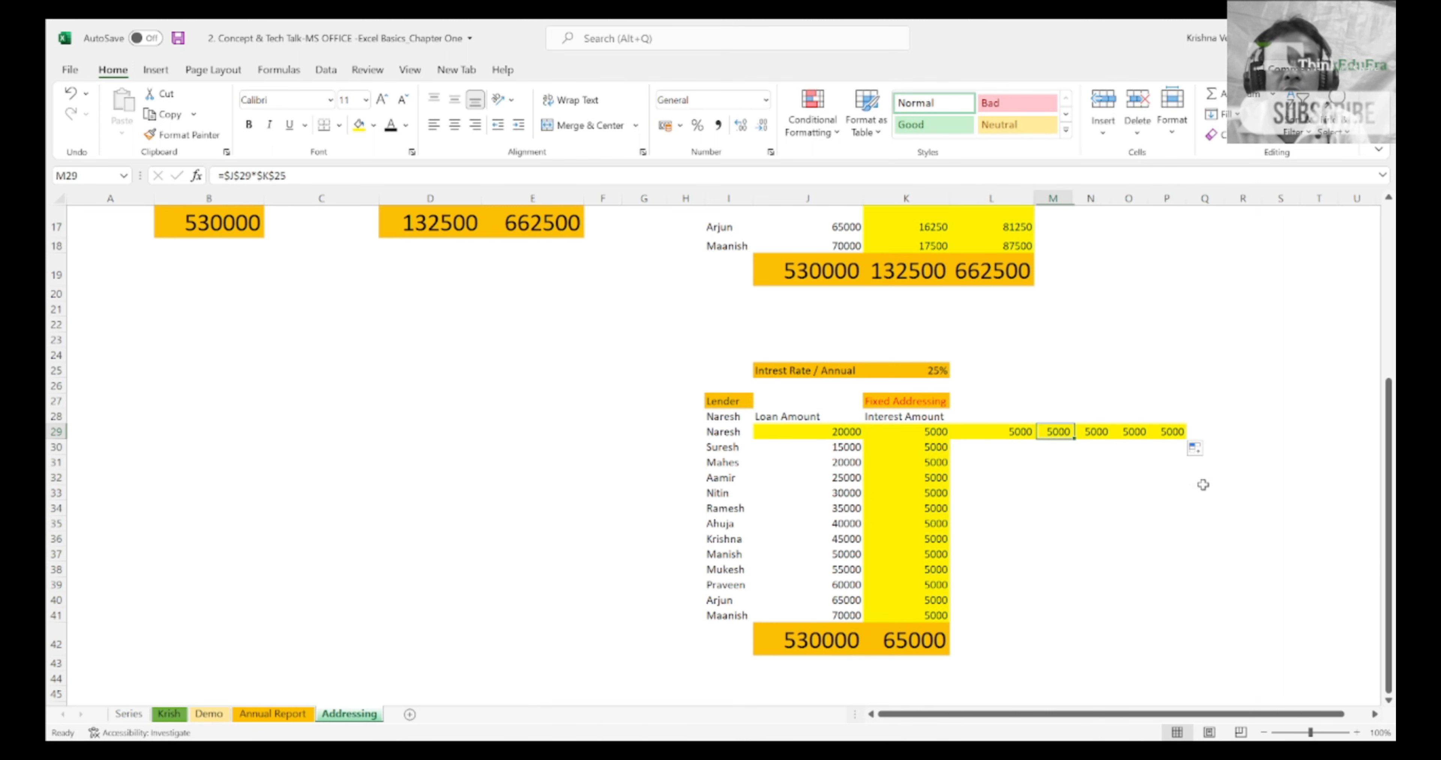
Step: Look over column K of the pasted table, from the rows above the interest header down to K30
{"action": "key", "text": "ctrl+shift+Down"}
{"action": "key", "text": "Up"}
{"action": "key", "text": "Up"}
{"action": "key", "text": "Up"}
{"action": "key", "text": "Up"}
{"action": "key", "text": "Up"}
{"action": "key", "text": "Up"}
{"action": "key", "text": "Up"}
{"action": "key", "text": "Up"}
{"action": "key", "text": "Up"}
{"action": "key", "text": "Up"}
{"action": "key", "text": "Up"}
{"action": "key", "text": "Up"}
{"action": "key", "text": "Up"}
{"action": "key", "text": "Up"}
{"action": "key", "text": "Up"}
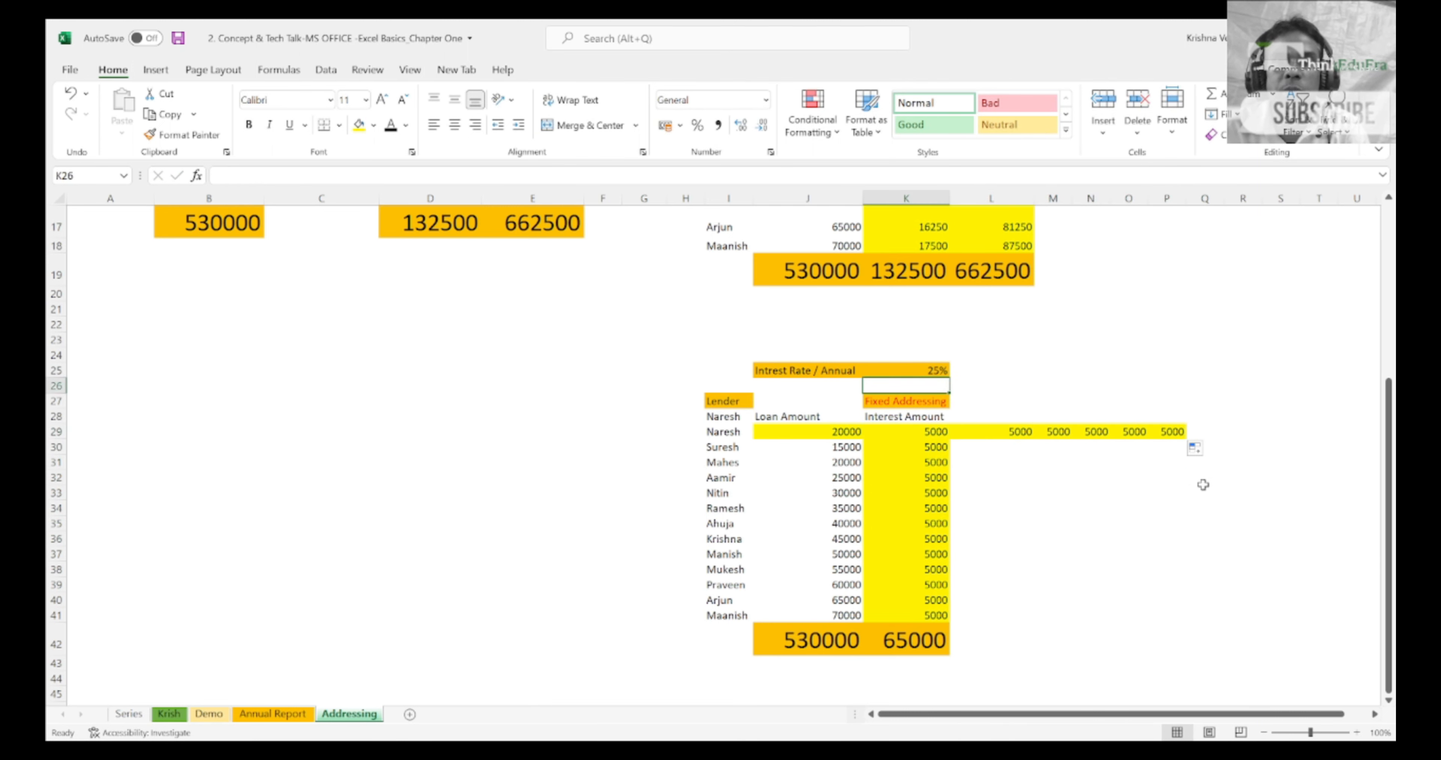
{"action": "key", "text": "Down"}
{"action": "key", "text": "Down"}
{"action": "key", "text": "Down"}
{"action": "key", "text": "Down"}
{"action": "key", "text": "Down"}
{"action": "key", "text": "Down"}
{"action": "key", "text": "Down"}
{"action": "key", "text": "Down"}
{"action": "key", "text": "Down"}
{"action": "key", "text": "Down"}
{"action": "key", "text": "Down"}
{"action": "key", "text": "Down"}
{"action": "key", "text": "Down"}
{"action": "key", "text": "Down"}
{"action": "key", "text": "Down"}
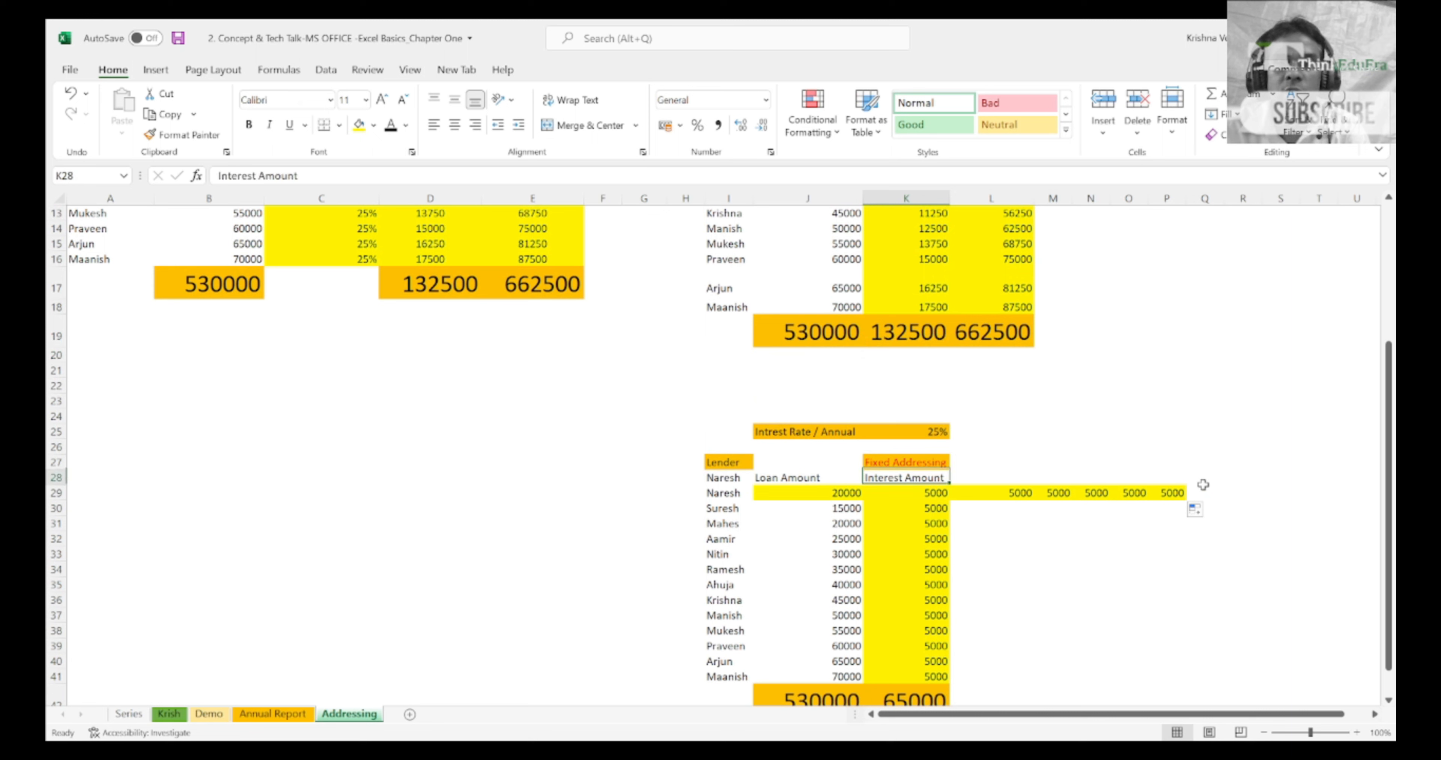
{"action": "key", "text": "Down"}
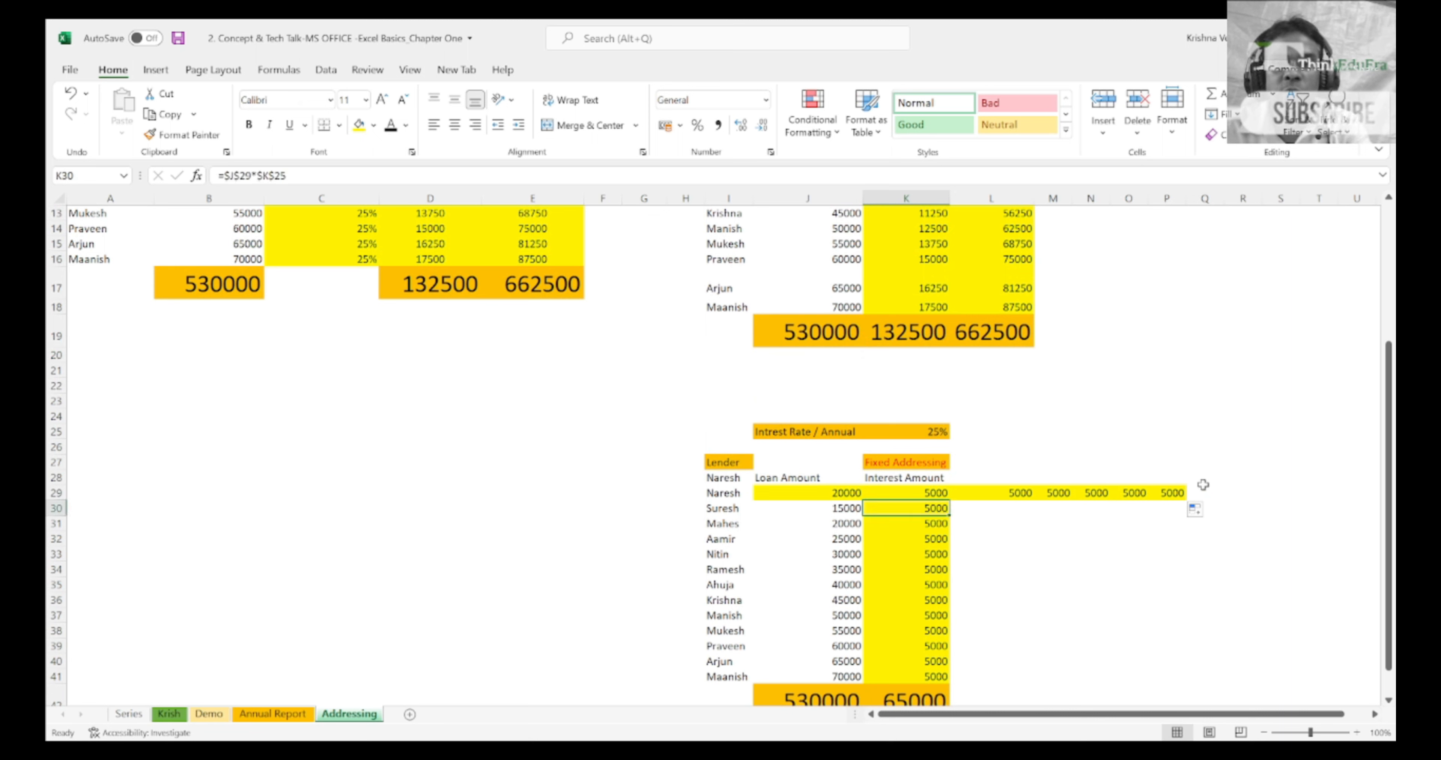
Step: Check which cells the formulas in K30 and L29 of the Fixed Addressing table reference
{"action": "key", "text": "F2"}
{"action": "key", "text": "Escape"}
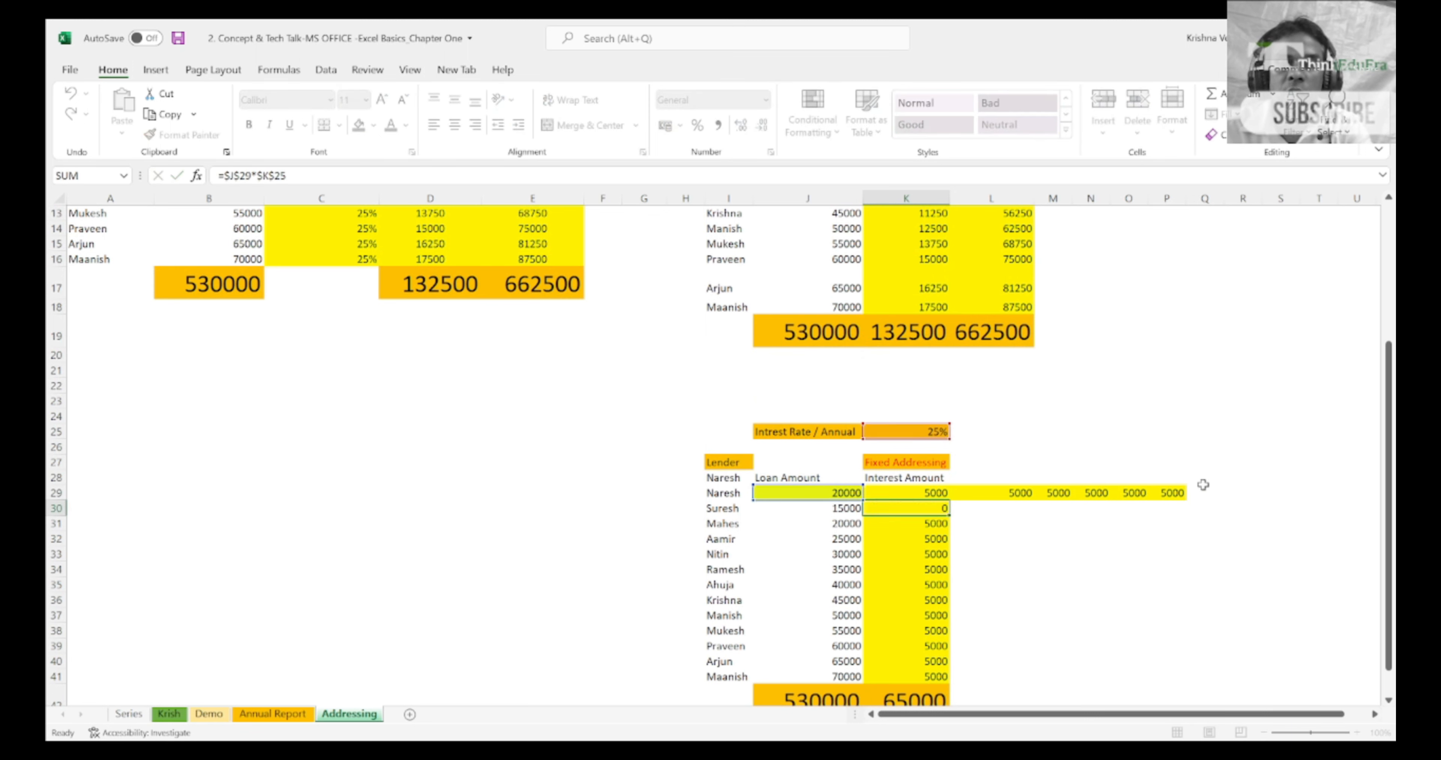
{"action": "key", "text": "Up"}
{"action": "key", "text": "Right"}
{"action": "key", "text": "F2"}
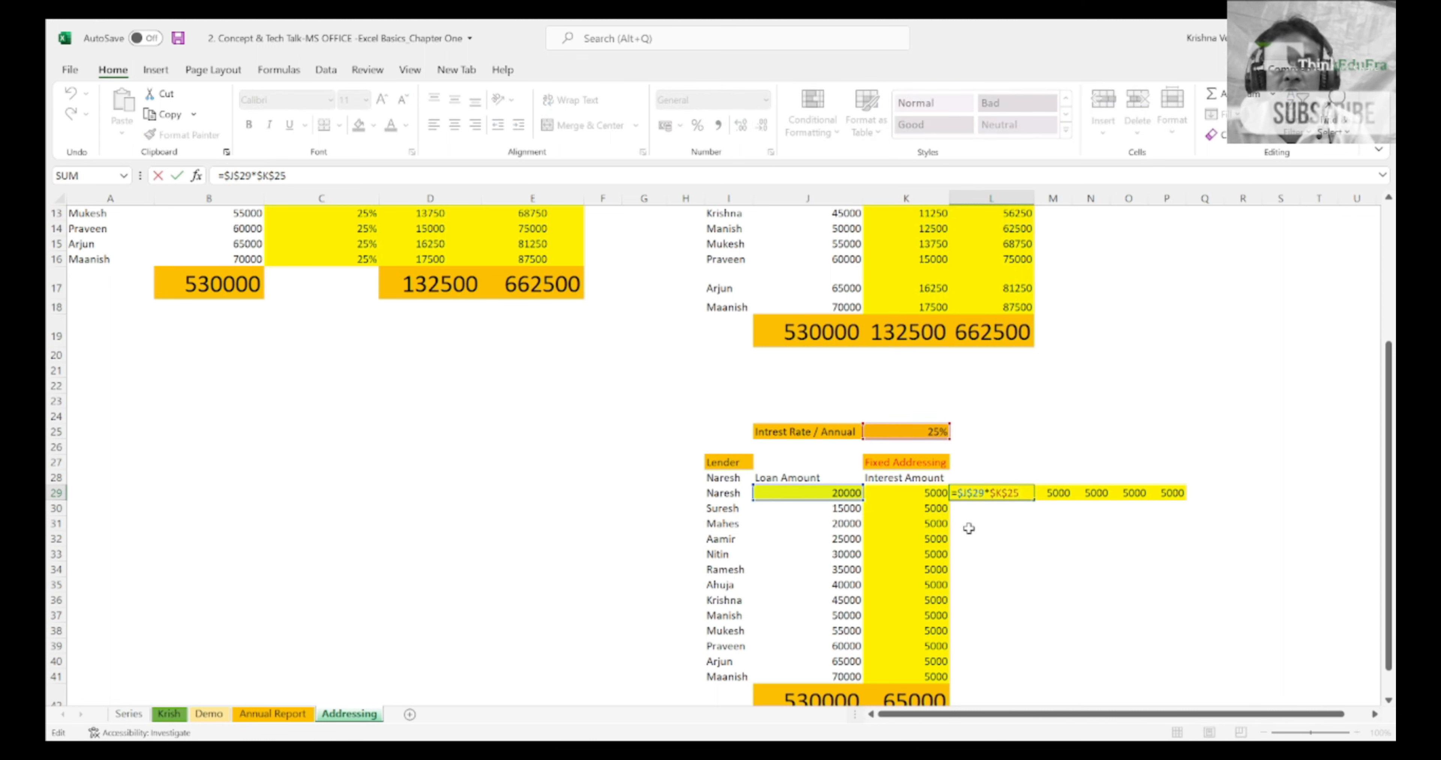
{"action": "key", "text": "Escape"}
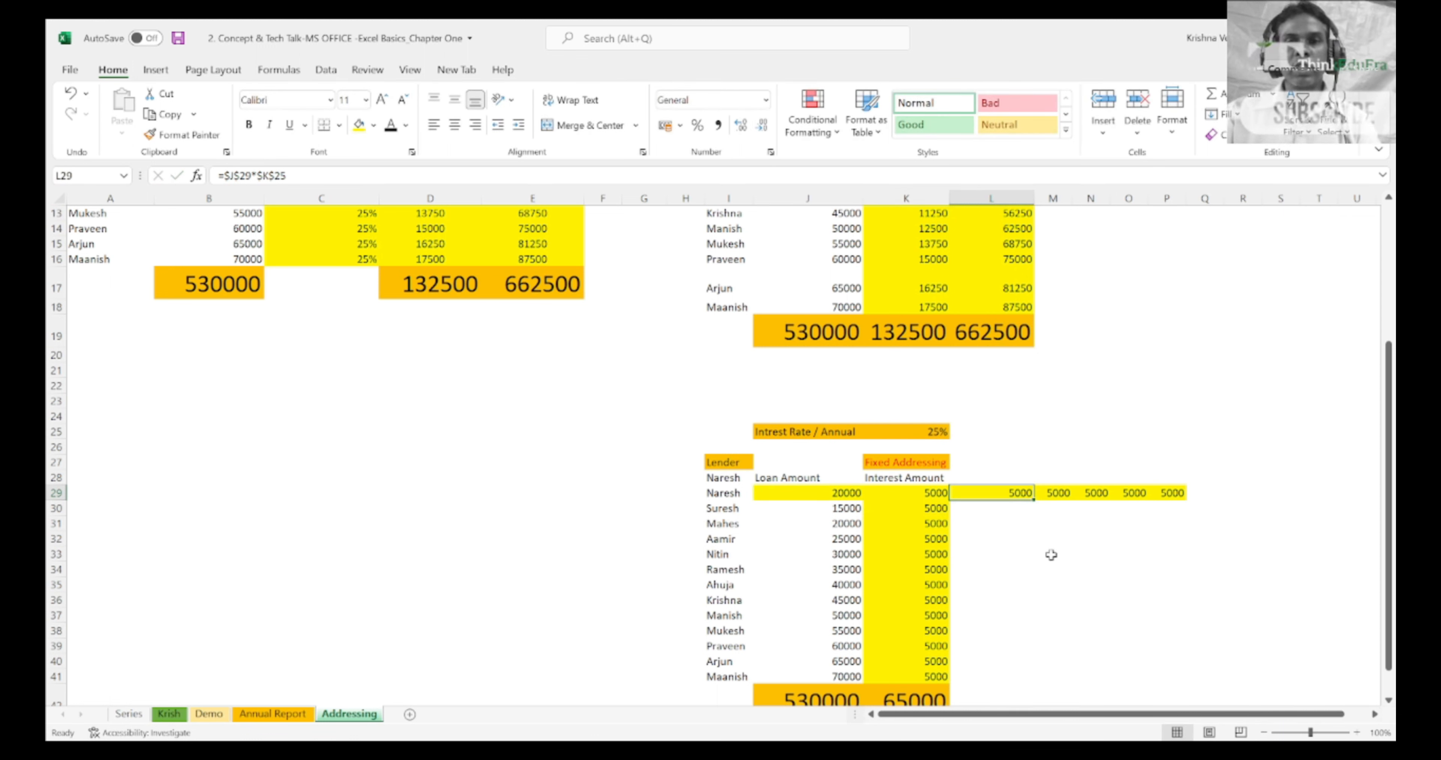
{"action": "key", "text": "Left"}
{"action": "key", "text": "Up"}
{"action": "key", "text": "Up"}
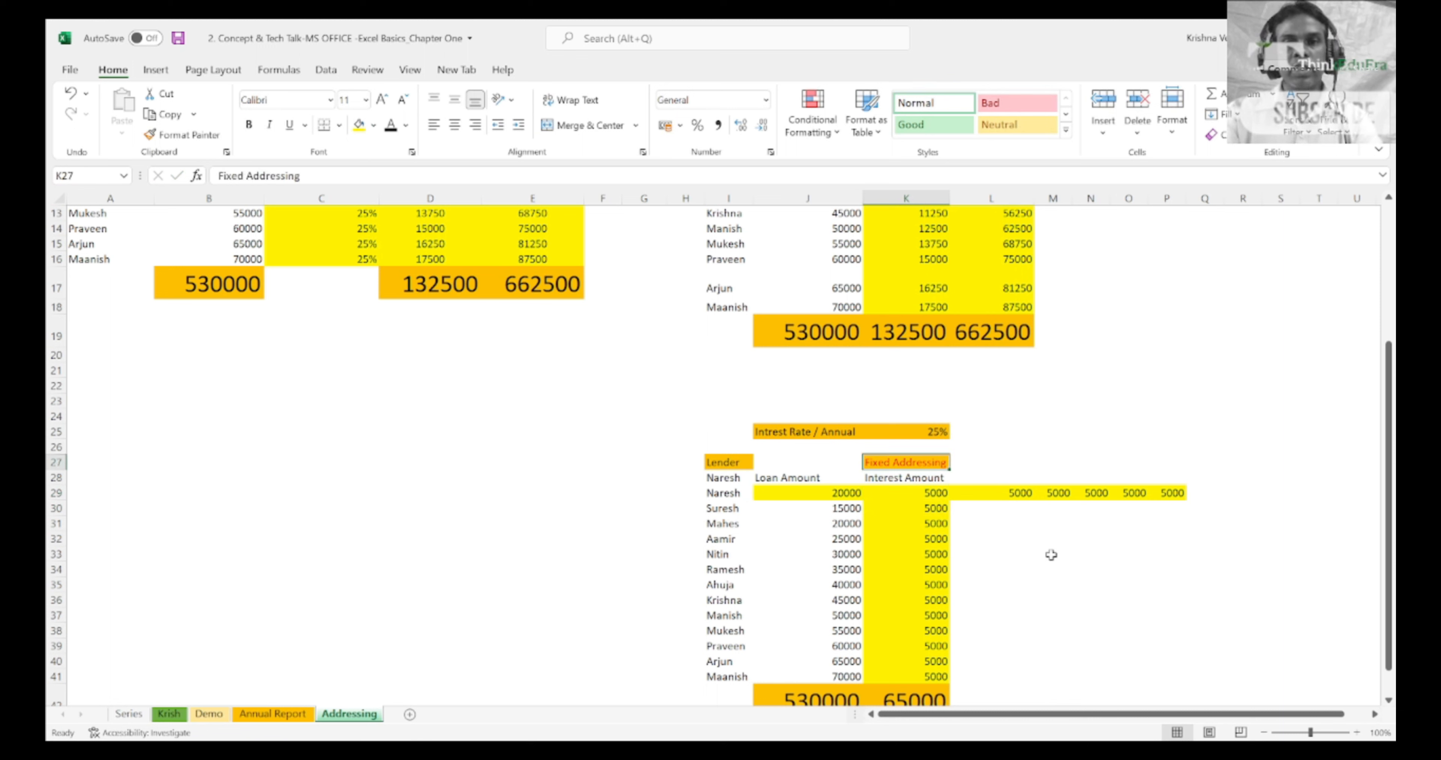
{"action": "key", "text": "Down"}
{"action": "key", "text": "BackSpace"}
{"action": "key", "text": "Escape"}
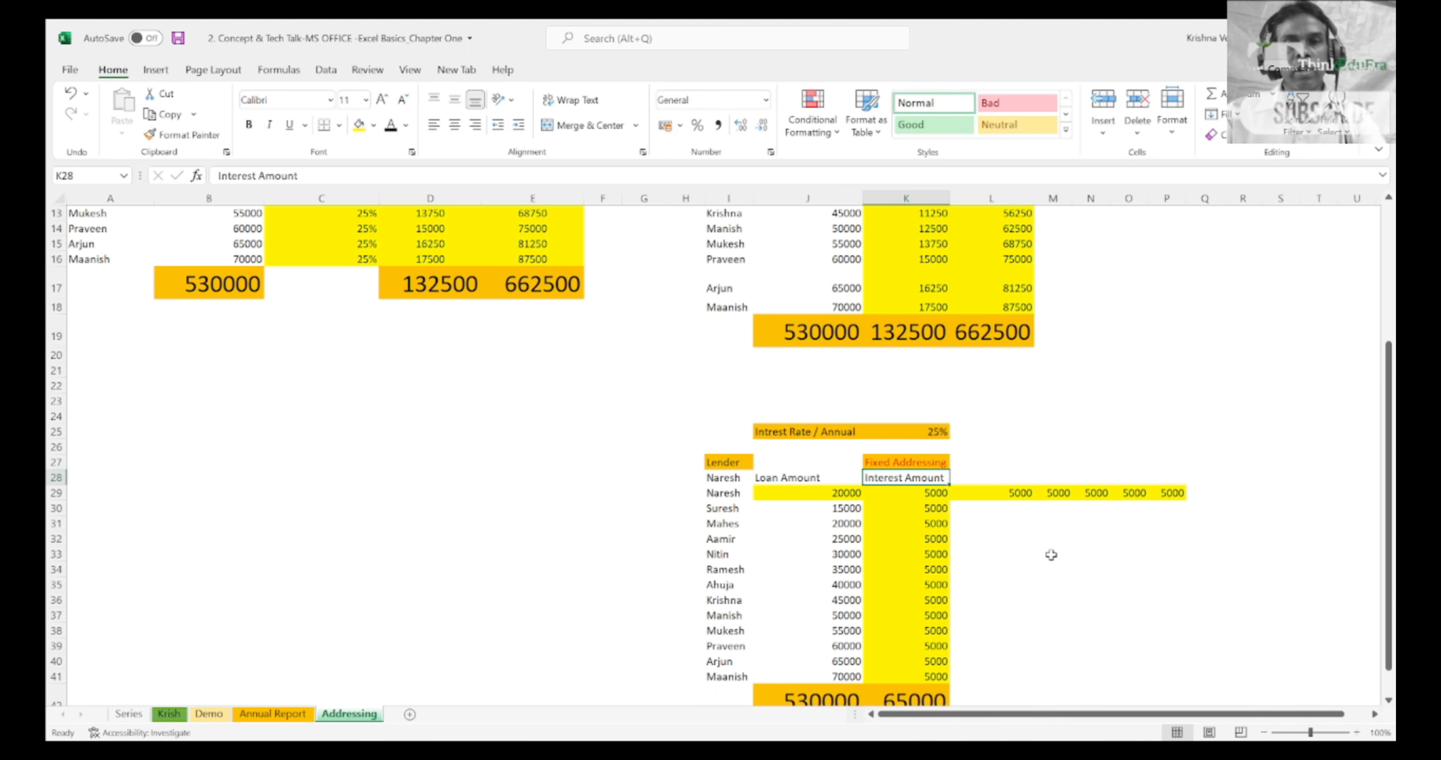
{"action": "key", "text": "Up"}
{"action": "key", "text": "Down"}
{"action": "key", "text": "Down"}
{"action": "key", "text": "Right"}
{"action": "key", "text": "Up"}
{"action": "key", "text": "shift+Down"}
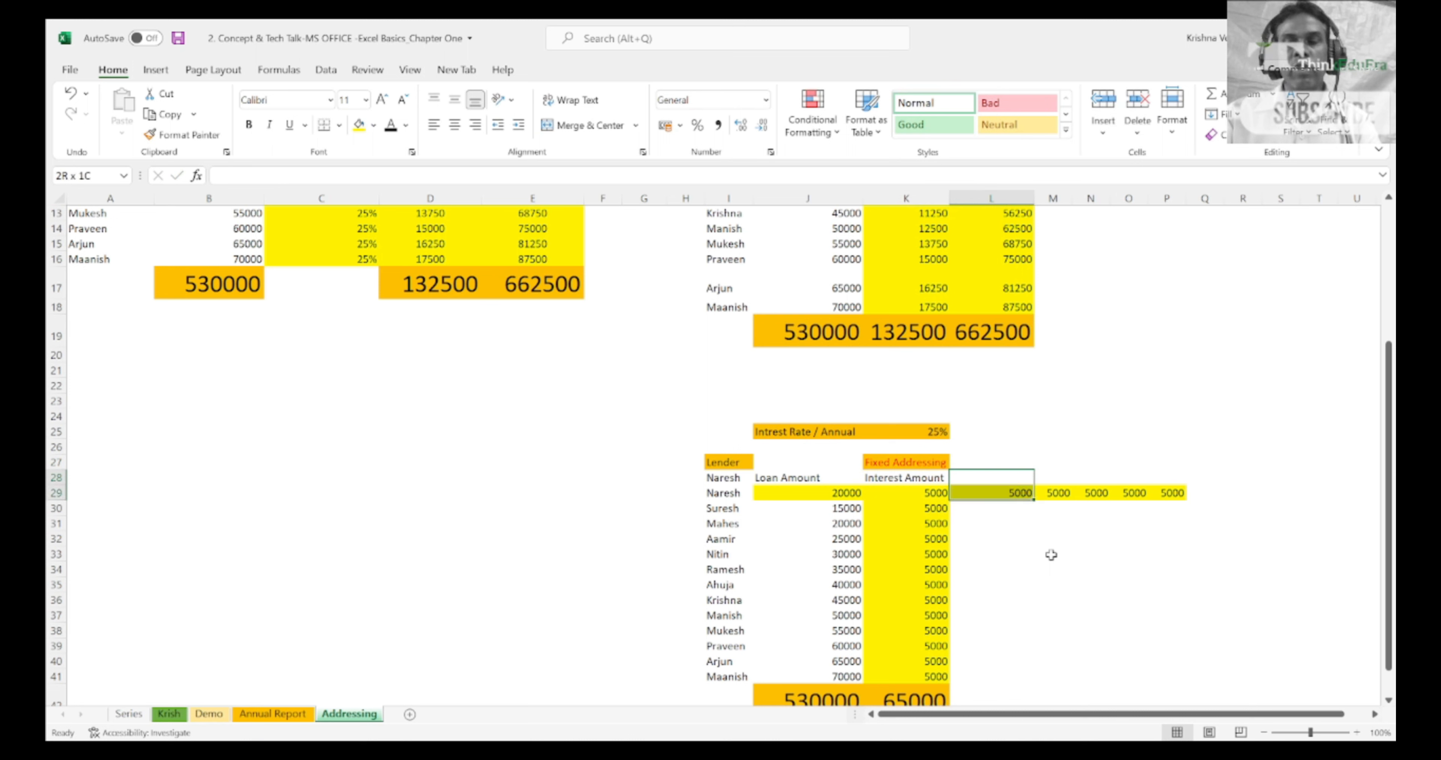
{"action": "key", "text": "shift+Up"}
{"action": "key", "text": "Down"}
{"action": "key", "text": "Up"}
{"action": "key", "text": "shift+Down"}
{"action": "key", "text": "shift+Up"}
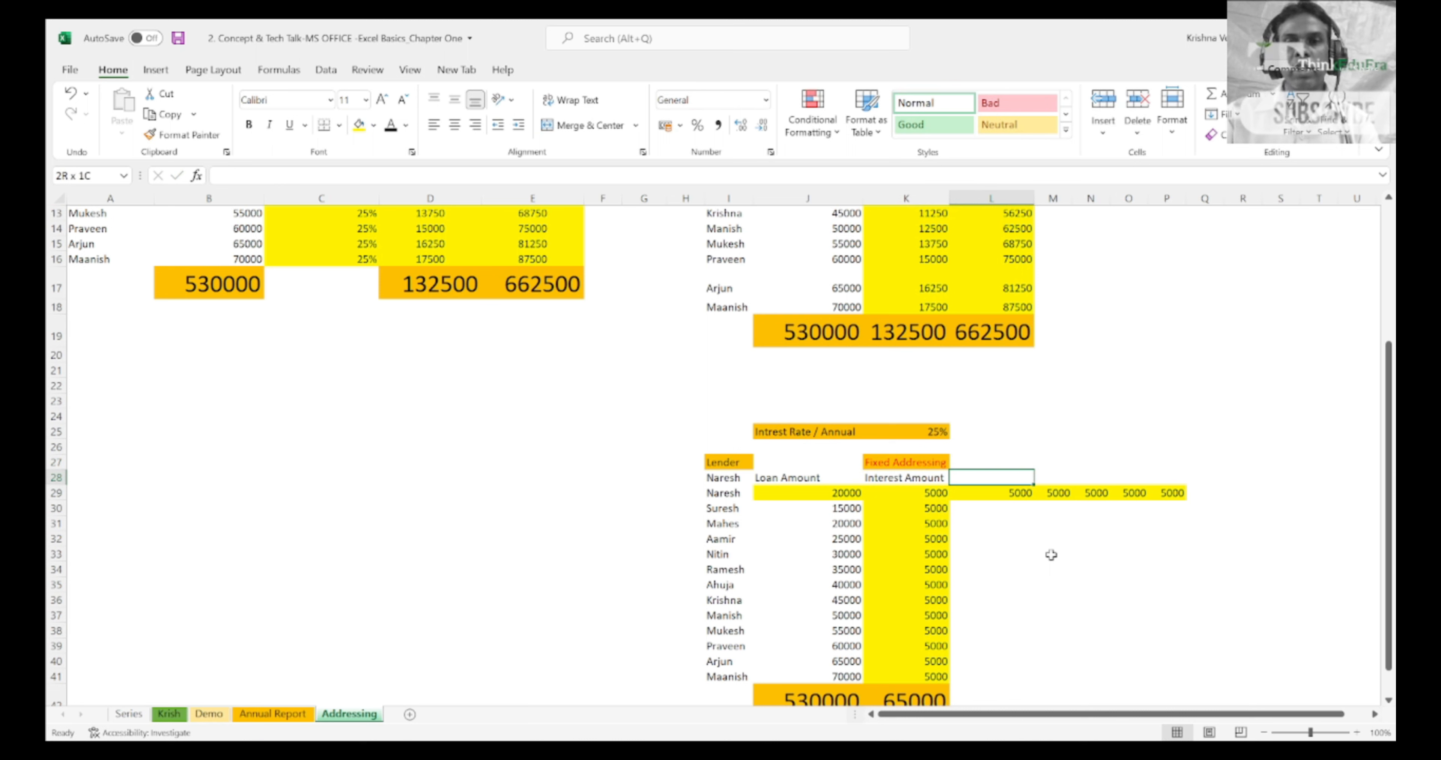
{"action": "key", "text": "shift+Down"}
{"action": "key", "text": "shift+Up"}
{"action": "key", "text": "shift+Right"}
{"action": "key", "text": "shift+Right"}
{"action": "key", "text": "shift+Right"}
{"action": "key", "text": "shift+Right"}
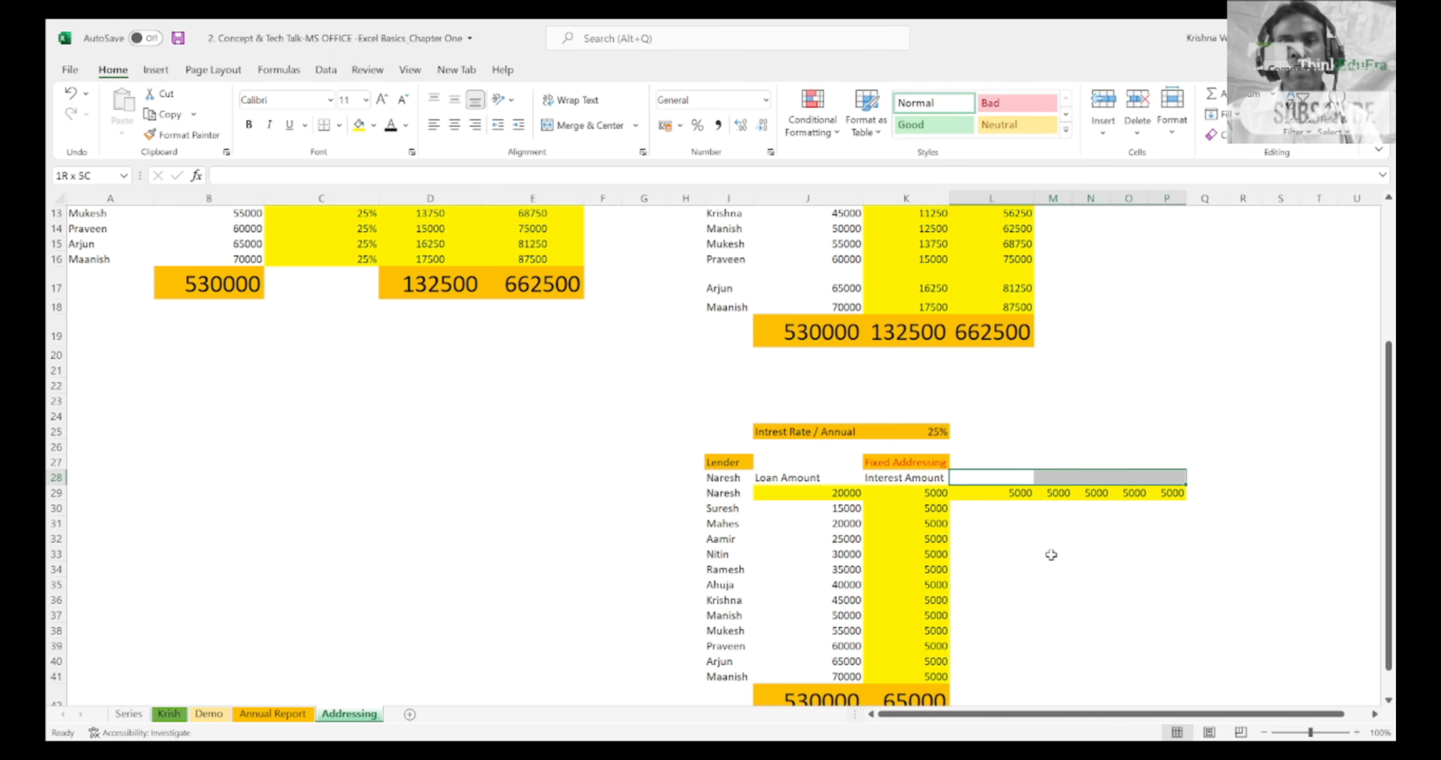
{"action": "key", "text": "ctrl+c"}
{"action": "key", "text": "shift+Down"}
{"action": "key", "text": "shift+Down"}
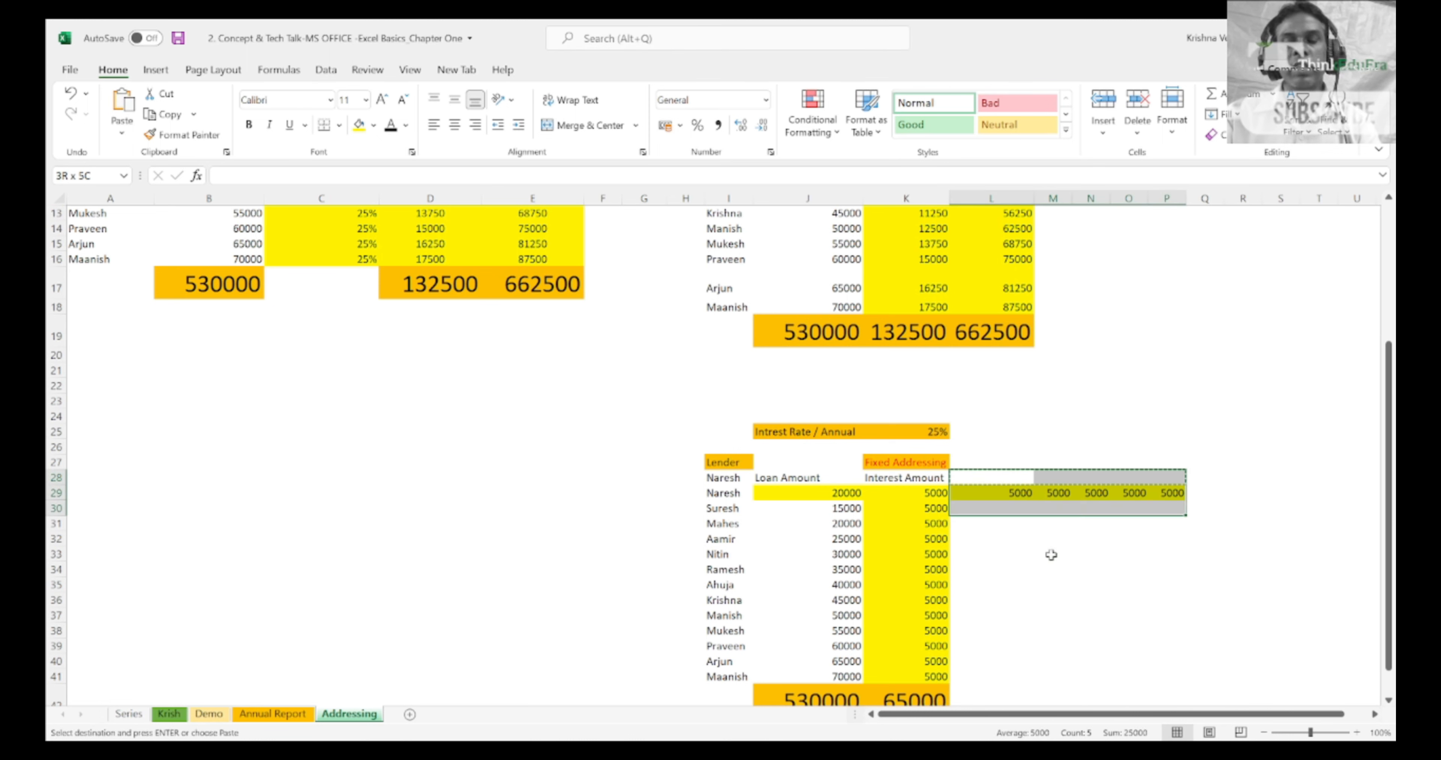
{"action": "key", "text": "Down"}
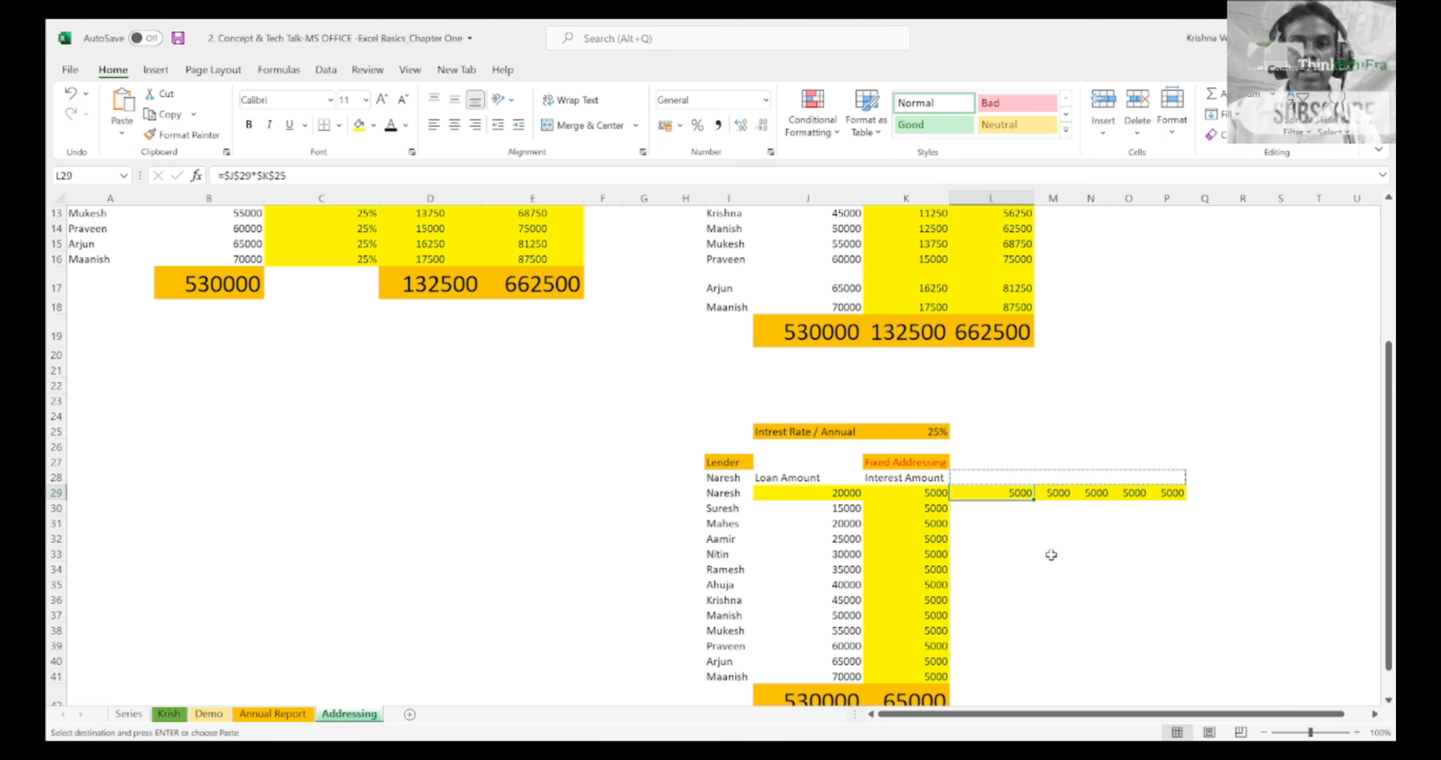
{"action": "key", "text": "Left"}
{"action": "key", "text": "Escape"}
{"action": "key", "text": "Up"}
{"action": "key", "text": "Up"}
{"action": "key", "text": "Up"}
{"action": "key", "text": "Up"}
{"action": "key", "text": "Up"}
{"action": "key", "text": "Up"}
{"action": "key", "text": "Up"}
{"action": "key", "text": "Up"}
{"action": "key", "text": "Up"}
{"action": "key", "text": "Up"}
{"action": "key", "text": "Up"}
{"action": "key", "text": "Up"}
{"action": "key", "text": "Up"}
{"action": "key", "text": "Up"}
{"action": "key", "text": "Up"}
{"action": "key", "text": "Up"}
{"action": "key", "text": "Up"}
{"action": "key", "text": "Up"}
{"action": "key", "text": "Up"}
{"action": "key", "text": "Up"}
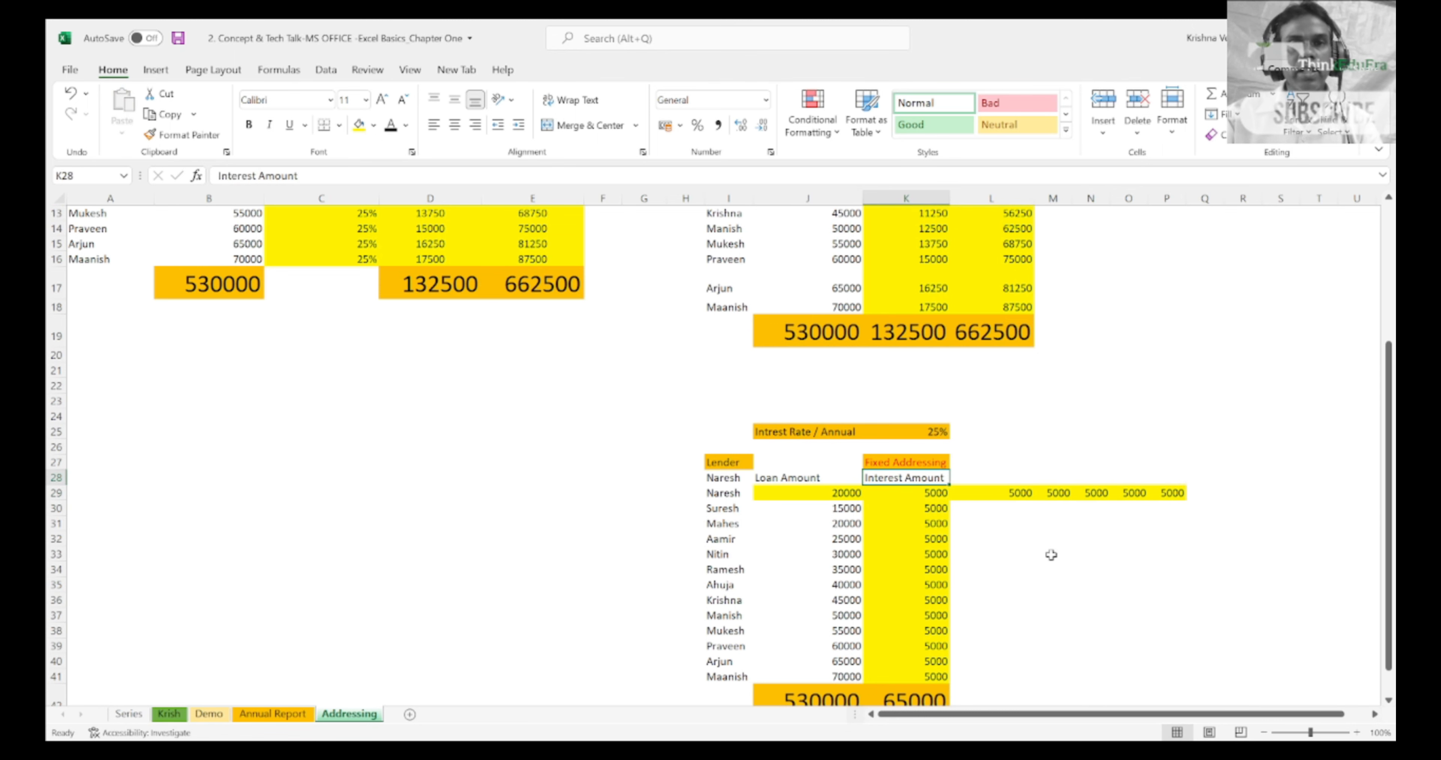
Step: Highlight the relatively addressed Interest Amount and Total Amount cells in the first table from row 5 down, extending the selection to entire rows
{"action": "scroll", "coordinate": [1050, 555], "scroll_direction": "up", "scroll_amount": 1}
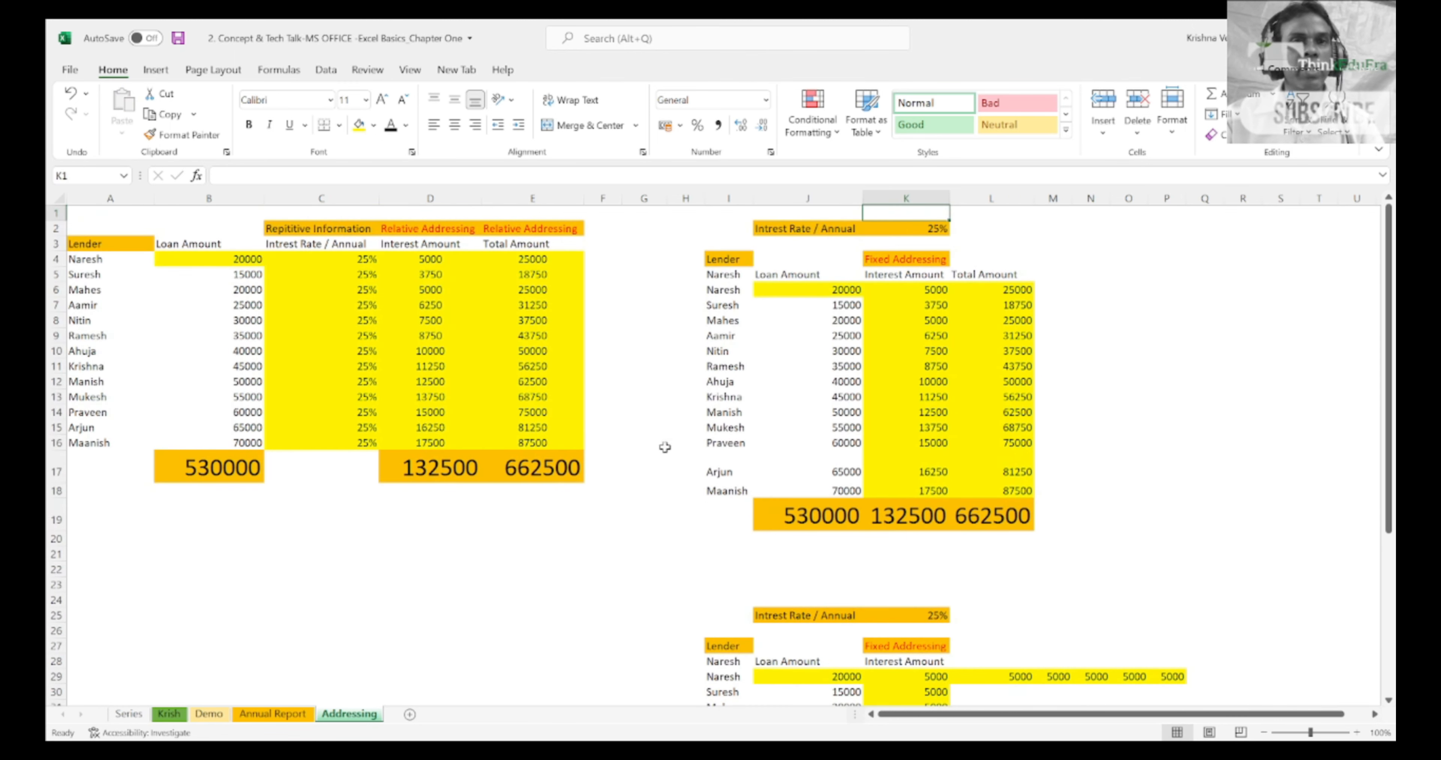
{"action": "left_click", "coordinate": [416, 263]}
{"action": "key", "text": "Down"}
{"action": "key", "text": "shift+Right"}
{"action": "key", "text": "shift+Down"}
{"action": "key", "text": "shift+Down"}
{"action": "key", "text": "shift+Down"}
{"action": "key", "text": "shift+Down"}
{"action": "key", "text": "shift+Down"}
{"action": "key", "text": "shift+Down"}
{"action": "key", "text": "shift+Down"}
{"action": "key", "text": "shift+Down"}
{"action": "key", "text": "shift+Down"}
{"action": "key", "text": "shift+Down"}
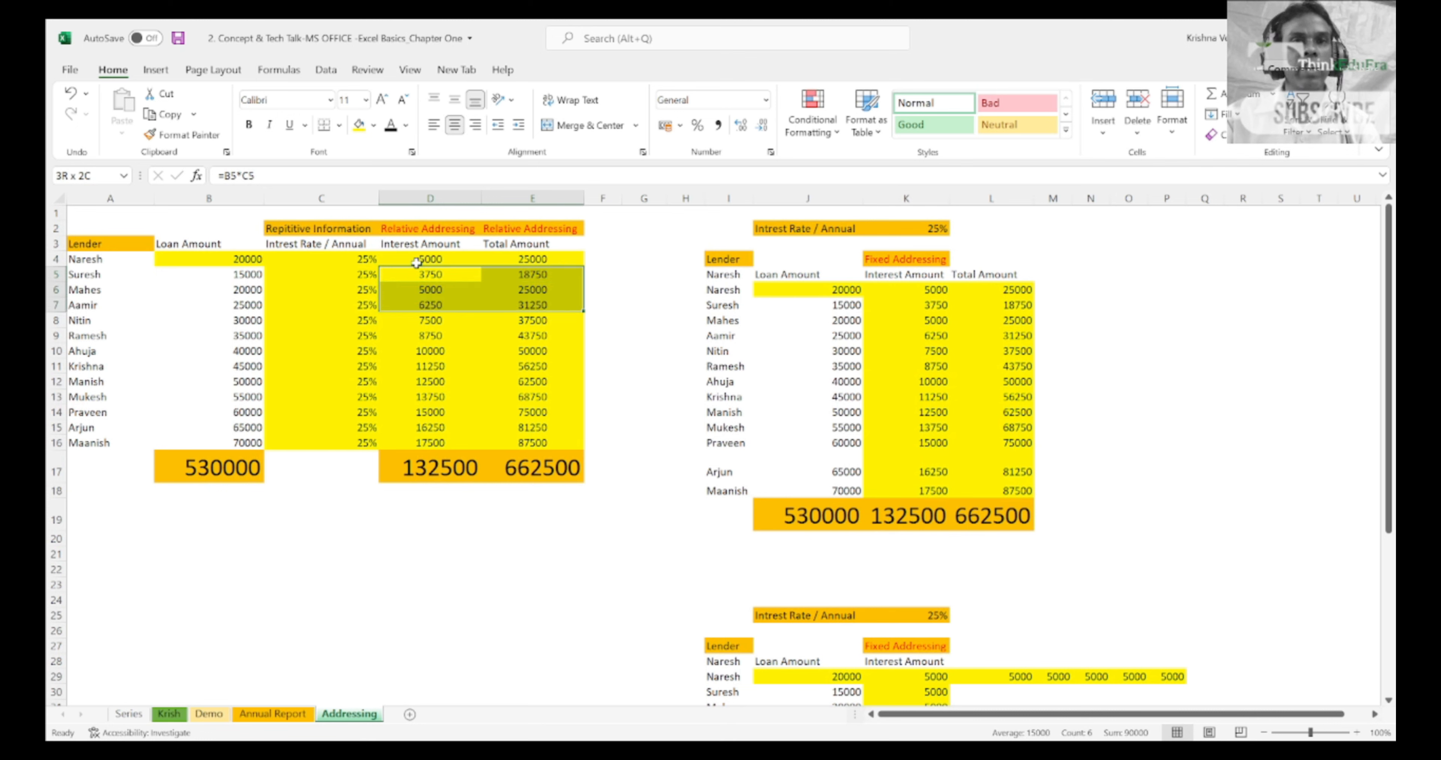
{"action": "key", "text": "shift+Down"}
{"action": "key", "text": "shift+space"}
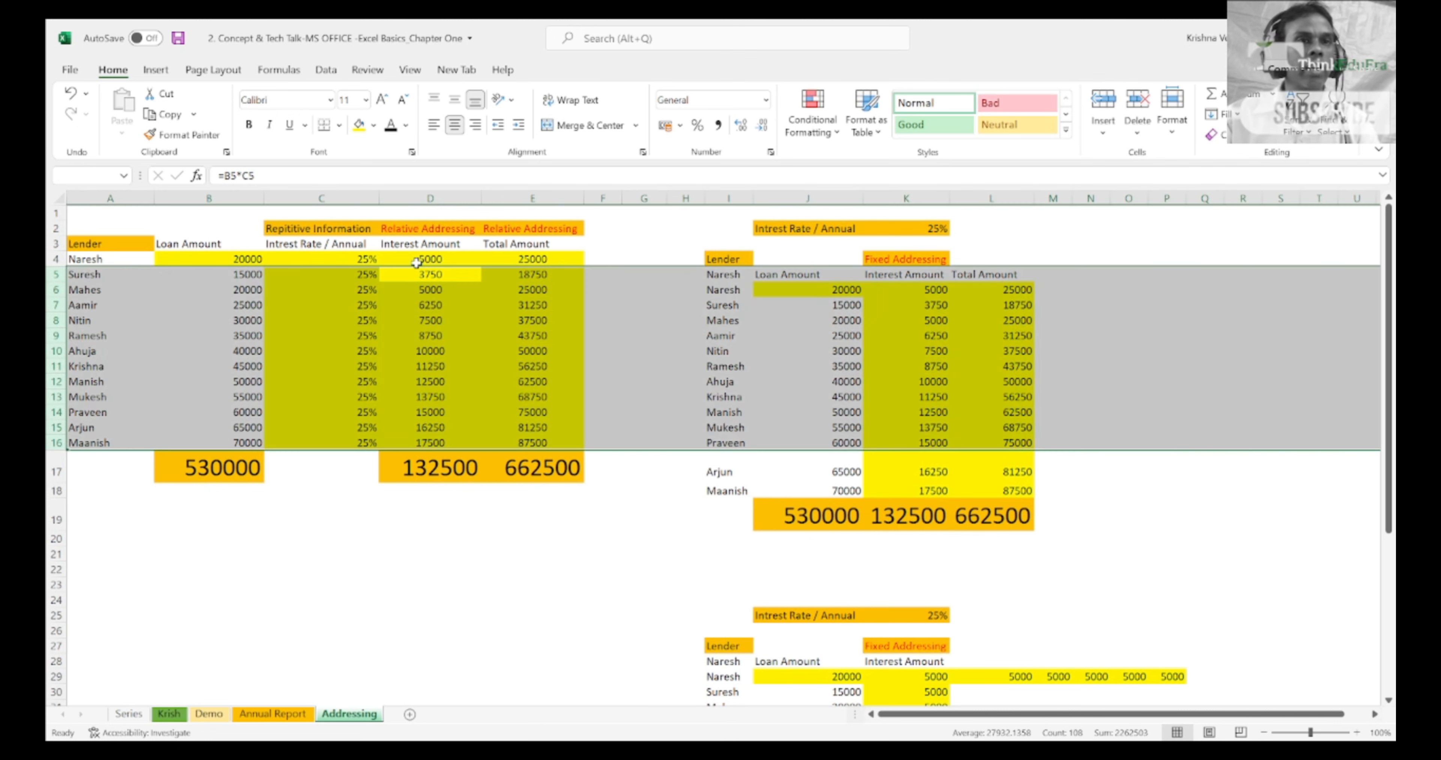
Step: Inspect the interest formula in K6 of the upper right table, checking its references to the loan amount and interest rate
{"action": "left_click", "coordinate": [783, 293]}
{"action": "key", "text": "Right"}
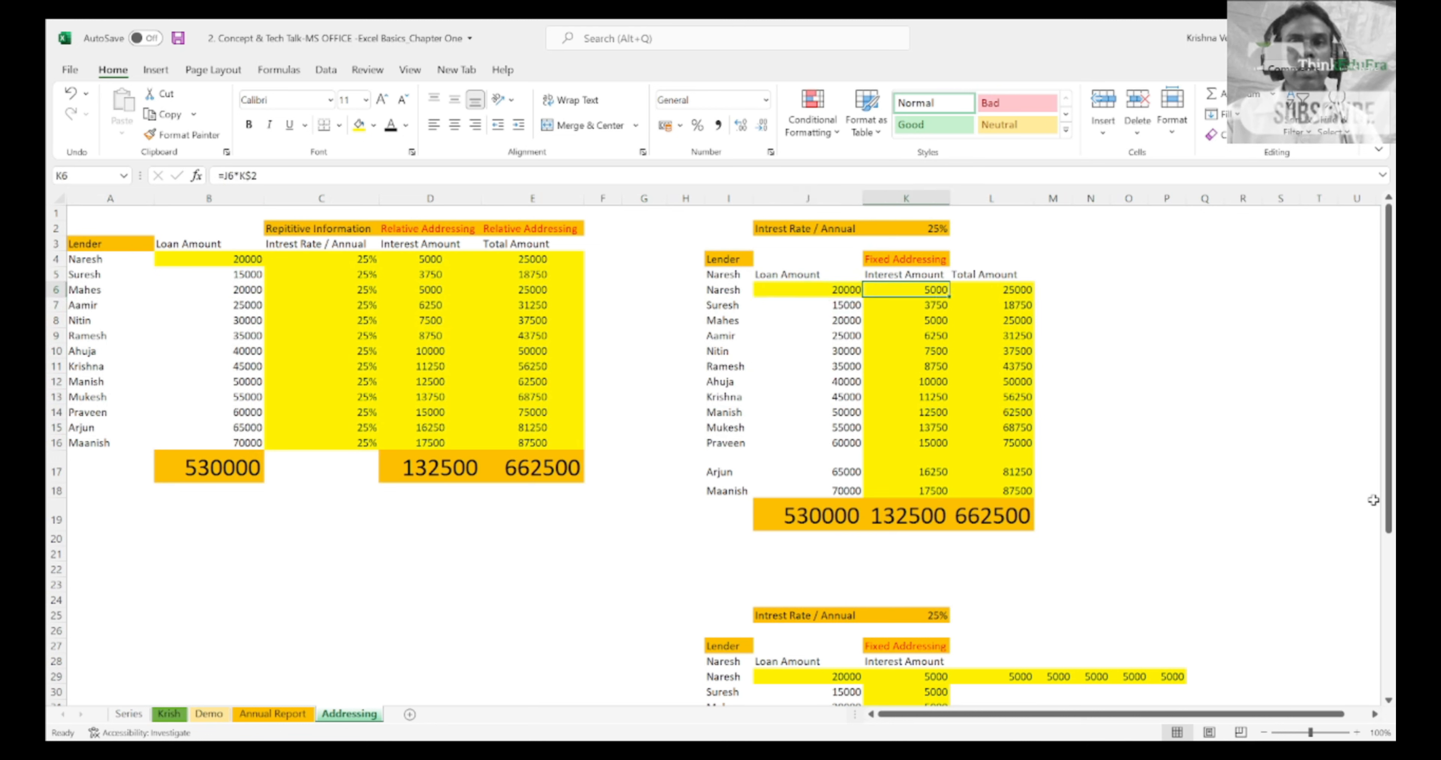
{"action": "left_click", "coordinate": [926, 238]}
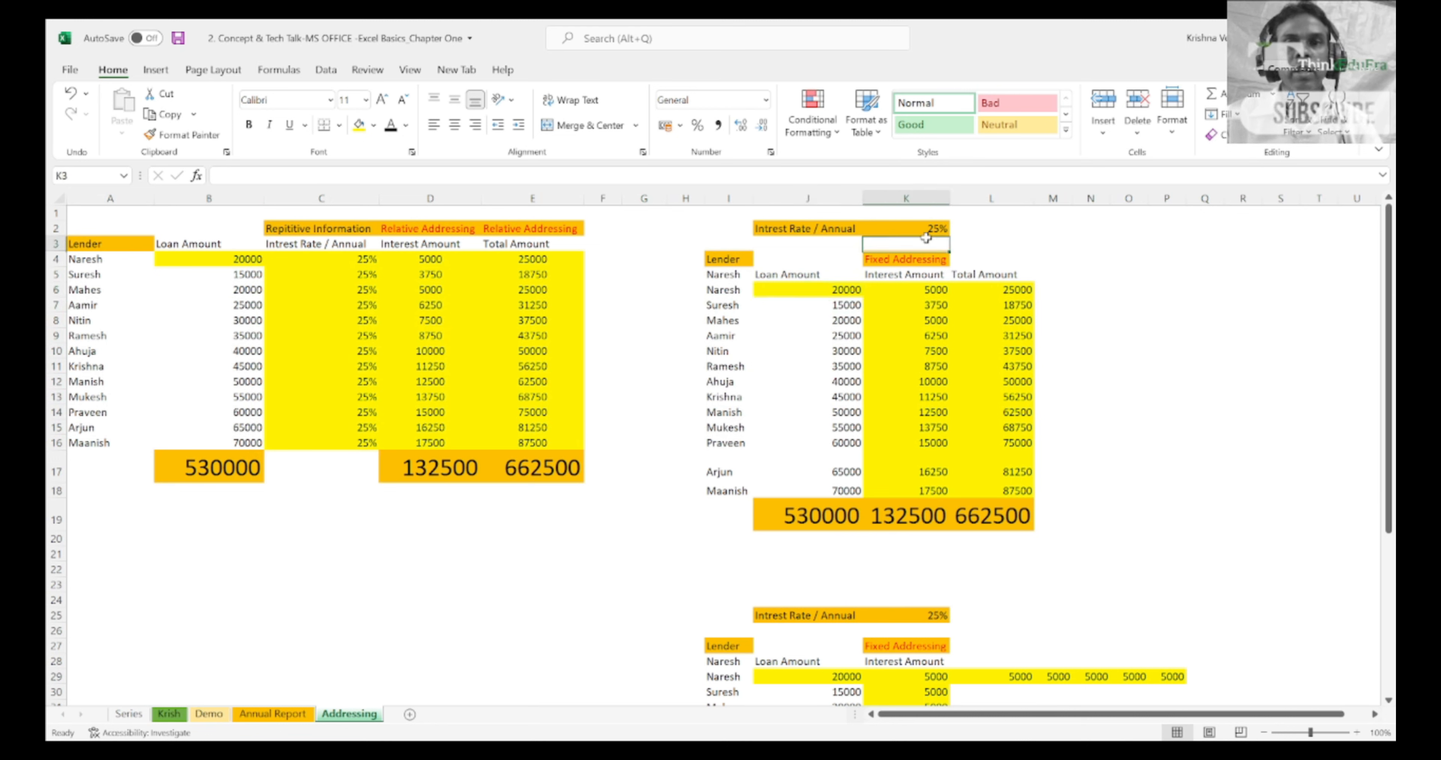
{"action": "left_click", "coordinate": [856, 286]}
{"action": "key", "text": "Right"}
{"action": "key", "text": "F2"}
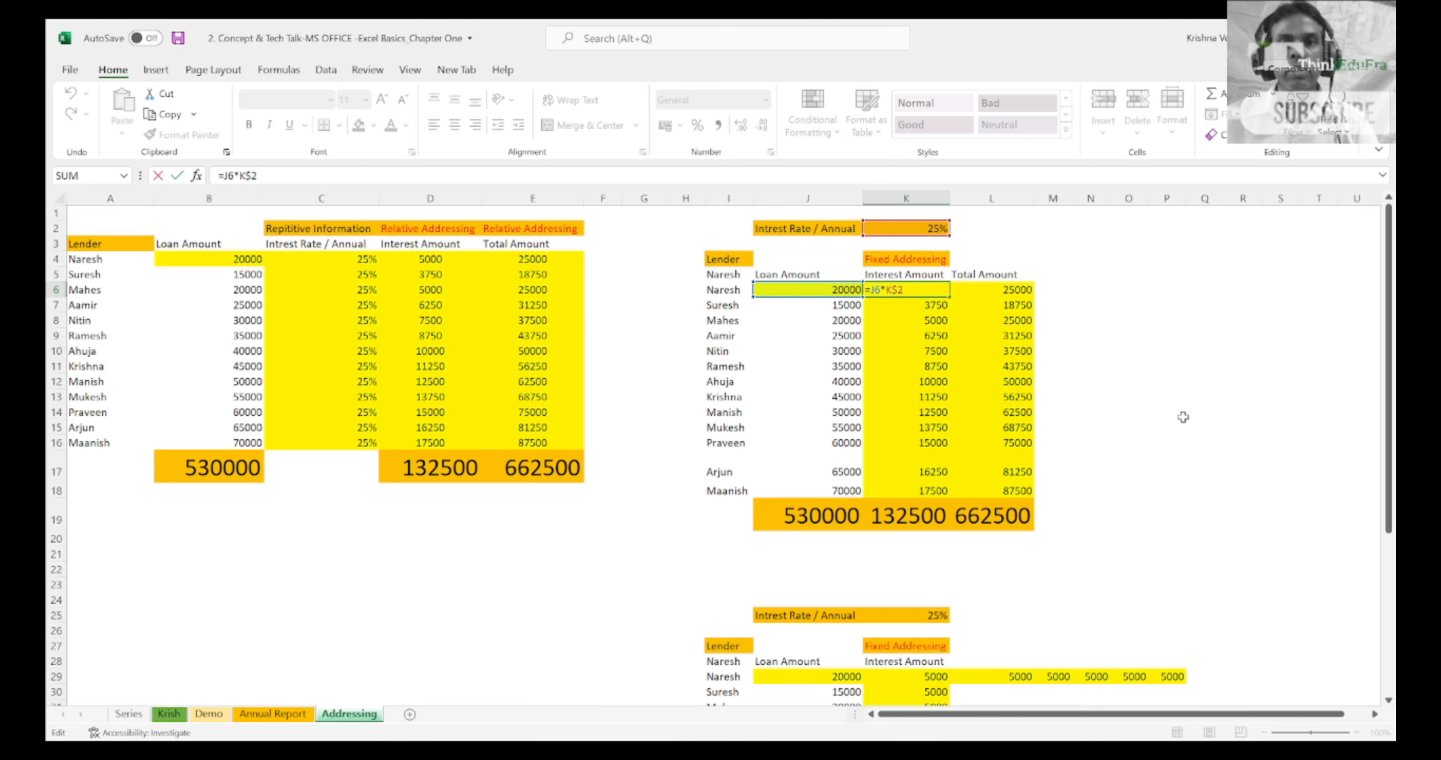
{"action": "key", "text": "Return"}
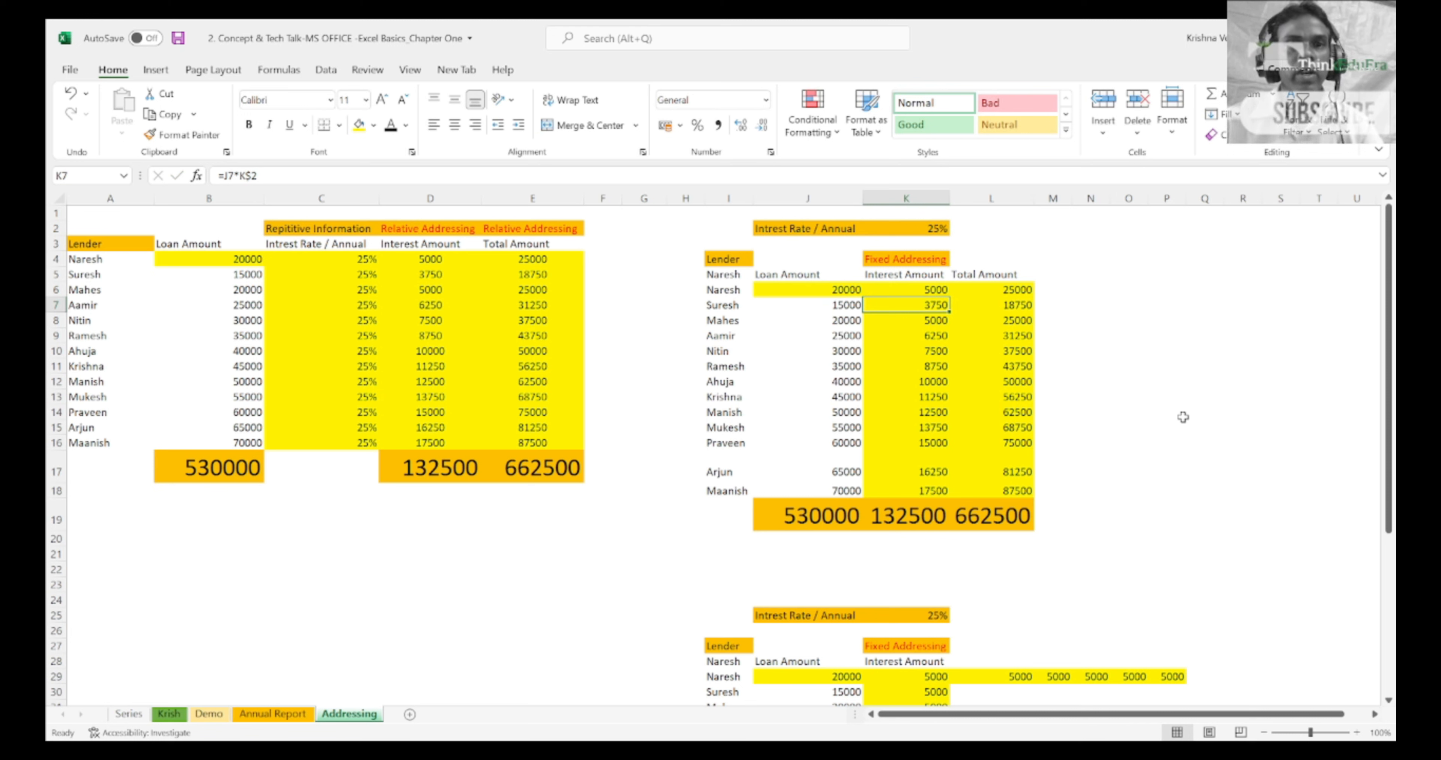
Step: Change the heading in K4 above the Interest Amount column to "Mixed Address"
{"action": "key", "text": "Up"}
{"action": "key", "text": "Up"}
{"action": "key", "text": "Up"}
{"action": "type", "text": "Mi"}
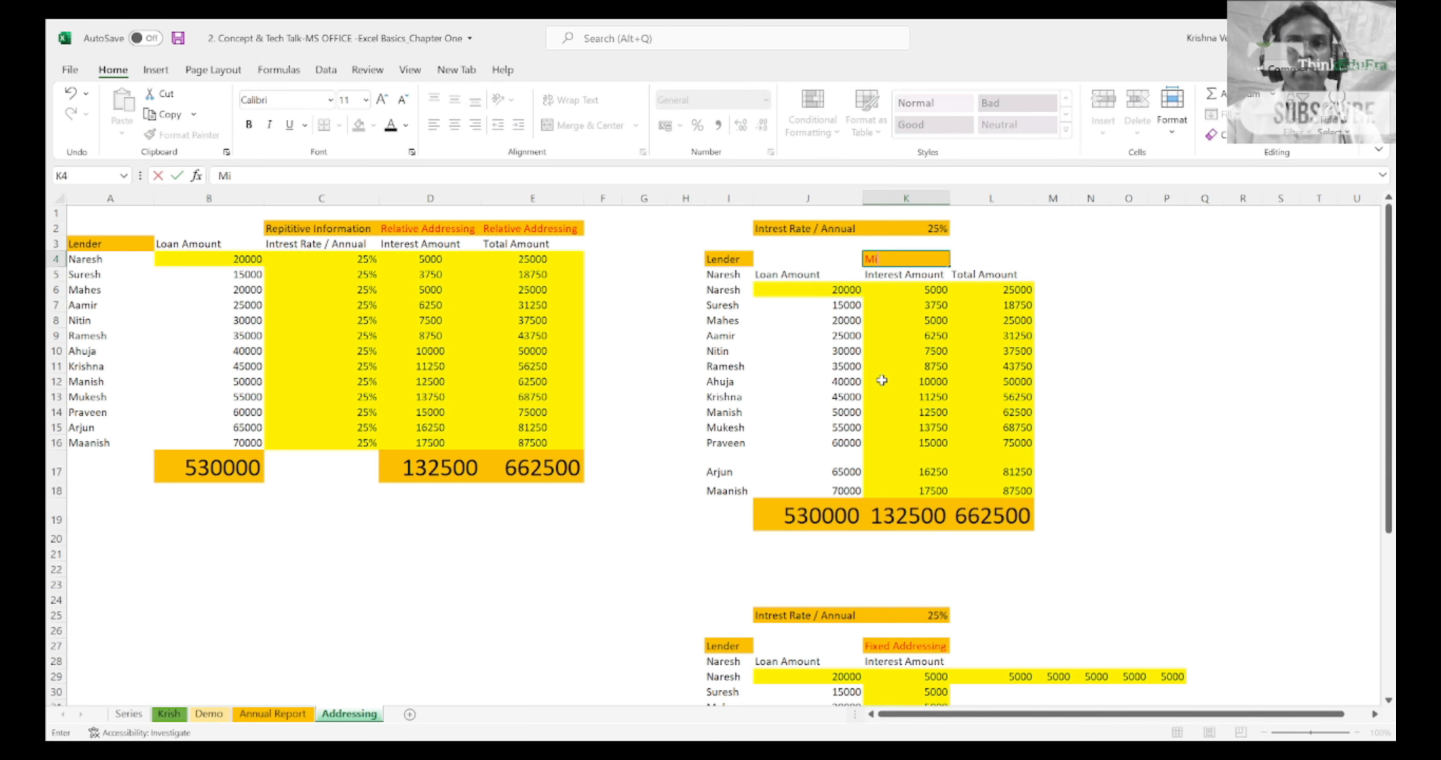
{"action": "type", "text": "xed"}
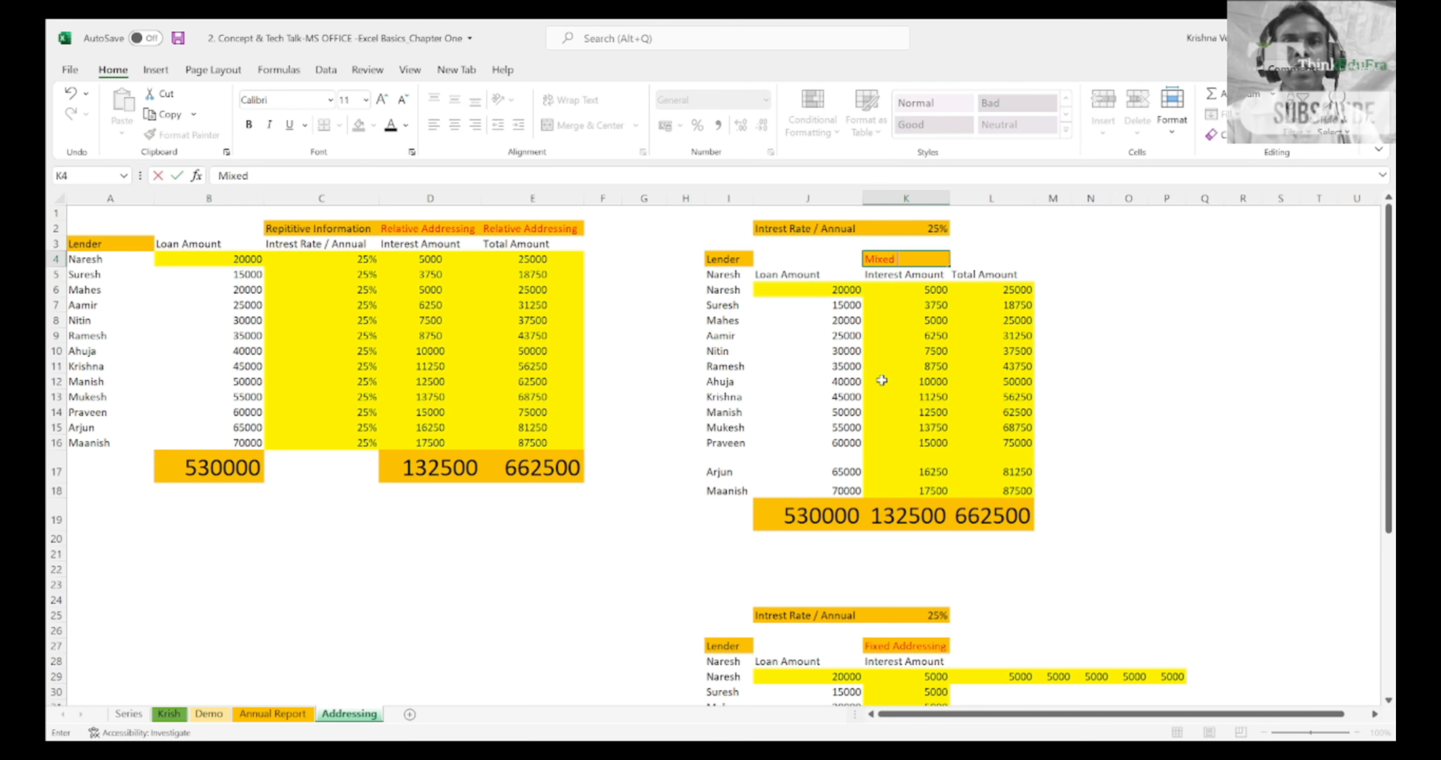
{"action": "type", "text": " Address"}
{"action": "key", "text": "Return"}
{"action": "key", "text": "Down"}
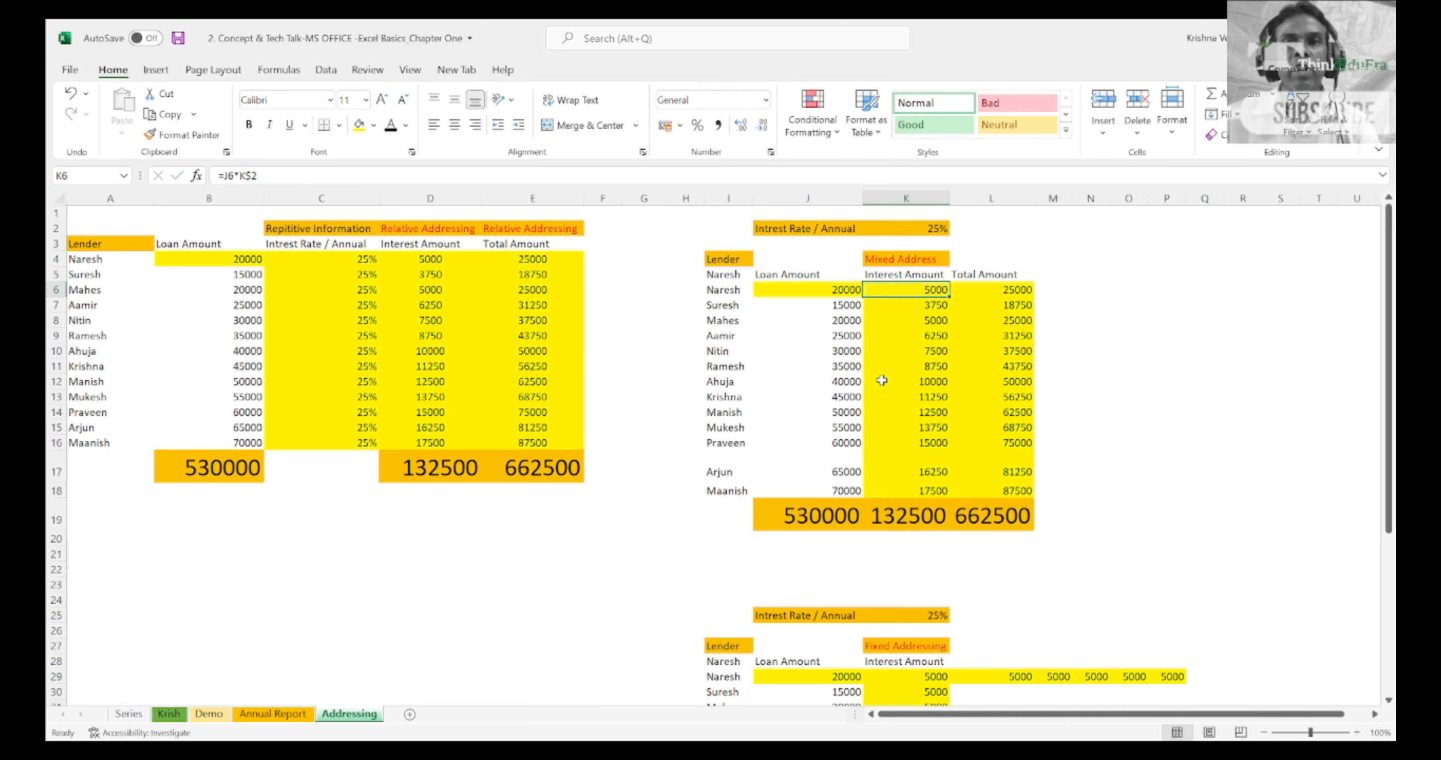
Step: Examine the row-locked formula in K6 and compare it with the interest formulas directly below in column K
{"action": "key", "text": "F2"}
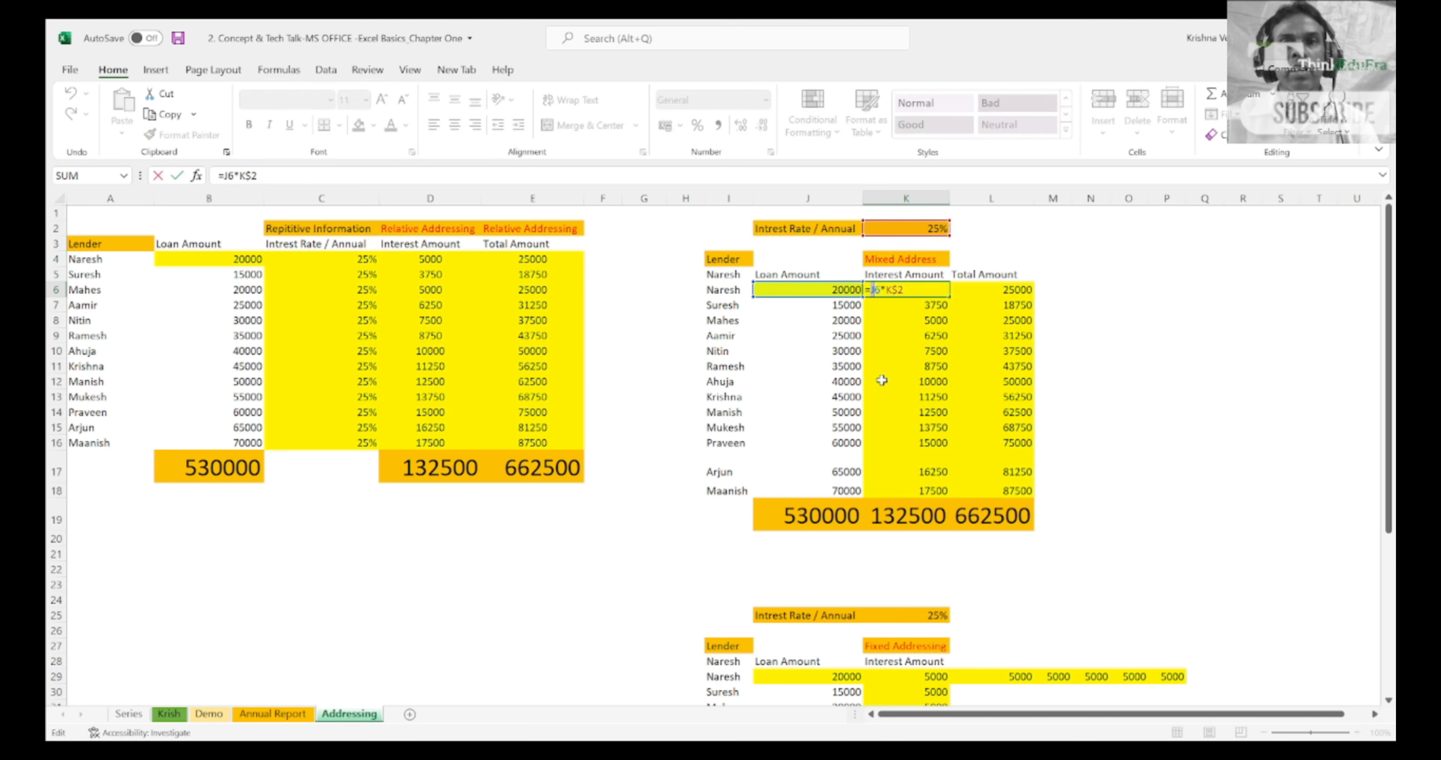
{"action": "key", "text": "Escape"}
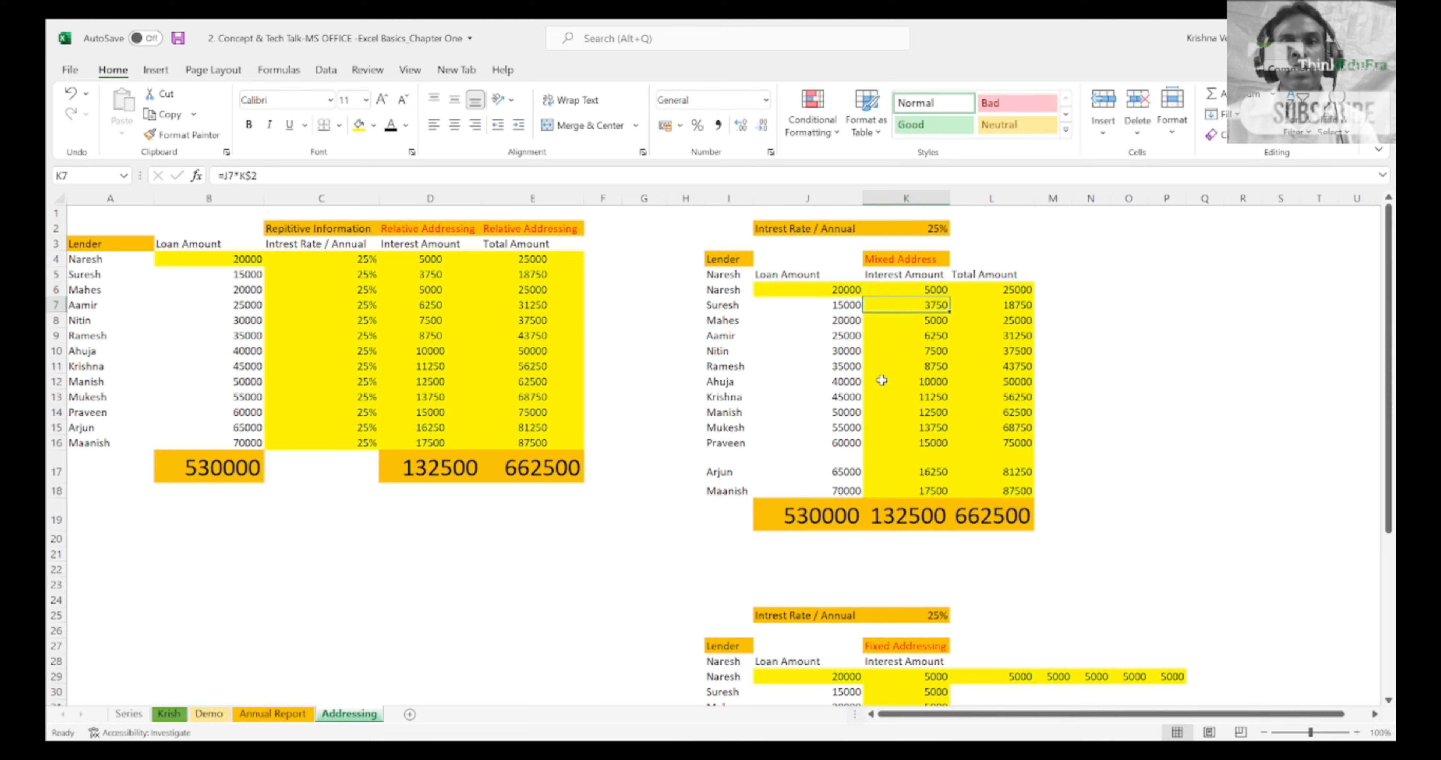
{"action": "key", "text": "Down"}
{"action": "key", "text": "Down"}
{"action": "key", "text": "Down"}
{"action": "key", "text": "Down"}
{"action": "key", "text": "Down"}
{"action": "key", "text": "Down"}
{"action": "key", "text": "Down"}
{"action": "key", "text": "Down"}
{"action": "key", "text": "Down"}
{"action": "key", "text": "Down"}
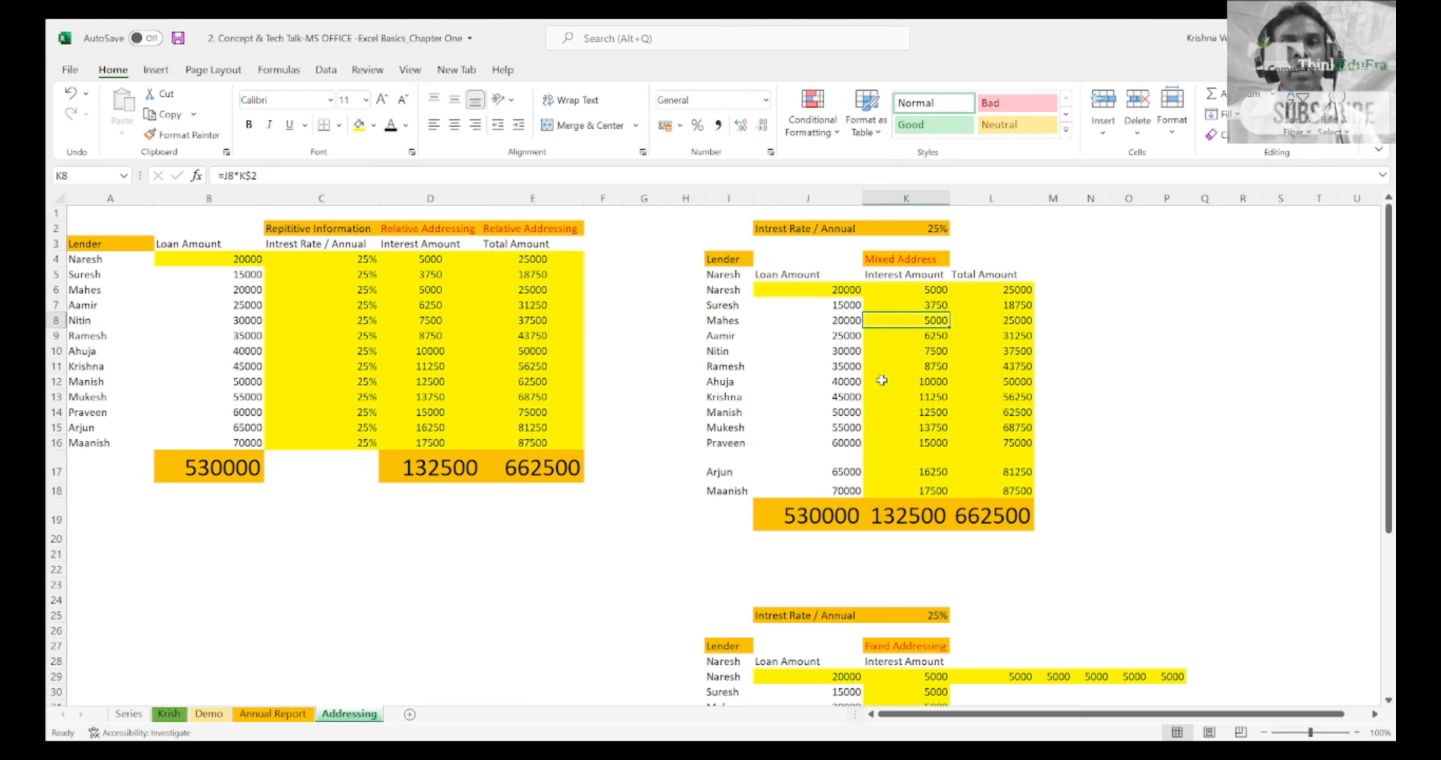
{"action": "key", "text": "Up"}
{"action": "key", "text": "Up"}
{"action": "key", "text": "Up"}
{"action": "key", "text": "Up"}
{"action": "key", "text": "Up"}
{"action": "key", "text": "Up"}
{"action": "key", "text": "Up"}
{"action": "key", "text": "Up"}
{"action": "key", "text": "Up"}
{"action": "key", "text": "Up"}
{"action": "key", "text": "Up"}
{"action": "key", "text": "Up"}
{"action": "key", "text": "Up"}
Step: Review the fully locked formulas in L29 and K30 of the Fixed Addressing table, checking which cells they reference
{"action": "key", "text": "Down"}
{"action": "key", "text": "Down"}
{"action": "key", "text": "Down"}
{"action": "key", "text": "Down"}
{"action": "key", "text": "Down"}
{"action": "key", "text": "Down"}
{"action": "key", "text": "Down"}
{"action": "key", "text": "Down"}
{"action": "key", "text": "Down"}
{"action": "key", "text": "Down"}
{"action": "key", "text": "Down"}
{"action": "key", "text": "Down"}
{"action": "key", "text": "Down"}
{"action": "key", "text": "Down"}
{"action": "key", "text": "Down"}
{"action": "key", "text": "Down"}
{"action": "key", "text": "Down"}
{"action": "key", "text": "Down"}
{"action": "key", "text": "Down"}
{"action": "key", "text": "Down"}
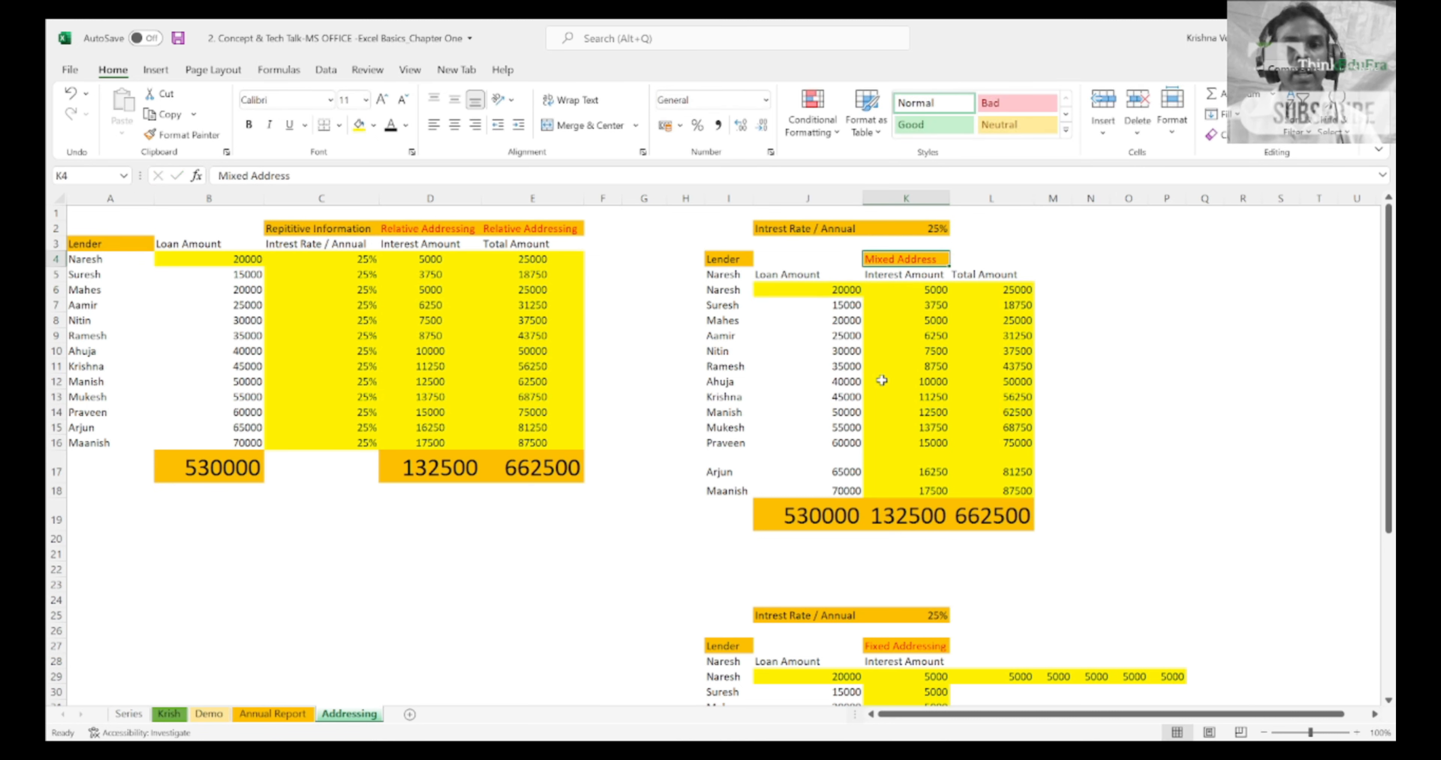
{"action": "key", "text": "Down"}
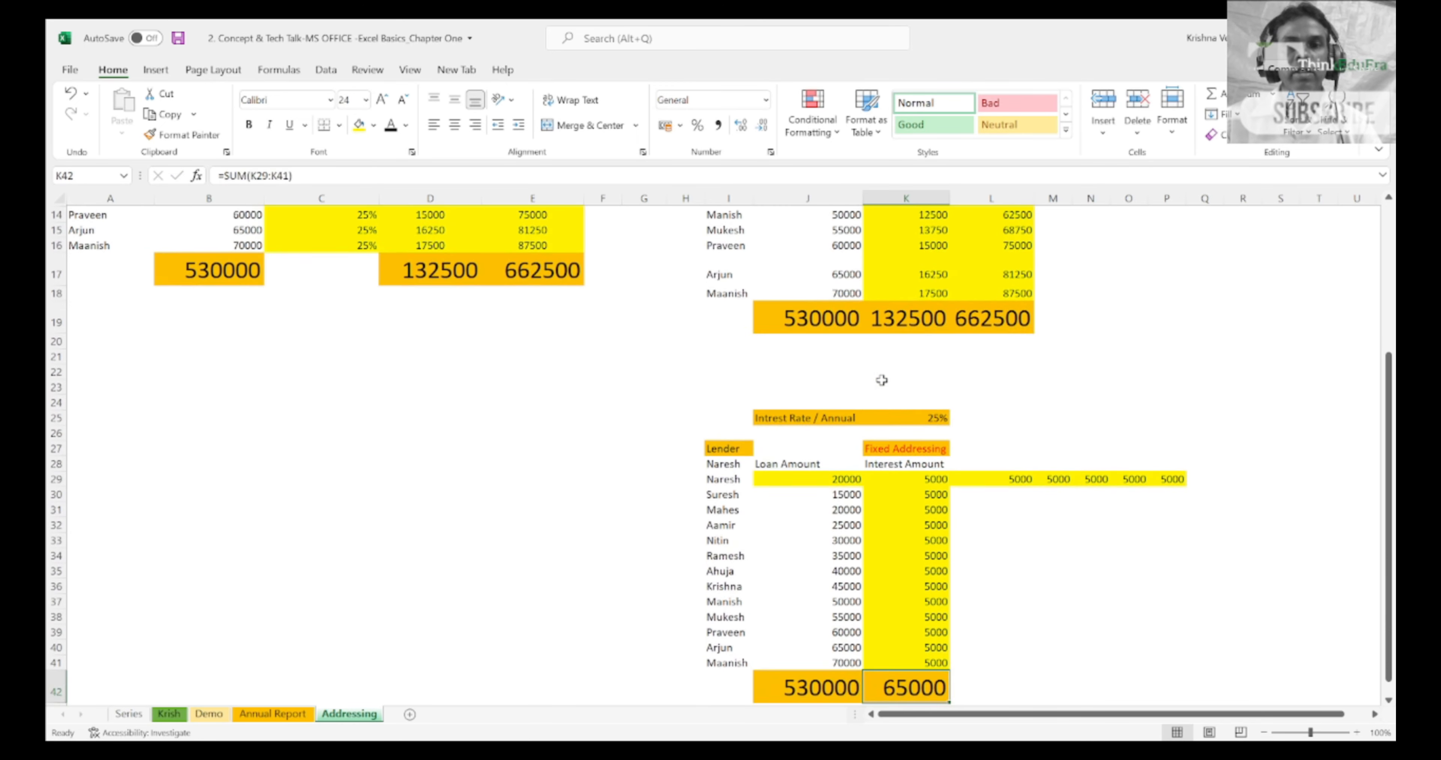
{"action": "key", "text": "Up"}
{"action": "key", "text": "Up"}
{"action": "key", "text": "Up"}
{"action": "key", "text": "Up"}
{"action": "key", "text": "Up"}
{"action": "key", "text": "Up"}
{"action": "key", "text": "Up"}
{"action": "key", "text": "Up"}
{"action": "key", "text": "Up"}
{"action": "key", "text": "Up"}
{"action": "key", "text": "Up"}
{"action": "key", "text": "Up"}
{"action": "key", "text": "Up"}
{"action": "key", "text": "Right"}
{"action": "key", "text": "Right"}
{"action": "key", "text": "Right"}
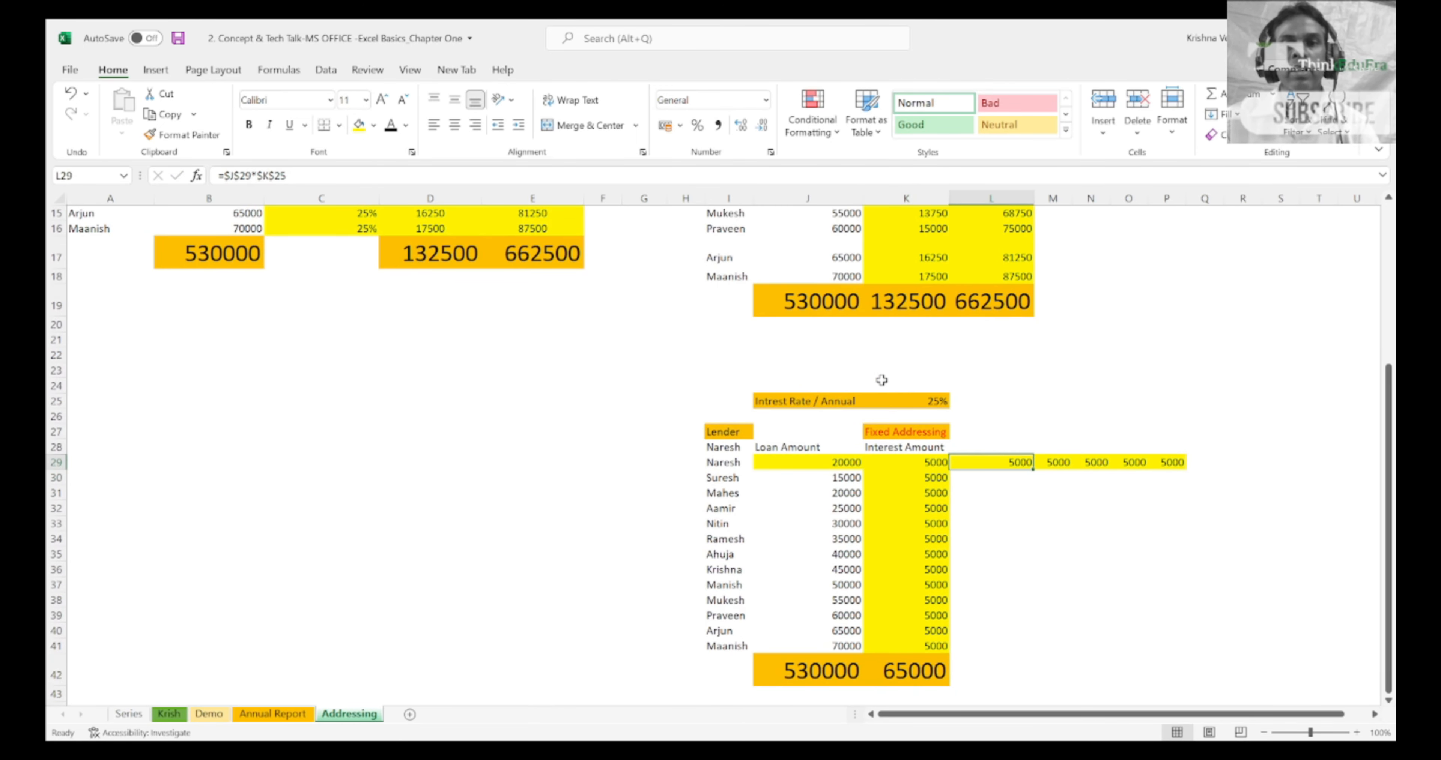
{"action": "key", "text": "Left"}
{"action": "key", "text": "Left"}
{"action": "key", "text": "Left"}
{"action": "key", "text": "Right"}
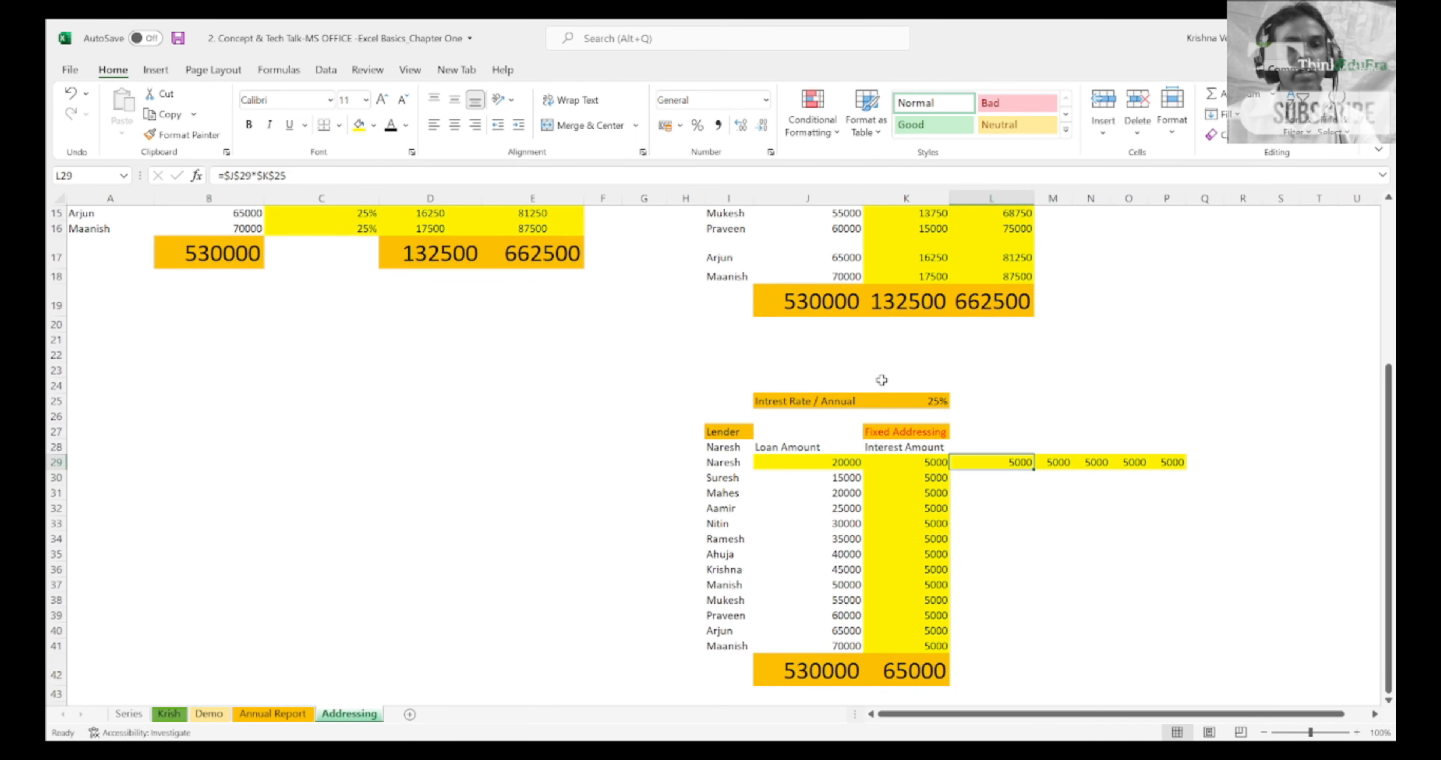
{"action": "key", "text": "F2"}
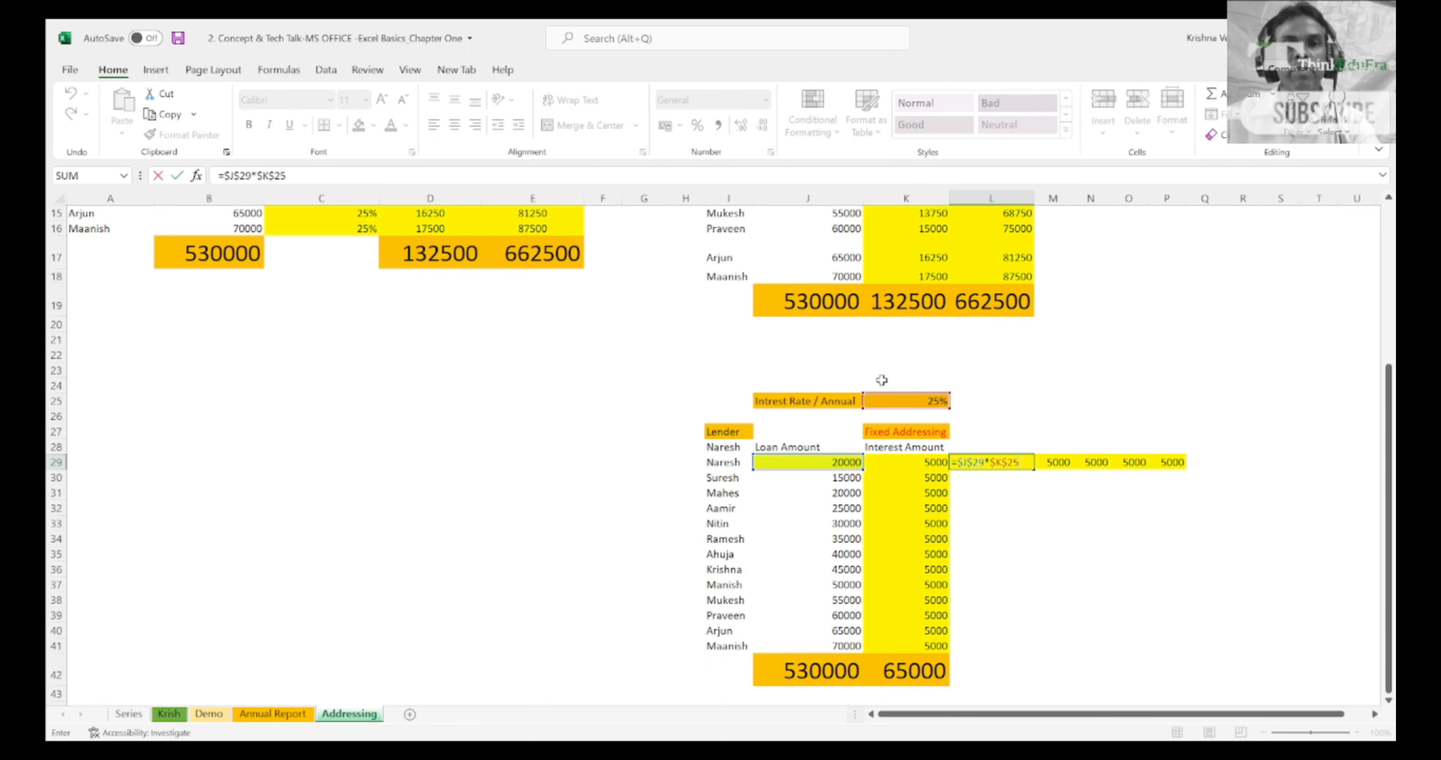
{"action": "key", "text": "Return"}
{"action": "key", "text": "Left"}
{"action": "key", "text": "F2"}
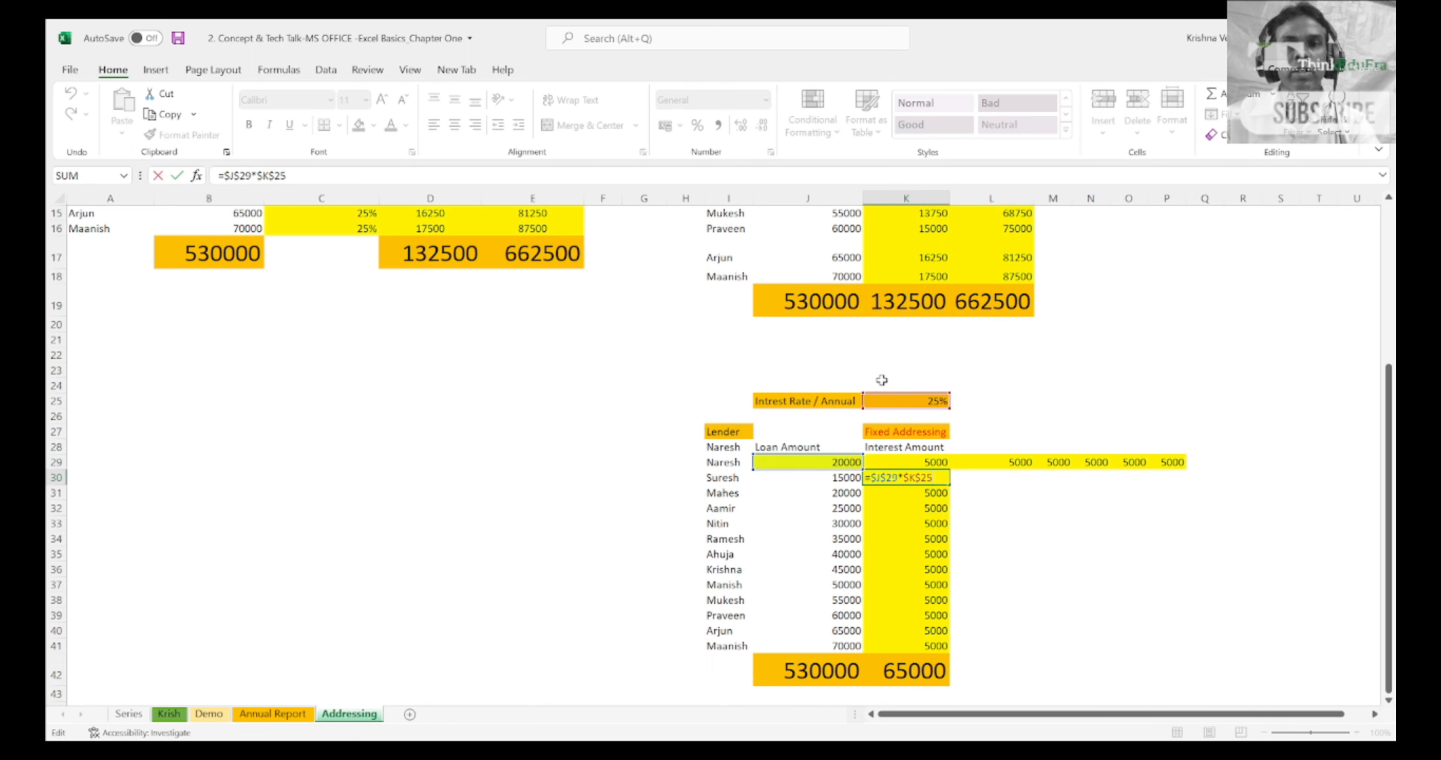
{"action": "key", "text": "Return"}
Step: Fill the fully locked K29 formula down column K through K41 again
{"action": "key", "text": "Up"}
{"action": "key", "text": "Up"}
{"action": "key", "text": "shift+Down"}
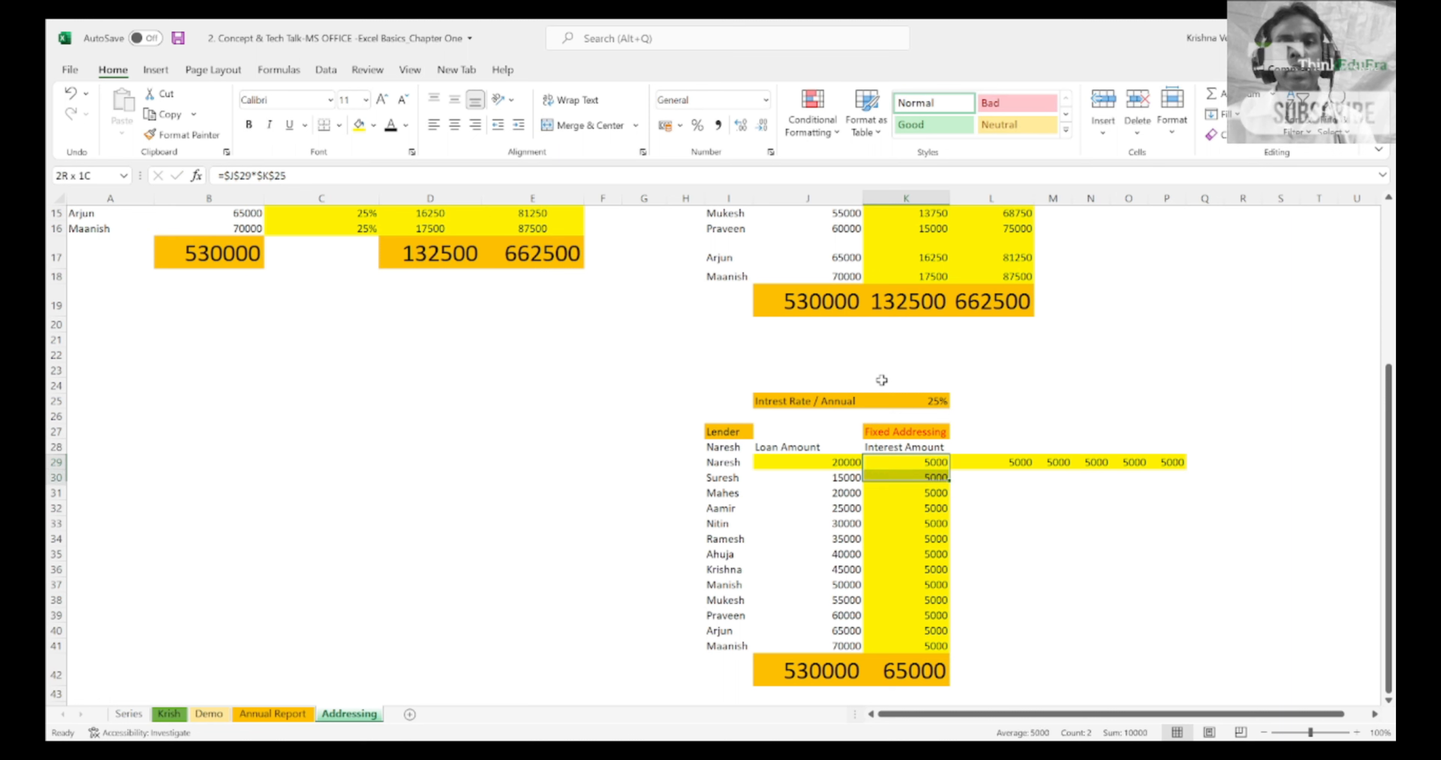
{"action": "key", "text": "Up"}
{"action": "key", "text": "Down"}
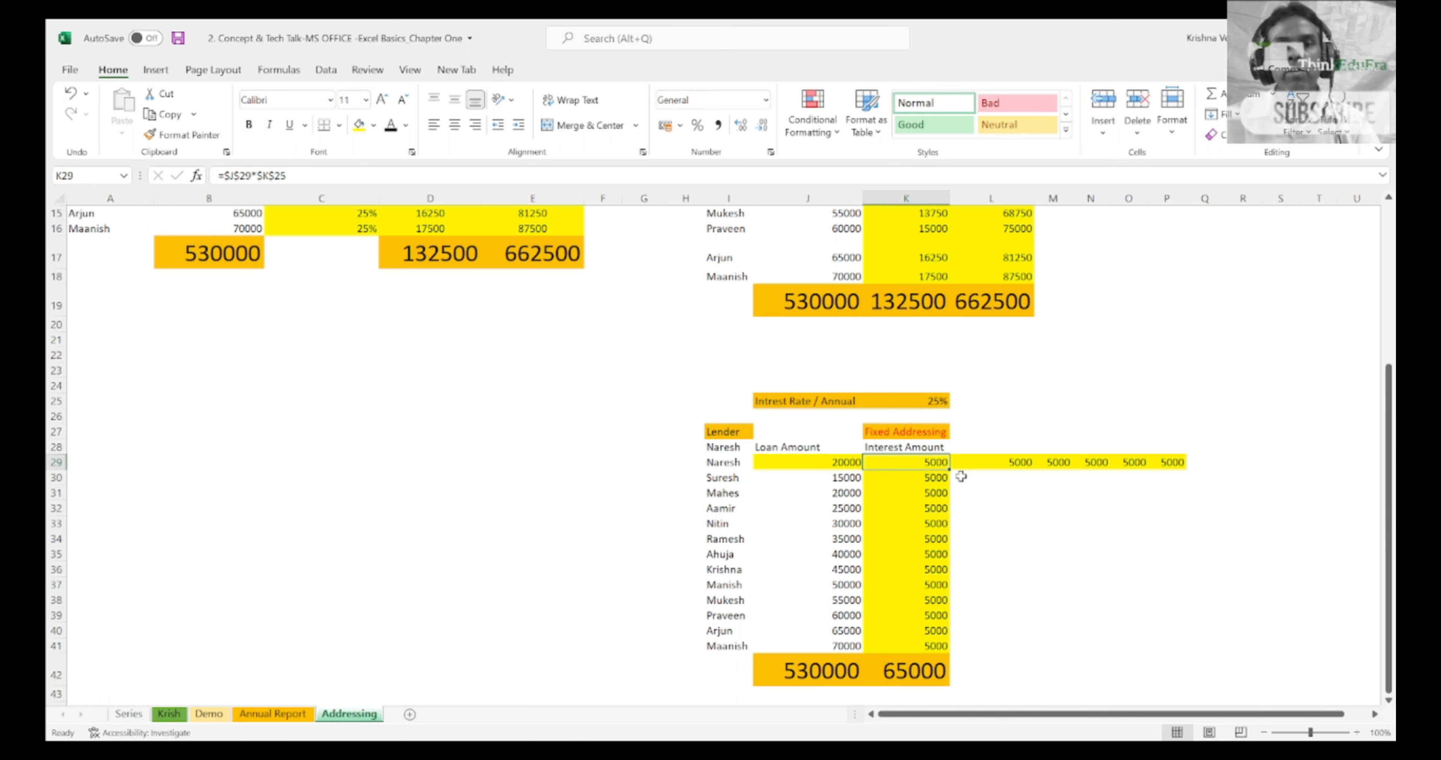
{"action": "left_click_drag", "start_coordinate": [951, 472], "coordinate": [946, 653]}
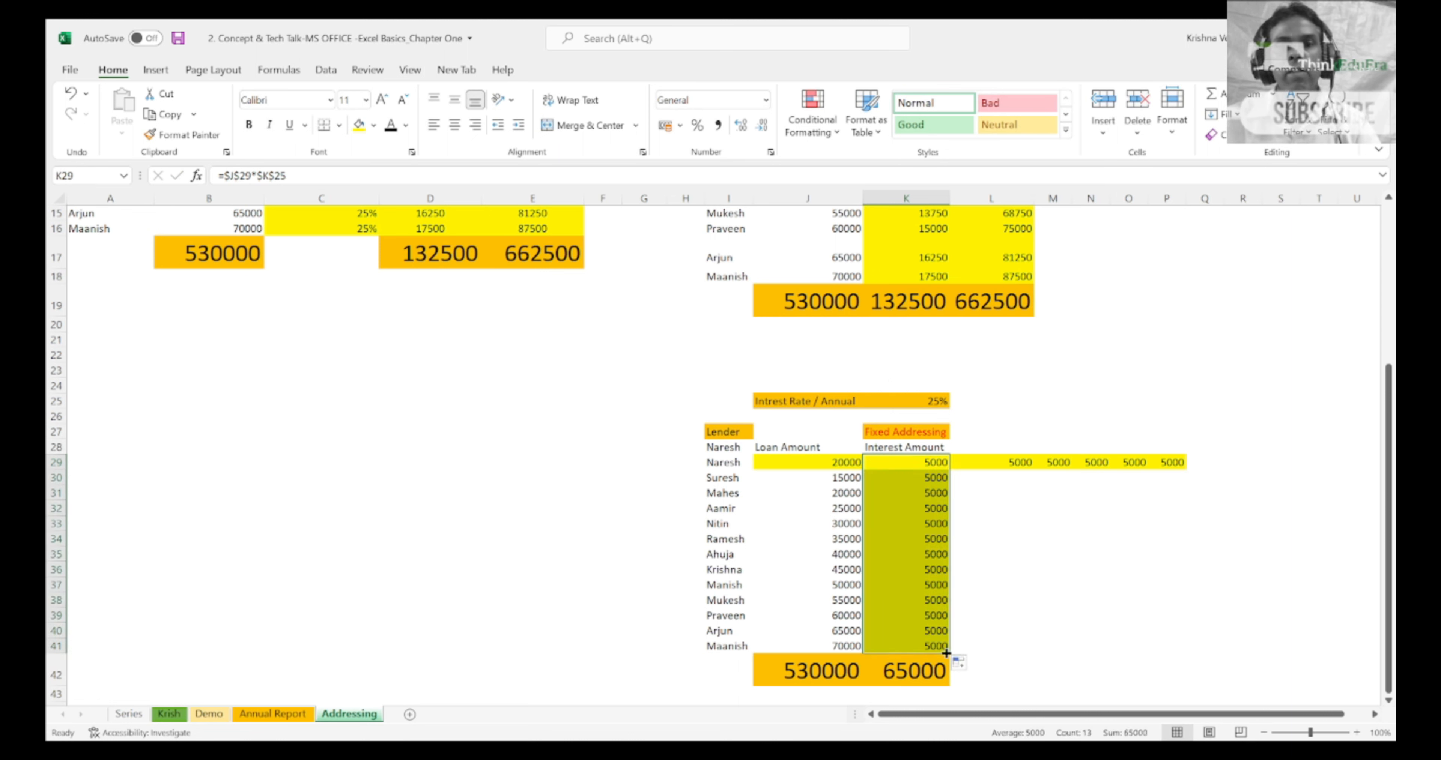
Step: Fill the K29 formula across row 29 through P29 again
{"action": "left_click", "coordinate": [904, 465]}
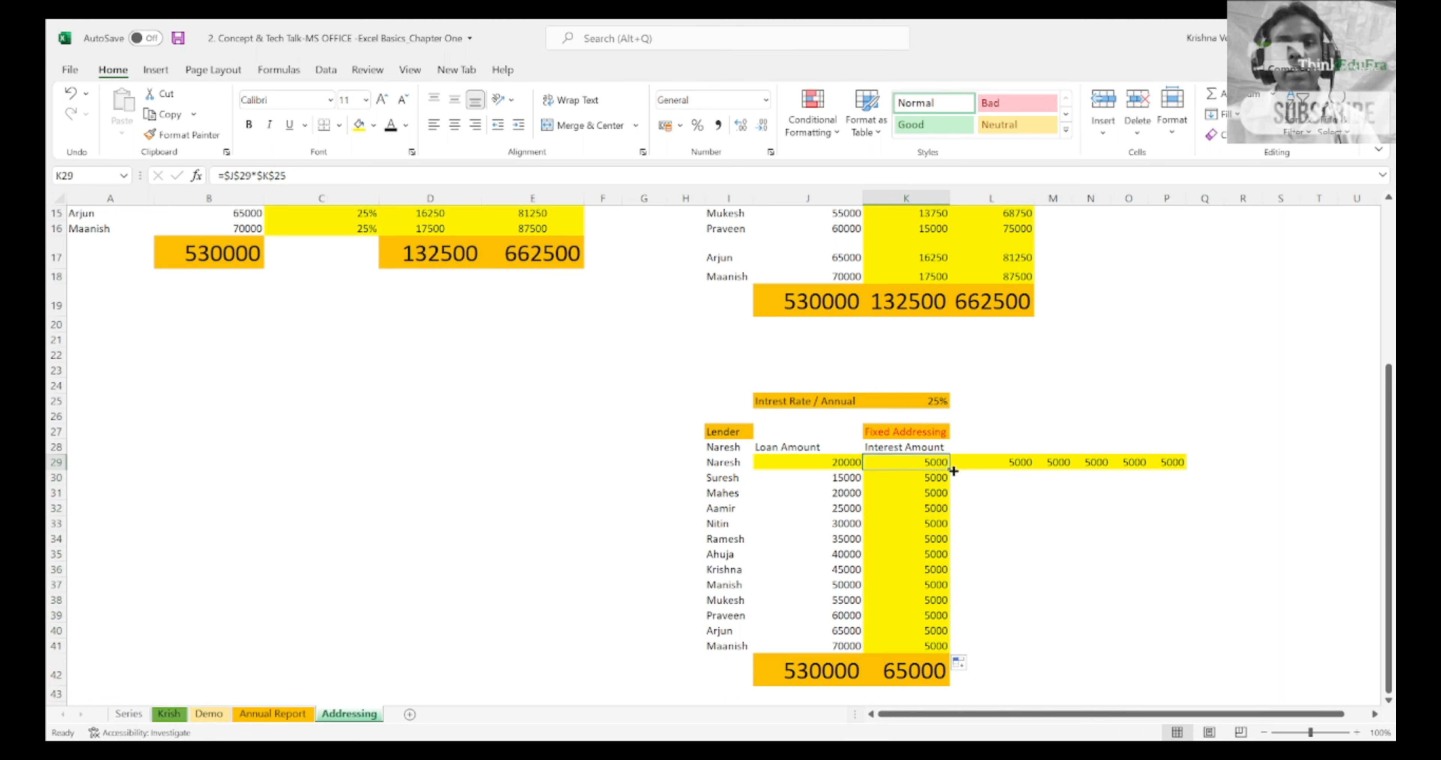
{"action": "left_click_drag", "start_coordinate": [952, 471], "coordinate": [1180, 492]}
{"action": "left_click", "coordinate": [893, 443]}
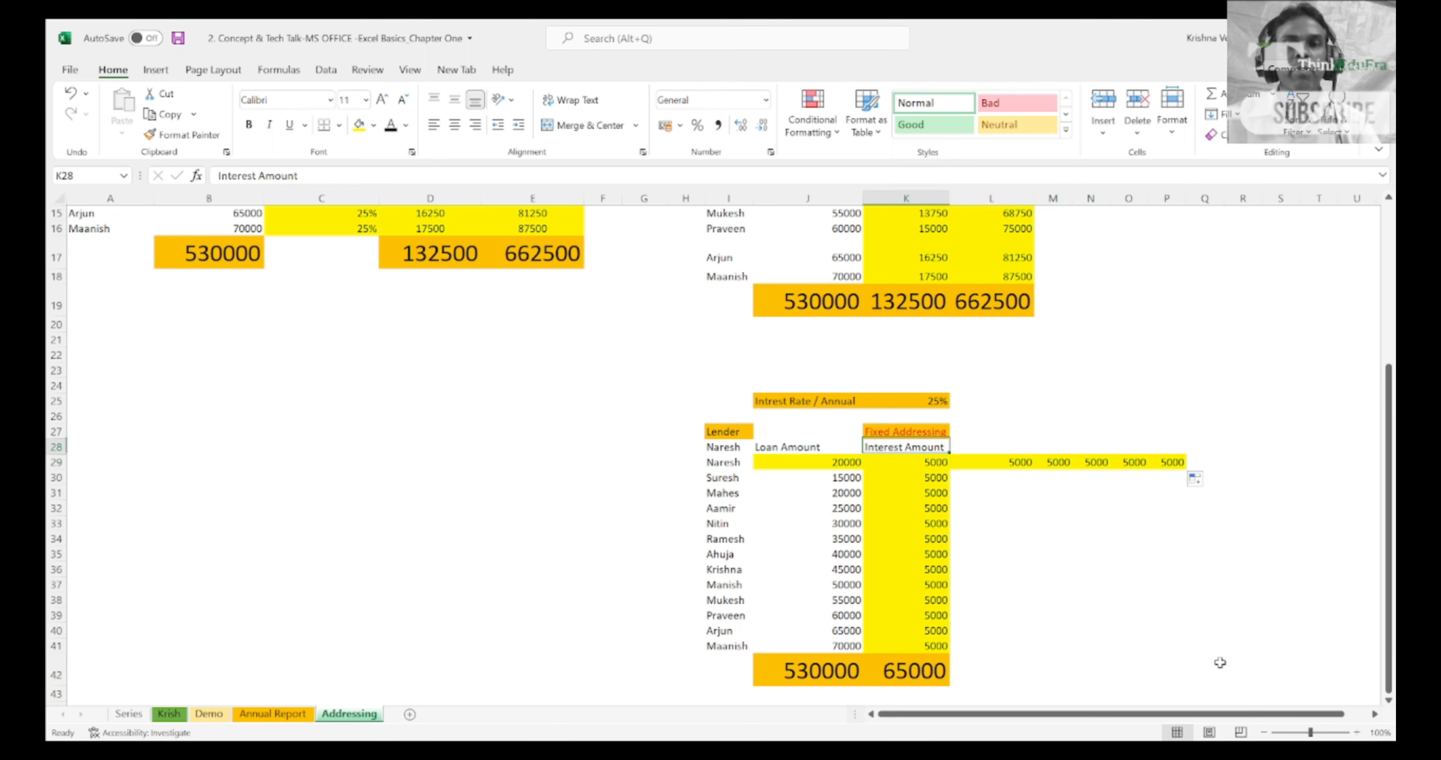
{"action": "key", "text": "Down"}
{"action": "key", "text": "Down"}
{"action": "key", "text": "Down"}
{"action": "key", "text": "Down"}
{"action": "key", "text": "Down"}
{"action": "key", "text": "Down"}
{"action": "key", "text": "Down"}
{"action": "key", "text": "Down"}
{"action": "key", "text": "Down"}
{"action": "key", "text": "Down"}
{"action": "key", "text": "Down"}
{"action": "key", "text": "Down"}
{"action": "key", "text": "Down"}
{"action": "key", "text": "Down"}
{"action": "key", "text": "Down"}
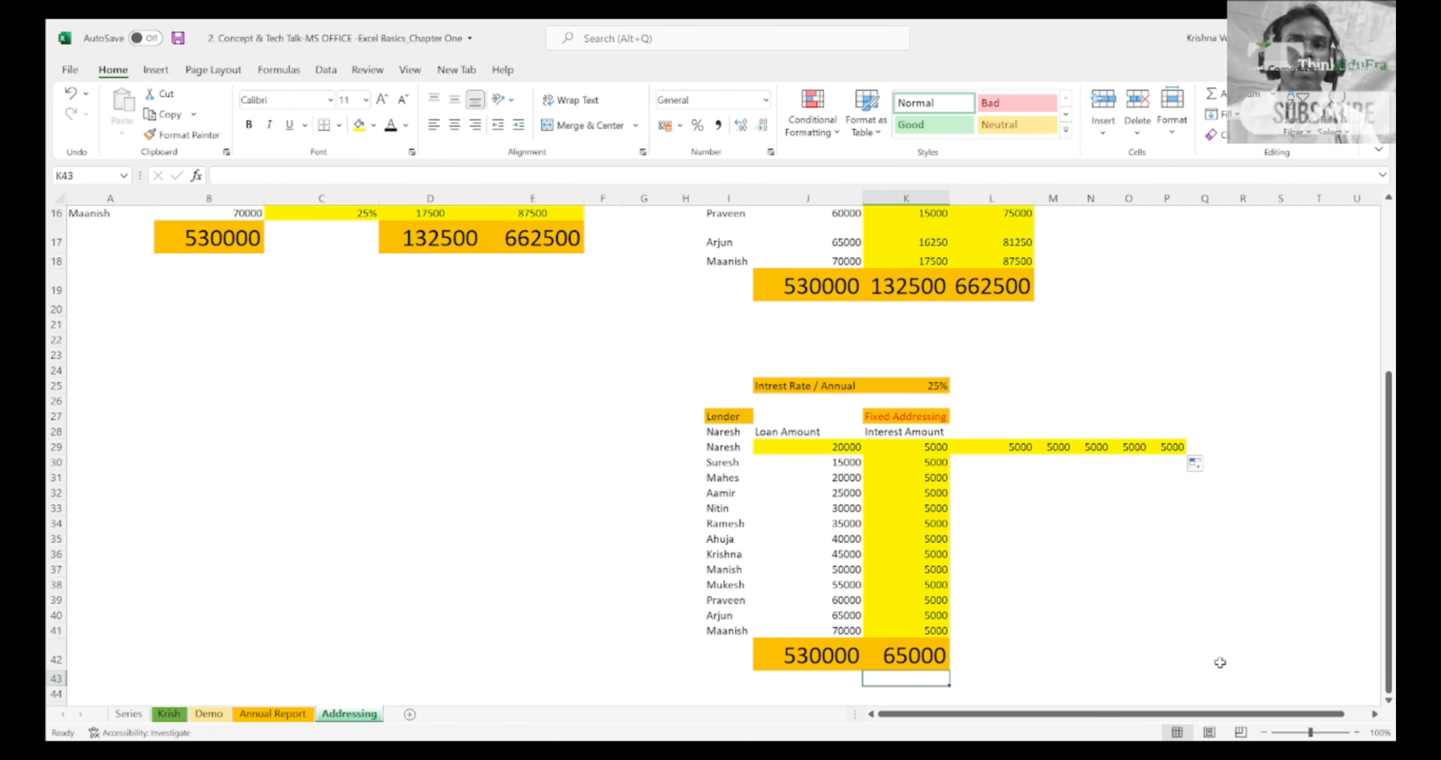
{"action": "key", "text": "Up"}
{"action": "key", "text": "Up"}
{"action": "key", "text": "Up"}
{"action": "key", "text": "Up"}
{"action": "key", "text": "Up"}
{"action": "key", "text": "Up"}
{"action": "key", "text": "Up"}
{"action": "key", "text": "Up"}
{"action": "key", "text": "Up"}
{"action": "key", "text": "Up"}
{"action": "key", "text": "Up"}
{"action": "key", "text": "Up"}
{"action": "key", "text": "Up"}
{"action": "key", "text": "Up"}
{"action": "key", "text": "Up"}
{"action": "key", "text": "Up"}
{"action": "key", "text": "Up"}
{"action": "key", "text": "Up"}
{"action": "key", "text": "Up"}
{"action": "key", "text": "Up"}
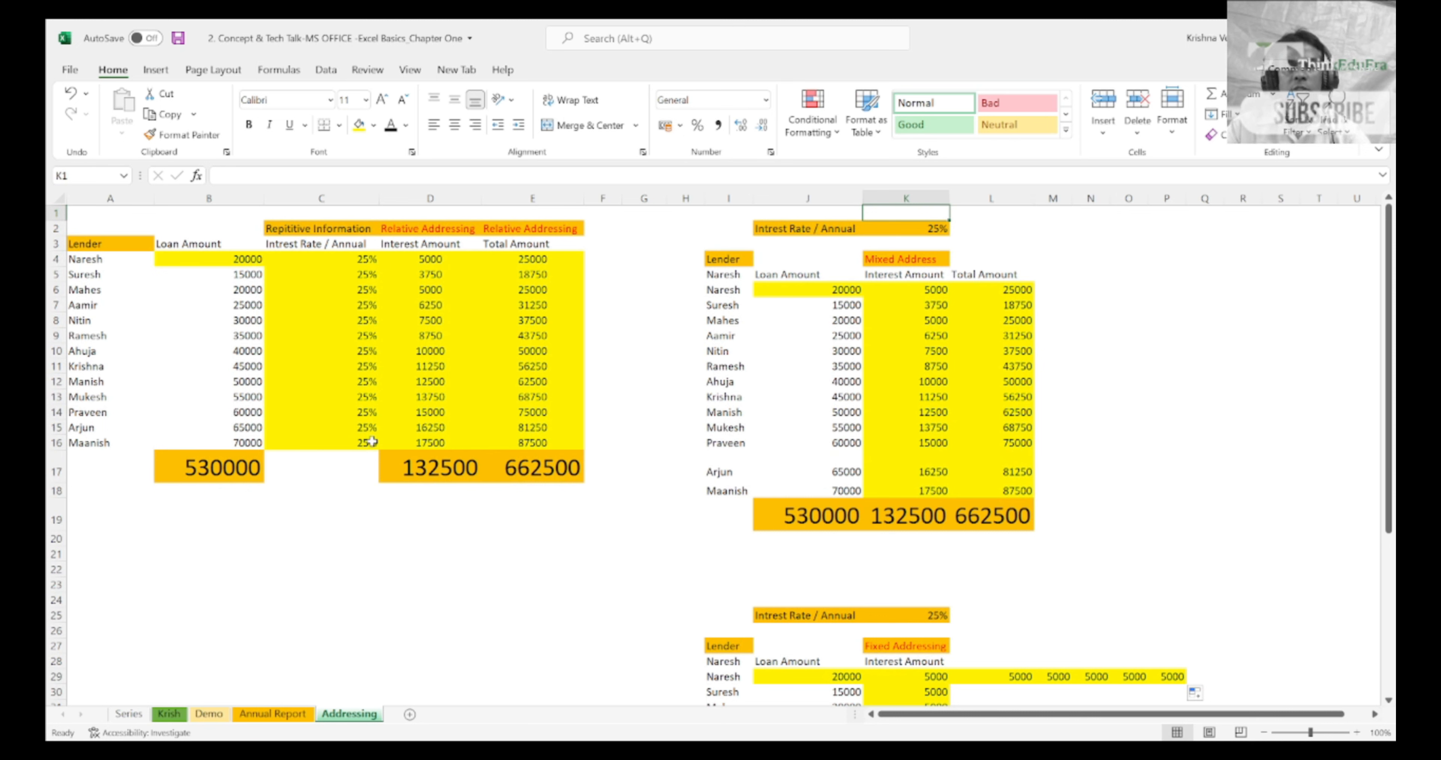
Step: Review the filled interest cells across row 29 of the Fixed Addressing table and check the fully locked formula in K29
{"action": "left_click", "coordinate": [928, 659]}
{"action": "key", "text": "Right"}
{"action": "key", "text": "Right"}
{"action": "key", "text": "Right"}
{"action": "key", "text": "Right"}
{"action": "key", "text": "Right"}
{"action": "key", "text": "Right"}
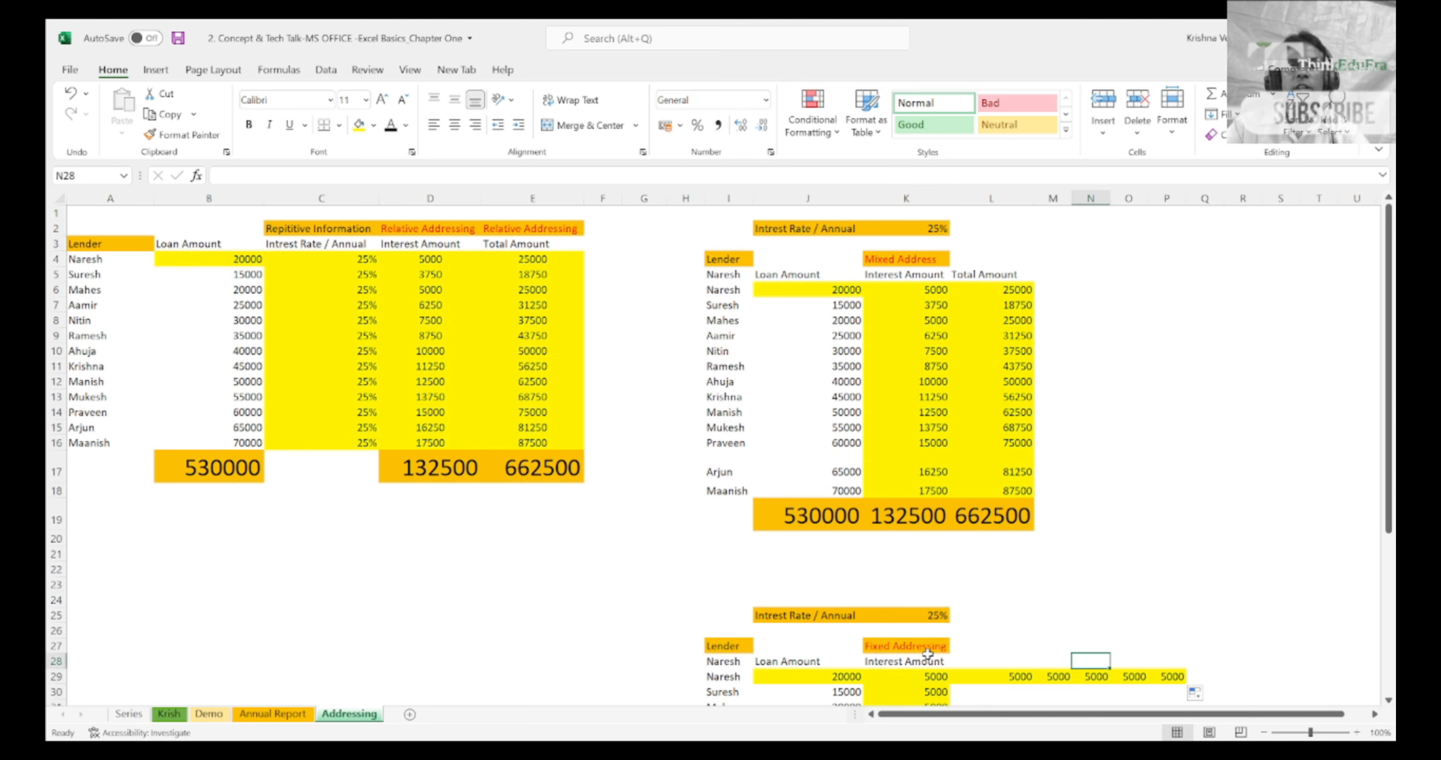
{"action": "key", "text": "Down"}
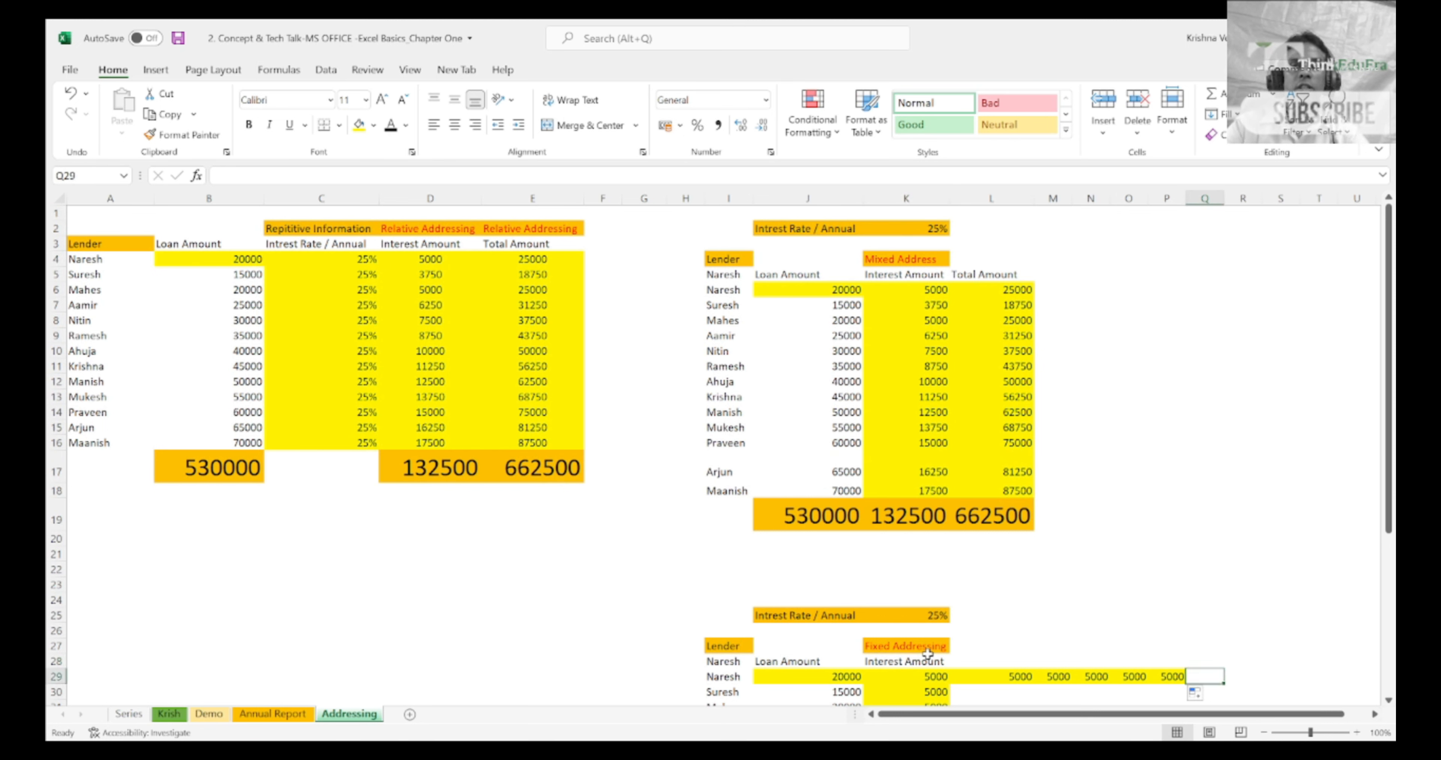
{"action": "key", "text": "Left"}
{"action": "key", "text": "Left"}
{"action": "key", "text": "Left"}
{"action": "key", "text": "Left"}
{"action": "key", "text": "Left"}
{"action": "key", "text": "Left"}
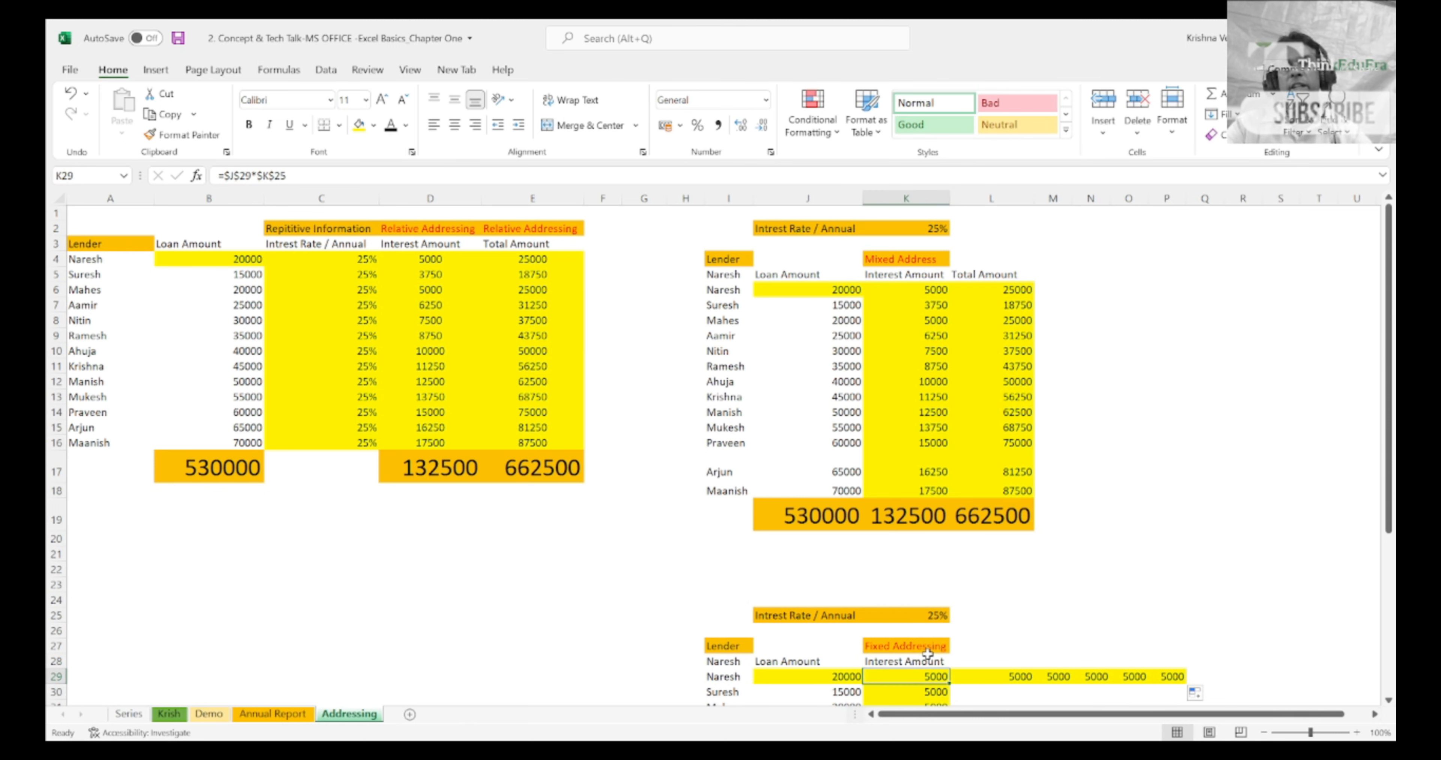
Step: Look over column K from the Fixed Addressing table up through the row-locked interest formulas of the Mixed Address table
{"action": "key", "text": "Up"}
{"action": "key", "text": "Up"}
{"action": "key", "text": "Up"}
{"action": "key", "text": "Up"}
{"action": "key", "text": "Up"}
{"action": "key", "text": "Up"}
{"action": "key", "text": "Up"}
{"action": "key", "text": "Up"}
{"action": "key", "text": "Up"}
{"action": "key", "text": "Up"}
{"action": "key", "text": "Up"}
{"action": "key", "text": "Up"}
{"action": "key", "text": "Up"}
{"action": "key", "text": "Up"}
{"action": "key", "text": "Up"}
{"action": "key", "text": "Up"}
{"action": "key", "text": "Up"}
{"action": "key", "text": "Up"}
{"action": "key", "text": "Up"}
{"action": "key", "text": "Up"}
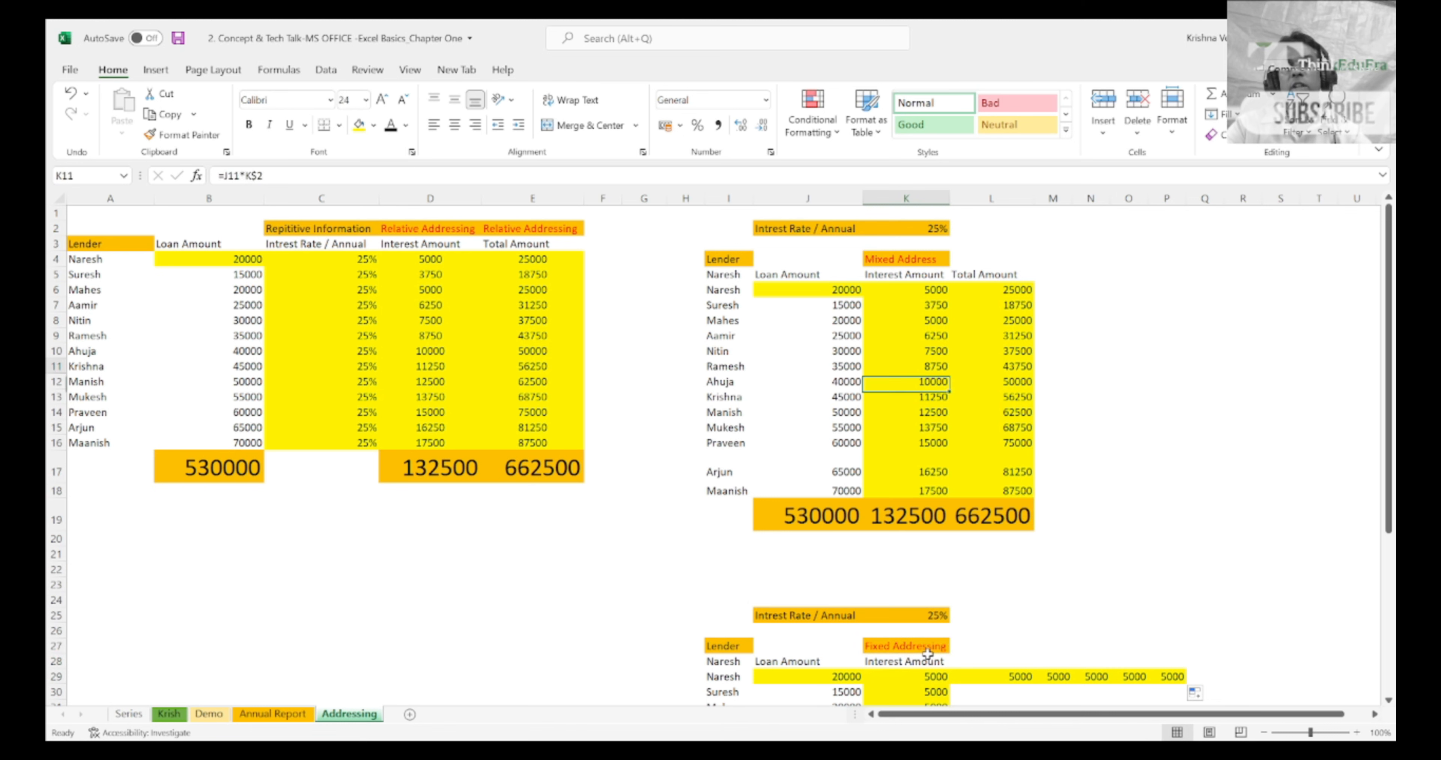
{"action": "key", "text": "Down"}
{"action": "key", "text": "Down"}
{"action": "key", "text": "Down"}
{"action": "key", "text": "Down"}
{"action": "key", "text": "Down"}
{"action": "key", "text": "Down"}
{"action": "key", "text": "Down"}
{"action": "key", "text": "Down"}
{"action": "key", "text": "Down"}
{"action": "key", "text": "Down"}
{"action": "key", "text": "Down"}
{"action": "key", "text": "Down"}
{"action": "key", "text": "Down"}
{"action": "key", "text": "Down"}
{"action": "key", "text": "Down"}
{"action": "key", "text": "Down"}
{"action": "key", "text": "Down"}
{"action": "key", "text": "Down"}
{"action": "key", "text": "Down"}
{"action": "key", "text": "Down"}
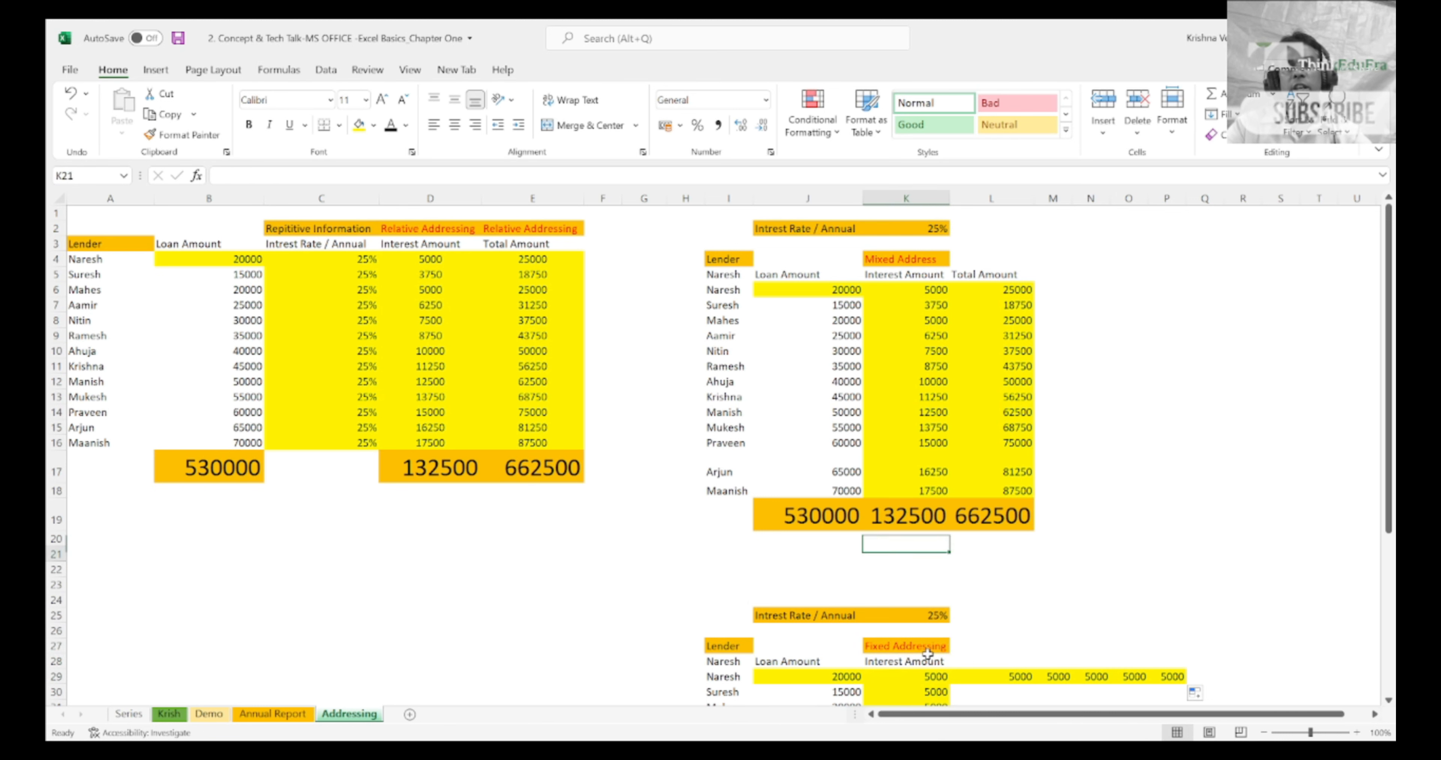
{"action": "key", "text": "Up"}
{"action": "key", "text": "Up"}
{"action": "key", "text": "Up"}
{"action": "key", "text": "Up"}
{"action": "key", "text": "Up"}
{"action": "key", "text": "Up"}
{"action": "key", "text": "Up"}
{"action": "key", "text": "Up"}
{"action": "key", "text": "Up"}
{"action": "key", "text": "Up"}
{"action": "key", "text": "Up"}
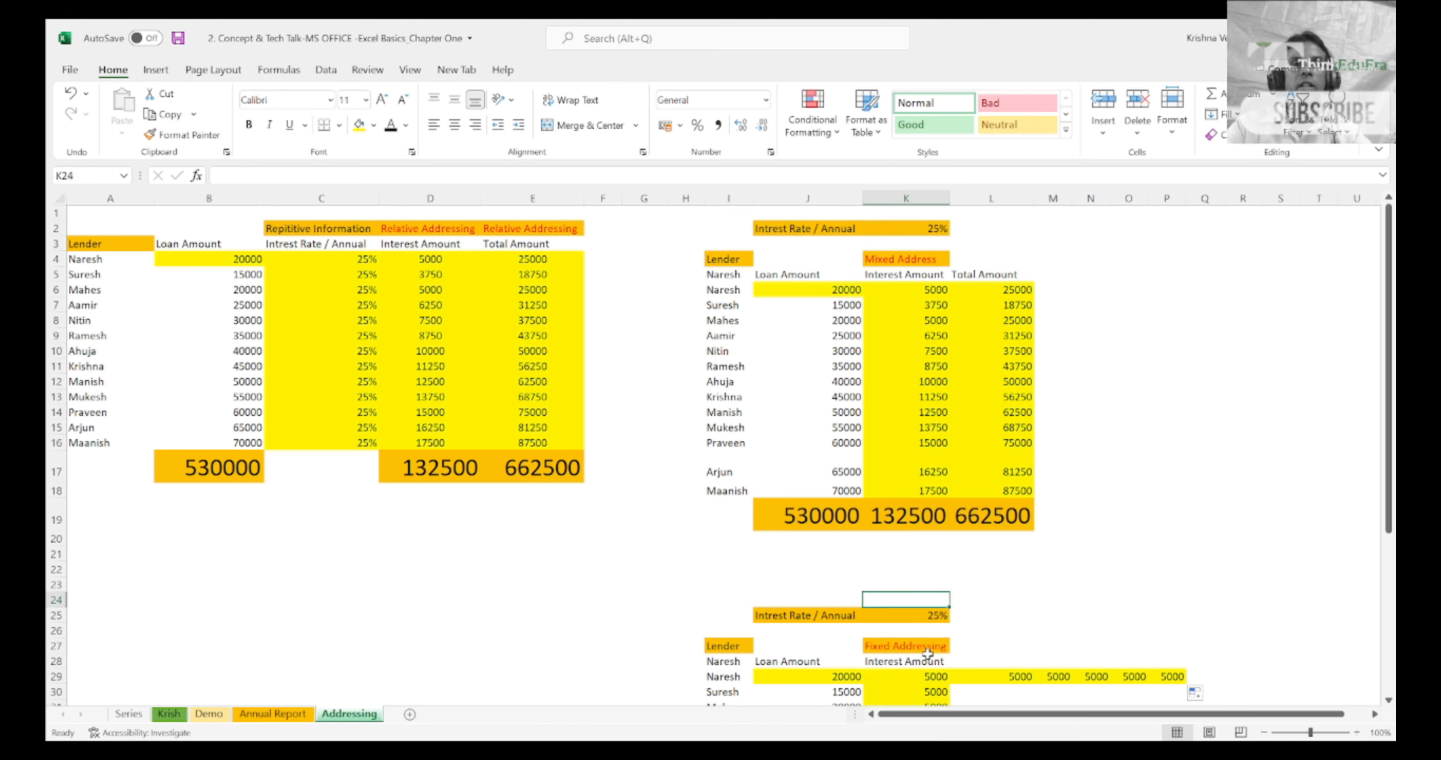
{"action": "key", "text": "Up"}
{"action": "key", "text": "Up"}
{"action": "key", "text": "Up"}
{"action": "key", "text": "Up"}
{"action": "key", "text": "Up"}
{"action": "key", "text": "Up"}
{"action": "key", "text": "Up"}
{"action": "key", "text": "Up"}
{"action": "key", "text": "Up"}
{"action": "key", "text": "Up"}
{"action": "key", "text": "Up"}
{"action": "key", "text": "Up"}
{"action": "key", "text": "Up"}
{"action": "key", "text": "Up"}
{"action": "key", "text": "Up"}
{"action": "key", "text": "Up"}
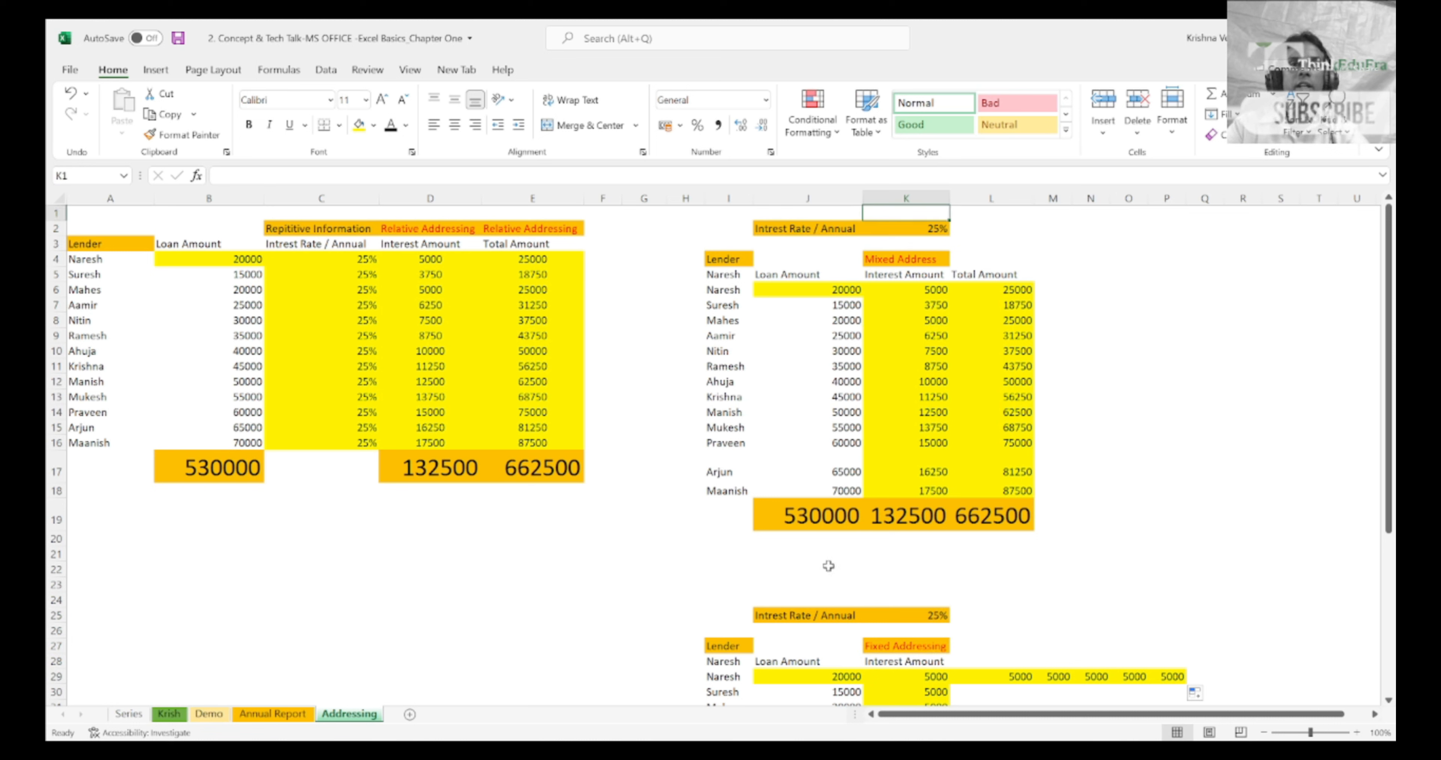
Step: Examine the relative interest formula in D4 and highlight the relative formulas filled through D5:E16
{"action": "left_click", "coordinate": [408, 244]}
{"action": "key", "text": "Down"}
{"action": "key", "text": "Down"}
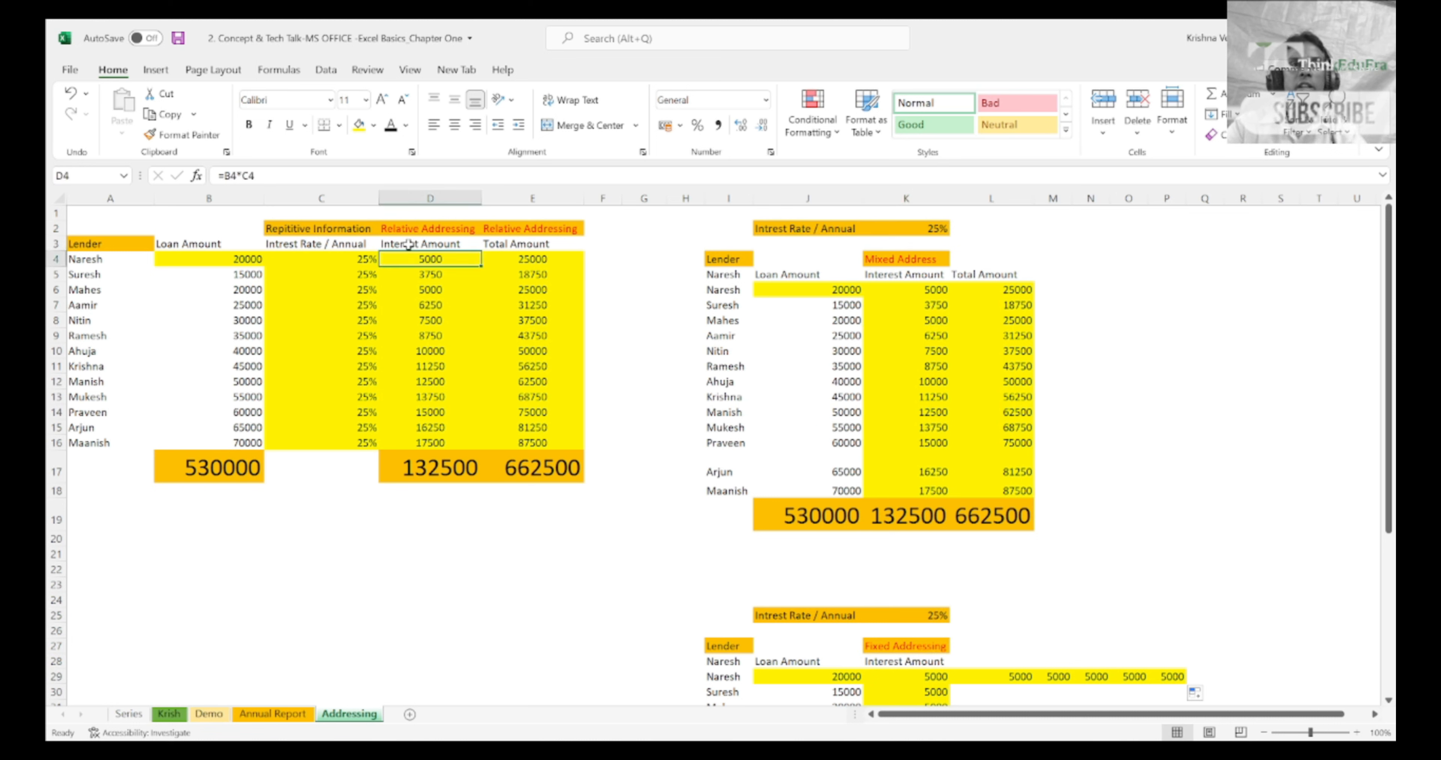
{"action": "key", "text": "shift+Right"}
{"action": "key", "text": "shift+Down"}
{"action": "key", "text": "shift+Down"}
{"action": "key", "text": "shift+Down"}
{"action": "key", "text": "shift+Down"}
{"action": "key", "text": "shift+Down"}
{"action": "key", "text": "shift+Down"}
{"action": "key", "text": "shift+Down"}
{"action": "key", "text": "shift+Down"}
{"action": "key", "text": "shift+Down"}
{"action": "key", "text": "shift+Down"}
{"action": "key", "text": "shift+Down"}
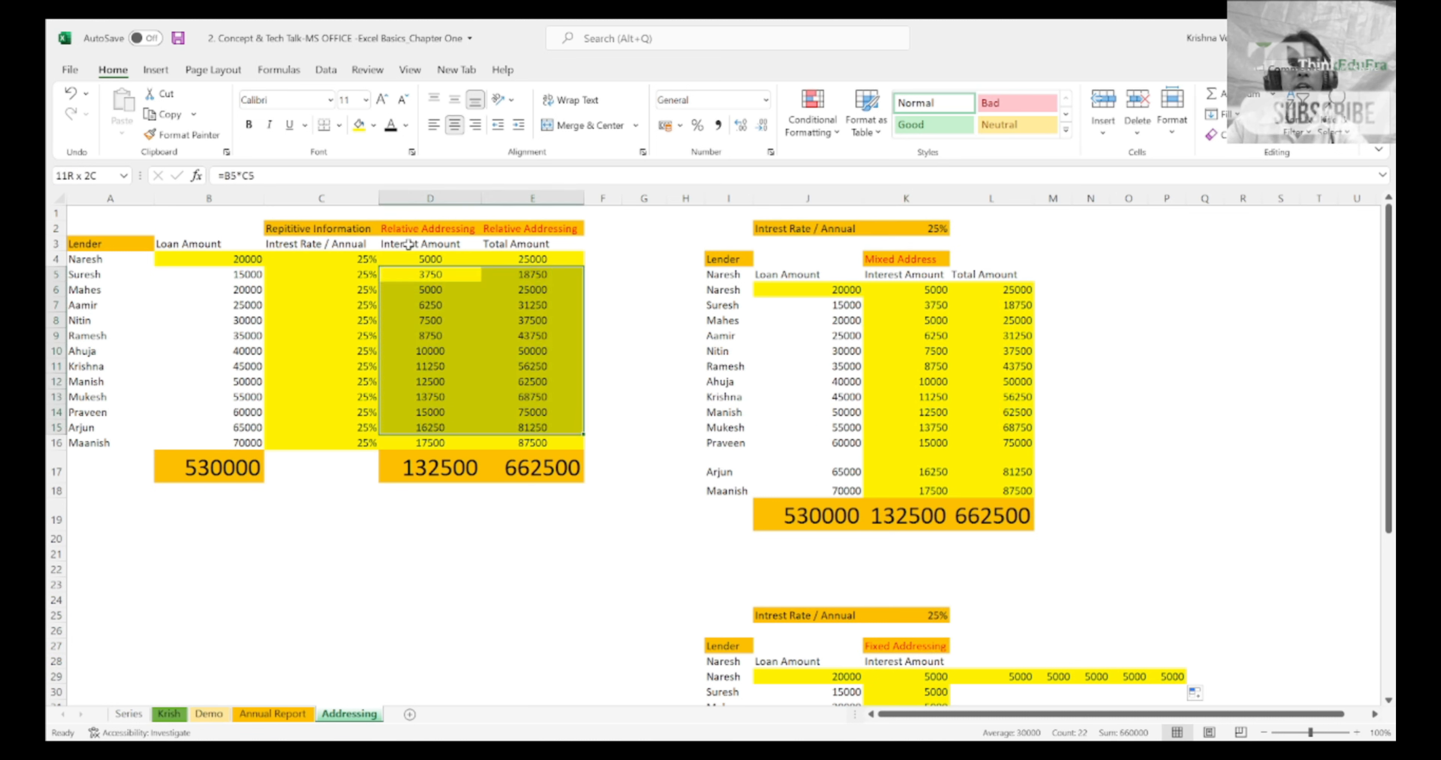
Step: Compare the single interest rate in J2:K2 with the repeated interest rates in column C
{"action": "left_click", "coordinate": [853, 290]}
{"action": "left_click", "coordinate": [919, 228]}
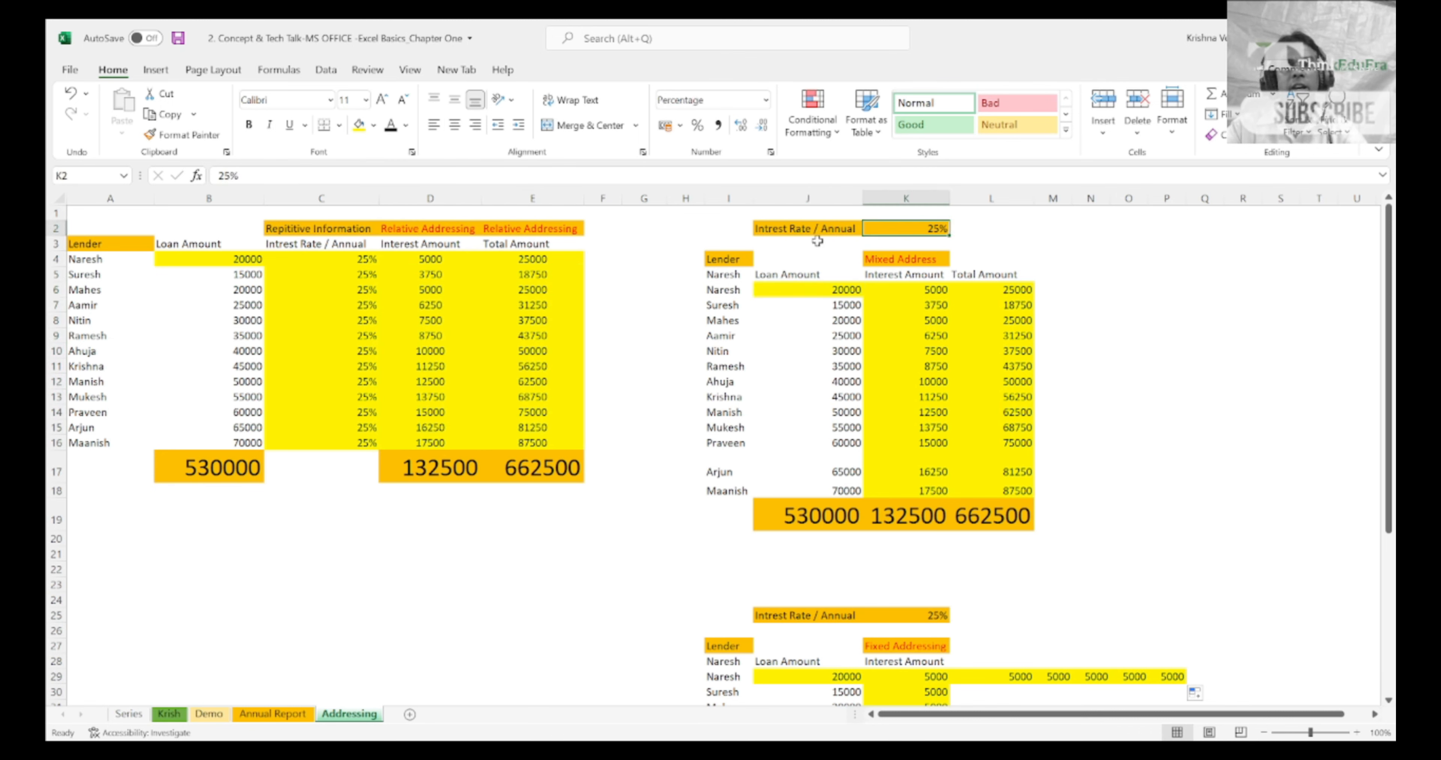
{"action": "left_click", "coordinate": [364, 250]}
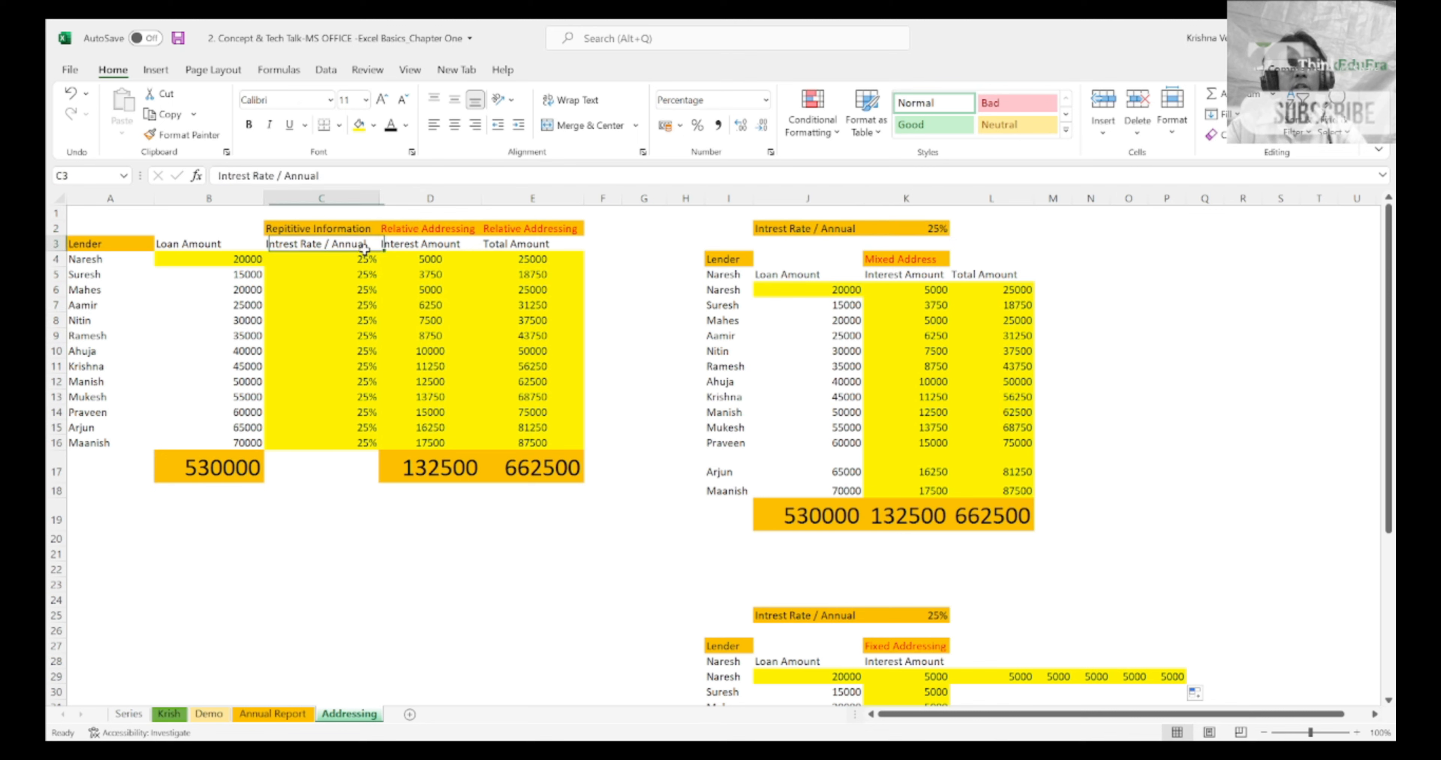
{"action": "left_click", "coordinate": [341, 199]}
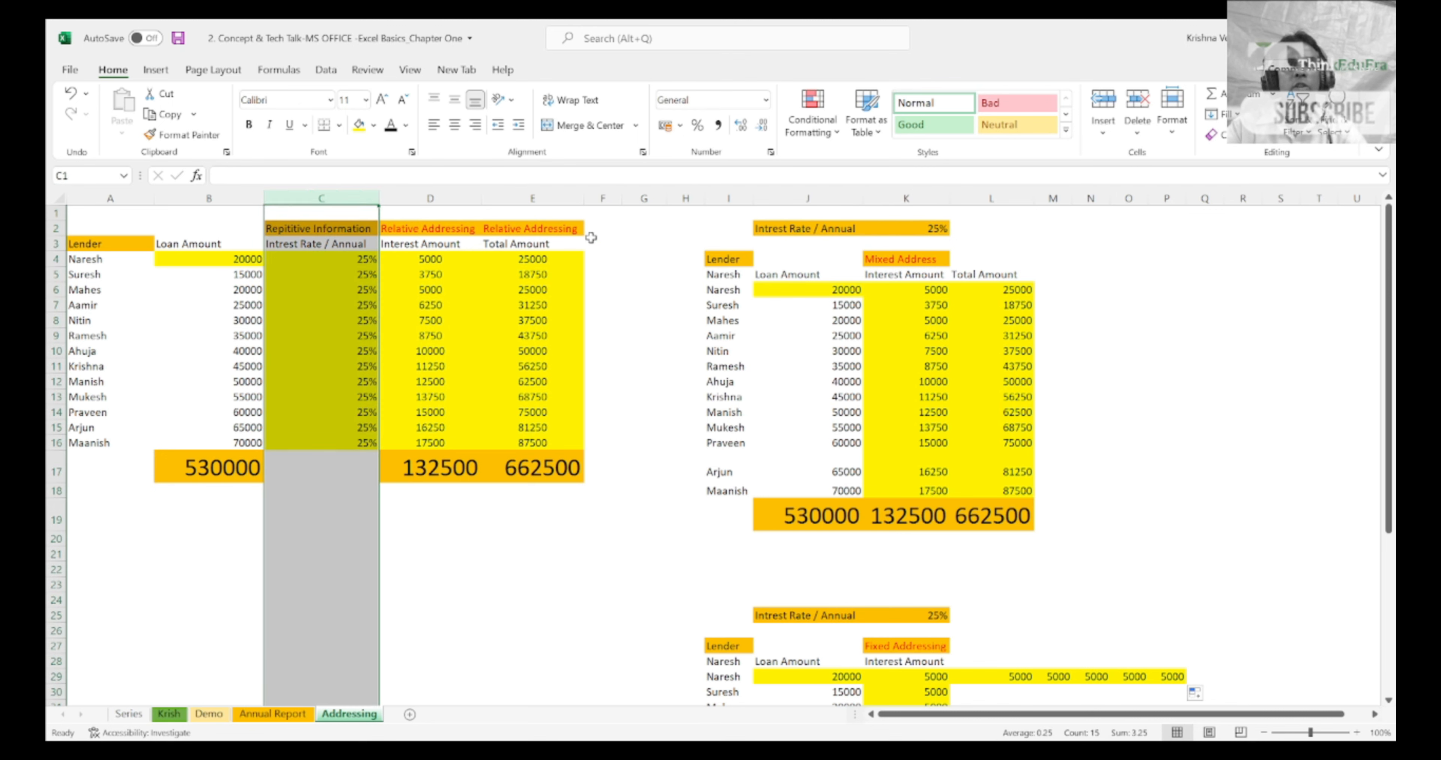
{"action": "left_click", "coordinate": [810, 231]}
{"action": "key", "text": "shift+Right"}
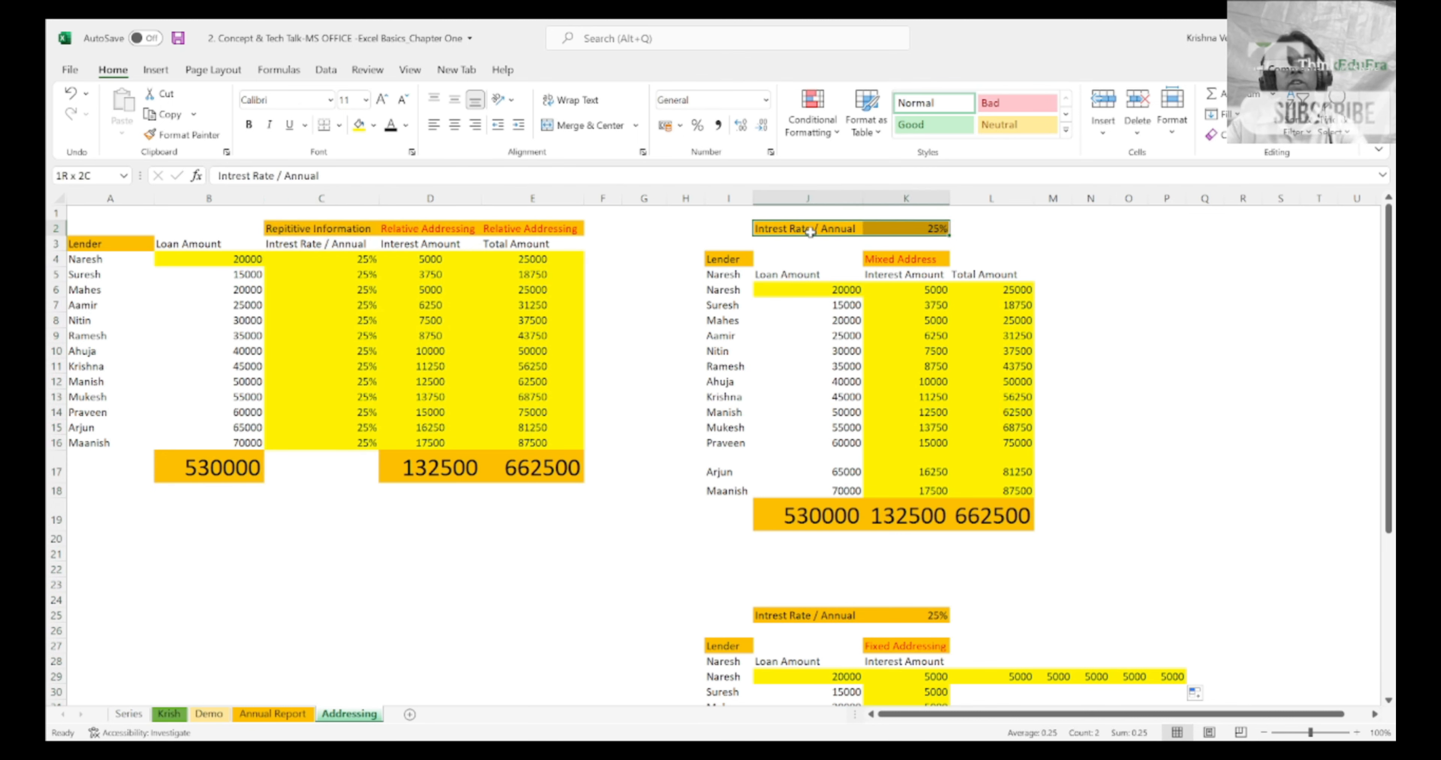
Step: Examine the row-locked interest formulas from K6 down column K, checking which cells the K12 formula references
{"action": "key", "text": "Down"}
{"action": "key", "text": "Down"}
{"action": "key", "text": "Down"}
{"action": "key", "text": "Down"}
{"action": "key", "text": "Right"}
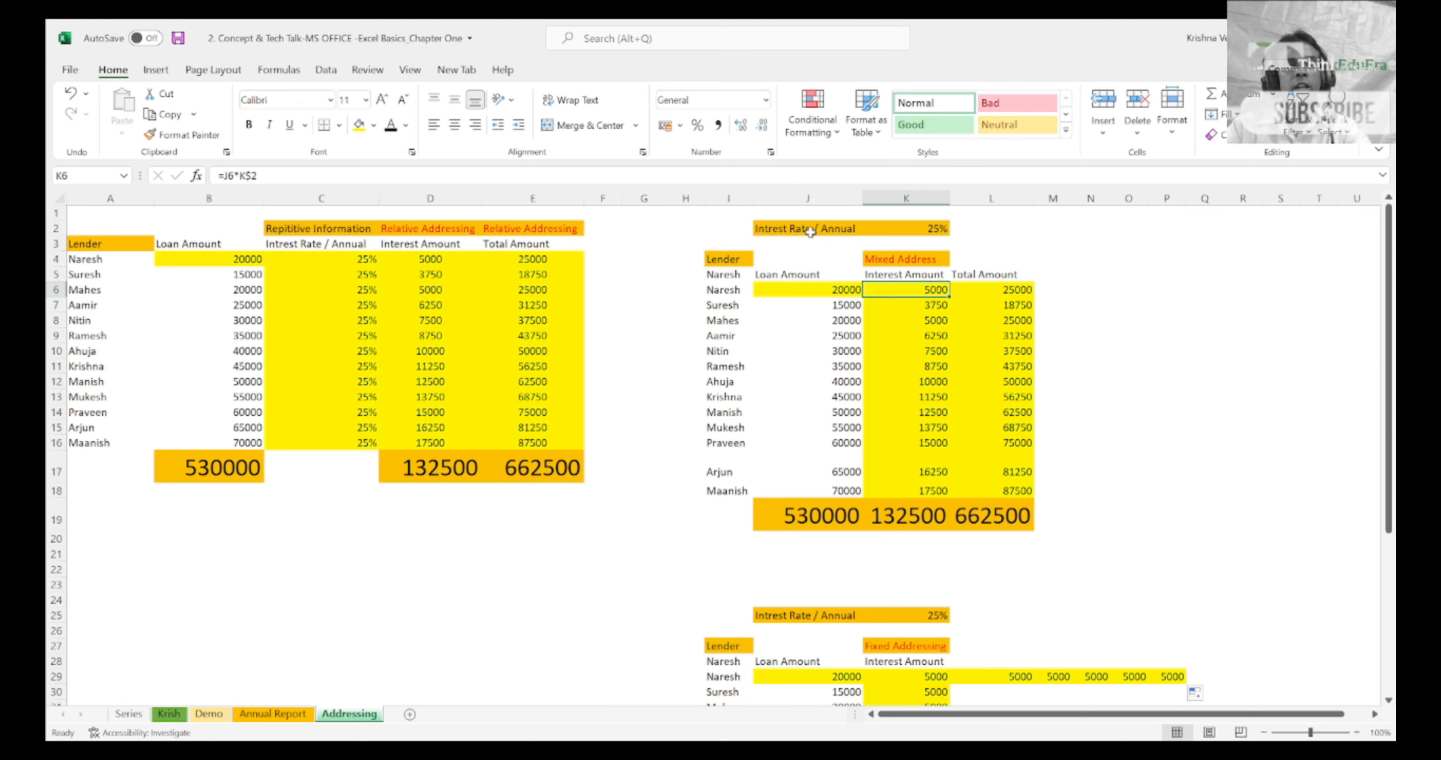
{"action": "key", "text": "Down"}
{"action": "key", "text": "Down"}
{"action": "key", "text": "Down"}
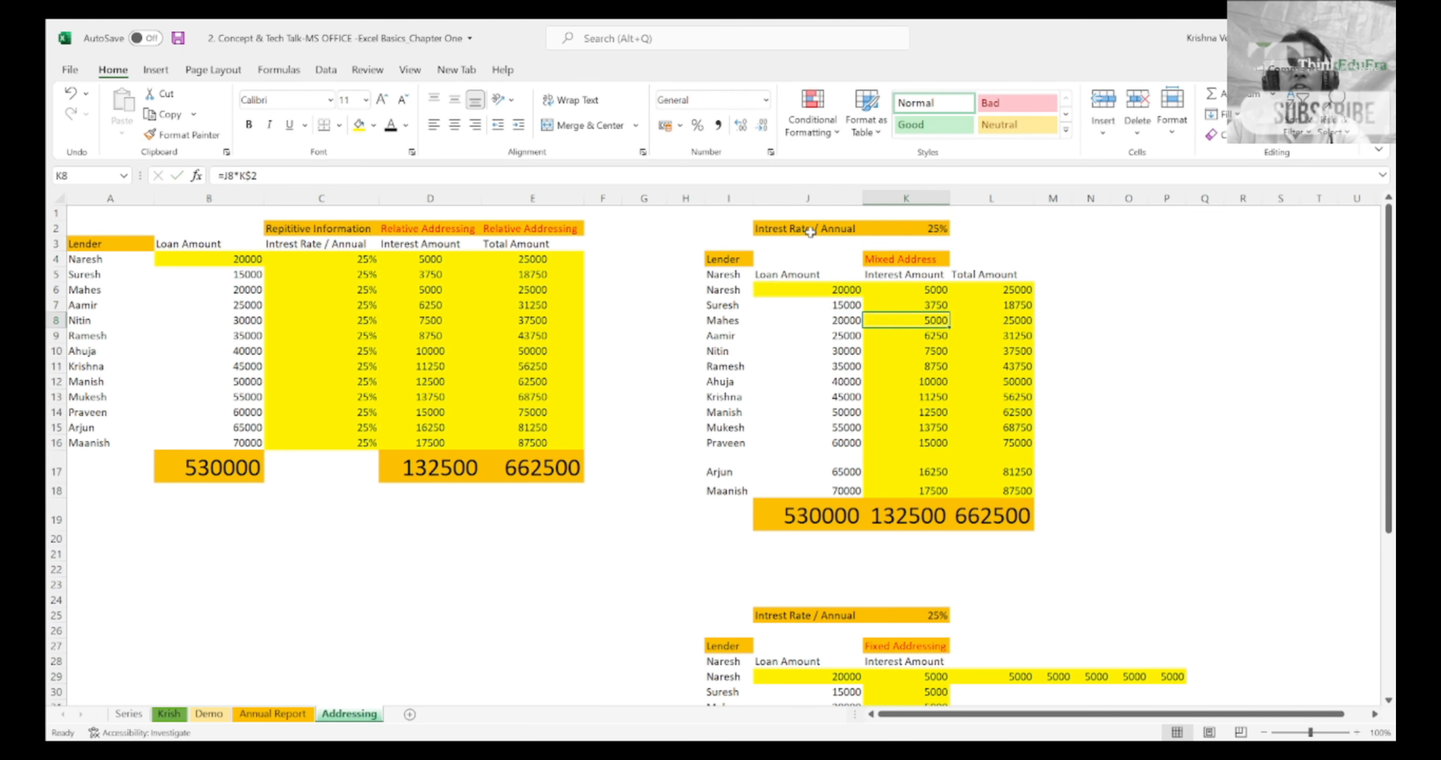
{"action": "key", "text": "Down"}
{"action": "key", "text": "Down"}
{"action": "key", "text": "Down"}
{"action": "key", "text": "Down"}
{"action": "key", "text": "Down"}
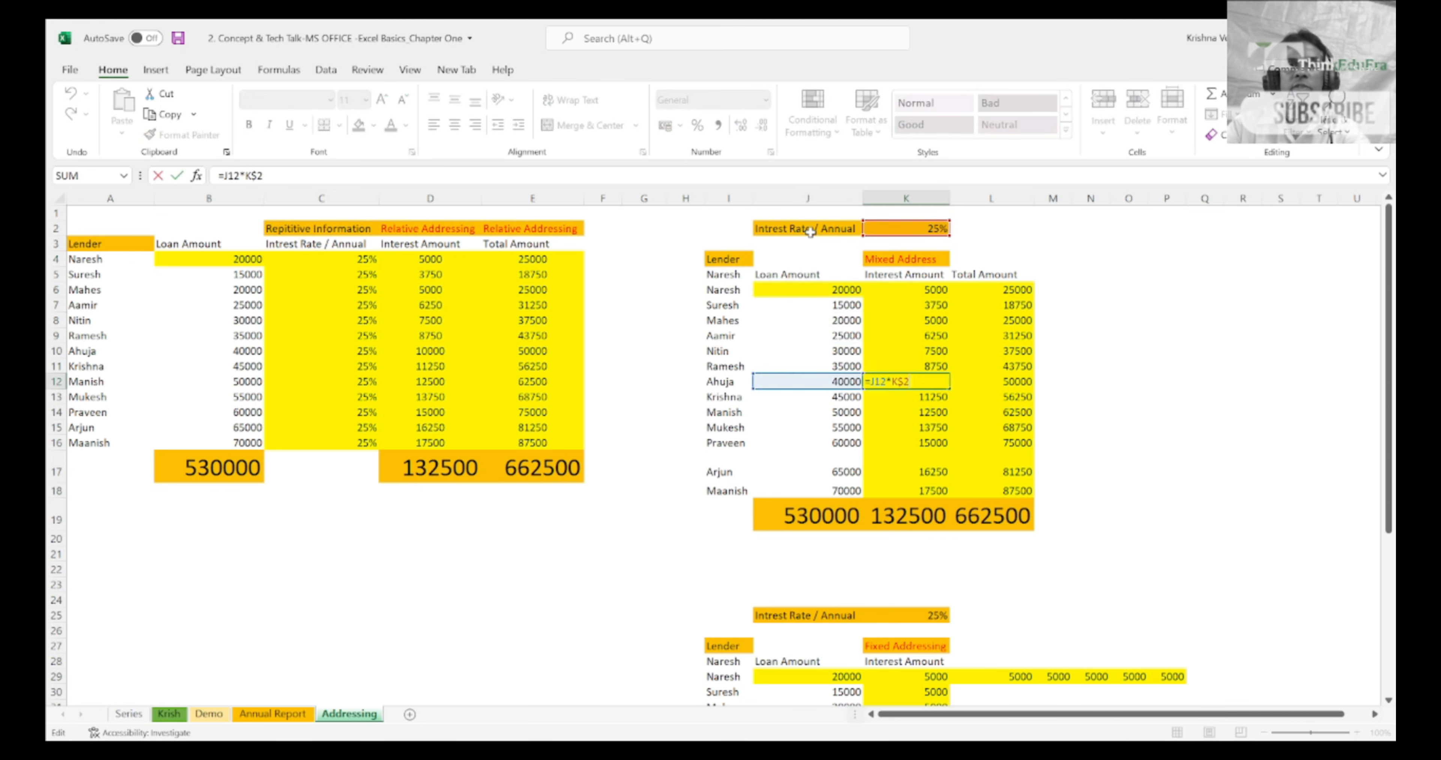
{"action": "key", "text": "Down"}
{"action": "key", "text": "Down"}
{"action": "key", "text": "Down"}
{"action": "key", "text": "Down"}
{"action": "key", "text": "Down"}
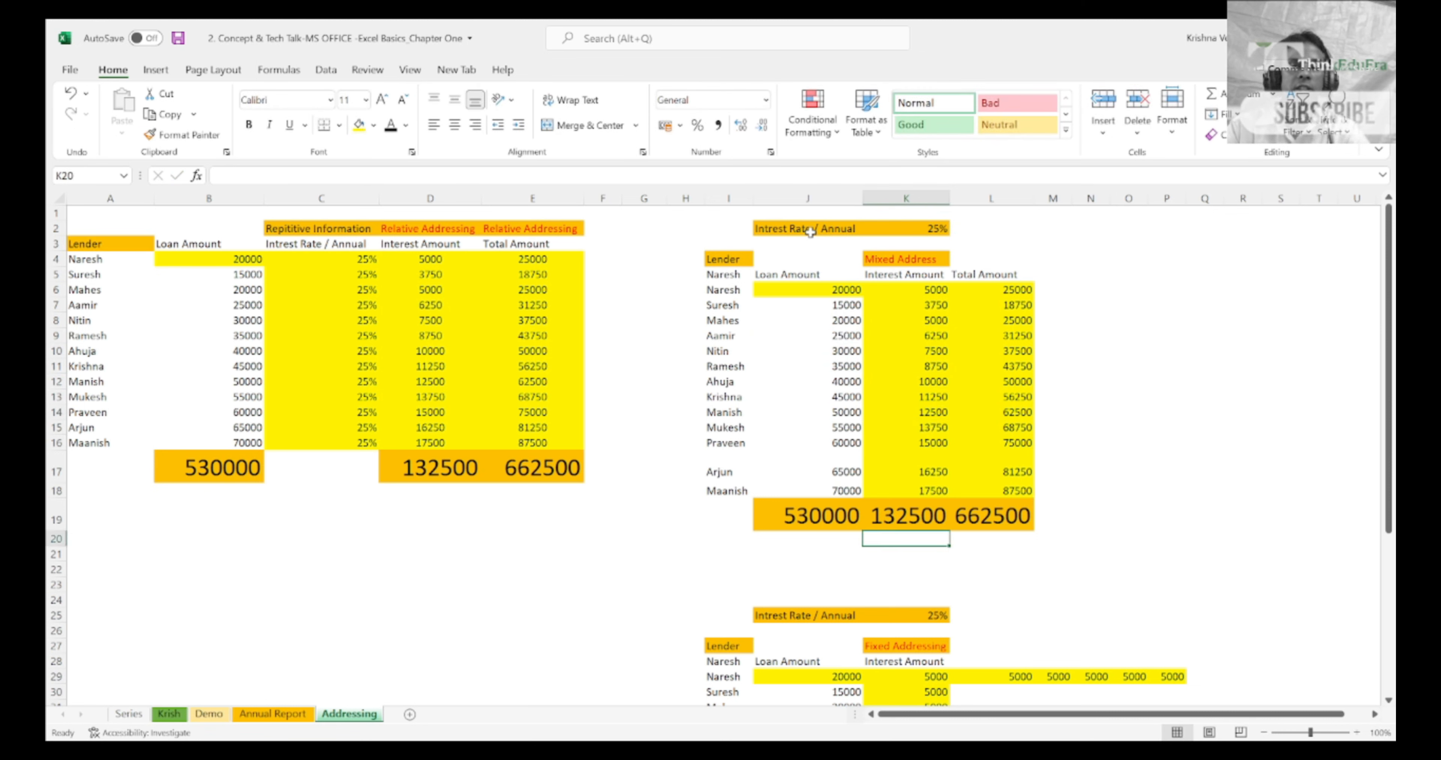
{"action": "key", "text": "Up"}
{"action": "key", "text": "Up"}
{"action": "key", "text": "Up"}
{"action": "key", "text": "Up"}
{"action": "key", "text": "Up"}
{"action": "key", "text": "Up"}
{"action": "key", "text": "Up"}
{"action": "key", "text": "Up"}
{"action": "key", "text": "Up"}
{"action": "key", "text": "Up"}
{"action": "key", "text": "Up"}
{"action": "key", "text": "Up"}
{"action": "key", "text": "Up"}
{"action": "key", "text": "Up"}
{"action": "key", "text": "Up"}
{"action": "key", "text": "Up"}
{"action": "key", "text": "Up"}
{"action": "key", "text": "Left"}
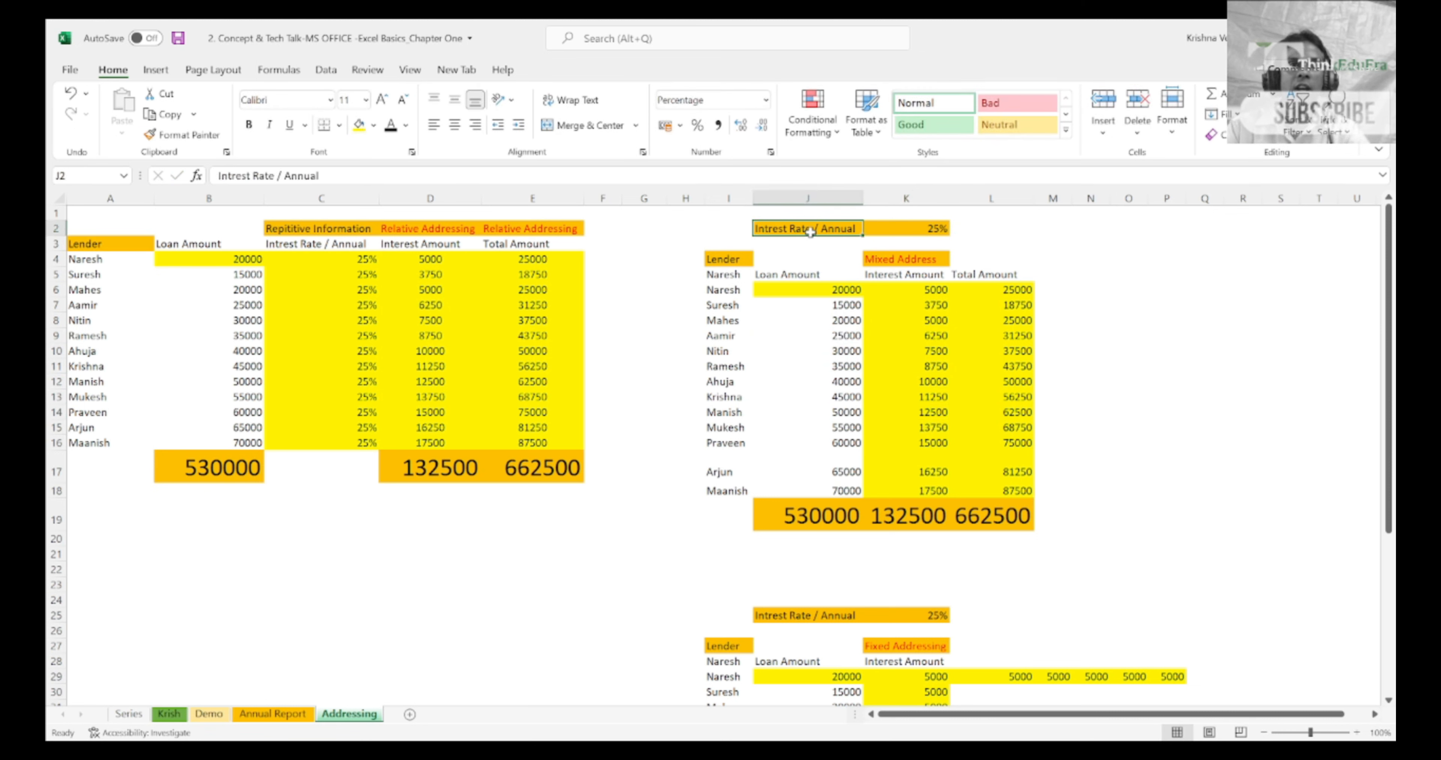
{"action": "key", "text": "ctrl+Left"}
{"action": "key", "text": "Home"}
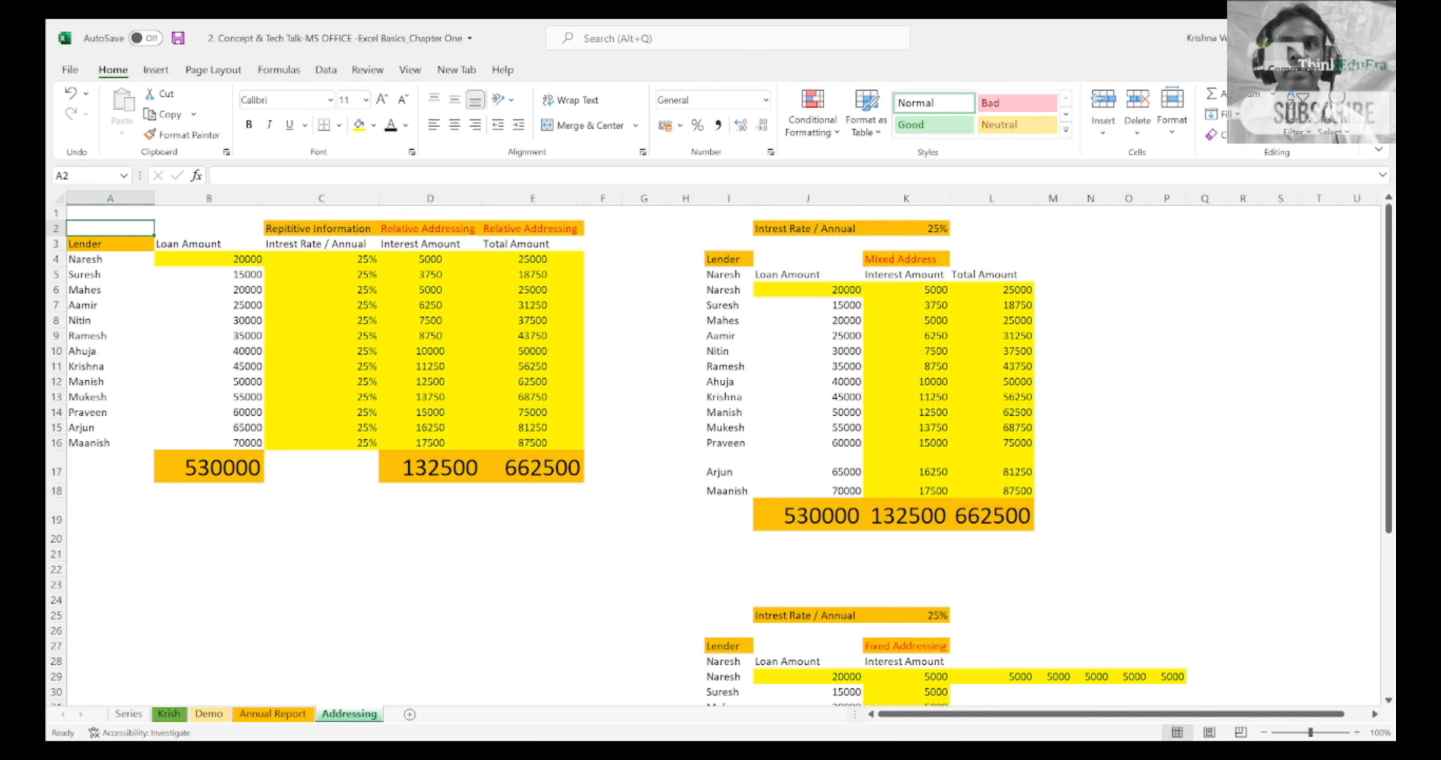
{"action": "key", "text": "alt+Tab"}
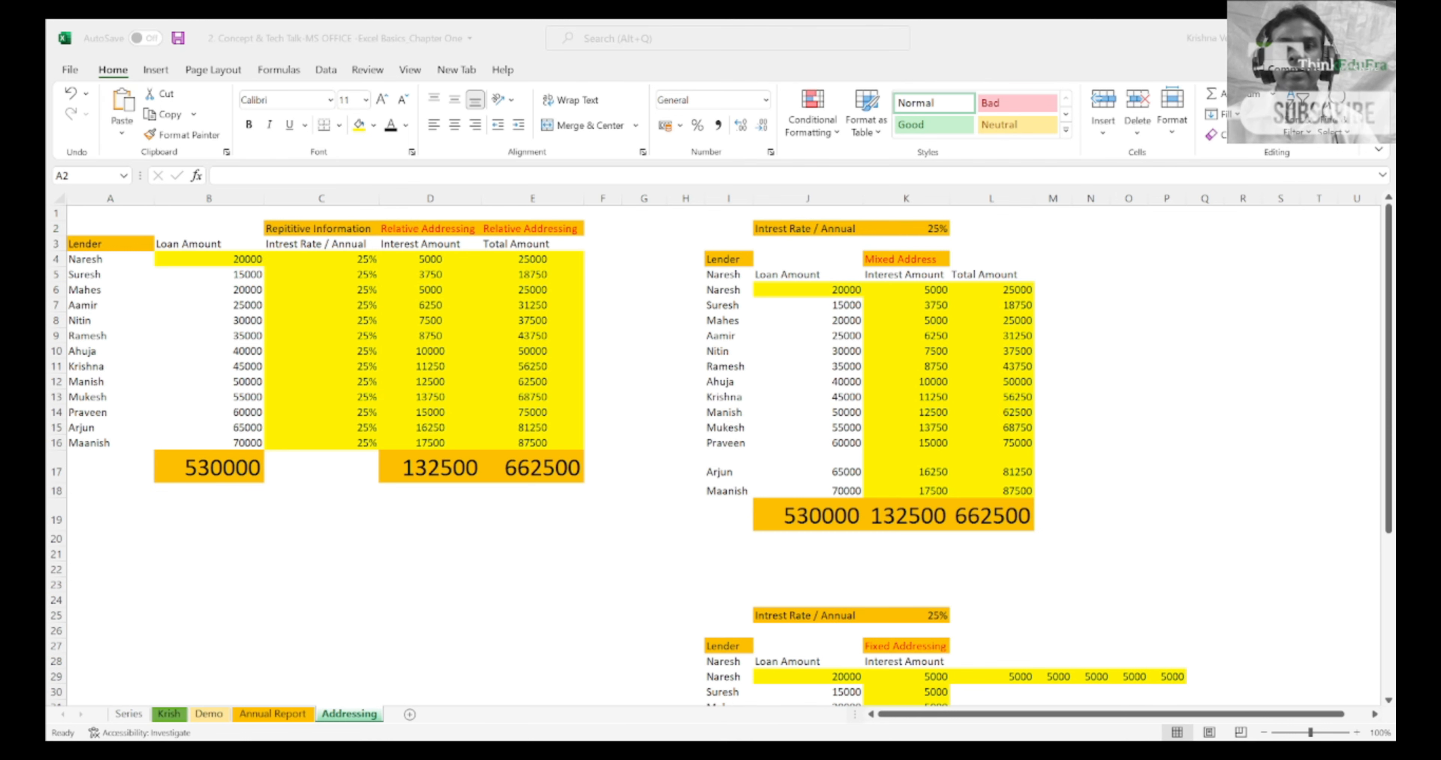